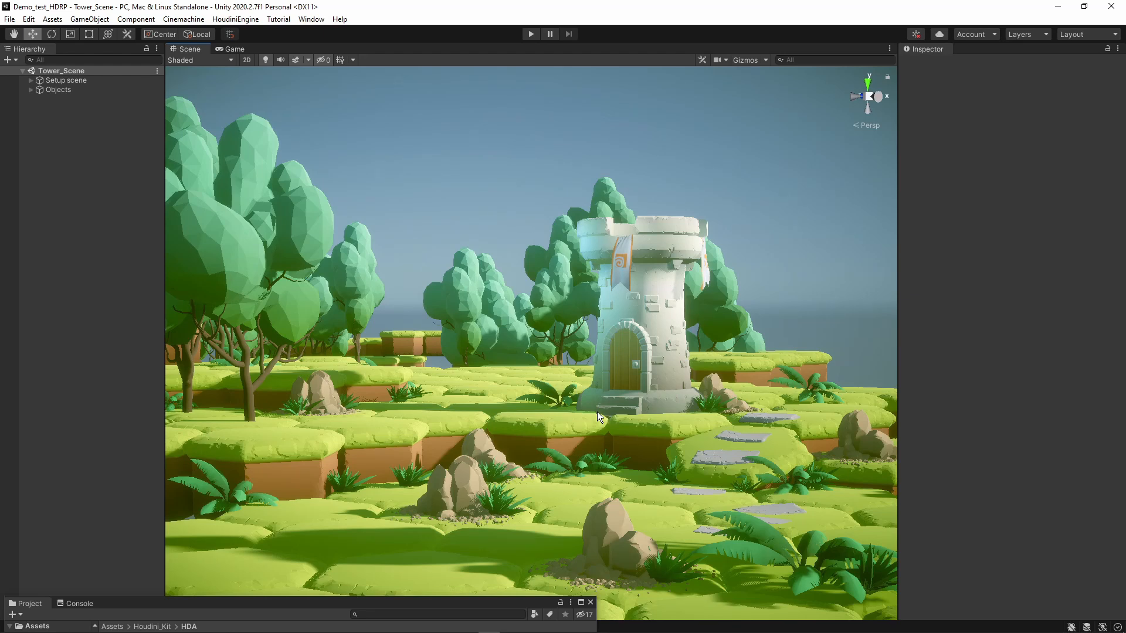
- Place the HE_Tree Houdini asset from the HDA folder on the grass tiles in front of the tower
{"action": "mouse_move", "coordinate": [757, 406]}
{"action": "right_mouse_down"}
{"action": "mouse_move", "coordinate": [701, 398]}
{"action": "mouse_move", "coordinate": [751, 403]}
{"action": "right_mouse_up"}
{"action": "key", "text": "d"}
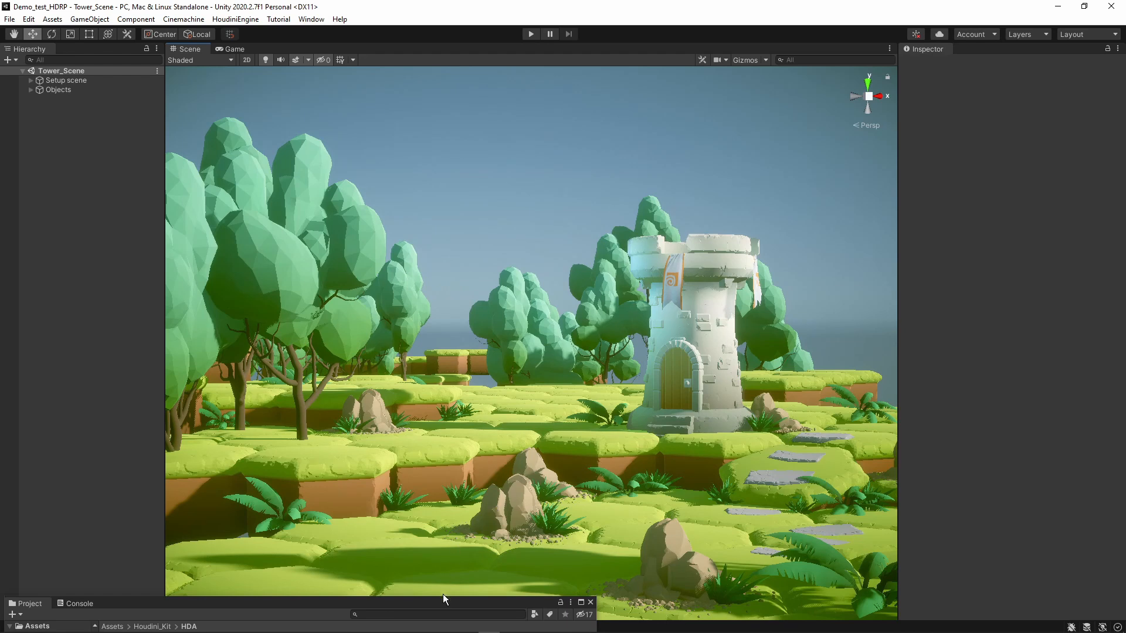
{"action": "left_click_drag", "start_coordinate": [446, 600], "coordinate": [452, 453]}
{"action": "scroll", "coordinate": [448, 533], "scroll_direction": "down", "scroll_amount": 2}
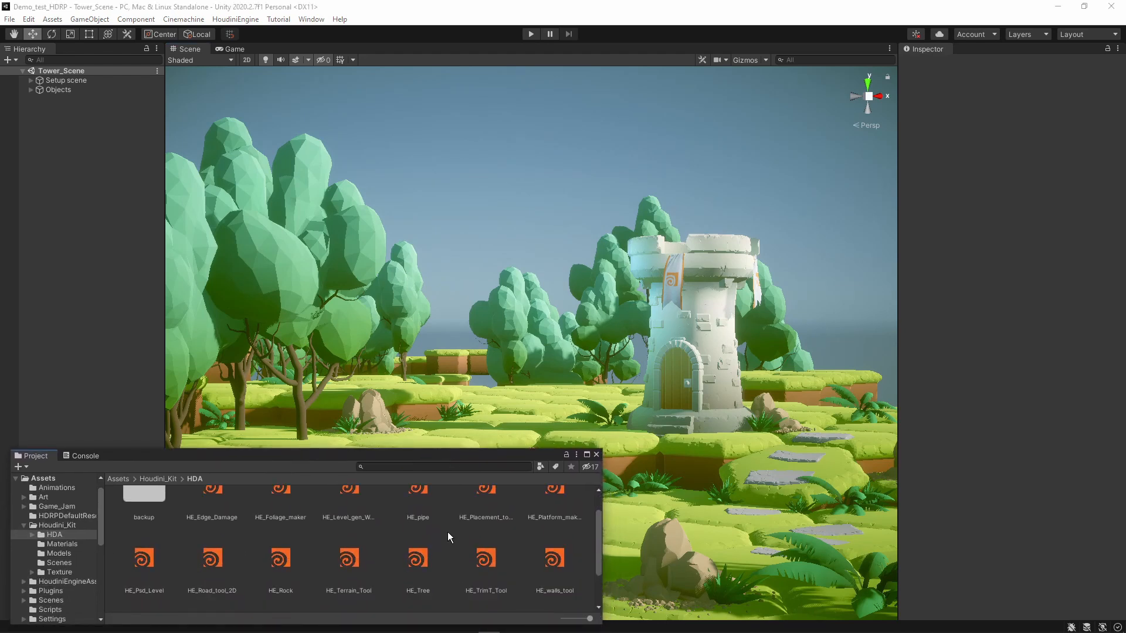
{"action": "right_click_drag", "start_coordinate": [438, 318], "coordinate": [490, 438]}
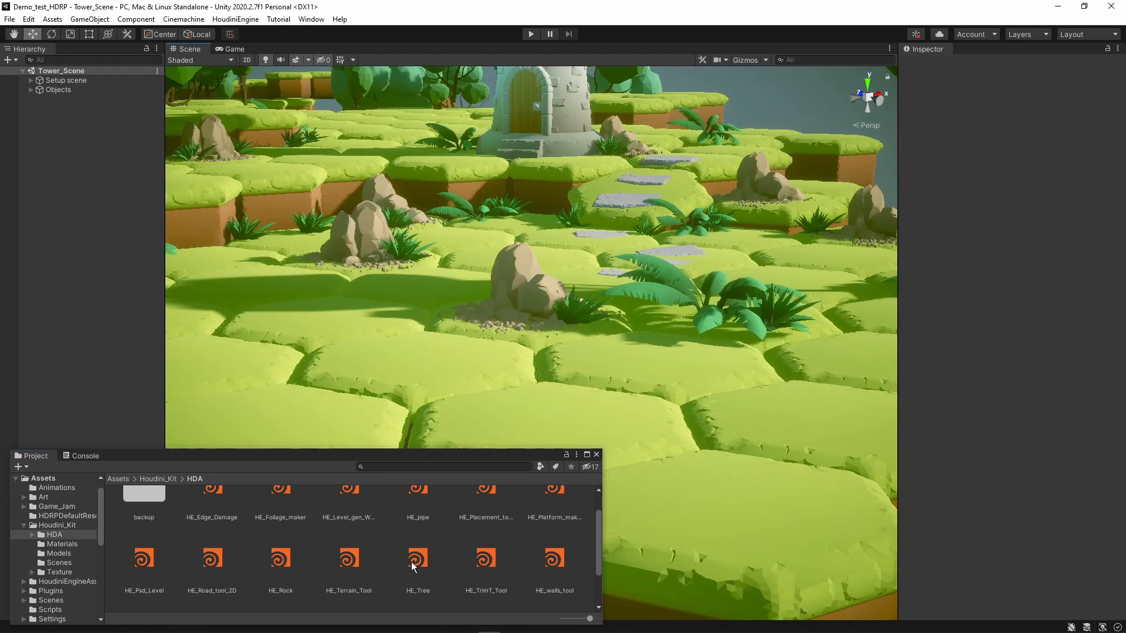
{"action": "scroll", "coordinate": [413, 563], "scroll_direction": "up", "scroll_amount": 2}
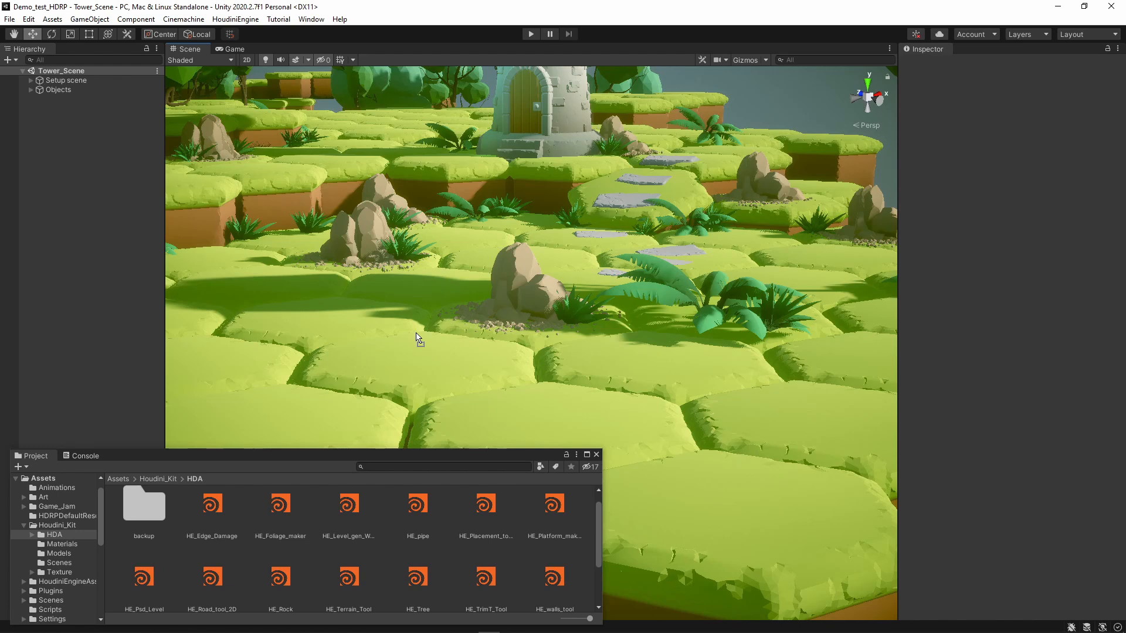
{"action": "left_click_drag", "start_coordinate": [416, 333], "coordinate": [419, 335]}
{"action": "right_click_drag", "start_coordinate": [425, 336], "coordinate": [417, 417]}
{"action": "left_click_drag", "start_coordinate": [414, 455], "coordinate": [414, 591]}
{"action": "right_click_drag", "start_coordinate": [446, 516], "coordinate": [496, 516]}
{"action": "mouse_move", "coordinate": [479, 245]}
{"action": "left_mouse_down"}
{"action": "mouse_move", "coordinate": [498, 364]}
{"action": "mouse_move", "coordinate": [476, 238]}
{"action": "left_mouse_up"}
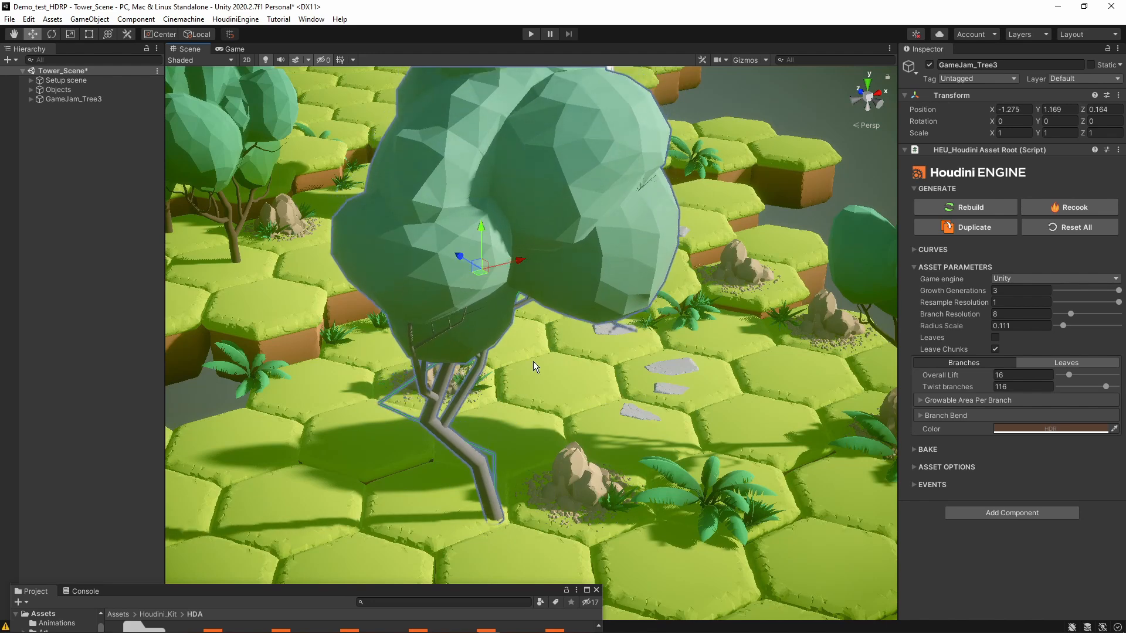
{"action": "right_click_drag", "start_coordinate": [533, 361], "coordinate": [517, 242]}
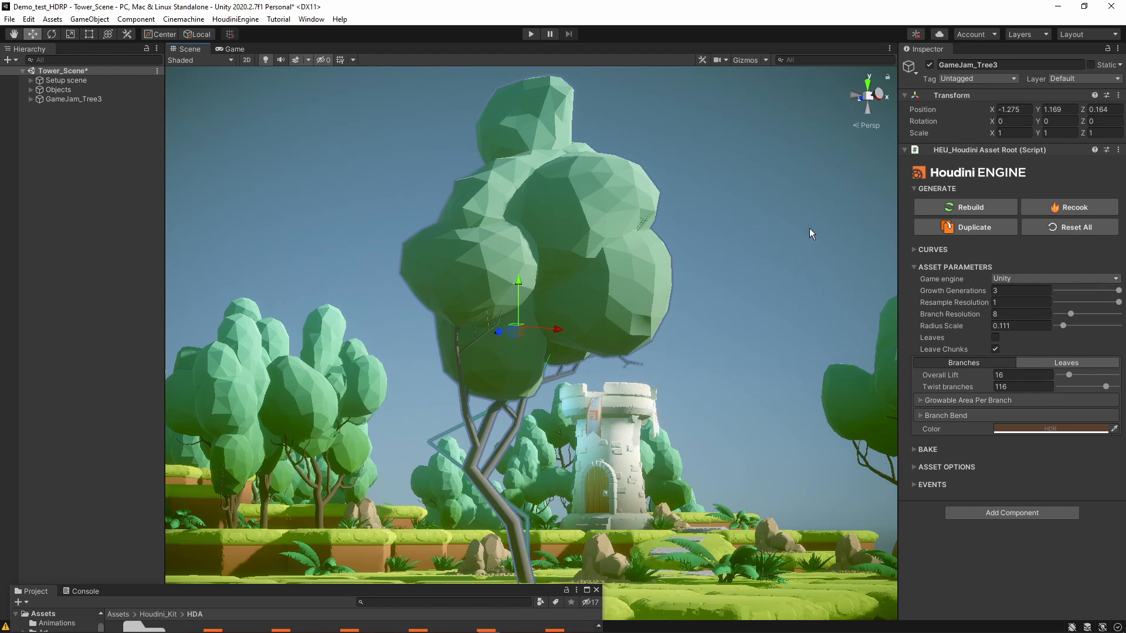
{"action": "left_click", "coordinate": [235, 19]}
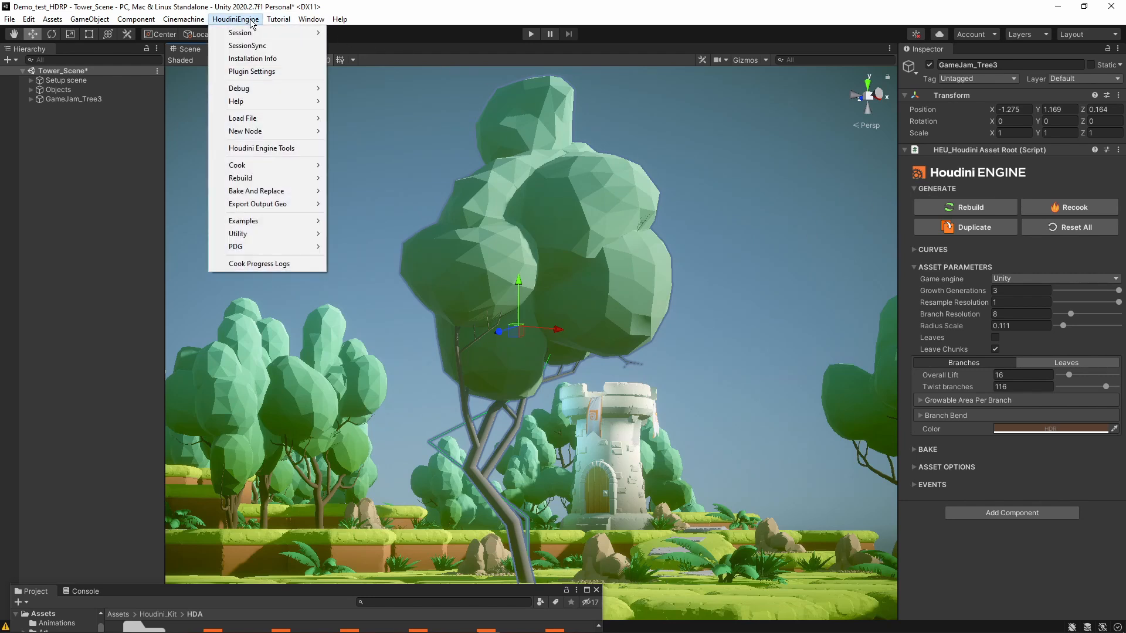
{"action": "left_click", "coordinate": [393, 147]}
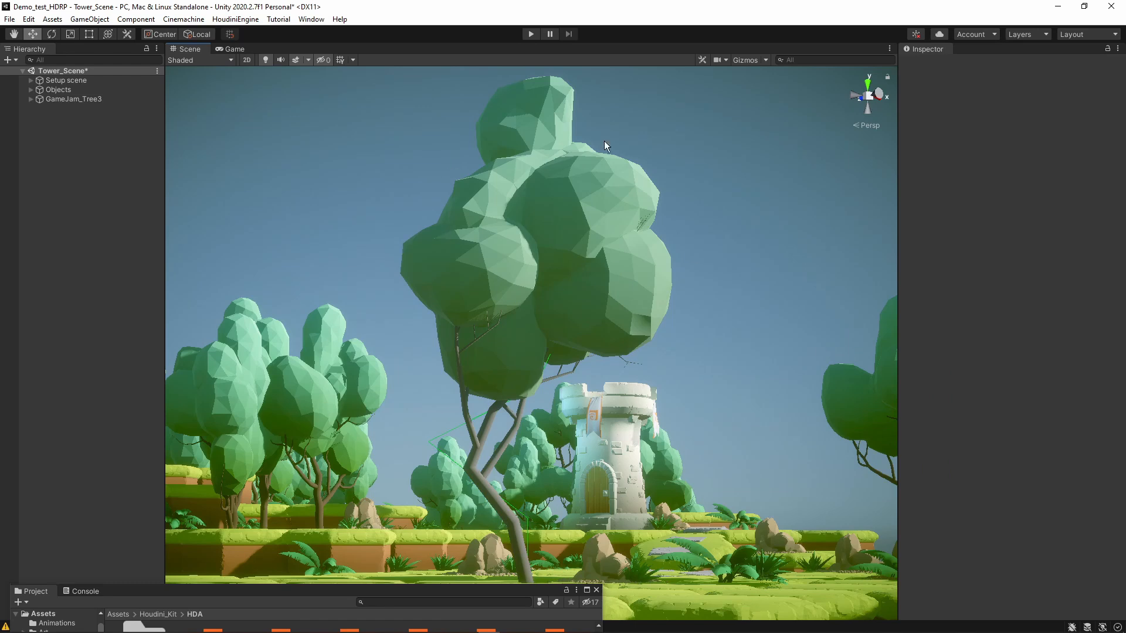
{"action": "mouse_move", "coordinate": [659, 298]}
{"action": "left_mouse_down", "text": "alt"}
{"action": "mouse_move", "coordinate": [663, 307]}
{"action": "mouse_move", "coordinate": [659, 294]}
{"action": "left_mouse_up", "text": "alt"}
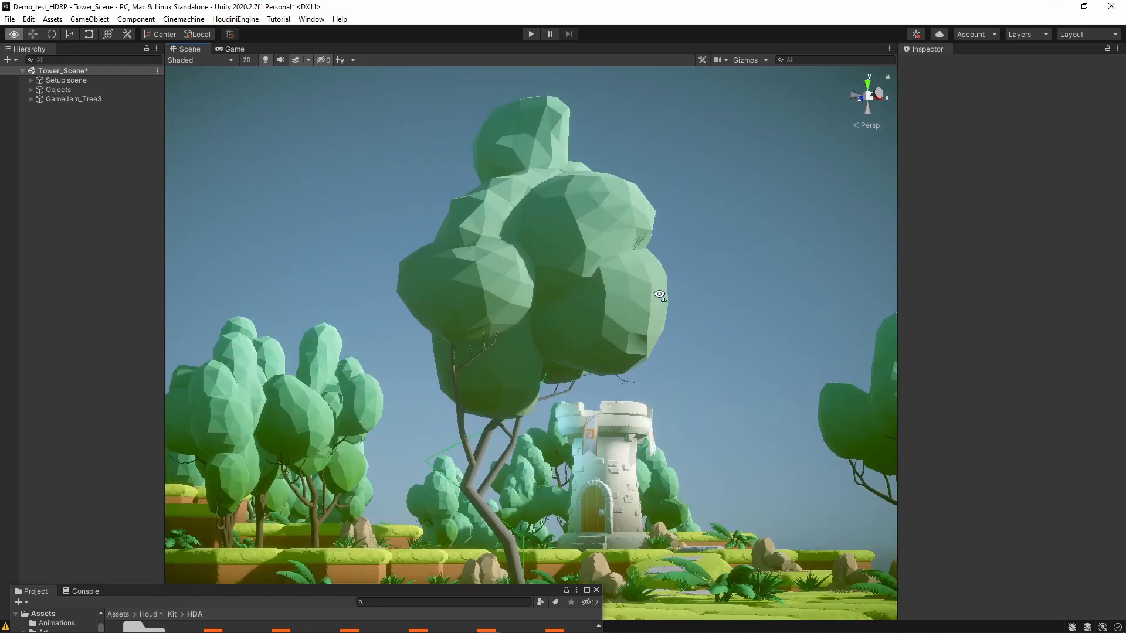
{"action": "left_click_drag", "start_coordinate": [659, 295], "coordinate": [694, 220], "text": "alt"}
- Turn on the scene gizmos and put the new tree's trunk curve into edit mode
{"action": "left_click", "coordinate": [746, 60]}
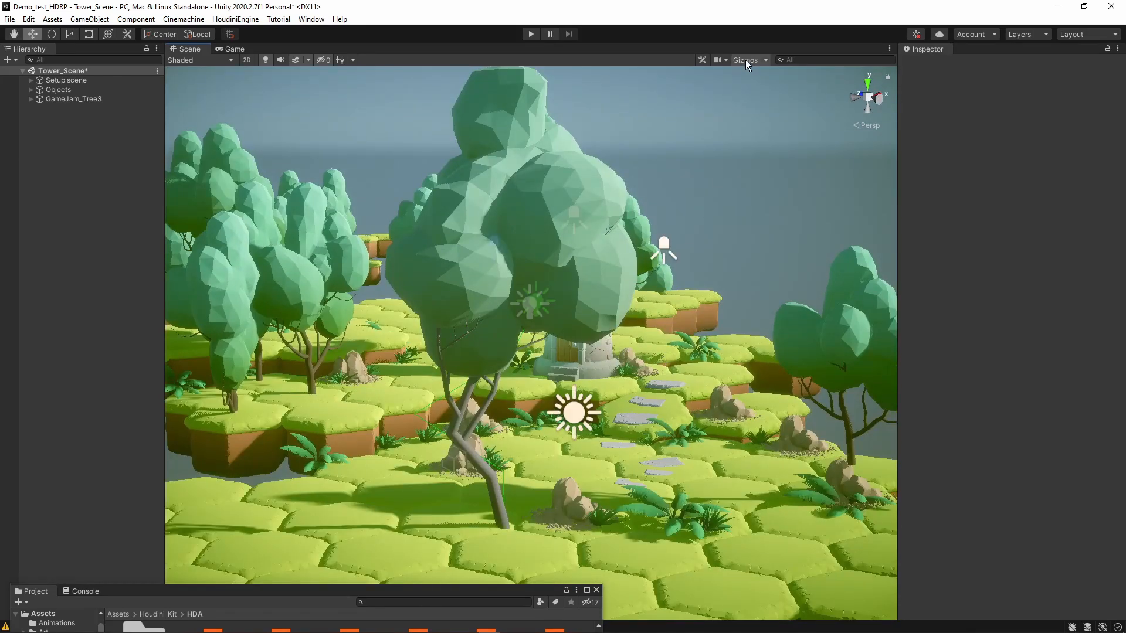
{"action": "left_click", "coordinate": [487, 304]}
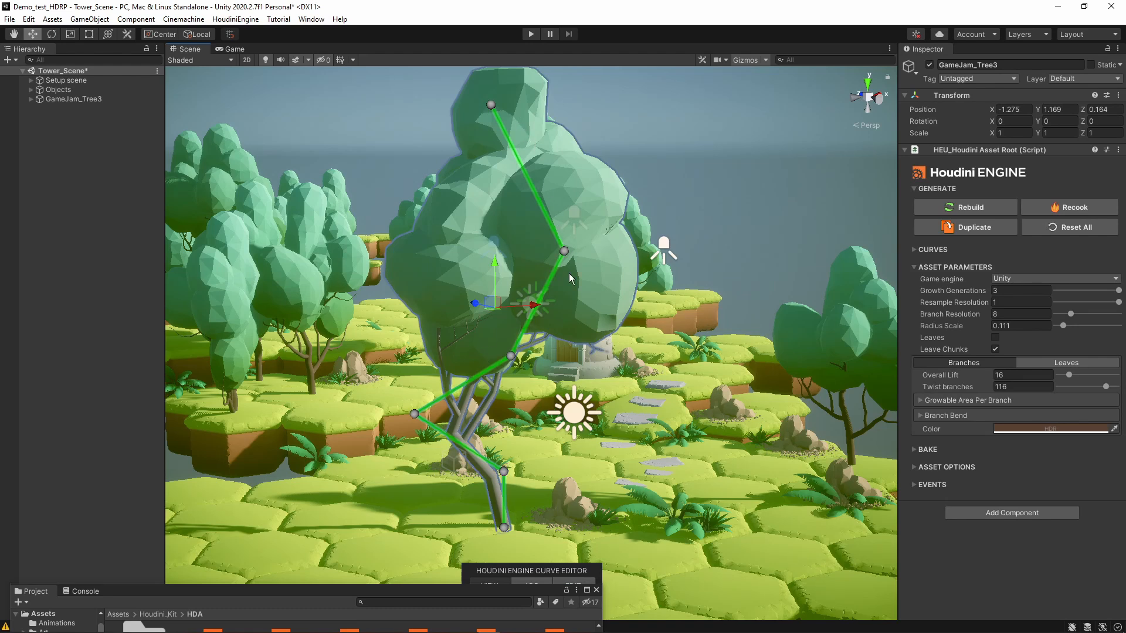
{"action": "left_click_drag", "start_coordinate": [446, 590], "coordinate": [451, 605]}
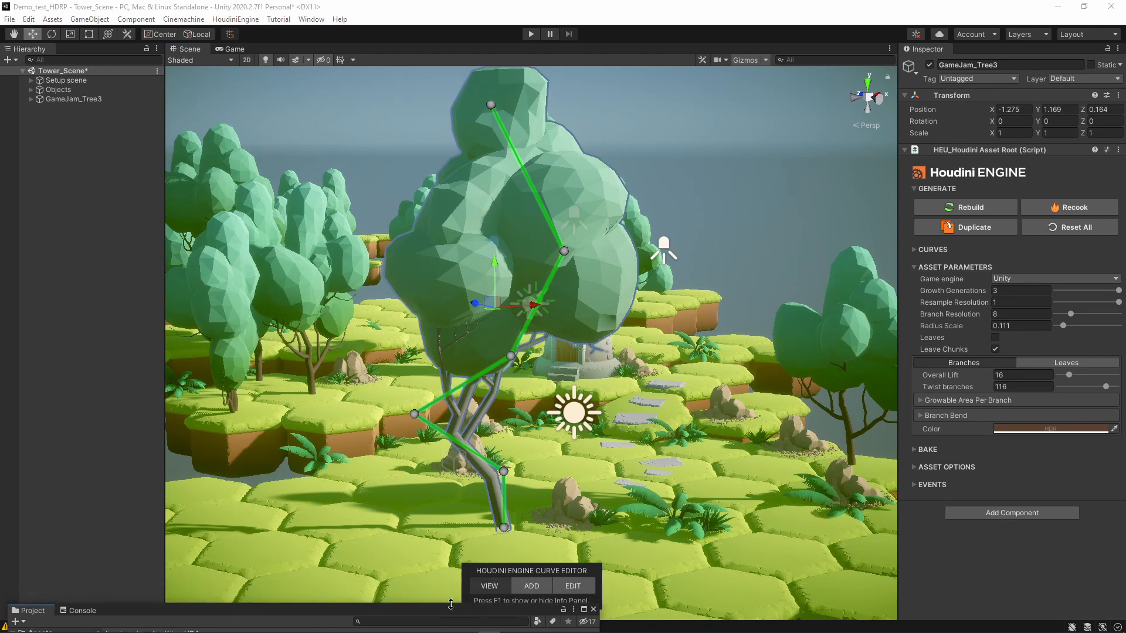
{"action": "left_click", "coordinate": [573, 586]}
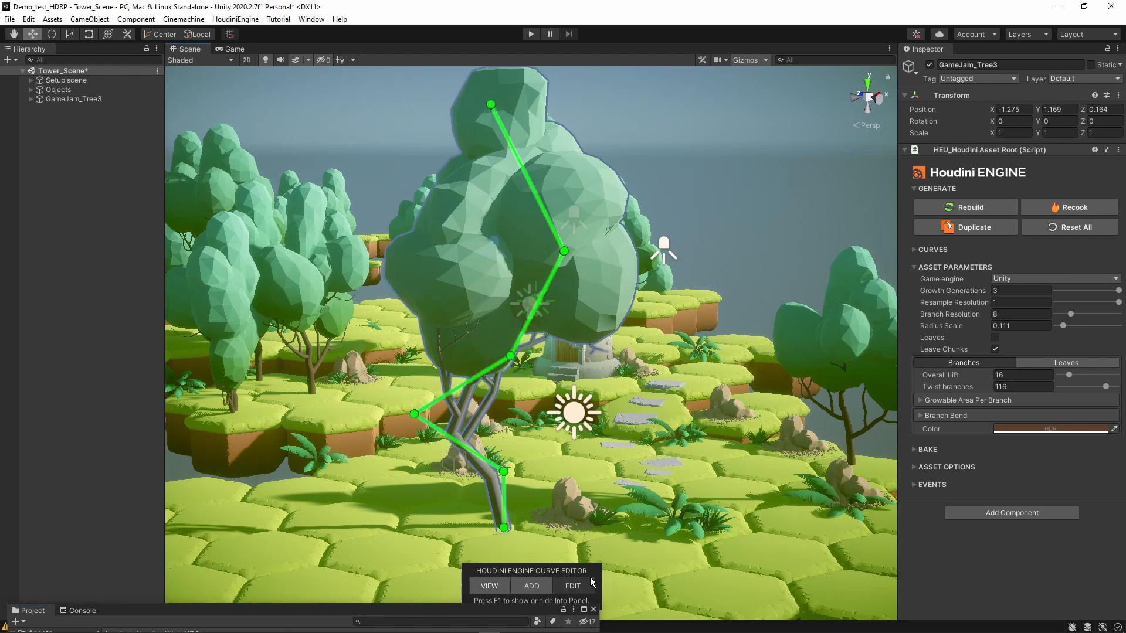
- Move the trunk curve's two outlying control points inward to straighten the trunk, then return the curve editor to view mode
{"action": "left_click", "coordinate": [561, 253]}
{"action": "right_click_drag", "start_coordinate": [598, 287], "coordinate": [596, 321]}
{"action": "left_click_drag", "start_coordinate": [596, 231], "coordinate": [515, 218]}
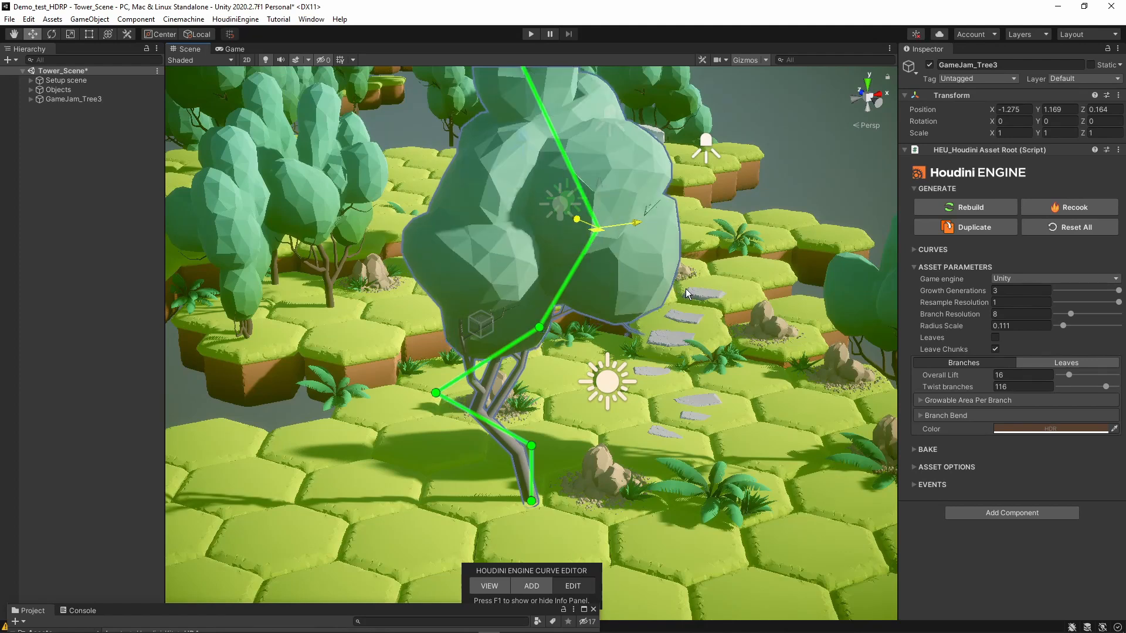
{"action": "right_click_drag", "start_coordinate": [687, 291], "coordinate": [540, 343]}
{"action": "key", "text": "e"}
{"action": "left_click", "coordinate": [447, 293]}
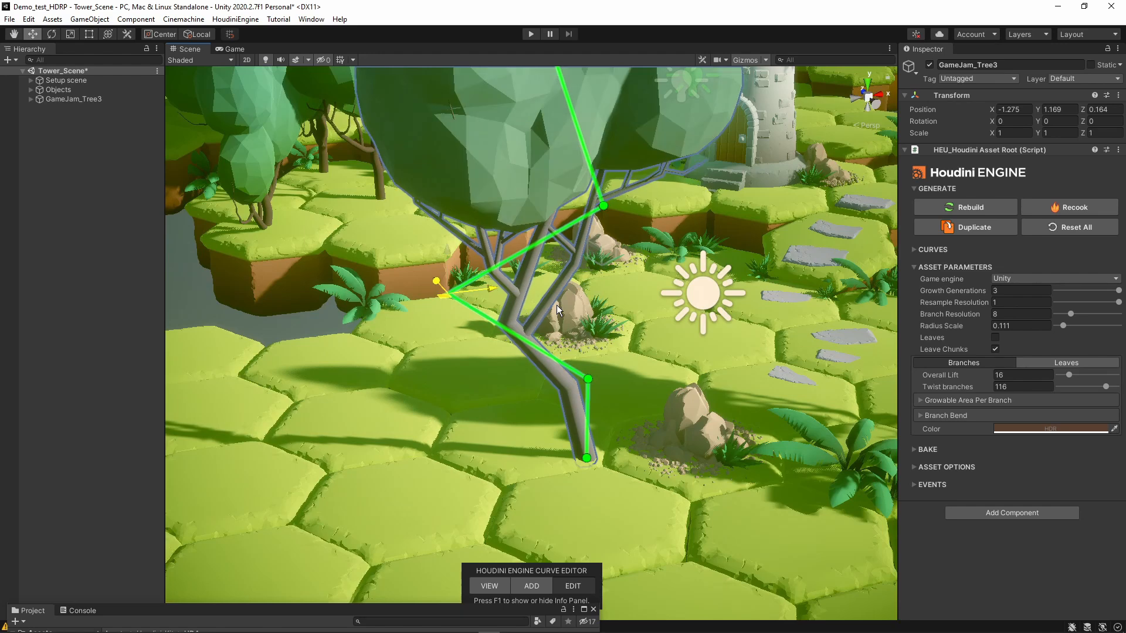
{"action": "right_click_drag", "start_coordinate": [557, 309], "coordinate": [542, 258]}
{"action": "key", "text": "d"}
{"action": "left_click", "coordinate": [490, 589]}
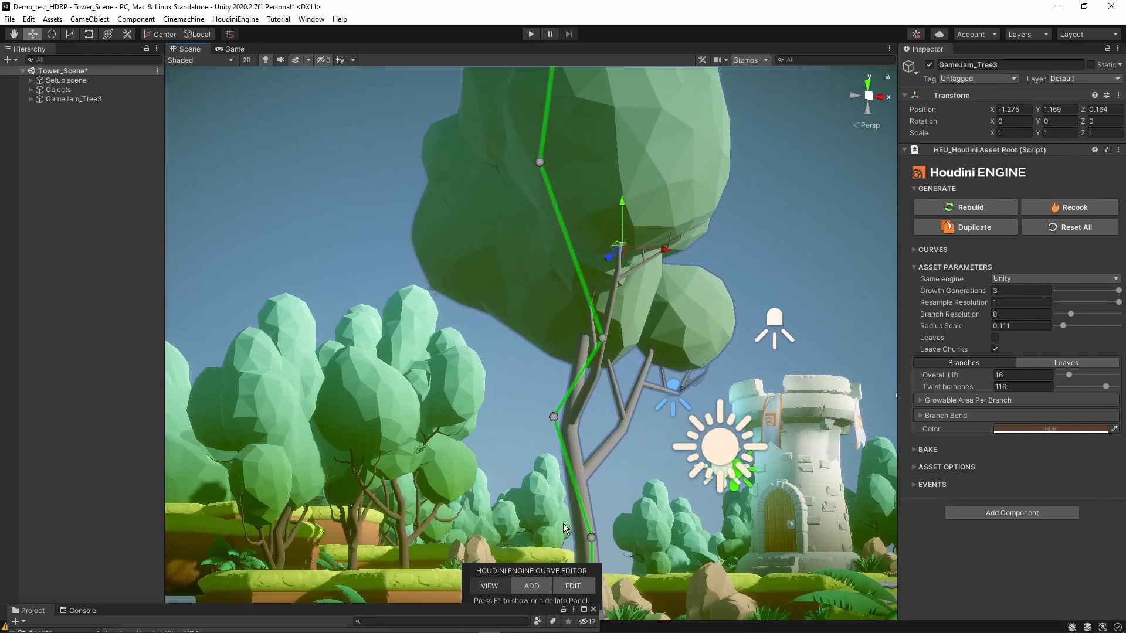
- Try Growth Generations at 2 on the new tree, then restore it to 3
{"action": "left_click", "coordinate": [741, 230]}
{"action": "right_click_drag", "start_coordinate": [744, 248], "coordinate": [755, 256]}
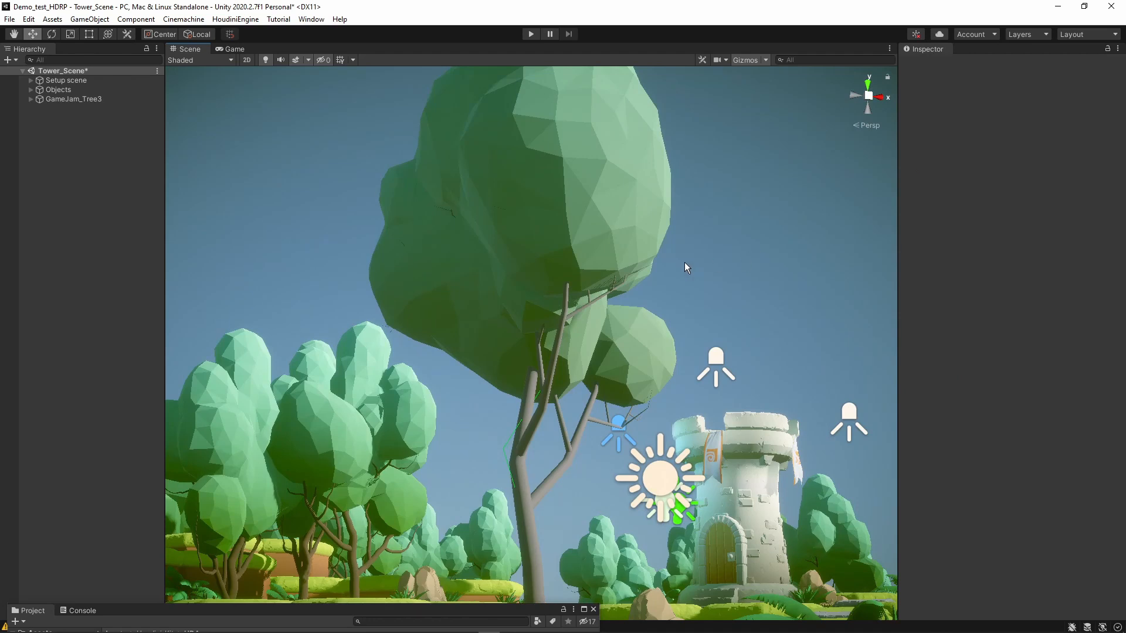
{"action": "left_click", "coordinate": [586, 265]}
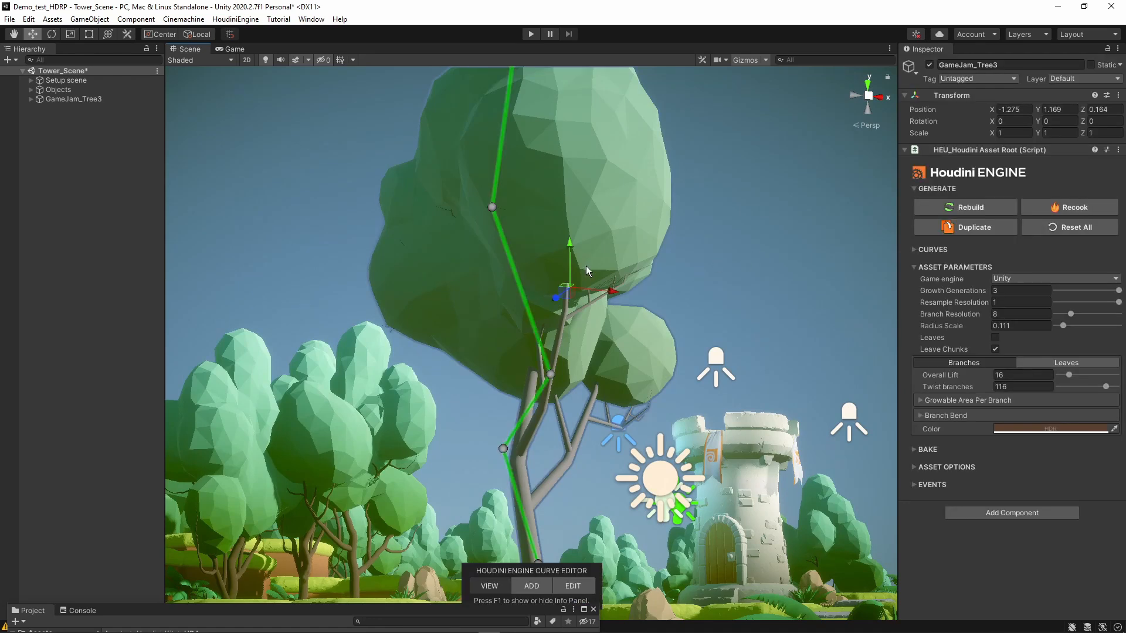
{"action": "left_click", "coordinate": [995, 325]}
{"action": "left_click_drag", "start_coordinate": [1116, 291], "coordinate": [1090, 293]}
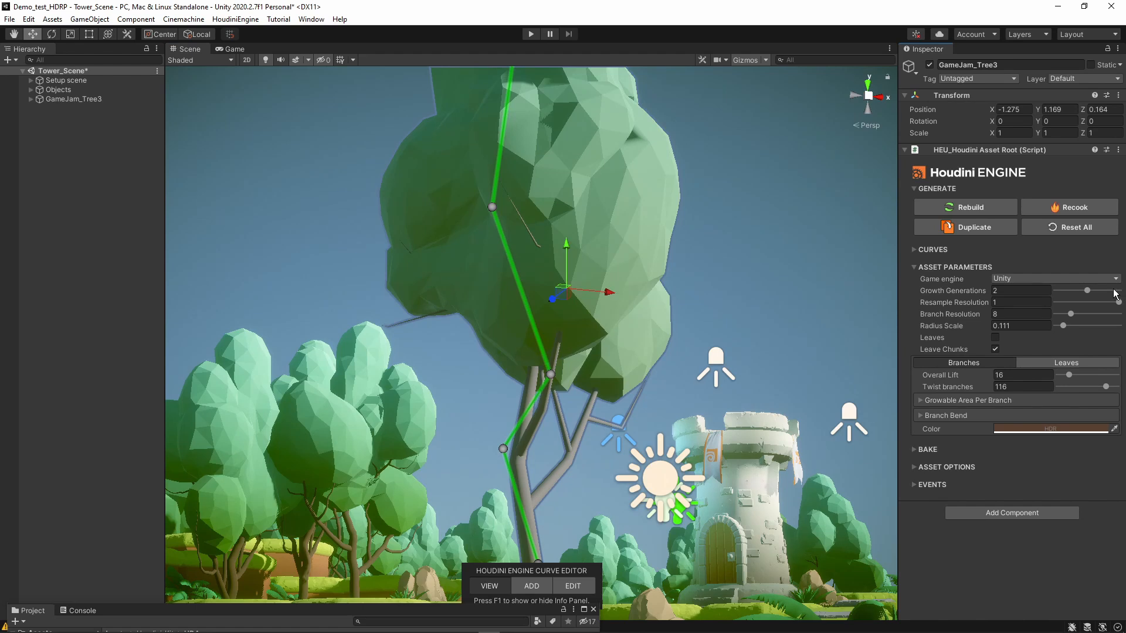
{"action": "left_click", "coordinate": [1116, 291]}
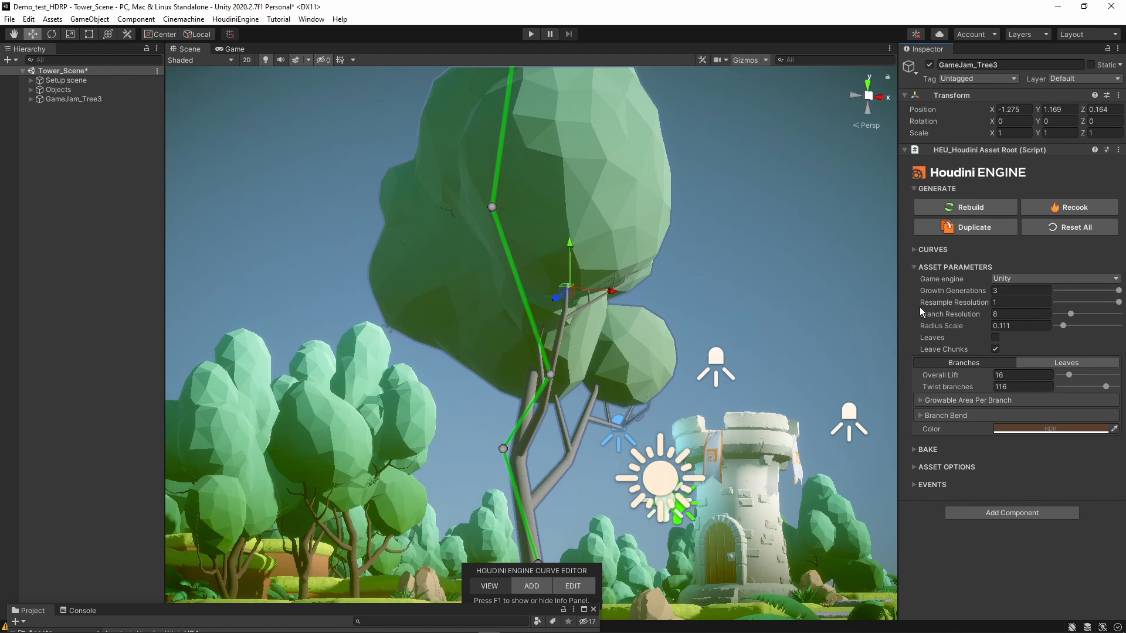
- Try a thicker trunk with a Radius Scale of about 0.39, then set it to about 0.14
{"action": "left_click", "coordinate": [1081, 325]}
{"action": "right_click_drag", "start_coordinate": [747, 295], "coordinate": [838, 307]}
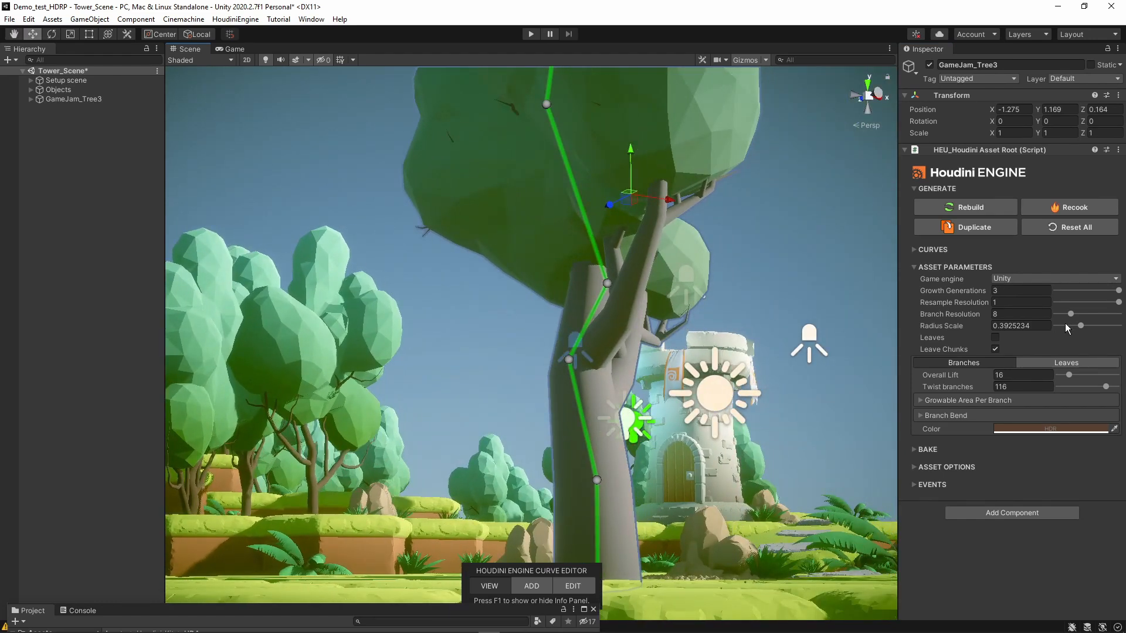
{"action": "left_click", "coordinate": [1065, 325]}
{"action": "right_click_drag", "start_coordinate": [733, 311], "coordinate": [680, 346]}
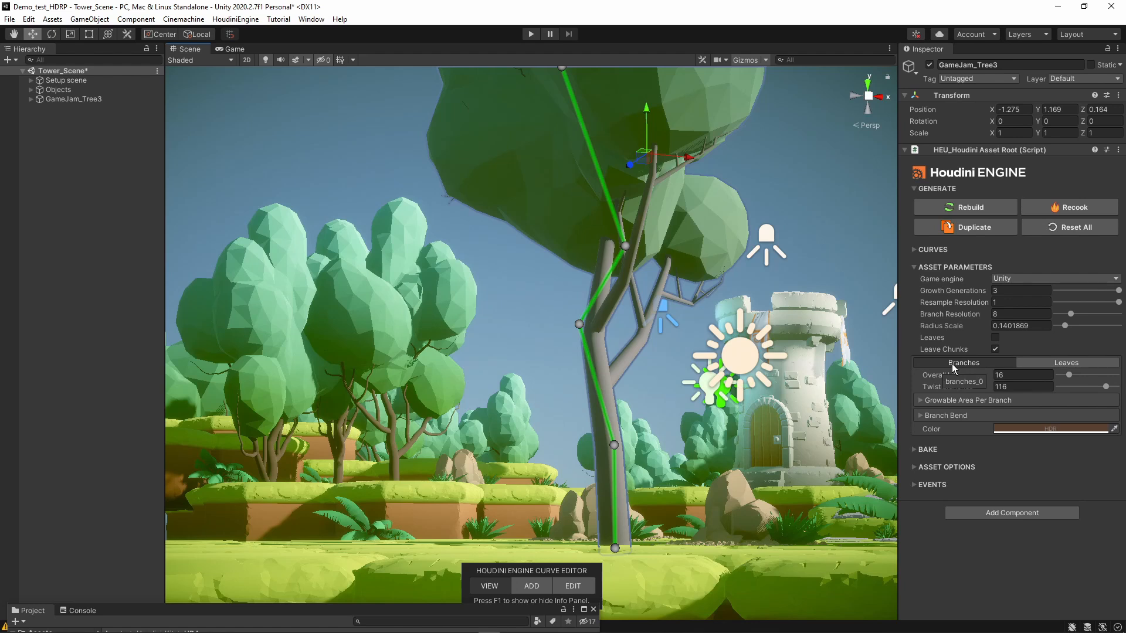
- Expand the Branch Bend and Growable Area Per Branch settings and set the growable area Start to about 0.11
{"action": "left_click", "coordinate": [919, 415]}
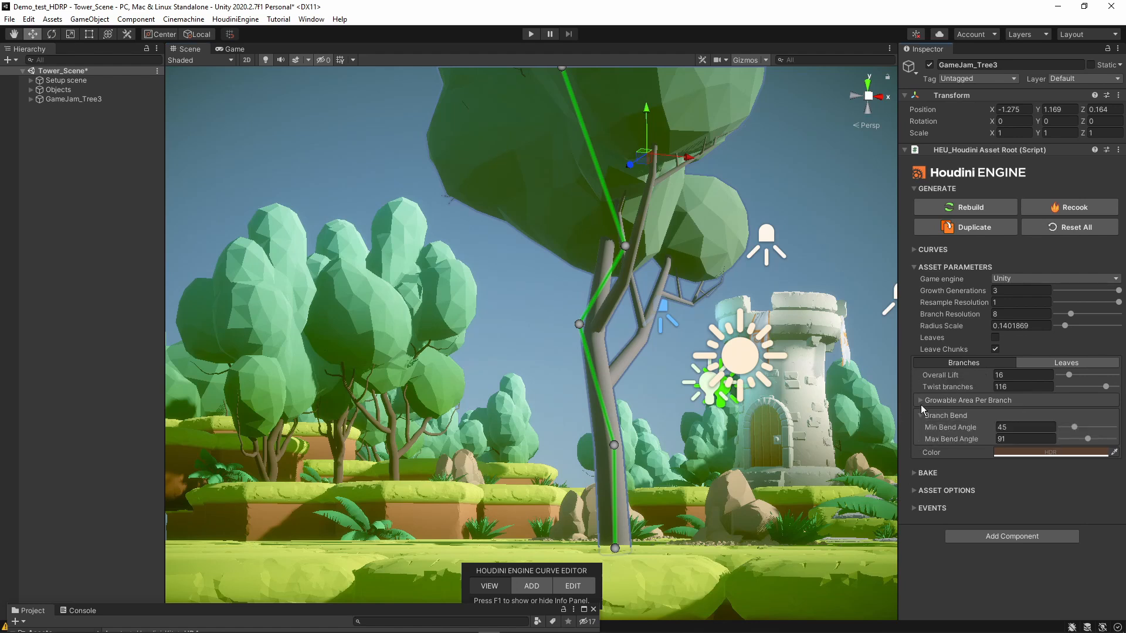
{"action": "left_click", "coordinate": [921, 401]}
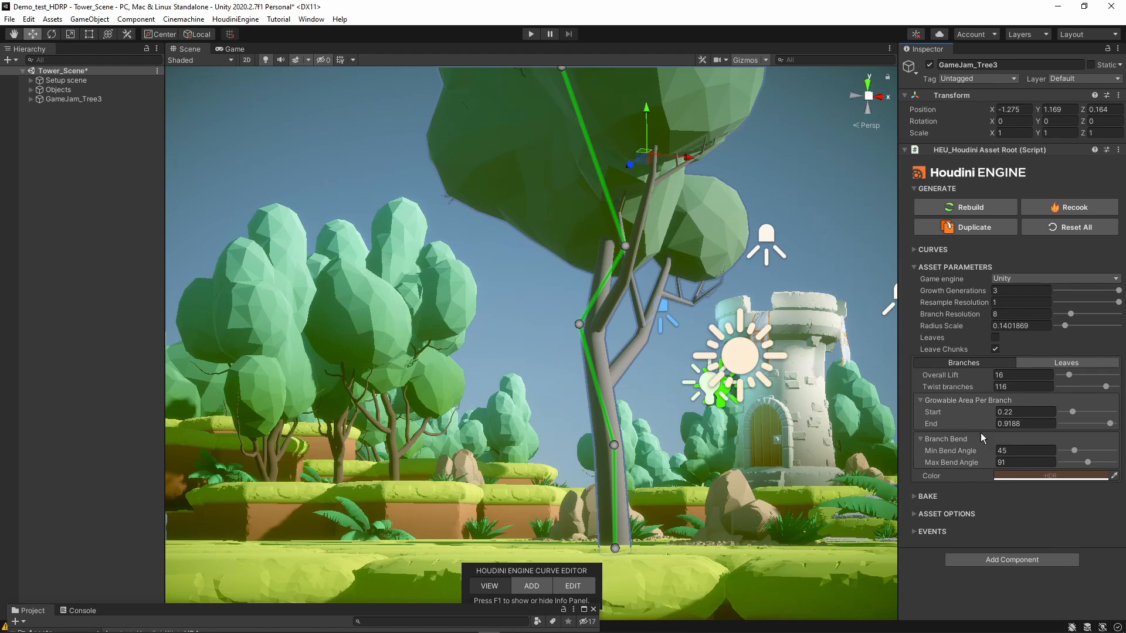
{"action": "right_click_drag", "start_coordinate": [591, 237], "coordinate": [562, 202]}
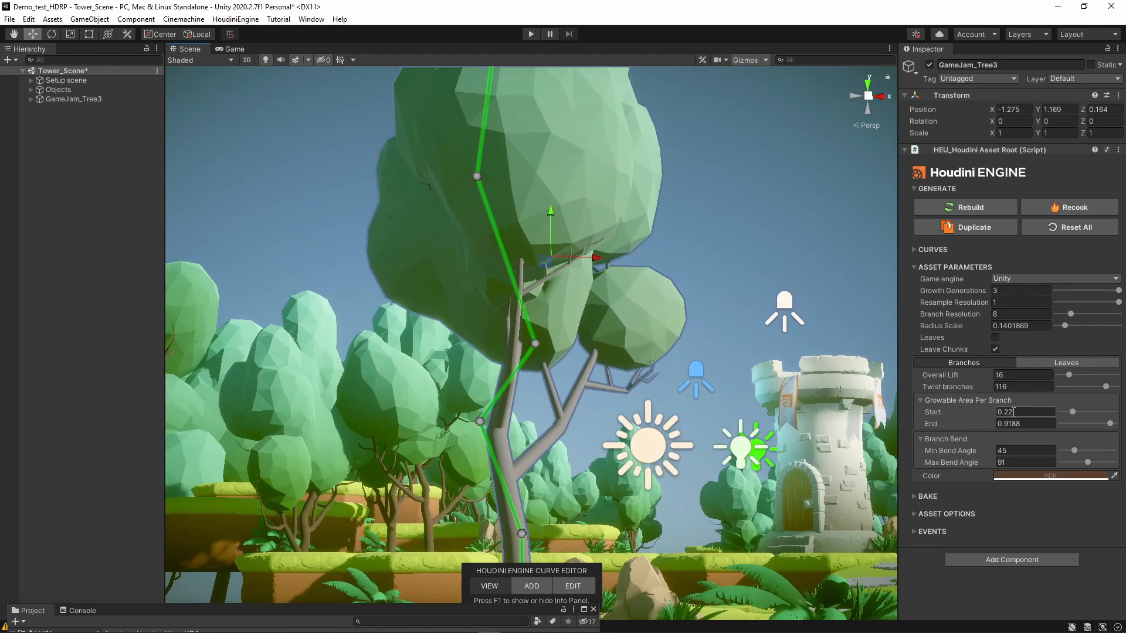
{"action": "left_click", "coordinate": [1067, 411]}
{"action": "right_click_drag", "start_coordinate": [661, 398], "coordinate": [512, 475]}
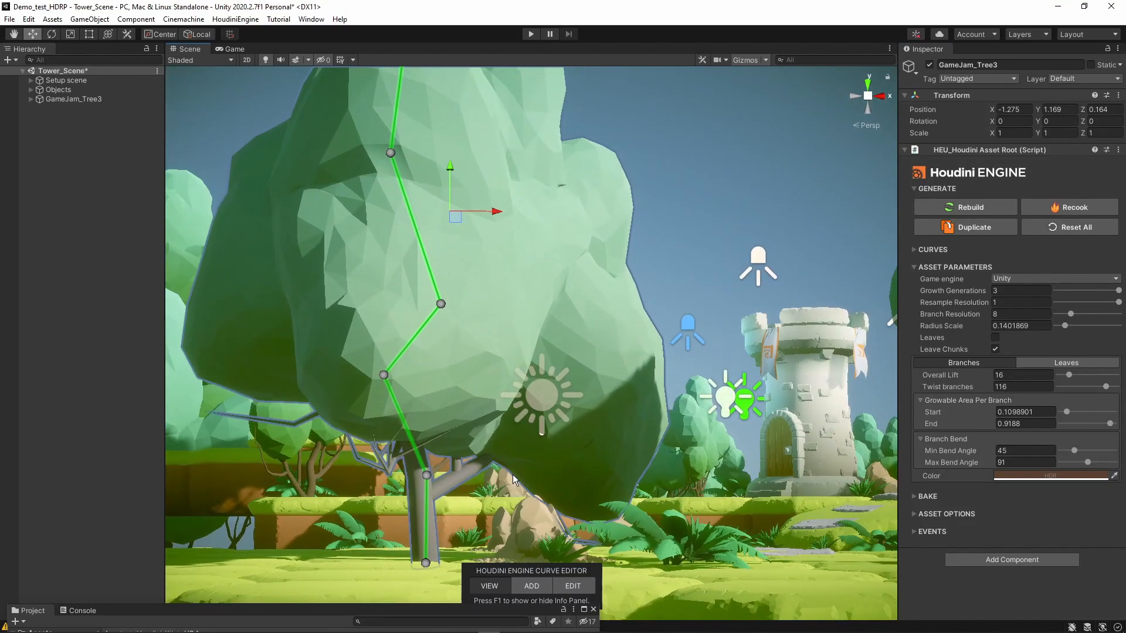
{"action": "middle_click_drag", "start_coordinate": [452, 484], "coordinate": [601, 492]}
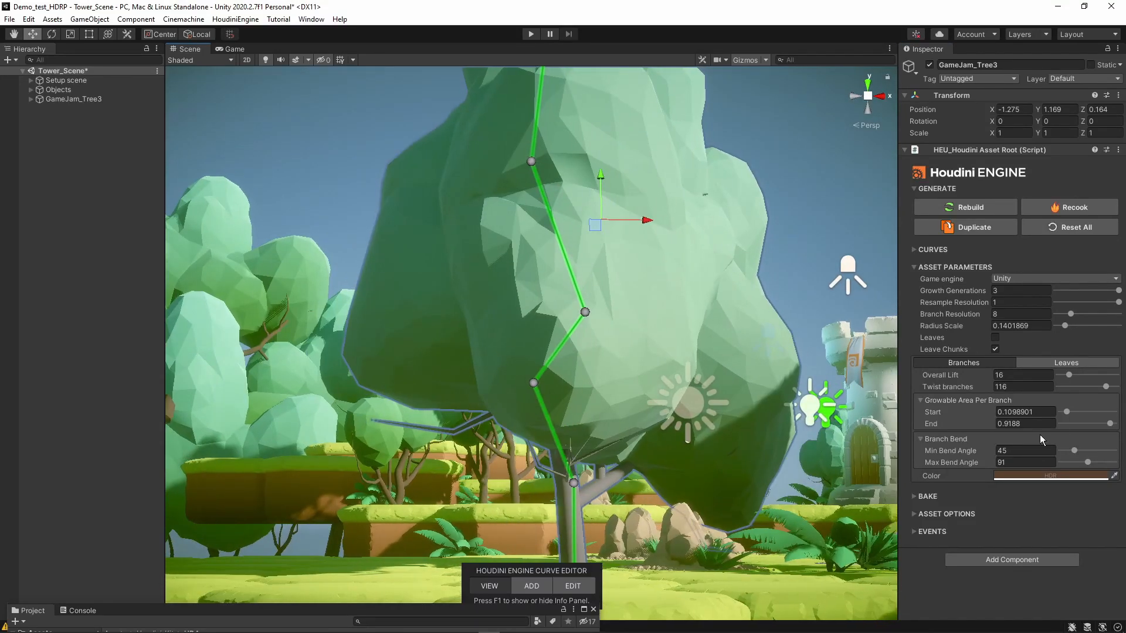
- Try a growable area Start of about 0.31, then set it to 0.2
{"action": "left_click", "coordinate": [1078, 411]}
{"action": "right_click_drag", "start_coordinate": [657, 390], "coordinate": [645, 365]}
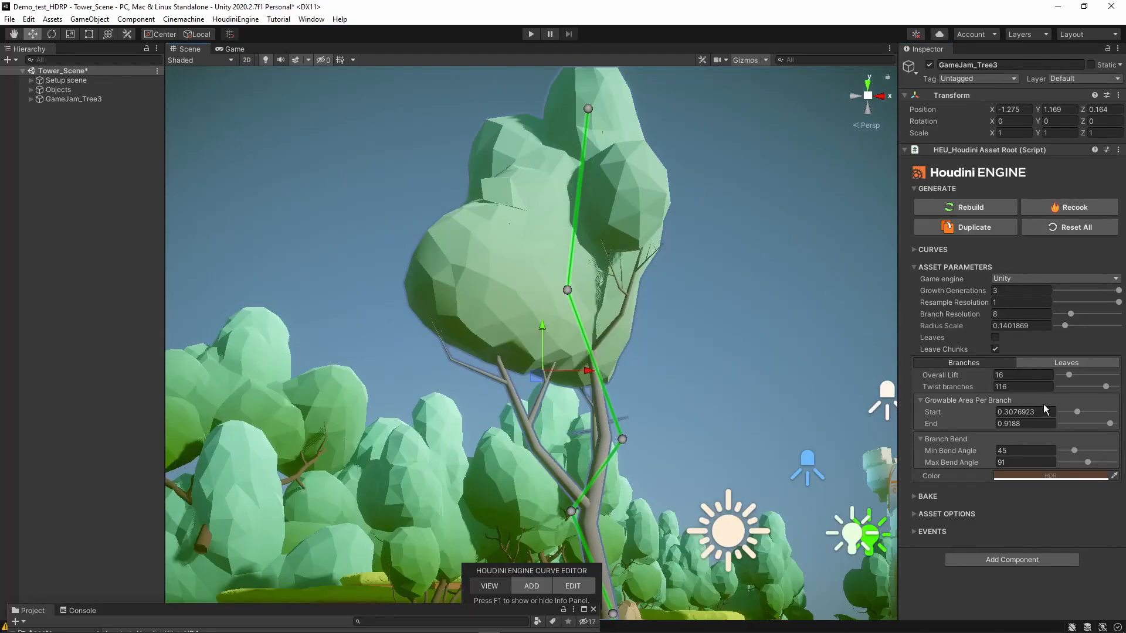
{"action": "left_click", "coordinate": [1047, 412]}
{"action": "double_click", "coordinate": [1047, 412]}
{"action": "type", "text": "00.2"}
{"action": "key", "text": "Return"}
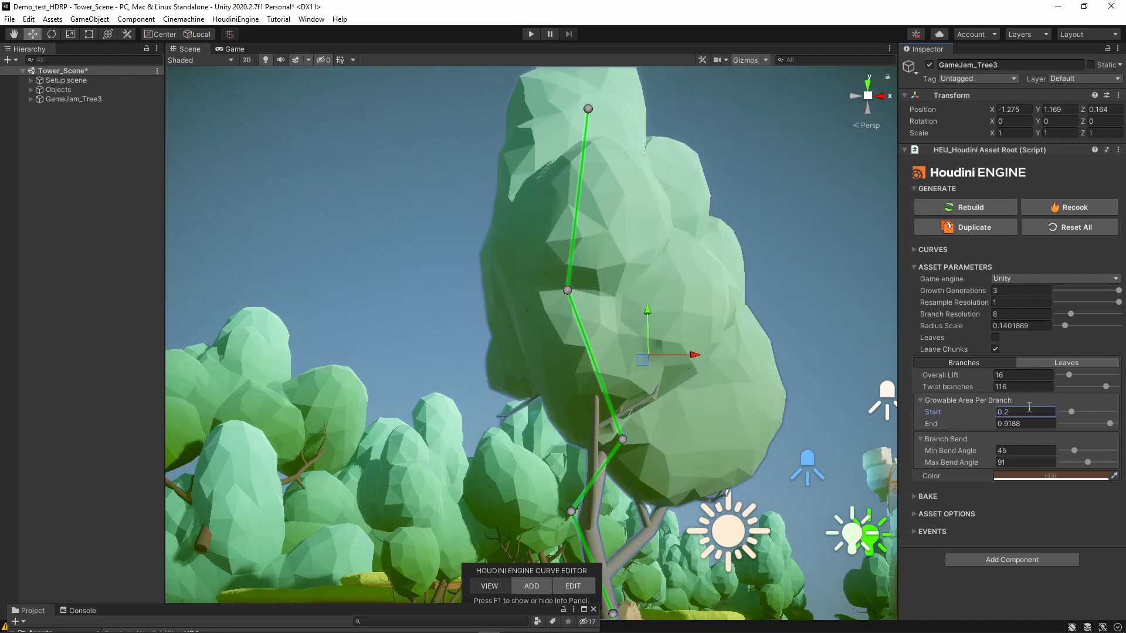
- Set the branches' Min Bend Angle to about 9.9 and, after trying about 146 and 83, Max Bend Angle to about 134.5
{"action": "right_click_drag", "start_coordinate": [718, 351], "coordinate": [620, 368]}
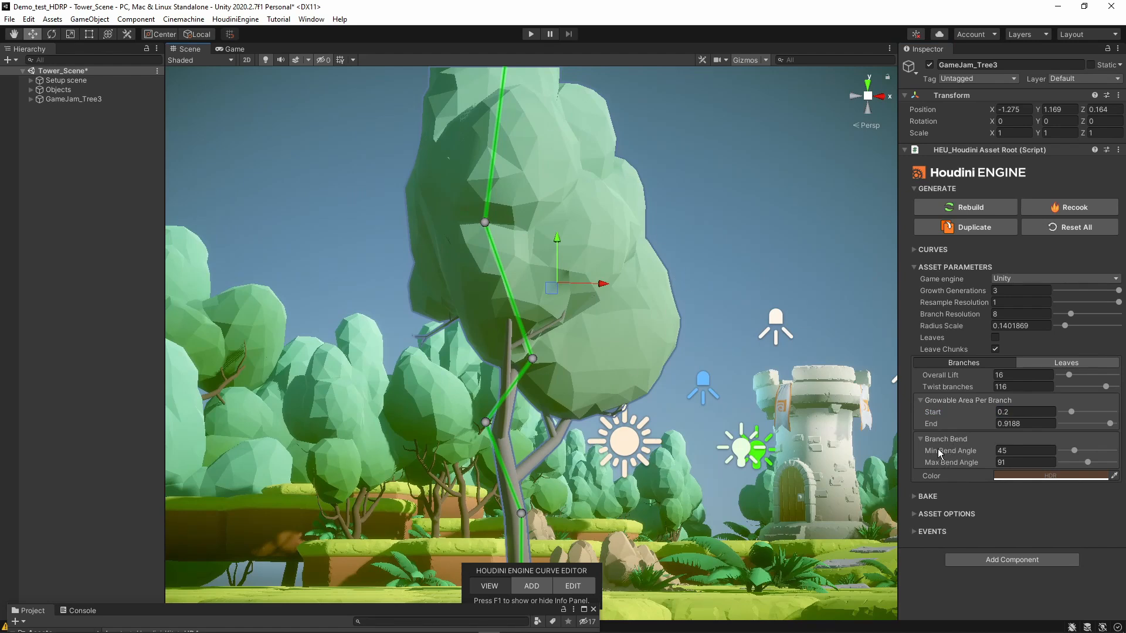
{"action": "key", "text": "w"}
{"action": "right_click_drag", "start_coordinate": [695, 402], "coordinate": [593, 367]}
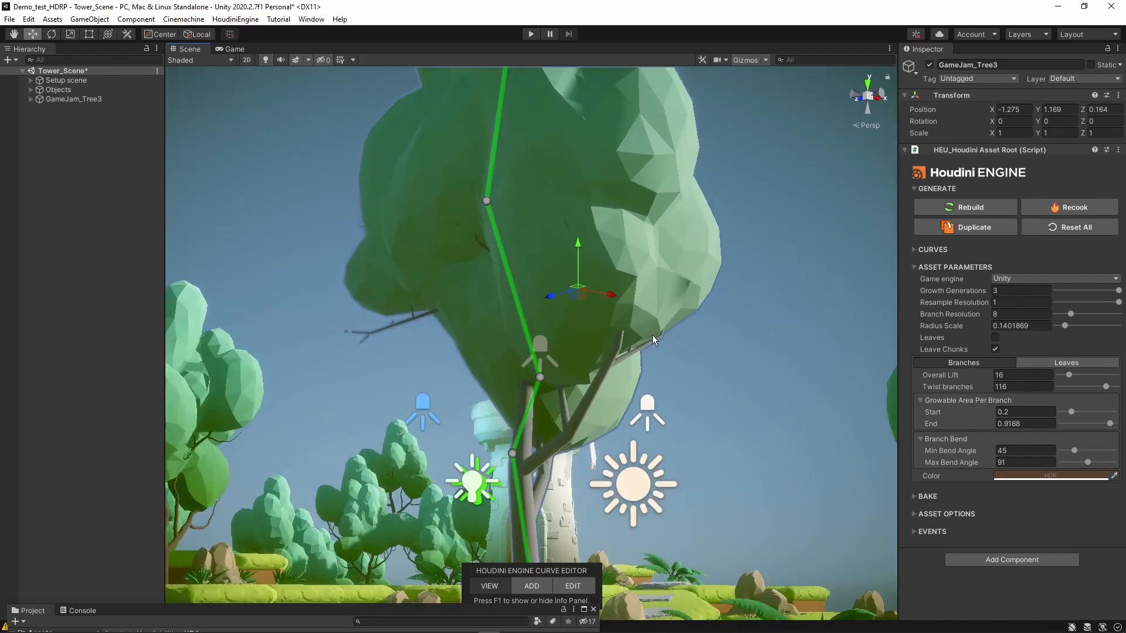
{"action": "left_click", "coordinate": [1063, 451]}
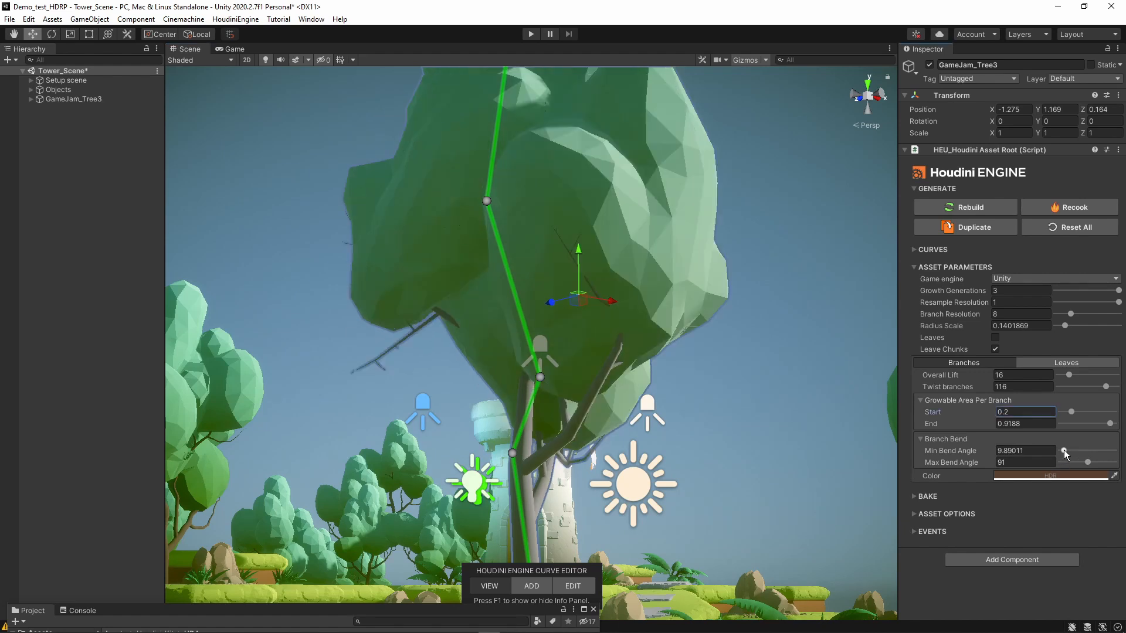
{"action": "left_click", "coordinate": [1105, 463]}
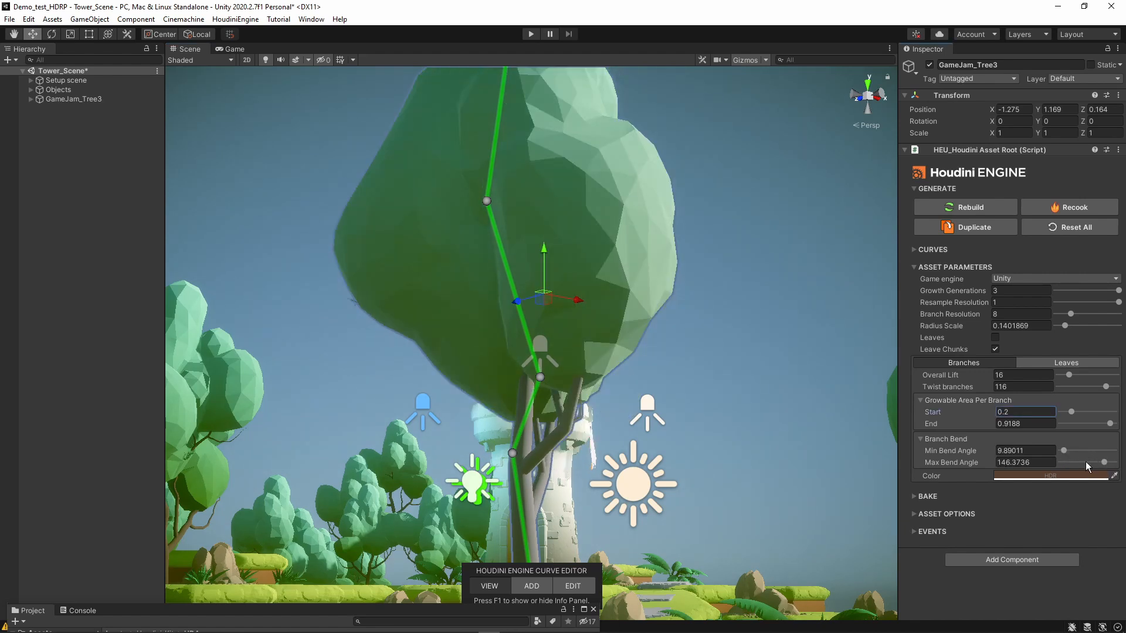
{"action": "left_click", "coordinate": [1085, 462]}
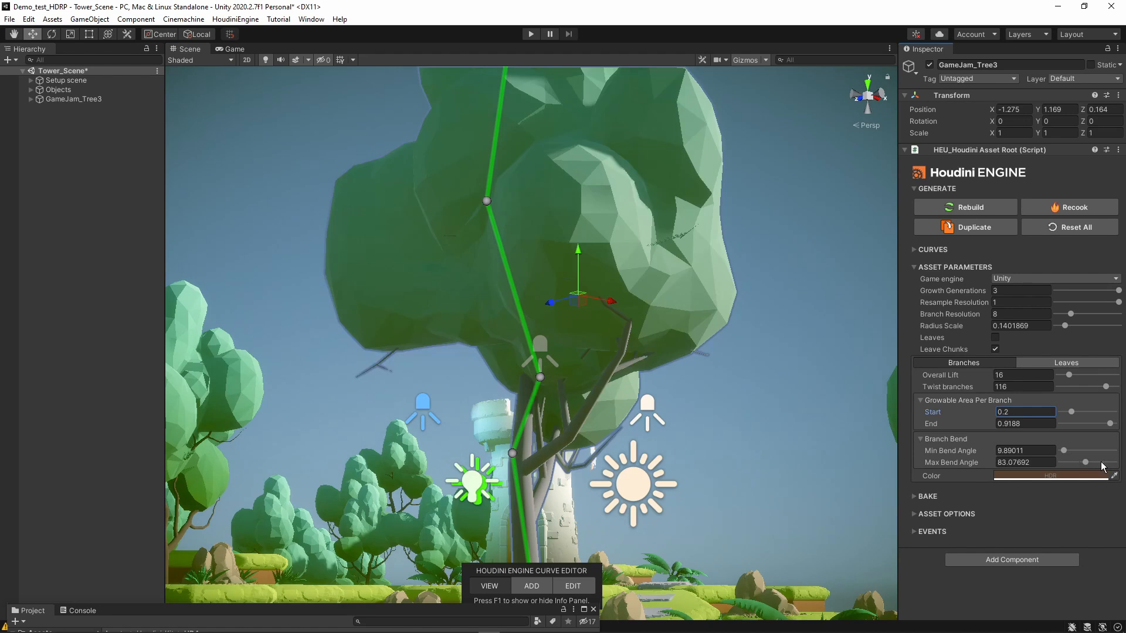
{"action": "left_click", "coordinate": [1100, 462]}
{"action": "key", "text": "d"}
{"action": "right_click_drag", "start_coordinate": [674, 317], "coordinate": [531, 321]}
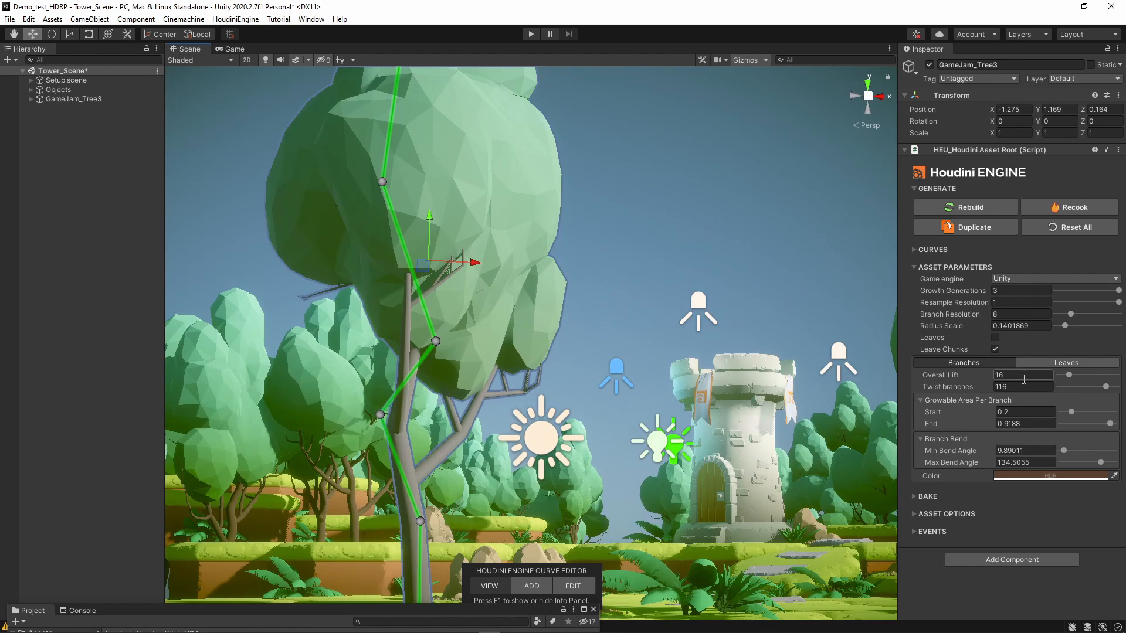
- Try an Overall Lift of about 32.7 and 47.3 for the branches, then set it to about 1.8
{"action": "left_click", "coordinate": [1079, 373]}
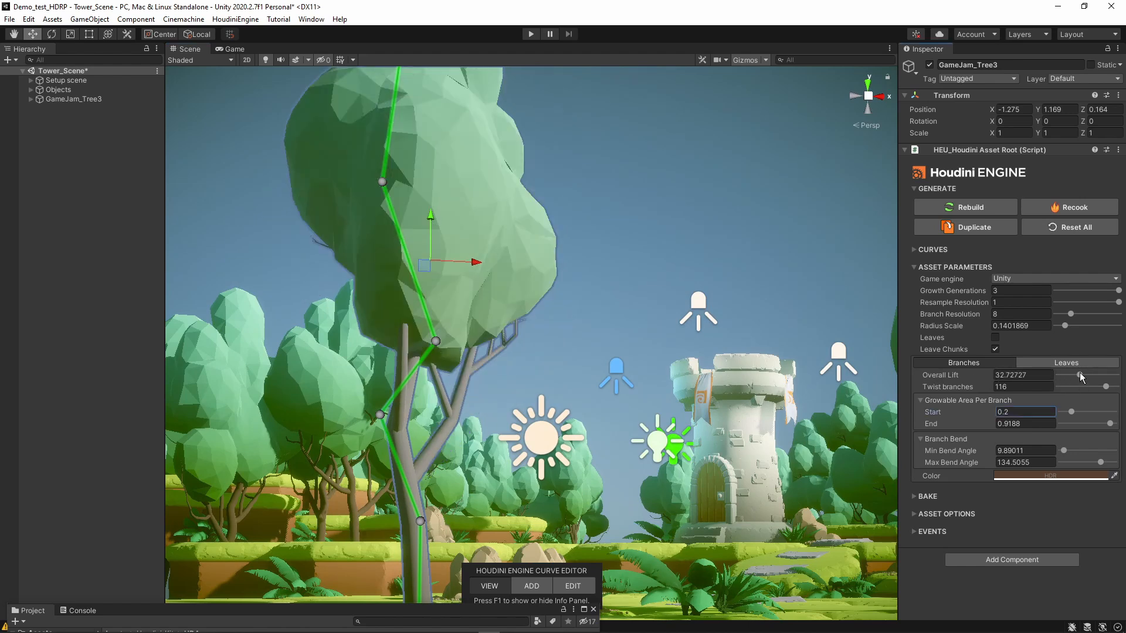
{"action": "left_click", "coordinate": [1089, 374]}
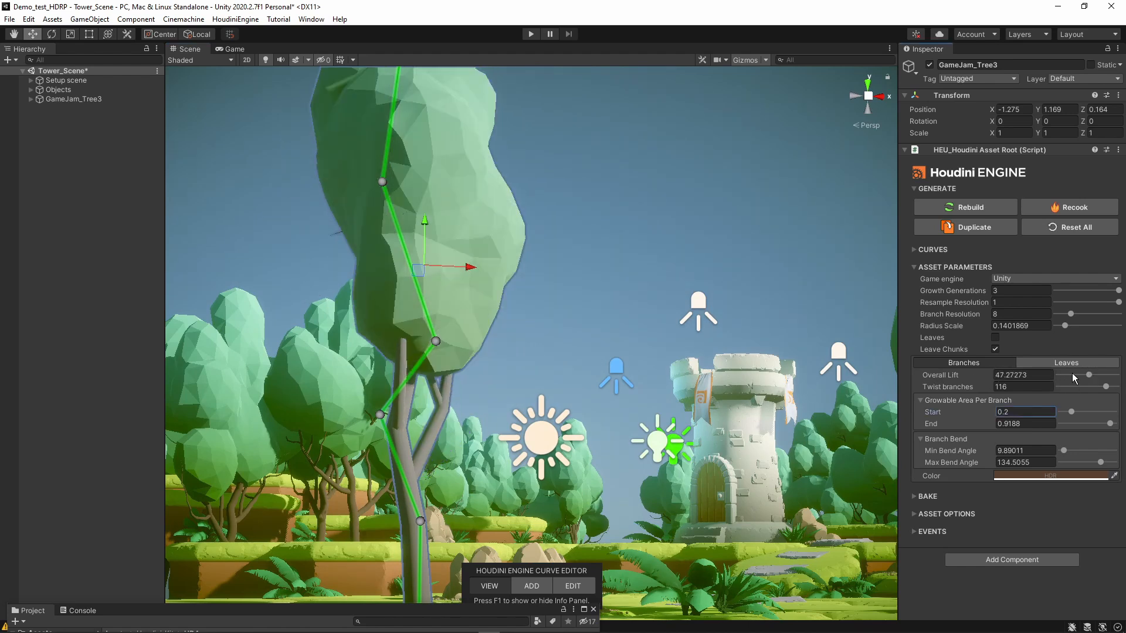
{"action": "right_click_drag", "start_coordinate": [494, 355], "coordinate": [540, 423]}
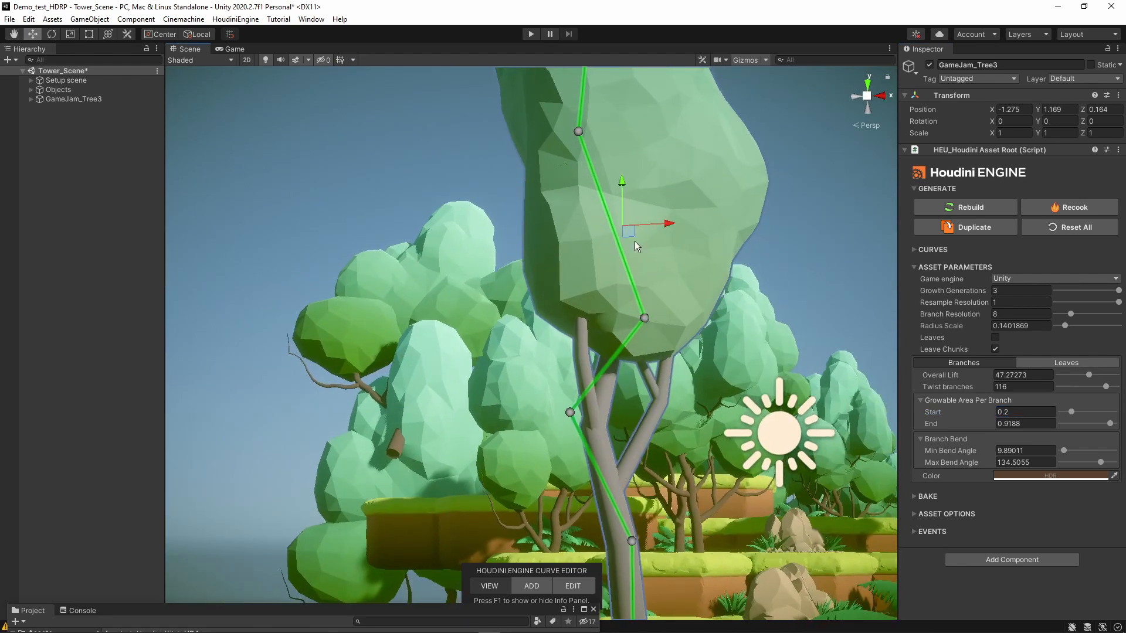
{"action": "left_click", "coordinate": [1060, 374]}
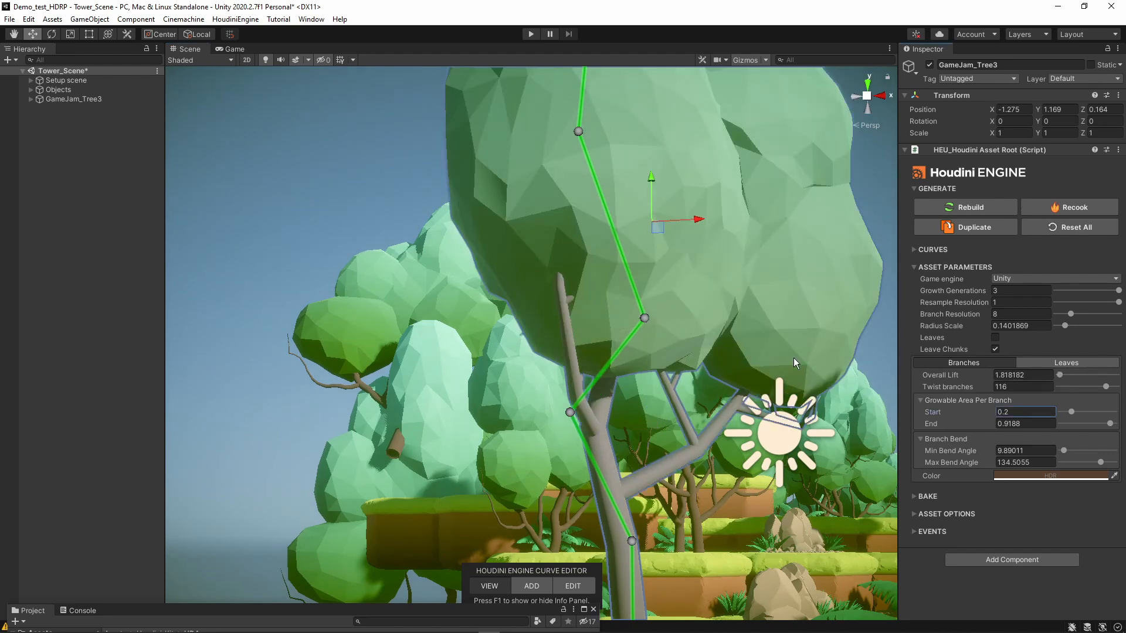
{"action": "right_click_drag", "start_coordinate": [645, 372], "coordinate": [713, 356]}
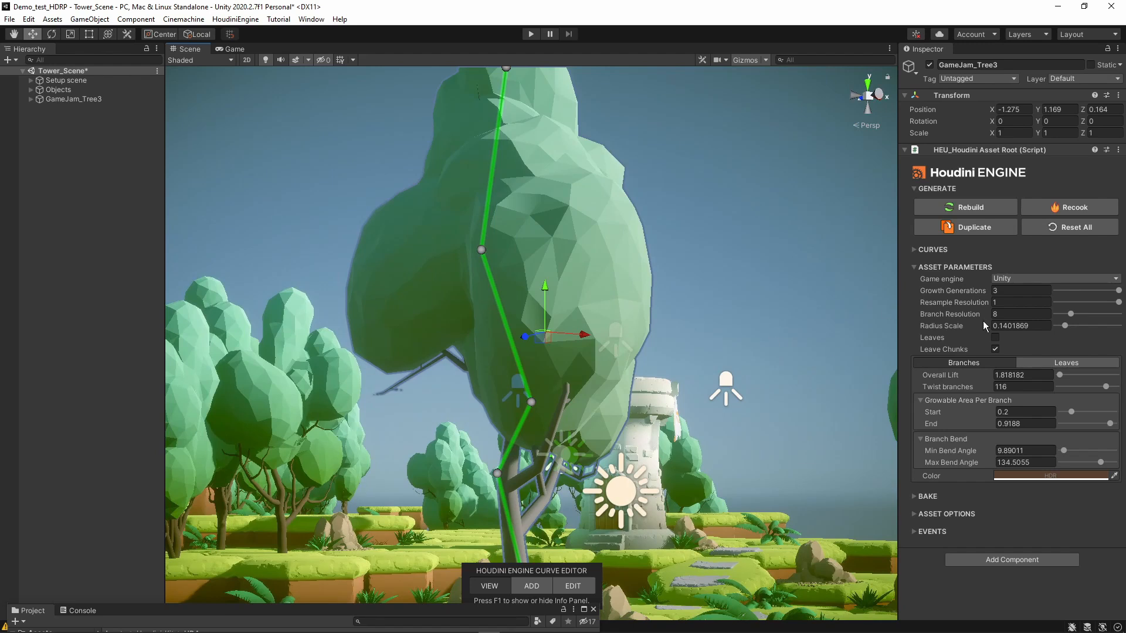
- Show the tree's Leaves parameters, turn off Leave Chunks, and reselect the tree after viewing its bare branches
{"action": "left_click", "coordinate": [1050, 363]}
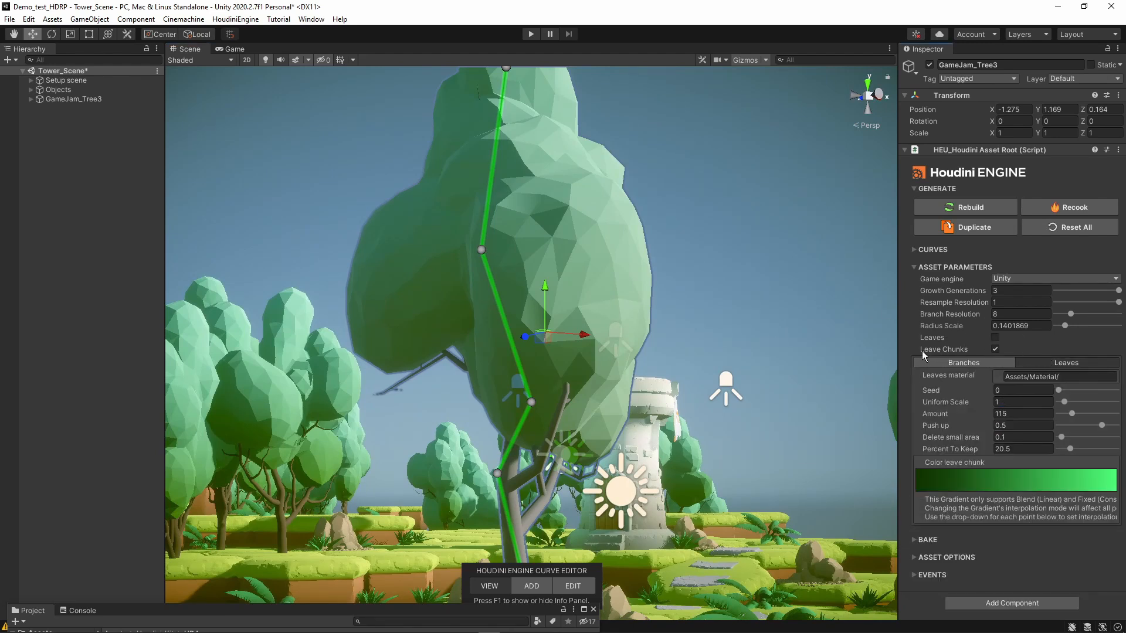
{"action": "right_click_drag", "start_coordinate": [695, 358], "coordinate": [674, 328]}
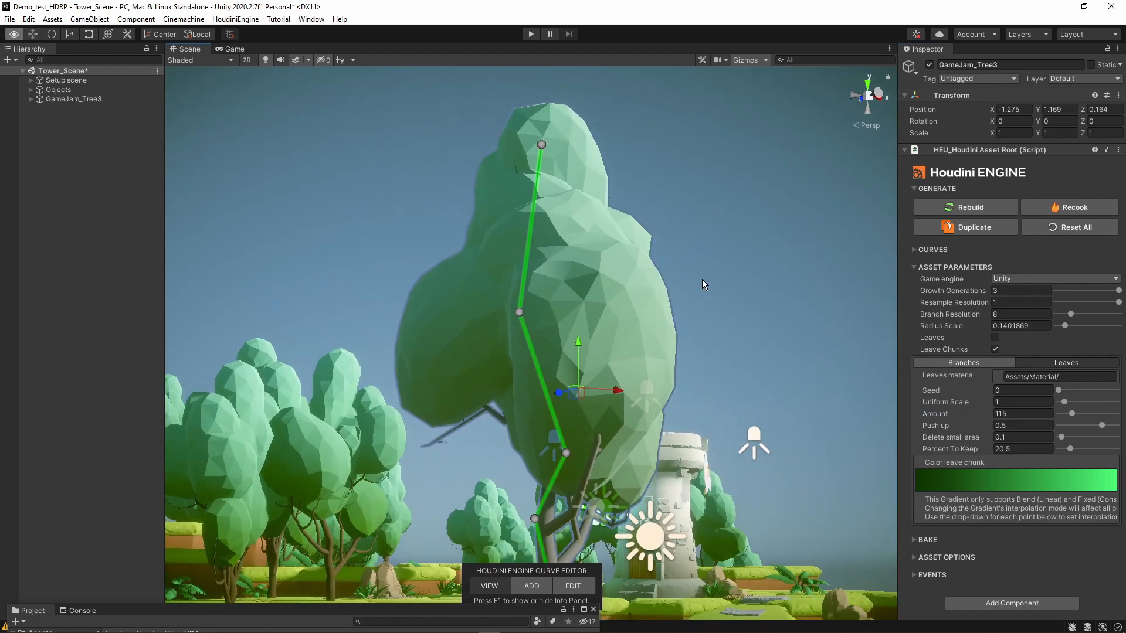
{"action": "right_click_drag", "start_coordinate": [703, 285], "coordinate": [602, 199]}
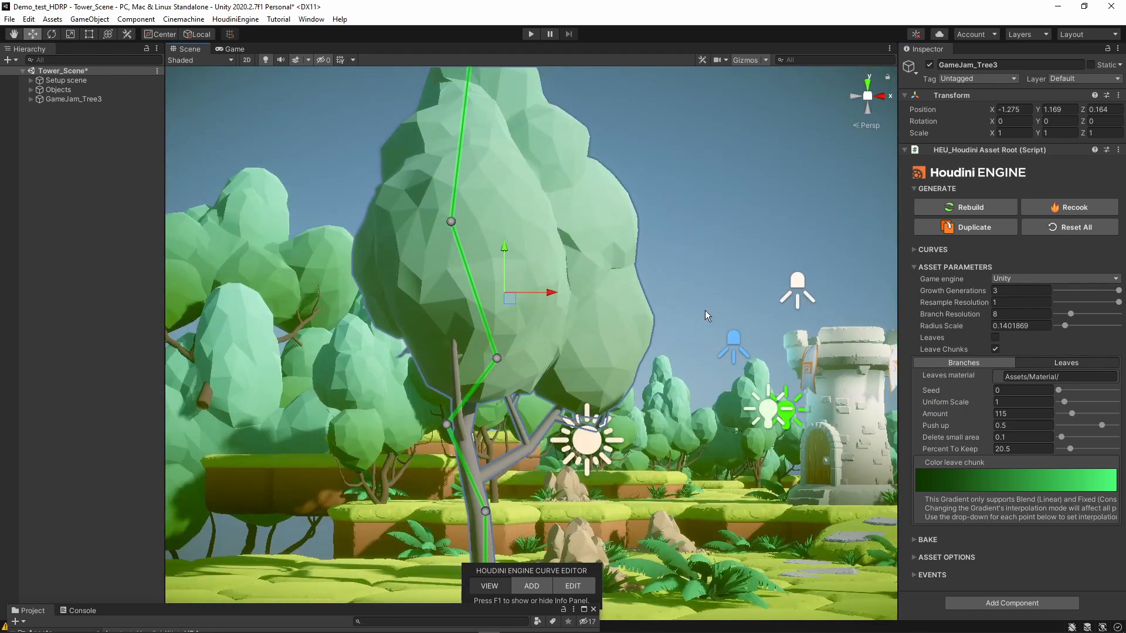
{"action": "left_click", "coordinate": [995, 349]}
{"action": "left_click", "coordinate": [709, 258]}
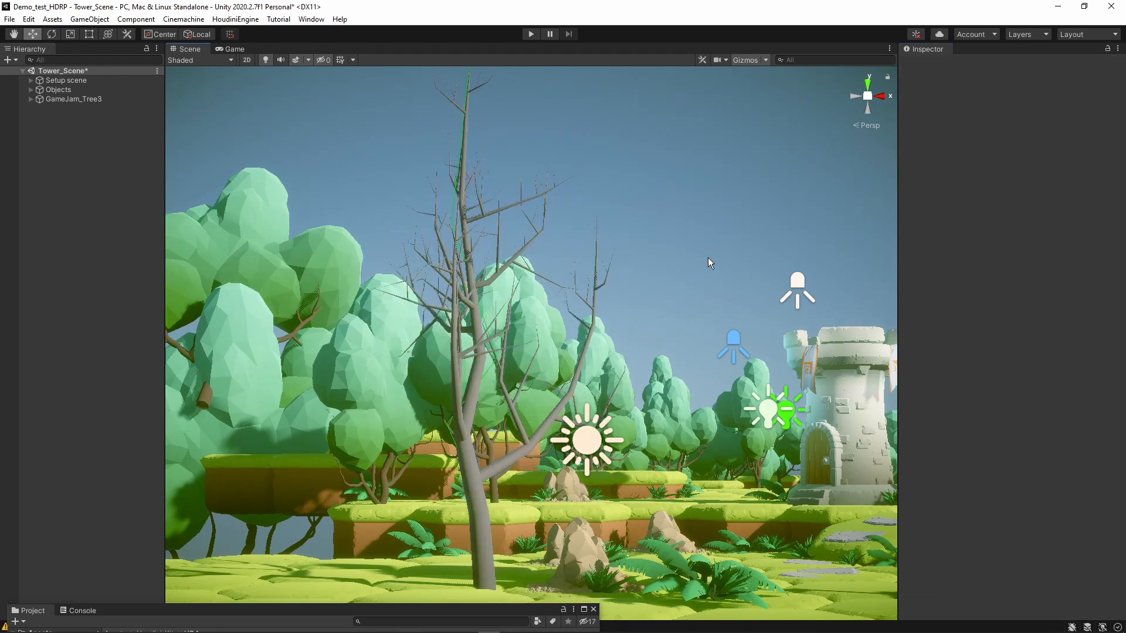
{"action": "left_click_drag", "start_coordinate": [708, 258], "coordinate": [783, 258], "text": "alt"}
{"action": "left_click", "coordinate": [527, 221]}
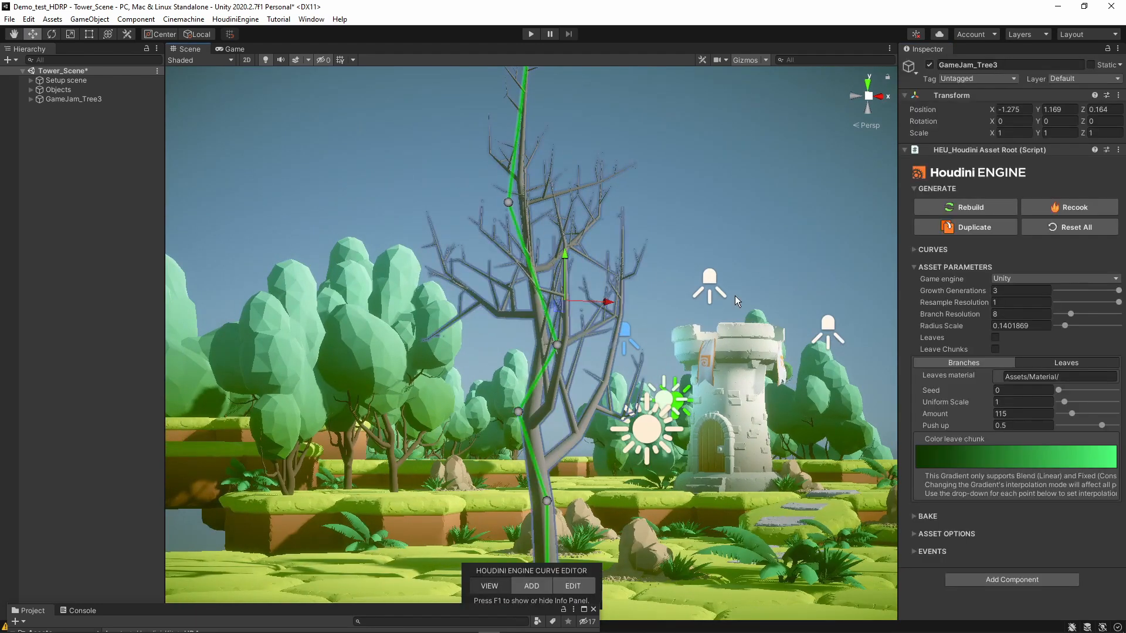
- Try the Leaves option on the tree, then turn it off and turn Leave Chunks back on
{"action": "left_click", "coordinate": [994, 339]}
{"action": "left_click_drag", "start_coordinate": [726, 251], "coordinate": [657, 223], "text": "alt"}
{"action": "left_click", "coordinate": [1069, 380]}
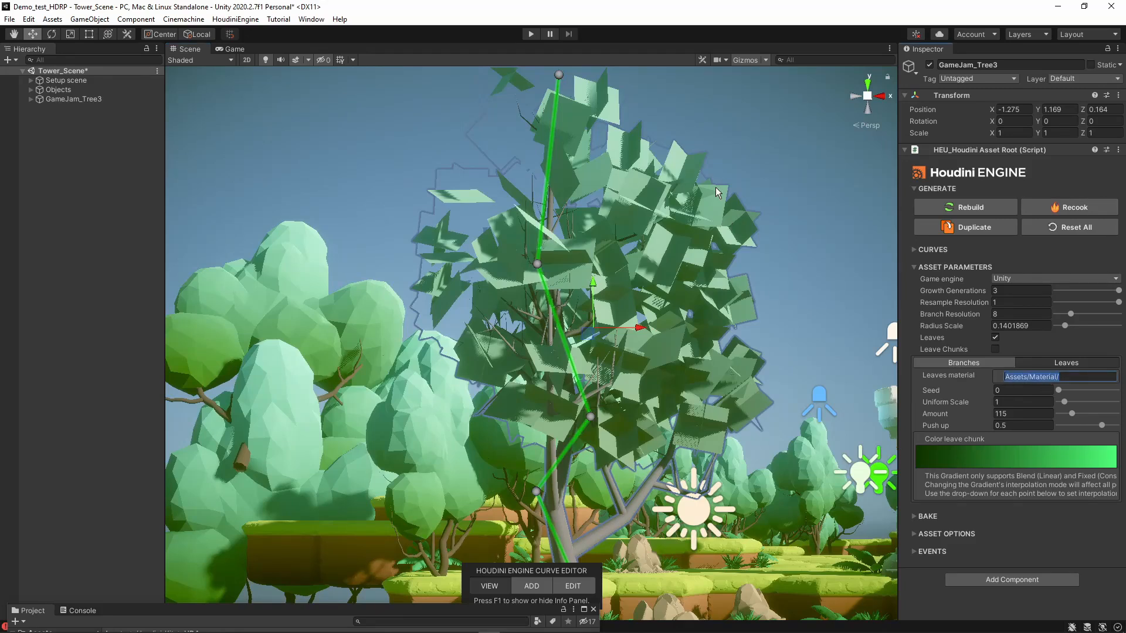
{"action": "left_click", "coordinate": [995, 338]}
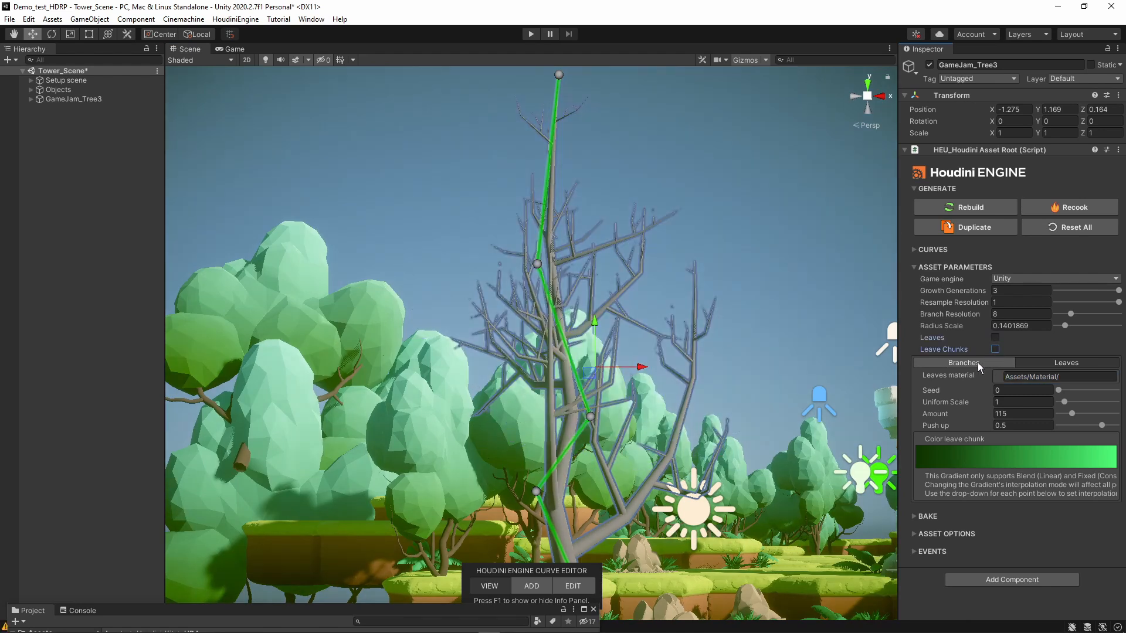
{"action": "left_click", "coordinate": [995, 349]}
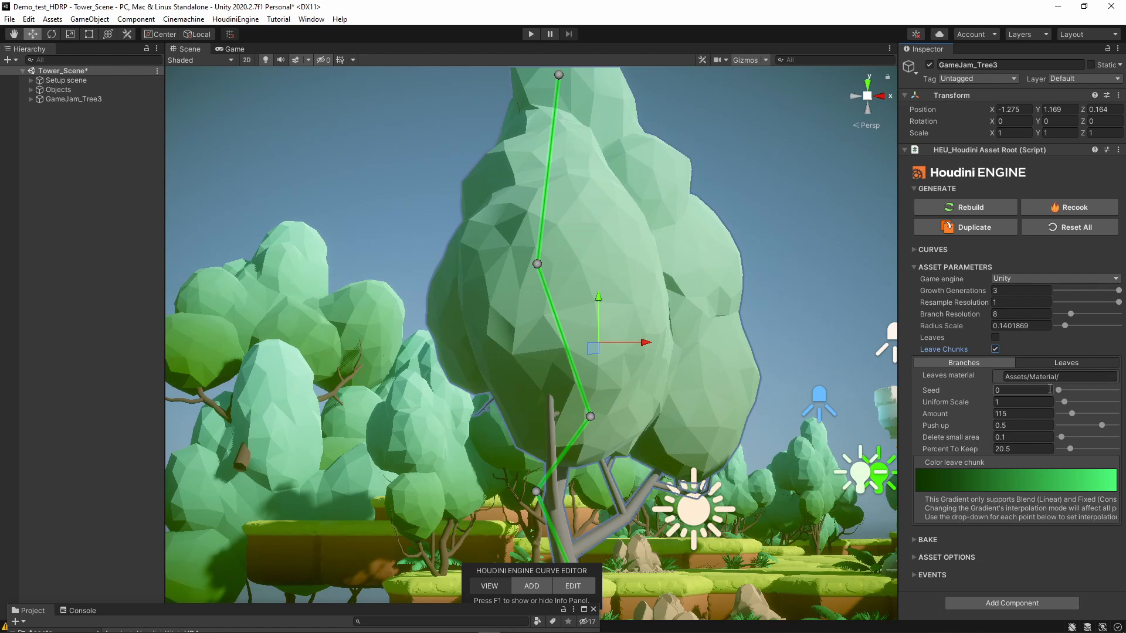
- Try leaf Seed values of about 0.51 and 4.95, then set the Seed to about 7.27
{"action": "left_click", "coordinate": [1079, 388]}
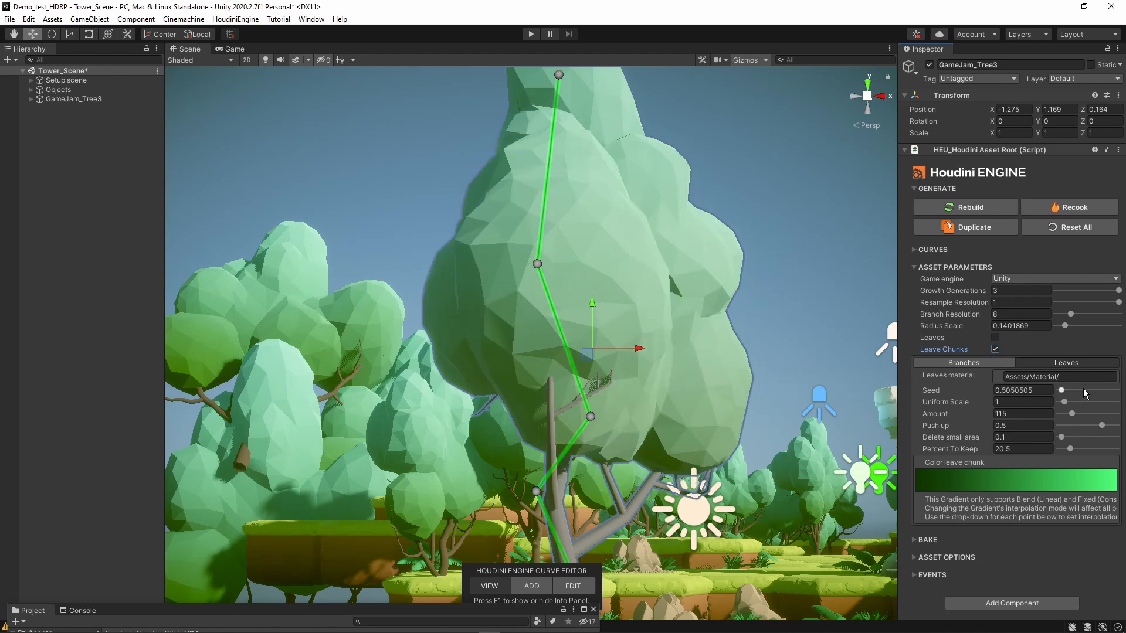
{"action": "left_click", "coordinate": [1087, 389]}
{"action": "left_click", "coordinate": [1087, 389]}
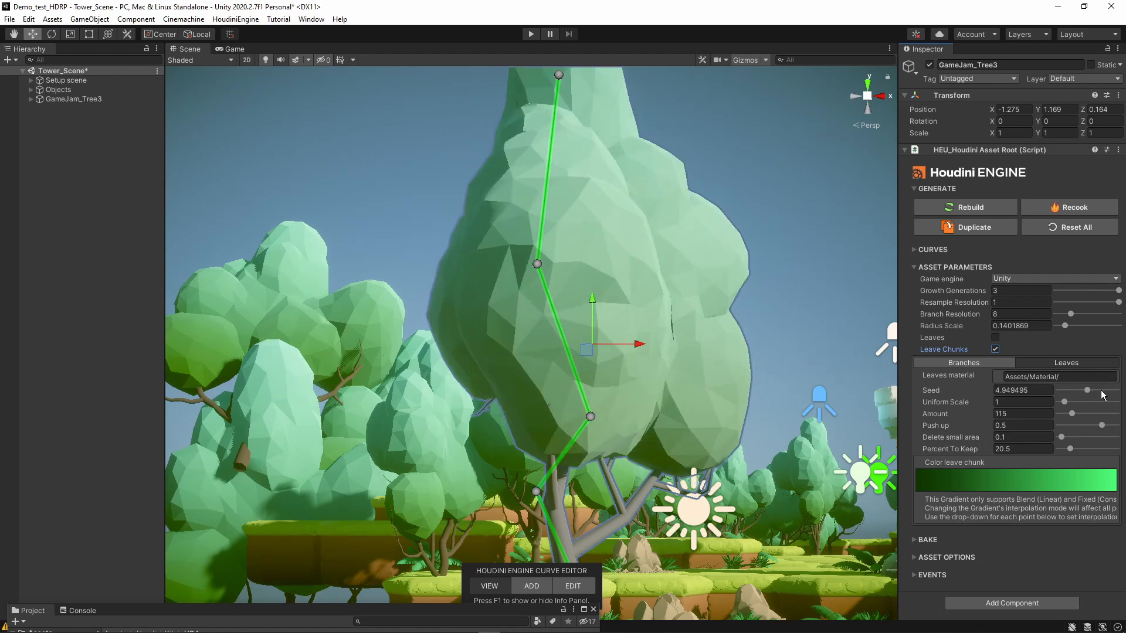
{"action": "left_click_drag", "start_coordinate": [1087, 390], "coordinate": [1101, 389]}
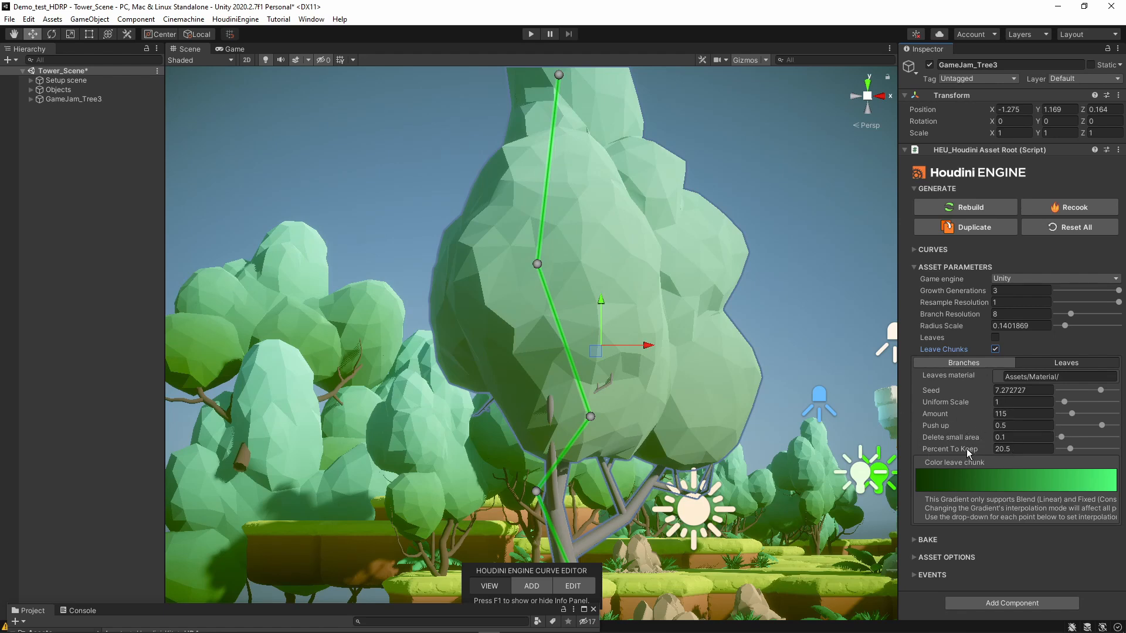
- Examine the whole tree from farther back and expand its Bake options
{"action": "key", "text": "s"}
{"action": "right_click_drag", "start_coordinate": [758, 345], "coordinate": [709, 316]}
{"action": "key", "text": "d"}
{"action": "key", "text": "a"}
{"action": "left_click", "coordinate": [693, 256]}
{"action": "key", "text": "a"}
{"action": "key", "text": "a"}
{"action": "left_click", "coordinate": [555, 276]}
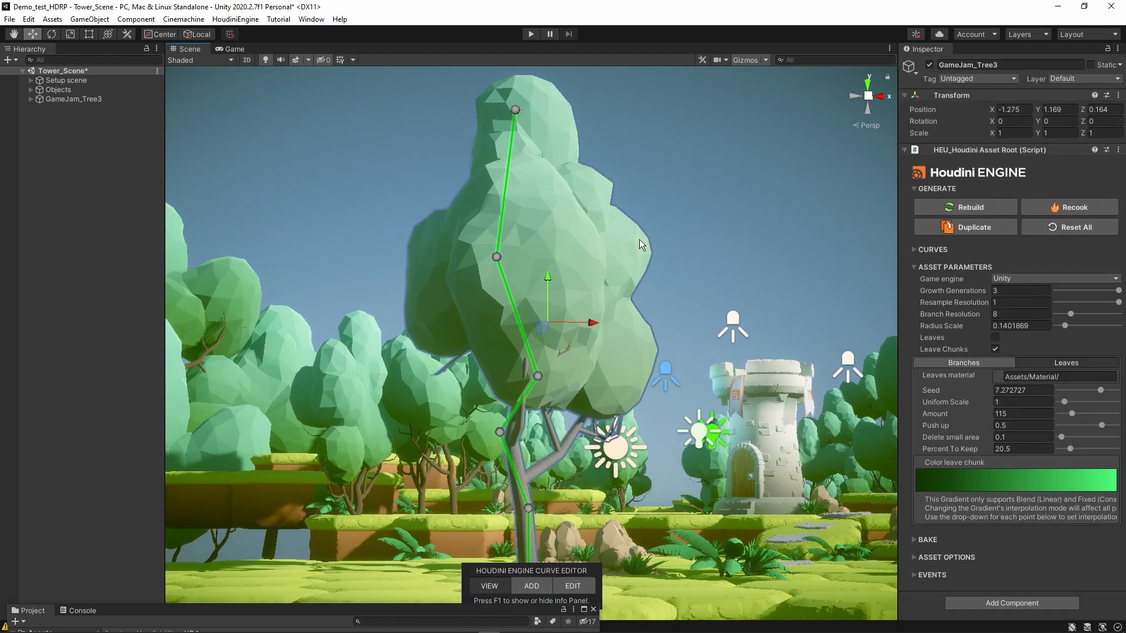
{"action": "left_click", "coordinate": [913, 539]}
{"action": "scroll", "coordinate": [914, 537], "scroll_direction": "down", "scroll_amount": 3}
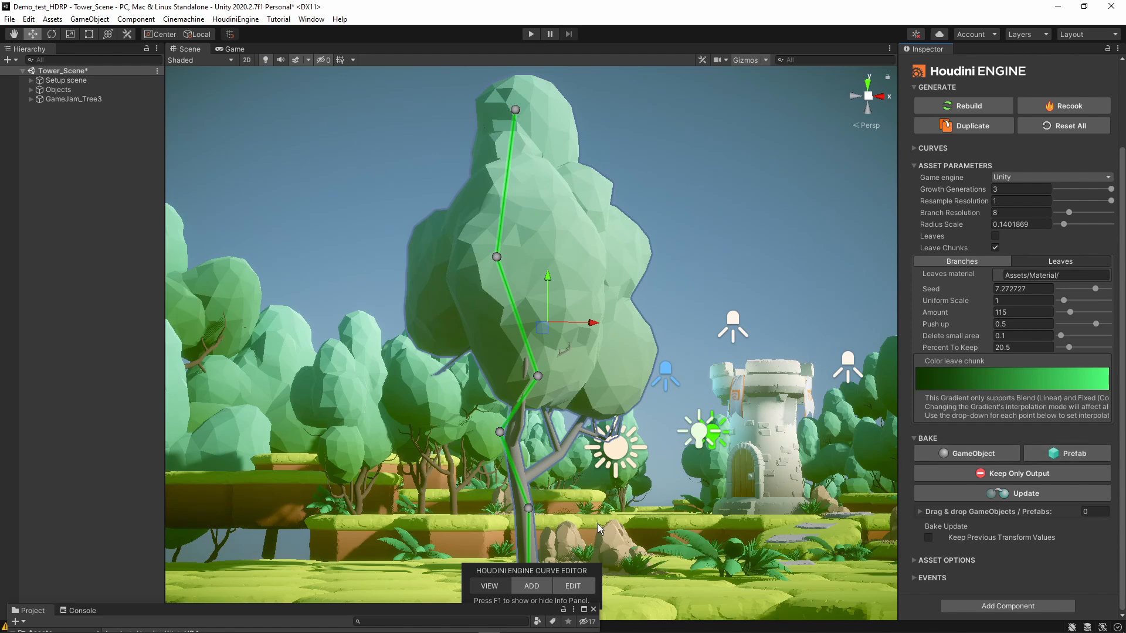
- Place the Tree_01 model from the Assets/Game_Jam/Models folder in the scene
{"action": "left_click_drag", "start_coordinate": [386, 613], "coordinate": [398, 410]}
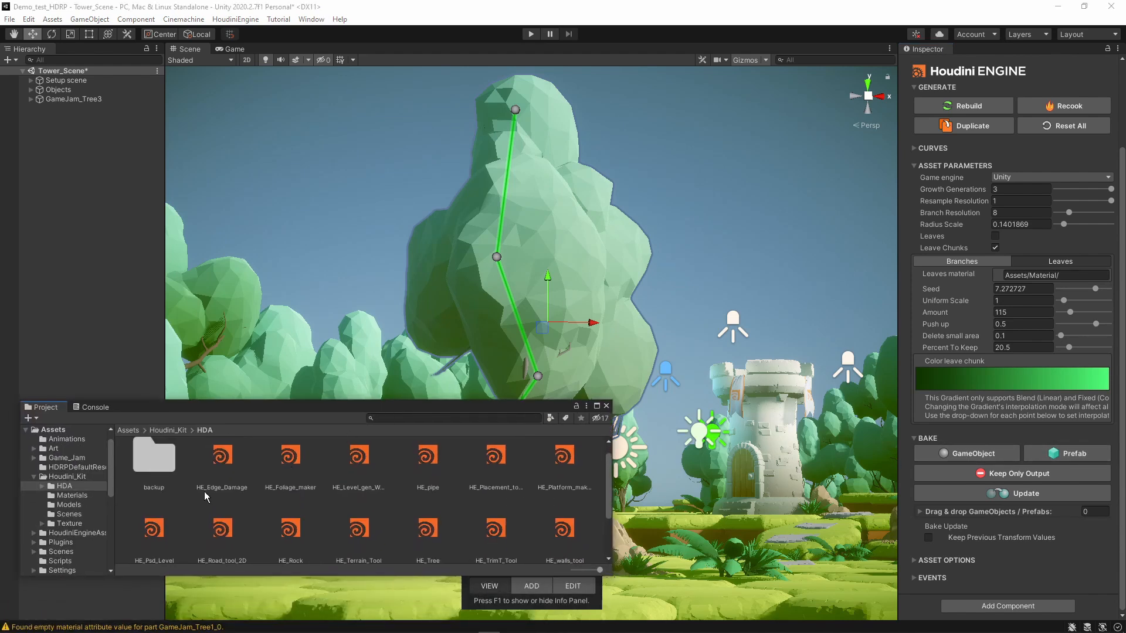
{"action": "left_click", "coordinate": [66, 505]}
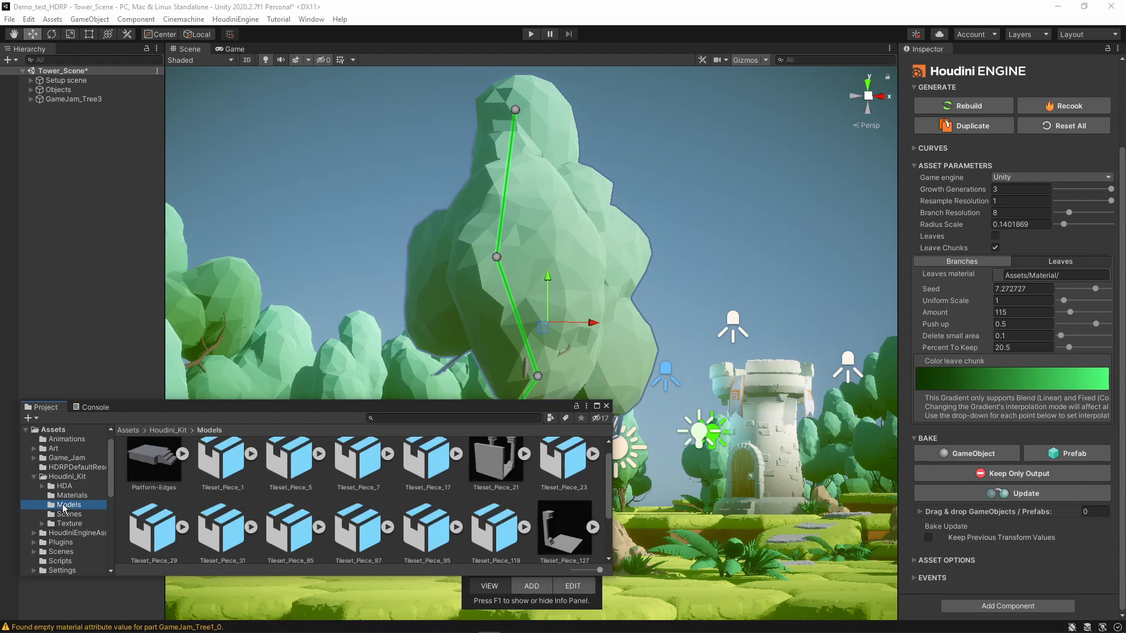
{"action": "scroll", "coordinate": [65, 507], "scroll_direction": "up", "scroll_amount": 1}
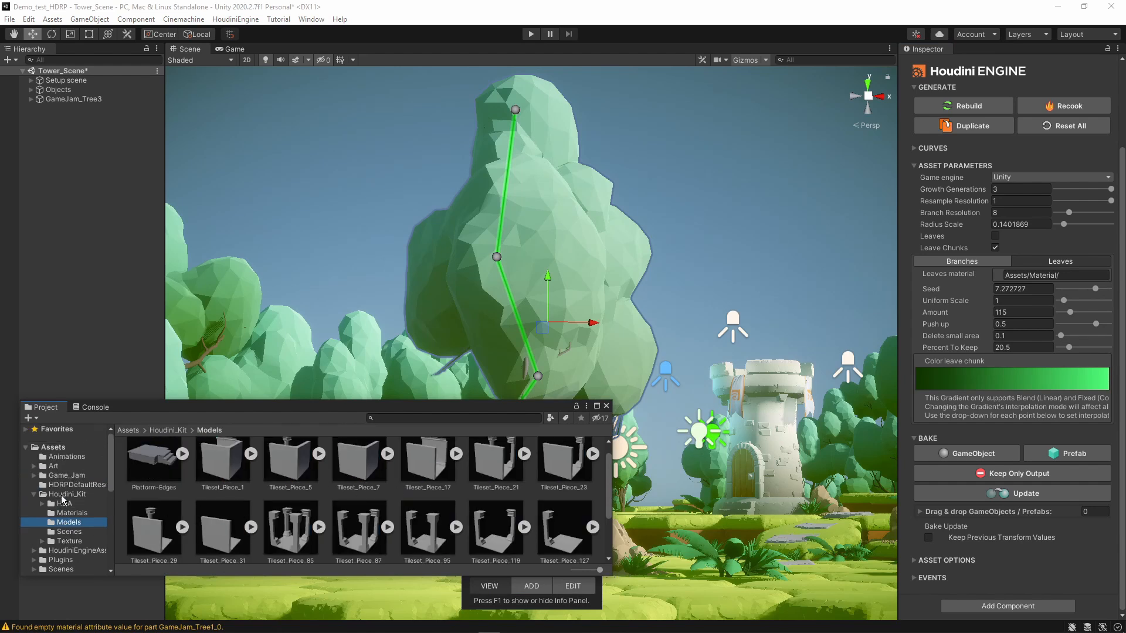
{"action": "left_click", "coordinate": [65, 475]}
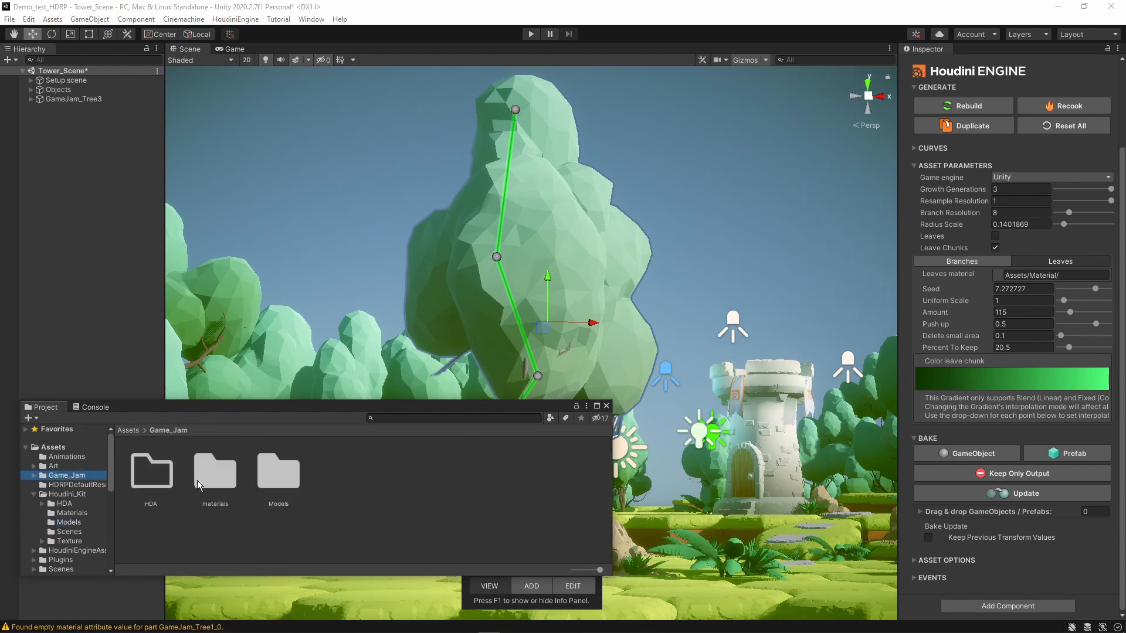
{"action": "double_click", "coordinate": [277, 475]}
{"action": "left_click_drag", "start_coordinate": [510, 368], "coordinate": [566, 340], "text": "alt"}
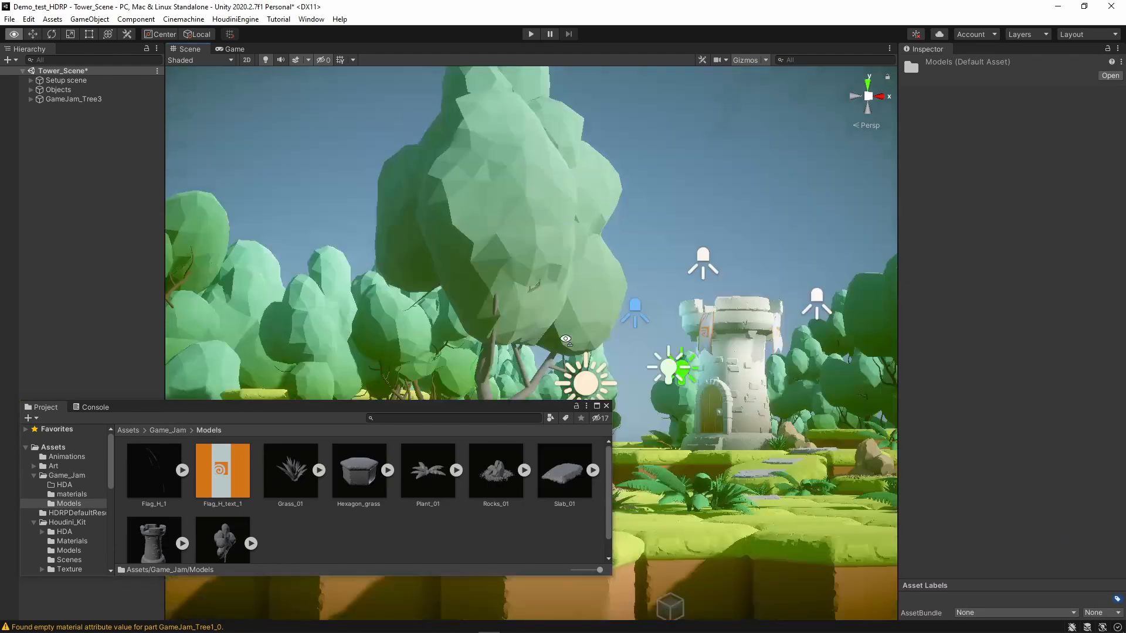
{"action": "scroll", "coordinate": [372, 495], "scroll_direction": "down", "scroll_amount": 1}
{"action": "left_click_drag", "start_coordinate": [223, 522], "coordinate": [340, 117]}
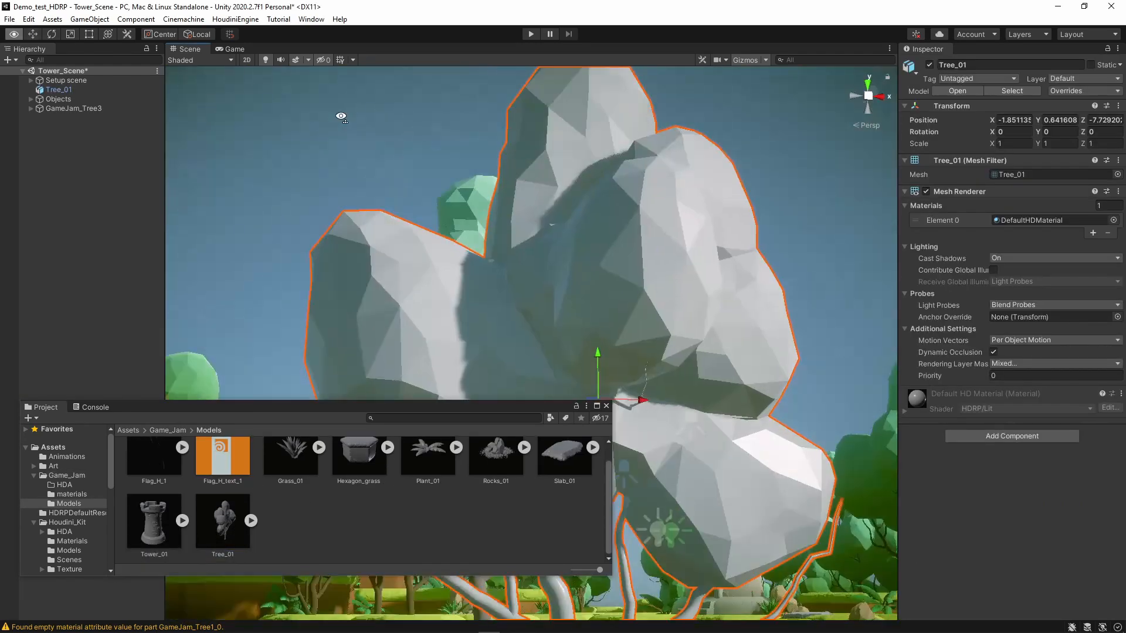
{"action": "key", "text": "s"}
{"action": "right_click_drag", "start_coordinate": [341, 116], "coordinate": [392, 223]}
{"action": "left_click_drag", "start_coordinate": [386, 405], "coordinate": [378, 614]}
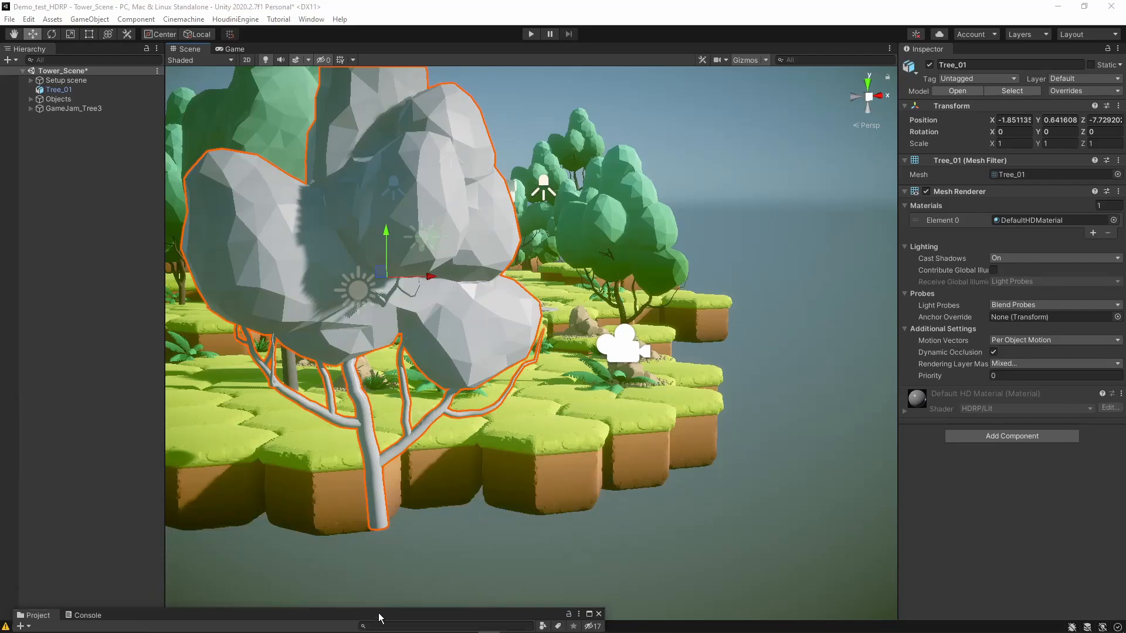
- Delete the Tree_01 model and the procedural GameJam_Tree3 from the scene
{"action": "right_click_drag", "start_coordinate": [446, 492], "coordinate": [353, 480]}
{"action": "key", "text": "d"}
{"action": "key", "text": "Delete"}
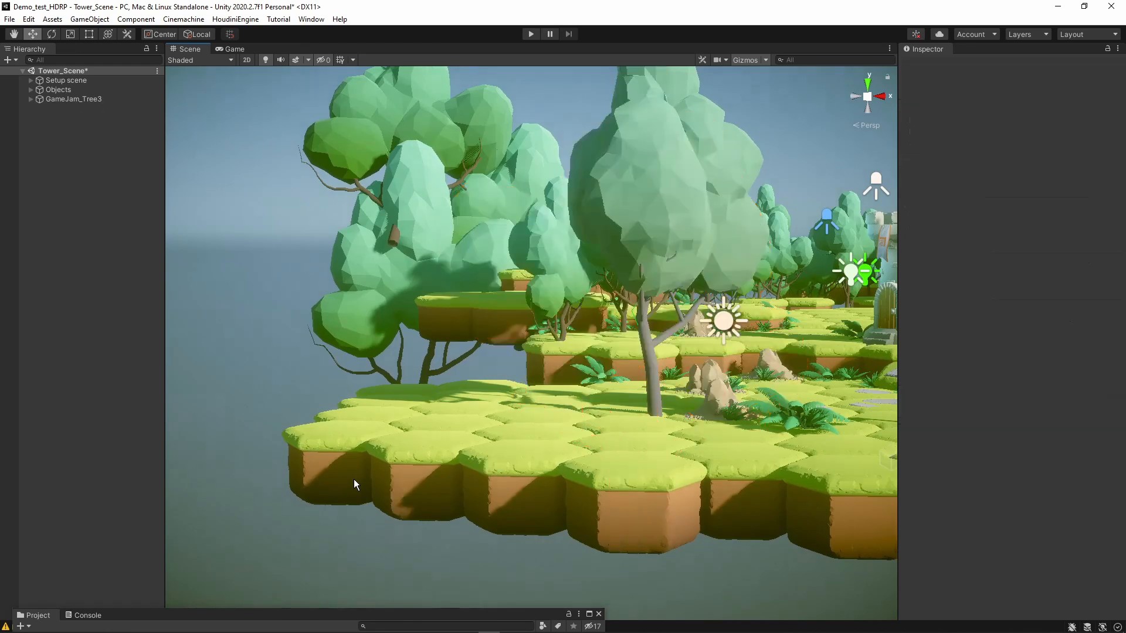
{"action": "left_click", "coordinate": [649, 227]}
{"action": "key", "text": "Delete"}
- Place the HE_Foliage_maker asset from the Assets/Houdini_Kit/HDA folder on the grass in front of the tower
{"action": "right_click_drag", "start_coordinate": [648, 245], "coordinate": [698, 469]}
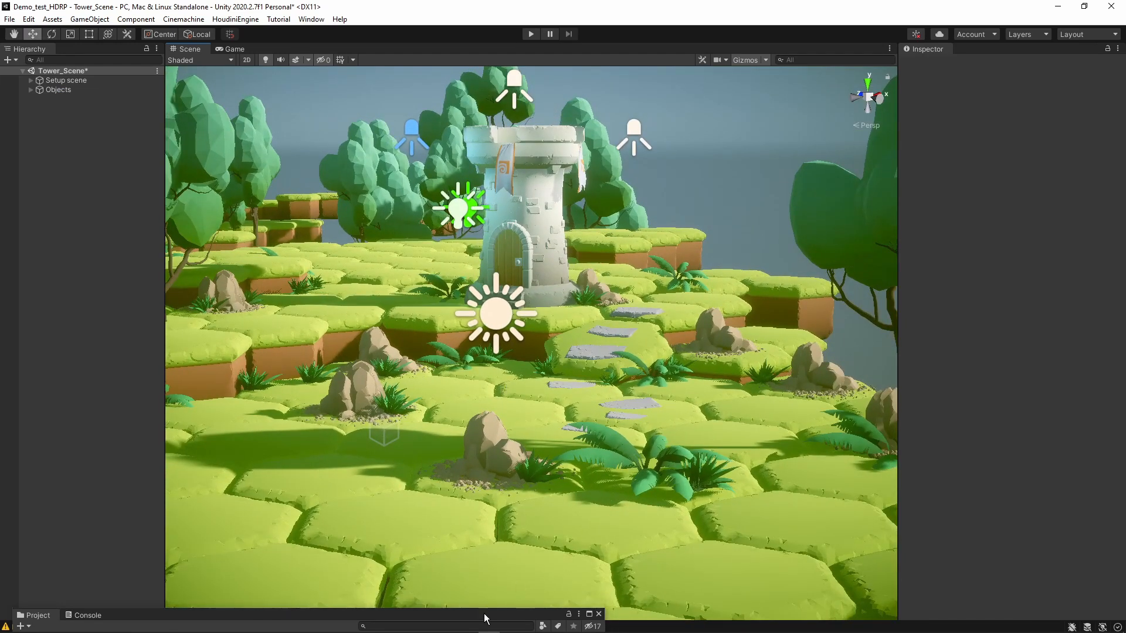
{"action": "left_click_drag", "start_coordinate": [484, 613], "coordinate": [481, 407]}
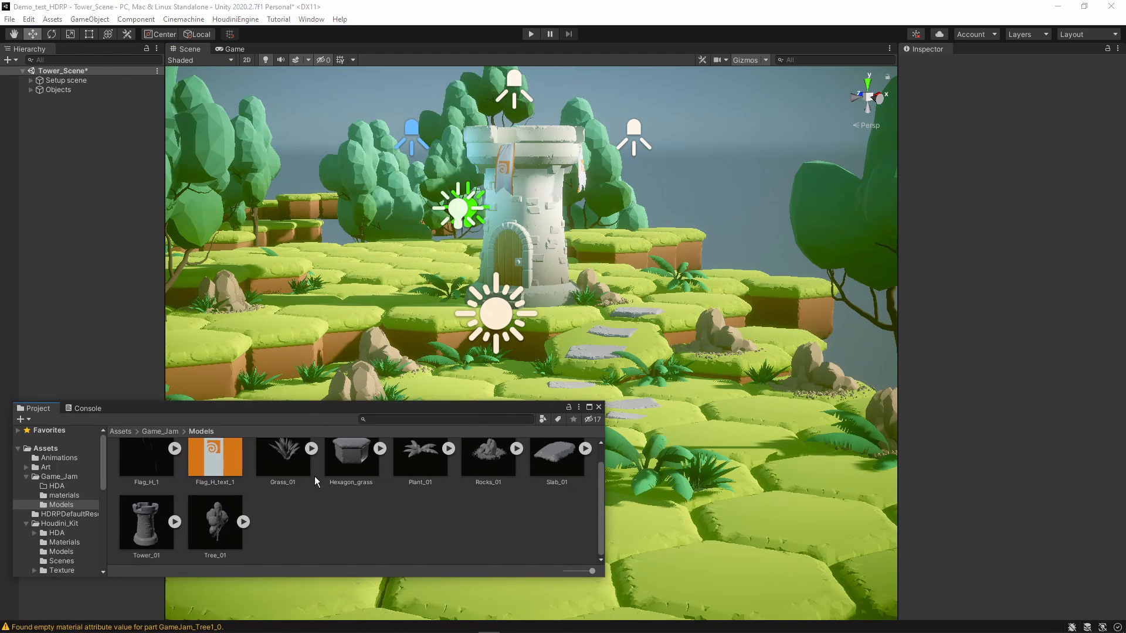
{"action": "left_click", "coordinate": [57, 532]}
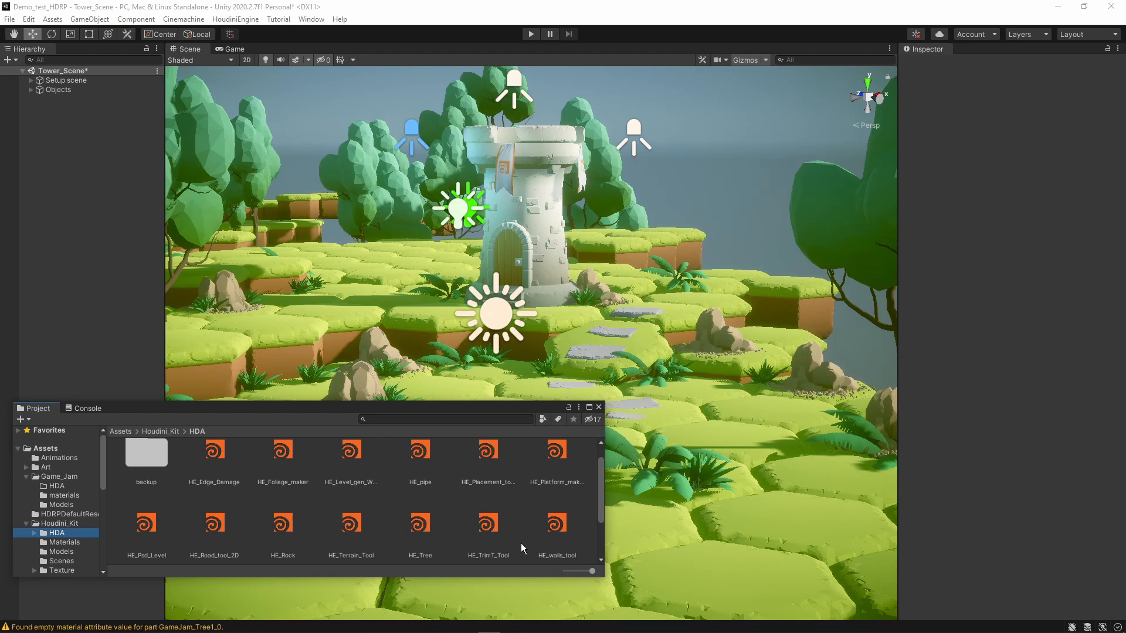
{"action": "scroll", "coordinate": [398, 481], "scroll_direction": "down", "scroll_amount": 2}
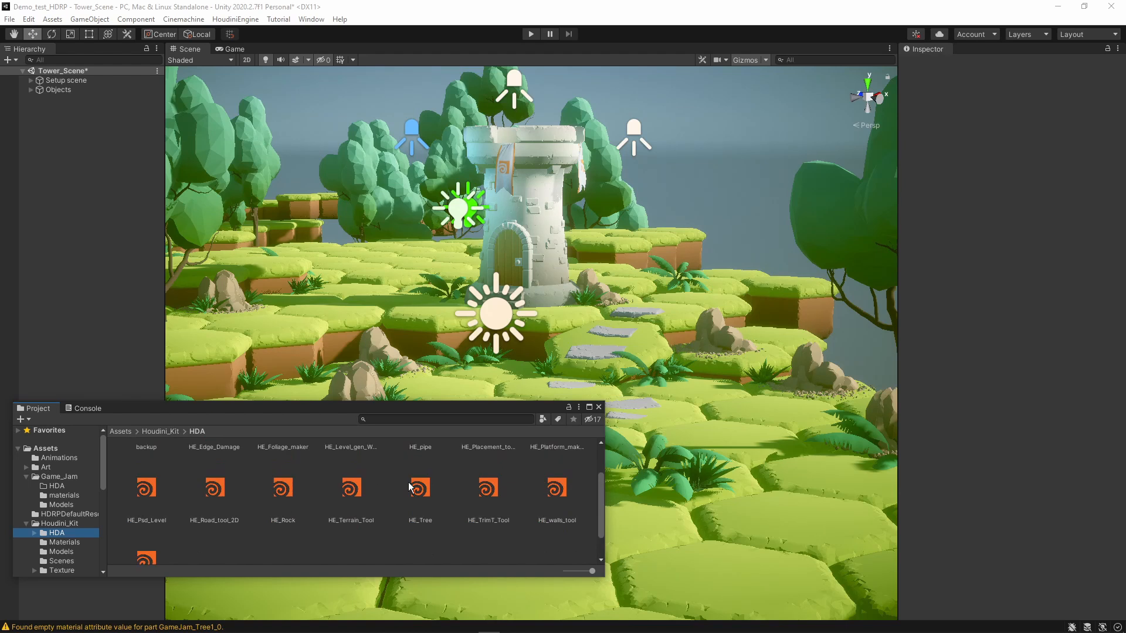
{"action": "scroll", "coordinate": [396, 484], "scroll_direction": "up", "scroll_amount": 2}
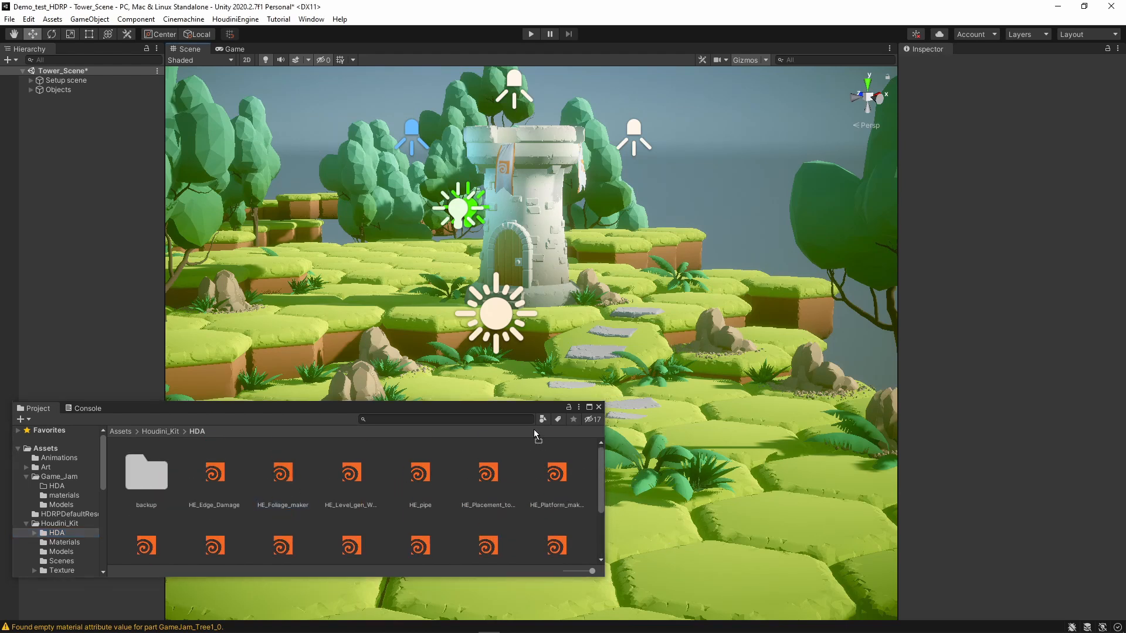
{"action": "left_click_drag", "start_coordinate": [522, 406], "coordinate": [514, 628]}
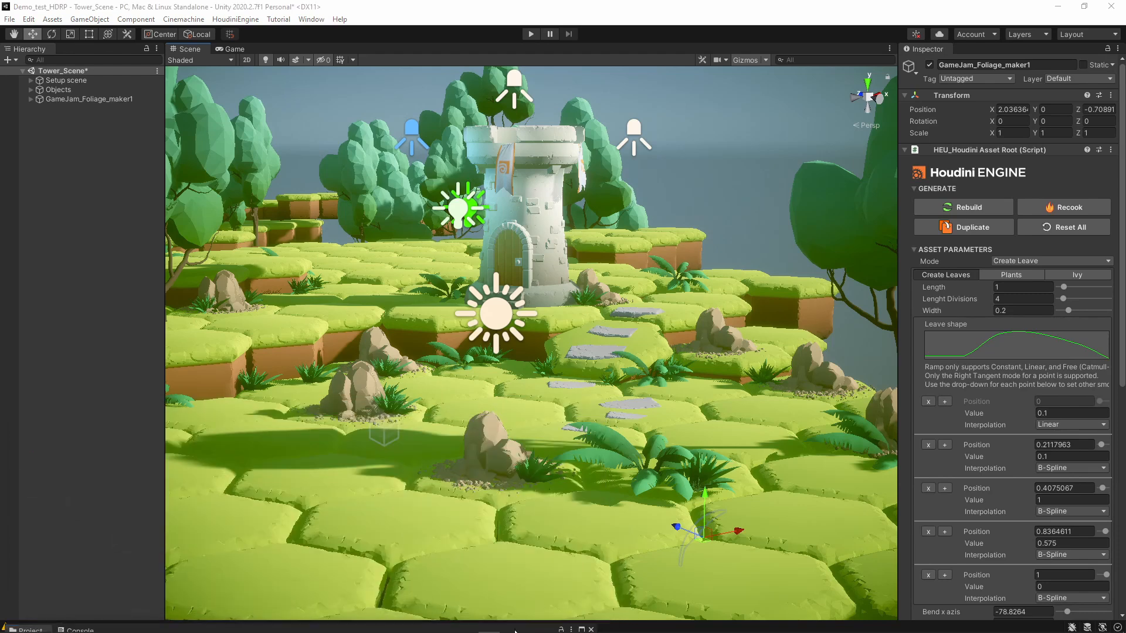
- Move the foliage leaf above the grass near the rocks, to about X -2.78 and Y 1.38
{"action": "left_click_drag", "start_coordinate": [697, 531], "coordinate": [309, 500]}
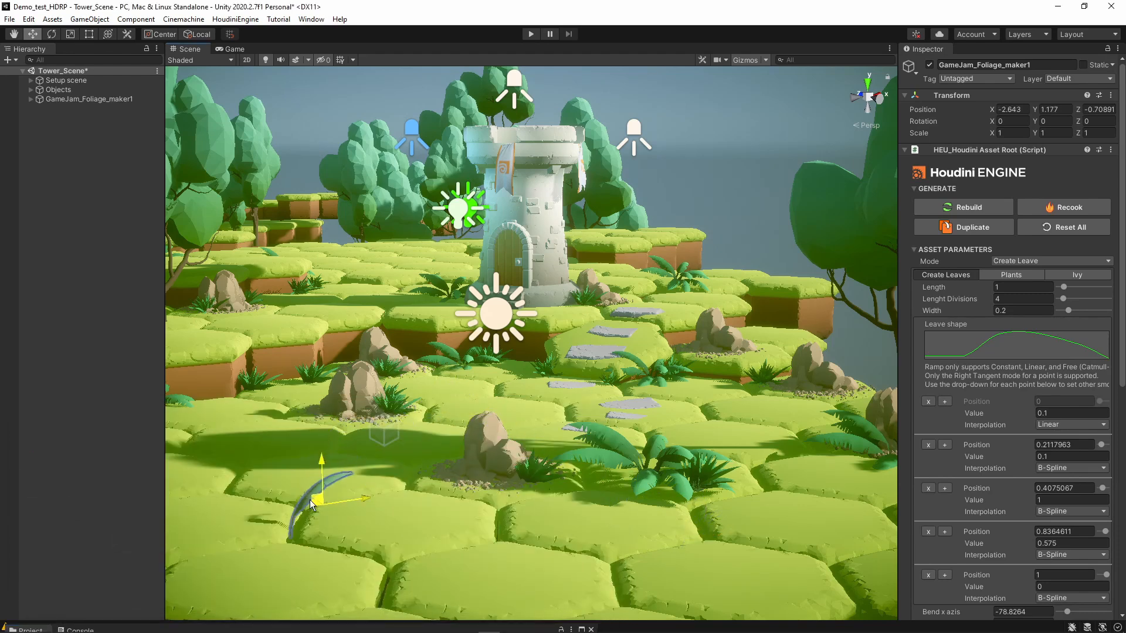
{"action": "right_click_drag", "start_coordinate": [604, 487], "coordinate": [557, 452]}
{"action": "key", "text": "w"}
{"action": "left_click_drag", "start_coordinate": [585, 449], "coordinate": [591, 283]}
{"action": "right_click_drag", "start_coordinate": [591, 283], "coordinate": [710, 330]}
{"action": "key", "text": "a"}
{"action": "key", "text": "w"}
{"action": "key", "text": "d"}
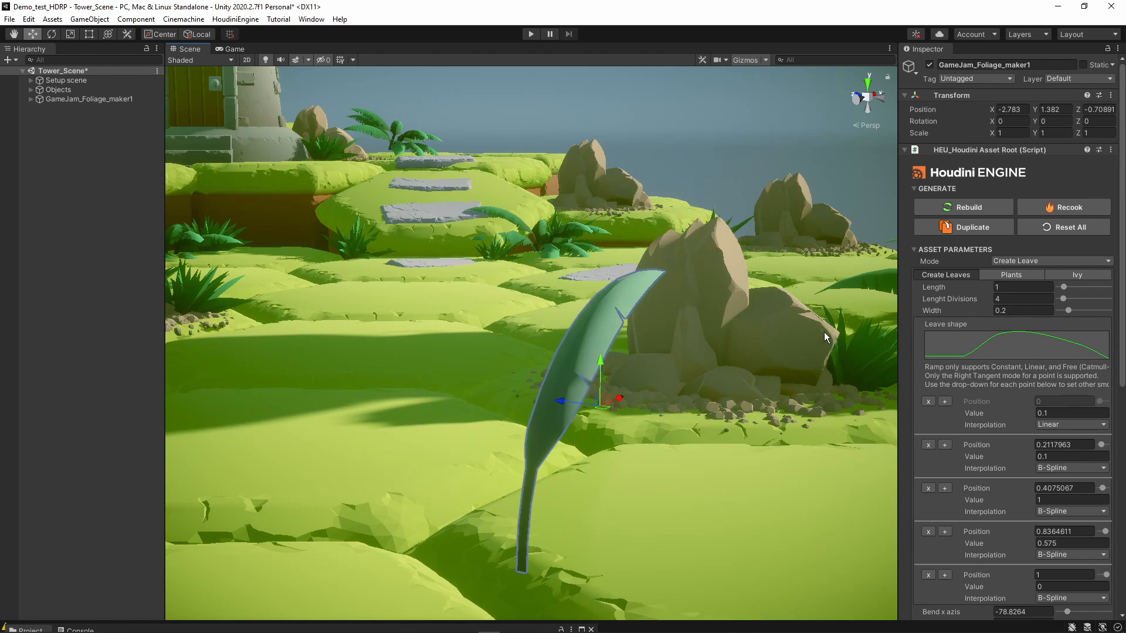
- Set the leaf's length to about 1.58 and its width to about 0.41
{"action": "left_click", "coordinate": [1021, 262]}
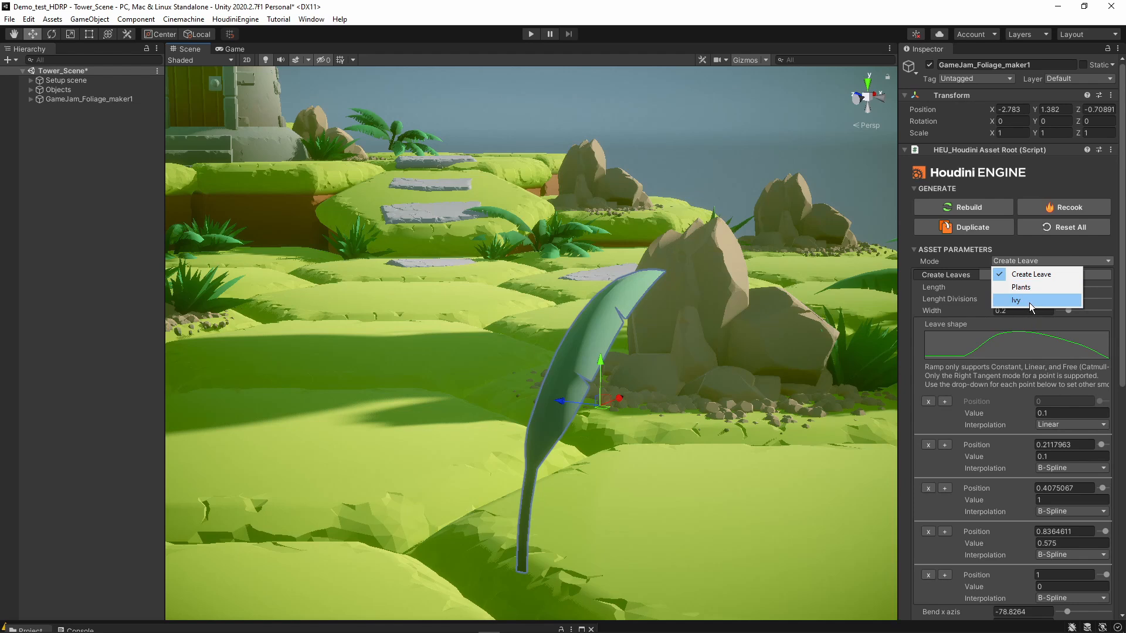
{"action": "left_click", "coordinate": [969, 262]}
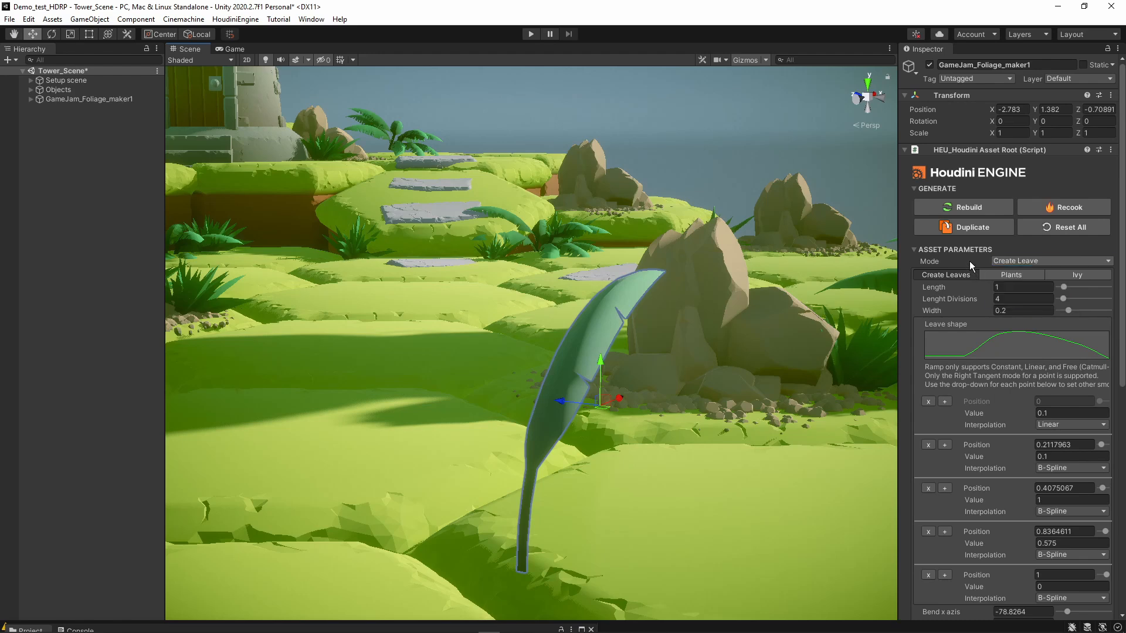
{"action": "right_click_drag", "start_coordinate": [604, 346], "coordinate": [651, 371]}
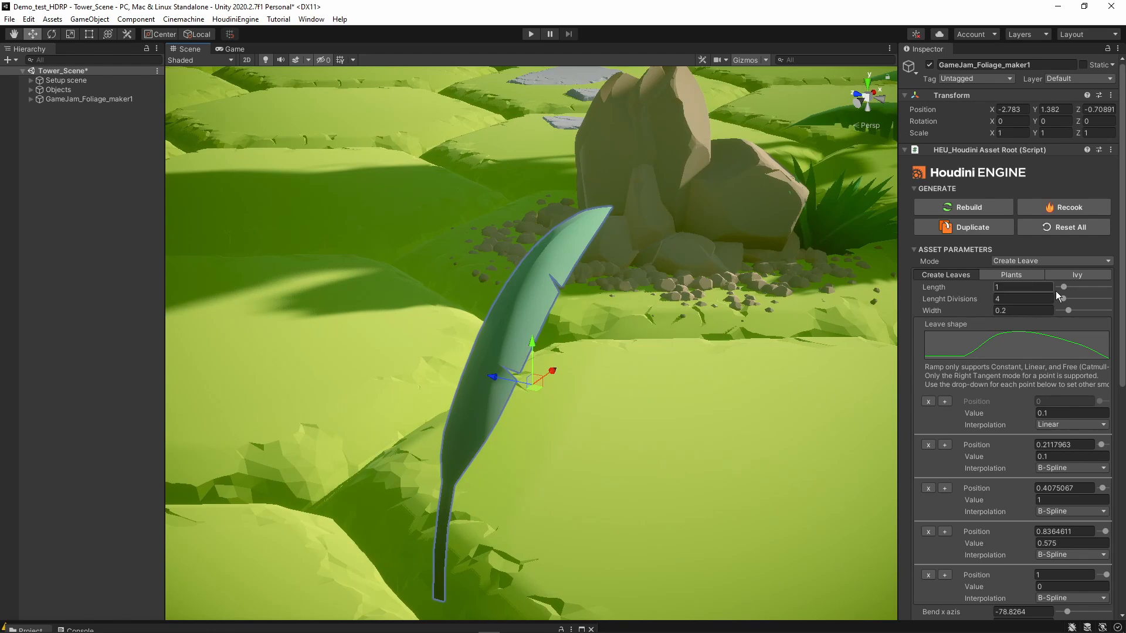
{"action": "left_click_drag", "start_coordinate": [1055, 290], "coordinate": [1064, 289]}
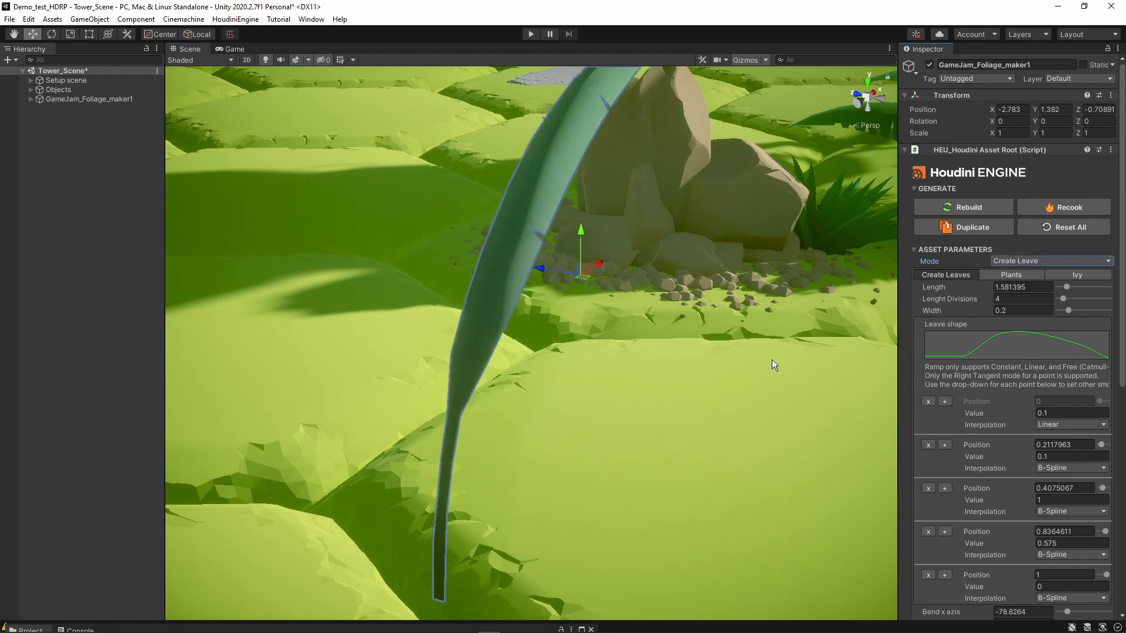
{"action": "right_click_drag", "start_coordinate": [771, 360], "coordinate": [752, 351]}
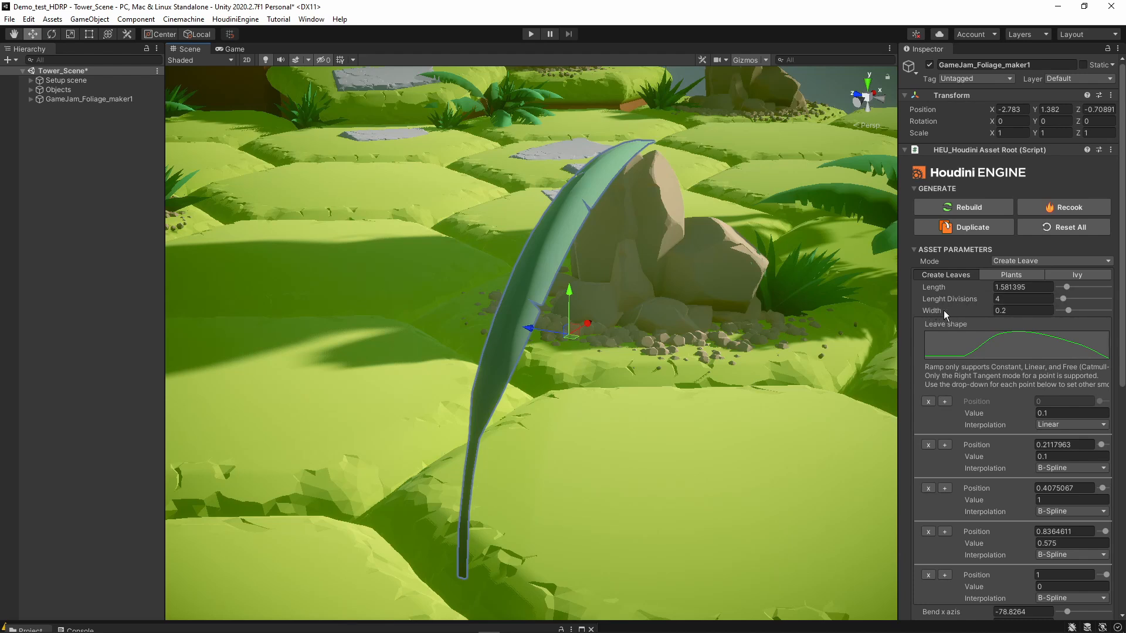
{"action": "left_click_drag", "start_coordinate": [1068, 310], "coordinate": [1079, 310]}
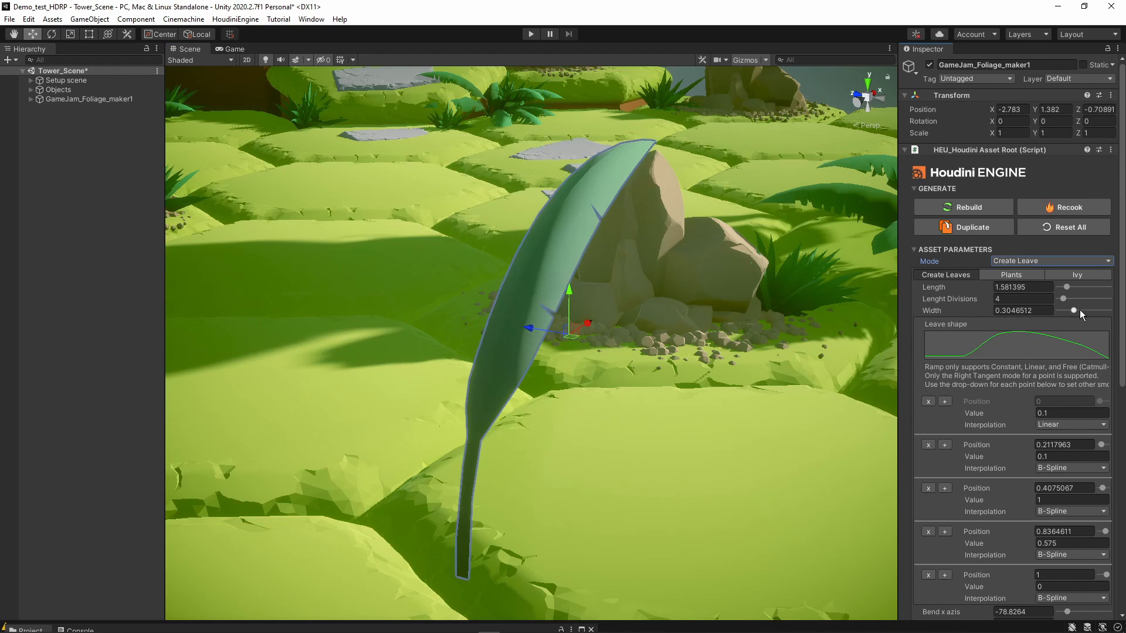
{"action": "left_click_drag", "start_coordinate": [809, 331], "coordinate": [580, 329], "text": "alt"}
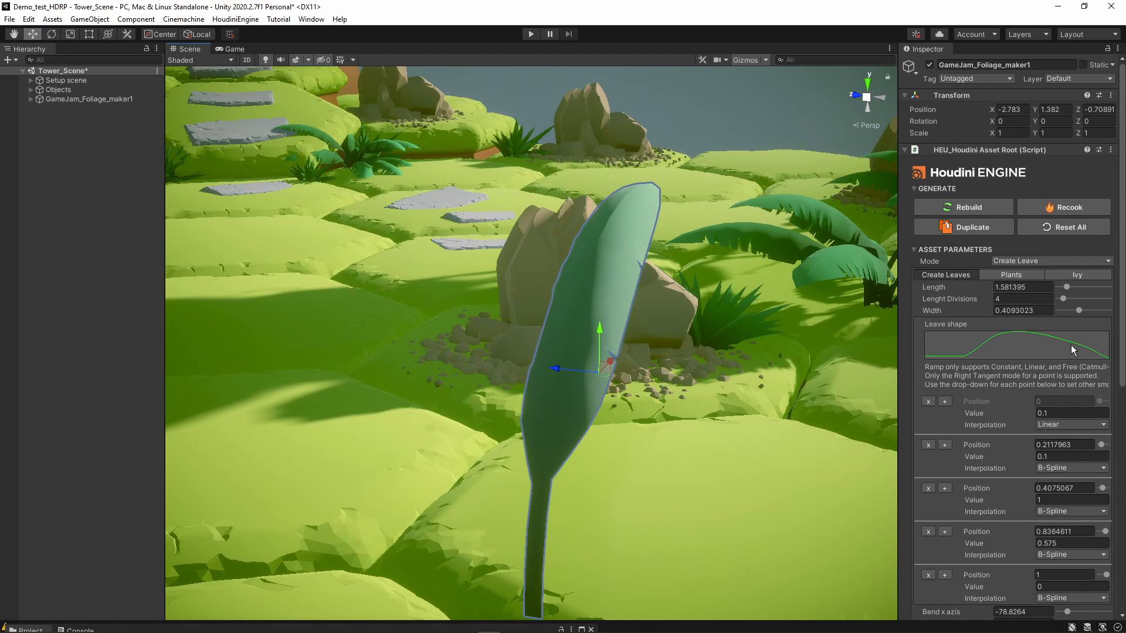
- Reshape the leaf shape ramp, moving its second point to position 0.08 and its third to about position 0.11, value 0.32
{"action": "left_click", "coordinate": [1031, 351]}
{"action": "left_click_drag", "start_coordinate": [923, 336], "coordinate": [908, 426]}
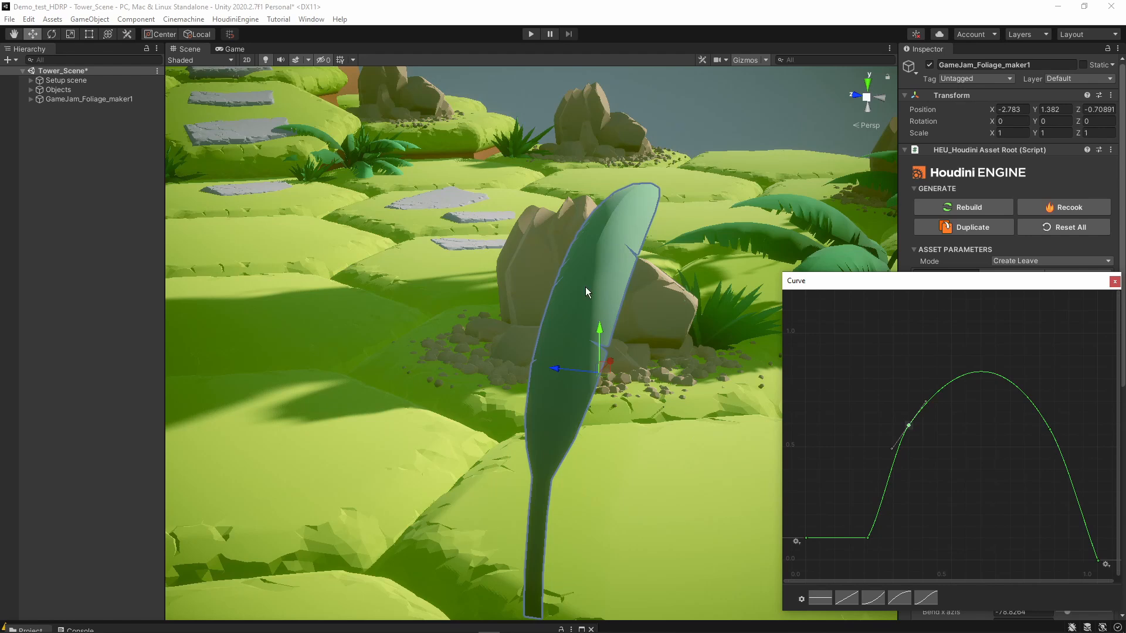
{"action": "left_click_drag", "start_coordinate": [867, 539], "coordinate": [829, 539]}
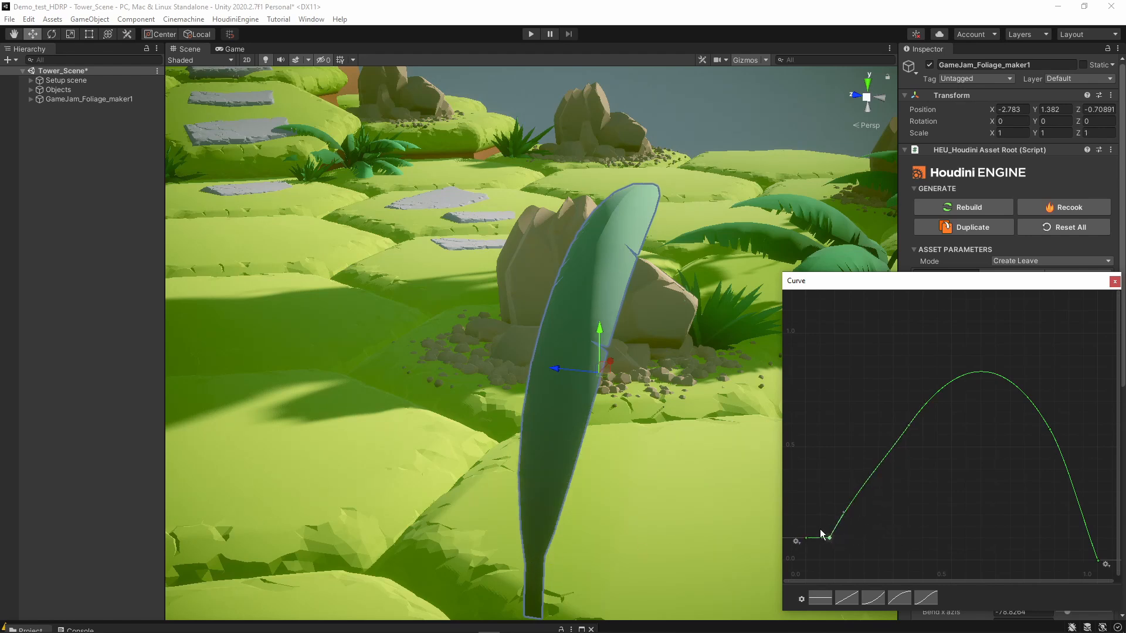
{"action": "left_click_drag", "start_coordinate": [910, 427], "coordinate": [839, 490]}
{"action": "left_click_drag", "start_coordinate": [788, 455], "coordinate": [581, 452], "text": "alt"}
{"action": "middle_click_drag", "start_coordinate": [580, 451], "coordinate": [645, 431]}
- Set the leaf's bend to about -17.4 on the x axis and about 136 on the y axis
{"action": "scroll", "coordinate": [990, 381], "scroll_direction": "down", "scroll_amount": 9}
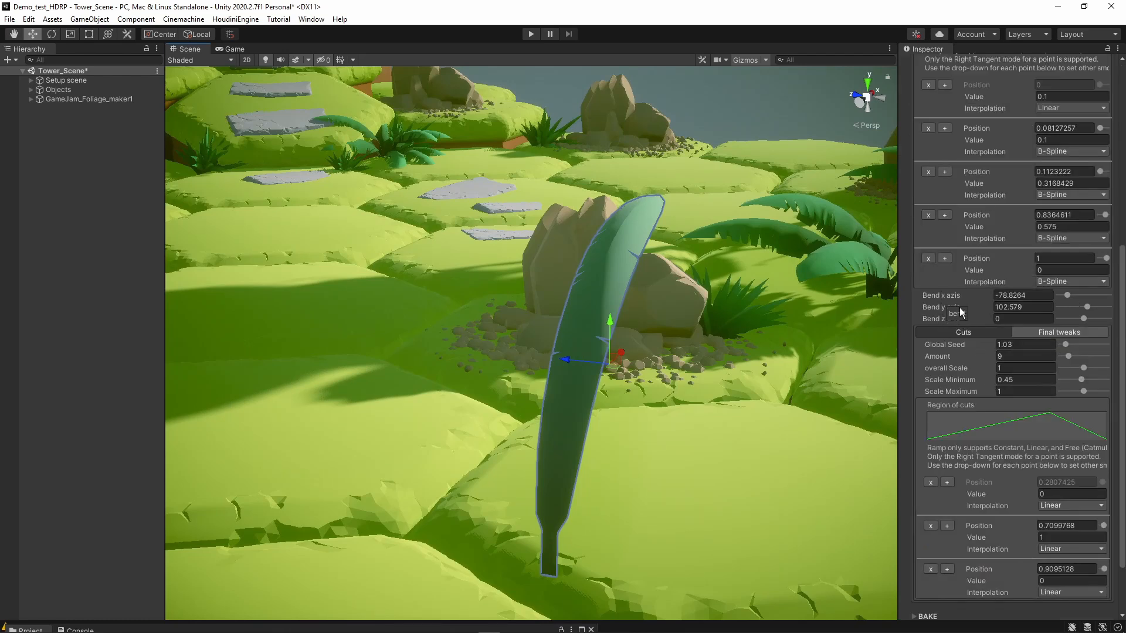
{"action": "left_click_drag", "start_coordinate": [614, 424], "coordinate": [472, 467], "text": "alt"}
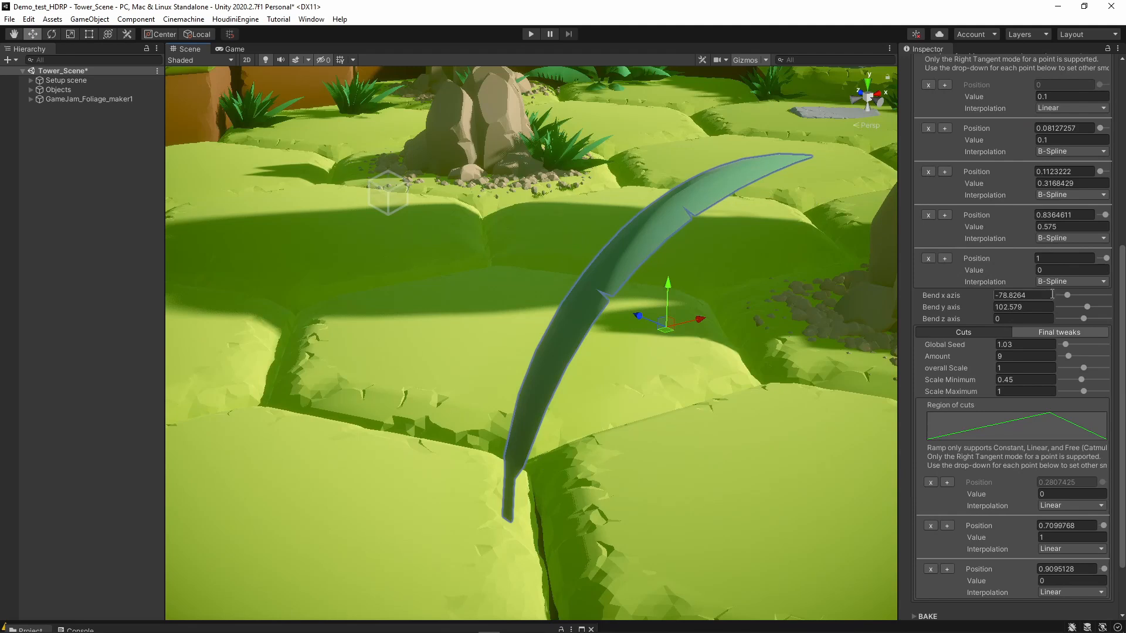
{"action": "mouse_move", "coordinate": [1068, 295]}
{"action": "left_mouse_down"}
{"action": "mouse_move", "coordinate": [1098, 299]}
{"action": "mouse_move", "coordinate": [1064, 295]}
{"action": "left_mouse_up"}
{"action": "left_click", "coordinate": [1081, 296]}
{"action": "left_click_drag", "start_coordinate": [791, 307], "coordinate": [769, 305], "text": "alt"}
{"action": "right_click_drag", "start_coordinate": [769, 305], "coordinate": [986, 335]}
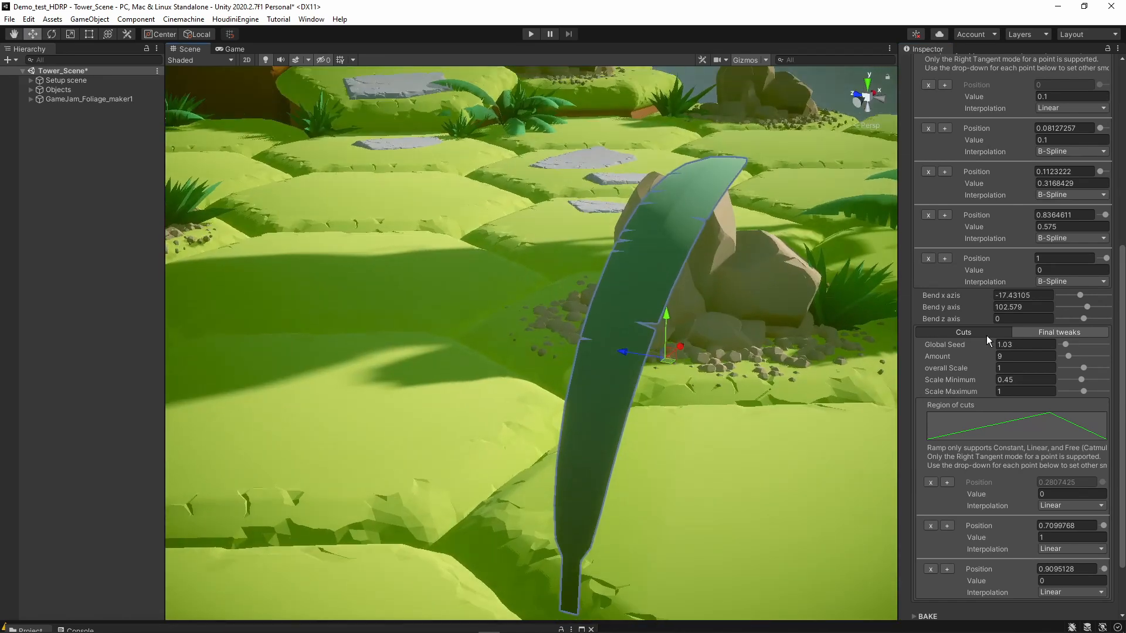
{"action": "left_click", "coordinate": [1078, 307]}
{"action": "left_click", "coordinate": [1096, 306]}
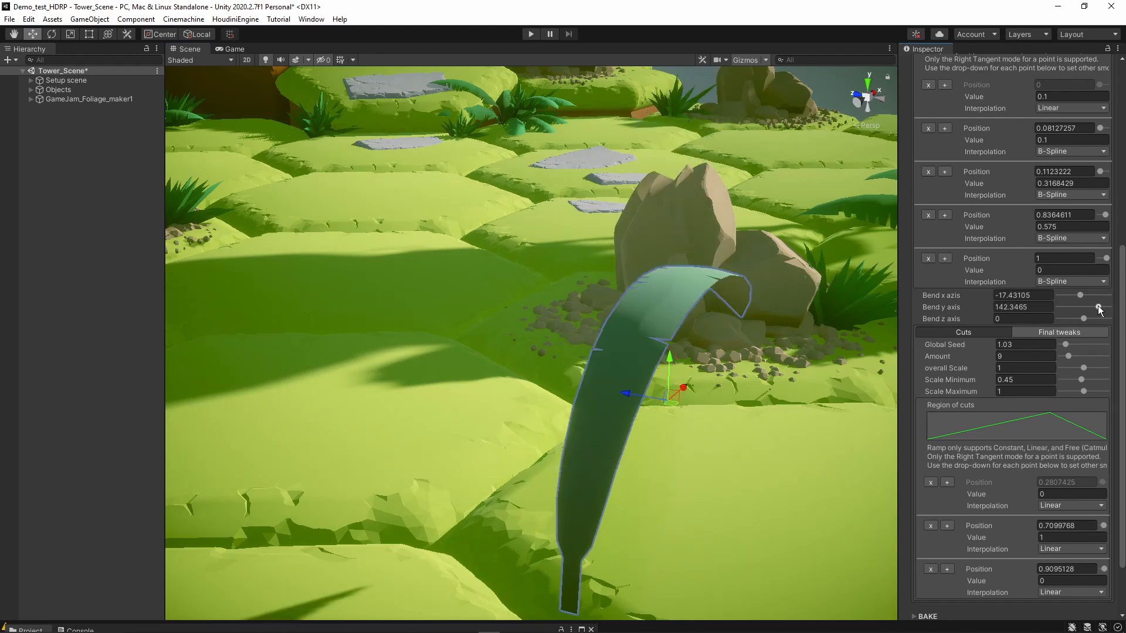
{"action": "mouse_move", "coordinate": [740, 319]}
{"action": "right_mouse_down"}
{"action": "mouse_move", "coordinate": [574, 335]}
{"action": "mouse_move", "coordinate": [623, 323]}
{"action": "mouse_move", "coordinate": [757, 321]}
{"action": "right_mouse_up"}
- Widen the leaf to a width of about 0.66
{"action": "scroll", "coordinate": [1008, 265], "scroll_direction": "up", "scroll_amount": 10}
{"action": "left_click_drag", "start_coordinate": [1076, 310], "coordinate": [1092, 310]}
{"action": "right_click_drag", "start_coordinate": [692, 352], "coordinate": [724, 389]}
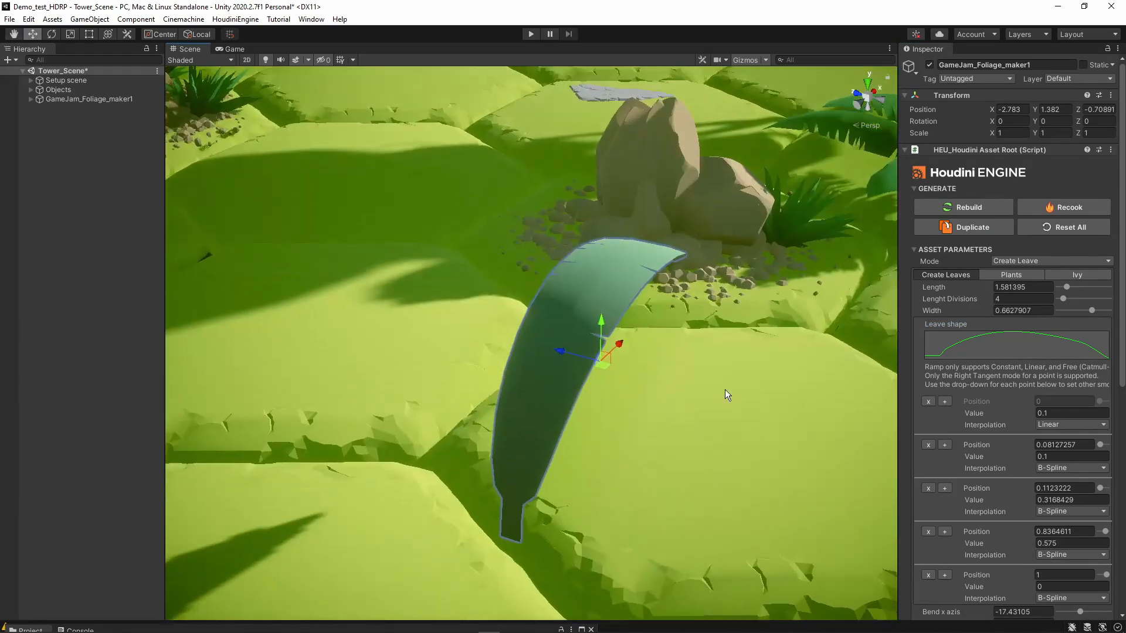
- Set the amount of cuts along the leaf's edges to 7
{"action": "scroll", "coordinate": [957, 421], "scroll_direction": "down", "scroll_amount": 10}
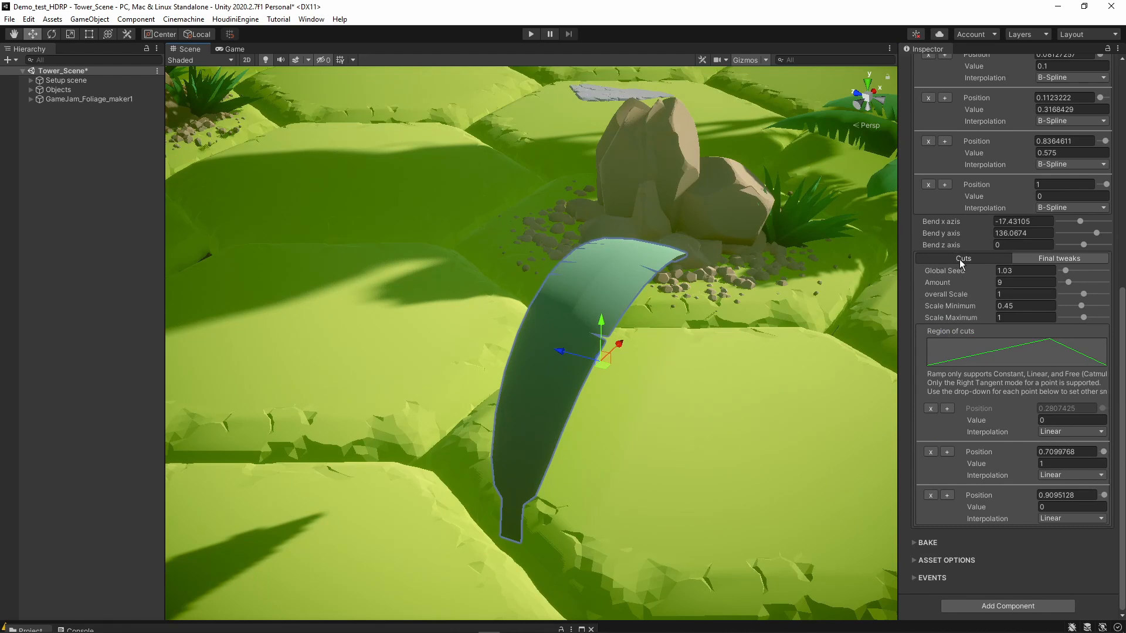
{"action": "right_click_drag", "start_coordinate": [590, 269], "coordinate": [656, 319]}
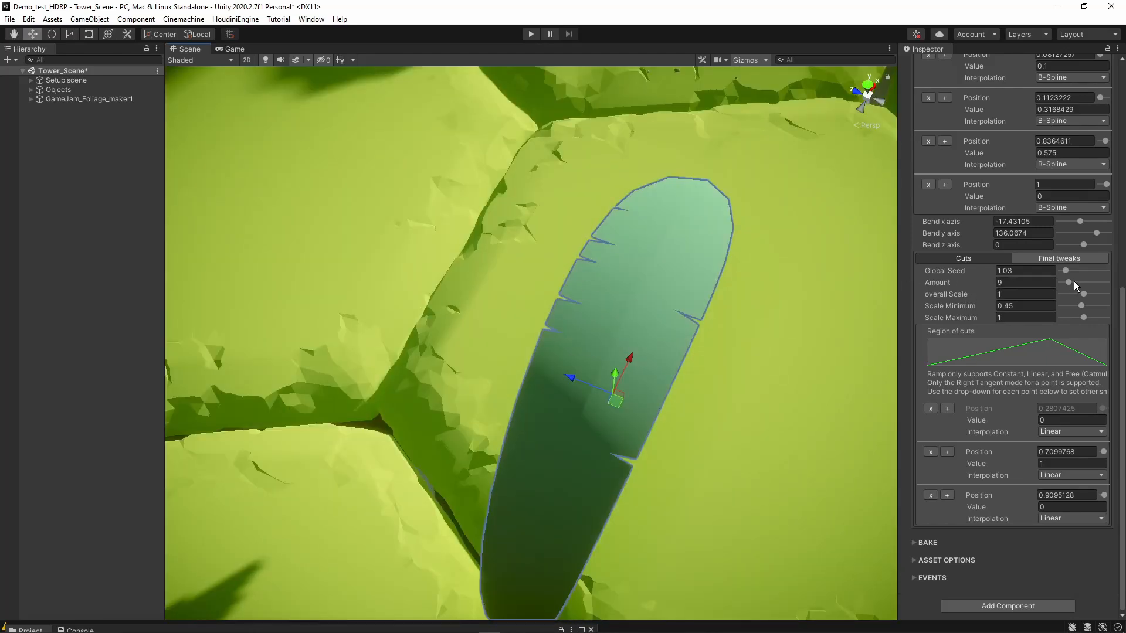
{"action": "mouse_move", "coordinate": [1075, 283]}
{"action": "left_mouse_down"}
{"action": "mouse_move", "coordinate": [1086, 283]}
{"action": "mouse_move", "coordinate": [1067, 279]}
{"action": "left_mouse_up"}
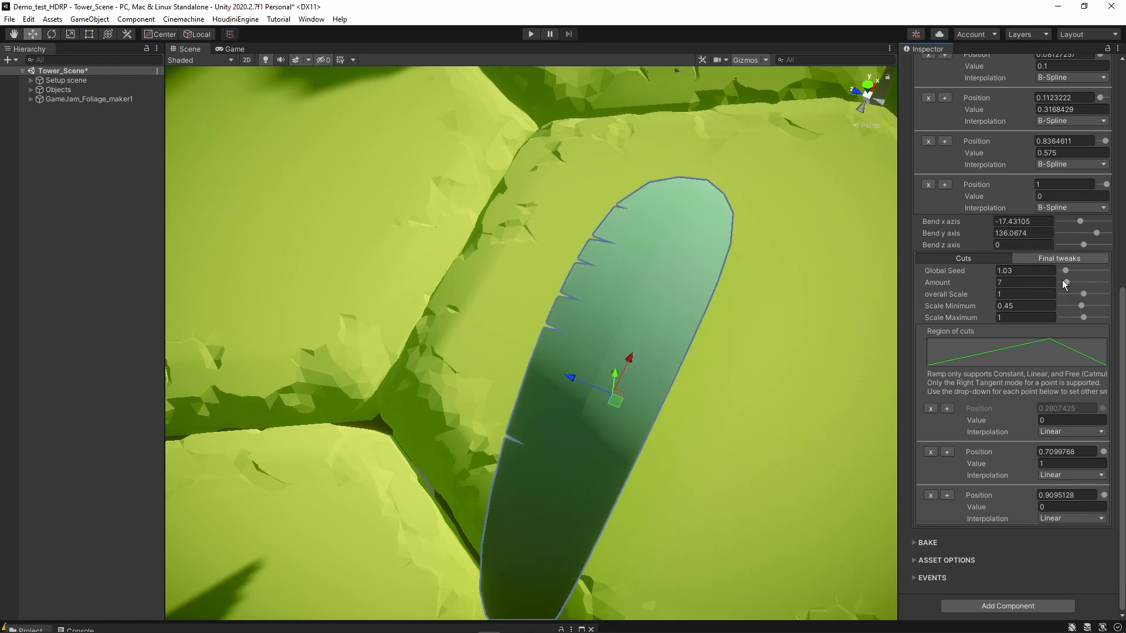
- Review the leaf's final tweaks for polyreduce, normals and ramp color
{"action": "left_click", "coordinate": [1037, 259]}
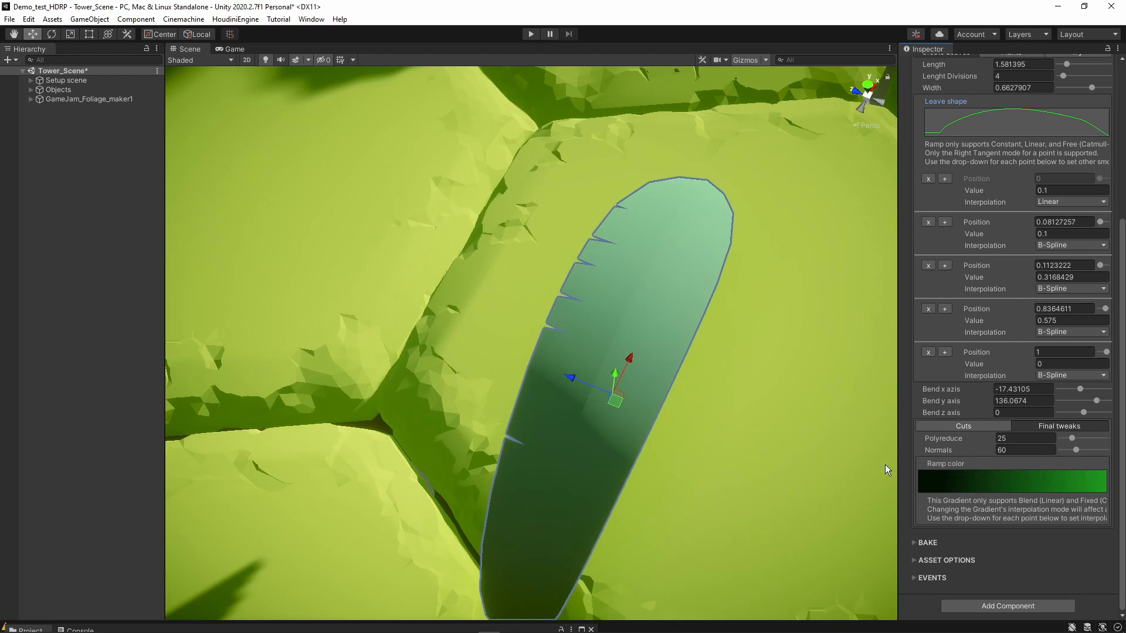
{"action": "scroll", "coordinate": [746, 432], "scroll_direction": "down", "scroll_amount": 5}
{"action": "scroll", "coordinate": [1003, 290], "scroll_direction": "up", "scroll_amount": 8}
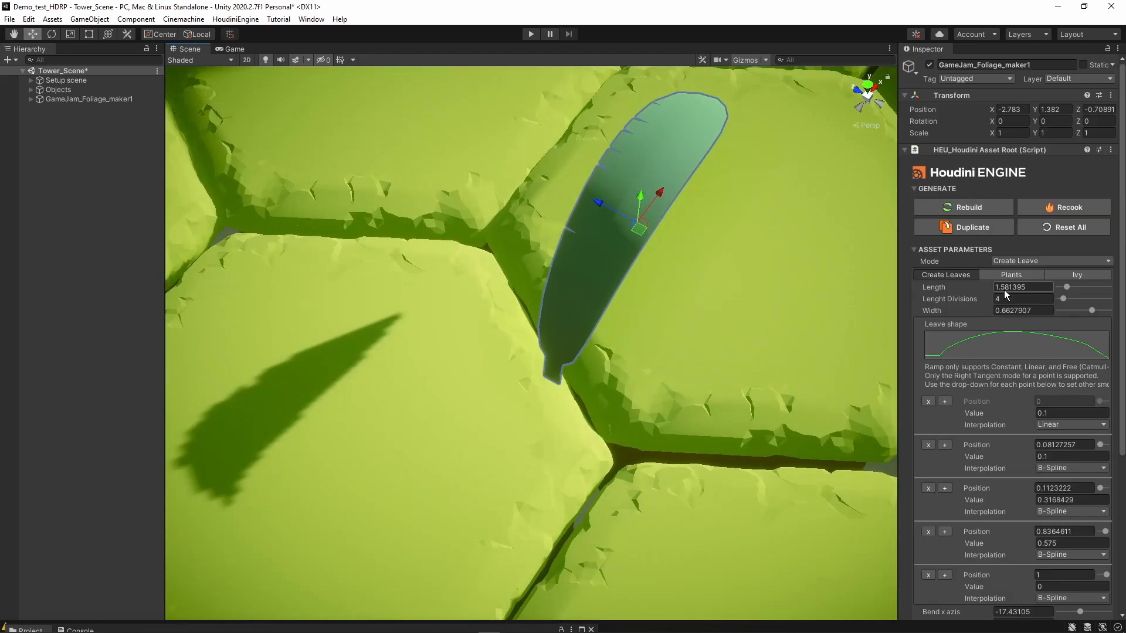
- Switch the foliage asset's mode to Plants and add a first leaf cluster
{"action": "left_click", "coordinate": [1013, 261]}
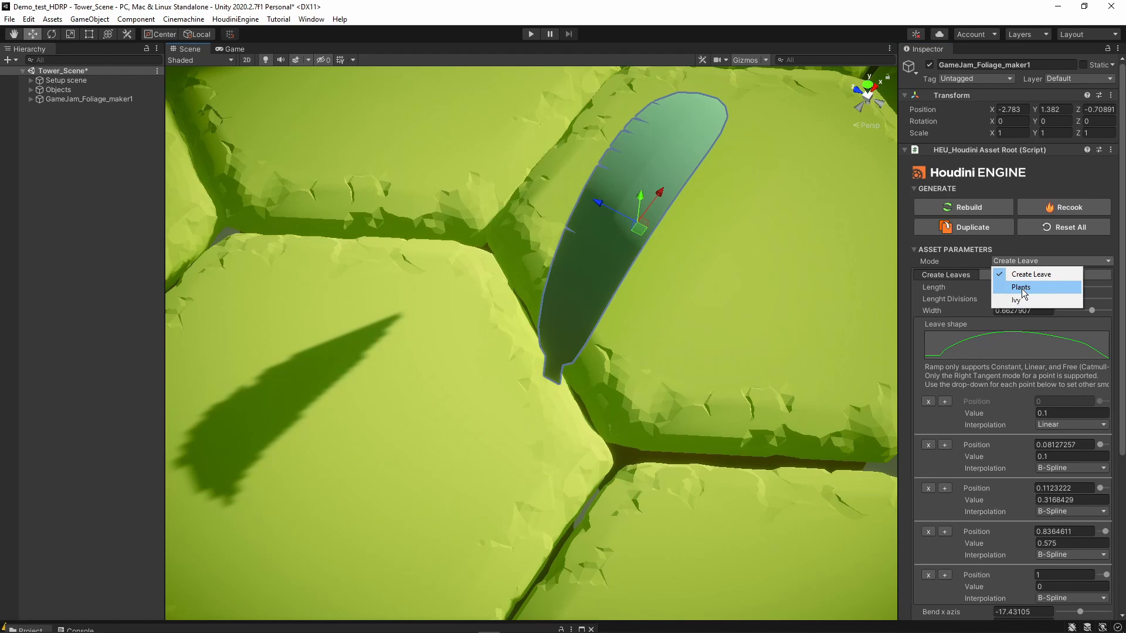
{"action": "left_click", "coordinate": [1022, 289]}
{"action": "right_click_drag", "start_coordinate": [873, 375], "coordinate": [1006, 273]}
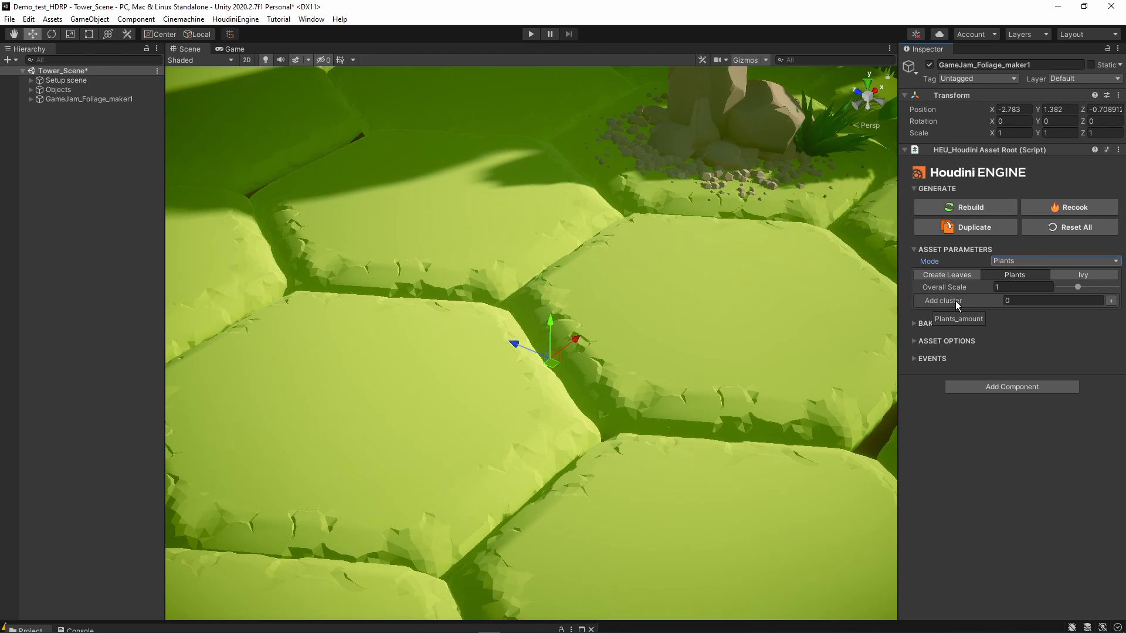
{"action": "left_click", "coordinate": [1111, 302]}
{"action": "left_click_drag", "start_coordinate": [780, 327], "coordinate": [657, 314], "text": "alt"}
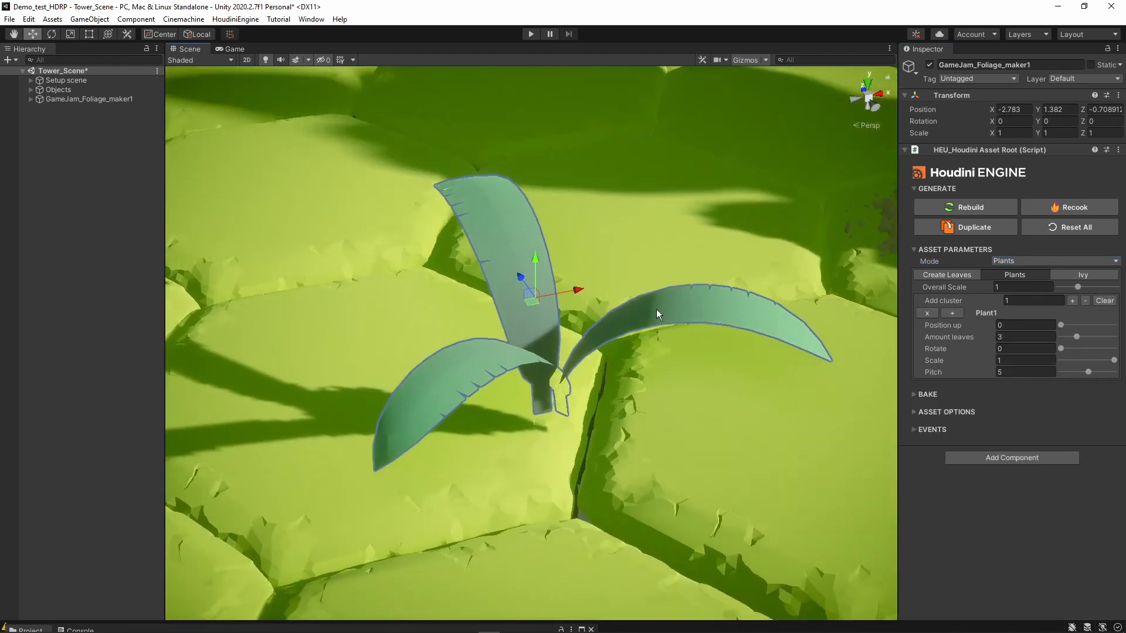
{"action": "scroll", "coordinate": [689, 259], "scroll_direction": "down", "scroll_amount": 3}
{"action": "left_click_drag", "start_coordinate": [688, 260], "coordinate": [658, 226], "text": "alt"}
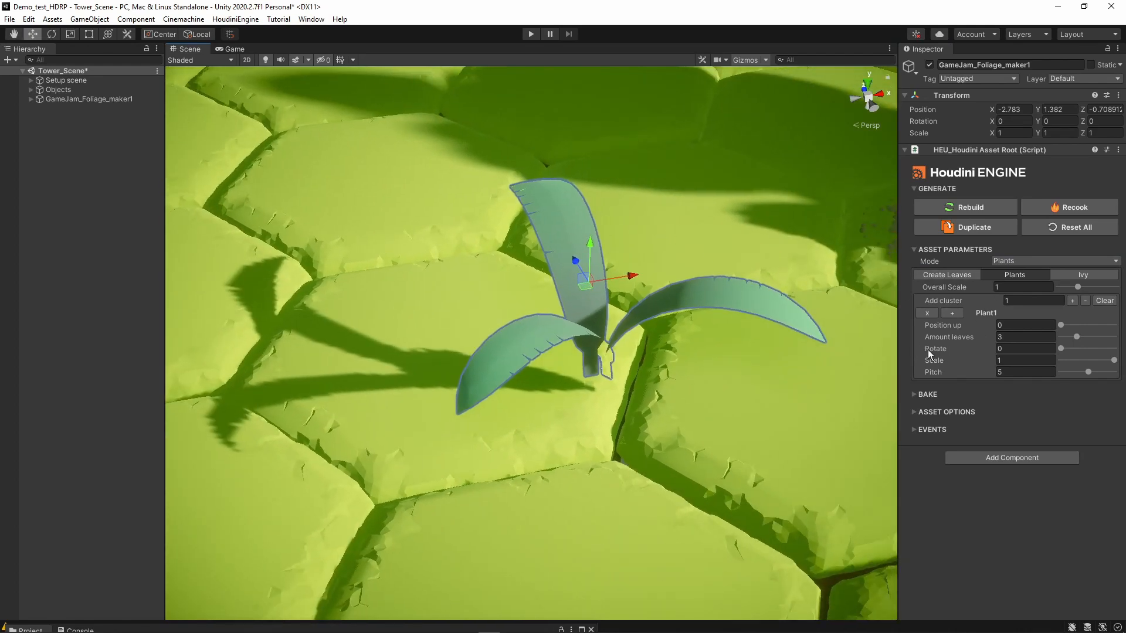
- Give the Plant1 cluster 7 leaves, a rotation of about 91 and a pitch of about 24.8
{"action": "left_click_drag", "start_coordinate": [1071, 335], "coordinate": [1099, 336]}
{"action": "right_click_drag", "start_coordinate": [644, 330], "coordinate": [692, 322]}
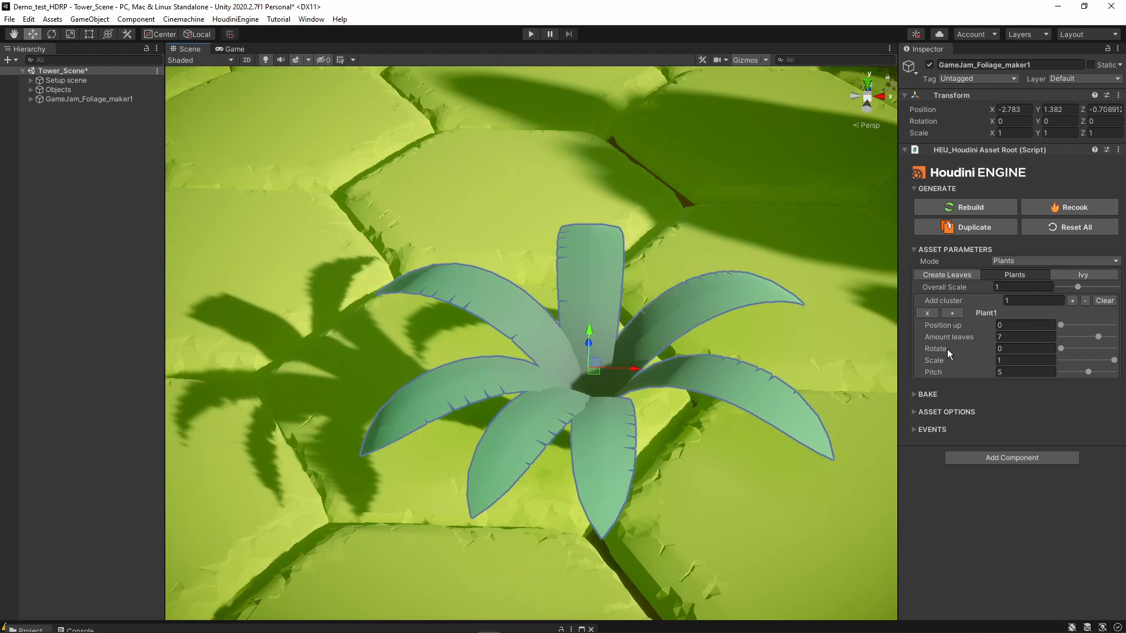
{"action": "left_click_drag", "start_coordinate": [1062, 348], "coordinate": [1092, 371]}
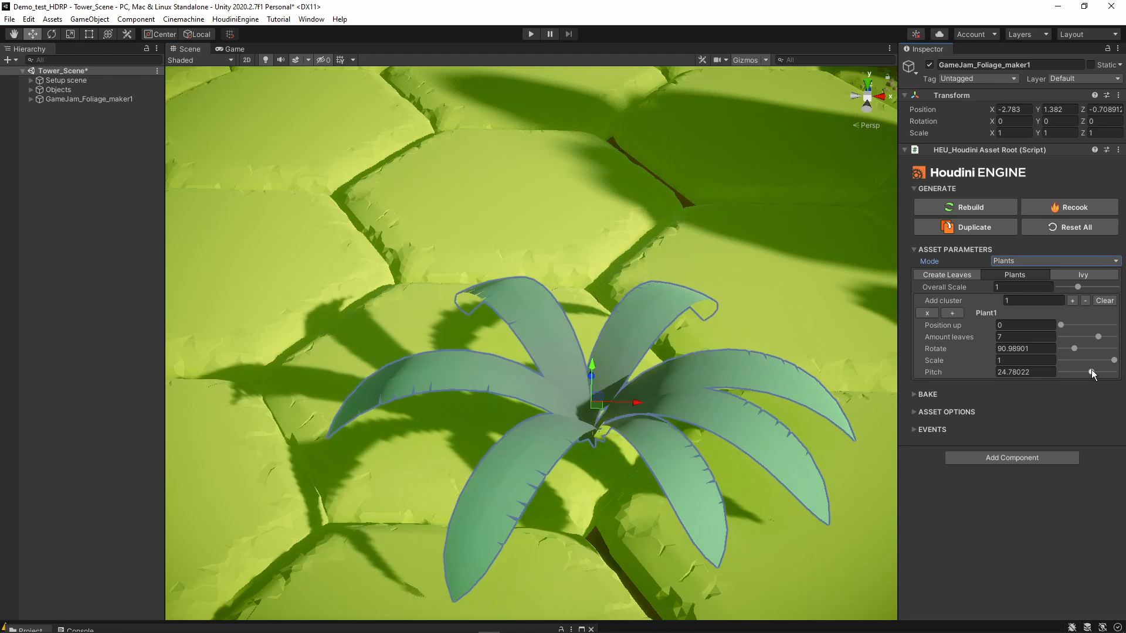
- Add a second leaf cluster with 4 leaves and a rotation of about 170
{"action": "left_click", "coordinate": [1071, 300]}
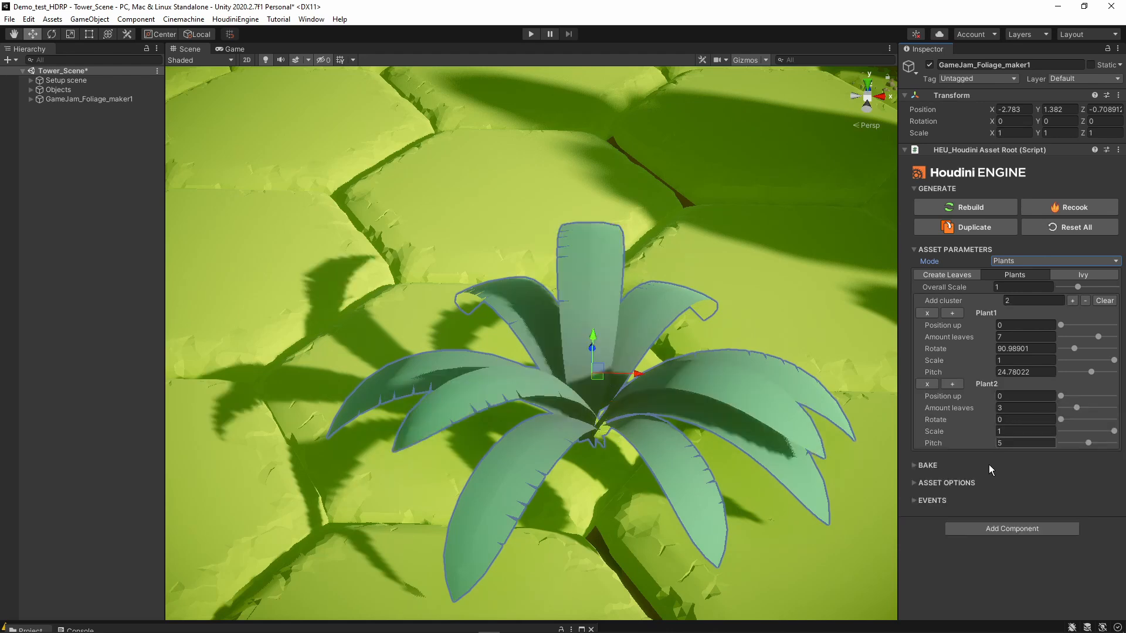
{"action": "left_click_drag", "start_coordinate": [691, 373], "coordinate": [608, 377], "text": "alt"}
{"action": "left_click_drag", "start_coordinate": [734, 330], "coordinate": [704, 310], "text": "alt"}
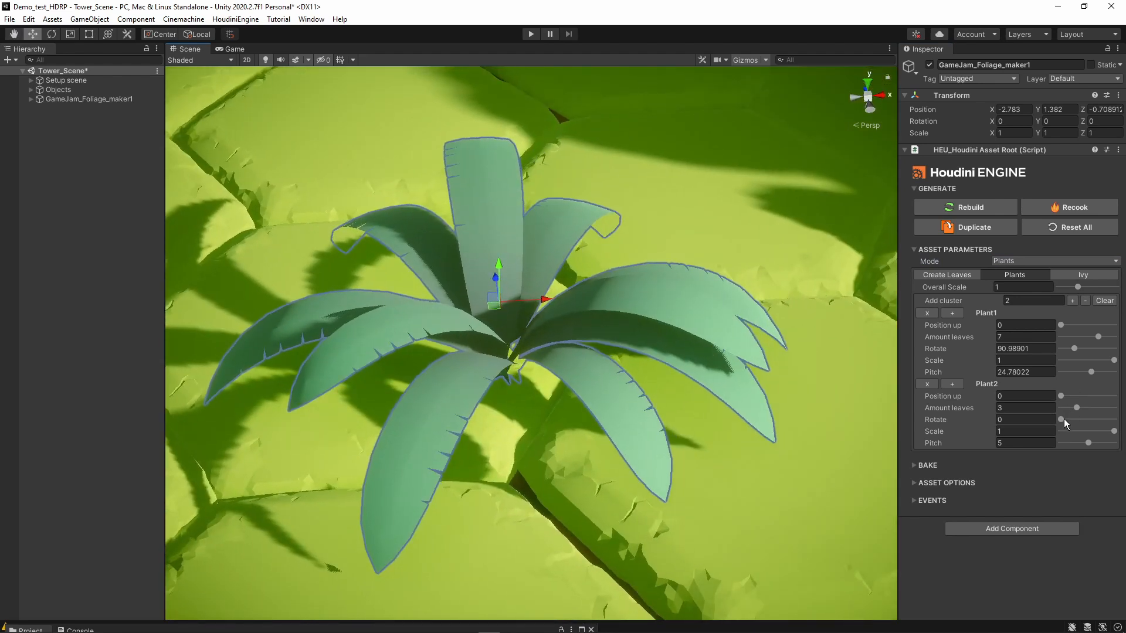
{"action": "mouse_move", "coordinate": [1076, 408]}
{"action": "left_mouse_down"}
{"action": "mouse_move", "coordinate": [1074, 419]}
{"action": "mouse_move", "coordinate": [1086, 419]}
{"action": "left_mouse_up"}
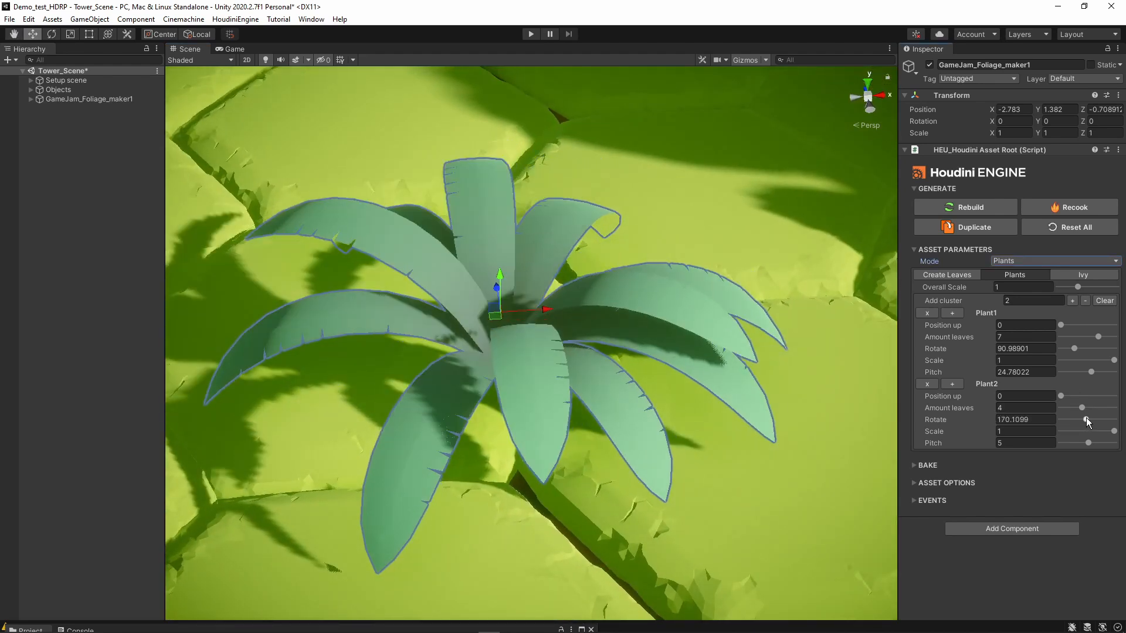
- Add a third leaf cluster, raise it to about 0.31, and give it a smaller scale and more leaves
{"action": "left_click", "coordinate": [1071, 301]}
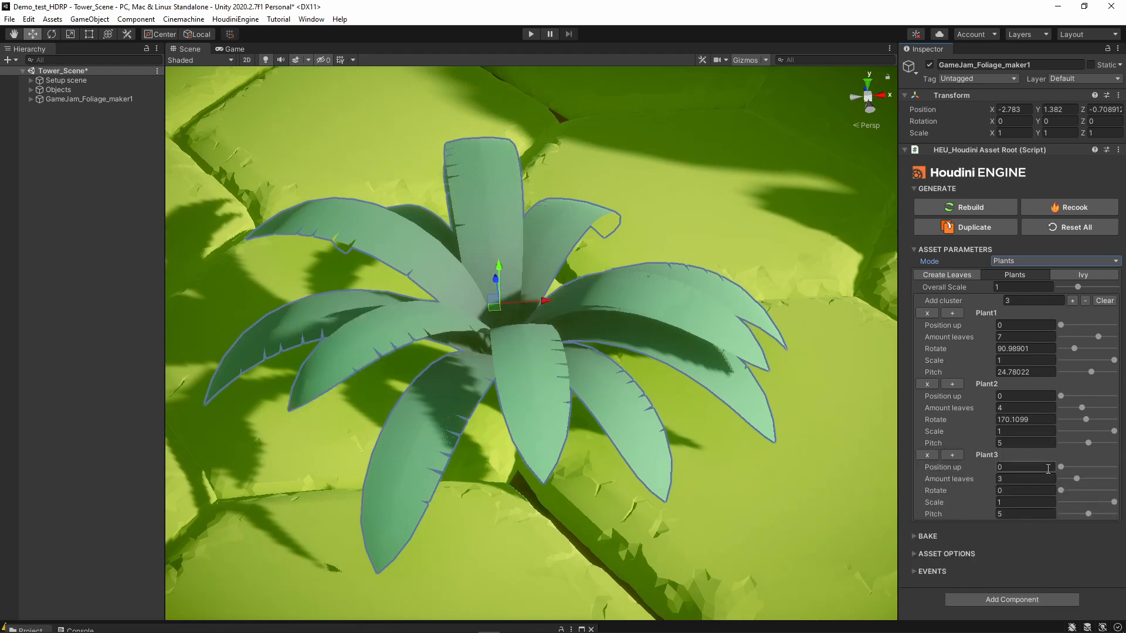
{"action": "left_click_drag", "start_coordinate": [1063, 469], "coordinate": [1079, 468]}
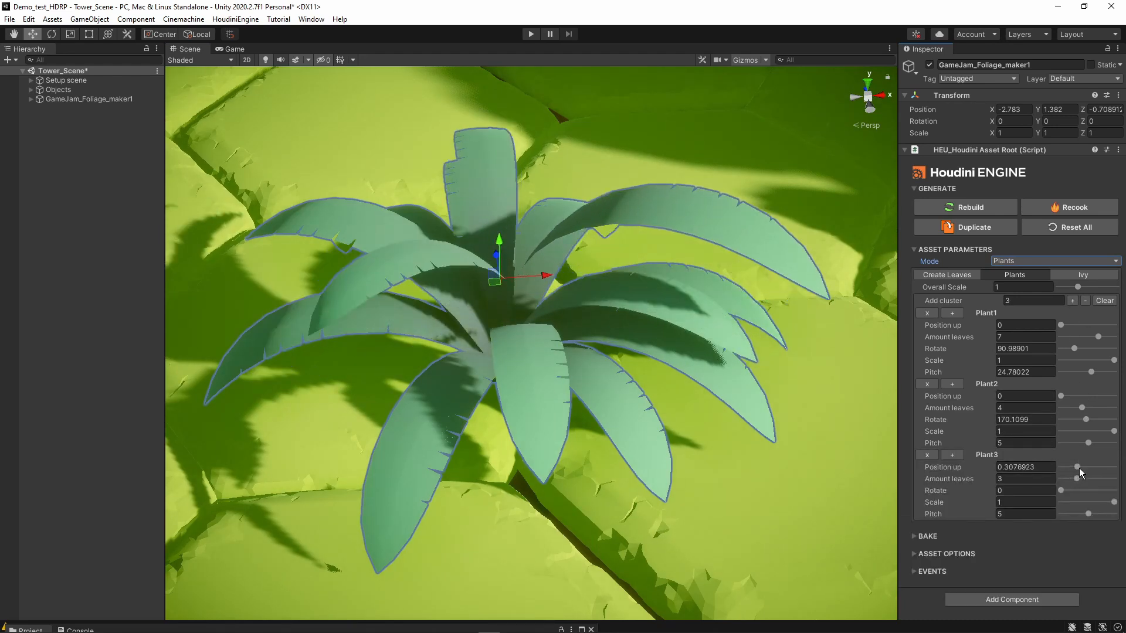
{"action": "left_click_drag", "start_coordinate": [1113, 503], "coordinate": [1083, 480]}
- Deselect the plant and examine its layered leaves from several angles near the rocks
{"action": "key", "text": "s"}
{"action": "right_click_drag", "start_coordinate": [581, 378], "coordinate": [873, 445]}
{"action": "left_click", "coordinate": [145, 376]}
{"action": "key", "text": "a"}
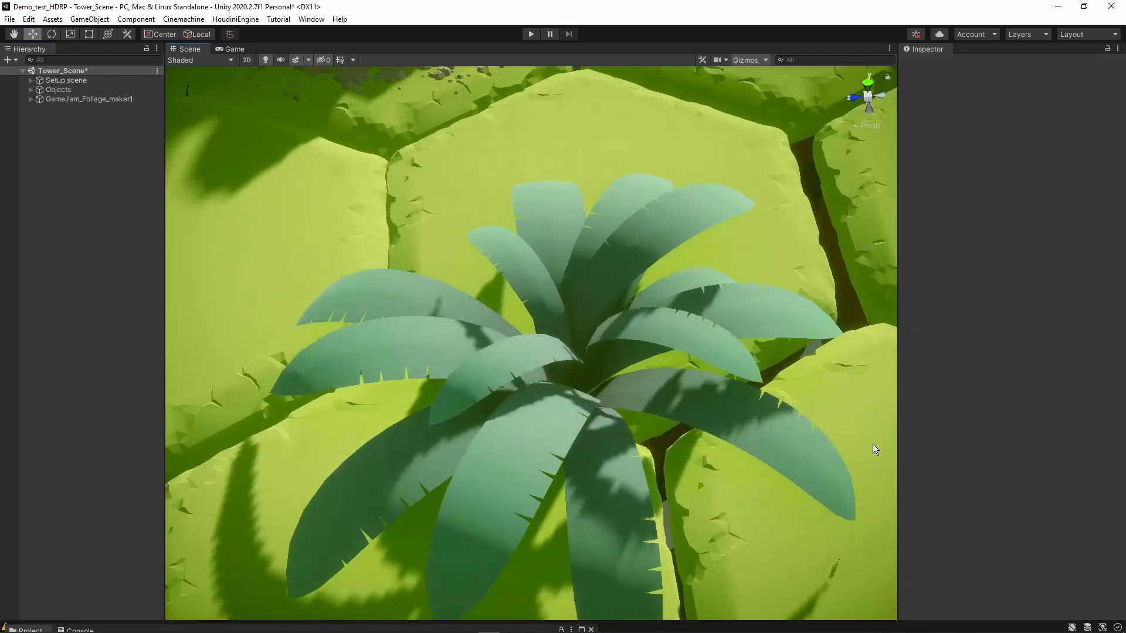
{"action": "right_click_drag", "start_coordinate": [627, 373], "coordinate": [362, 311]}
{"action": "key", "text": "s"}
{"action": "key", "text": "d"}
{"action": "key", "text": "w"}
{"action": "key", "text": "a"}
{"action": "right_click_drag", "start_coordinate": [518, 311], "coordinate": [614, 343]}
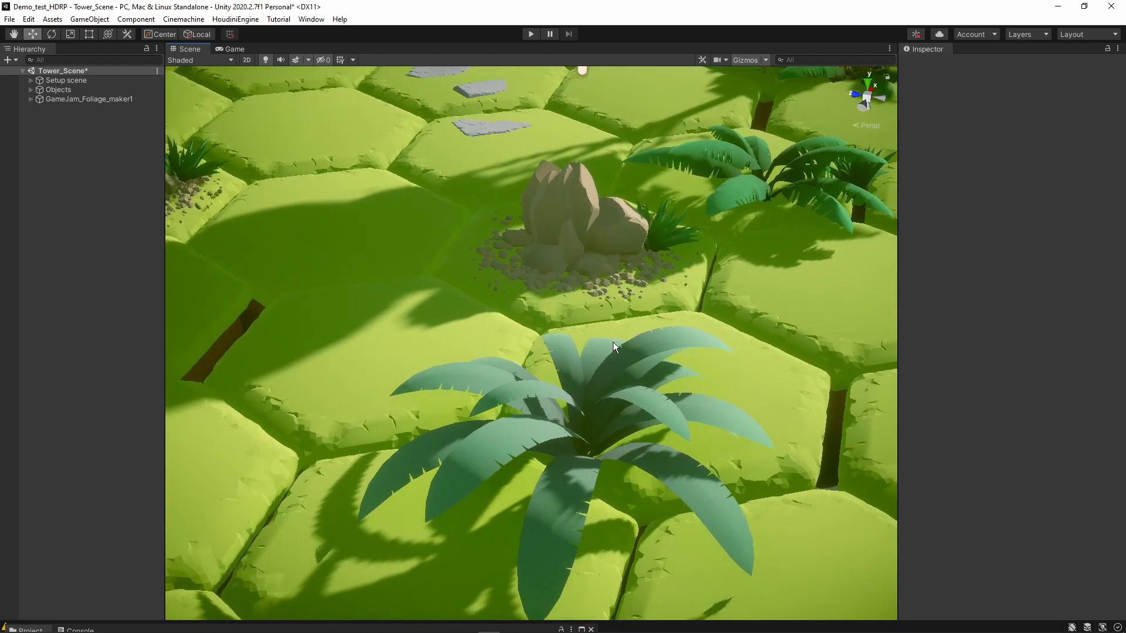
- Select the foliage plant, keep its mode on Plants, and set its leaves' x-axis bend to about 67
{"action": "left_click", "coordinate": [635, 357]}
{"action": "left_click", "coordinate": [955, 275]}
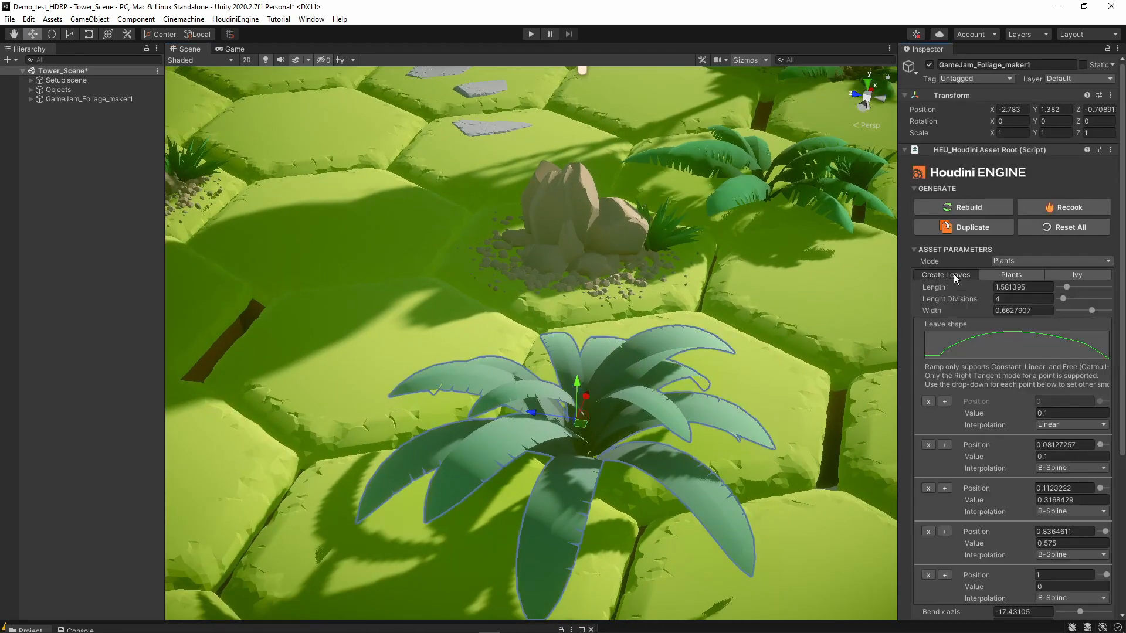
{"action": "left_click", "coordinate": [1009, 261]}
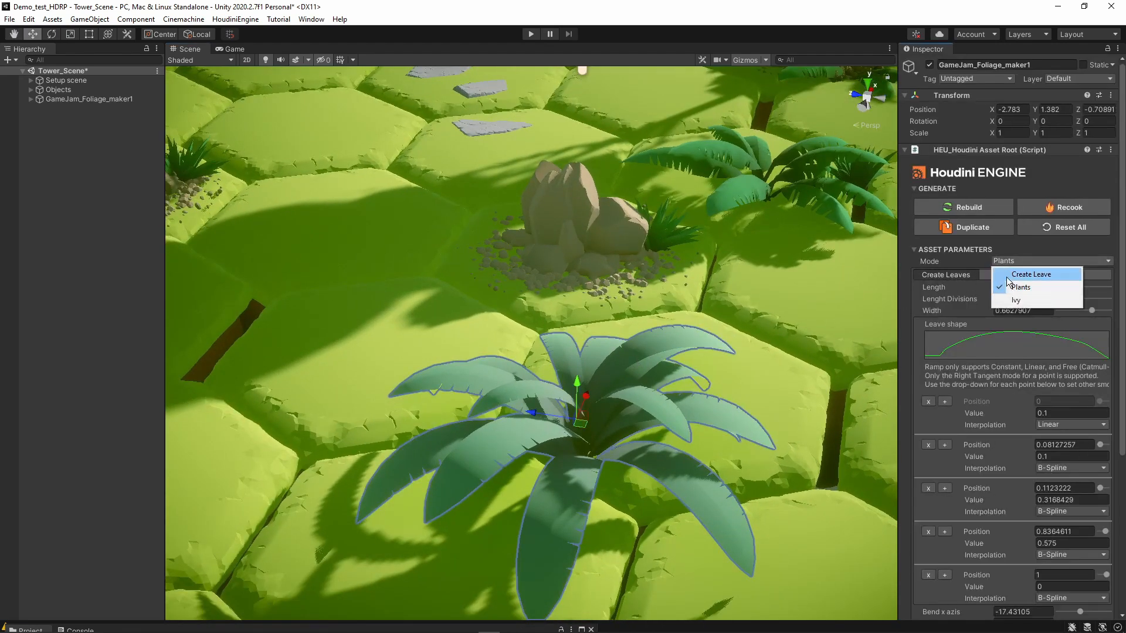
{"action": "left_click", "coordinate": [1009, 288]}
{"action": "left_click", "coordinate": [998, 260]}
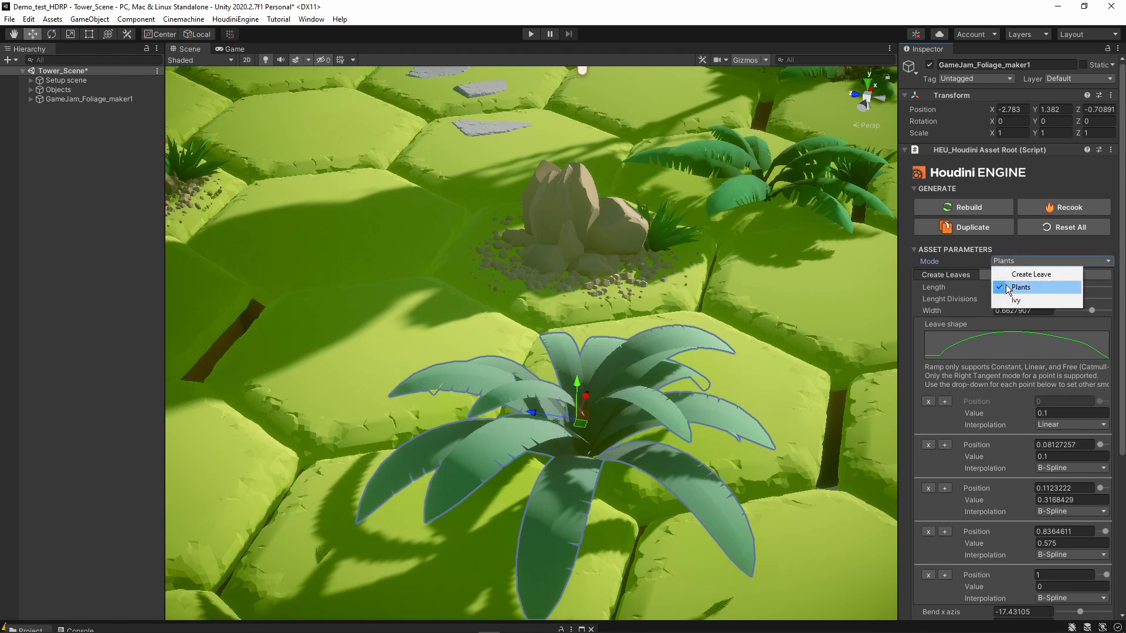
{"action": "left_click", "coordinate": [1005, 284]}
{"action": "scroll", "coordinate": [989, 387], "scroll_direction": "down", "scroll_amount": 5}
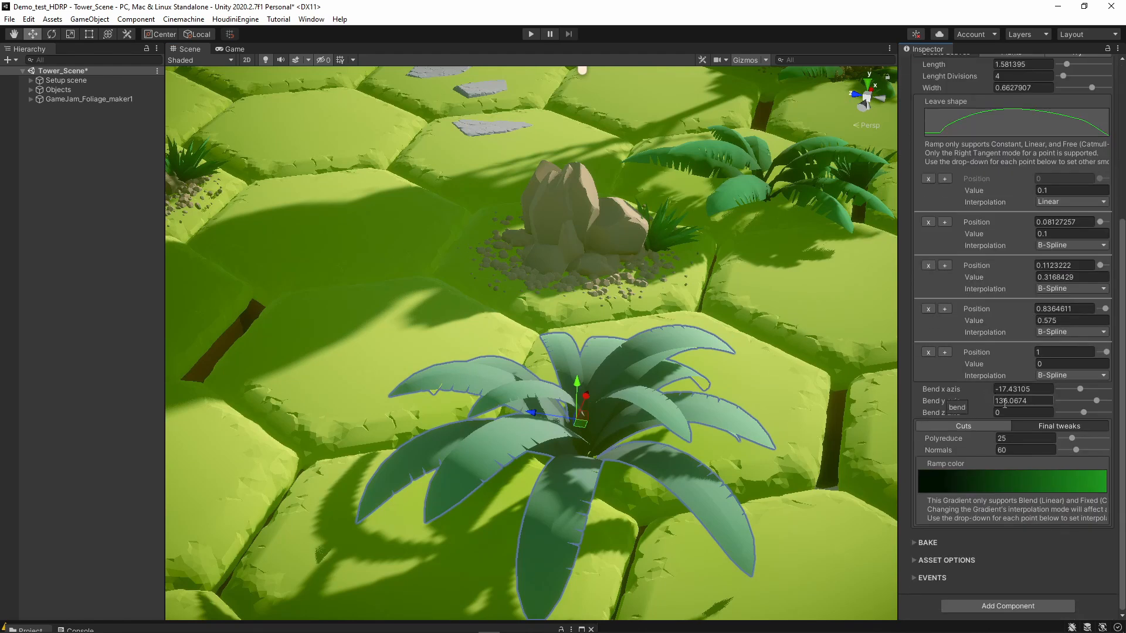
{"action": "mouse_move", "coordinate": [1079, 391]}
{"action": "left_mouse_down"}
{"action": "mouse_move", "coordinate": [1057, 389]}
{"action": "mouse_move", "coordinate": [1097, 389]}
{"action": "left_mouse_up"}
{"action": "right_click_drag", "start_coordinate": [686, 394], "coordinate": [768, 210]}
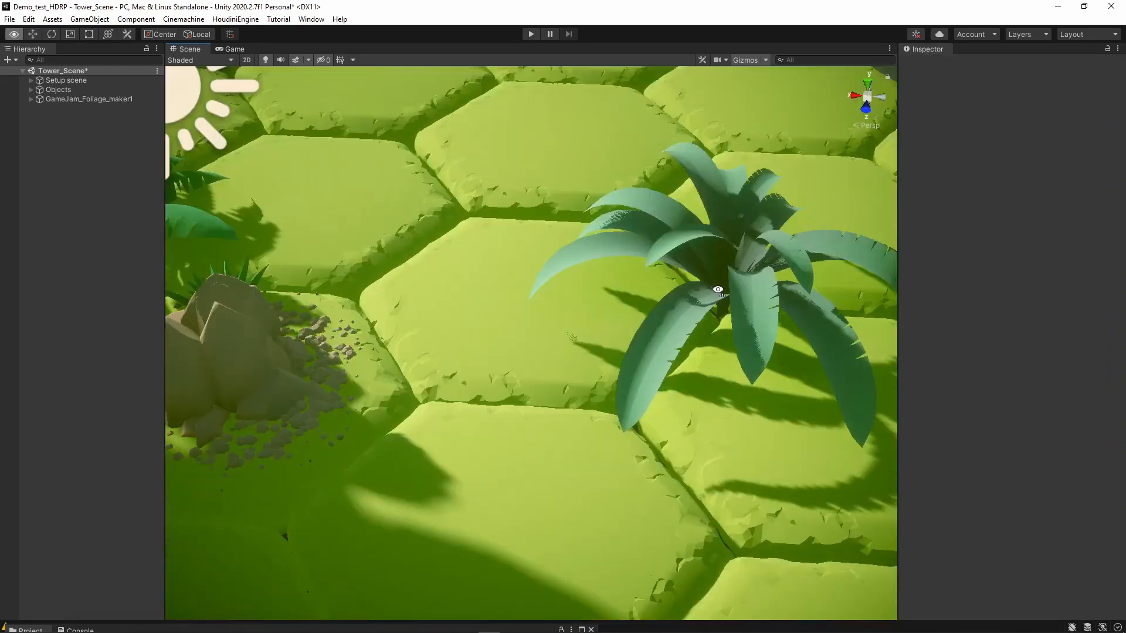
{"action": "right_click_drag", "start_coordinate": [575, 282], "coordinate": [498, 298]}
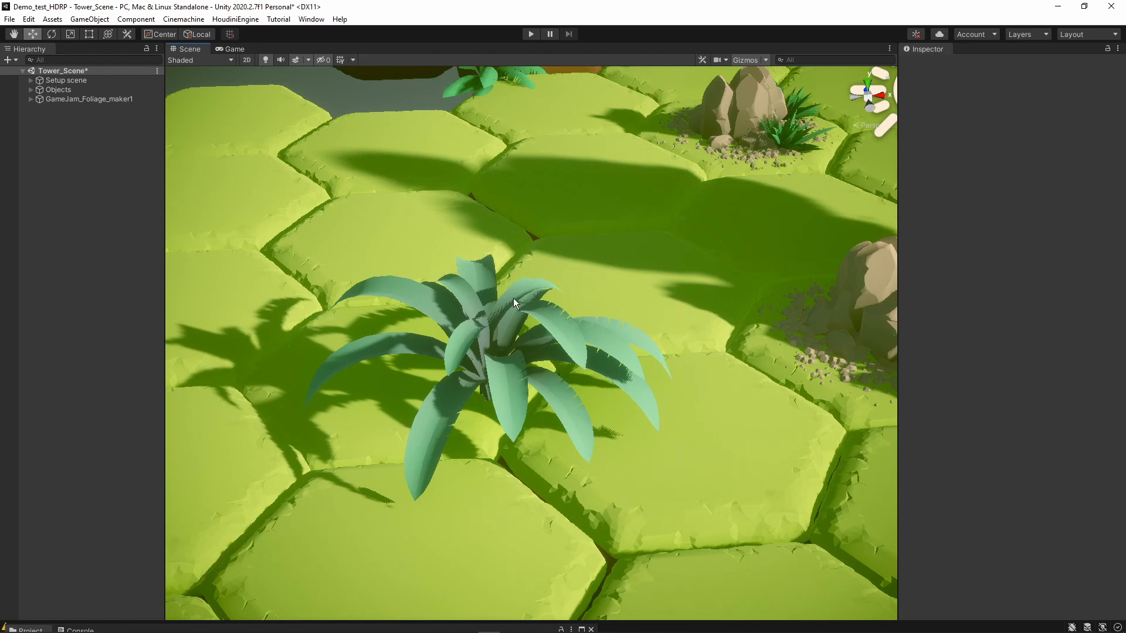
- Reselect the plant and examine its leaf cluster settings, its bake options and its look among the rocks
{"action": "left_click", "coordinate": [515, 299]}
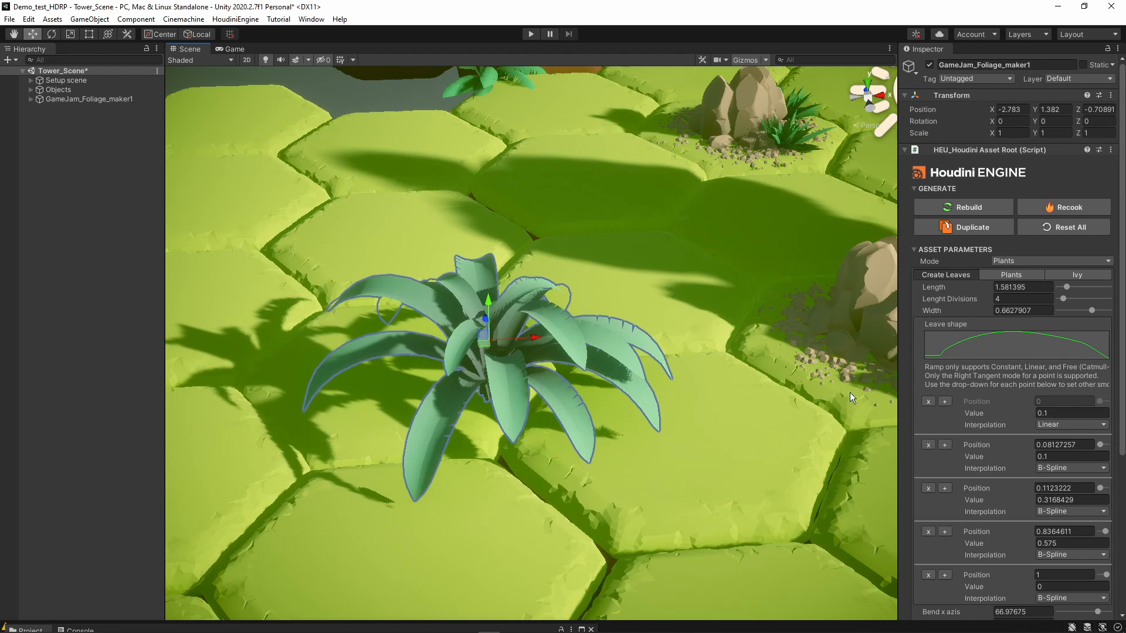
{"action": "left_click", "coordinate": [1002, 274]}
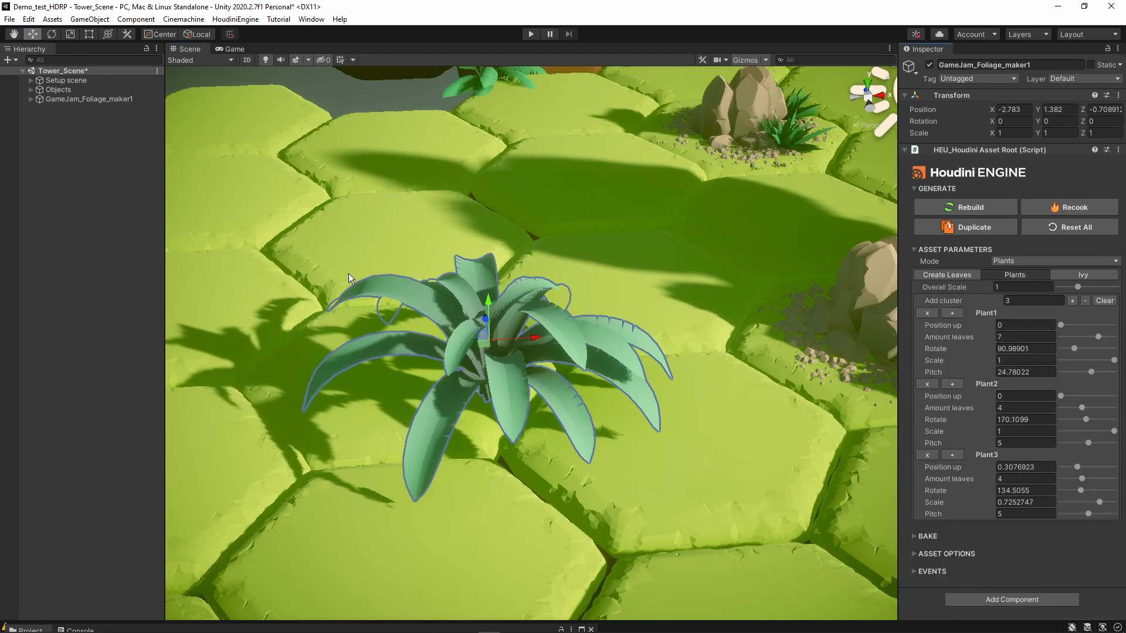
{"action": "scroll", "coordinate": [702, 352], "scroll_direction": "down", "scroll_amount": 1}
{"action": "right_click_drag", "start_coordinate": [702, 352], "coordinate": [706, 337]}
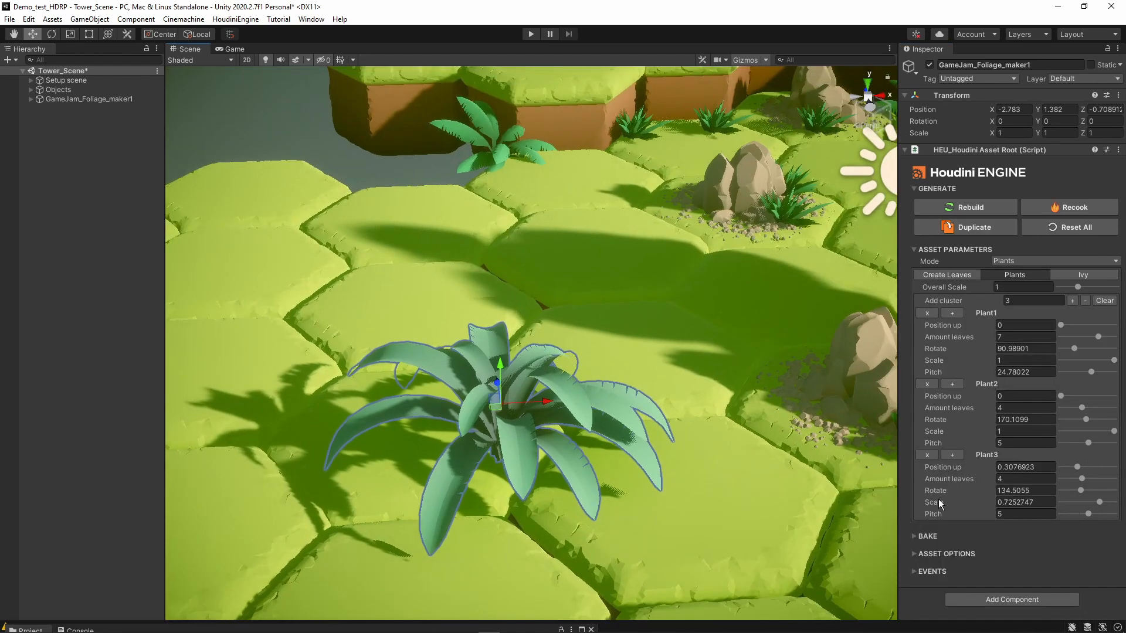
{"action": "left_click", "coordinate": [917, 537]}
{"action": "scroll", "coordinate": [930, 525], "scroll_direction": "down", "scroll_amount": 3}
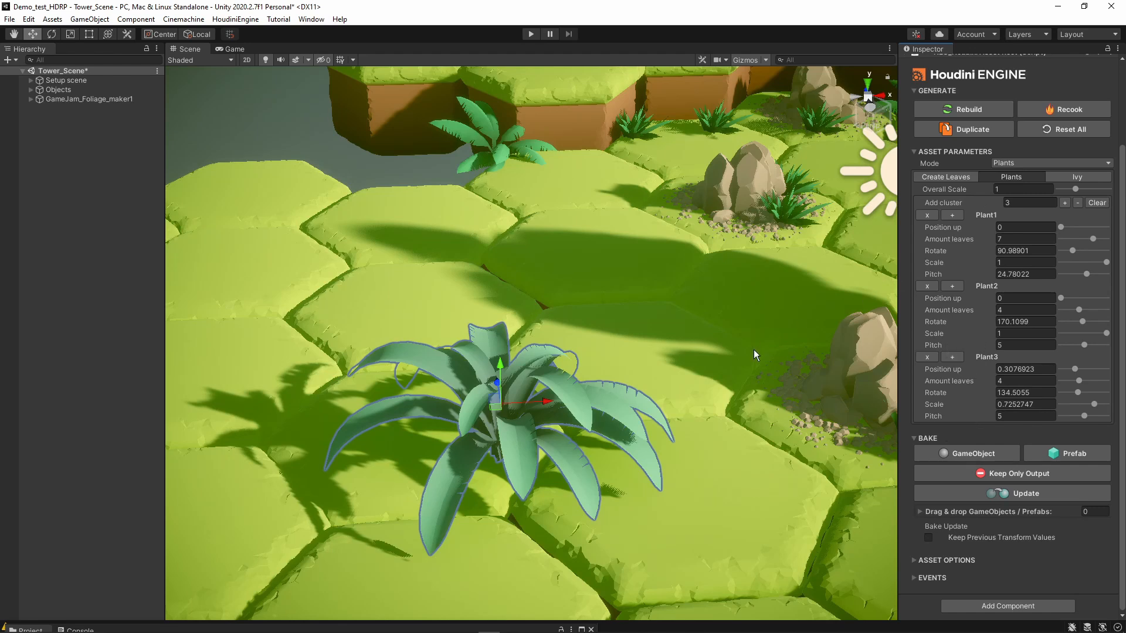
{"action": "left_click", "coordinate": [914, 437]}
{"action": "left_click_drag", "start_coordinate": [571, 359], "coordinate": [746, 355], "text": "alt"}
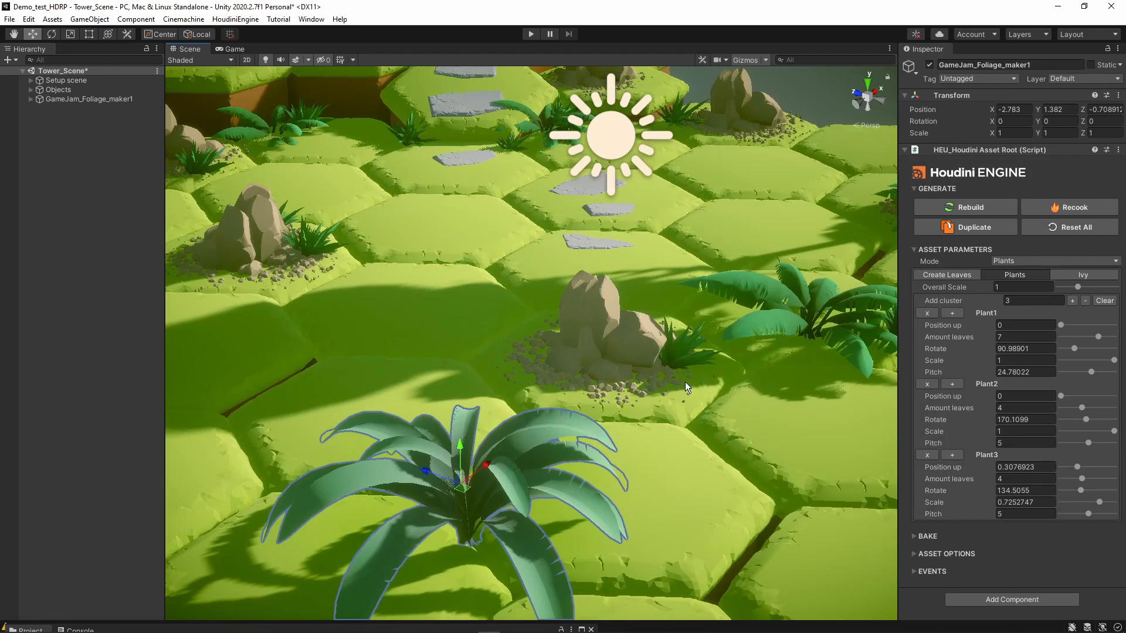
{"action": "right_click_drag", "start_coordinate": [665, 386], "coordinate": [612, 356]}
{"action": "key", "text": "s"}
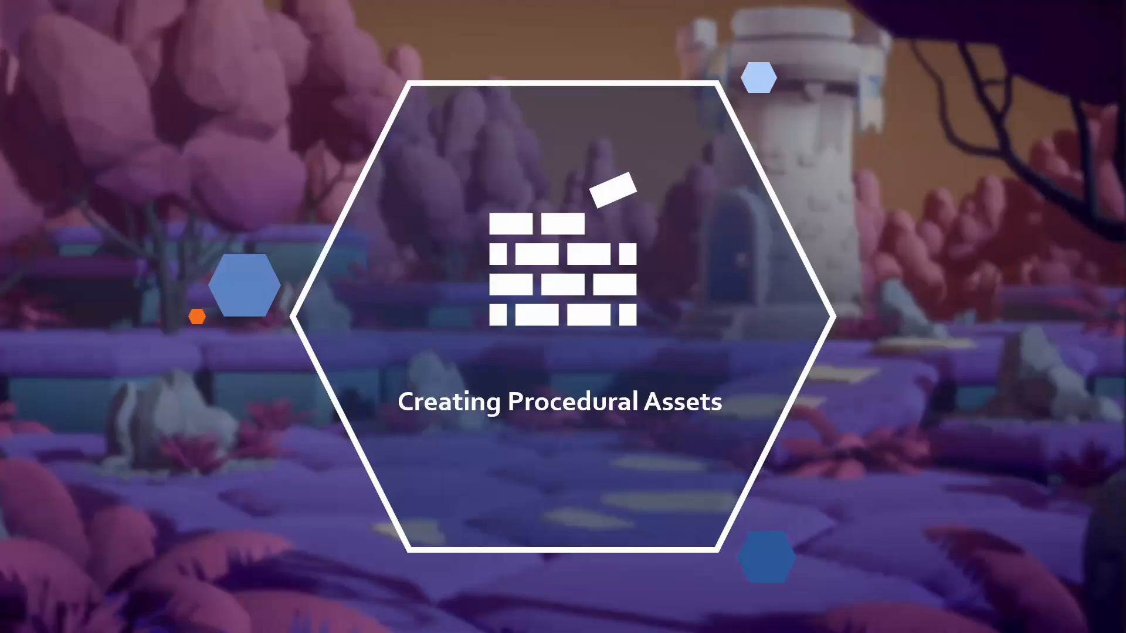
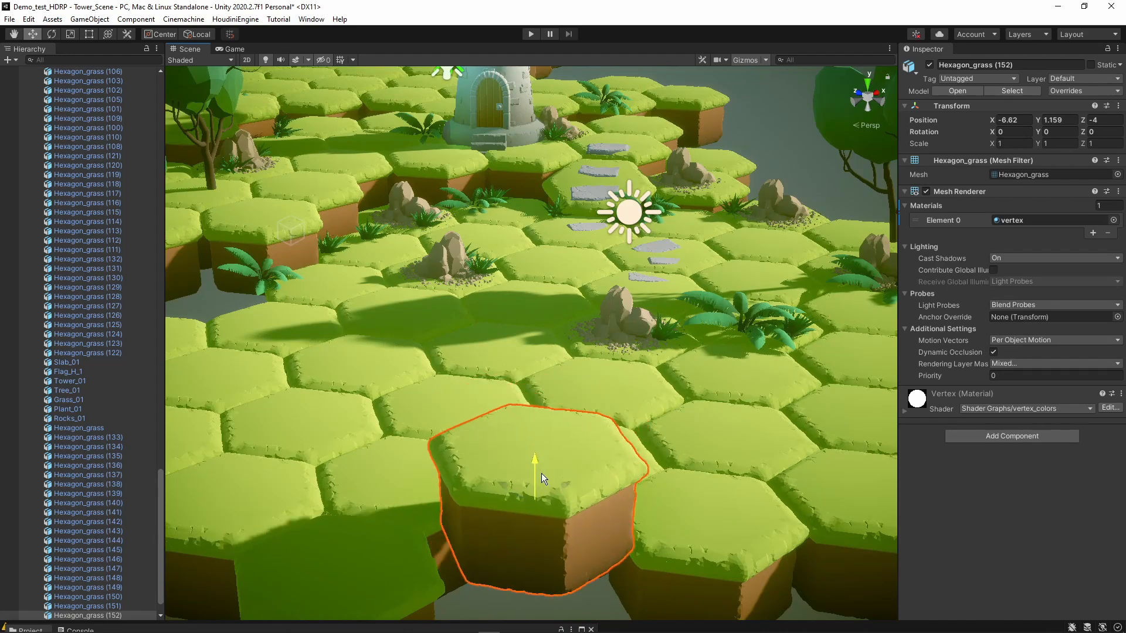
- Lower the selected foreground hexagon grass tile to a Y position of 0.64 and look over the tower scene
{"action": "right_click_drag", "start_coordinate": [609, 452], "coordinate": [704, 306]}
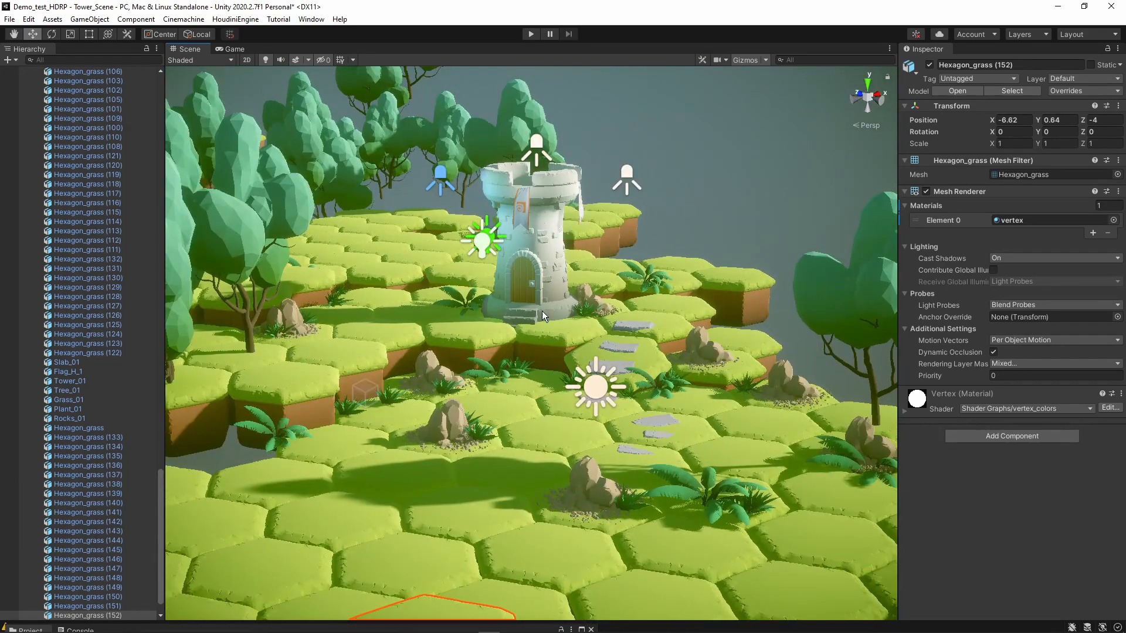
{"action": "right_click_drag", "start_coordinate": [541, 311], "coordinate": [564, 244]}
{"action": "key", "text": "w"}
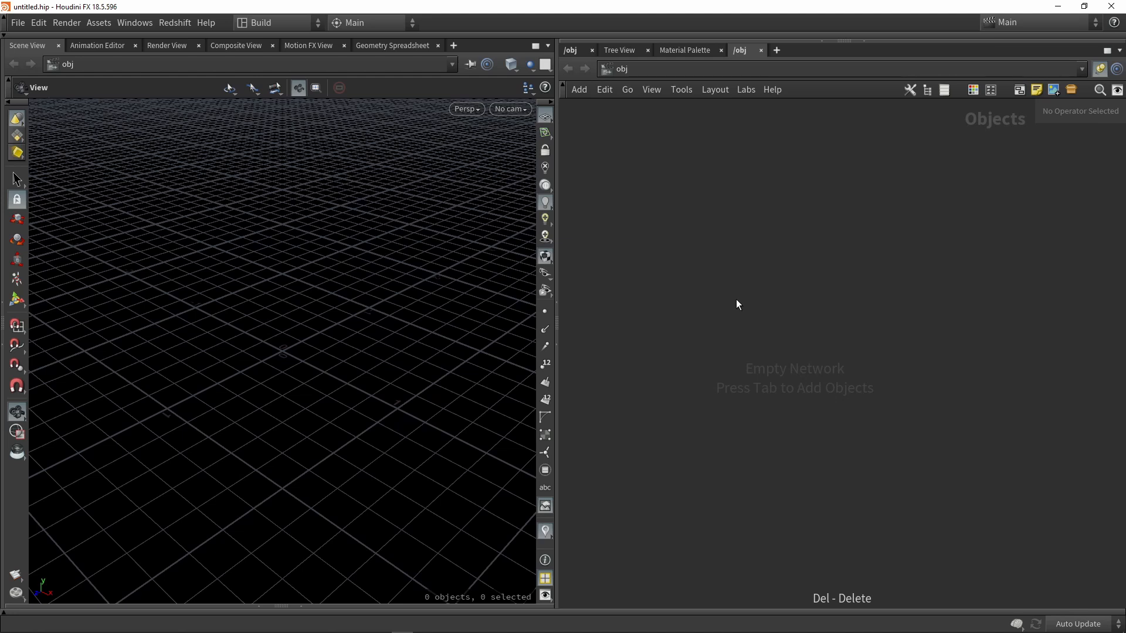
- Switch to Houdini, add a Tube object to the empty object network and place its node in clear space
{"action": "key", "text": "Tab"}
{"action": "type", "text": "null"}
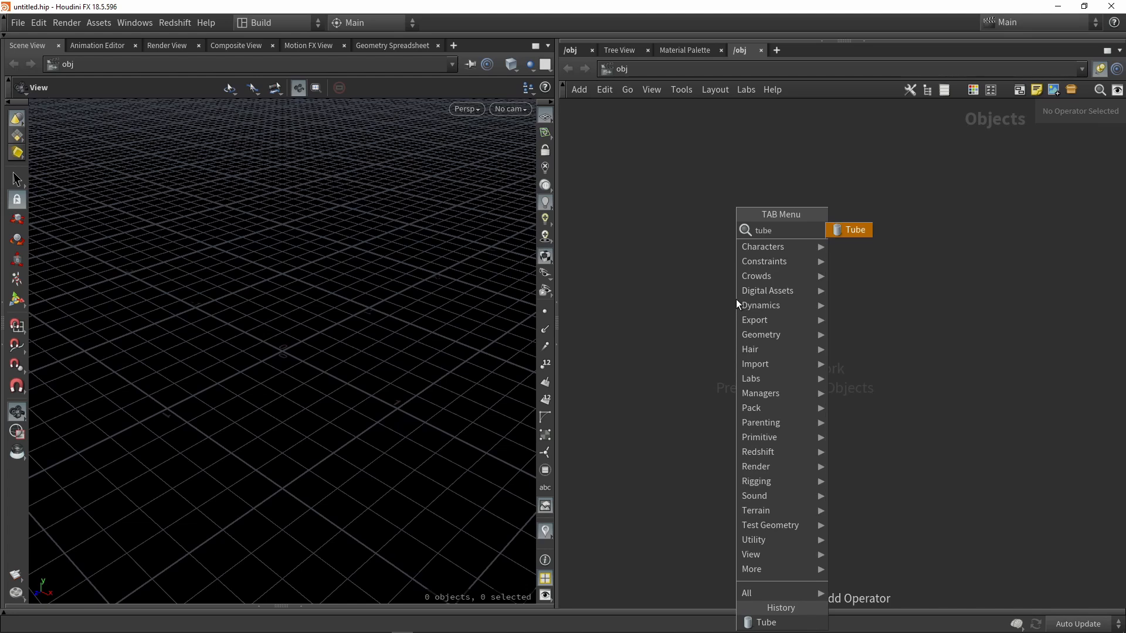
{"action": "key", "text": "Return"}
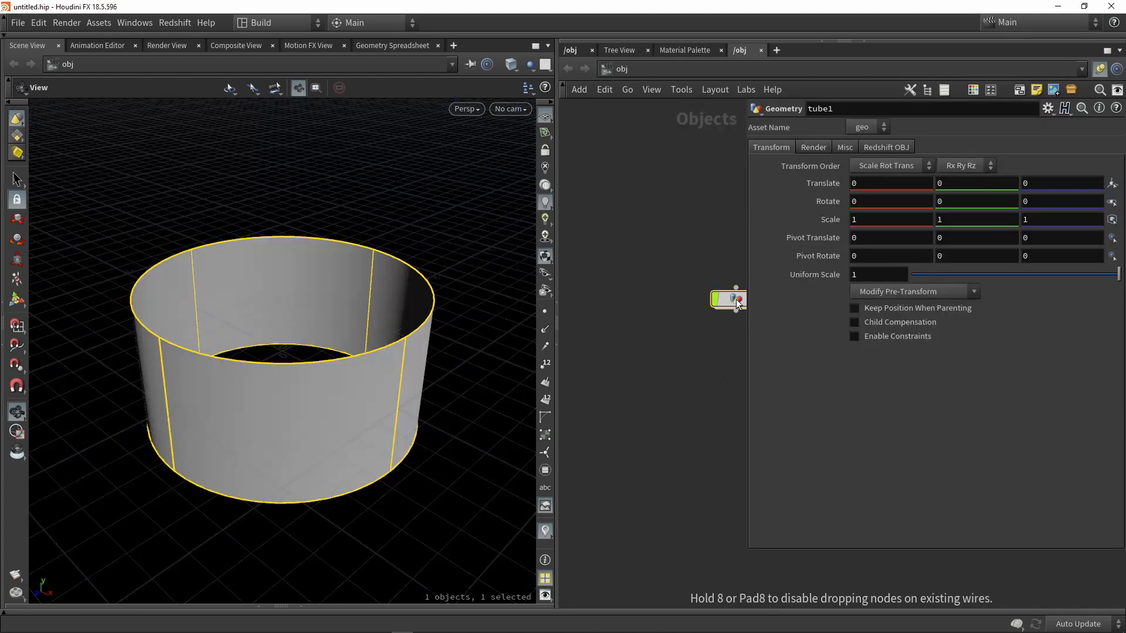
{"action": "left_click_drag", "start_coordinate": [736, 299], "coordinate": [644, 322]}
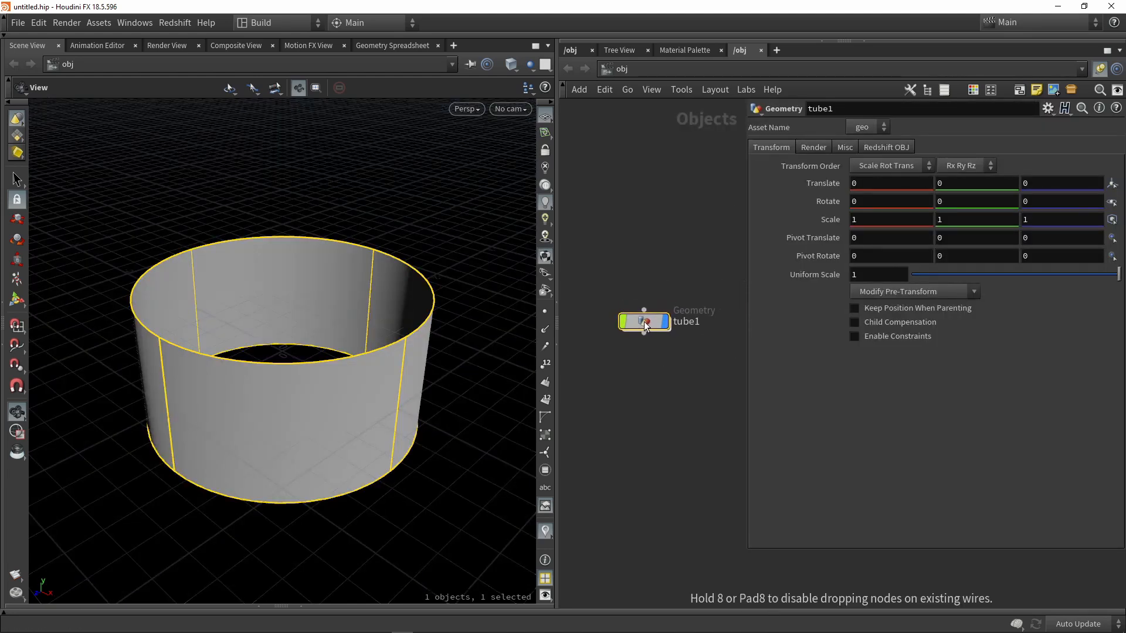
{"action": "left_click", "coordinate": [696, 170]}
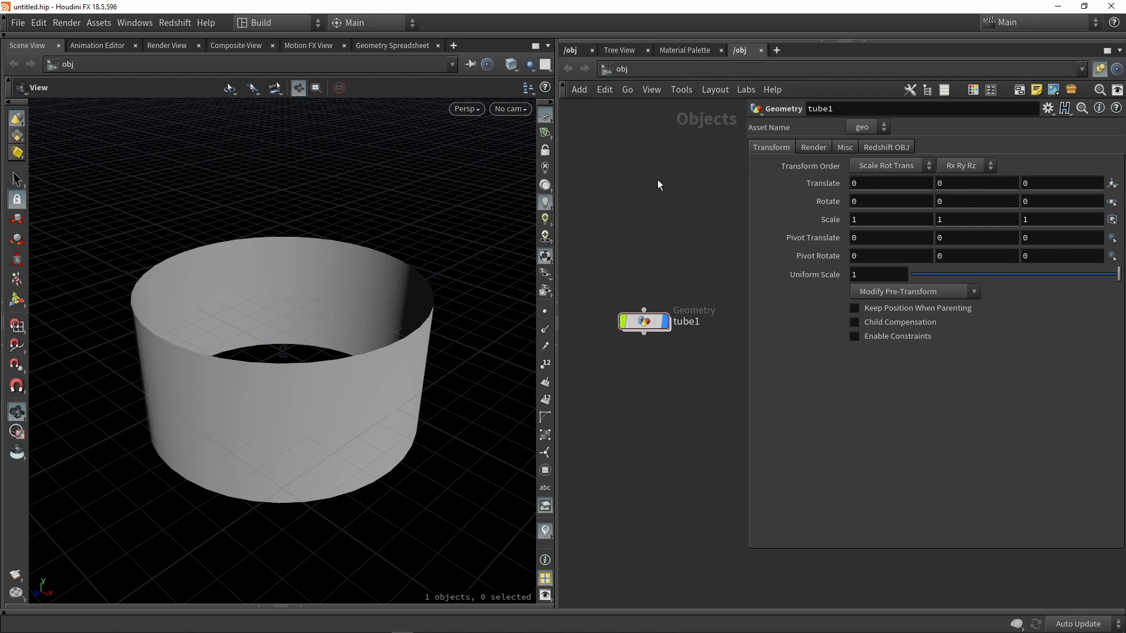
- Enter the tube object's geometry network and set the tube's primitive type to Polygon
{"action": "mouse_move", "coordinate": [644, 332]}
{"action": "double_click", "coordinate": [645, 318]}
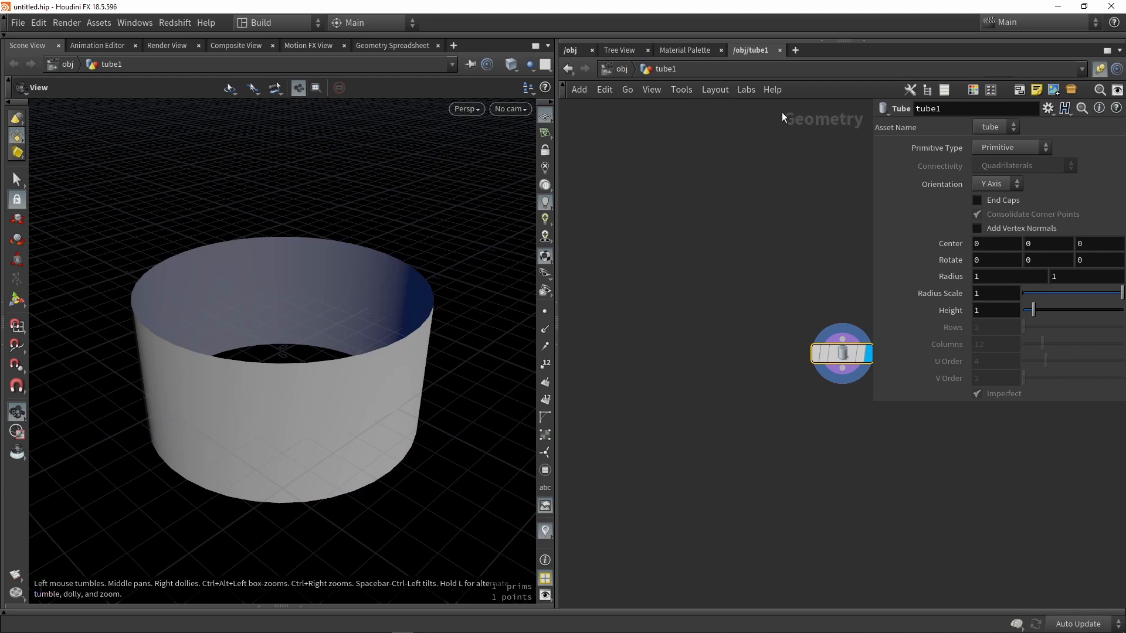
{"action": "middle_click_drag", "start_coordinate": [832, 243], "coordinate": [669, 175]}
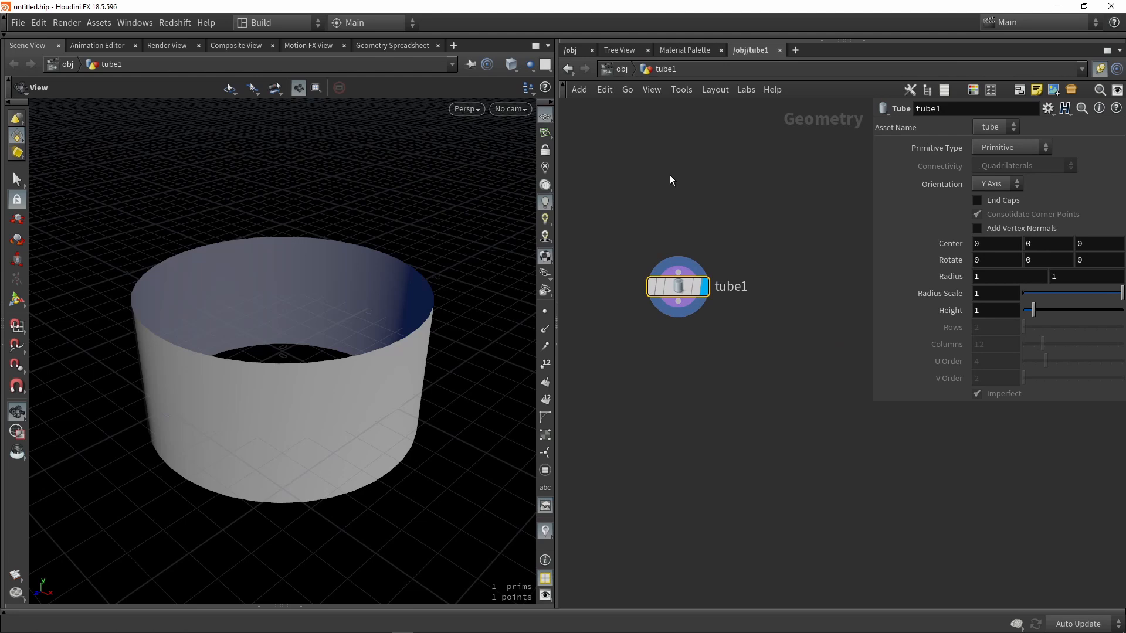
{"action": "left_click", "coordinate": [693, 189]}
{"action": "scroll", "coordinate": [708, 222], "scroll_direction": "up", "scroll_amount": 1}
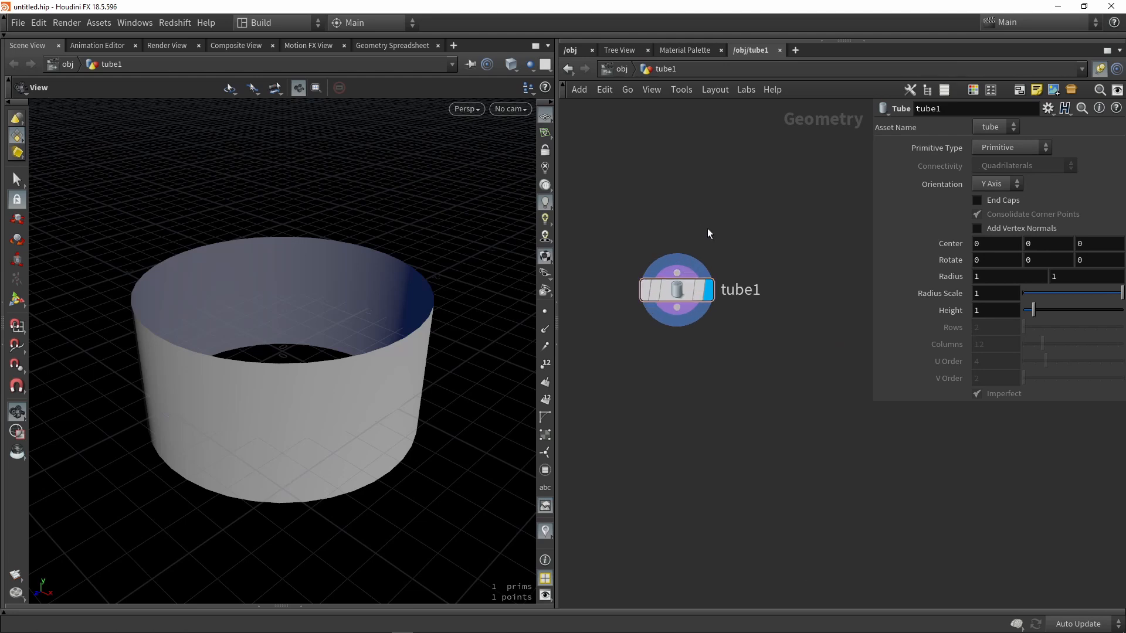
{"action": "scroll", "coordinate": [707, 230], "scroll_direction": "up", "scroll_amount": 1}
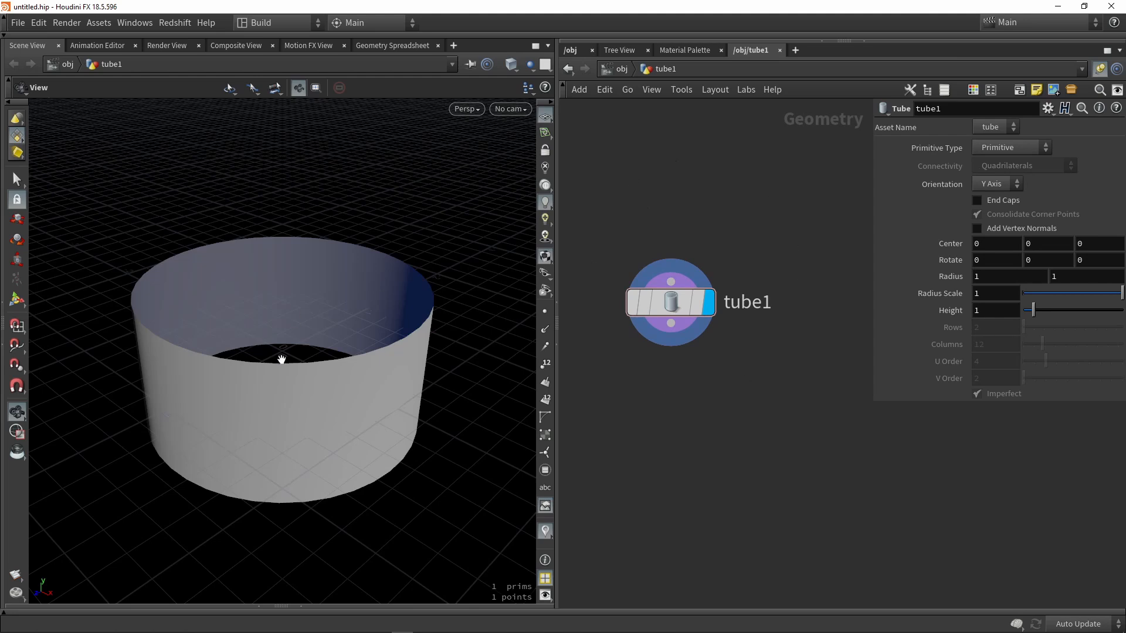
{"action": "mouse_move", "coordinate": [370, 405]}
{"action": "left_mouse_down"}
{"action": "mouse_move", "coordinate": [339, 364]}
{"action": "mouse_move", "coordinate": [355, 402]}
{"action": "left_mouse_up"}
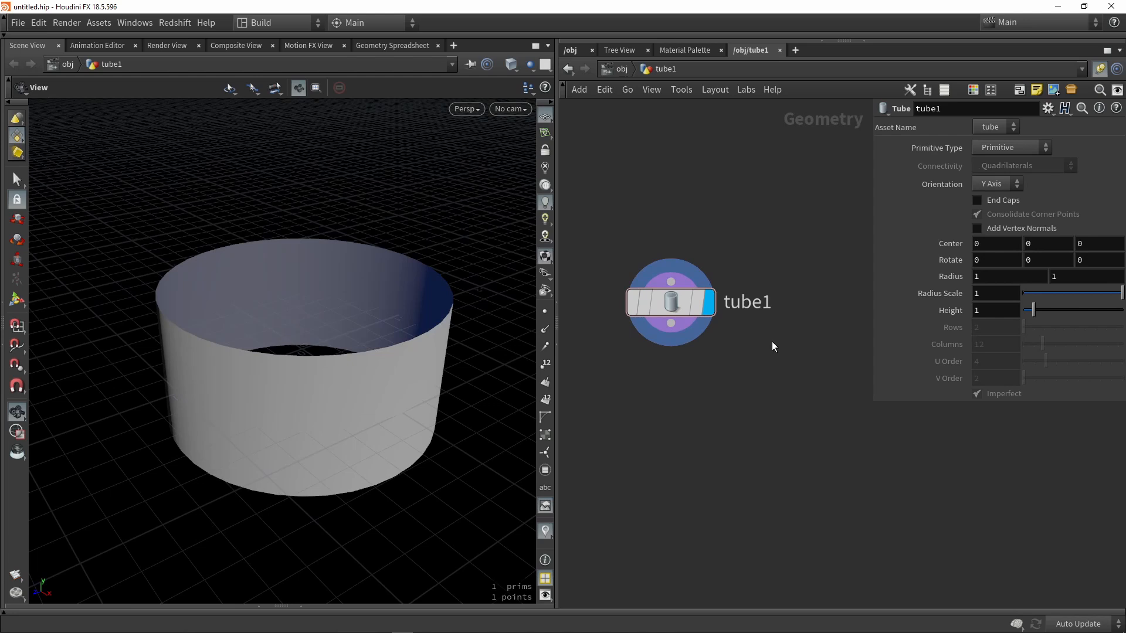
{"action": "scroll", "coordinate": [886, 170], "scroll_direction": "down", "scroll_amount": 1}
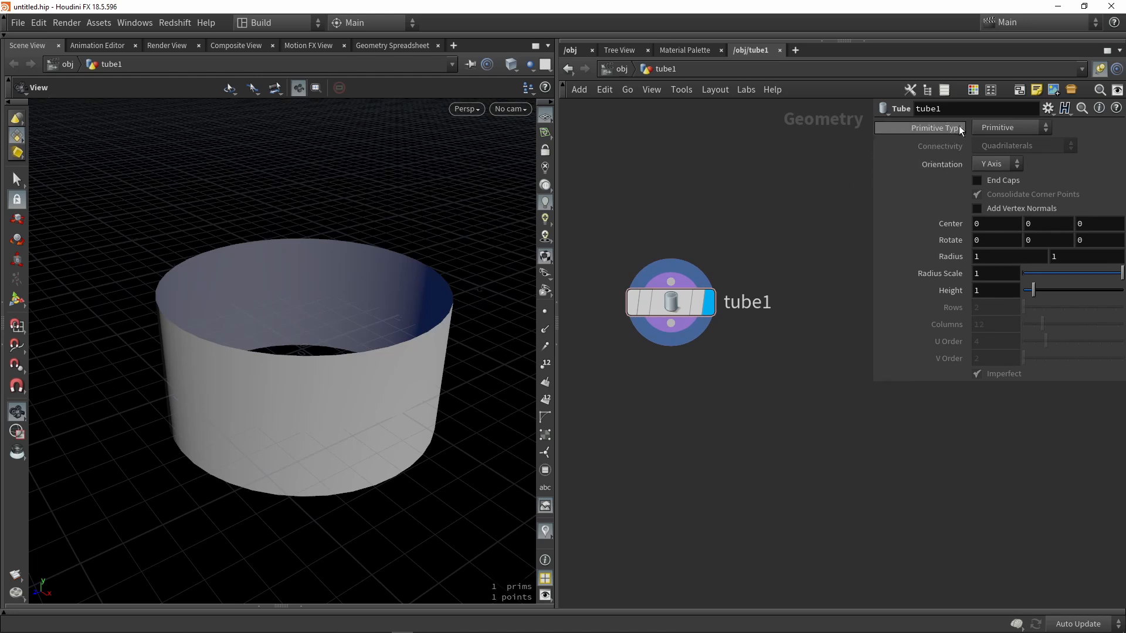
{"action": "left_click", "coordinate": [1010, 128]}
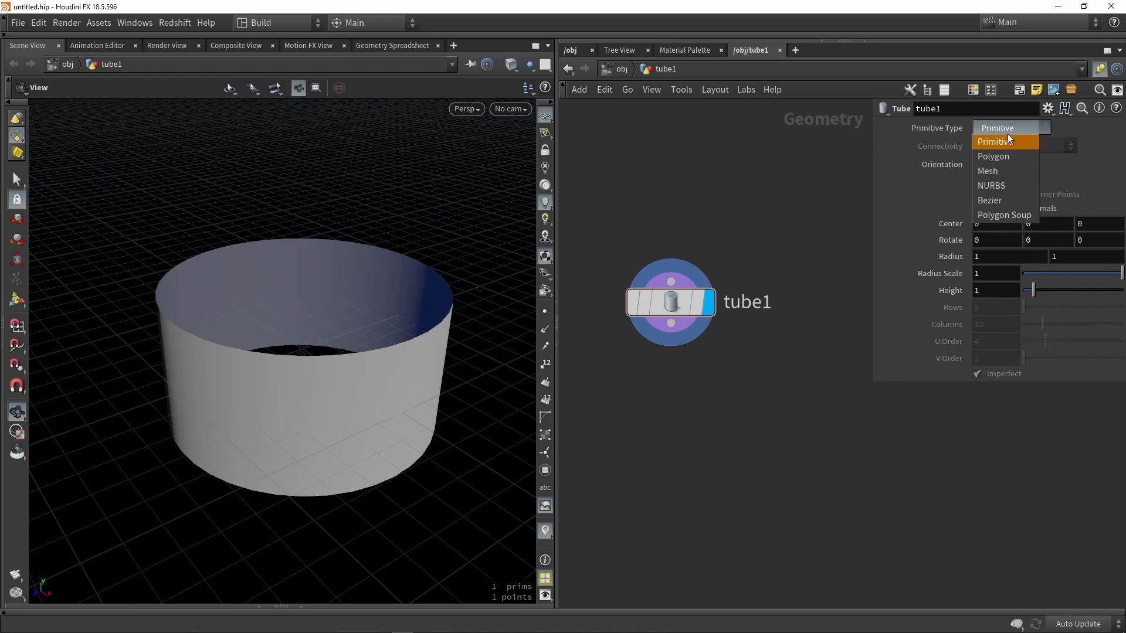
{"action": "left_click", "coordinate": [1002, 152]}
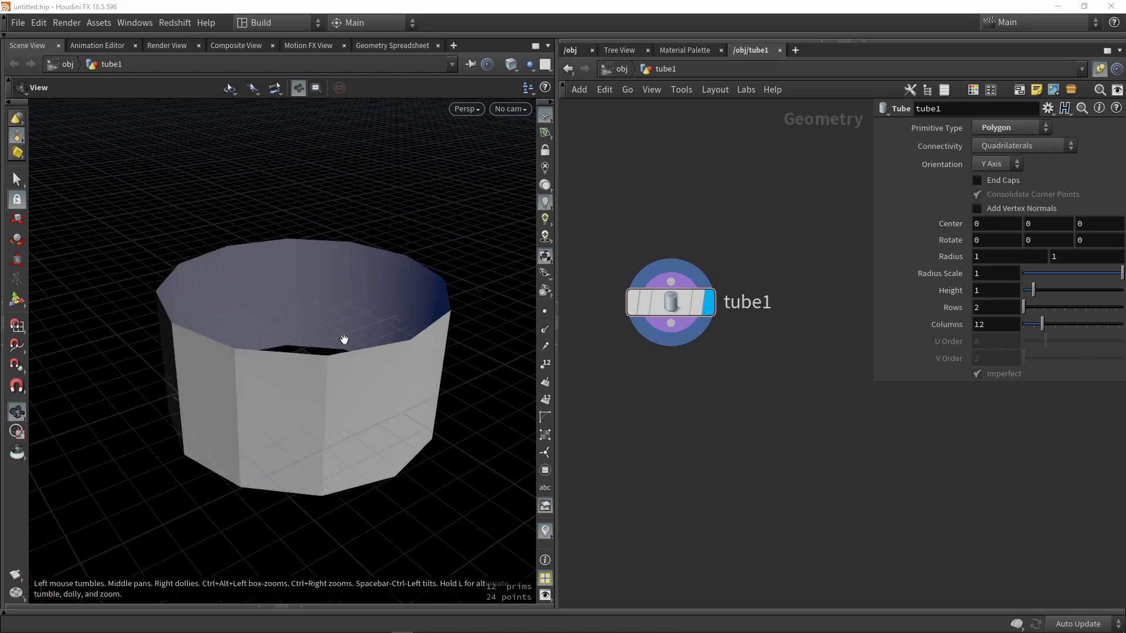
- Examine the polygon tube's faces and edges by alternating between wireframe and shaded display
{"action": "key", "text": "w"}
{"action": "mouse_move", "coordinate": [273, 397]}
{"action": "left_mouse_down"}
{"action": "mouse_move", "coordinate": [347, 342]}
{"action": "mouse_move", "coordinate": [293, 359]}
{"action": "mouse_move", "coordinate": [297, 390]}
{"action": "left_mouse_up"}
{"action": "key", "text": "w"}
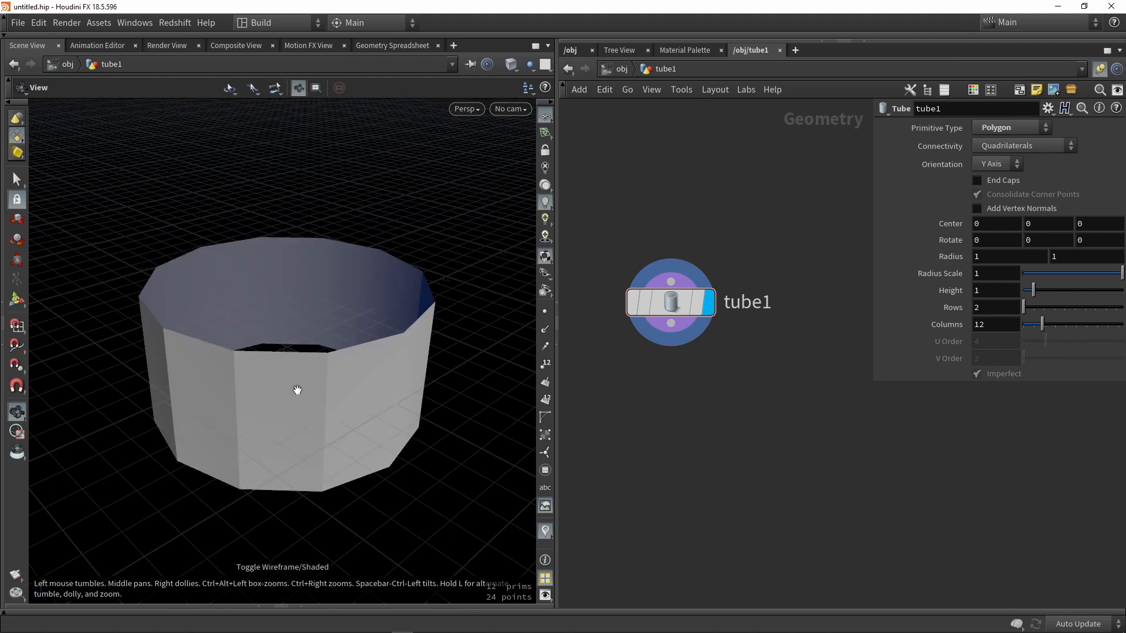
{"action": "key", "text": "w"}
{"action": "key", "text": "w"}
{"action": "scroll", "coordinate": [302, 390], "scroll_direction": "up", "scroll_amount": 3}
{"action": "key", "text": "w"}
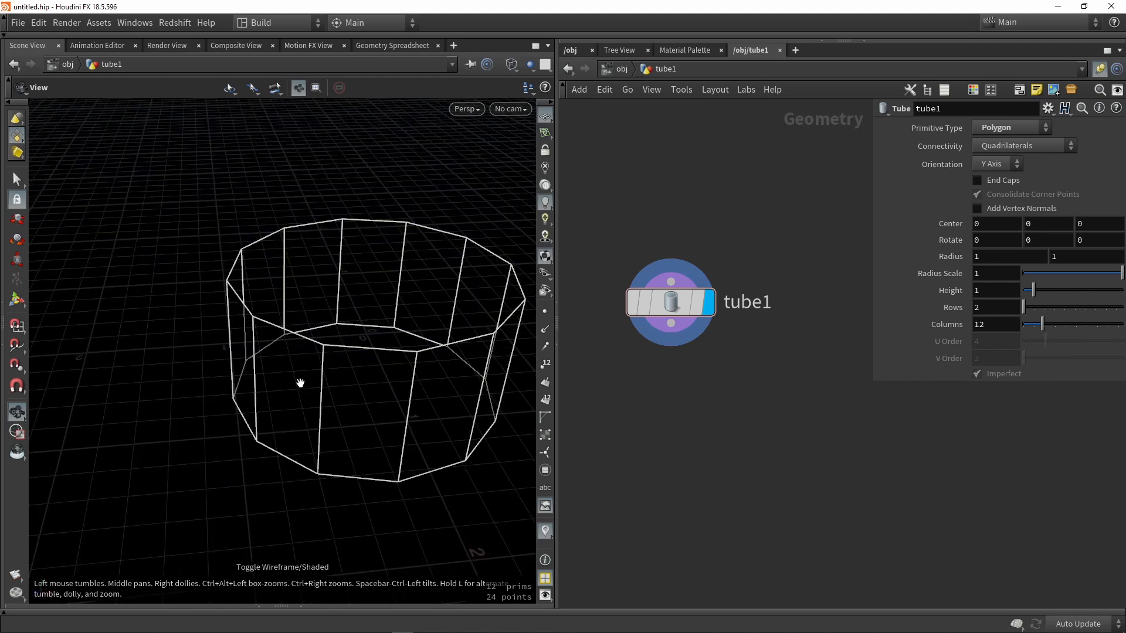
{"action": "mouse_move", "coordinate": [299, 382]}
{"action": "left_mouse_down"}
{"action": "mouse_move", "coordinate": [382, 372]}
{"action": "mouse_move", "coordinate": [355, 381]}
{"action": "left_mouse_up"}
{"action": "key", "text": "w"}
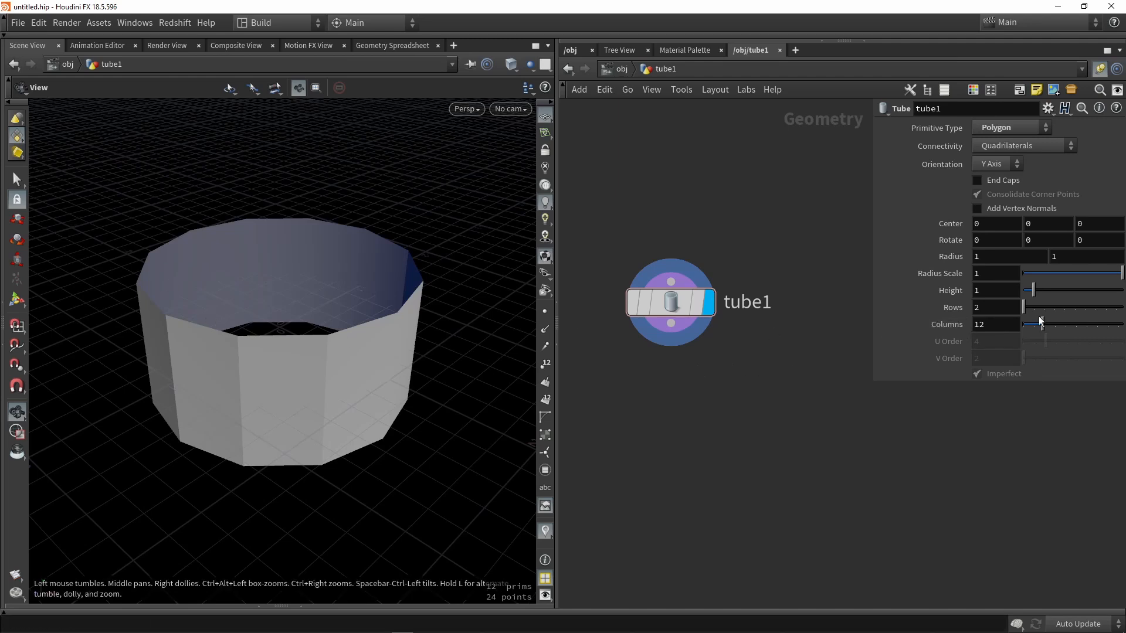
- Set the tube's columns to 6 and enable its end caps to form a closed hexagonal prism
{"action": "left_click_drag", "start_coordinate": [991, 325], "coordinate": [950, 327]}
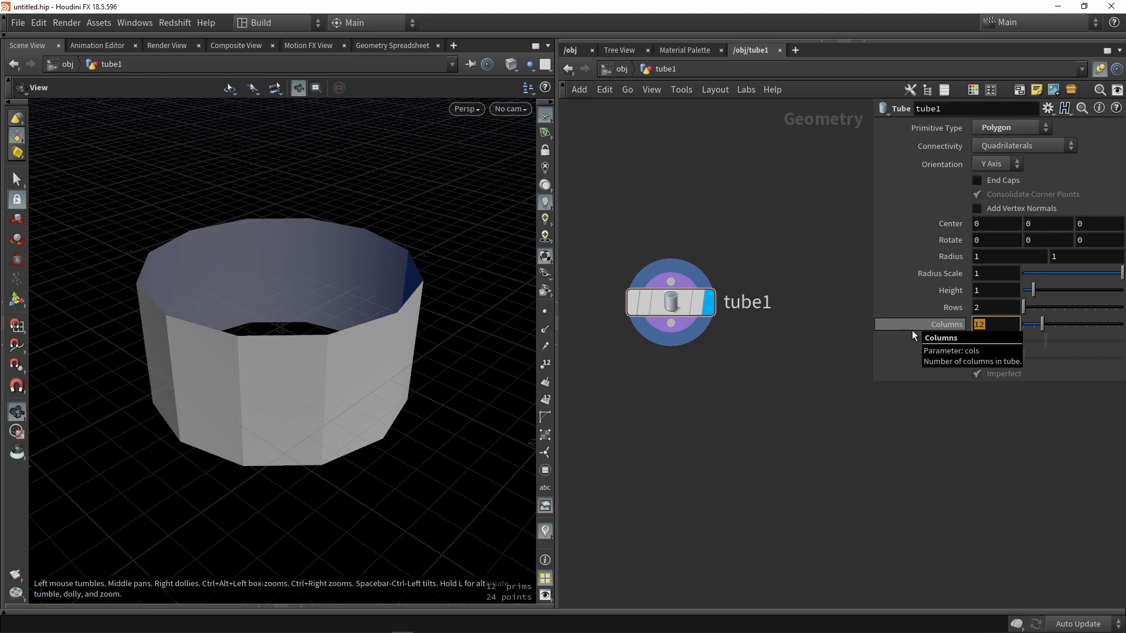
{"action": "type", "text": "6"}
{"action": "key", "text": "Return"}
{"action": "left_click_drag", "start_coordinate": [284, 344], "coordinate": [339, 367]}
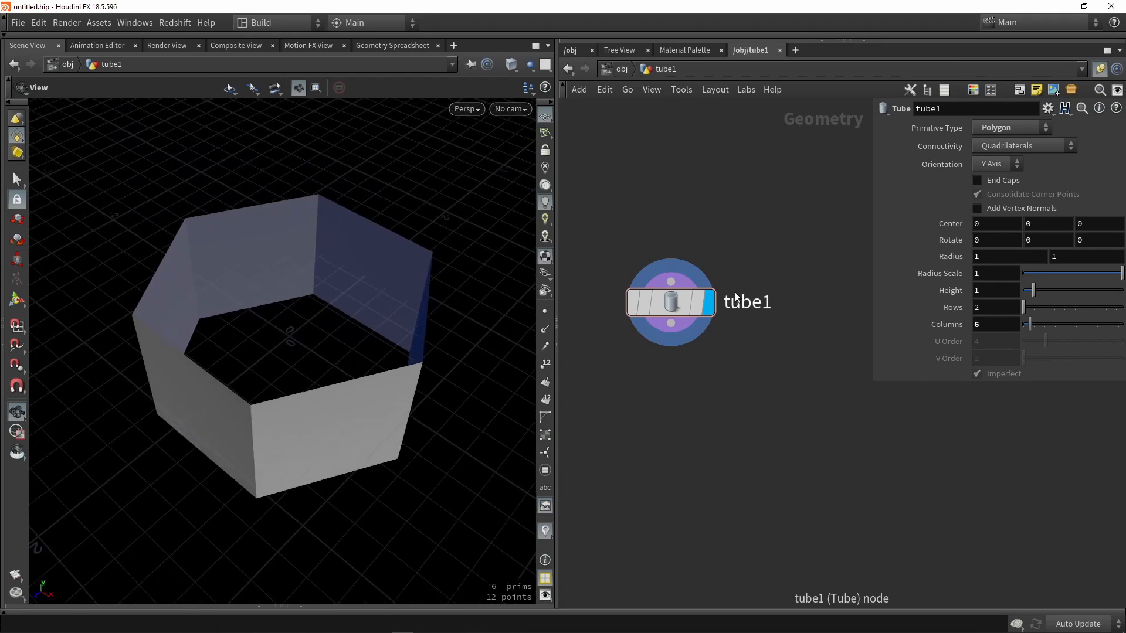
{"action": "left_click", "coordinate": [1001, 180]}
{"action": "left_click_drag", "start_coordinate": [252, 314], "coordinate": [326, 326]}
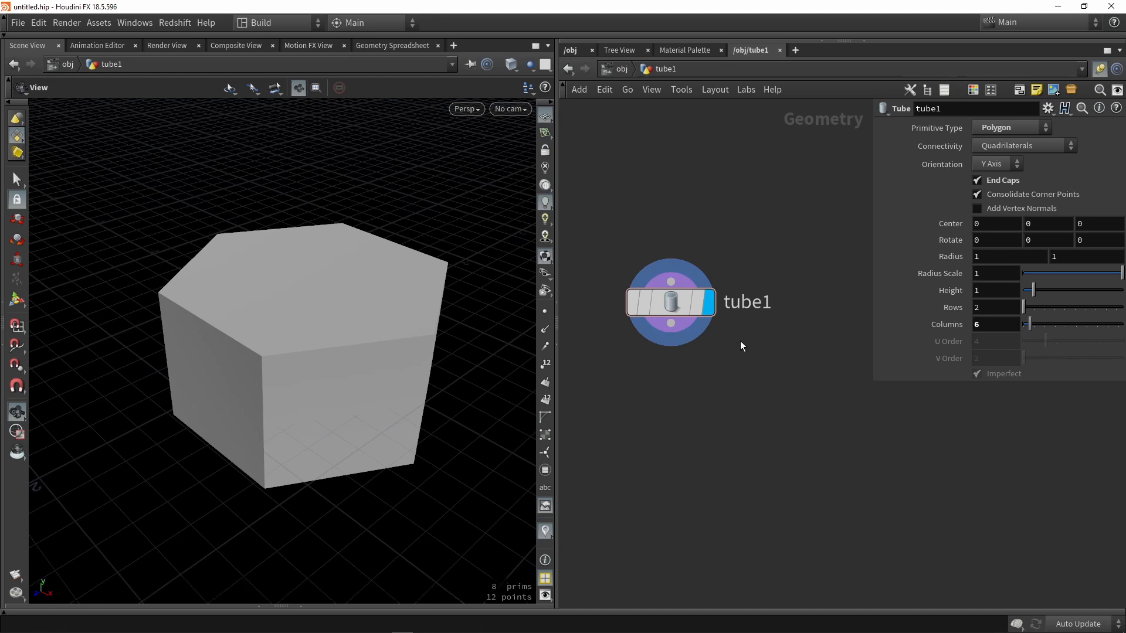
{"action": "left_click_drag", "start_coordinate": [674, 305], "coordinate": [694, 247]}
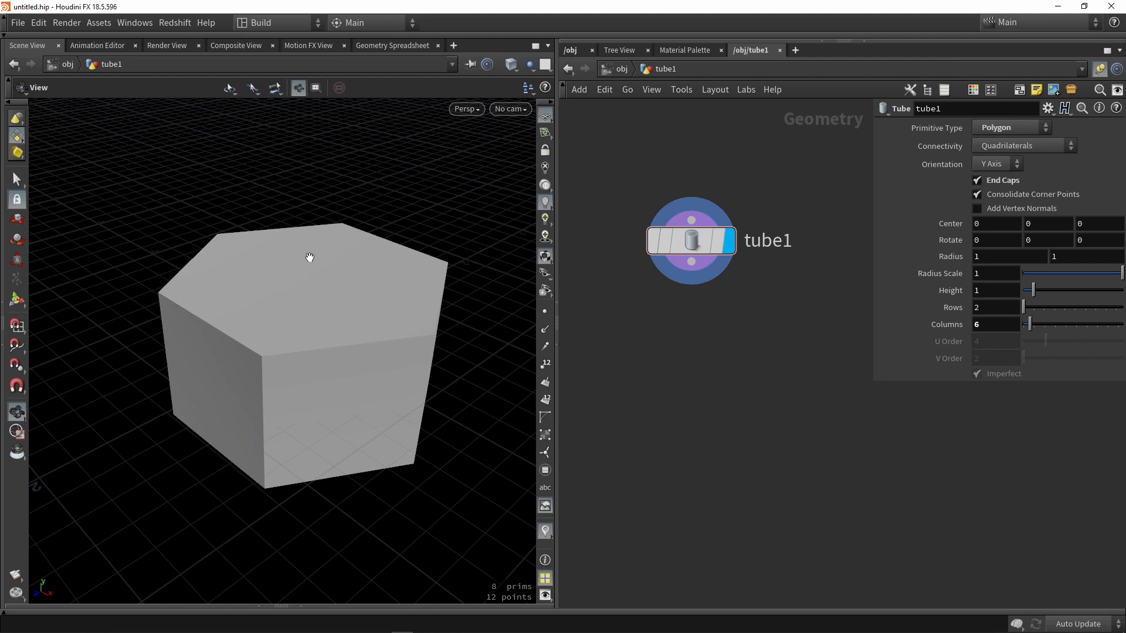
- Switch the viewport's radial tool set from Main to Poly Modeling and bring up its modeling tools over the hexagon
{"action": "key", "text": "c"}
{"action": "left_click", "coordinate": [343, 24]}
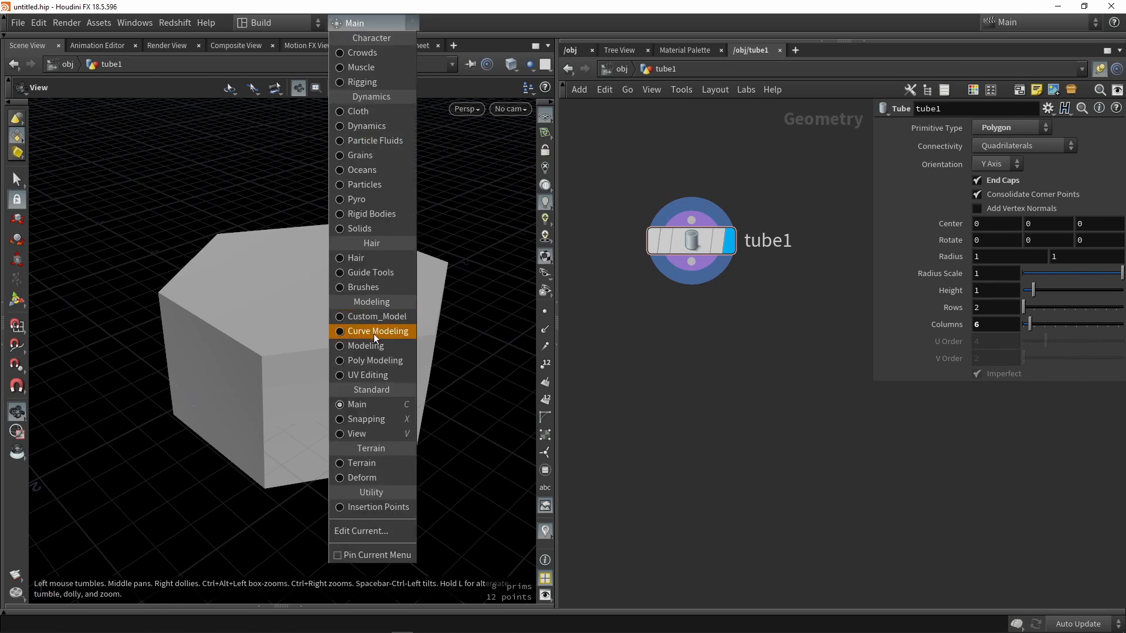
{"action": "left_click", "coordinate": [375, 361]}
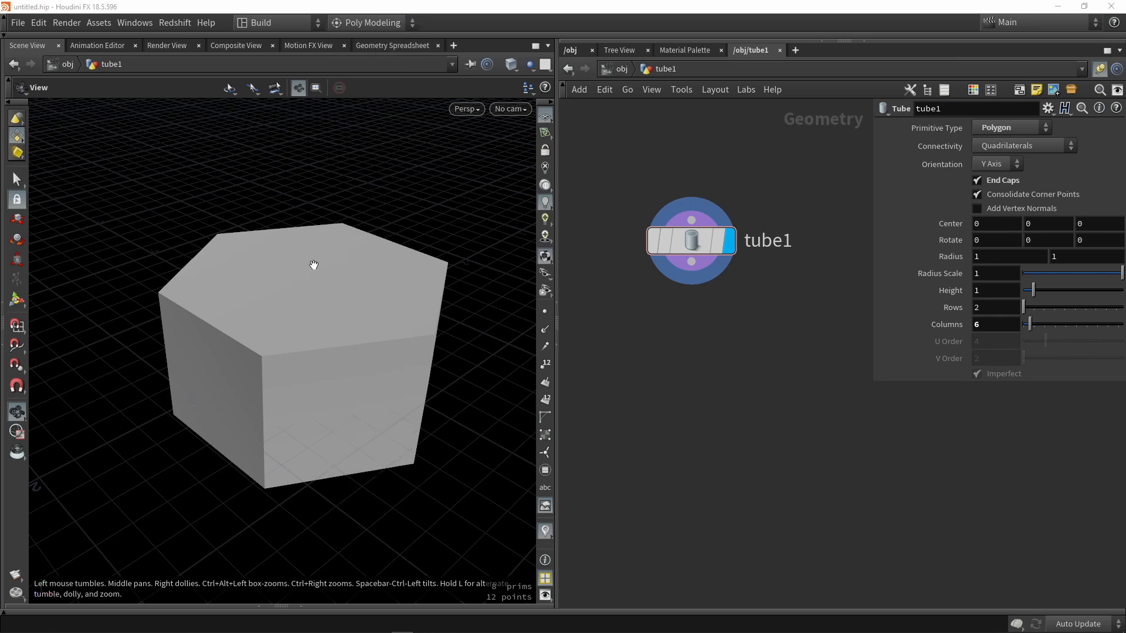
{"action": "key", "text": "c"}
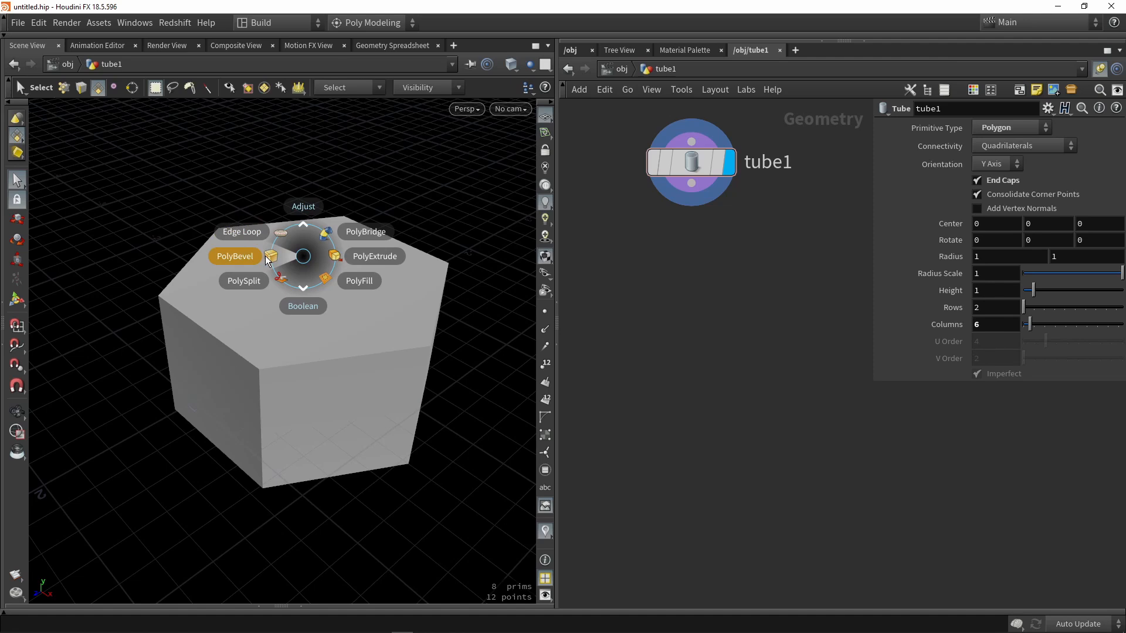
{"action": "left_click", "coordinate": [300, 256]}
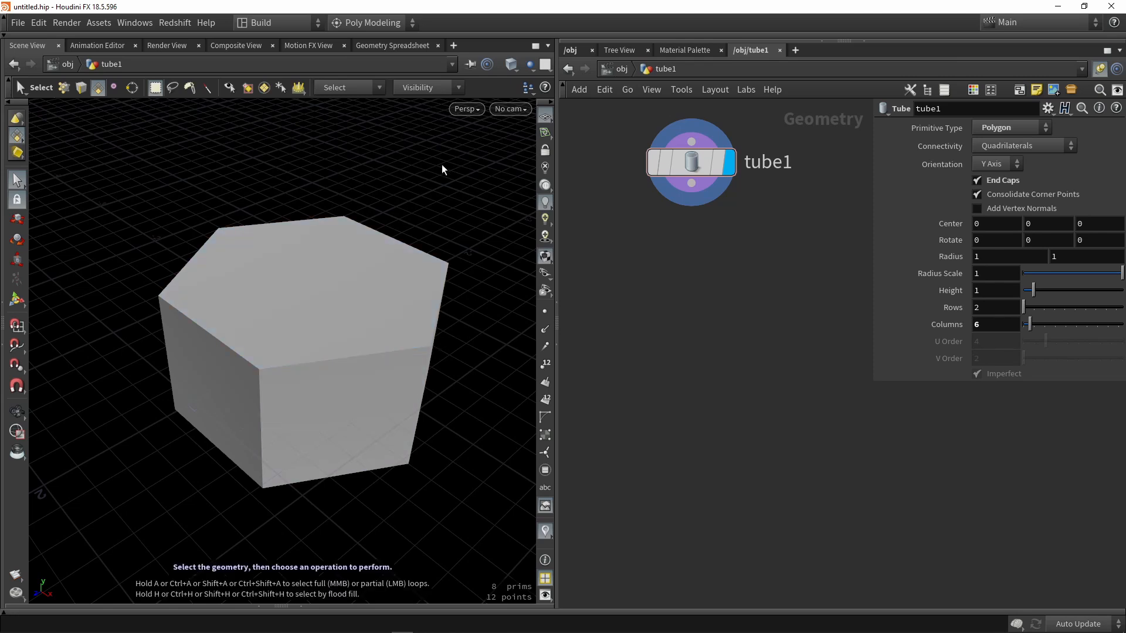
- Select the edge loop around the hexagon's top face, apply a PolyBevel to it and show the bevel node's parameters
{"action": "key", "text": "3"}
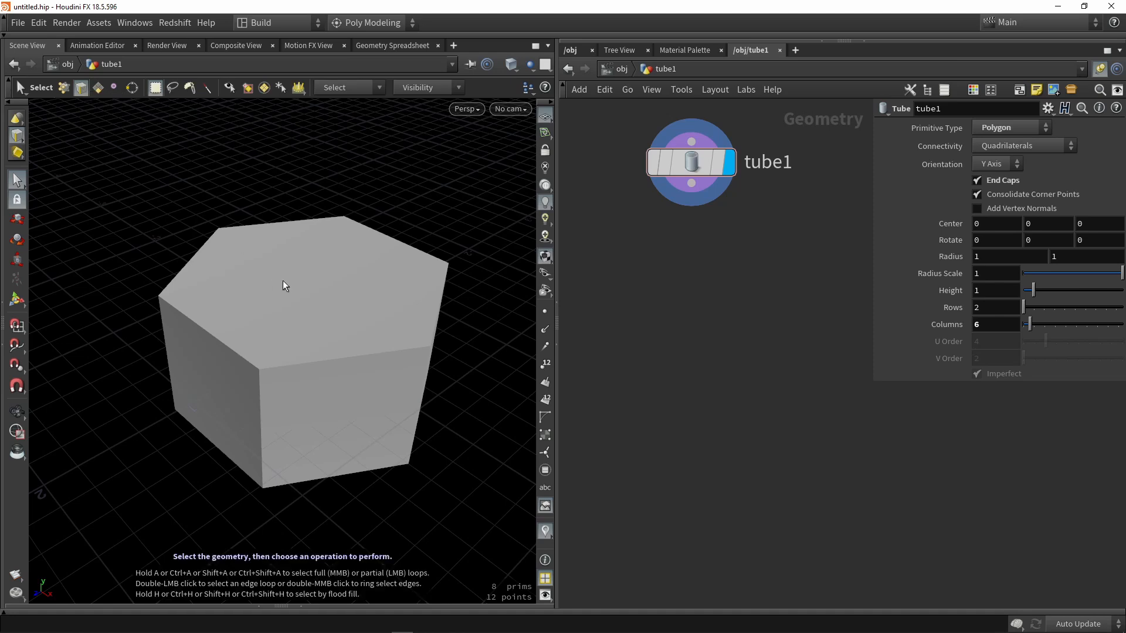
{"action": "double_click", "coordinate": [352, 356]}
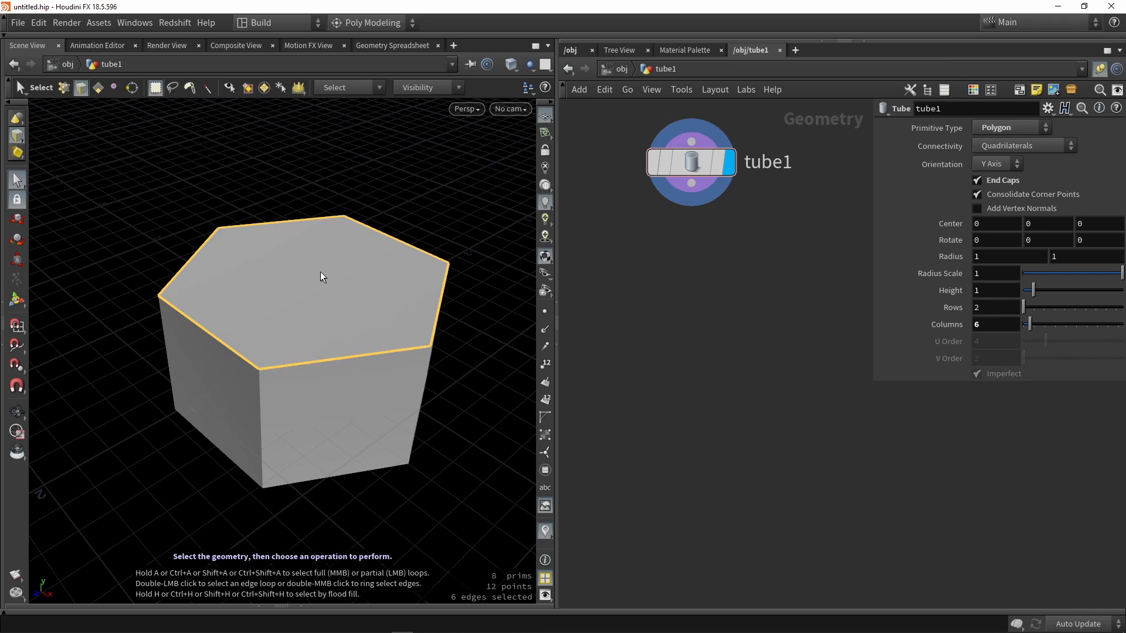
{"action": "key", "text": "c"}
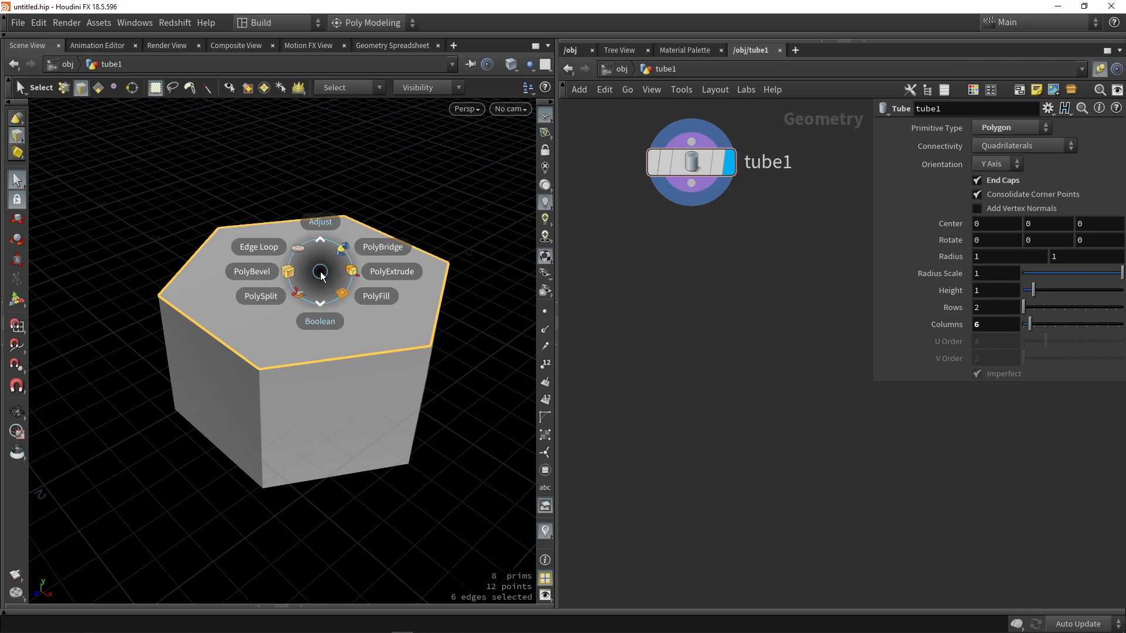
{"action": "left_click", "coordinate": [251, 272]}
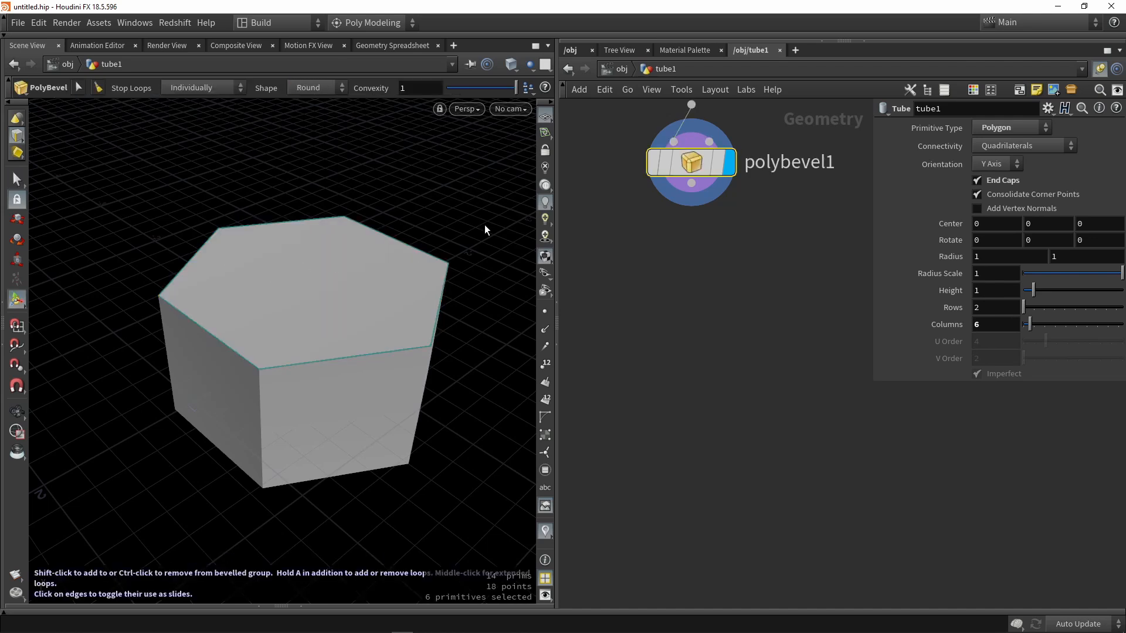
{"action": "left_click", "coordinate": [693, 164]}
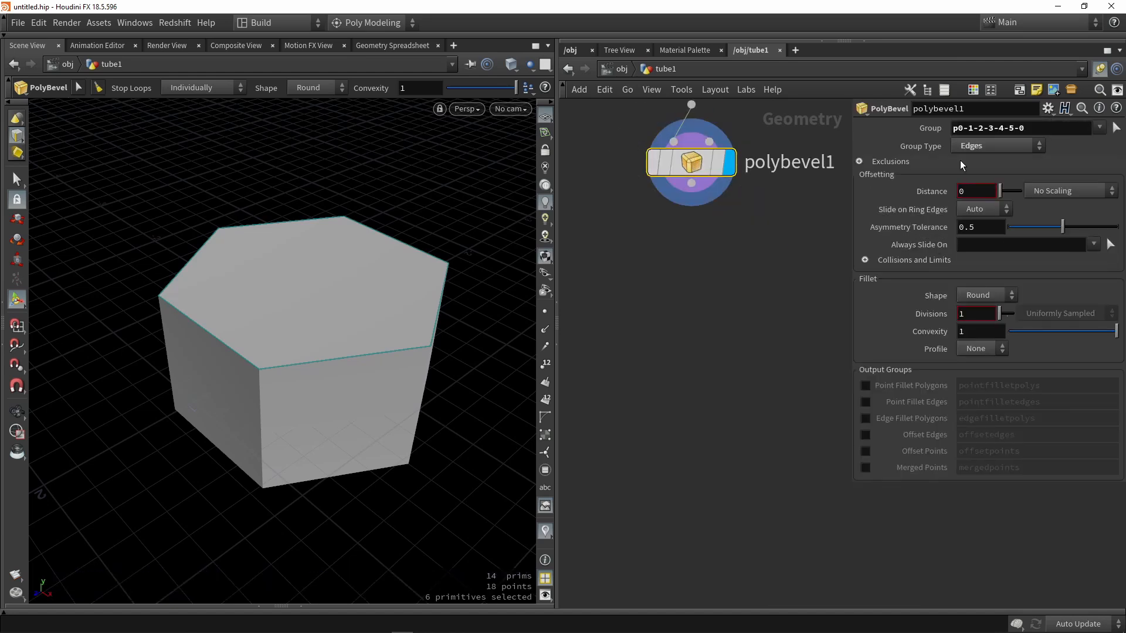
- Examine the edge group assigned to the PolyBevel and the node's connection to the tube in the network
{"action": "left_click_drag", "start_coordinate": [1025, 129], "coordinate": [946, 129]}
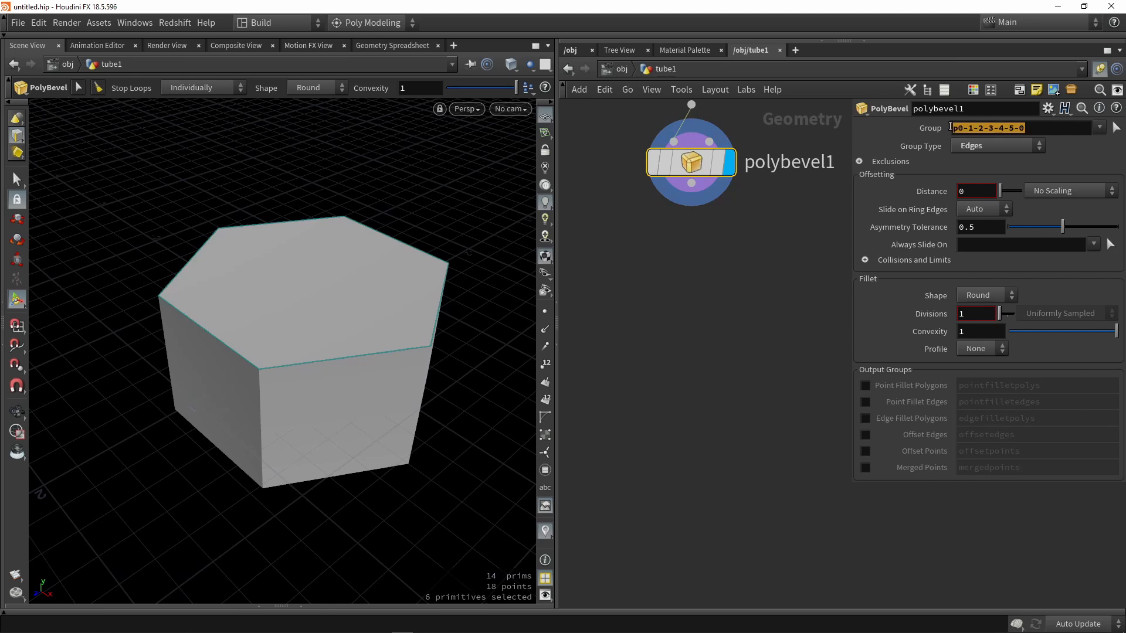
{"action": "left_click", "coordinate": [797, 234]}
{"action": "left_click_drag", "start_coordinate": [1026, 129], "coordinate": [932, 132]}
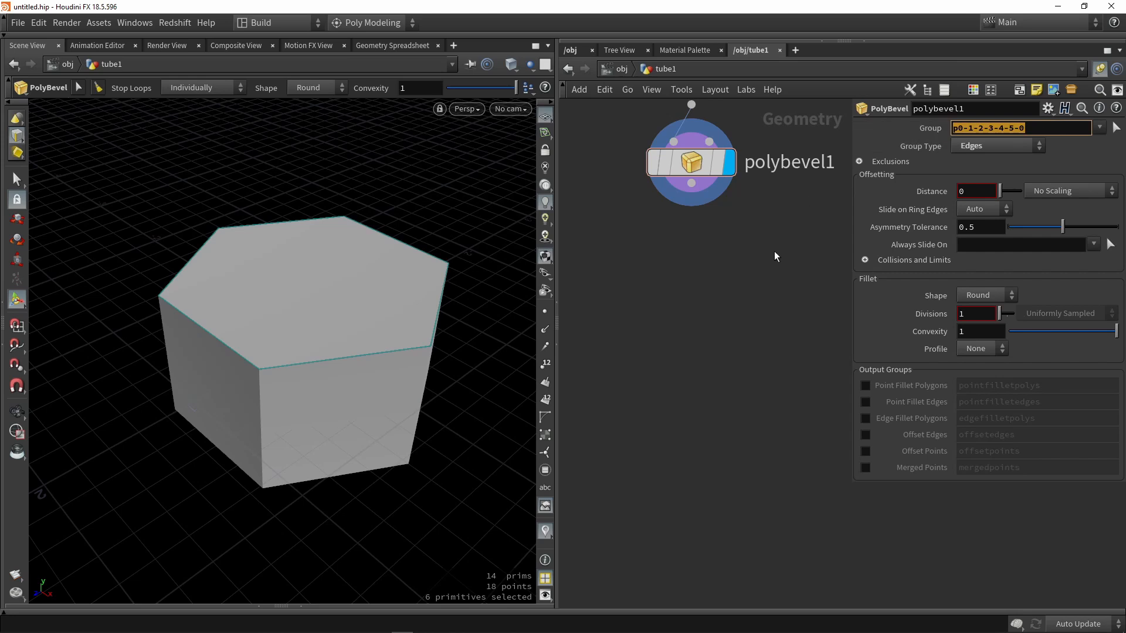
{"action": "left_click", "coordinate": [1059, 128]}
{"action": "left_click_drag", "start_coordinate": [1060, 128], "coordinate": [935, 128]}
{"action": "left_click", "coordinate": [769, 267]}
{"action": "middle_click_drag", "start_coordinate": [751, 303], "coordinate": [727, 434]}
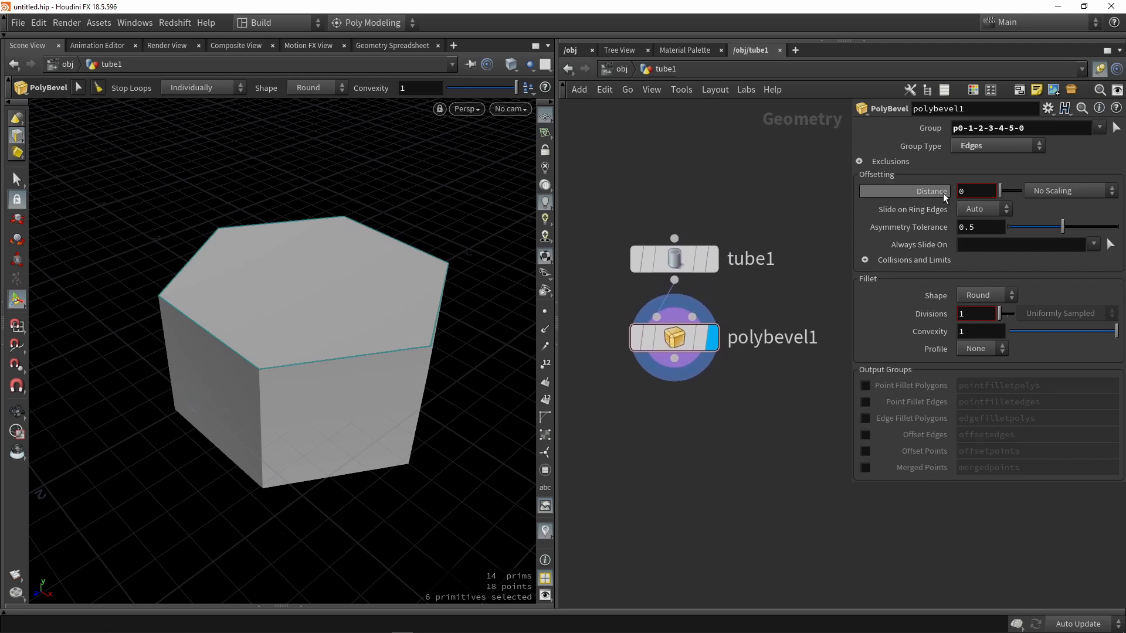
- Set the PolyBevel distance to about 0.232 and its fillet divisions to 9, checking the rounded edge in wireframe and shaded display
{"action": "left_click_drag", "start_coordinate": [1003, 197], "coordinate": [1004, 197]}
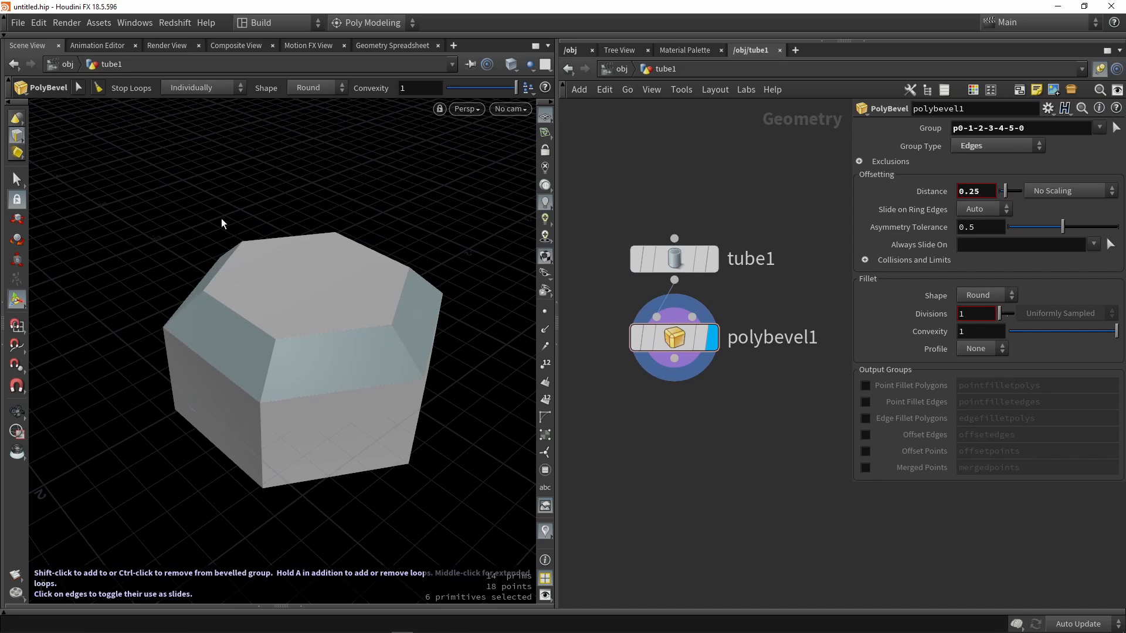
{"action": "mouse_move", "coordinate": [233, 196]}
{"action": "middle_mouse_down"}
{"action": "mouse_move", "coordinate": [275, 193]}
{"action": "mouse_move", "coordinate": [200, 202]}
{"action": "mouse_move", "coordinate": [353, 187]}
{"action": "mouse_move", "coordinate": [213, 204]}
{"action": "mouse_move", "coordinate": [230, 202]}
{"action": "middle_mouse_up"}
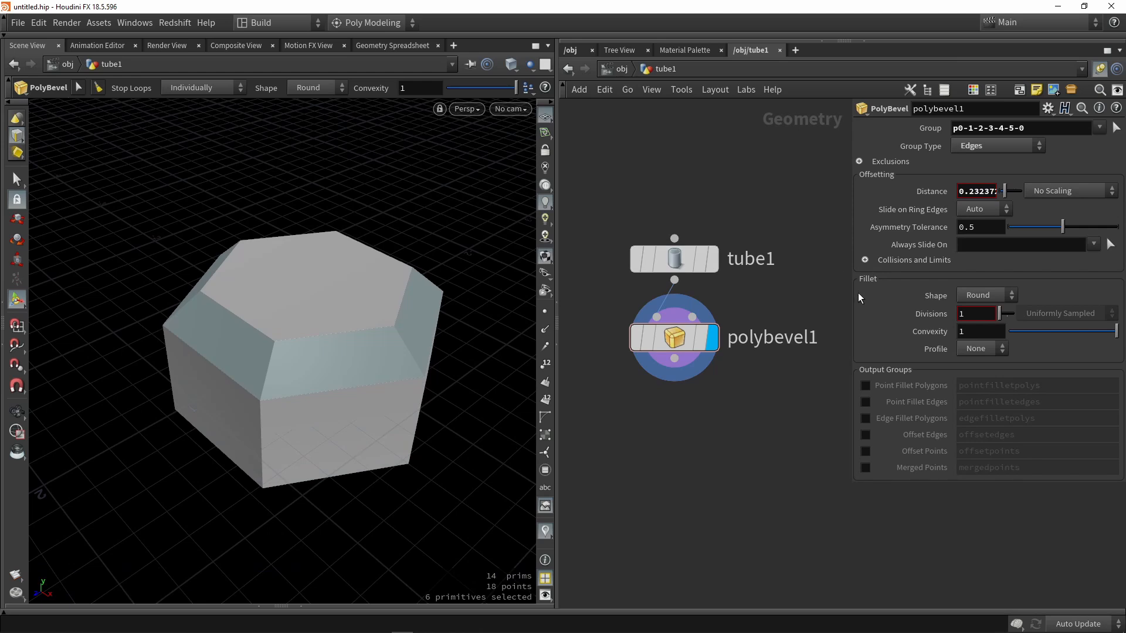
{"action": "left_click_drag", "start_coordinate": [854, 293], "coordinate": [792, 293]}
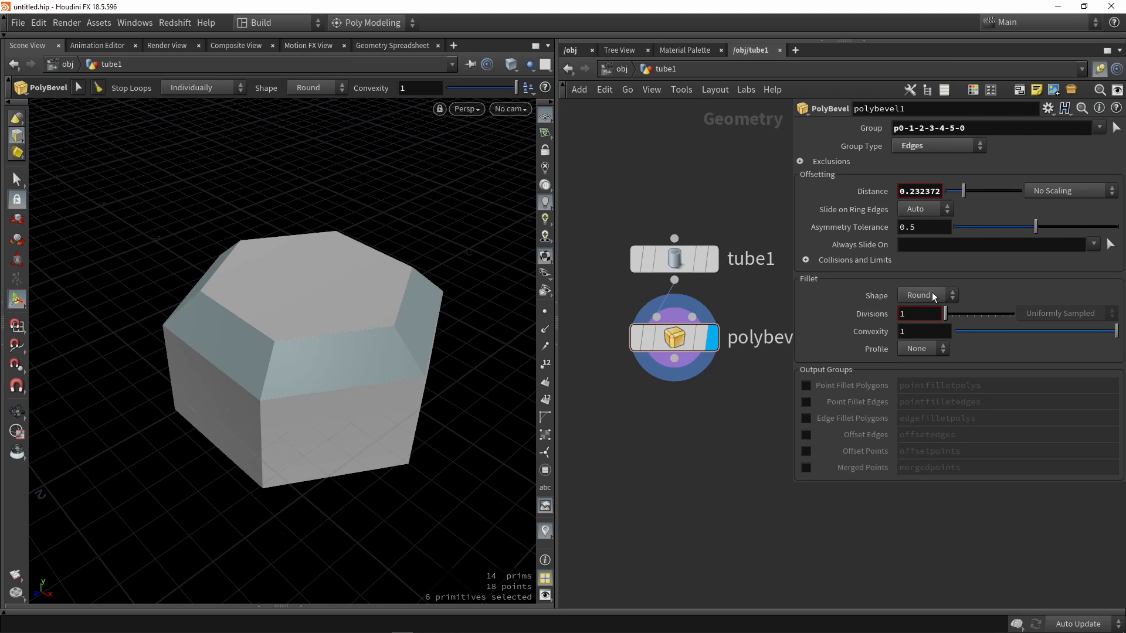
{"action": "left_click_drag", "start_coordinate": [947, 312], "coordinate": [962, 311]}
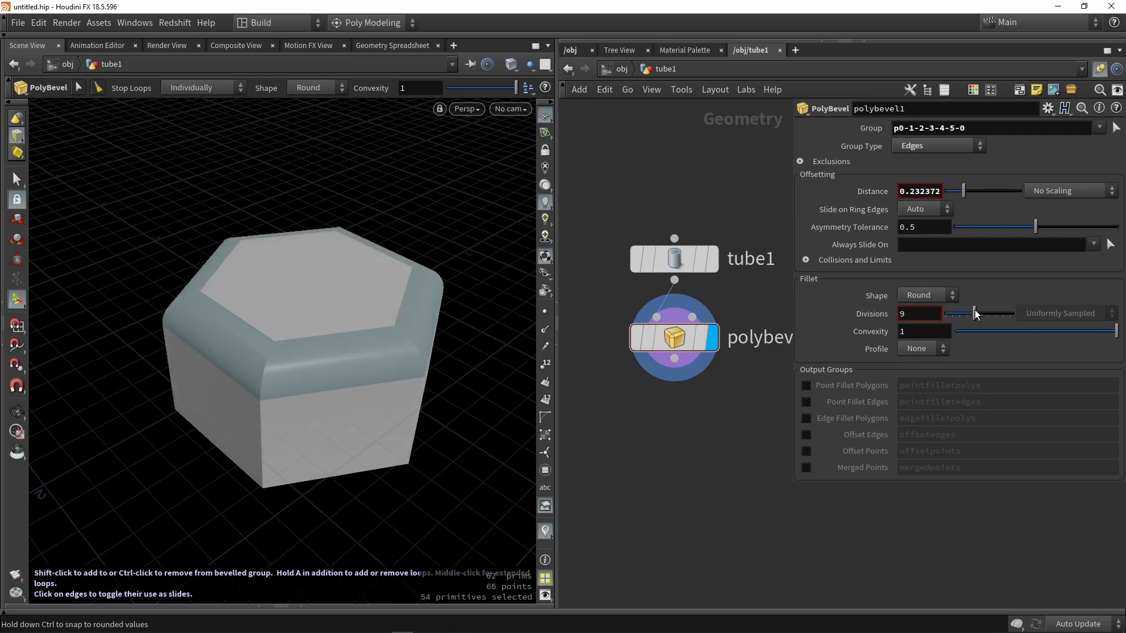
{"action": "key", "text": "w"}
{"action": "key", "text": "Escape"}
{"action": "mouse_move", "coordinate": [339, 322]}
{"action": "left_mouse_down"}
{"action": "mouse_move", "coordinate": [326, 392]}
{"action": "mouse_move", "coordinate": [352, 281]}
{"action": "mouse_move", "coordinate": [317, 366]}
{"action": "left_mouse_up"}
{"action": "key", "text": "Return"}
{"action": "key", "text": "w"}
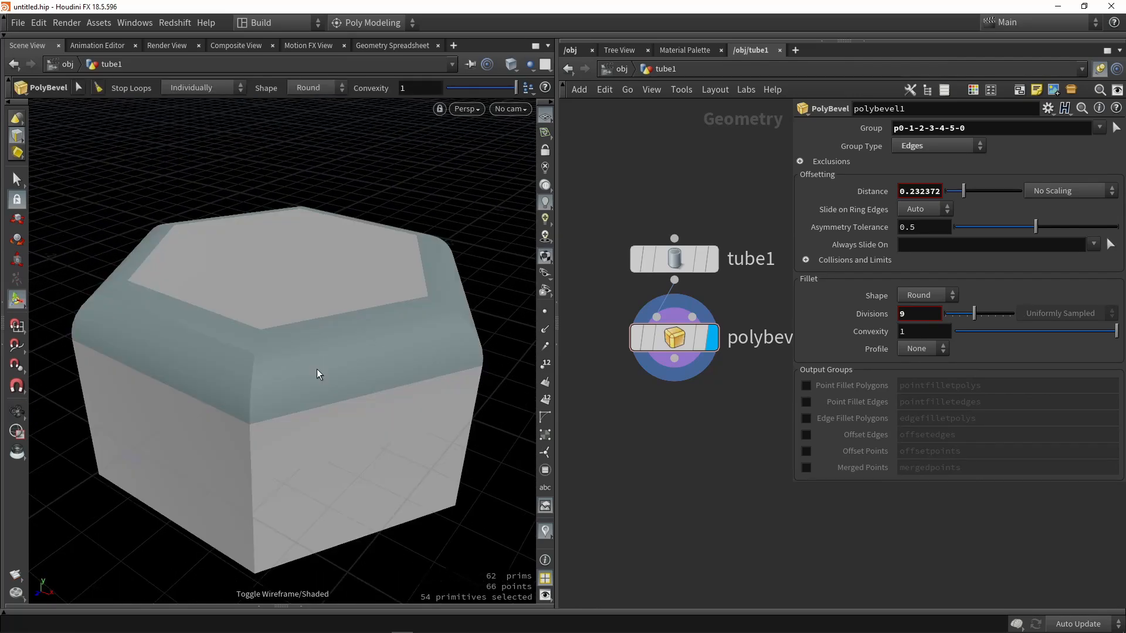
- Set the fillet profile to Ramp, expand its profile controls and add three points to the ramp, with the second one dipping slightly
{"action": "left_click", "coordinate": [934, 351]}
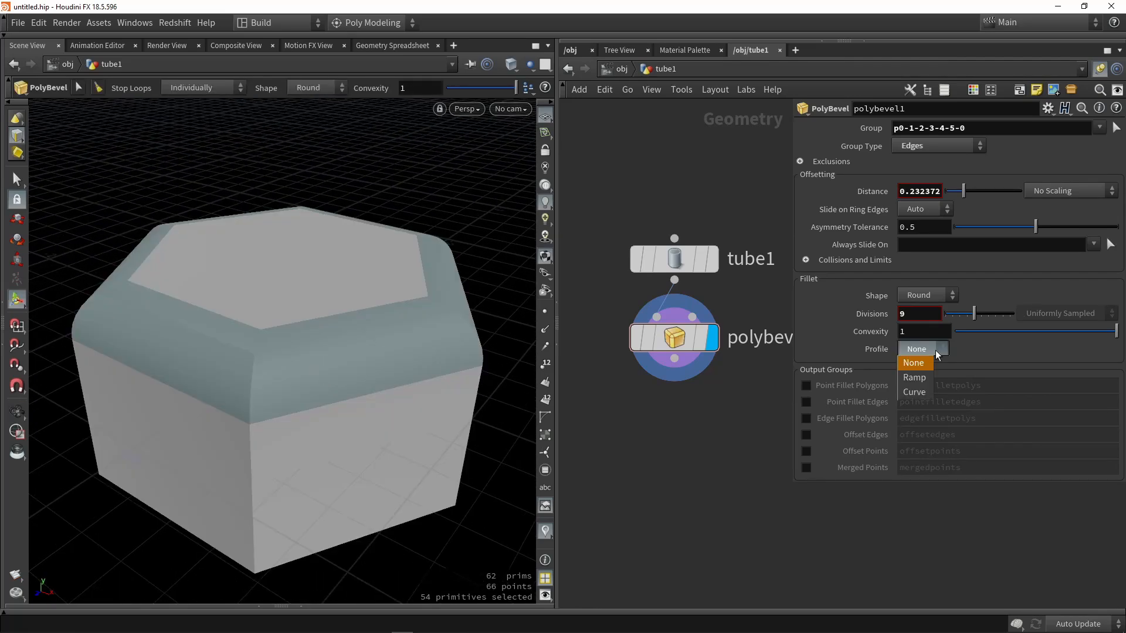
{"action": "left_click", "coordinate": [925, 378]}
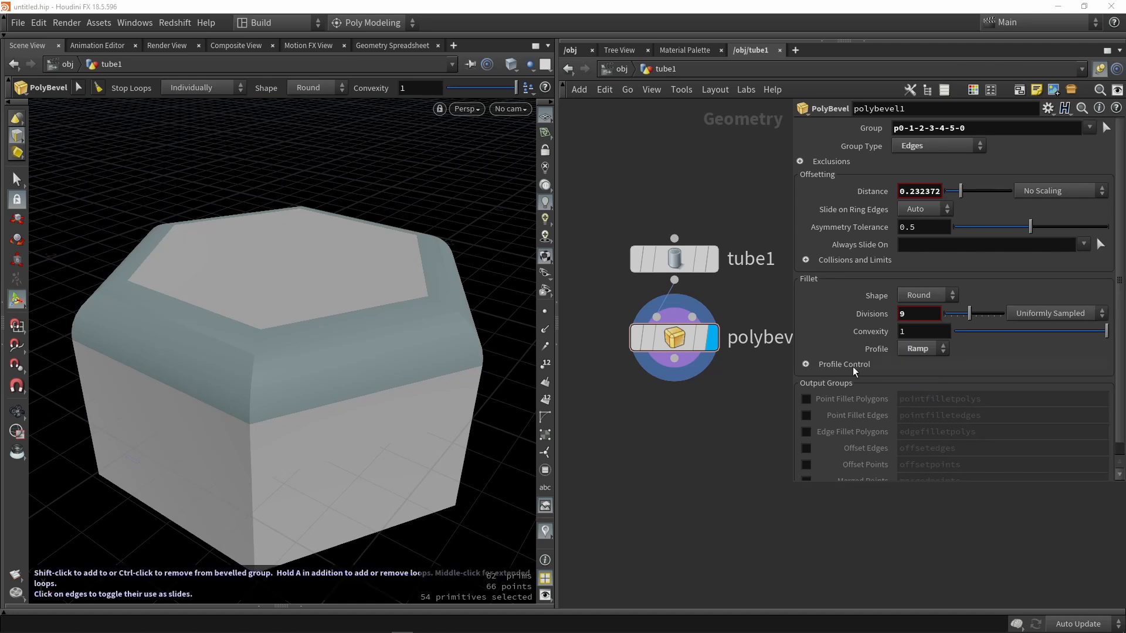
{"action": "left_click", "coordinate": [806, 364]}
{"action": "scroll", "coordinate": [832, 378], "scroll_direction": "down", "scroll_amount": 3}
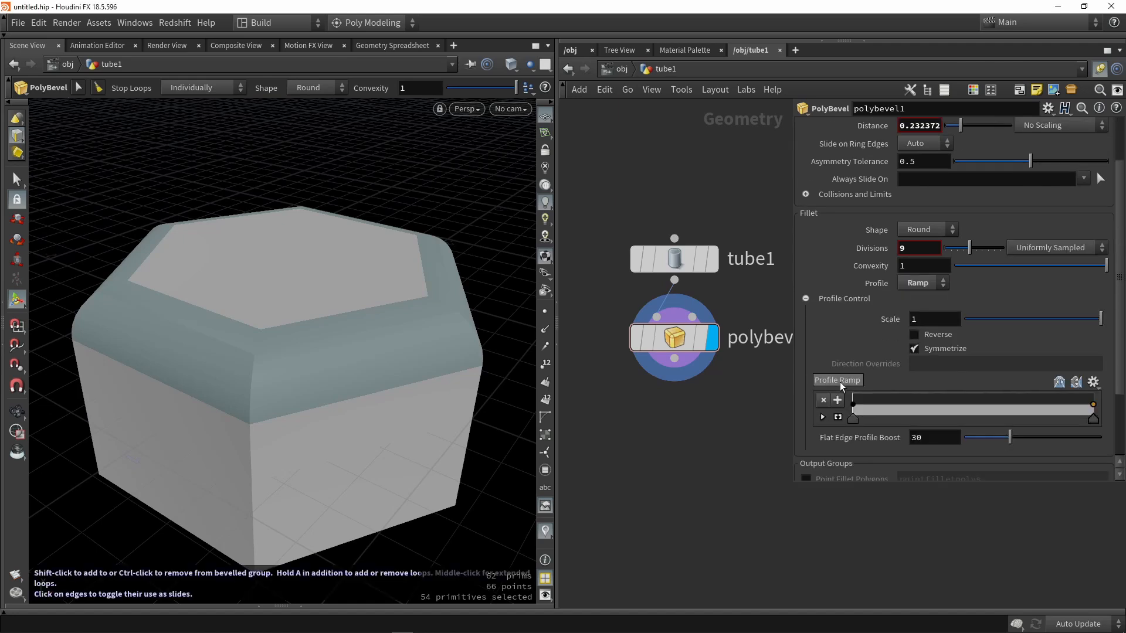
{"action": "left_click_drag", "start_coordinate": [909, 404], "coordinate": [922, 402]}
{"action": "left_click_drag", "start_coordinate": [997, 403], "coordinate": [1004, 405]}
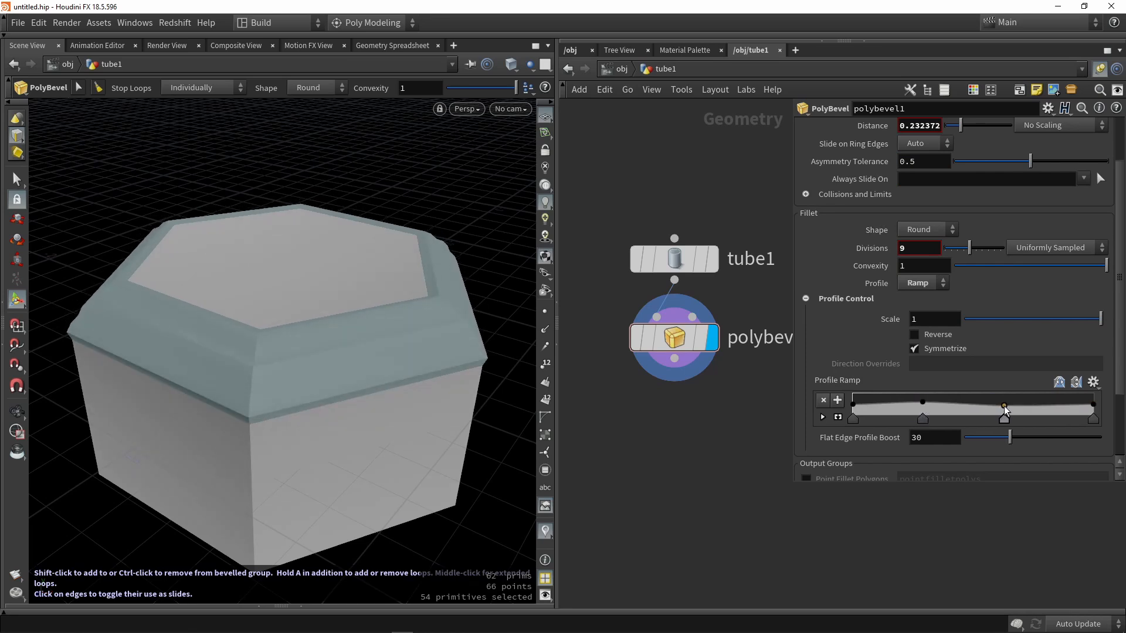
{"action": "left_click", "coordinate": [1047, 404]}
- Examine the ramp-shaped bevel around the hexagon's rim from several angles in wireframe and shaded display
{"action": "key", "text": "Escape"}
{"action": "left_click_drag", "start_coordinate": [367, 299], "coordinate": [196, 270]}
{"action": "key", "text": "Return"}
{"action": "key", "text": "w"}
{"action": "key", "text": "w"}
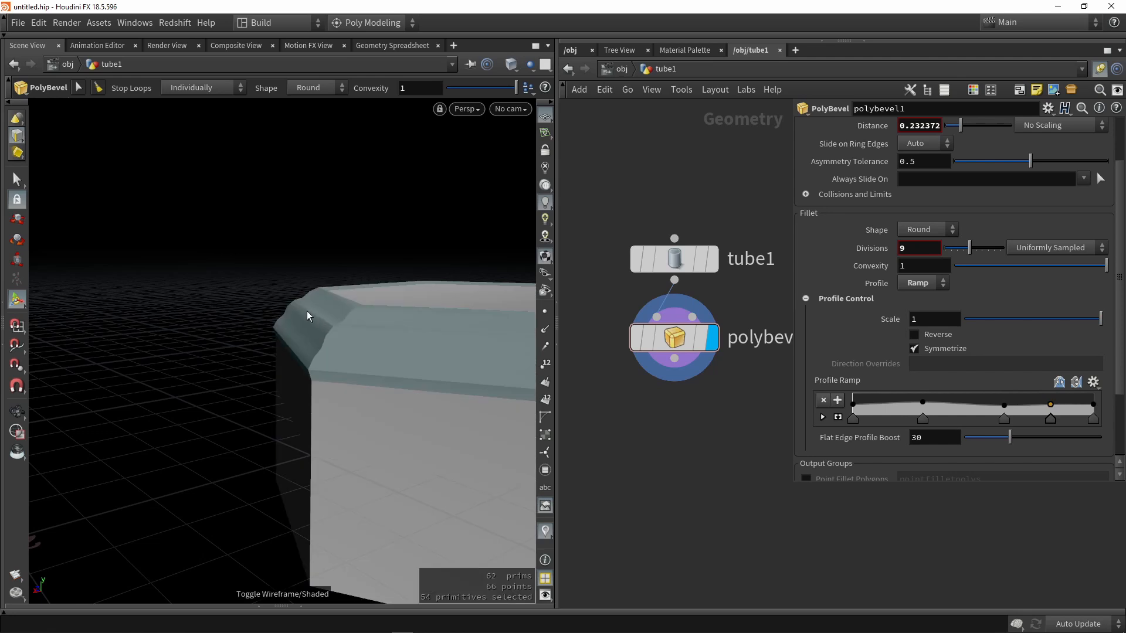
{"action": "key", "text": "Escape"}
{"action": "mouse_move", "coordinate": [307, 311]}
{"action": "left_mouse_down"}
{"action": "mouse_move", "coordinate": [372, 322]}
{"action": "mouse_move", "coordinate": [322, 319]}
{"action": "mouse_move", "coordinate": [336, 333]}
{"action": "left_mouse_up"}
{"action": "scroll", "coordinate": [337, 333], "scroll_direction": "up", "scroll_amount": 3}
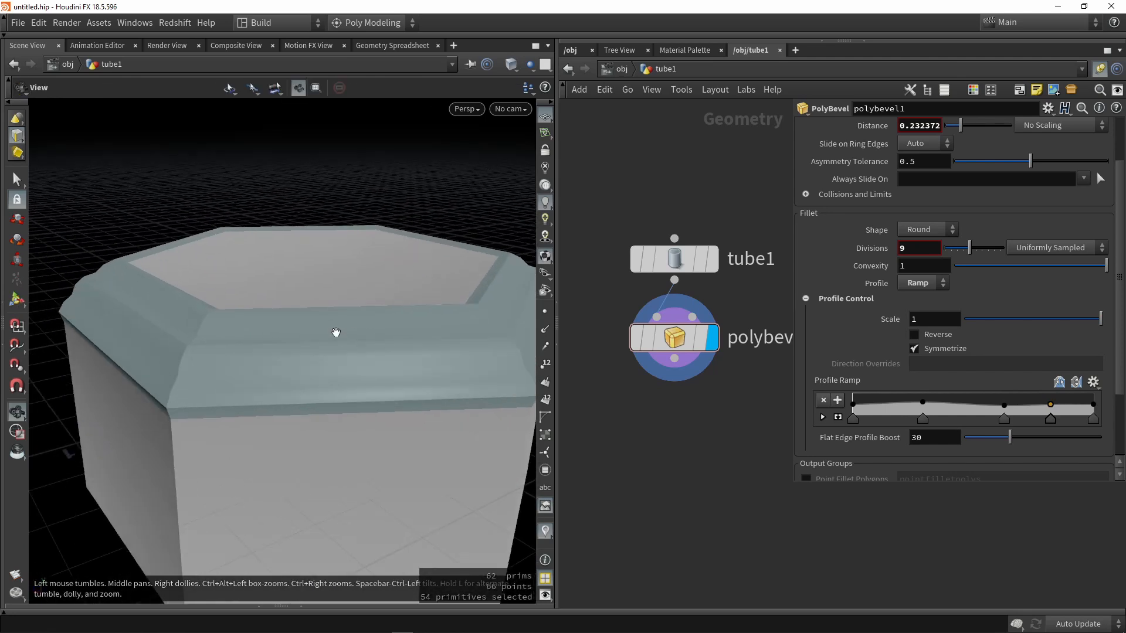
{"action": "key", "text": "Return"}
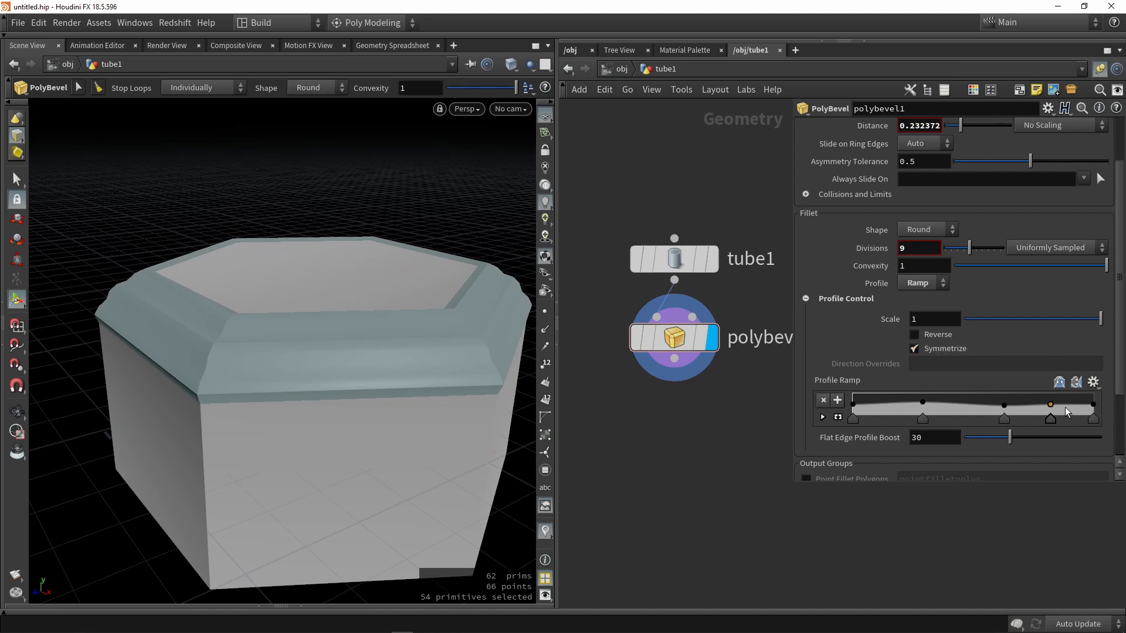
{"action": "key", "text": "Escape"}
{"action": "left_click_drag", "start_coordinate": [410, 339], "coordinate": [397, 307]}
{"action": "key", "text": "Return"}
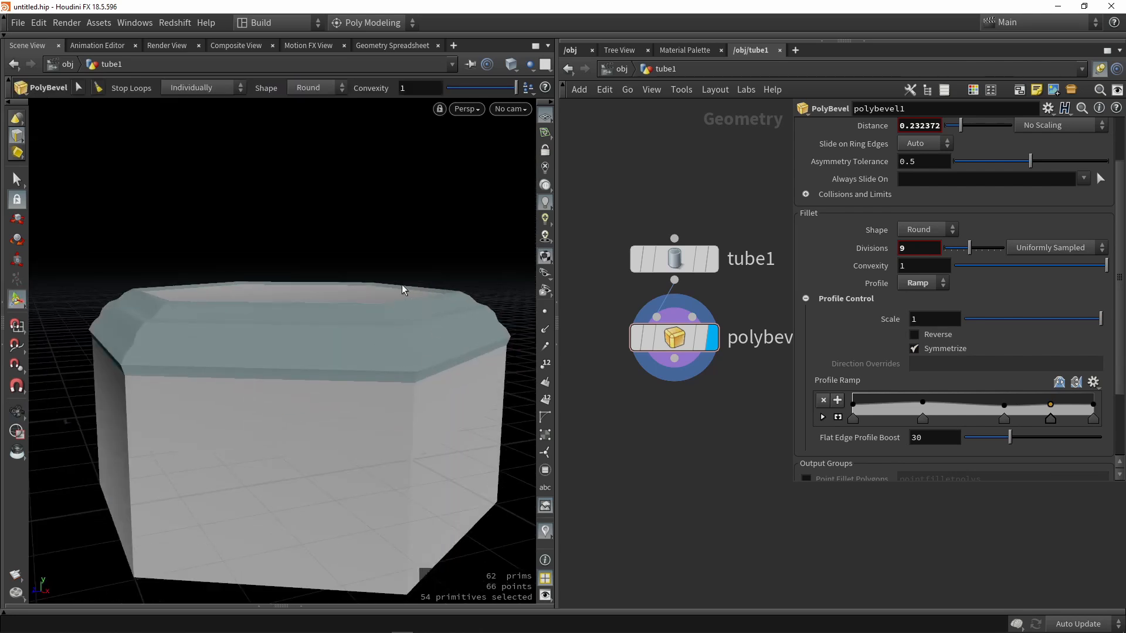
{"action": "key", "text": "w"}
{"action": "left_click_drag", "start_coordinate": [418, 315], "coordinate": [449, 372]}
{"action": "key", "text": "w"}
- Turn off Symmetrize for the bevel profile and inspect the rim from several angles
{"action": "left_click", "coordinate": [915, 348]}
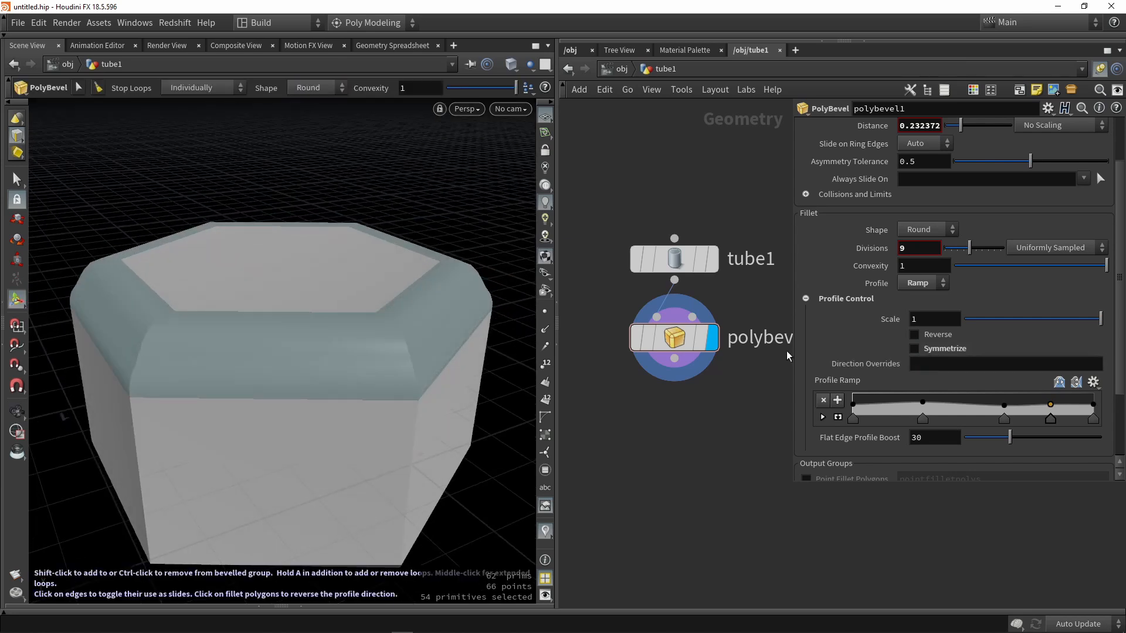
{"action": "left_click_drag", "start_coordinate": [405, 369], "coordinate": [396, 339], "text": "alt"}
{"action": "scroll", "coordinate": [459, 381], "scroll_direction": "up", "scroll_amount": 2}
{"action": "left_click_drag", "start_coordinate": [424, 374], "coordinate": [376, 362], "text": "alt"}
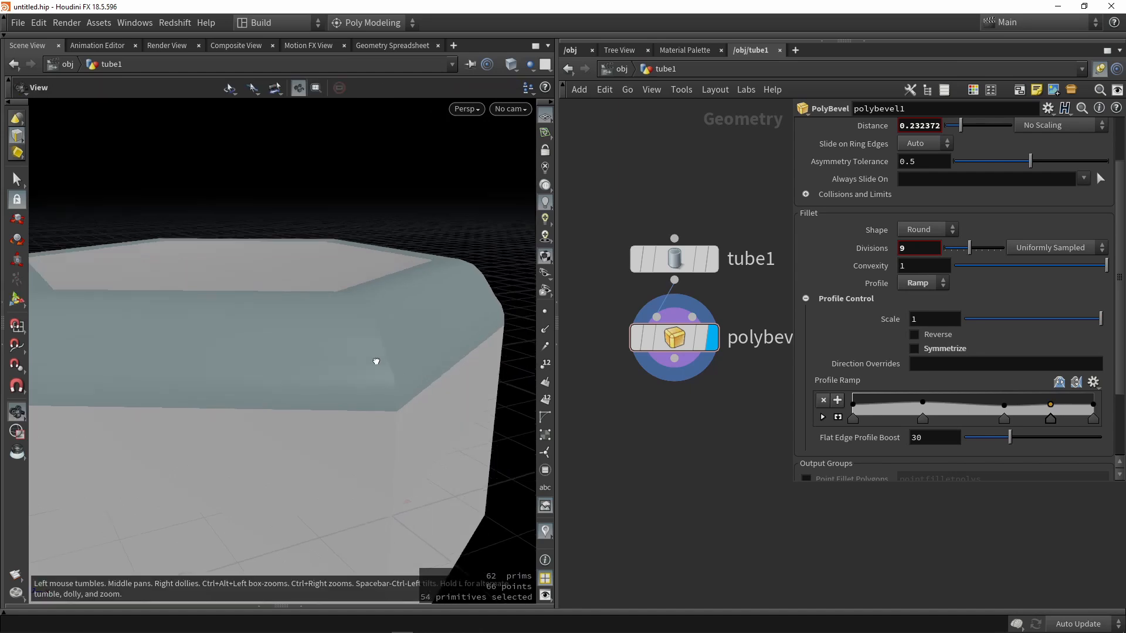
{"action": "right_click_drag", "start_coordinate": [376, 361], "coordinate": [273, 311], "text": "alt"}
{"action": "left_click_drag", "start_coordinate": [274, 311], "coordinate": [337, 367], "text": "alt"}
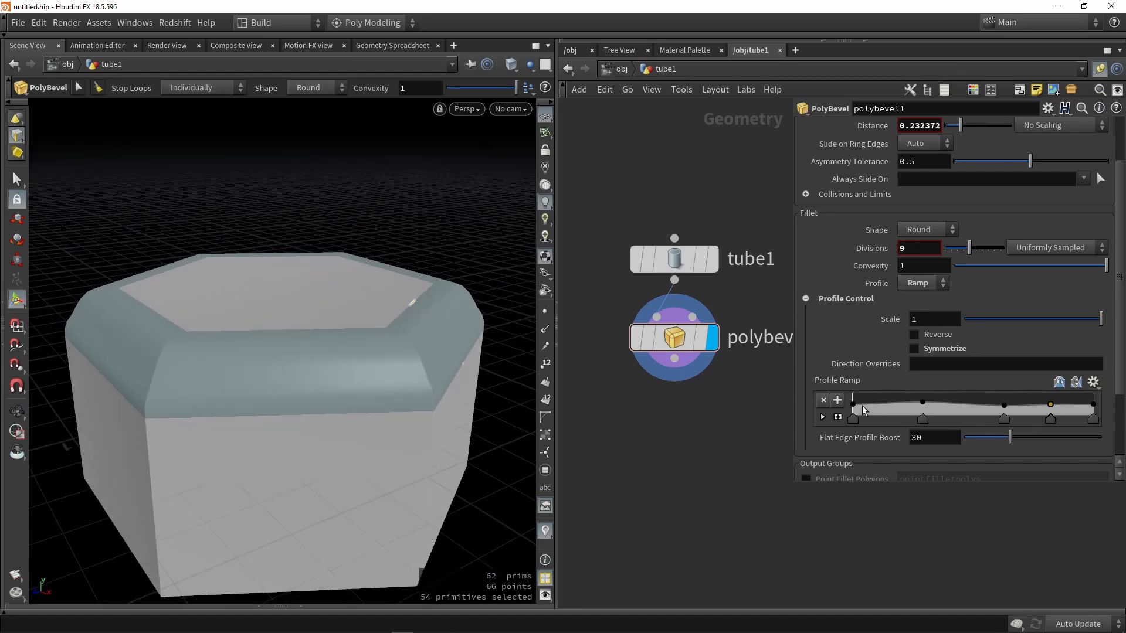
- Reshape the profile ramp by raising its end point and shifting the inner points toward the start, giving the bevel an overhanging lower lip
{"action": "left_click_drag", "start_coordinate": [853, 404], "coordinate": [853, 409]}
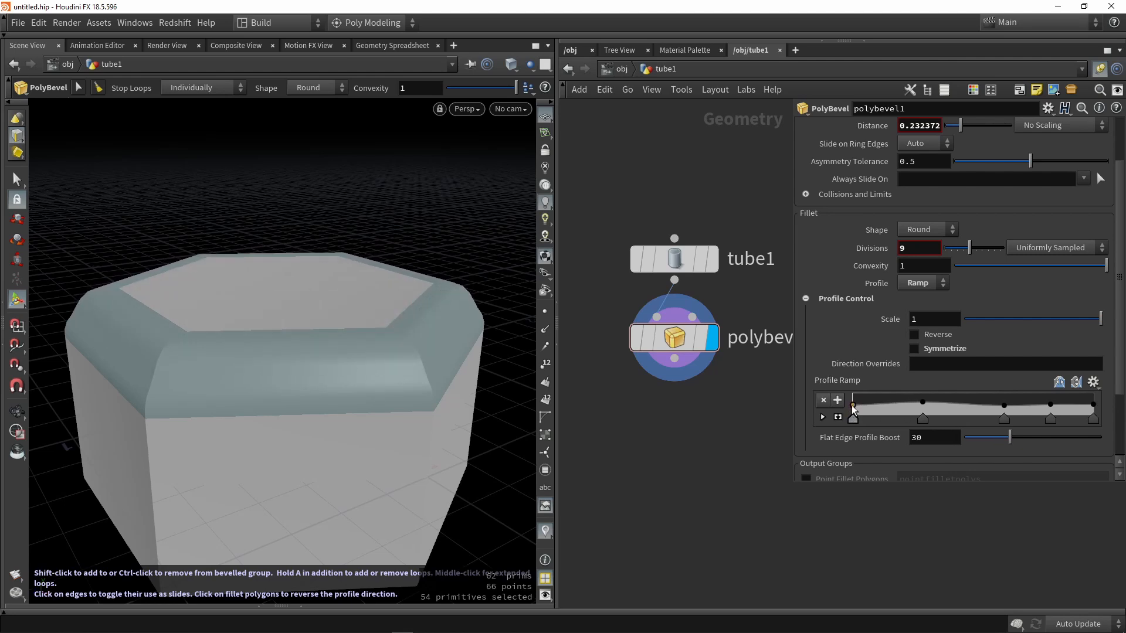
{"action": "left_click_drag", "start_coordinate": [1093, 404], "coordinate": [979, 418]}
{"action": "left_click_drag", "start_coordinate": [1050, 418], "coordinate": [1036, 401]}
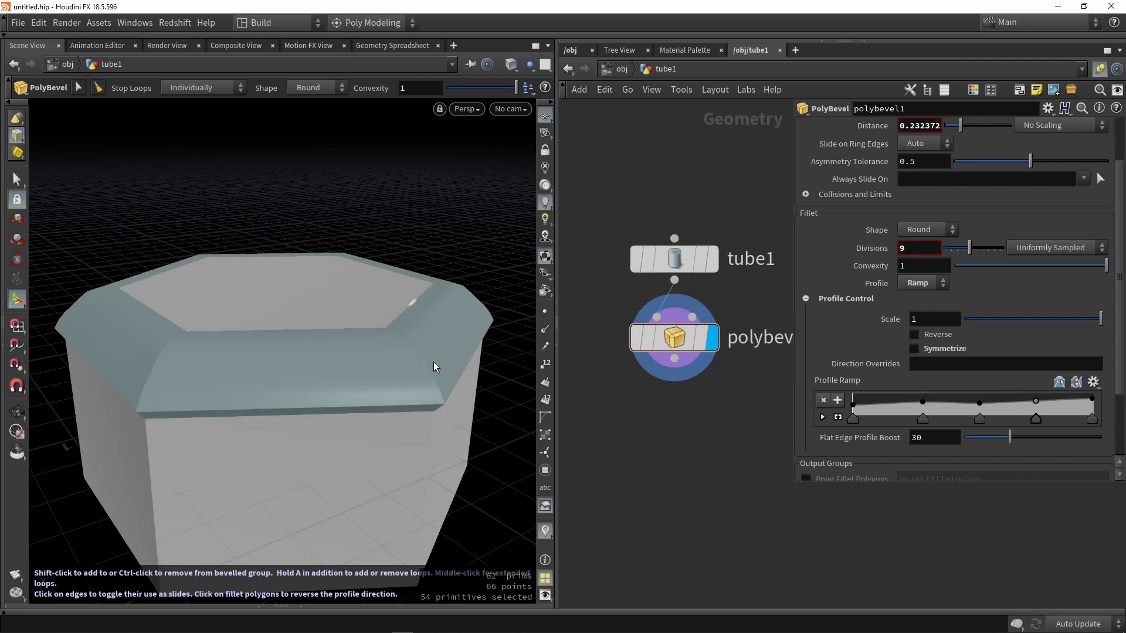
{"action": "left_click_drag", "start_coordinate": [434, 362], "coordinate": [377, 336], "text": "alt"}
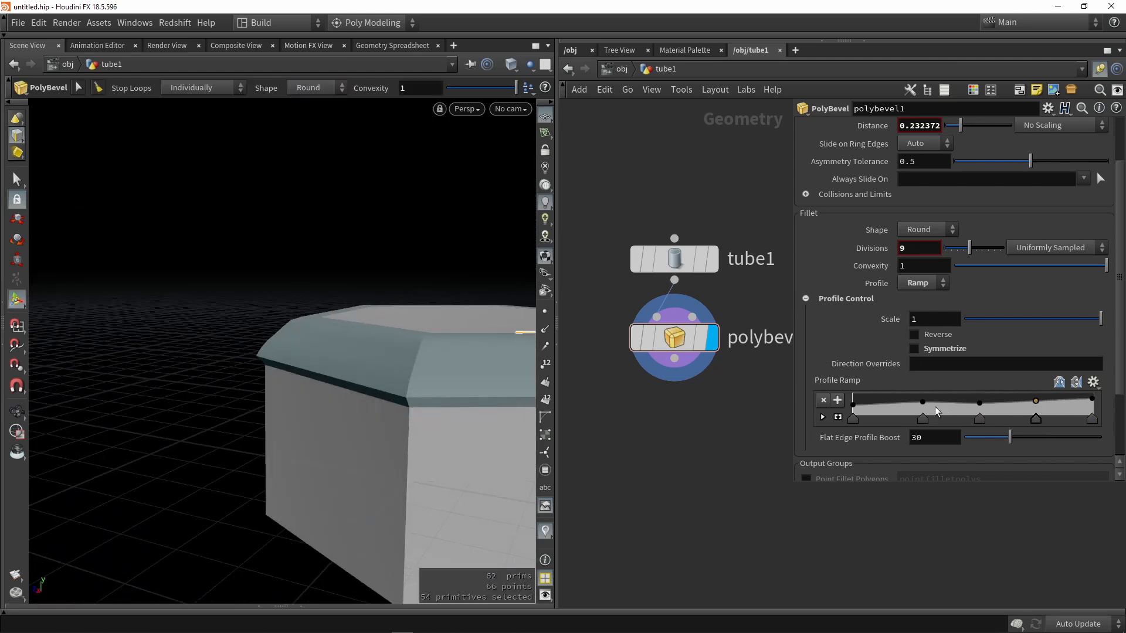
{"action": "left_click_drag", "start_coordinate": [923, 402], "coordinate": [925, 404]}
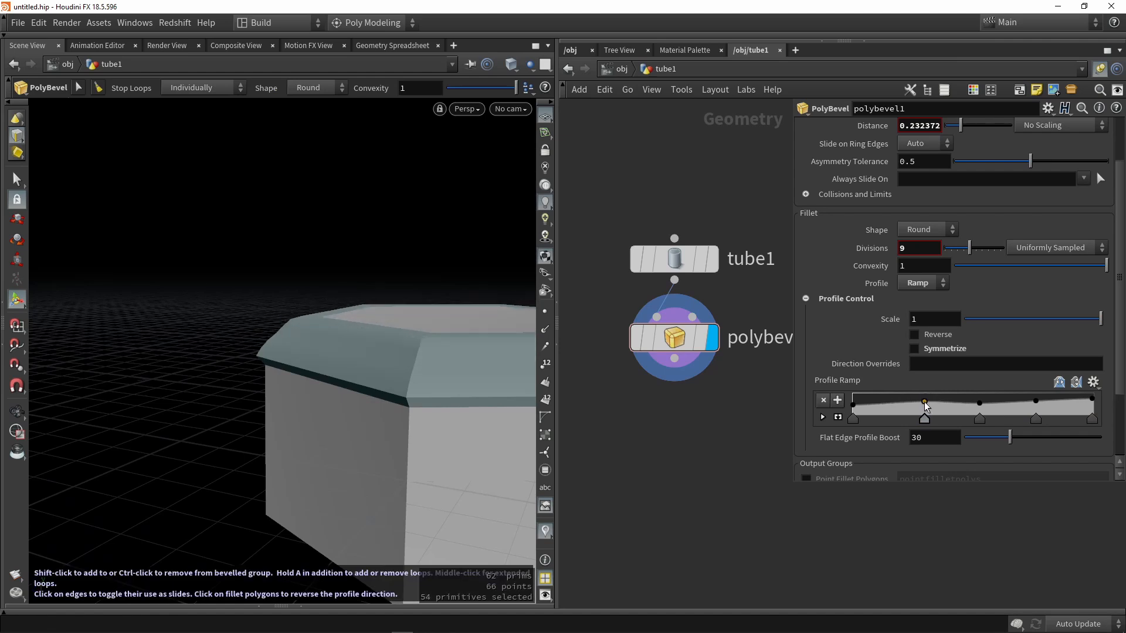
{"action": "key", "text": "Escape"}
{"action": "left_click_drag", "start_coordinate": [329, 364], "coordinate": [229, 339]}
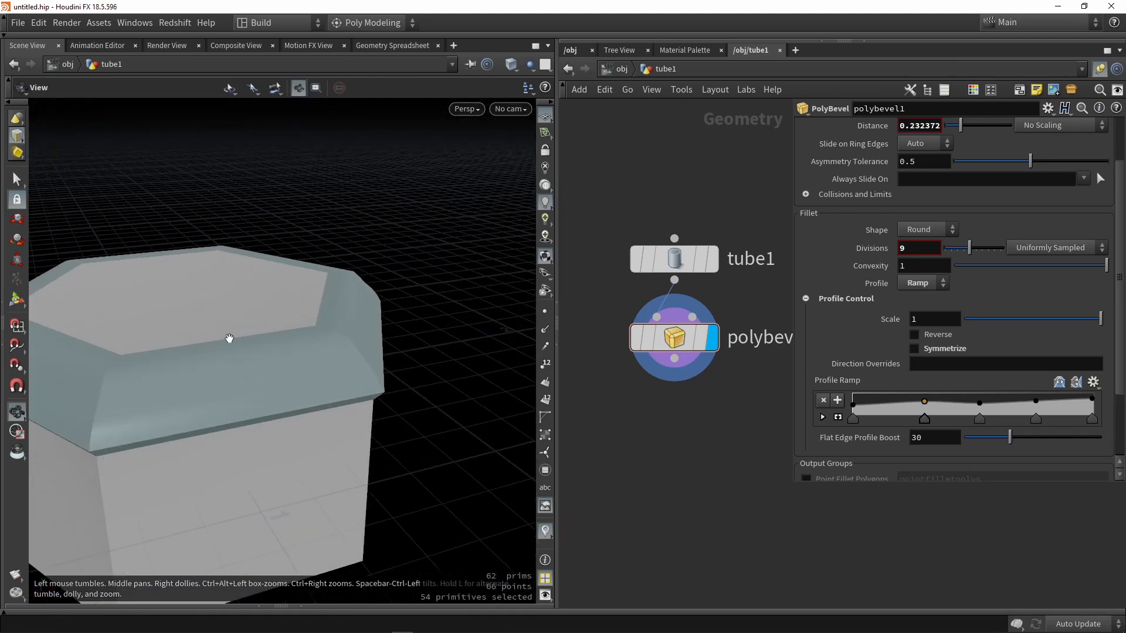
- Reduce the PolyBevel's fillet divisions to 5 and check the simplified bevel in wireframe and shaded display
{"action": "key", "text": "Return"}
{"action": "key", "text": "w"}
{"action": "left_click_drag", "start_coordinate": [969, 249], "coordinate": [956, 250]}
{"action": "key", "text": "w"}
{"action": "key", "text": "Escape"}
{"action": "left_click_drag", "start_coordinate": [427, 286], "coordinate": [276, 294]}
{"action": "key", "text": "Return"}
- Raise the middle and last points of the profile ramp to widen the bevel's overhanging lip, and inspect the rim
{"action": "mouse_move", "coordinate": [1092, 398]}
{"action": "left_mouse_down"}
{"action": "mouse_move", "coordinate": [1096, 409]}
{"action": "mouse_move", "coordinate": [1095, 395]}
{"action": "mouse_move", "coordinate": [1052, 407]}
{"action": "mouse_move", "coordinate": [1042, 394]}
{"action": "mouse_move", "coordinate": [977, 403]}
{"action": "left_mouse_up"}
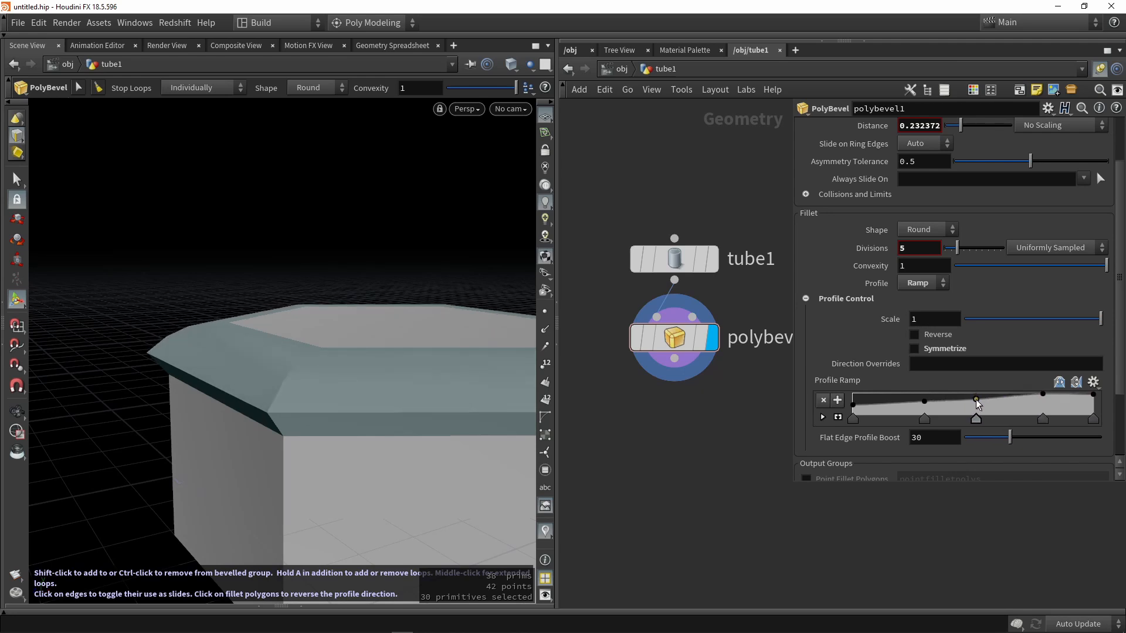
{"action": "left_click_drag", "start_coordinate": [347, 415], "coordinate": [238, 430], "text": "alt"}
{"action": "right_click_drag", "start_coordinate": [239, 430], "coordinate": [309, 375], "text": "alt"}
{"action": "left_click_drag", "start_coordinate": [309, 375], "coordinate": [306, 357], "text": "alt"}
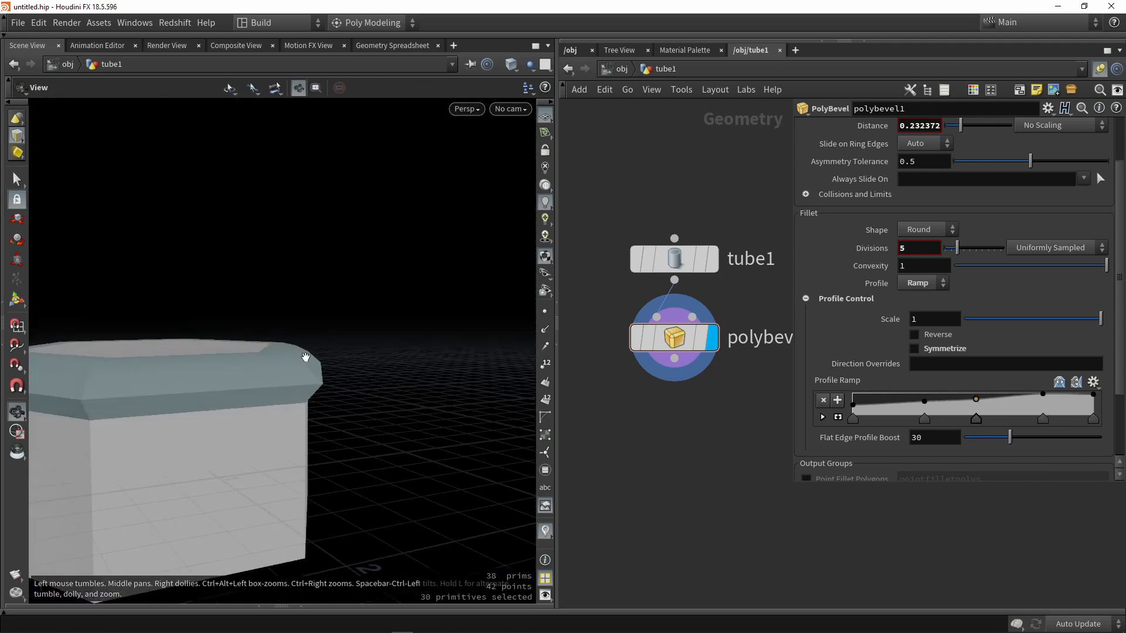
- Examine the hexagon's overhanging rim from several angles, checking it in wireframe and shaded display
{"action": "right_click_drag", "start_coordinate": [306, 357], "coordinate": [275, 351], "text": "alt"}
{"action": "mouse_move", "coordinate": [276, 351]}
{"action": "left_mouse_down", "text": "alt"}
{"action": "mouse_move", "coordinate": [264, 372]}
{"action": "mouse_move", "coordinate": [294, 364]}
{"action": "mouse_move", "coordinate": [269, 346]}
{"action": "left_mouse_up", "text": "alt"}
{"action": "right_click_drag", "start_coordinate": [270, 347], "coordinate": [317, 359], "text": "alt"}
{"action": "mouse_move", "coordinate": [317, 359]}
{"action": "left_mouse_down", "text": "alt"}
{"action": "mouse_move", "coordinate": [344, 319]}
{"action": "mouse_move", "coordinate": [329, 344]}
{"action": "left_mouse_up", "text": "alt"}
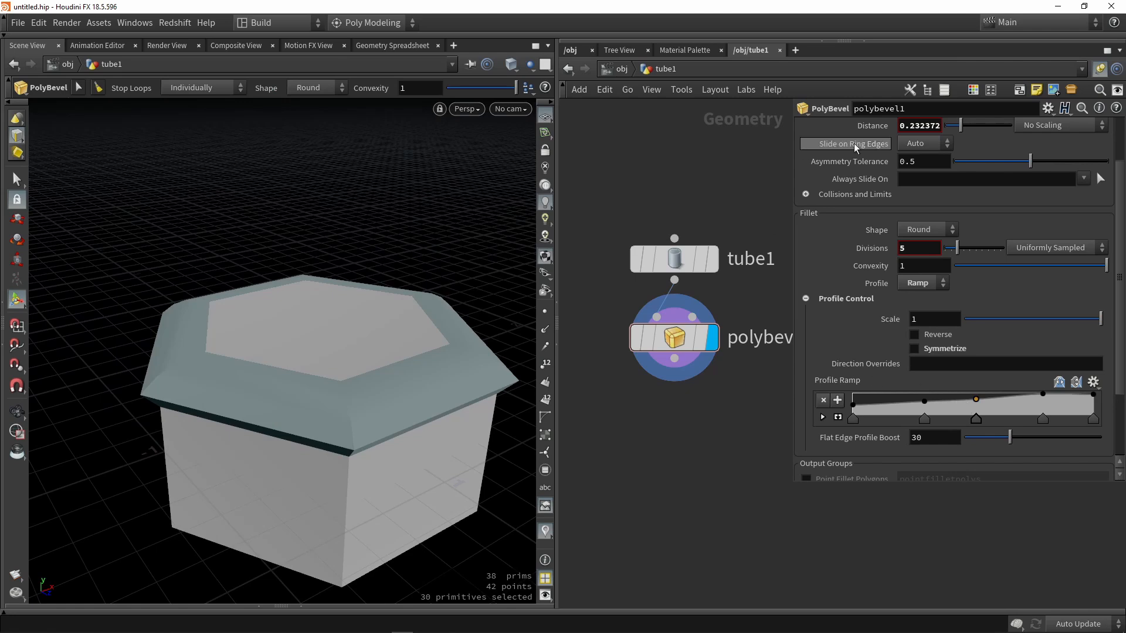
{"action": "left_click_drag", "start_coordinate": [350, 332], "coordinate": [375, 357], "text": "alt"}
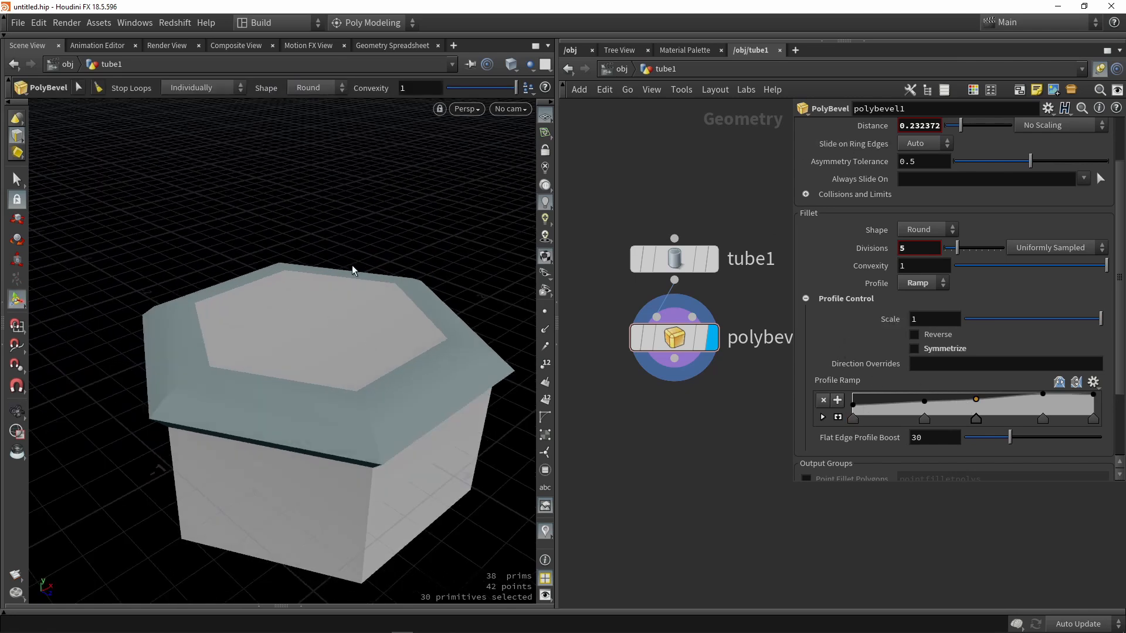
{"action": "key", "text": "w"}
{"action": "key", "text": "w"}
- Add a point near the profile ramp's start, try a lowered start for a recessed inner step, and raise the start points again
{"action": "left_click_drag", "start_coordinate": [853, 404], "coordinate": [929, 417]}
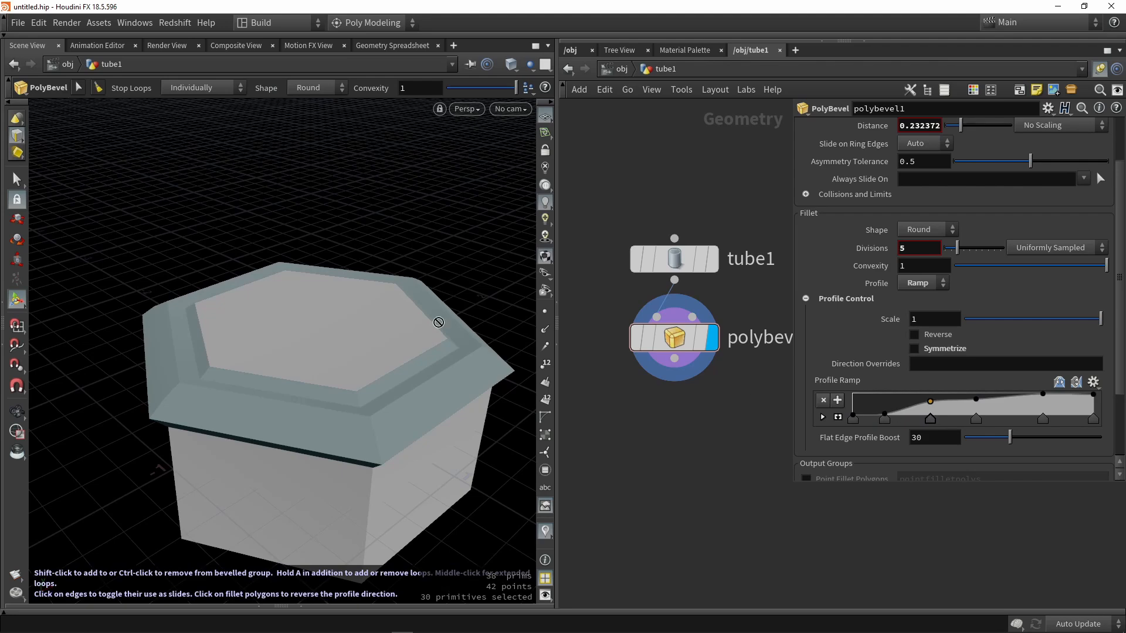
{"action": "left_click_drag", "start_coordinate": [438, 321], "coordinate": [259, 330], "text": "alt"}
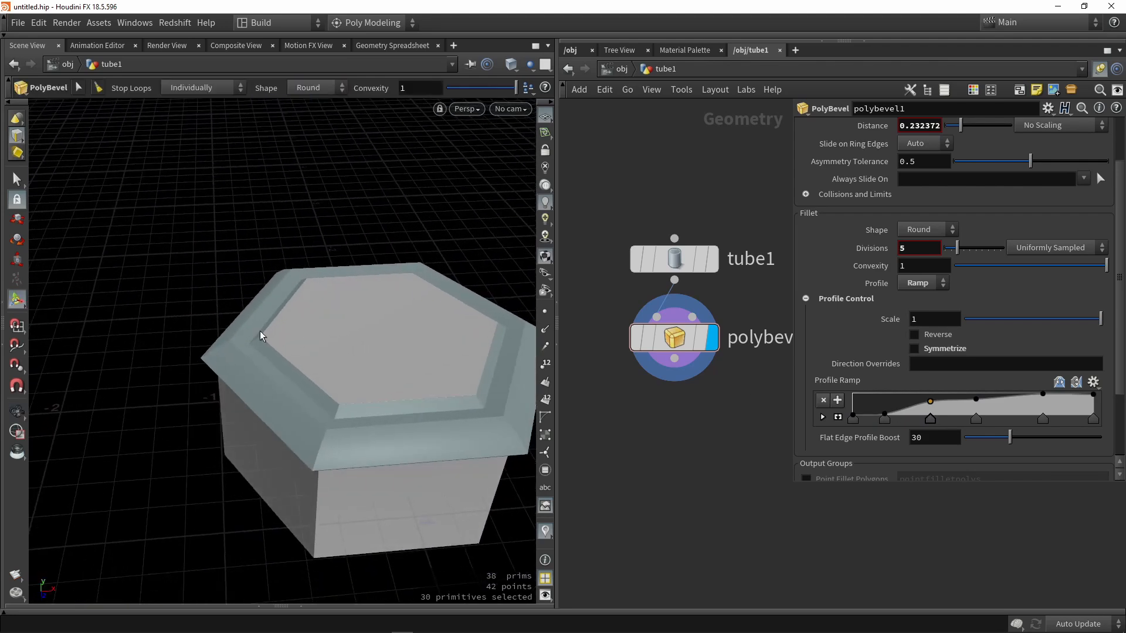
{"action": "left_click_drag", "start_coordinate": [445, 308], "coordinate": [352, 246], "text": "alt"}
{"action": "left_click_drag", "start_coordinate": [883, 414], "coordinate": [853, 405]}
{"action": "left_click_drag", "start_coordinate": [345, 307], "coordinate": [320, 300]}
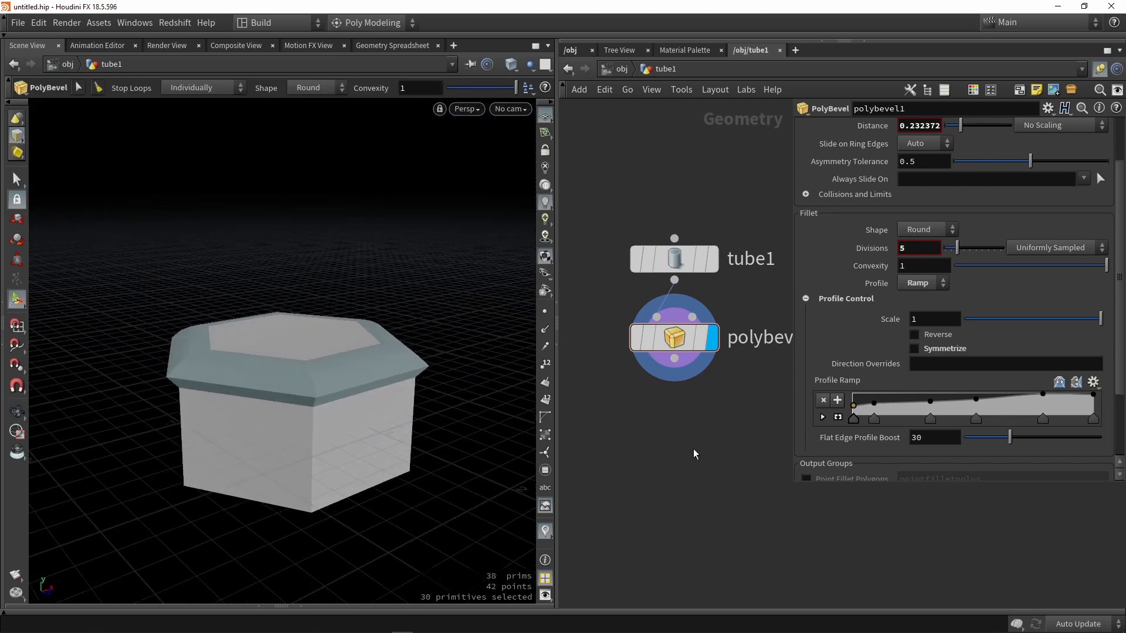
- Select the tube and PolyBevel nodes and start a new digital asset from the selection
{"action": "scroll", "coordinate": [694, 451], "scroll_direction": "down", "scroll_amount": 1}
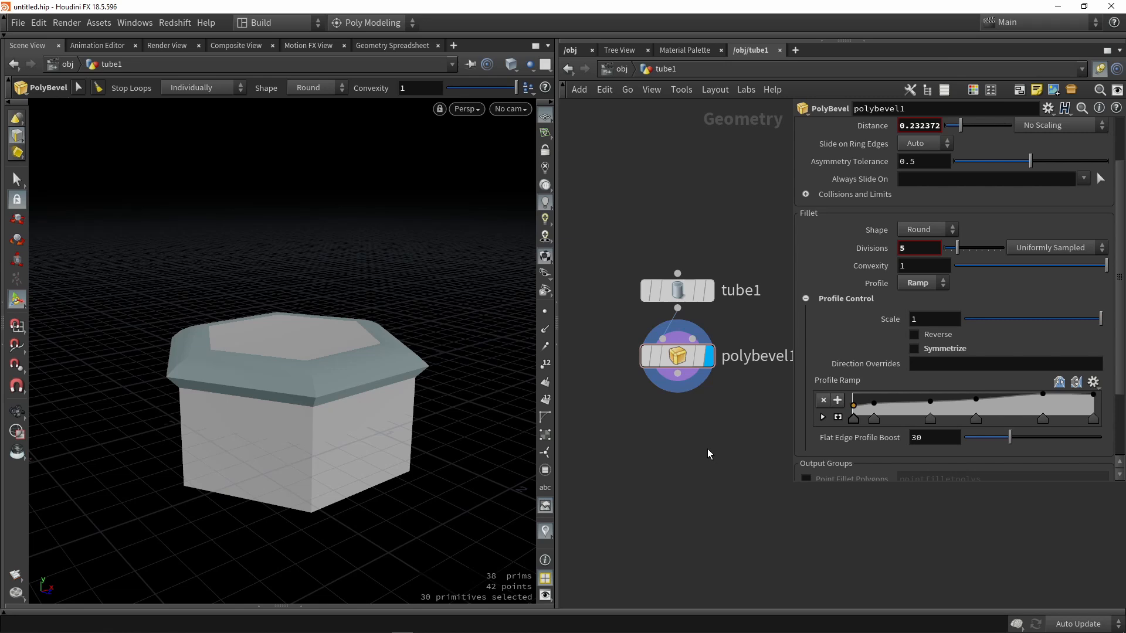
{"action": "left_click_drag", "start_coordinate": [707, 448], "coordinate": [566, 169]}
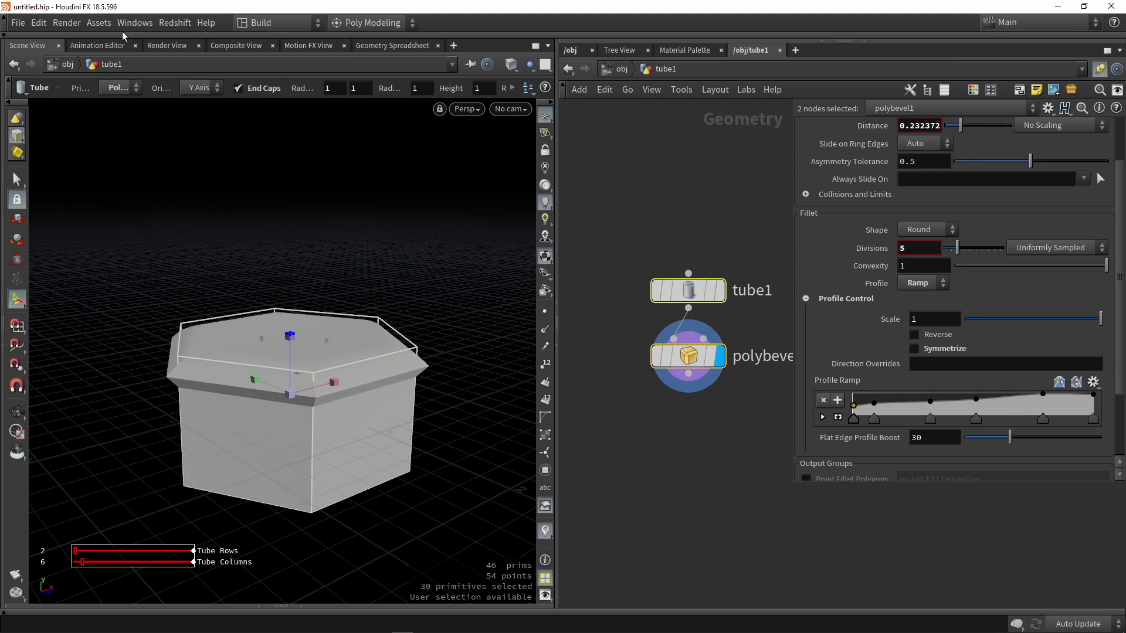
{"action": "left_click_drag", "start_coordinate": [618, 206], "coordinate": [778, 462]}
{"action": "left_click", "coordinate": [93, 28]}
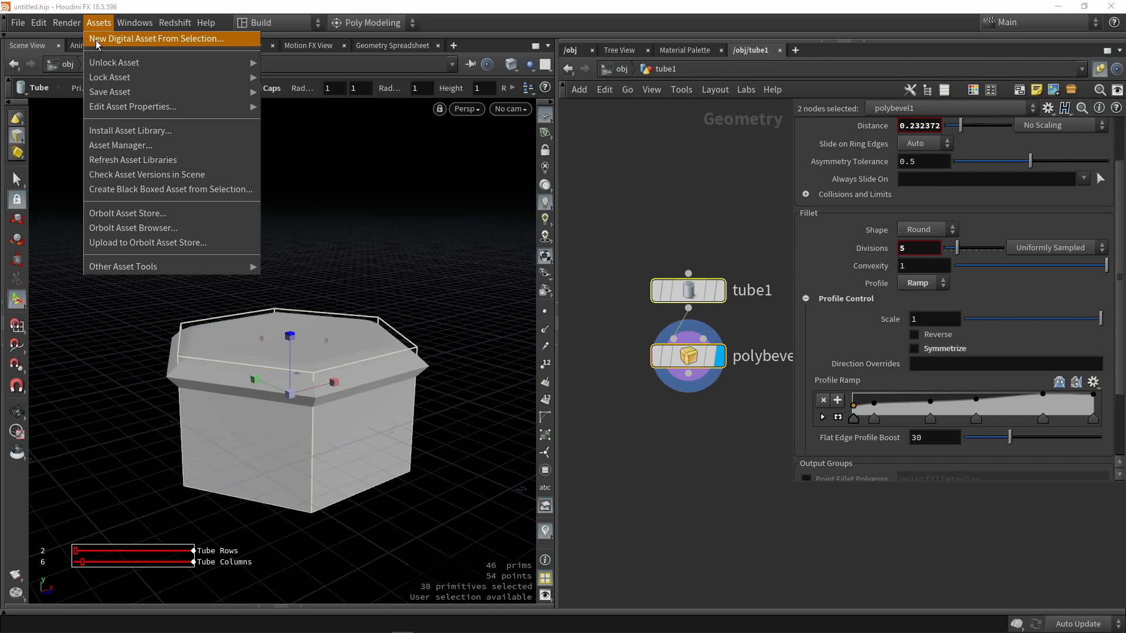
{"action": "left_click", "coordinate": [96, 40]}
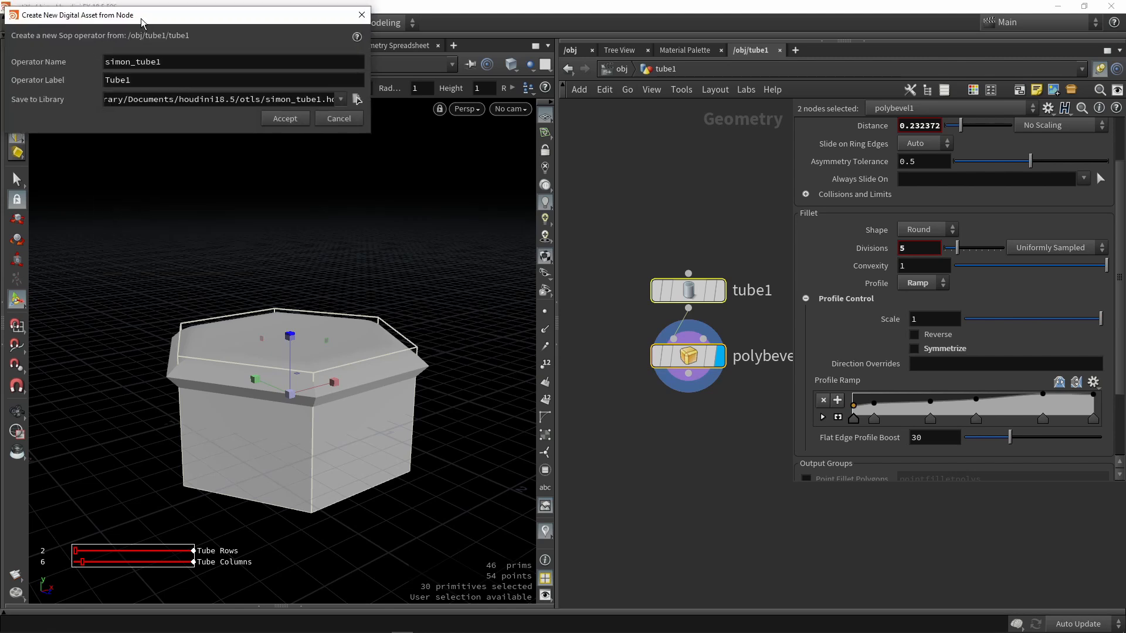
{"action": "left_click_drag", "start_coordinate": [141, 19], "coordinate": [250, 284]}
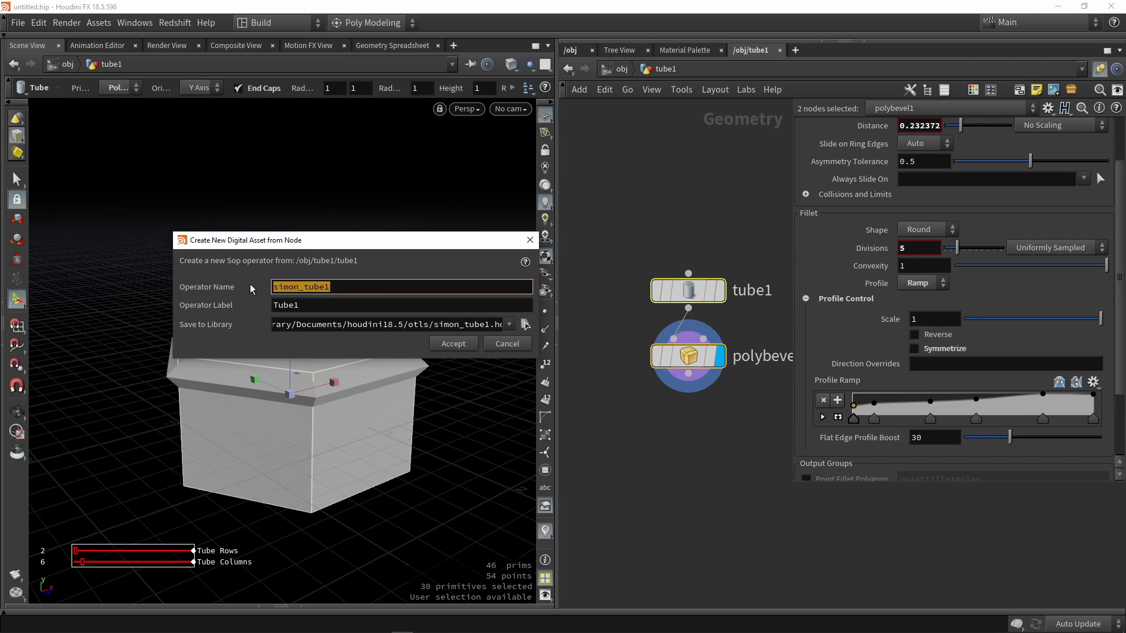
- Name the digital asset Basic_hexagon_shape and point its library file to the Unity project's Assets/Unity_Session folder
{"action": "type", "text": "Bas"}
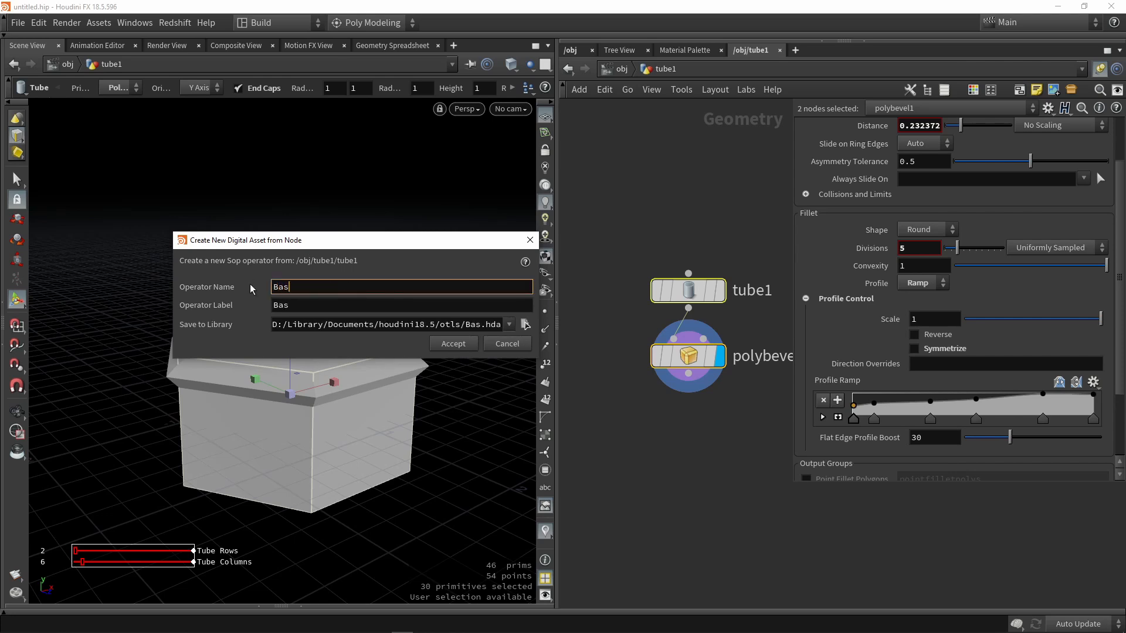
{"action": "type", "text": "ic_"}
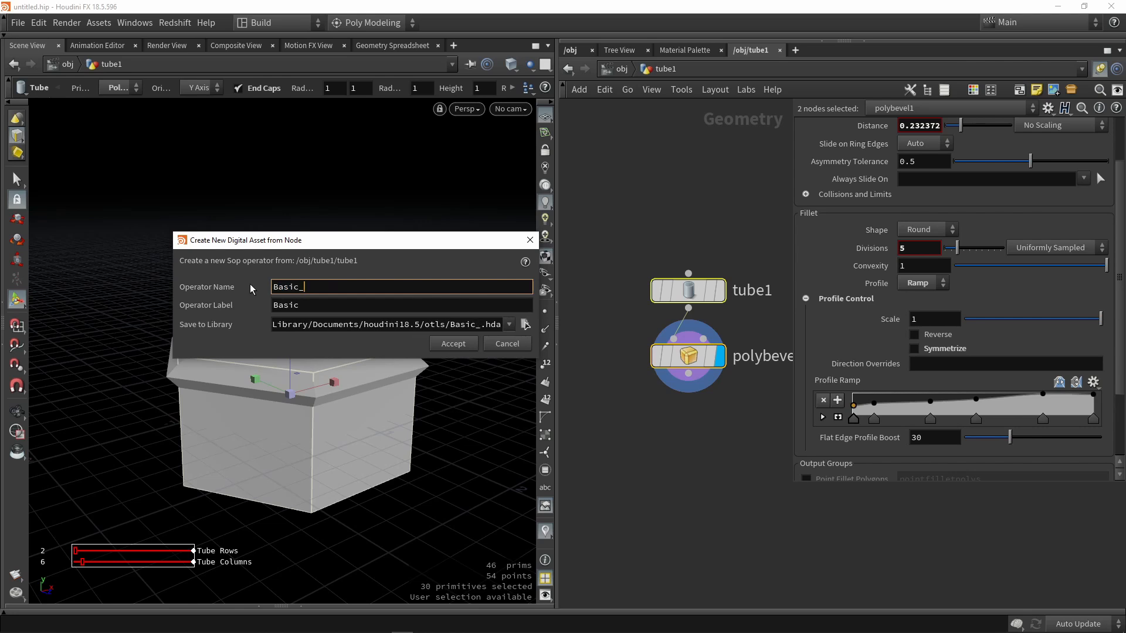
{"action": "type", "text": "hex"}
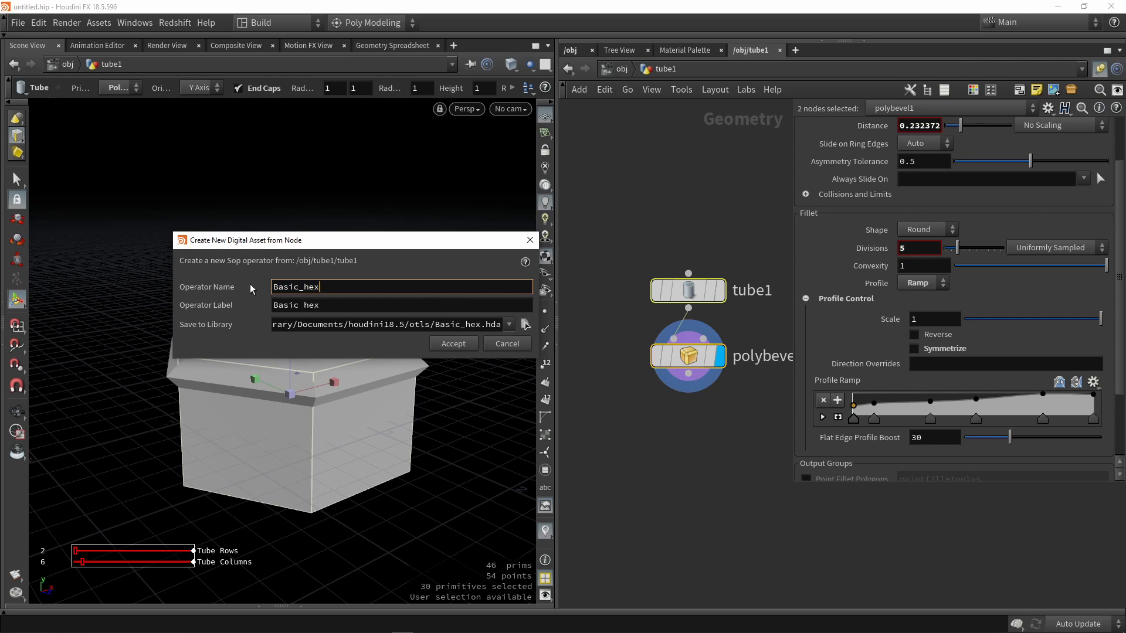
{"action": "type", "text": "agon"}
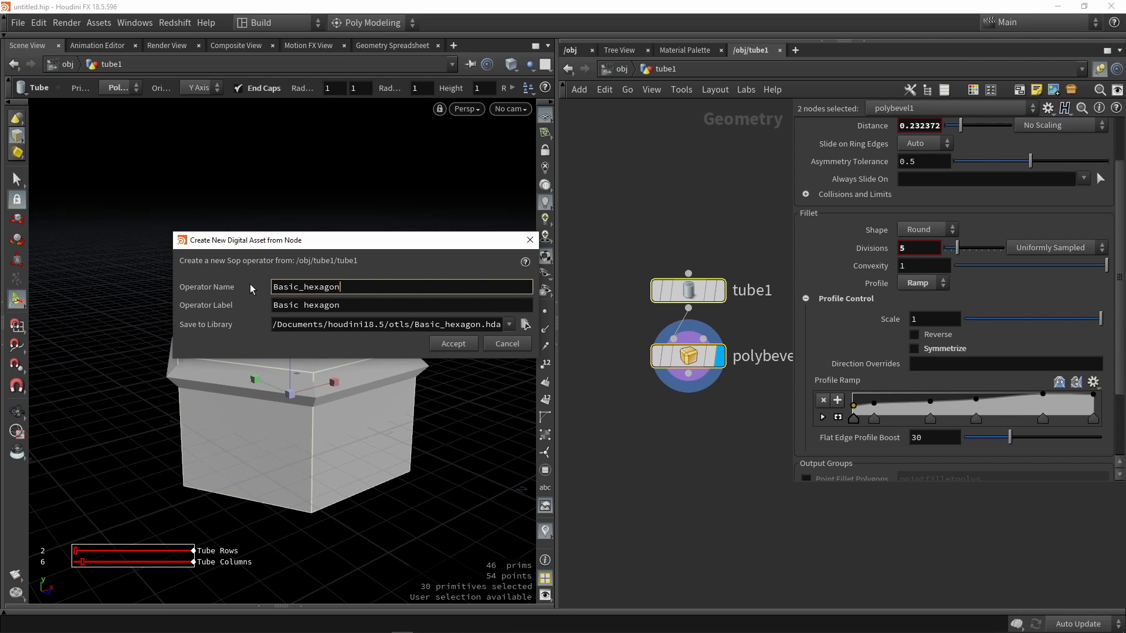
{"action": "type", "text": "_shape"}
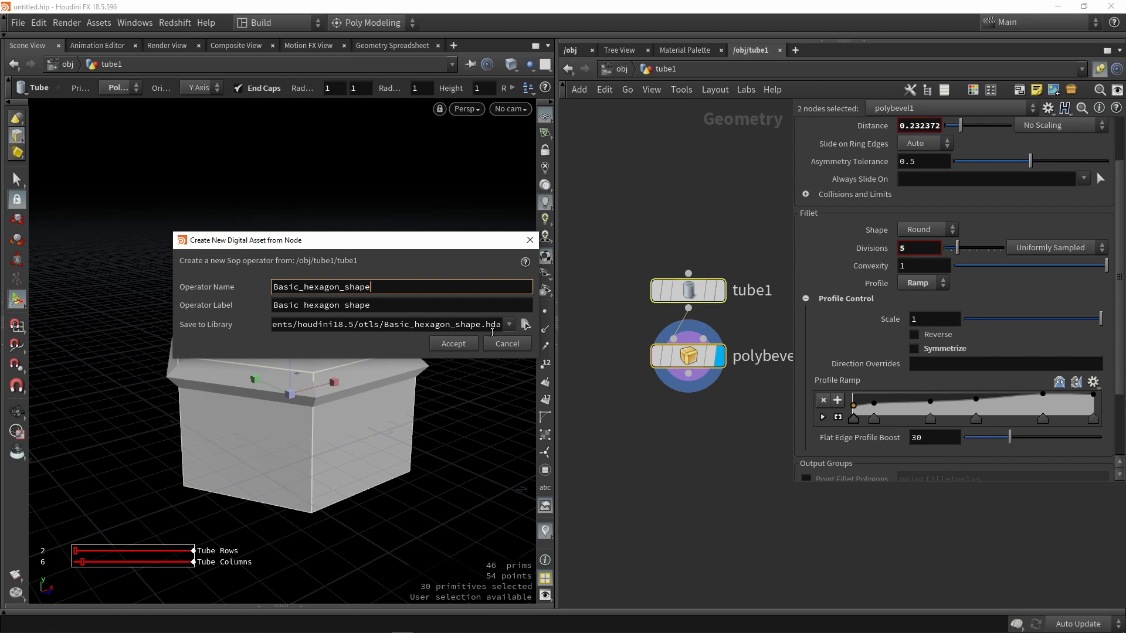
{"action": "left_click", "coordinate": [526, 326]}
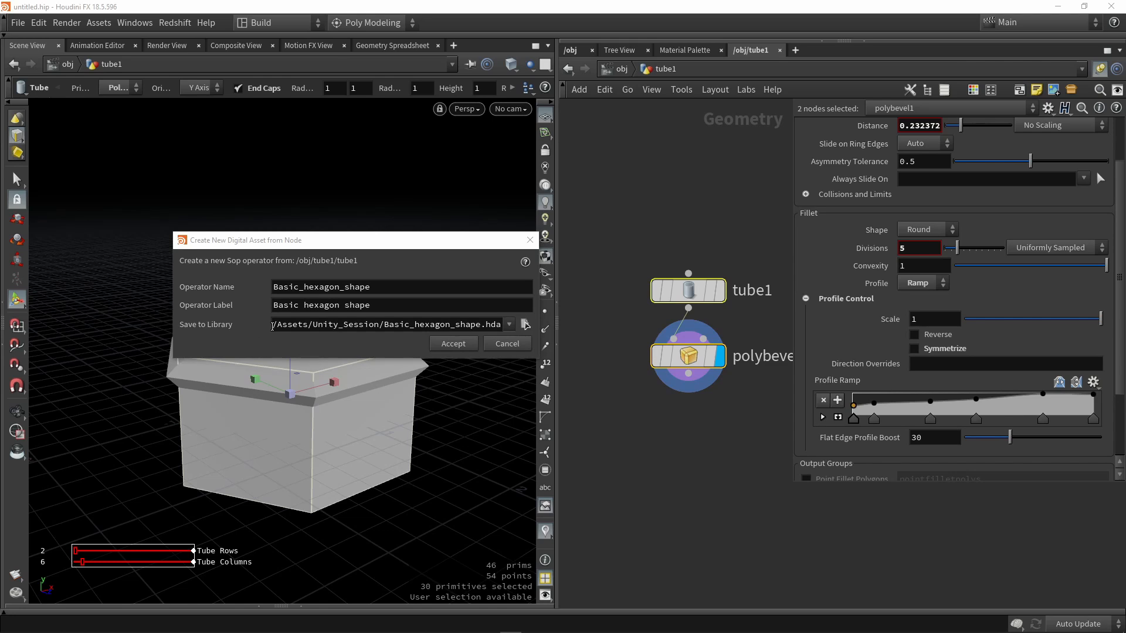
{"action": "left_click_drag", "start_coordinate": [273, 326], "coordinate": [492, 329]}
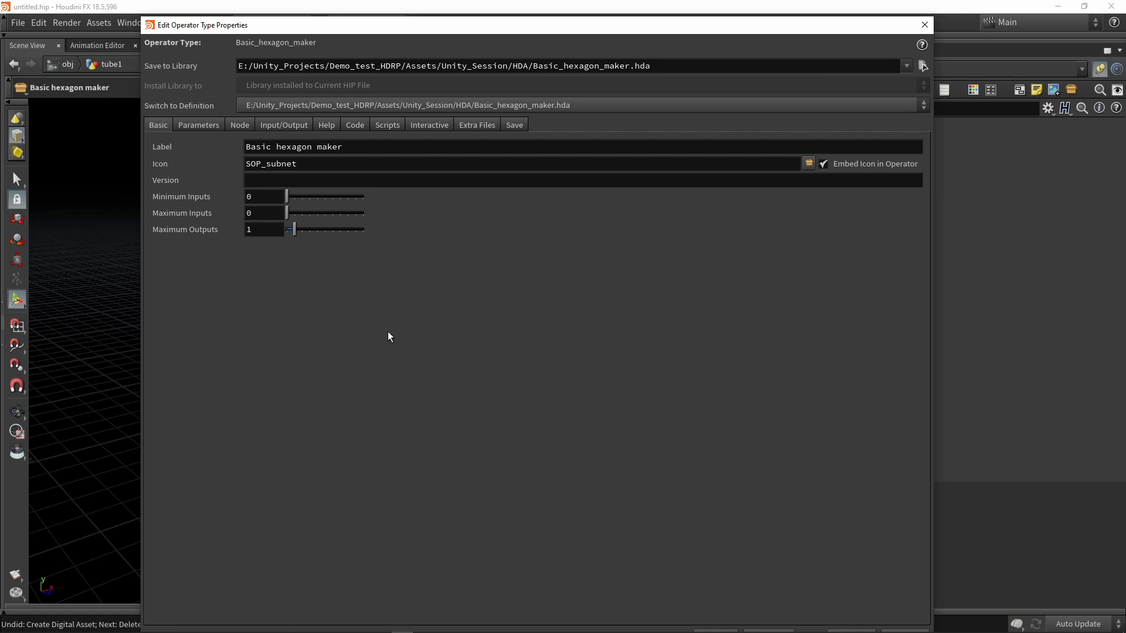
- Open the parameter setup in the Basic_hexagon_maker asset's operator type properties and move the dialog out of the way
{"action": "left_click", "coordinate": [198, 126]}
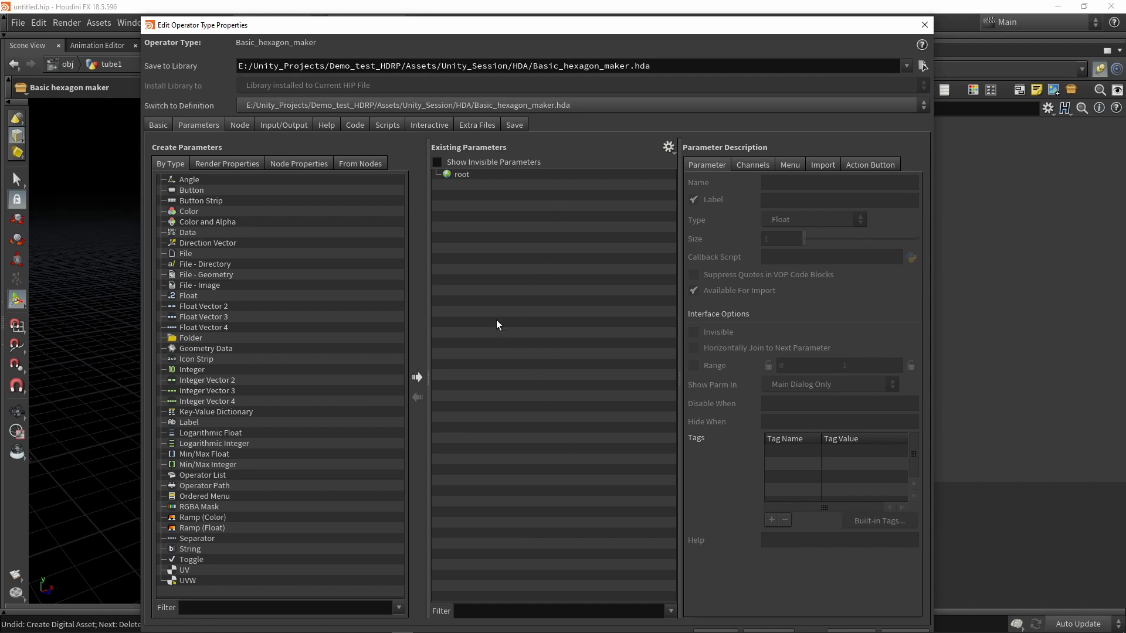
{"action": "left_click_drag", "start_coordinate": [586, 27], "coordinate": [514, 450]}
{"action": "left_click_drag", "start_coordinate": [644, 364], "coordinate": [659, 242]}
{"action": "left_click_drag", "start_coordinate": [645, 395], "coordinate": [643, 326]}
{"action": "left_click_drag", "start_coordinate": [633, 450], "coordinate": [652, 375]}
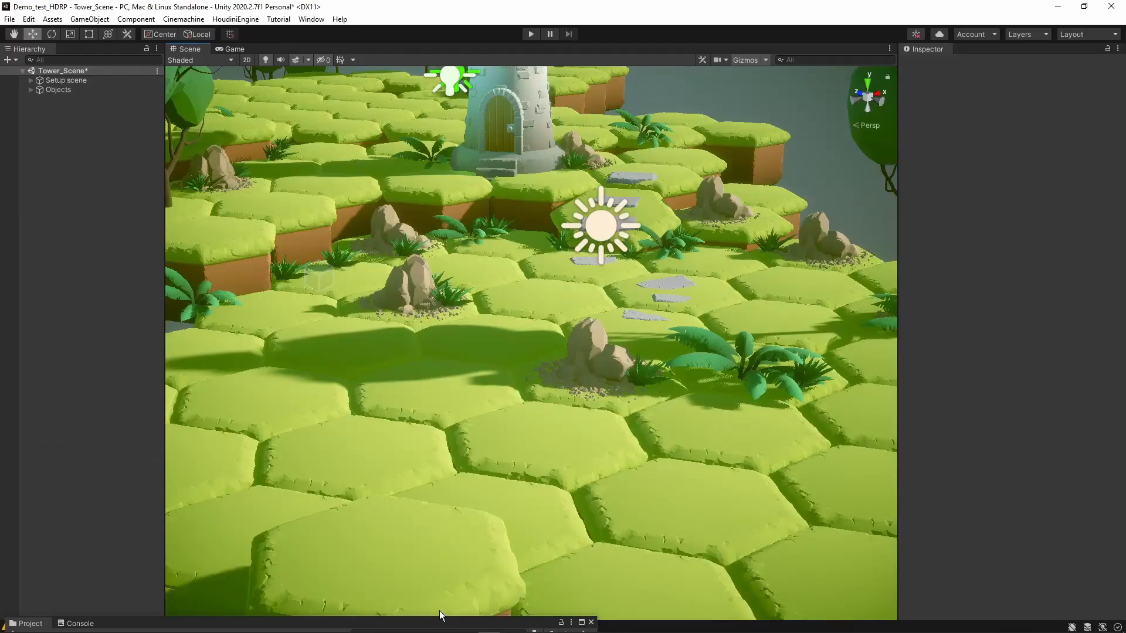
- Switch to Unity and open the Unity_Session/HDA folder in the project files
{"action": "left_click_drag", "start_coordinate": [441, 625], "coordinate": [446, 441]}
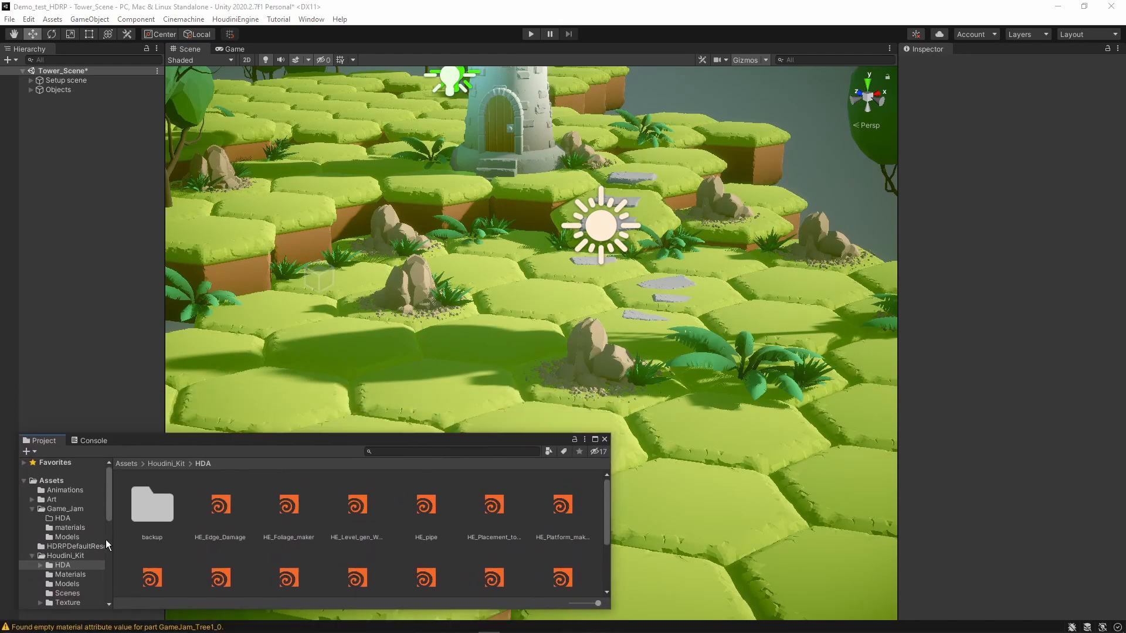
{"action": "left_click", "coordinate": [65, 512]}
{"action": "left_click", "coordinate": [32, 509]}
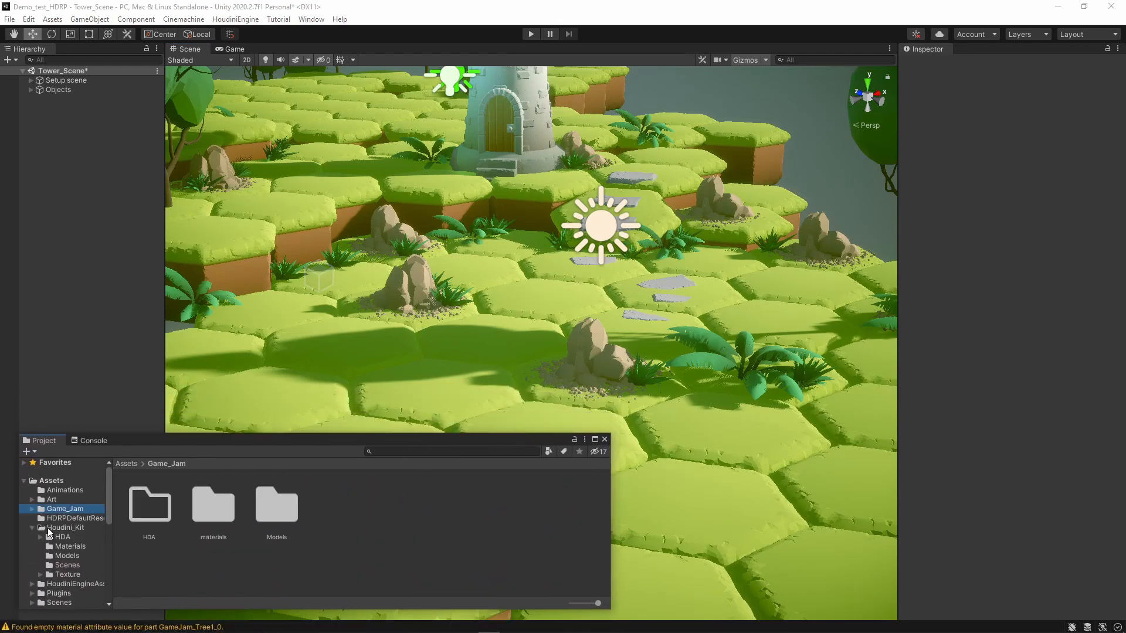
{"action": "scroll", "coordinate": [48, 530], "scroll_direction": "down", "scroll_amount": 1}
{"action": "scroll", "coordinate": [55, 548], "scroll_direction": "down", "scroll_amount": 3}
{"action": "left_click", "coordinate": [62, 518]}
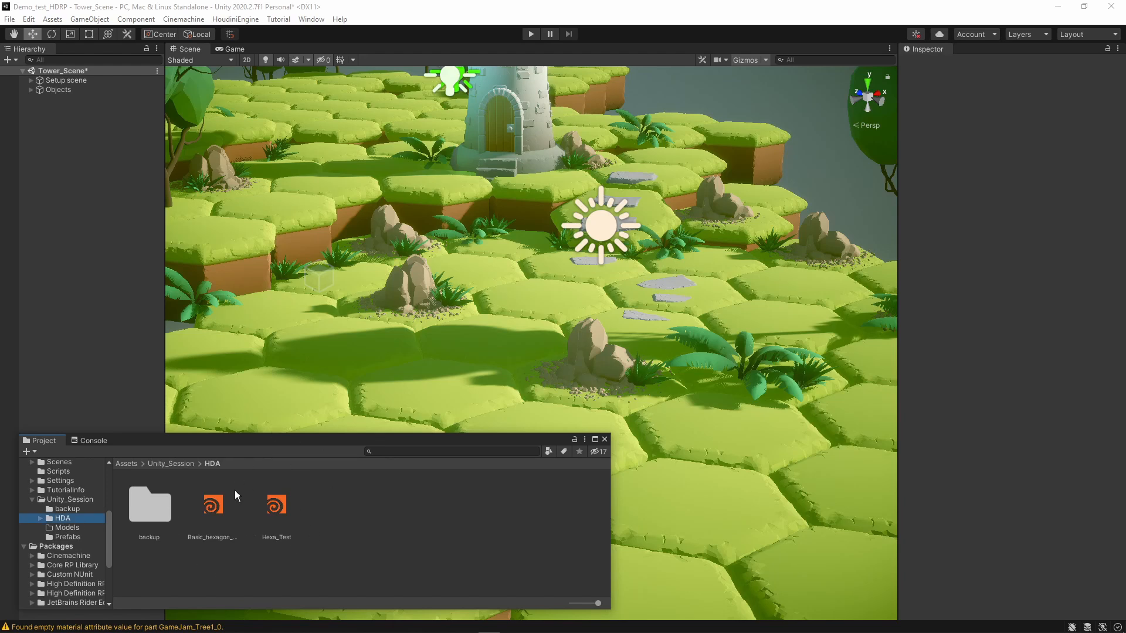
- Place the Basic_hexagon_maker asset in the tower scene beside the tower and view it up close
{"action": "left_click", "coordinate": [211, 507]}
{"action": "left_click_drag", "start_coordinate": [362, 369], "coordinate": [350, 104]}
{"action": "right_click_drag", "start_coordinate": [417, 162], "coordinate": [484, 286]}
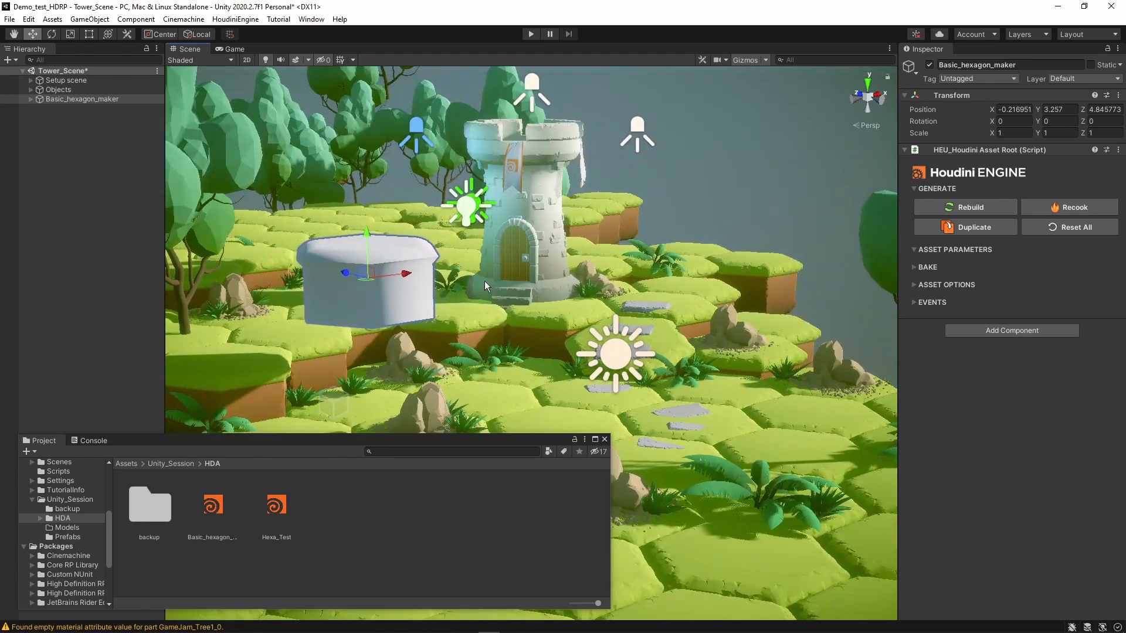
{"action": "left_click_drag", "start_coordinate": [493, 440], "coordinate": [500, 525]}
{"action": "right_click_drag", "start_coordinate": [501, 524], "coordinate": [515, 441]}
{"action": "key", "text": "w"}
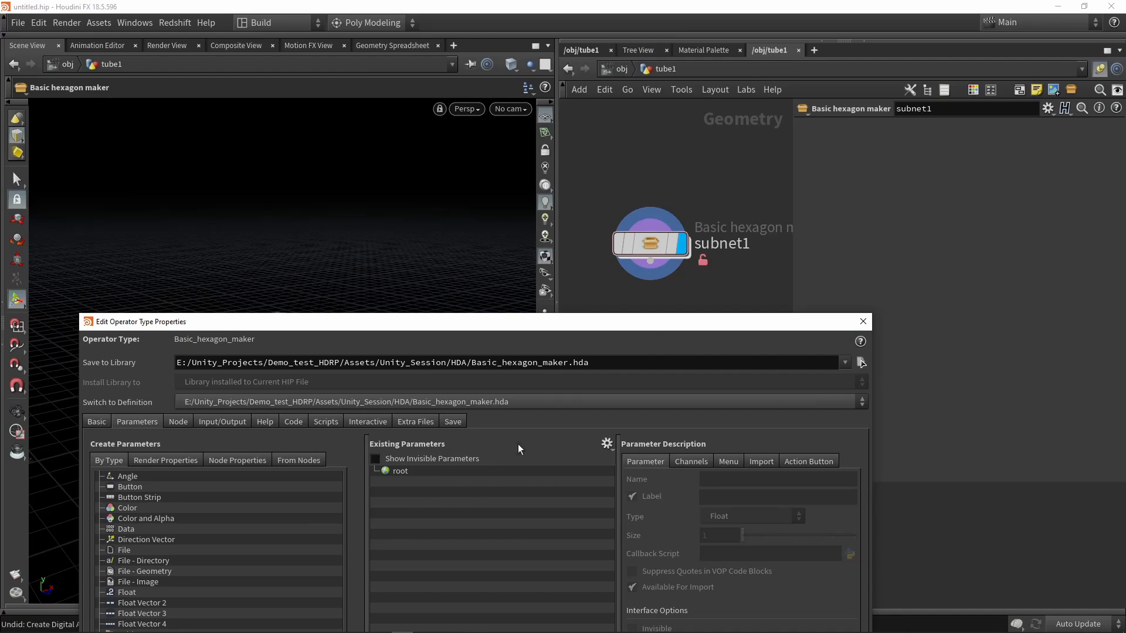
- Switch to Houdini and expose the inner tube's Height as a parameter of the Basic_hexagon_maker asset
{"action": "left_click_drag", "start_coordinate": [574, 326], "coordinate": [217, 70]}
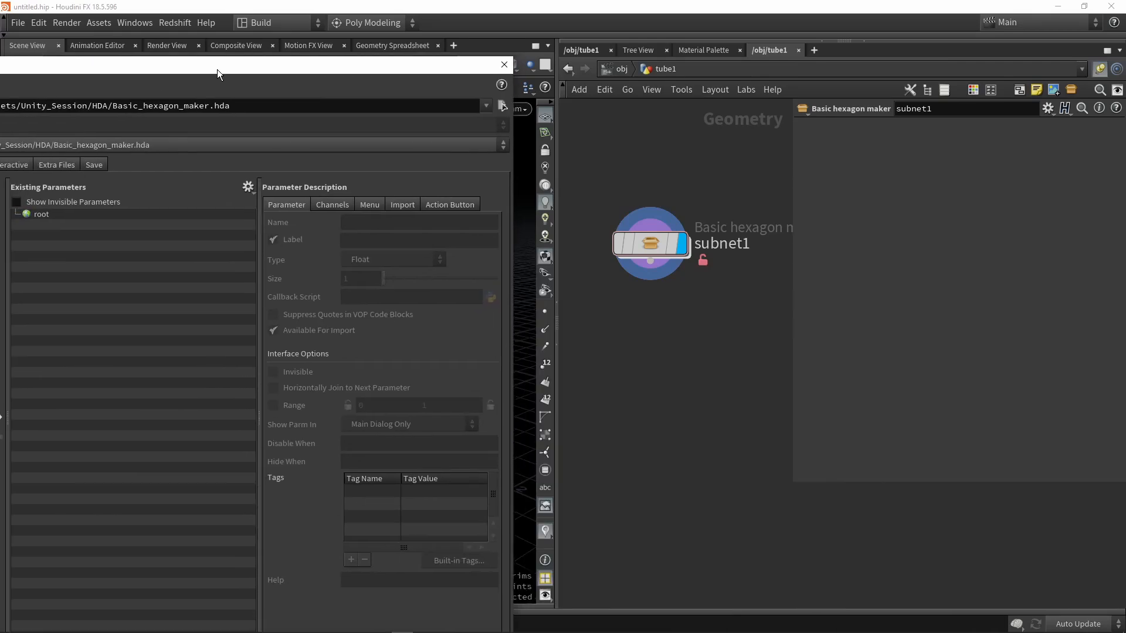
{"action": "double_click", "coordinate": [674, 244]}
{"action": "middle_click_drag", "start_coordinate": [689, 253], "coordinate": [718, 287]}
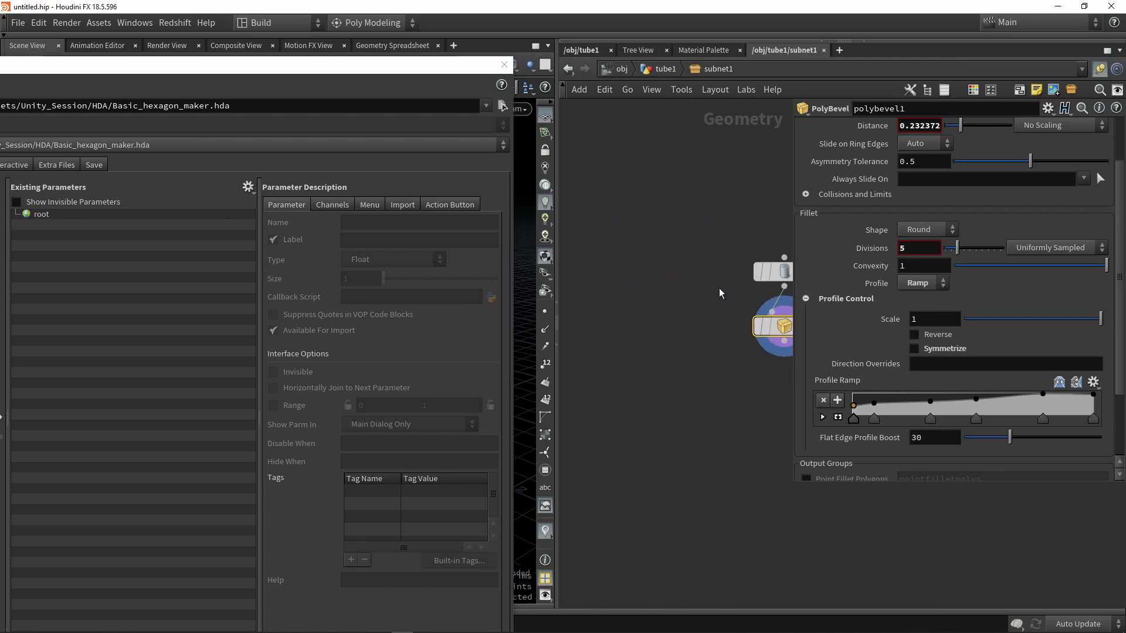
{"action": "left_click", "coordinate": [691, 282]}
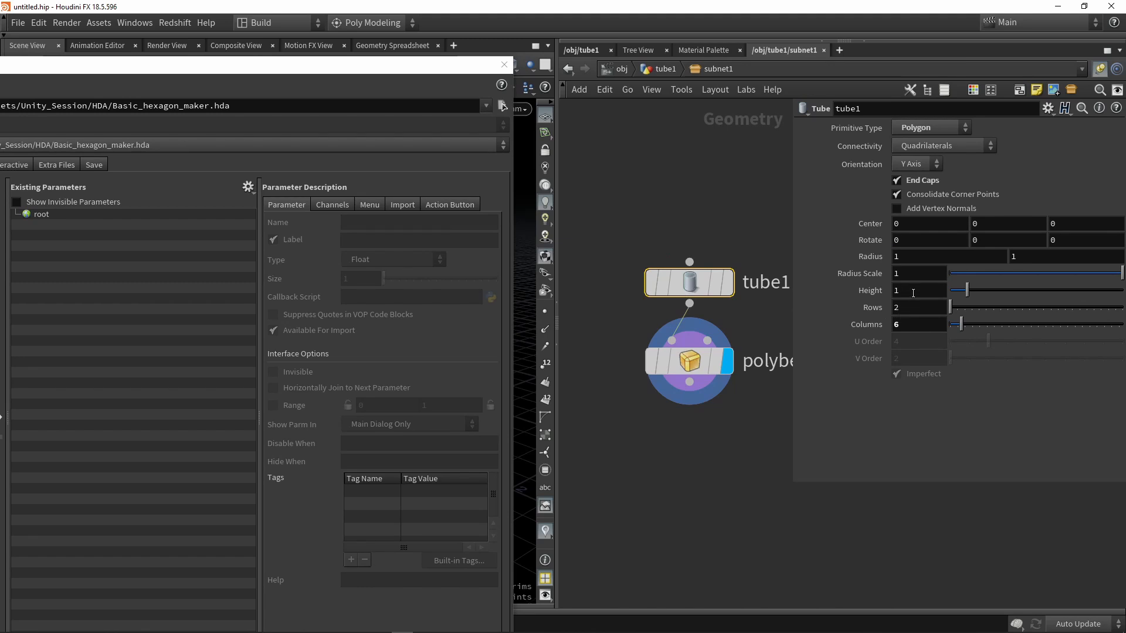
{"action": "left_click", "coordinate": [878, 294]}
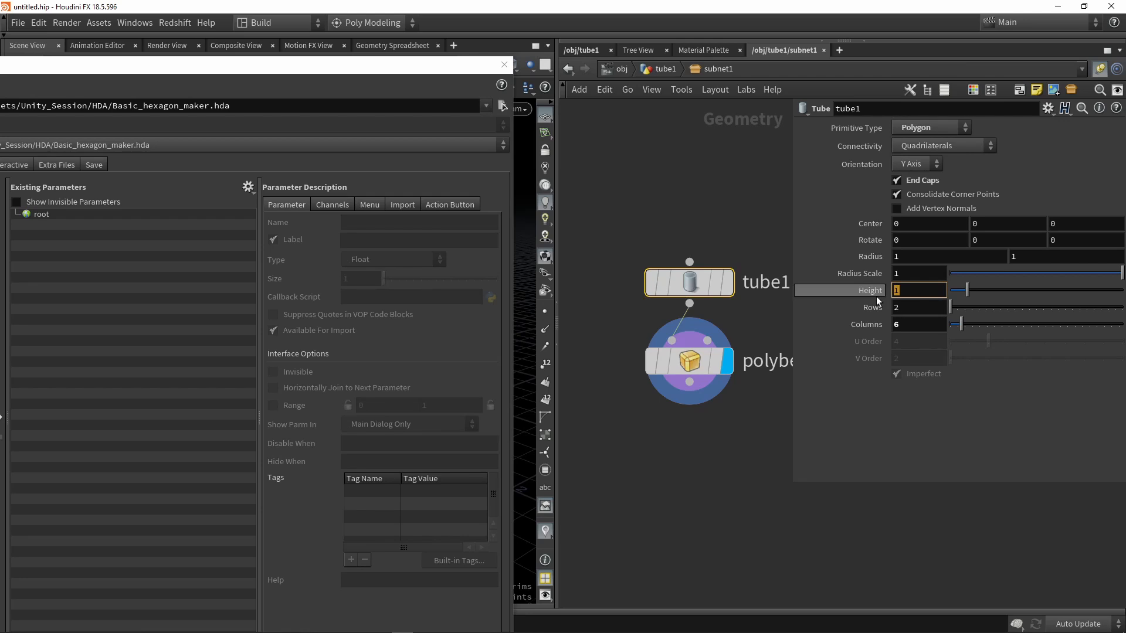
{"action": "left_click_drag", "start_coordinate": [876, 297], "coordinate": [114, 248]}
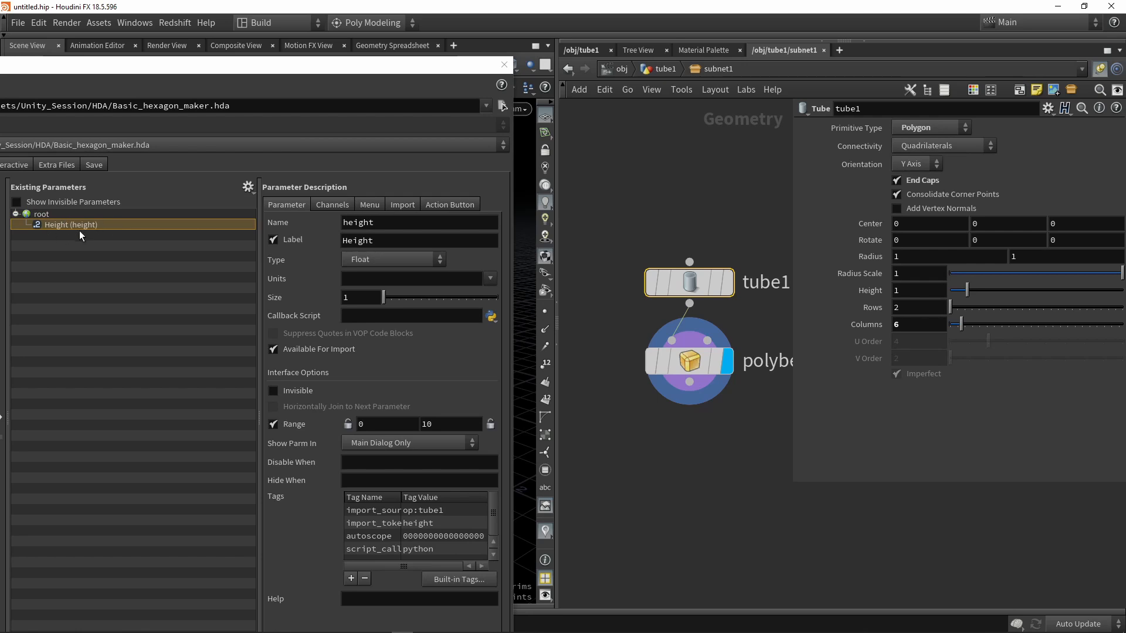
- Expose the PolyBevel's Distance as a second parameter of the asset, below Height
{"action": "left_click_drag", "start_coordinate": [213, 62], "coordinate": [215, 30]}
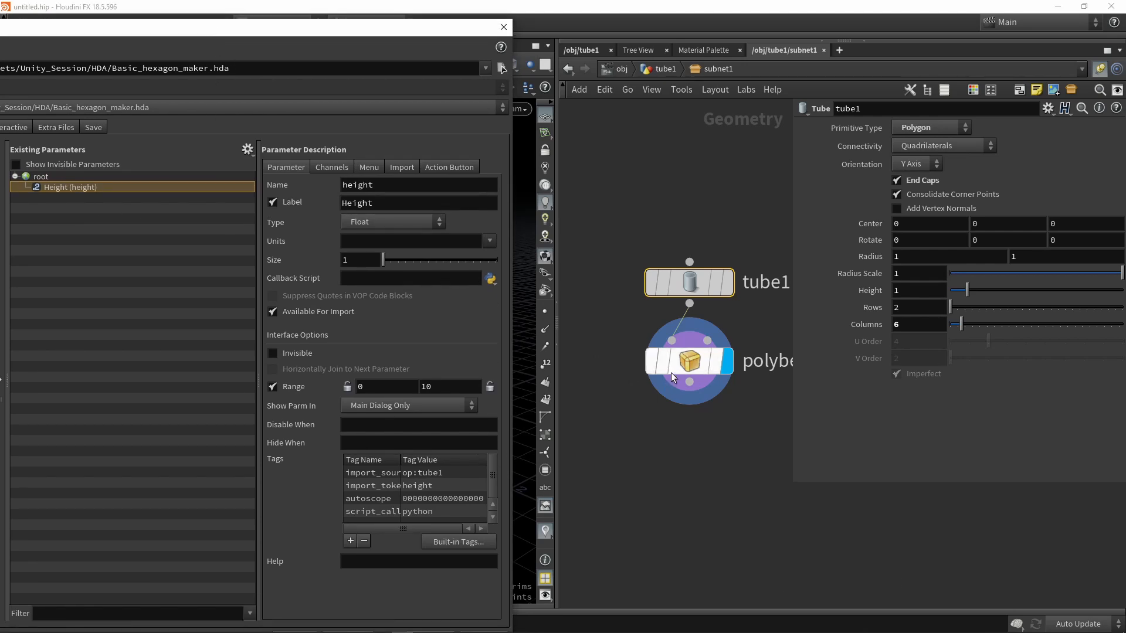
{"action": "left_click", "coordinate": [701, 374]}
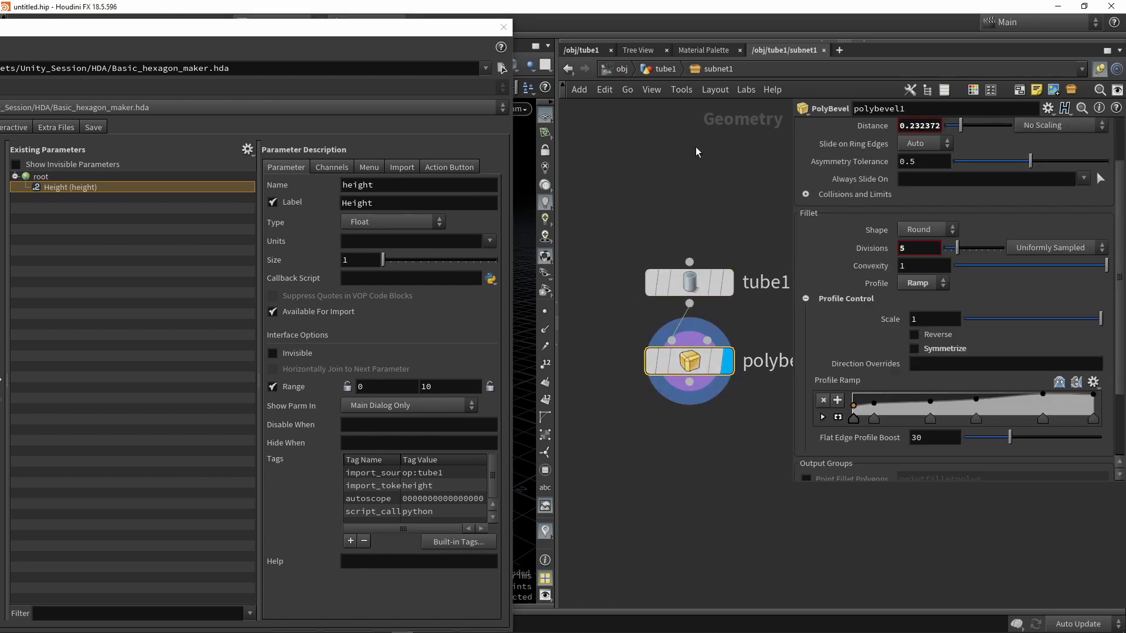
{"action": "left_click", "coordinate": [824, 162]}
{"action": "left_click_drag", "start_coordinate": [880, 191], "coordinate": [88, 213]}
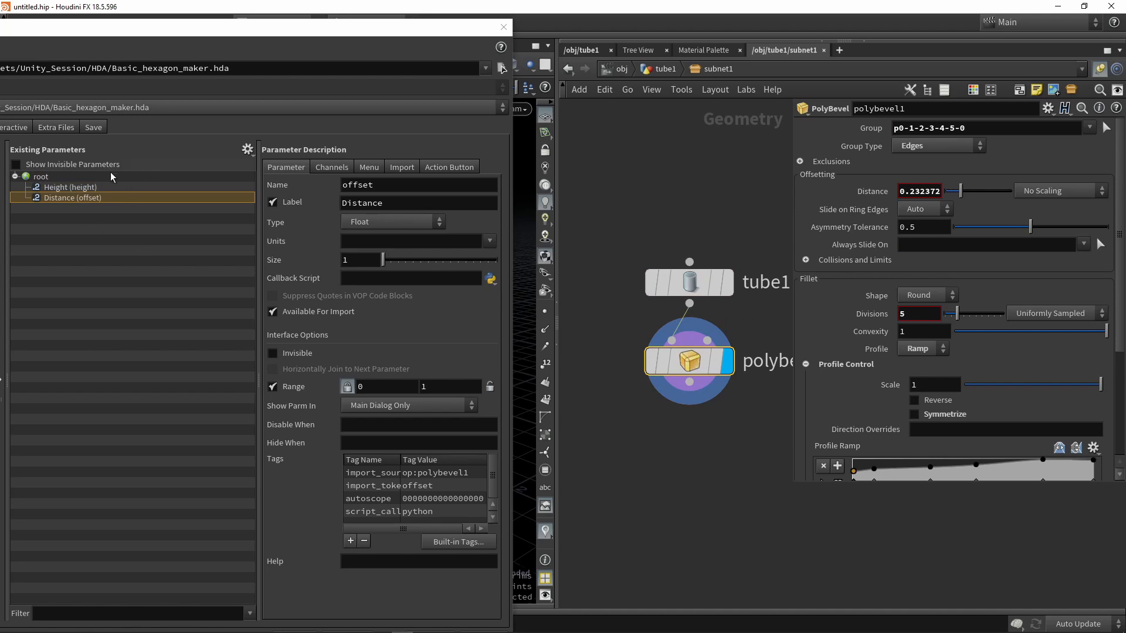
{"action": "left_click_drag", "start_coordinate": [177, 18], "coordinate": [173, 7]}
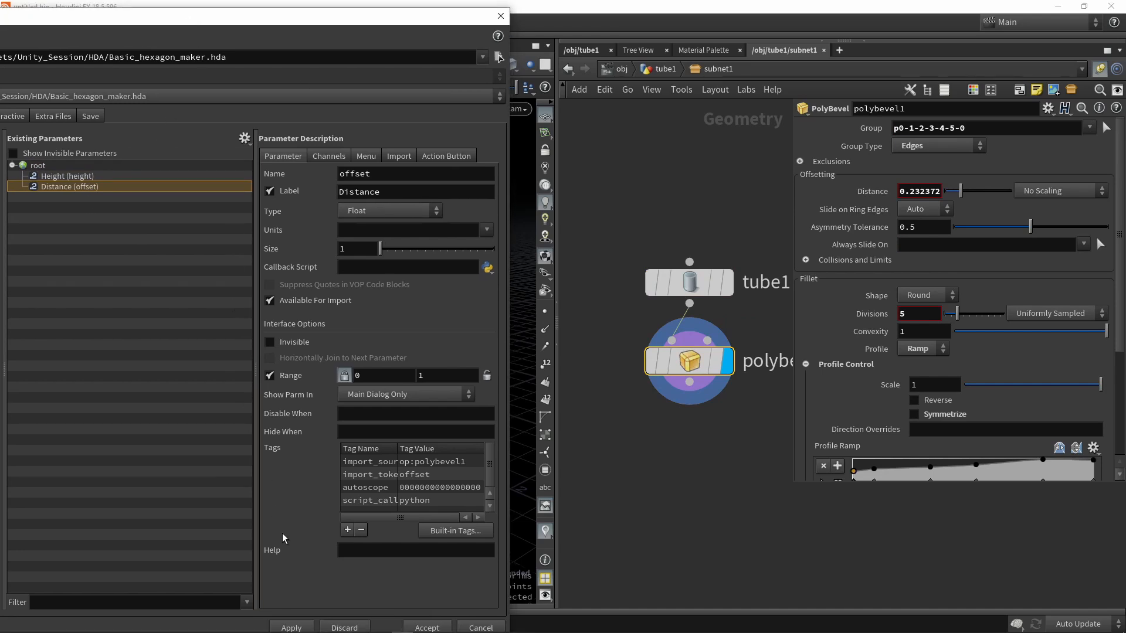
- Apply the asset's parameter changes and switch to Unity to rebuild the placed Basic_hexagon_maker
{"action": "left_click", "coordinate": [292, 627]}
{"action": "key", "text": "alt+Tab"}
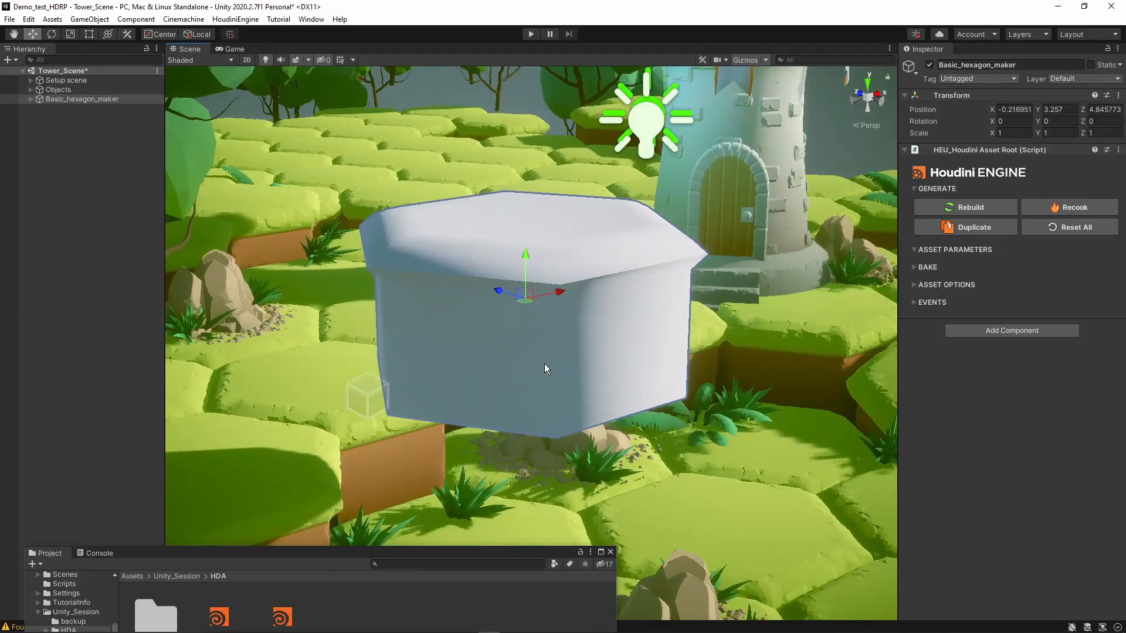
{"action": "left_click", "coordinate": [968, 210]}
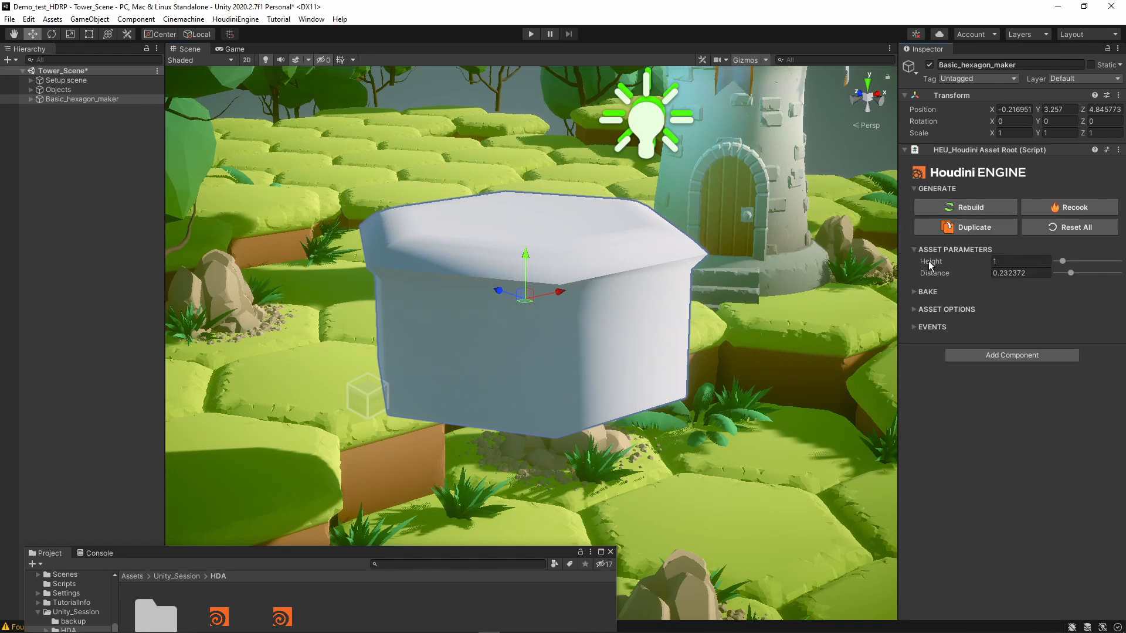
- Raise the placed hexagon's Height to about 1.84 and increase its bevel Distance
{"action": "left_click_drag", "start_coordinate": [1061, 262], "coordinate": [1069, 260]}
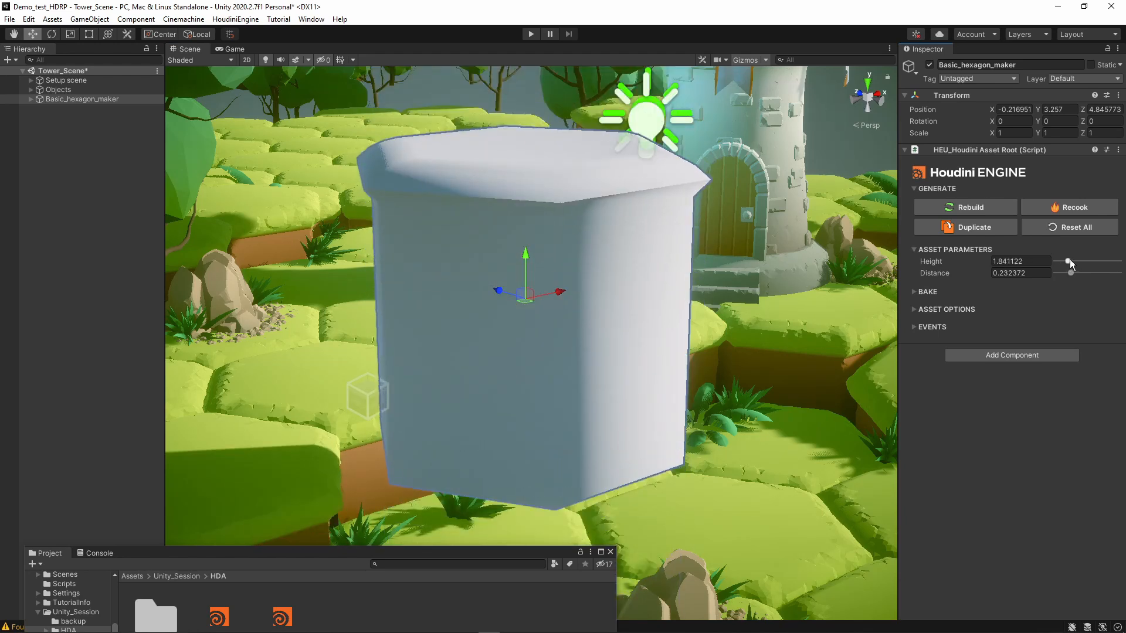
{"action": "right_click_drag", "start_coordinate": [645, 262], "coordinate": [611, 233]}
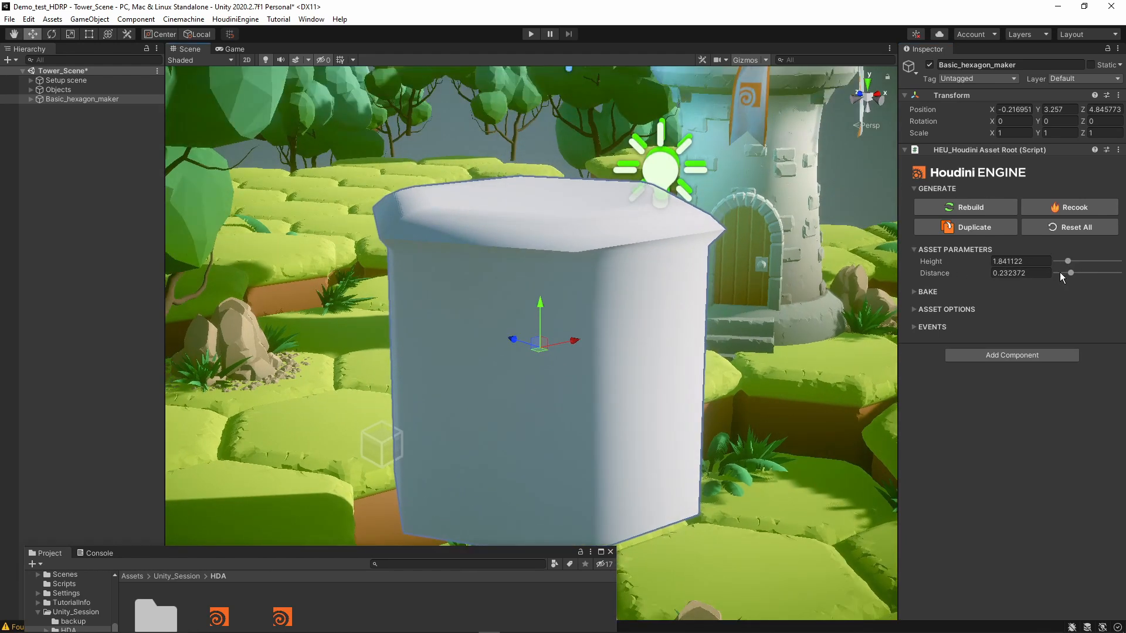
{"action": "mouse_move", "coordinate": [1072, 274]}
{"action": "left_mouse_down"}
{"action": "mouse_move", "coordinate": [1095, 273]}
{"action": "mouse_move", "coordinate": [1066, 274]}
{"action": "mouse_move", "coordinate": [1086, 277]}
{"action": "left_mouse_up"}
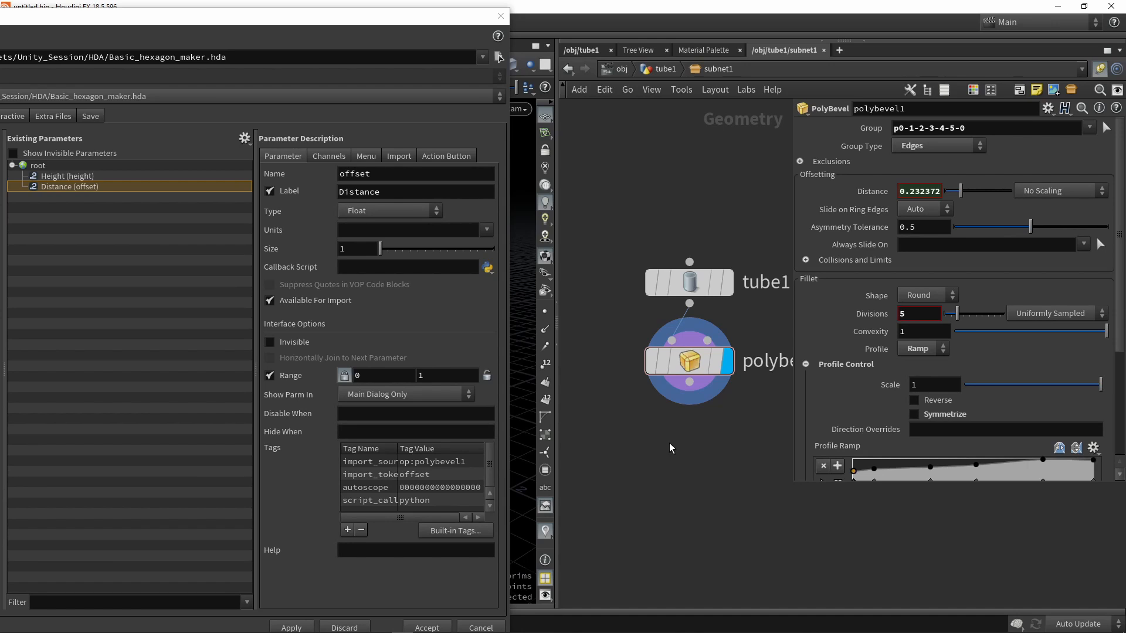
- Switch to Houdini, close the asset's type properties window and shorten the PolyBevel parameter overlay to free the network view
{"action": "left_click", "coordinate": [502, 17]}
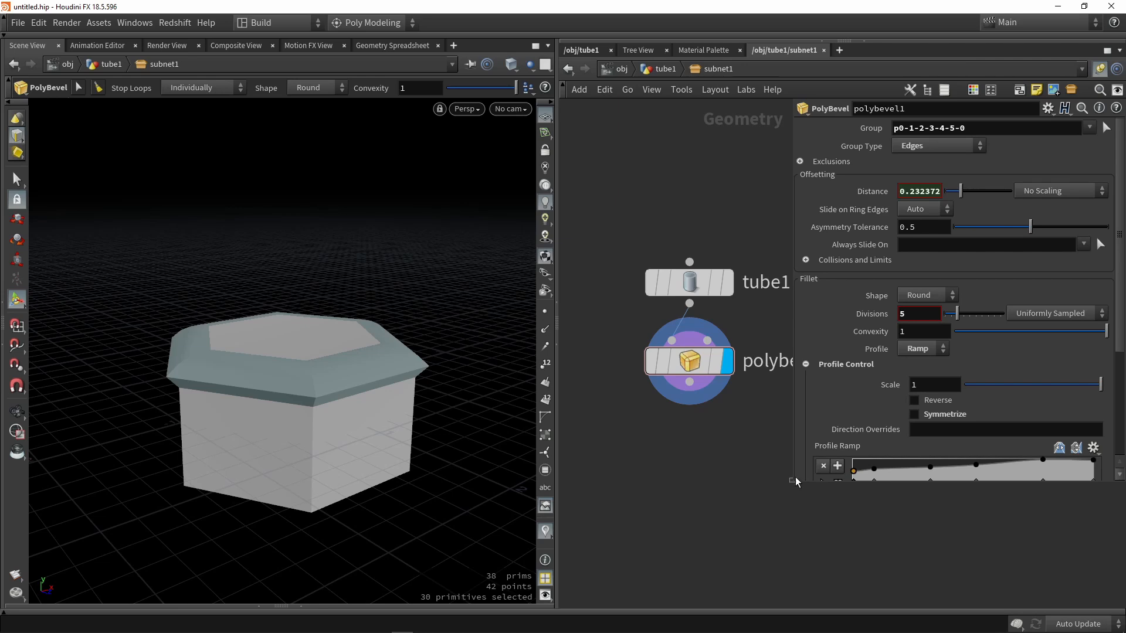
{"action": "left_click_drag", "start_coordinate": [786, 487], "coordinate": [797, 331]}
{"action": "left_click_drag", "start_coordinate": [361, 468], "coordinate": [326, 387], "text": "alt"}
{"action": "scroll", "coordinate": [310, 338], "scroll_direction": "up", "scroll_amount": 2}
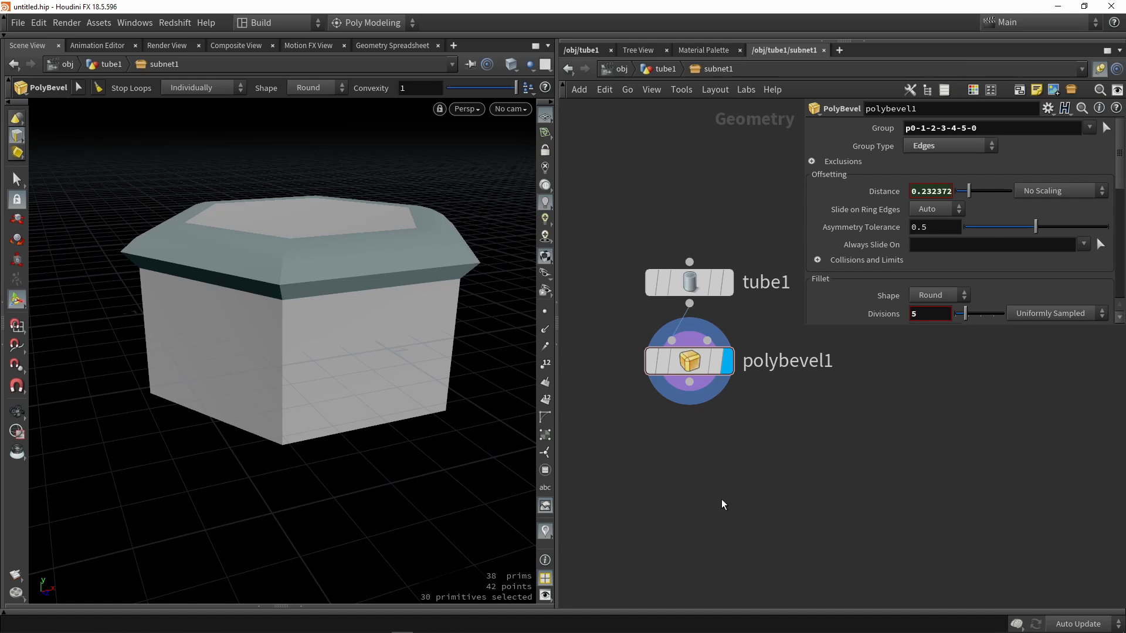
{"action": "left_click", "coordinate": [132, 23]}
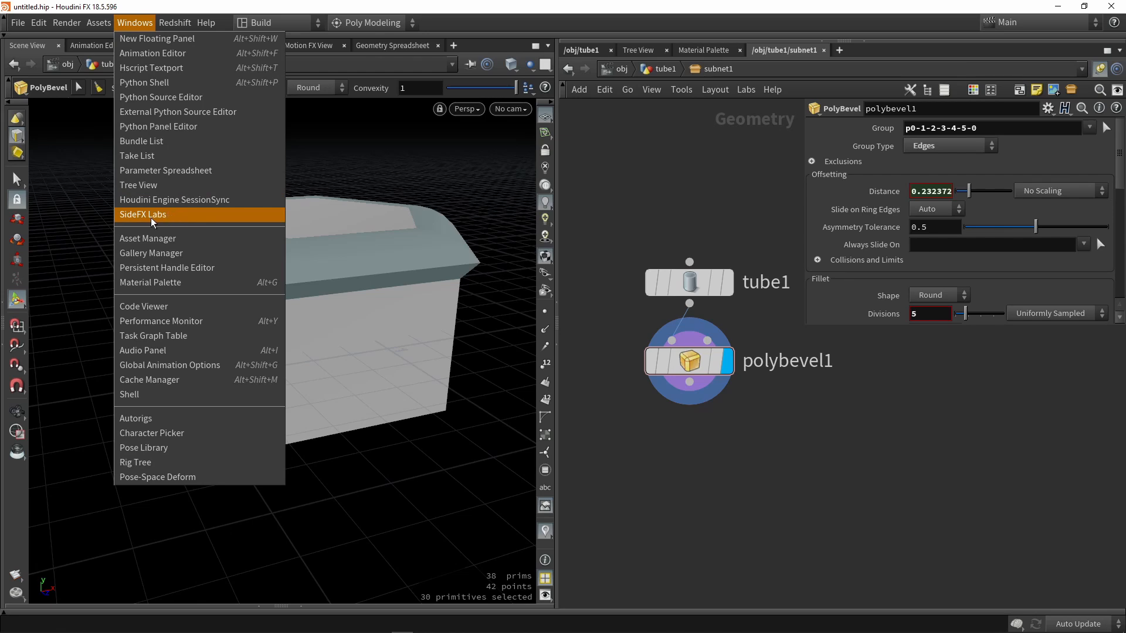
{"action": "left_click", "coordinate": [682, 444]}
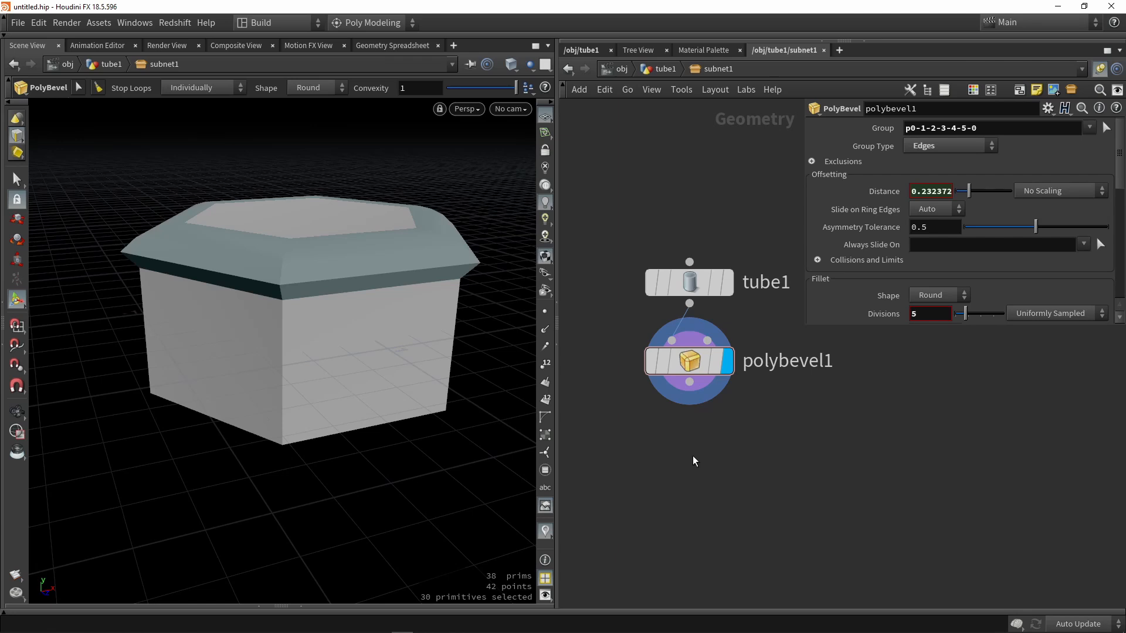
- Add a Labs Edge Damage node below polybevel1, connect it to the bevel's output and display its result
{"action": "middle_click_drag", "start_coordinate": [693, 457], "coordinate": [679, 437]}
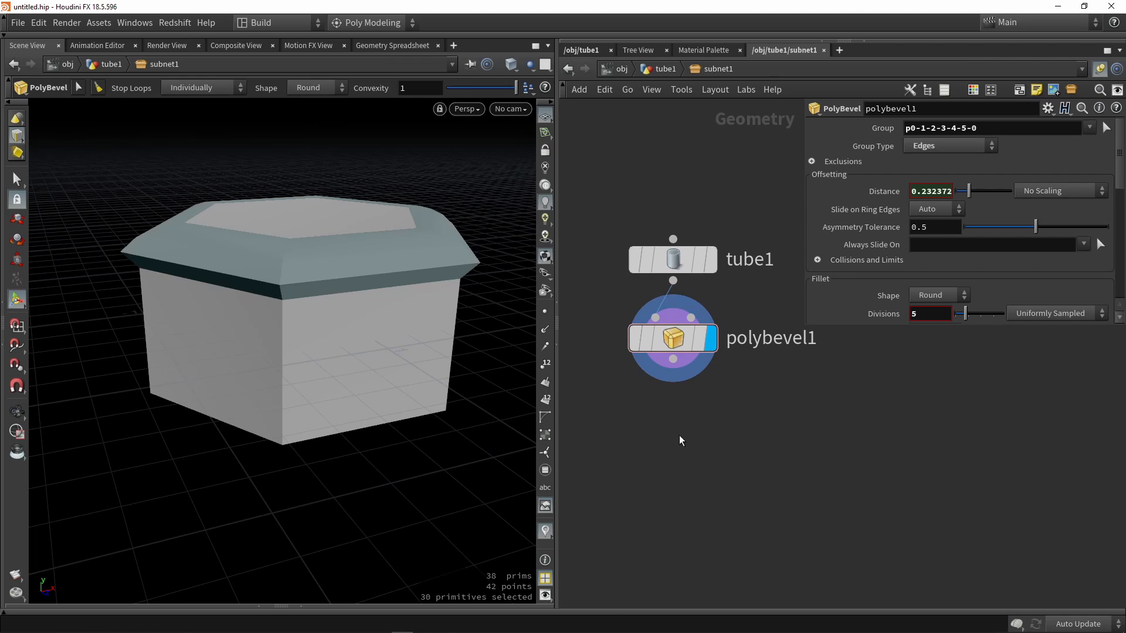
{"action": "key", "text": "Tab"}
{"action": "type", "text": "edge"}
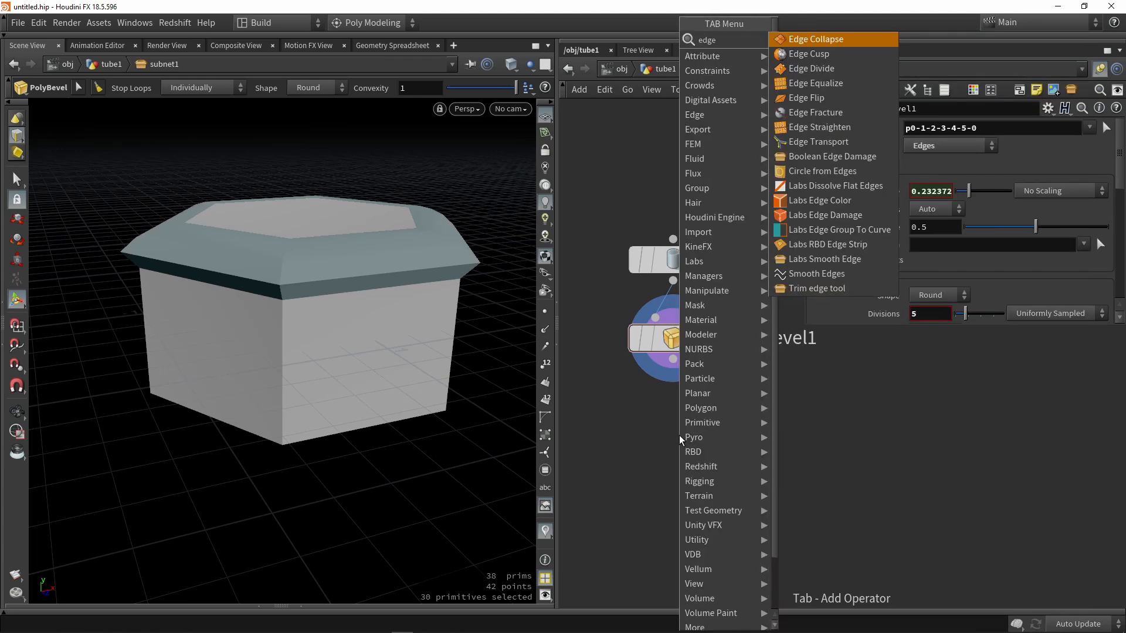
{"action": "type", "text": " dam"}
{"action": "left_click", "coordinate": [815, 53]}
{"action": "left_click", "coordinate": [706, 429]}
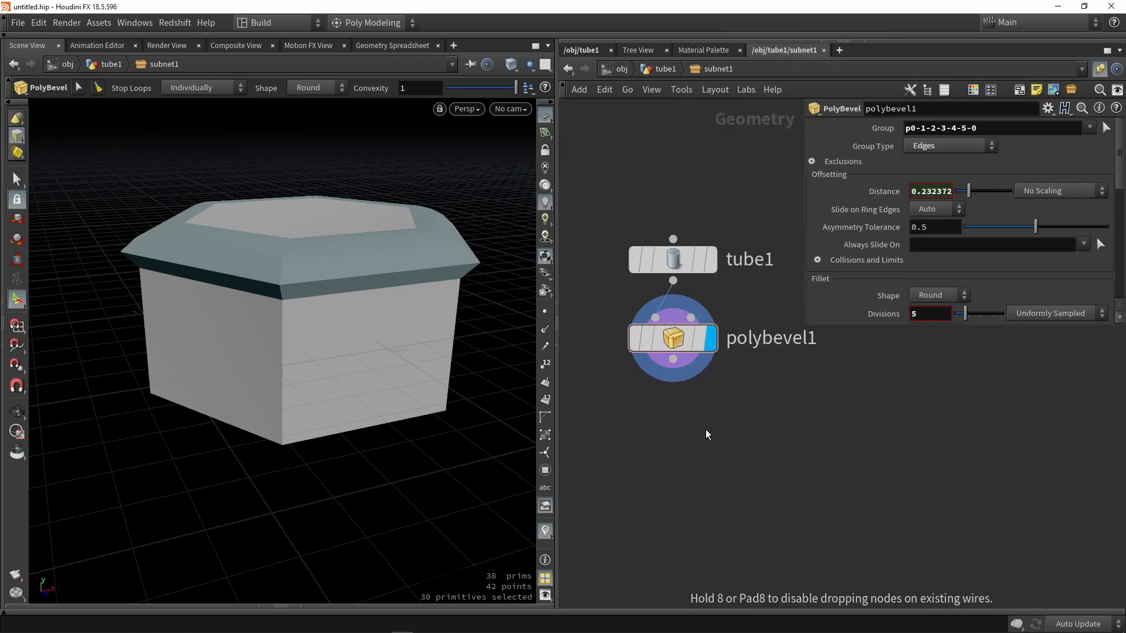
{"action": "left_click_drag", "start_coordinate": [702, 425], "coordinate": [685, 440]}
{"action": "left_click_drag", "start_coordinate": [673, 359], "coordinate": [688, 423]}
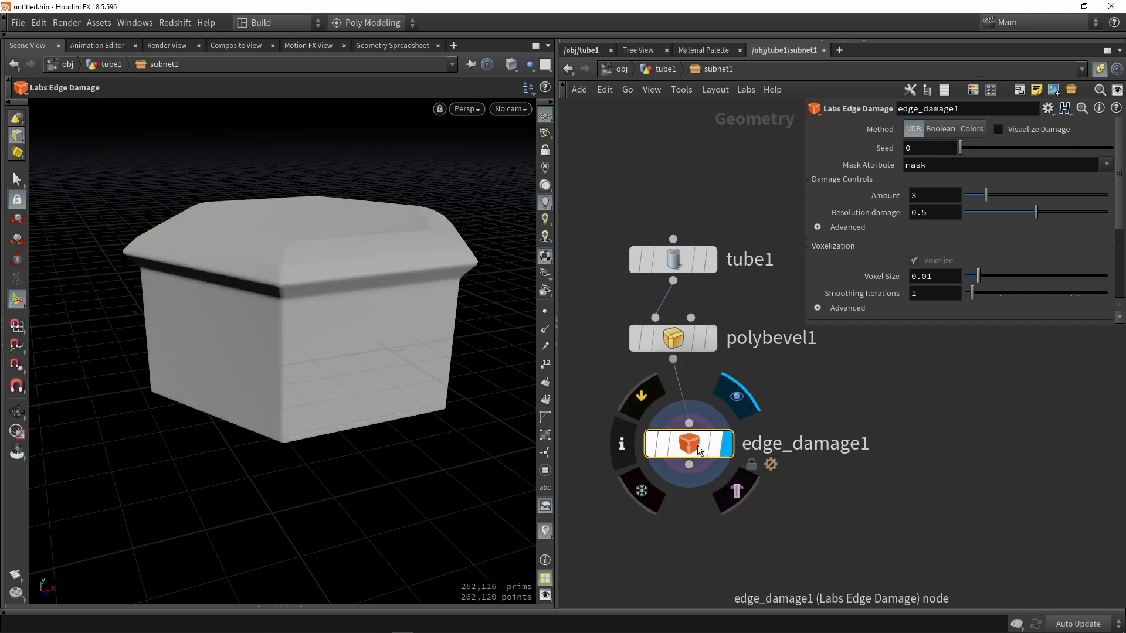
{"action": "left_click_drag", "start_coordinate": [696, 449], "coordinate": [679, 435]}
- Check the damaged mesh's density in wireframe and set the Edge Damage method to Boolean
{"action": "left_click_drag", "start_coordinate": [292, 131], "coordinate": [315, 213], "text": "alt"}
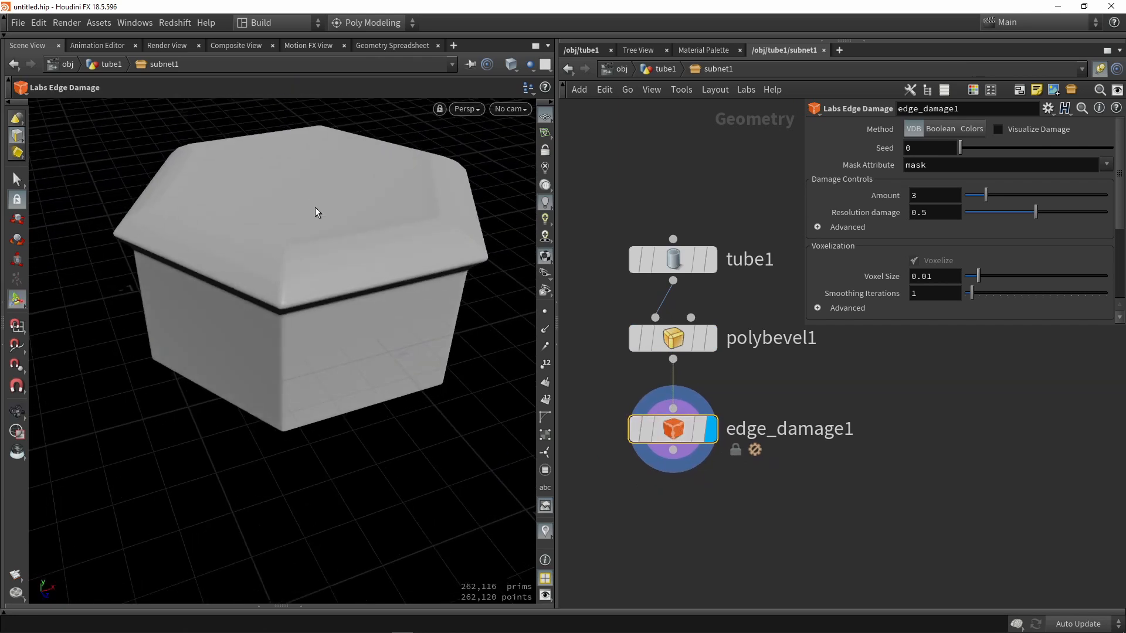
{"action": "key", "text": "w"}
{"action": "mouse_move", "coordinate": [318, 287]}
{"action": "left_mouse_down", "text": "alt"}
{"action": "mouse_move", "coordinate": [316, 395]}
{"action": "mouse_move", "coordinate": [332, 267]}
{"action": "mouse_move", "coordinate": [321, 296]}
{"action": "left_mouse_up", "text": "alt"}
{"action": "key", "text": "w"}
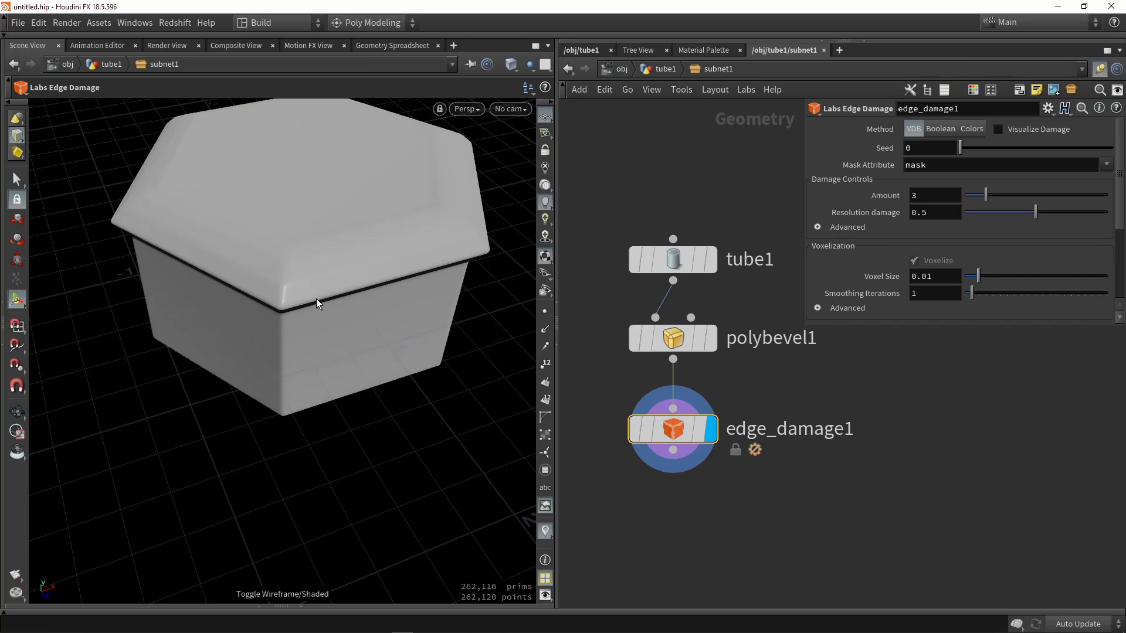
{"action": "left_click", "coordinate": [941, 129]}
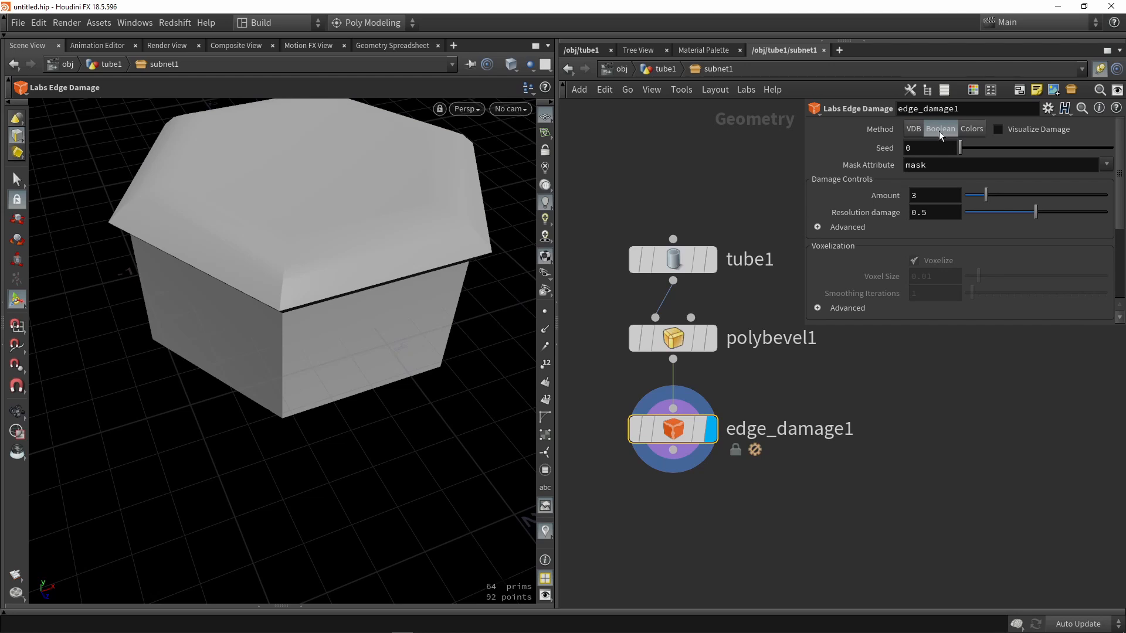
- Try a damage Amount of 11.65 with a Resolution damage of 0.169 on the hexagon's edges
{"action": "left_click_drag", "start_coordinate": [470, 244], "coordinate": [369, 287]}
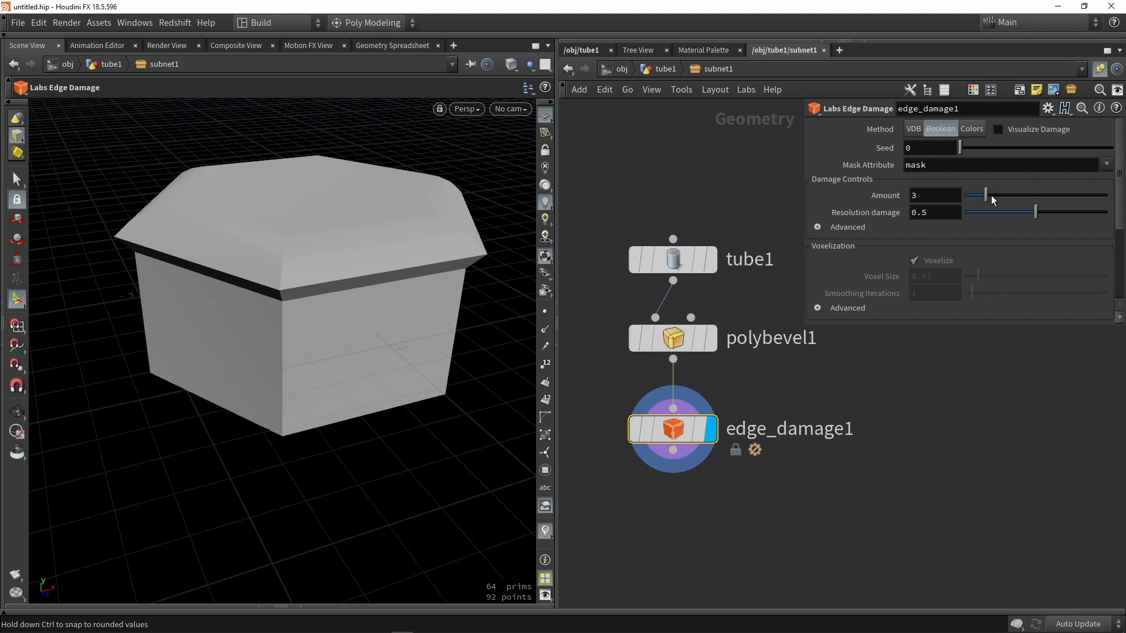
{"action": "left_click_drag", "start_coordinate": [985, 197], "coordinate": [1047, 192]}
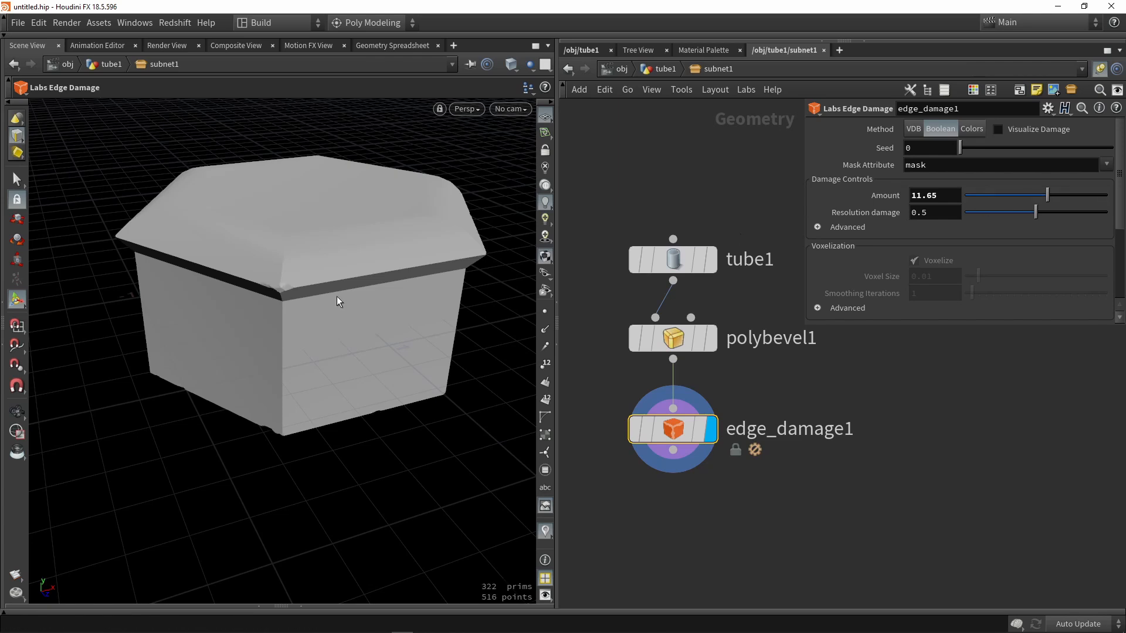
{"action": "left_click_drag", "start_coordinate": [342, 278], "coordinate": [371, 303]}
{"action": "key", "text": "w"}
{"action": "mouse_move", "coordinate": [495, 301]}
{"action": "left_mouse_down"}
{"action": "mouse_move", "coordinate": [375, 284]}
{"action": "mouse_move", "coordinate": [470, 264]}
{"action": "mouse_move", "coordinate": [395, 279]}
{"action": "mouse_move", "coordinate": [324, 245]}
{"action": "mouse_move", "coordinate": [422, 269]}
{"action": "mouse_move", "coordinate": [422, 307]}
{"action": "mouse_move", "coordinate": [445, 314]}
{"action": "mouse_move", "coordinate": [328, 315]}
{"action": "mouse_move", "coordinate": [244, 297]}
{"action": "mouse_move", "coordinate": [342, 307]}
{"action": "mouse_move", "coordinate": [299, 319]}
{"action": "mouse_move", "coordinate": [341, 327]}
{"action": "left_mouse_up"}
{"action": "key", "text": "w"}
{"action": "key", "text": "Return"}
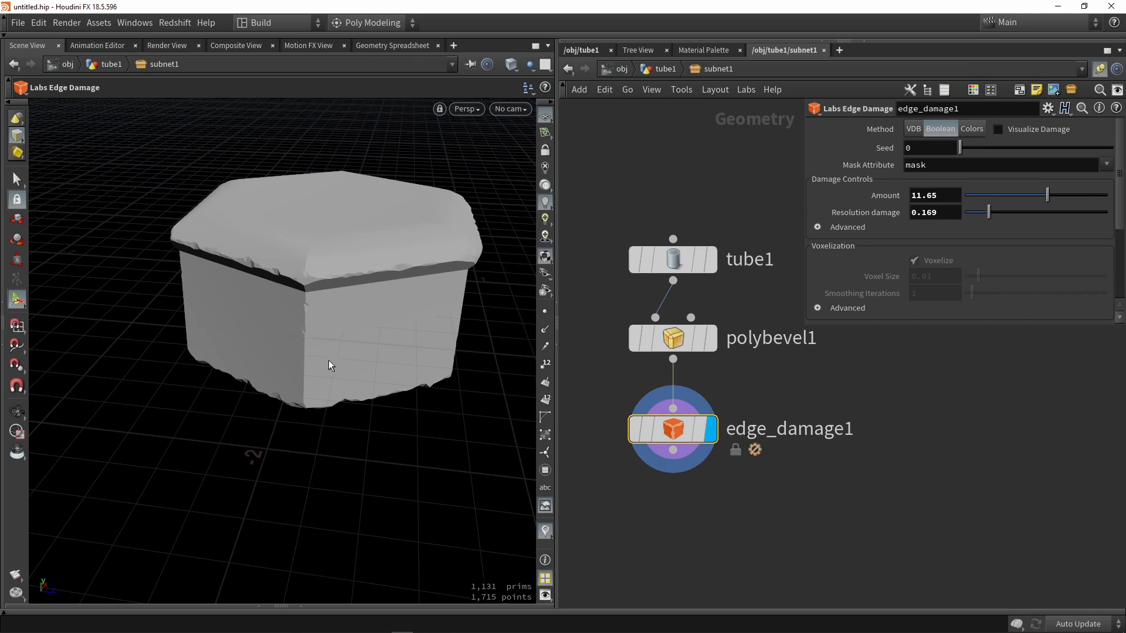
- Set the Edge Damage node's Resolution damage to 0.045 and its Amount to 5.12, checking the edges in wireframe
{"action": "left_click_drag", "start_coordinate": [331, 342], "coordinate": [397, 244]}
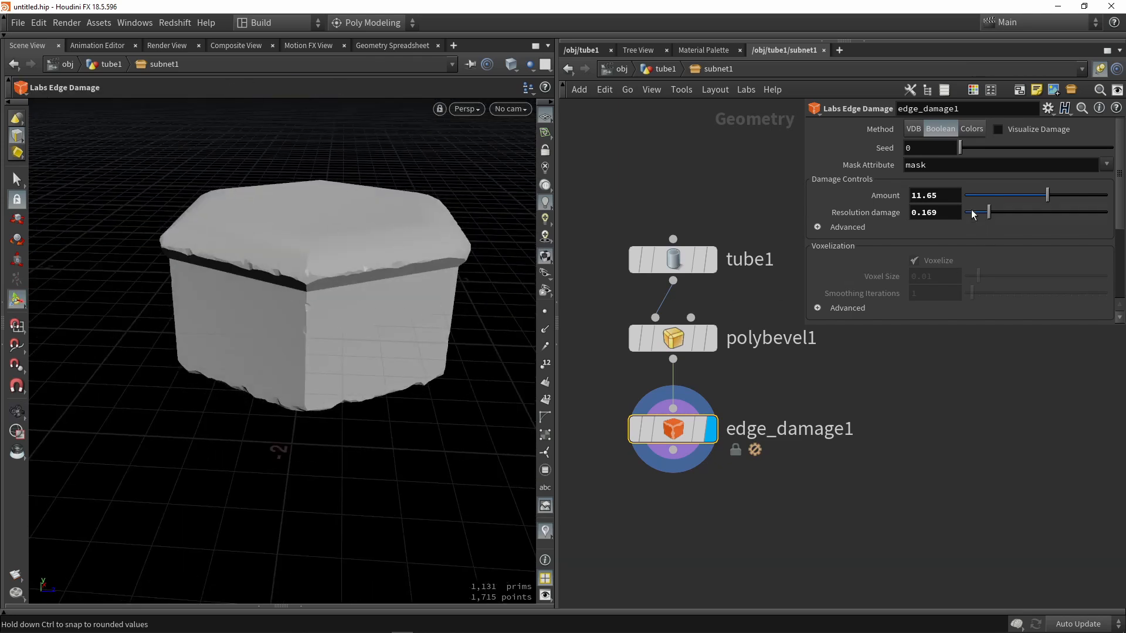
{"action": "left_click_drag", "start_coordinate": [366, 305], "coordinate": [250, 312], "text": "alt"}
{"action": "key", "text": "w"}
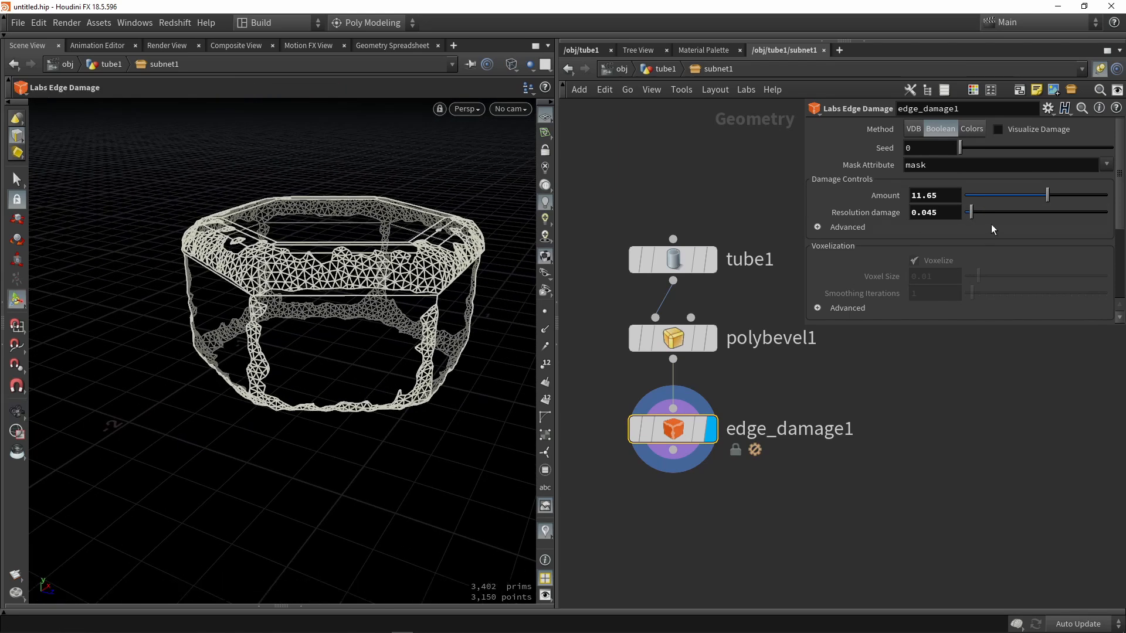
{"action": "left_click", "coordinate": [1001, 194]}
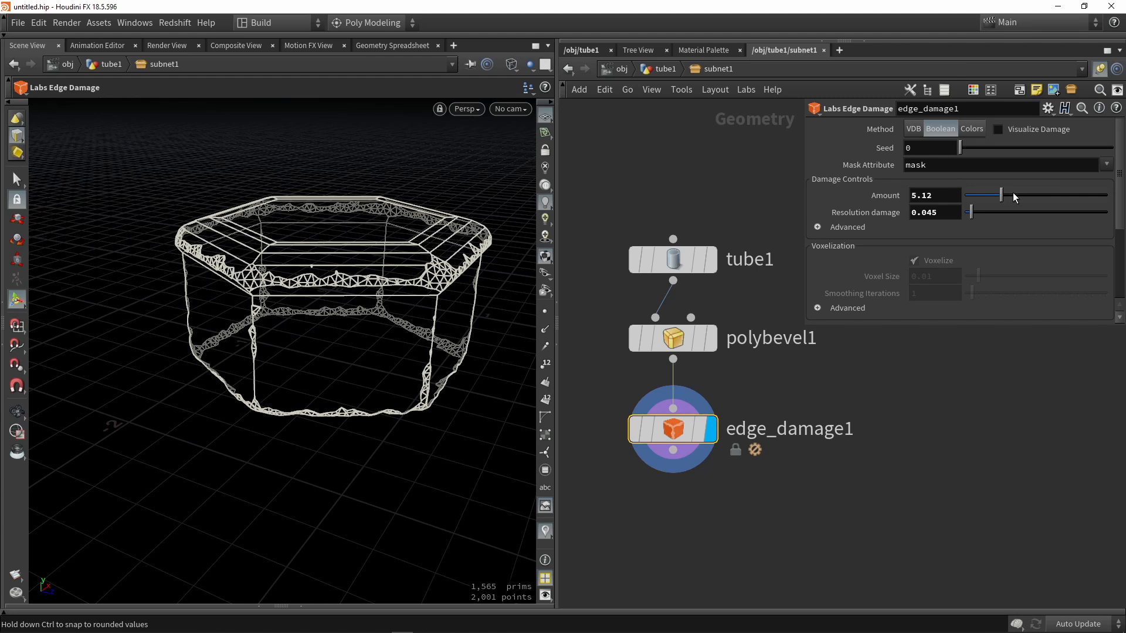
{"action": "key", "text": "w"}
{"action": "mouse_move", "coordinate": [251, 296]}
{"action": "left_mouse_down", "text": "alt"}
{"action": "mouse_move", "coordinate": [254, 272]}
{"action": "mouse_move", "coordinate": [201, 266]}
{"action": "mouse_move", "coordinate": [477, 282]}
{"action": "mouse_move", "coordinate": [528, 273]}
{"action": "left_mouse_up", "text": "alt"}
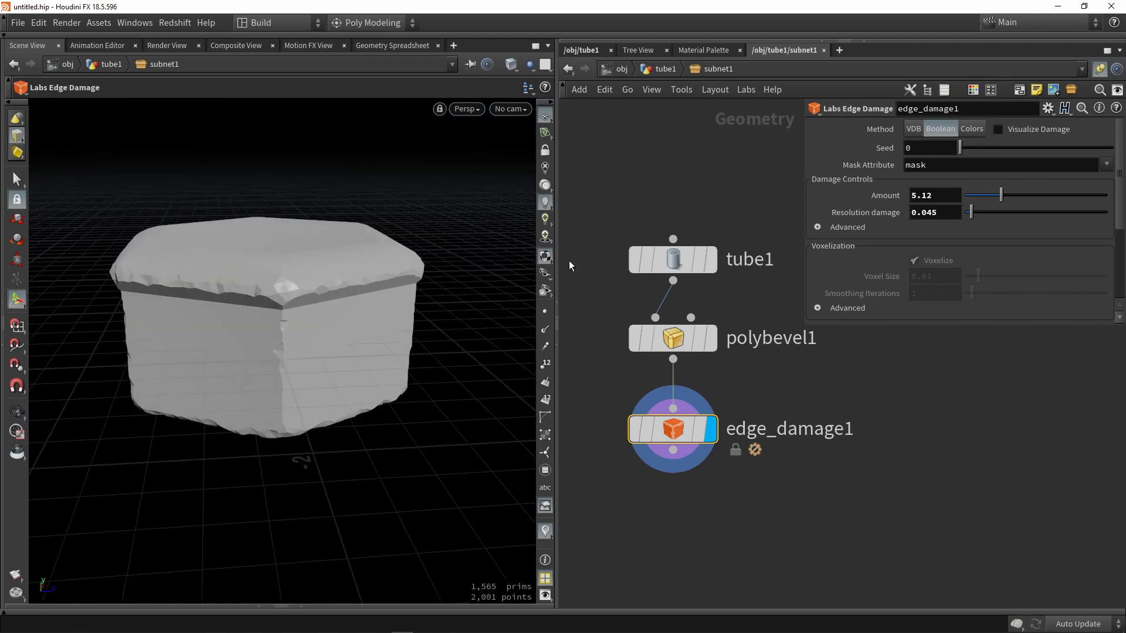
- Set the edge damage noise to the Alligator type with an Element Size of 1.49 and fine-tune its Height
{"action": "scroll", "coordinate": [931, 250], "scroll_direction": "down", "scroll_amount": 5}
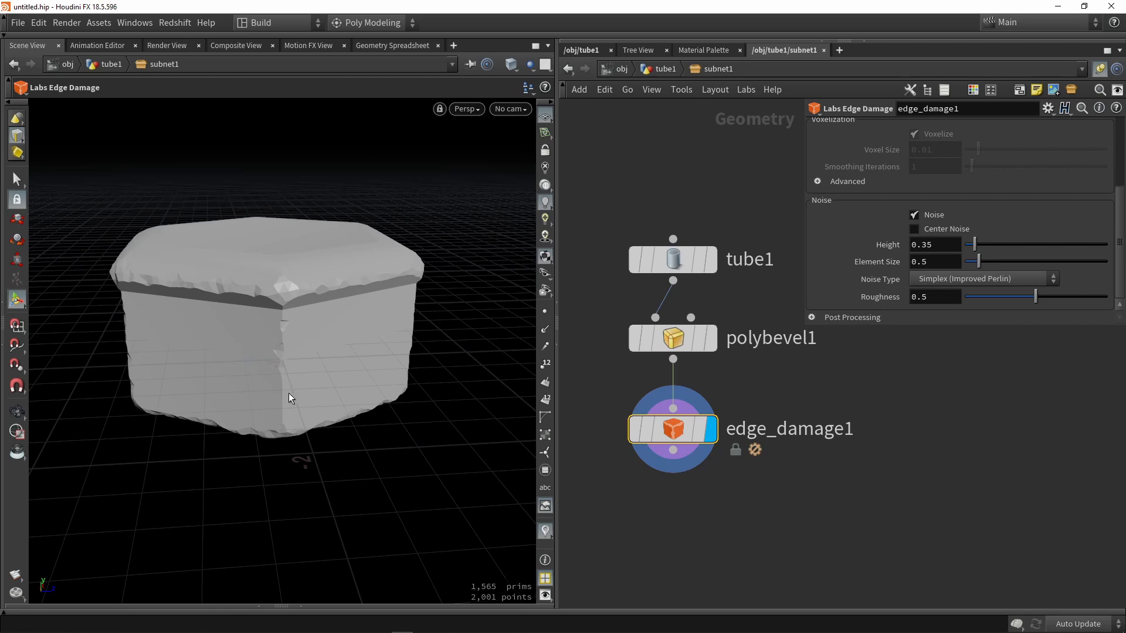
{"action": "left_click", "coordinate": [945, 280]}
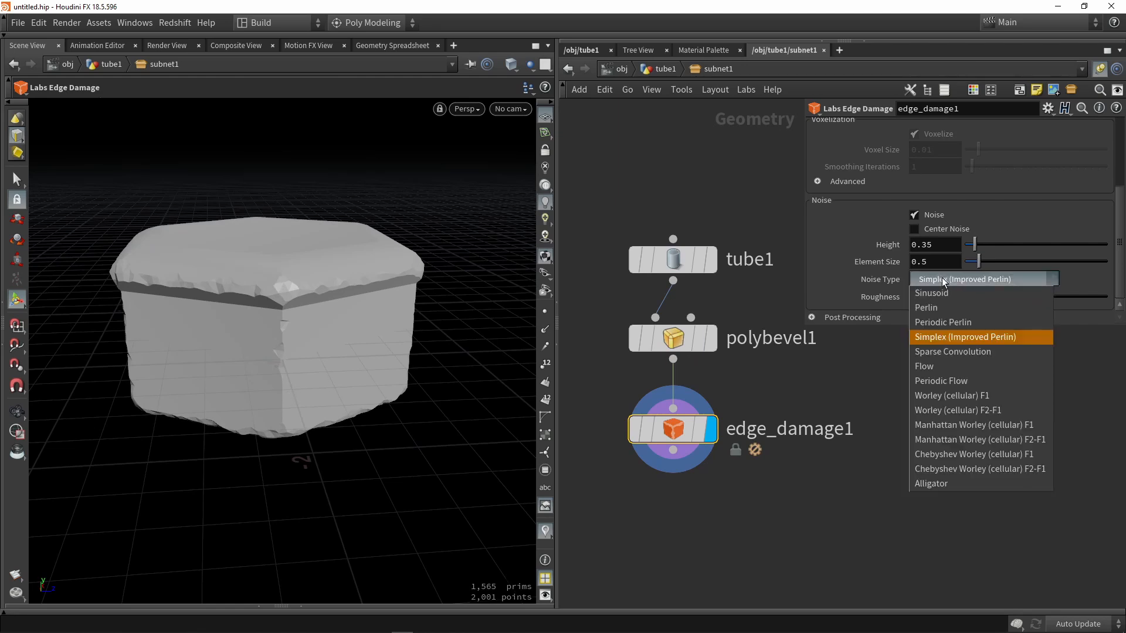
{"action": "left_click", "coordinate": [924, 485]}
{"action": "left_click_drag", "start_coordinate": [306, 389], "coordinate": [367, 344]}
{"action": "left_click_drag", "start_coordinate": [978, 261], "coordinate": [1007, 261]}
{"action": "left_click", "coordinate": [974, 264]}
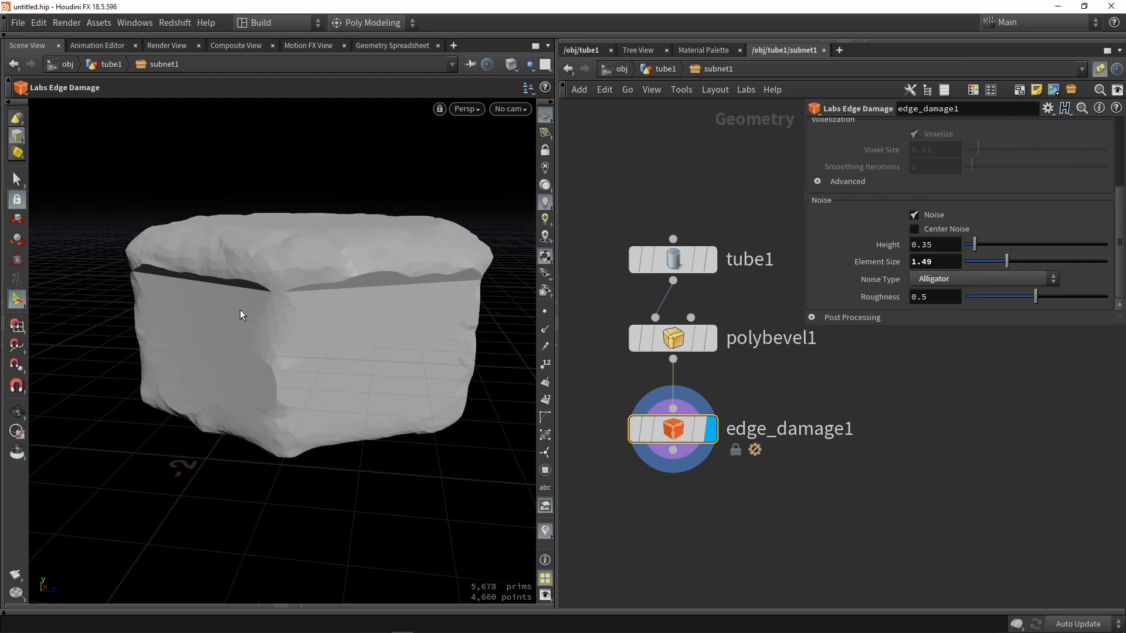
{"action": "left_click_drag", "start_coordinate": [242, 315], "coordinate": [359, 329]}
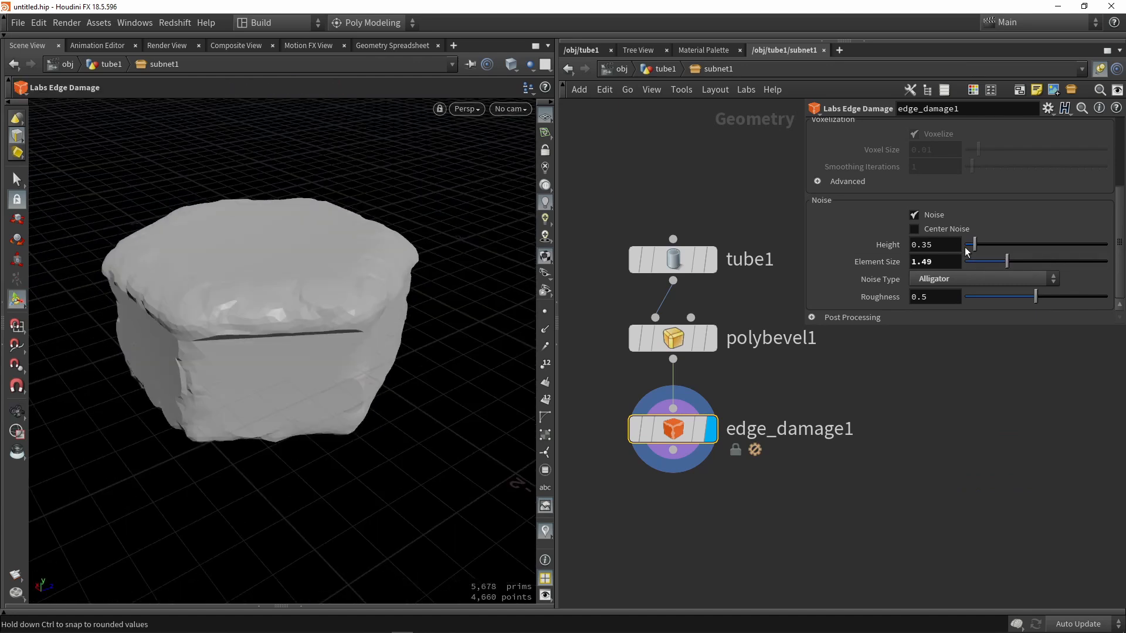
{"action": "left_click_drag", "start_coordinate": [974, 245], "coordinate": [973, 245]}
{"action": "left_click_drag", "start_coordinate": [315, 314], "coordinate": [282, 276], "text": "alt"}
- Reduce the edge damage Amount to 1.32 and hide the viewport's reference grid
{"action": "scroll", "coordinate": [938, 246], "scroll_direction": "up", "scroll_amount": 3}
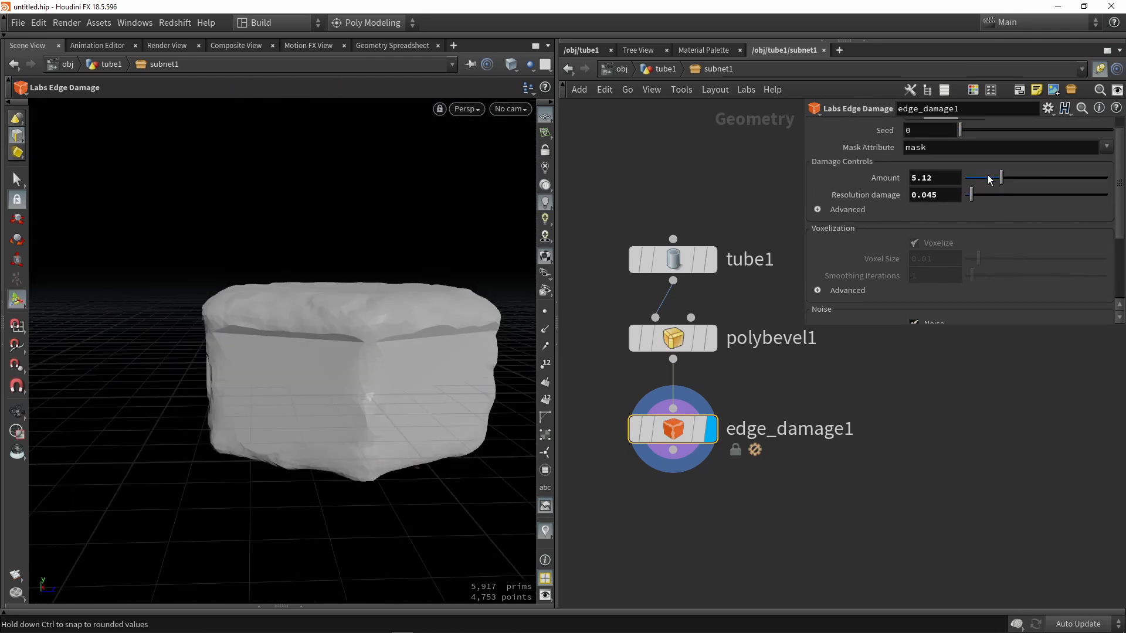
{"action": "left_click_drag", "start_coordinate": [986, 179], "coordinate": [975, 181]}
{"action": "left_click_drag", "start_coordinate": [457, 280], "coordinate": [430, 356]}
{"action": "left_click", "coordinate": [545, 116]}
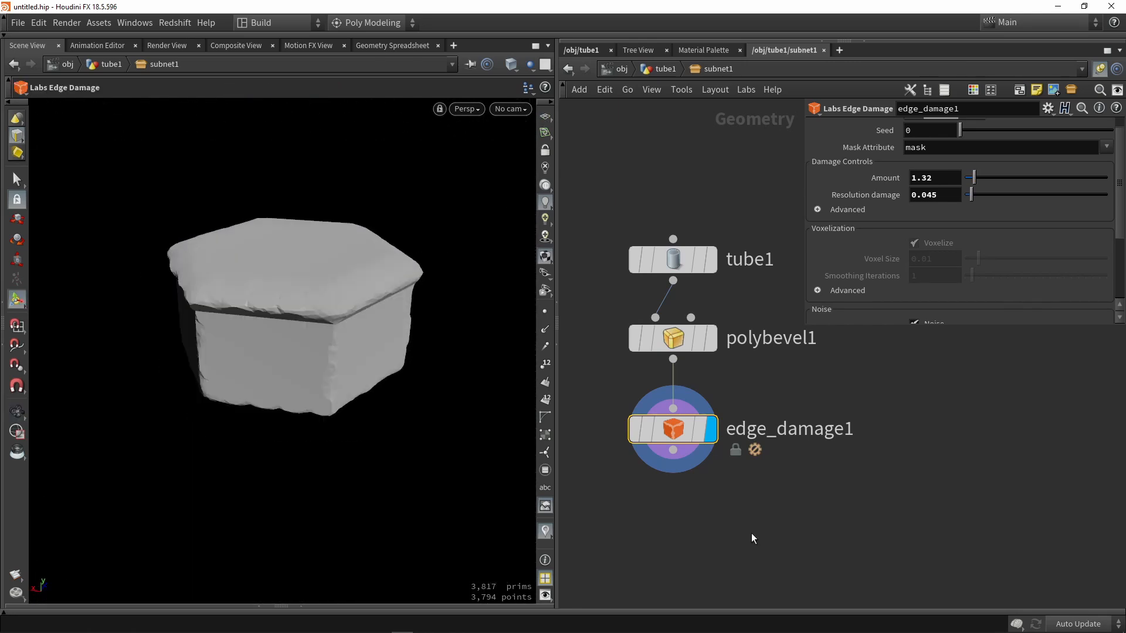
- Add a Labs Color Gradient node below edge_damage1, connect it to the damage output and display its result
{"action": "middle_click_drag", "start_coordinate": [752, 531], "coordinate": [733, 416]}
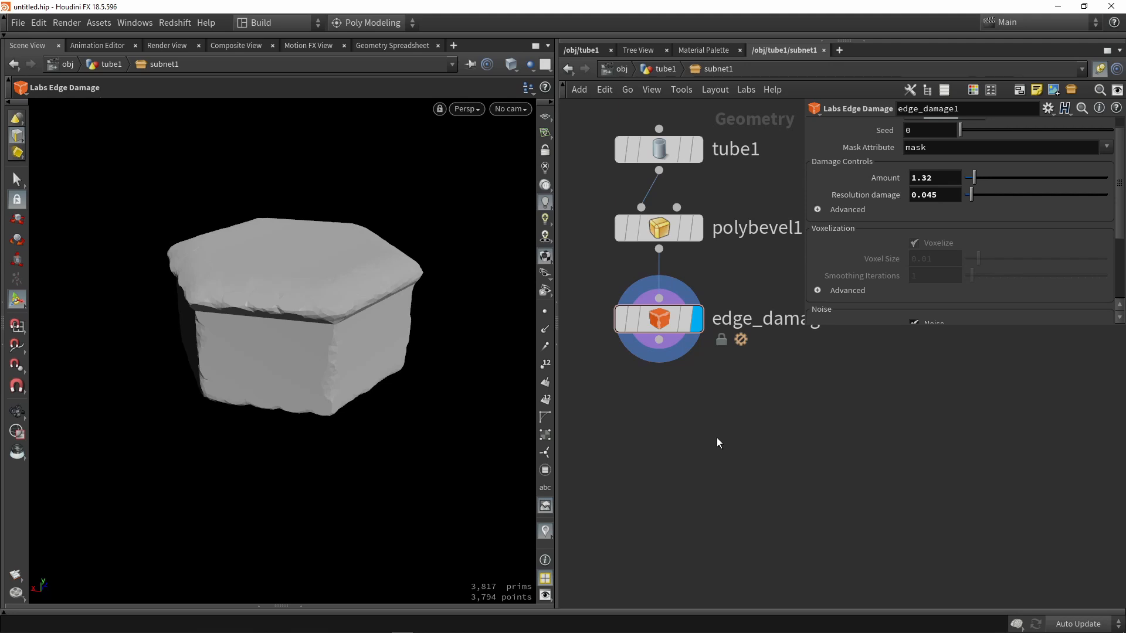
{"action": "key", "text": "Tab"}
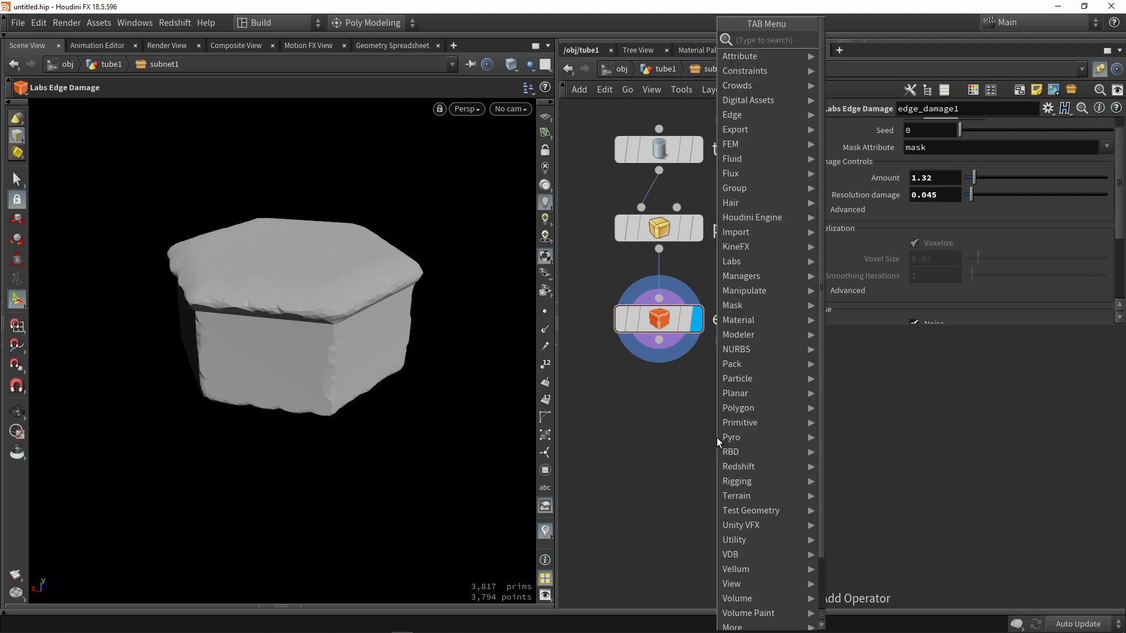
{"action": "type", "text": "grad"}
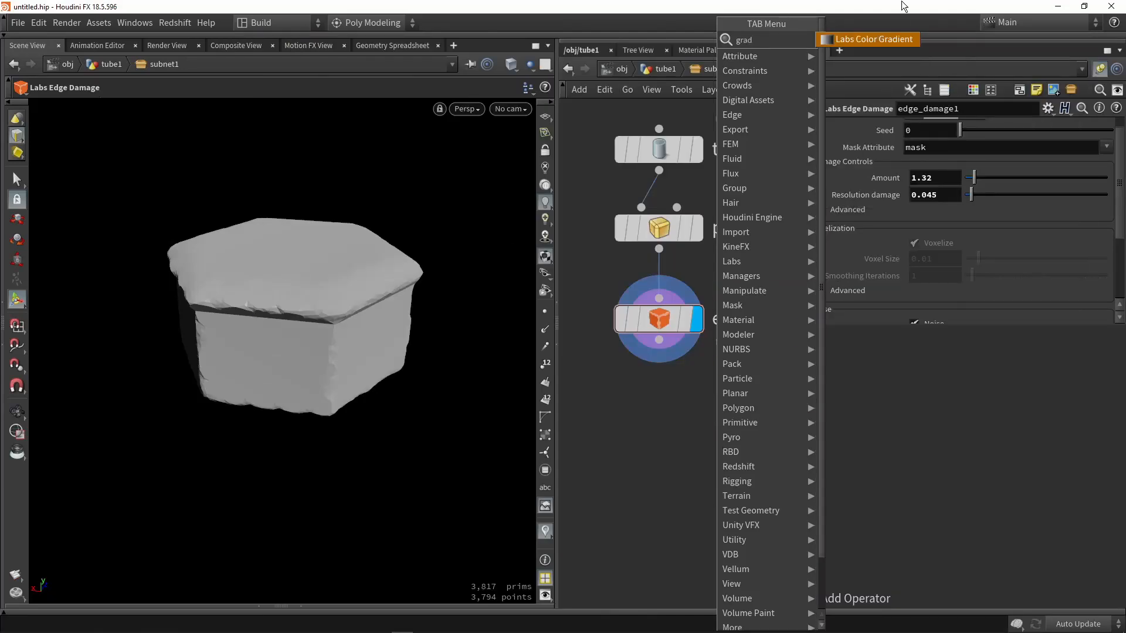
{"action": "left_click", "coordinate": [878, 40]}
{"action": "left_click", "coordinate": [667, 442]}
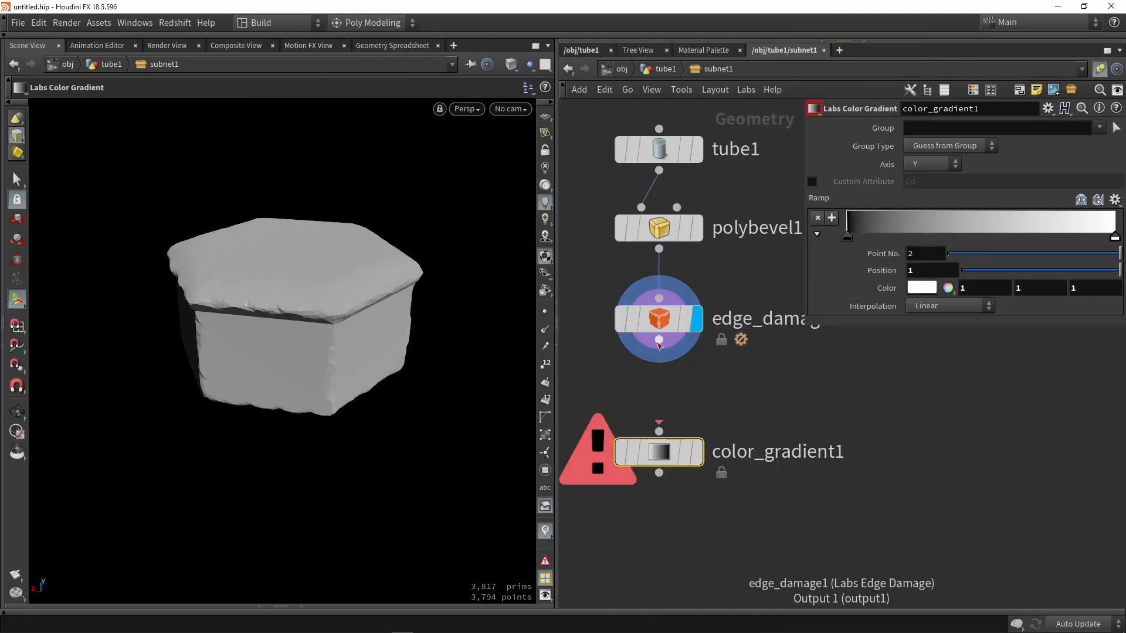
{"action": "left_click_drag", "start_coordinate": [659, 340], "coordinate": [658, 432]}
{"action": "left_click", "coordinate": [696, 452]}
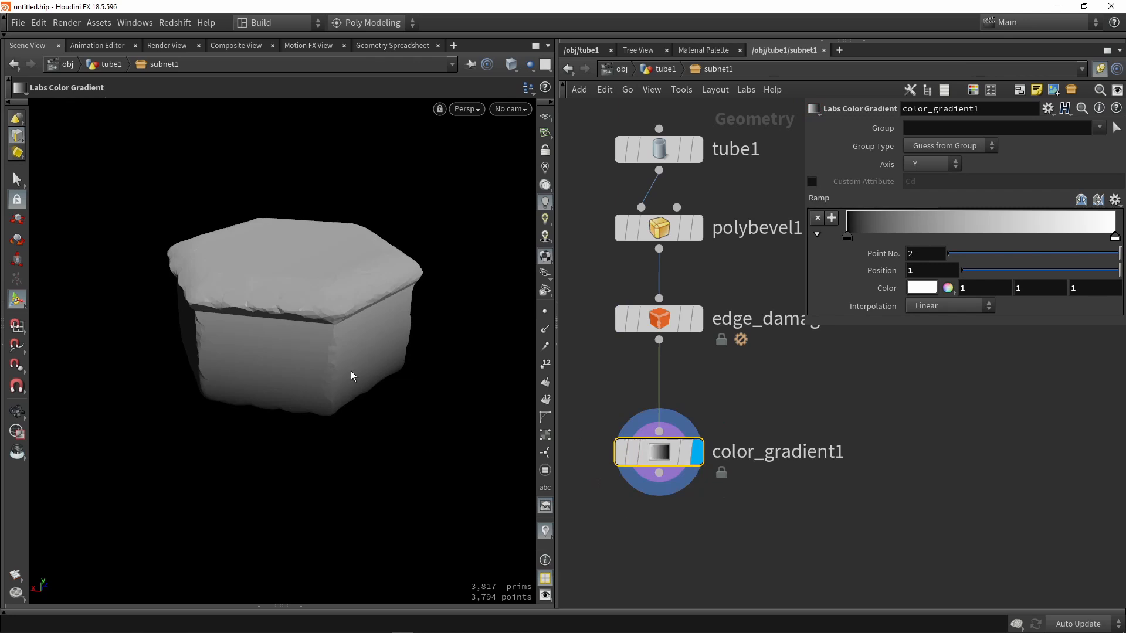
- Colour the gradient ramp's first point dark brown with hue 13, saturation 0.964 and value 0.039
{"action": "left_click_drag", "start_coordinate": [350, 370], "coordinate": [341, 342]}
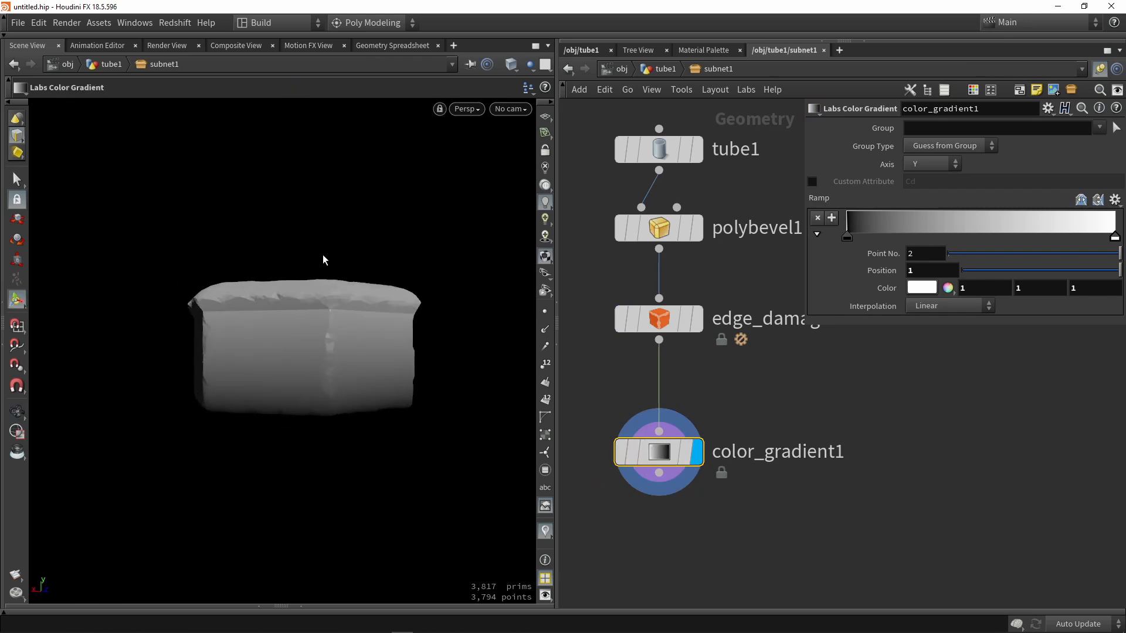
{"action": "left_click_drag", "start_coordinate": [322, 260], "coordinate": [325, 287]}
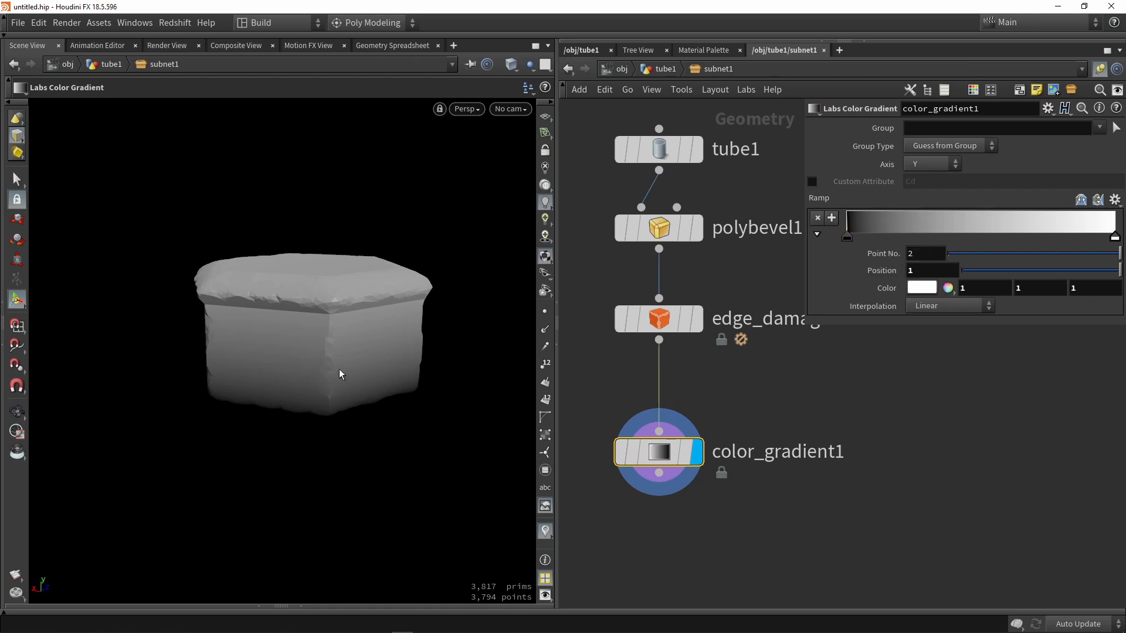
{"action": "double_click", "coordinate": [849, 240]}
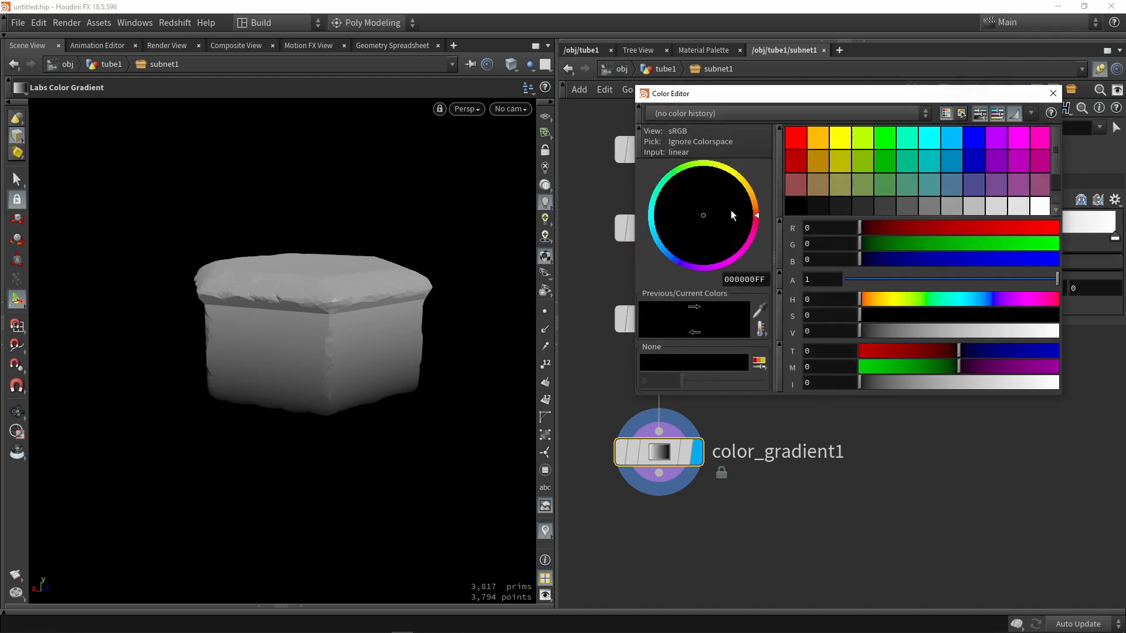
{"action": "left_click_drag", "start_coordinate": [932, 316], "coordinate": [1050, 316]}
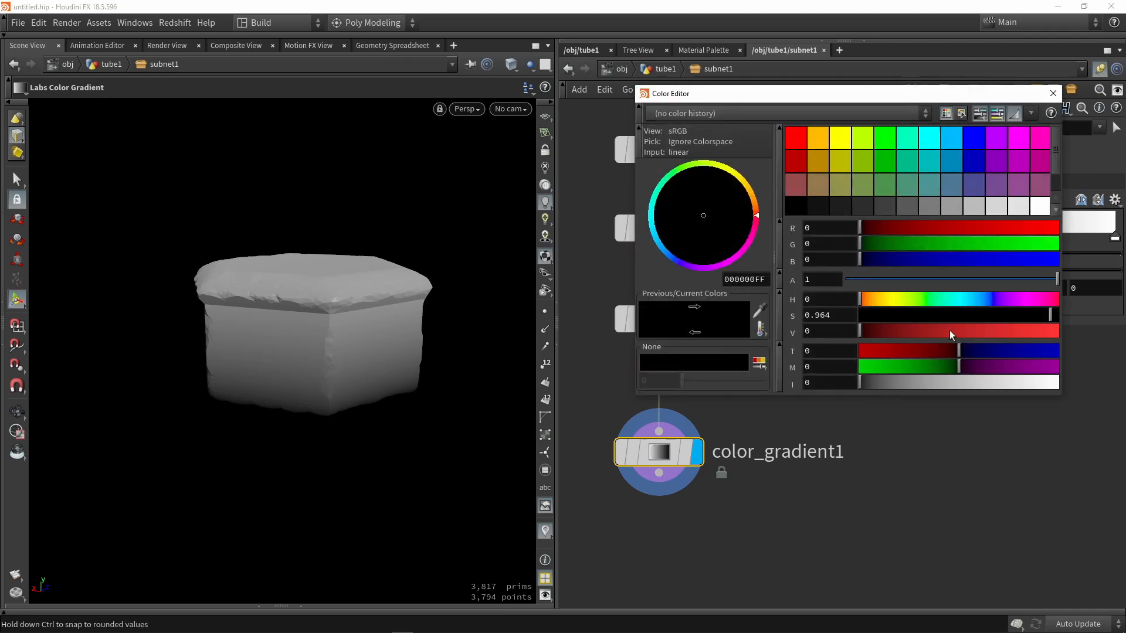
{"action": "left_click_drag", "start_coordinate": [903, 332], "coordinate": [867, 299]}
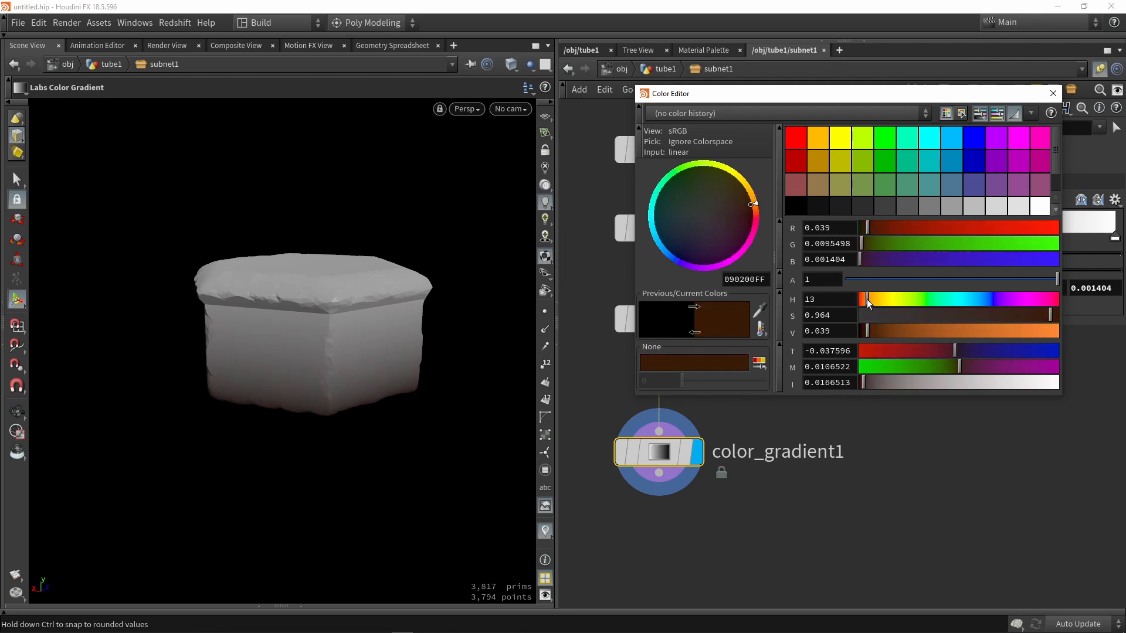
{"action": "left_click", "coordinate": [1050, 95]}
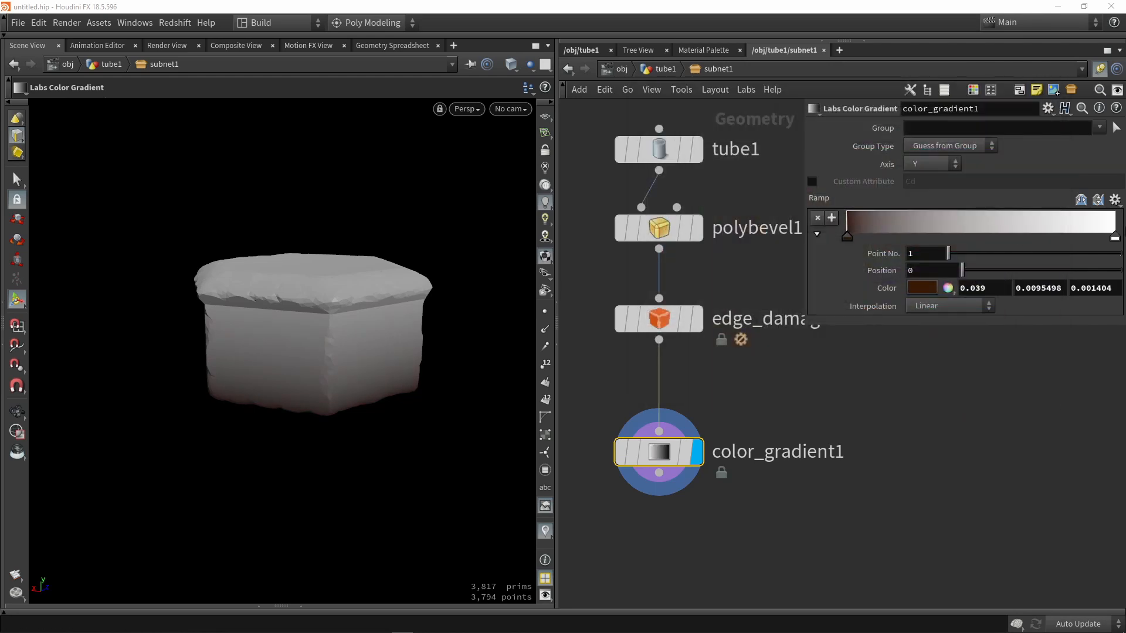
- Colour the ramp's end point light green with hue about 122 and saturation 0.79, and move the brown point to position 0.709
{"action": "double_click", "coordinate": [1115, 238]}
{"action": "left_click_drag", "start_coordinate": [698, 213], "coordinate": [683, 182]}
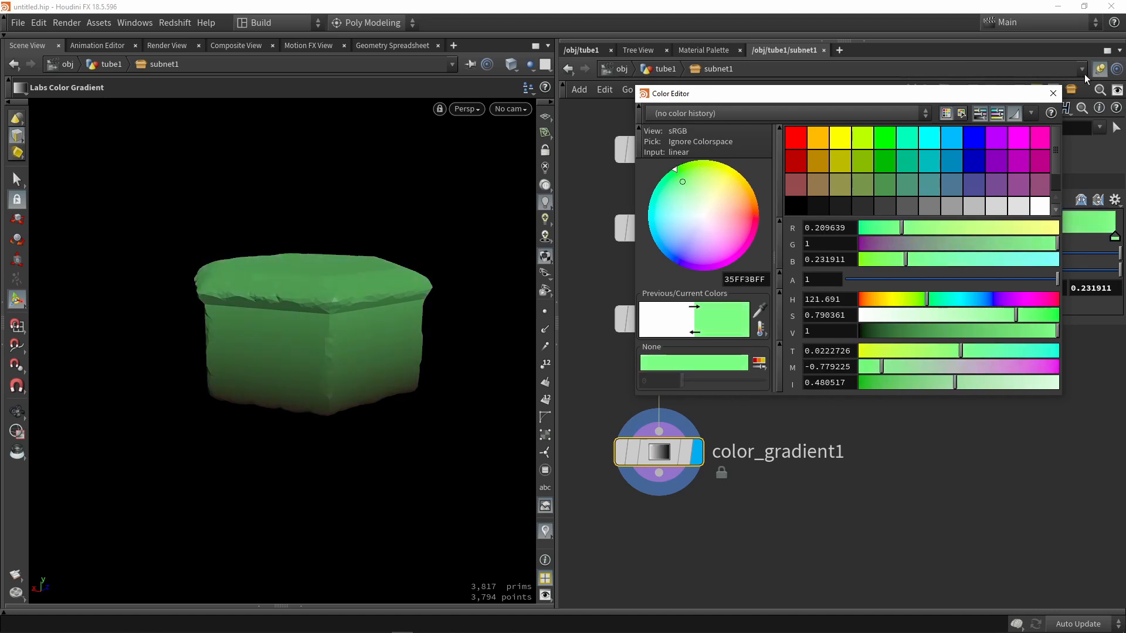
{"action": "left_click", "coordinate": [1053, 93]}
{"action": "left_click_drag", "start_coordinate": [847, 238], "coordinate": [1036, 234]}
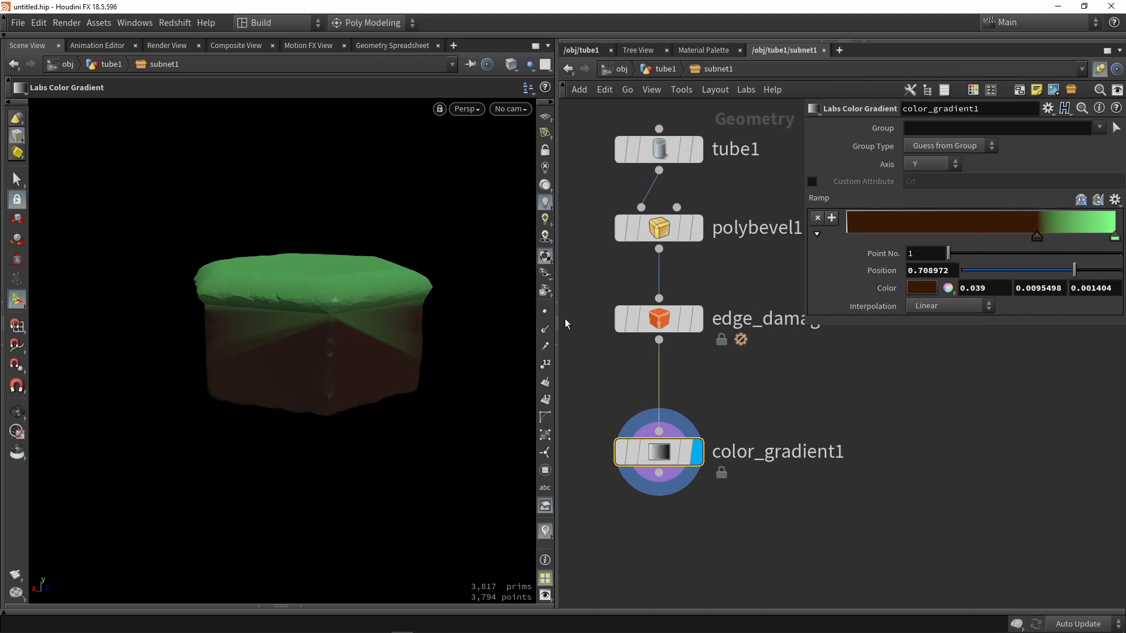
- Examine the gradient across the tile's side faces, checking the mesh's point distribution and wireframe
{"action": "left_click_drag", "start_coordinate": [427, 364], "coordinate": [411, 332], "text": "alt"}
{"action": "scroll", "coordinate": [384, 336], "scroll_direction": "up", "scroll_amount": 3}
{"action": "left_click_drag", "start_coordinate": [251, 289], "coordinate": [379, 400], "text": "alt"}
{"action": "key", "text": "Return"}
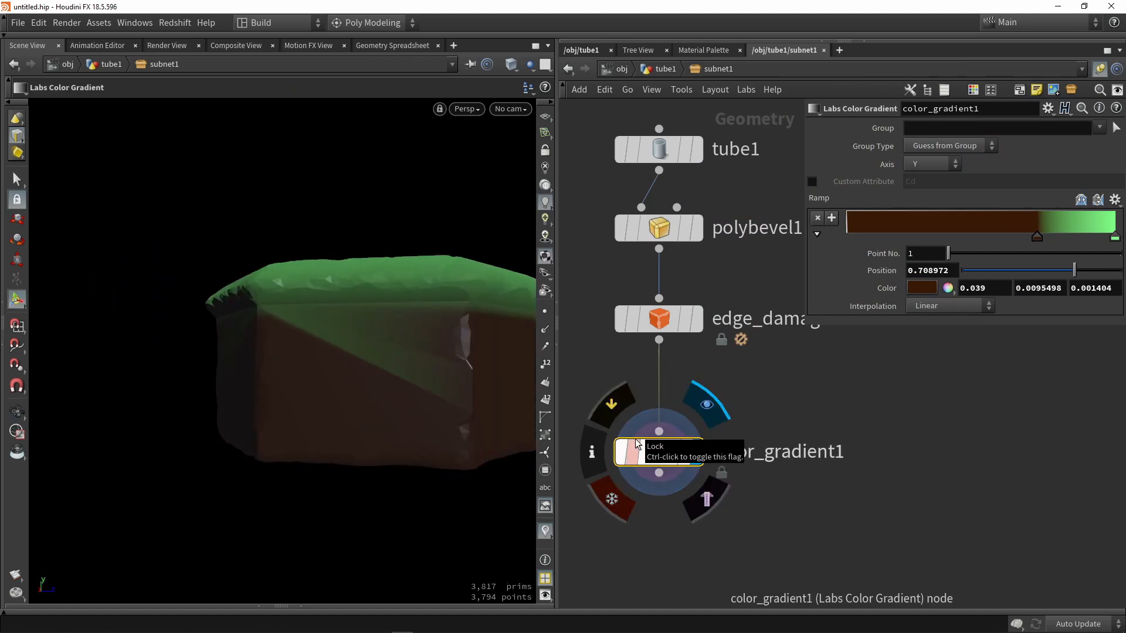
{"action": "left_click", "coordinate": [545, 313]}
{"action": "key", "text": "Escape"}
{"action": "left_click_drag", "start_coordinate": [458, 385], "coordinate": [221, 302]}
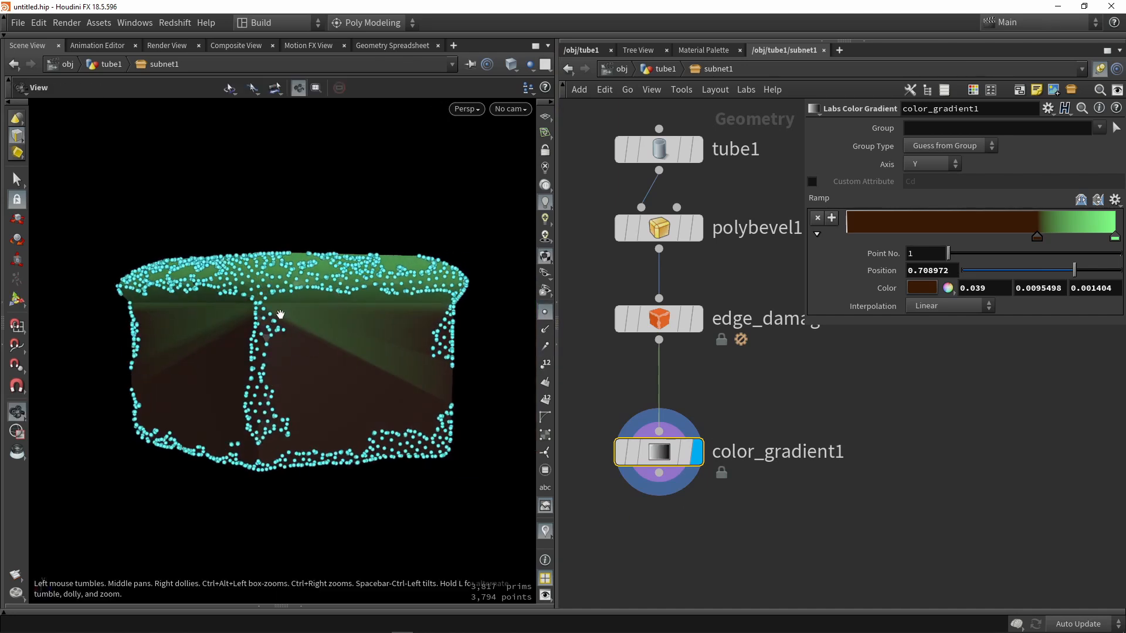
{"action": "right_click_drag", "start_coordinate": [280, 315], "coordinate": [246, 317]}
{"action": "middle_click_drag", "start_coordinate": [280, 323], "coordinate": [218, 326]}
{"action": "scroll", "coordinate": [218, 326], "scroll_direction": "down", "scroll_amount": 2}
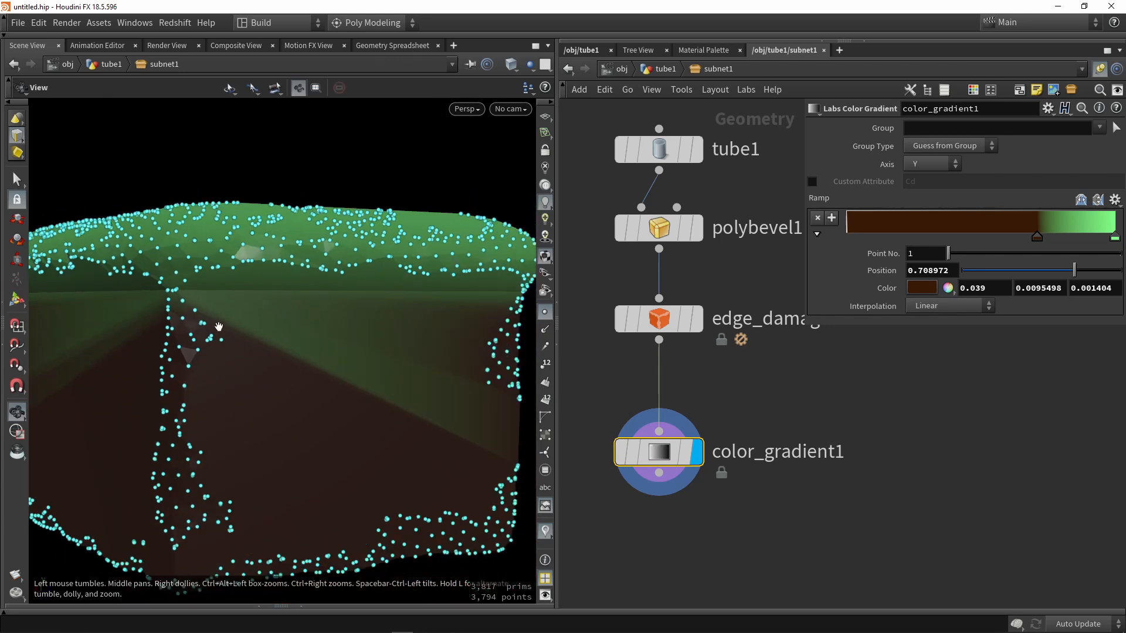
{"action": "left_click", "coordinate": [545, 313]}
{"action": "right_click_drag", "start_coordinate": [351, 337], "coordinate": [340, 394]}
{"action": "key", "text": "w"}
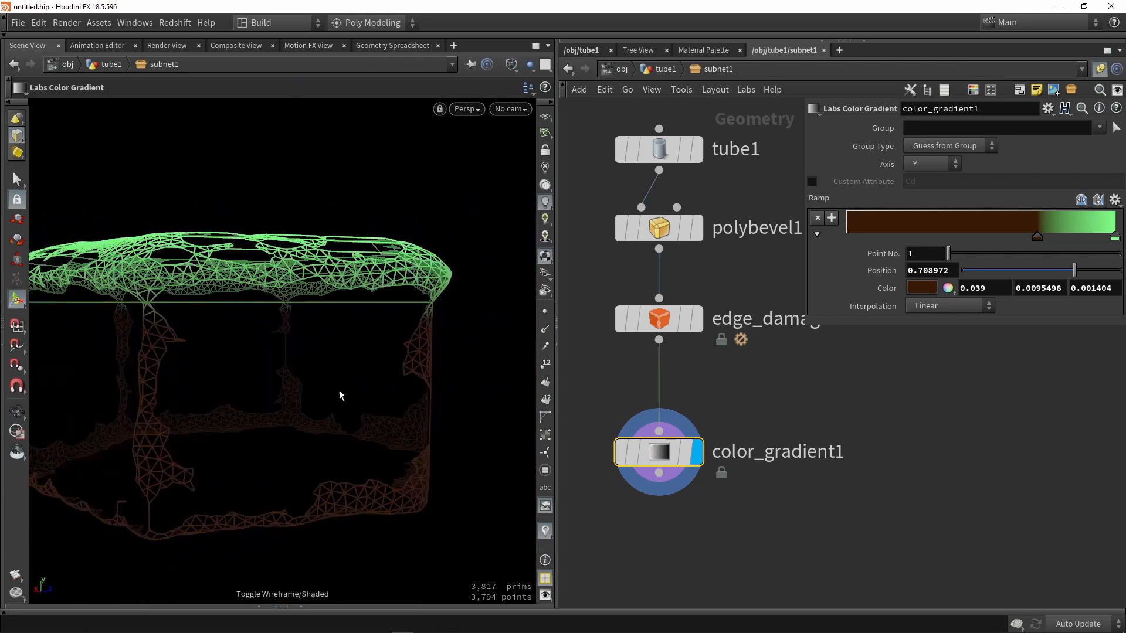
{"action": "key", "text": "w"}
{"action": "mouse_move", "coordinate": [369, 391]}
{"action": "left_mouse_down"}
{"action": "mouse_move", "coordinate": [315, 388]}
{"action": "mouse_move", "coordinate": [364, 389]}
{"action": "left_mouse_up"}
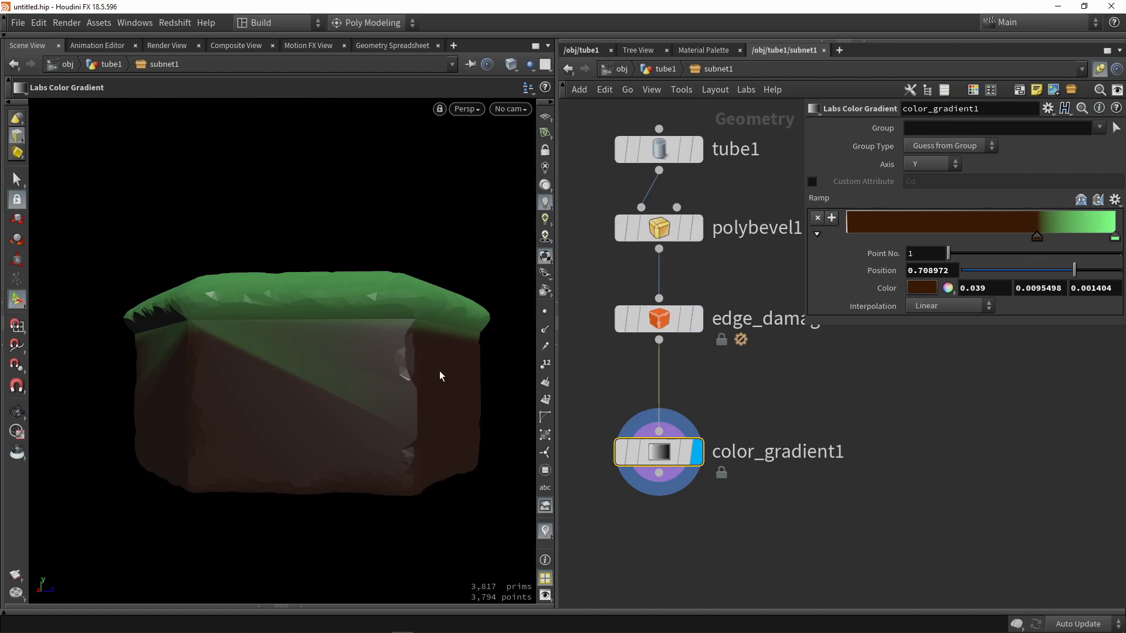
{"action": "left_click_drag", "start_coordinate": [367, 357], "coordinate": [369, 377]}
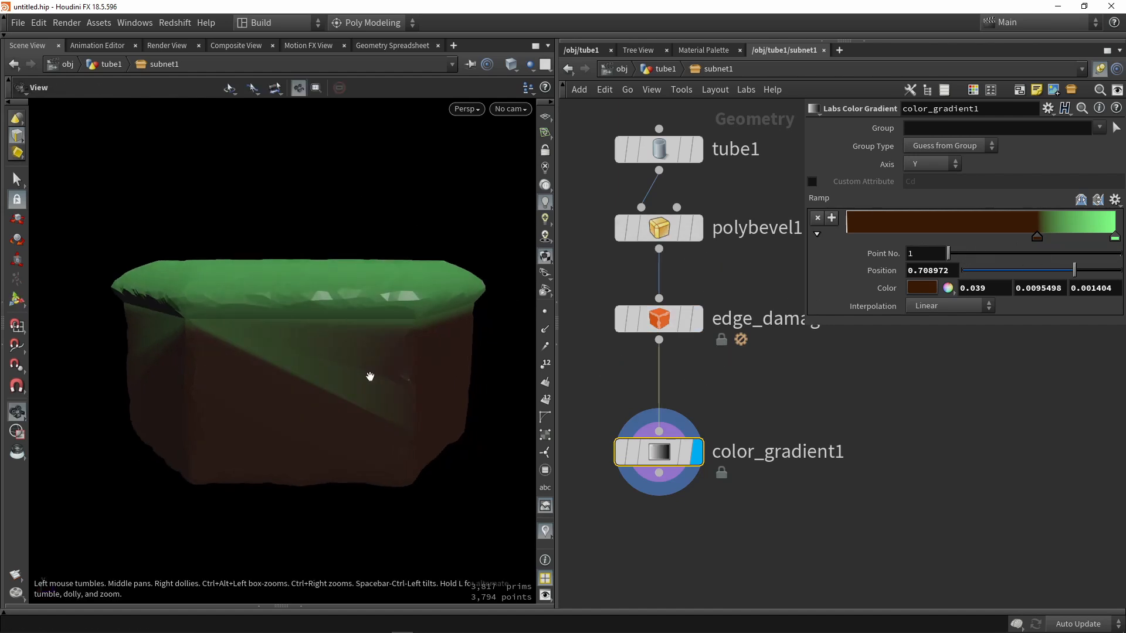
- Move the green ramp point close to the brown one, set the brown point to position 0.772, and check the tile in wireframe
{"action": "left_click_drag", "start_coordinate": [1115, 238], "coordinate": [1053, 238]}
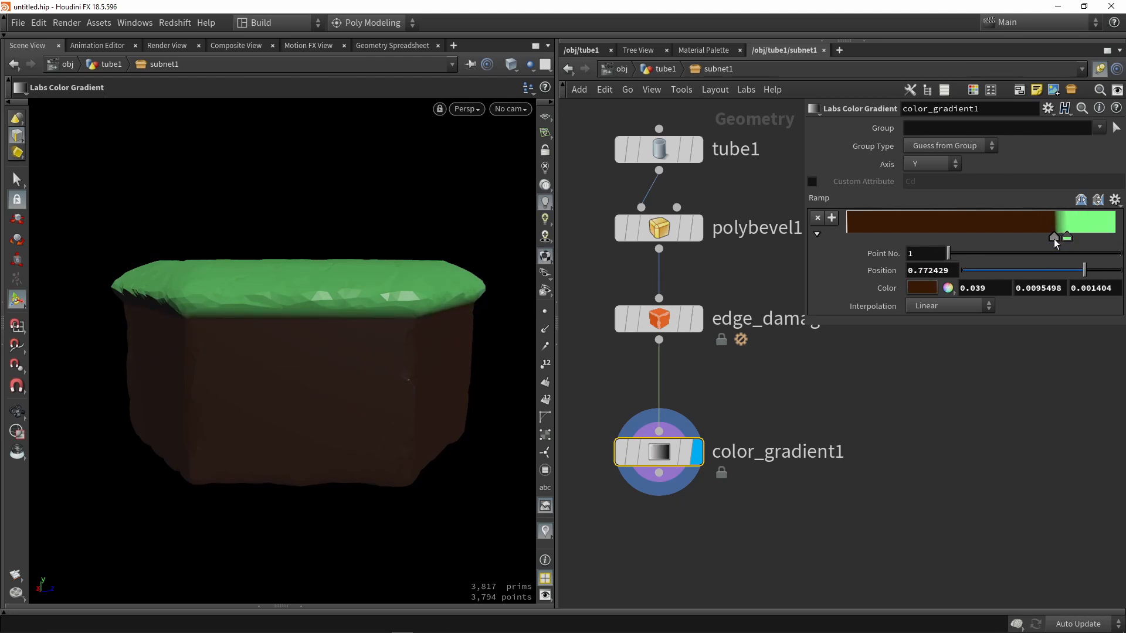
{"action": "key", "text": "Escape"}
{"action": "left_click_drag", "start_coordinate": [172, 307], "coordinate": [414, 332]}
{"action": "key", "text": "w"}
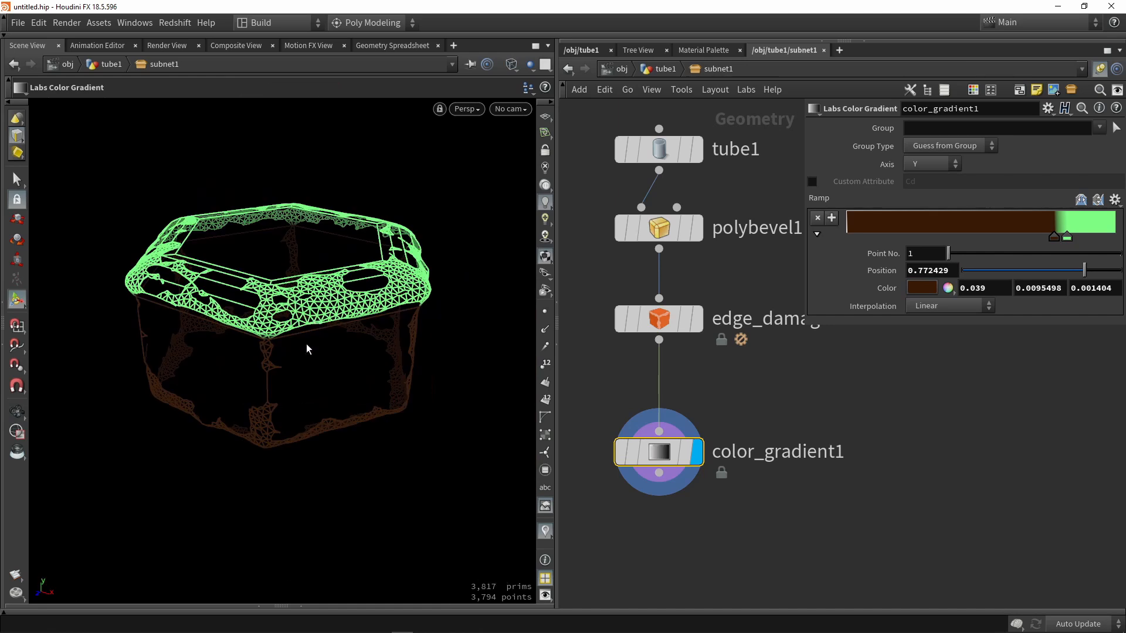
{"action": "left_click_drag", "start_coordinate": [267, 300], "coordinate": [305, 287]}
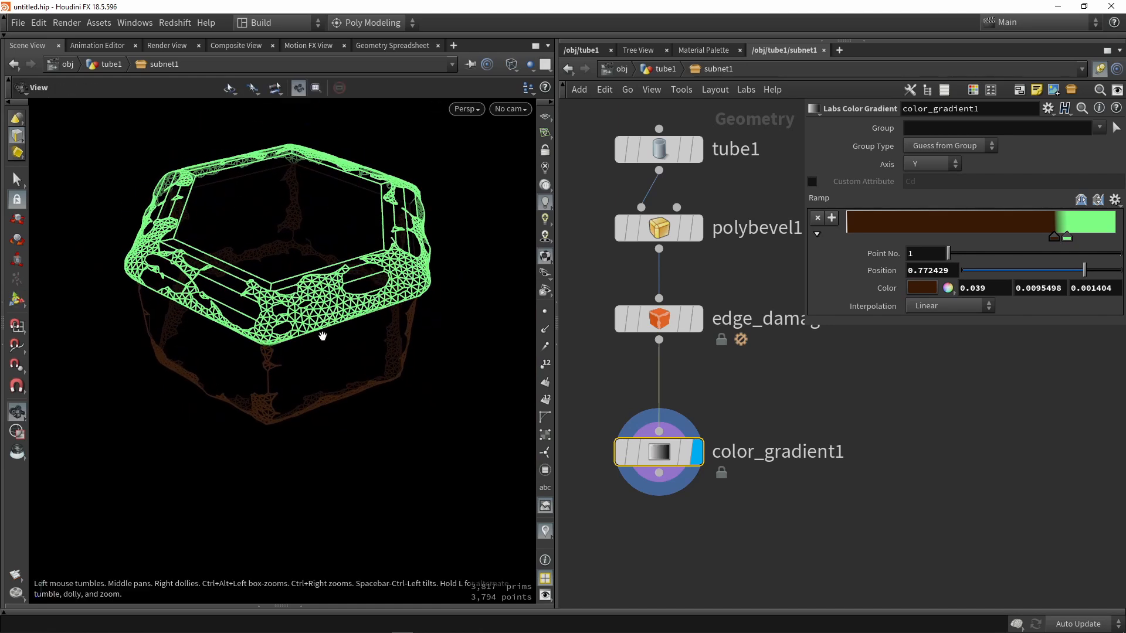
{"action": "left_click_drag", "start_coordinate": [322, 334], "coordinate": [317, 299]}
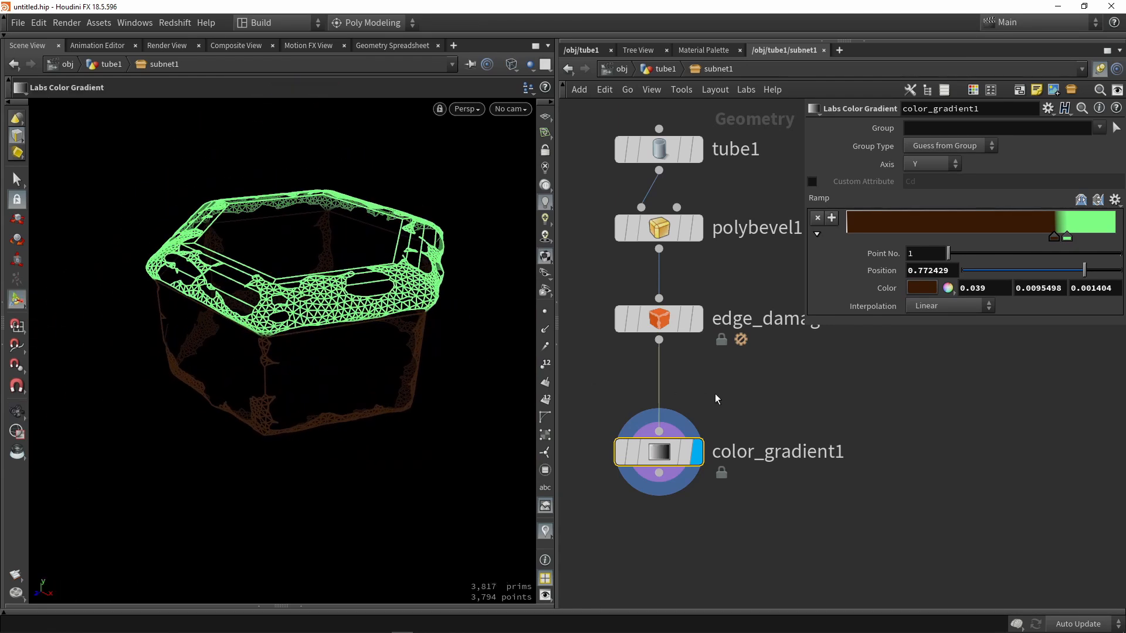
- Insert a Divide node between the edge damage and color_gradient1 nodes and display its result
{"action": "left_click", "coordinate": [757, 403]}
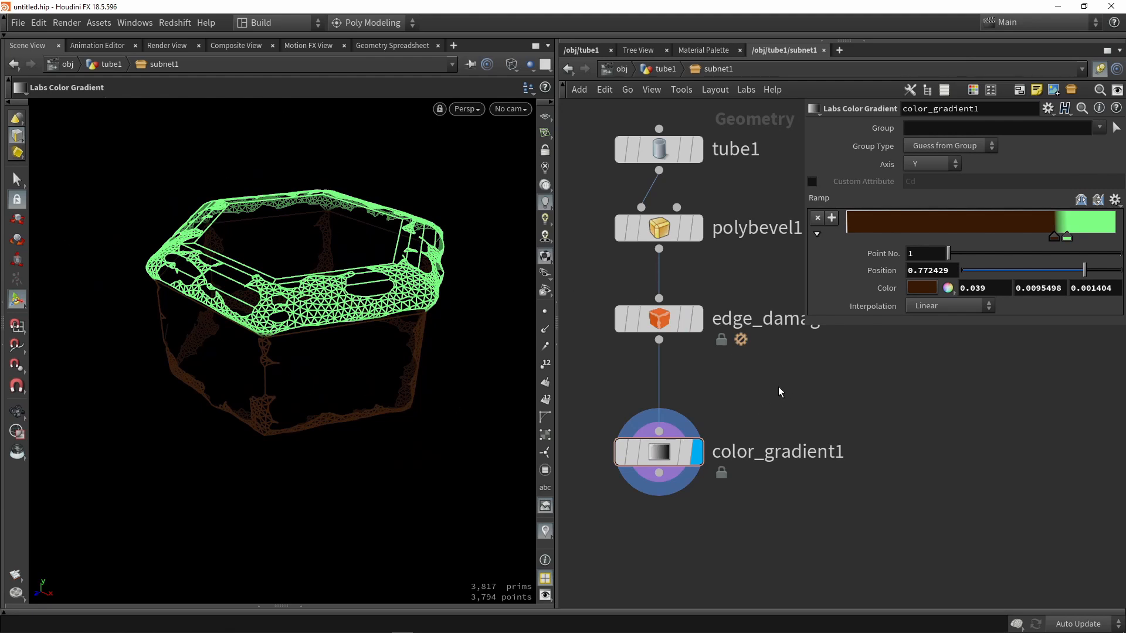
{"action": "key", "text": "Tab"}
{"action": "type", "text": "divi"}
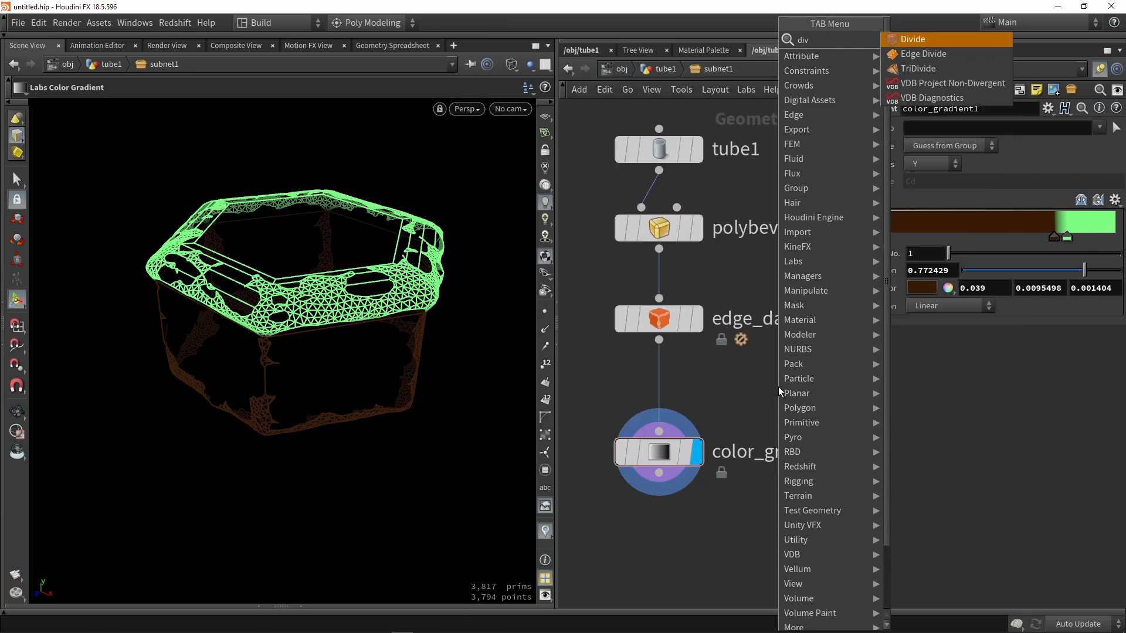
{"action": "key", "text": "Return"}
{"action": "left_click_drag", "start_coordinate": [778, 386], "coordinate": [670, 390]}
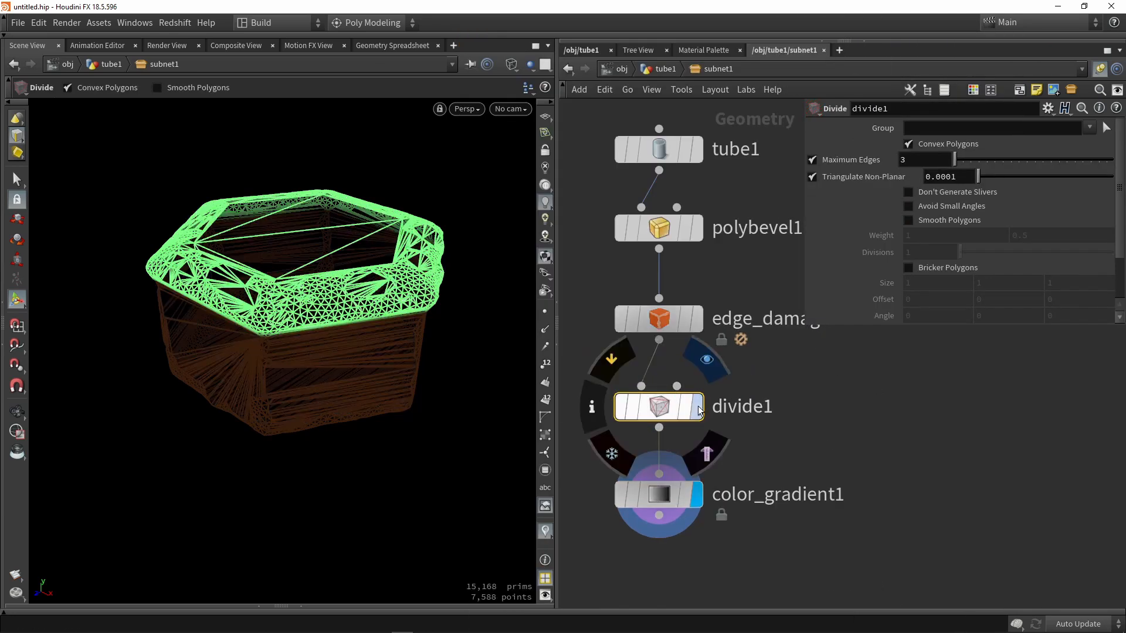
{"action": "left_click", "coordinate": [696, 406]}
- Enable Don't Generate Slivers and Avoid Small Angles on divide1, checking the triangulation in wireframe and shaded display
{"action": "left_click_drag", "start_coordinate": [264, 352], "coordinate": [221, 286], "text": "alt"}
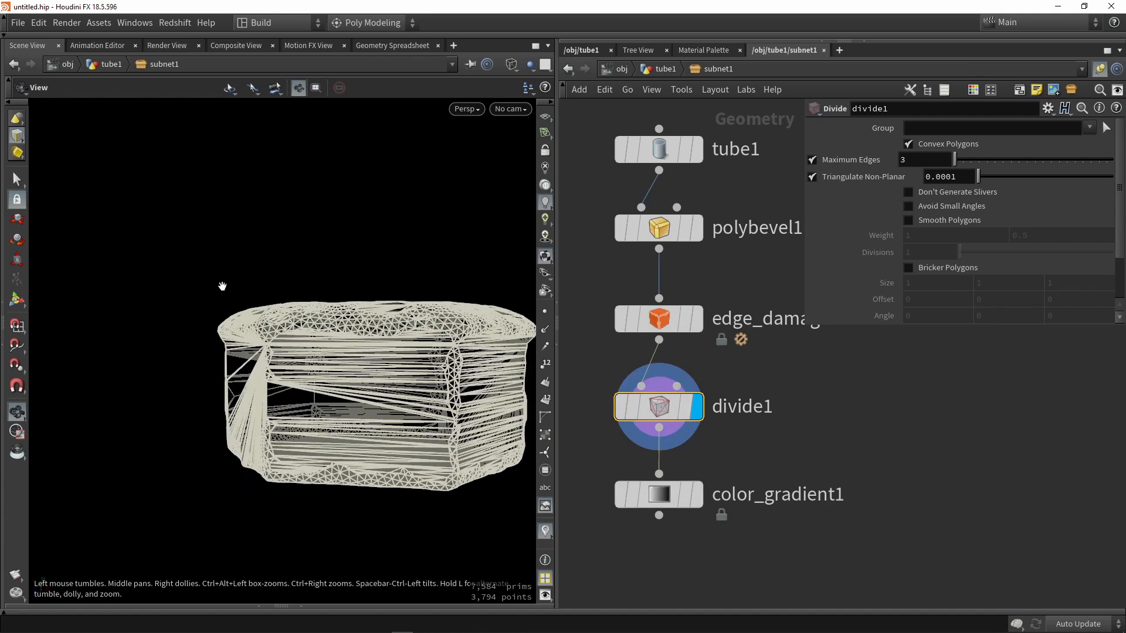
{"action": "middle_click_drag", "start_coordinate": [372, 401], "coordinate": [293, 402], "text": "alt"}
{"action": "right_click_drag", "start_coordinate": [293, 402], "coordinate": [370, 405], "text": "alt"}
{"action": "left_click_drag", "start_coordinate": [369, 404], "coordinate": [335, 411], "text": "alt"}
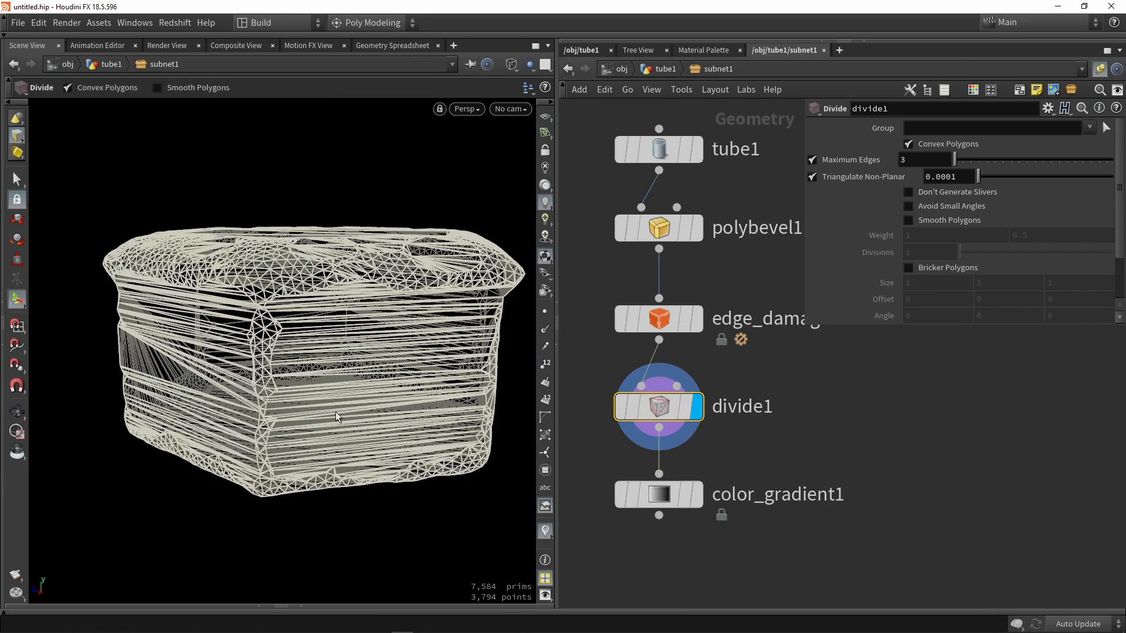
{"action": "left_click", "coordinate": [921, 196]}
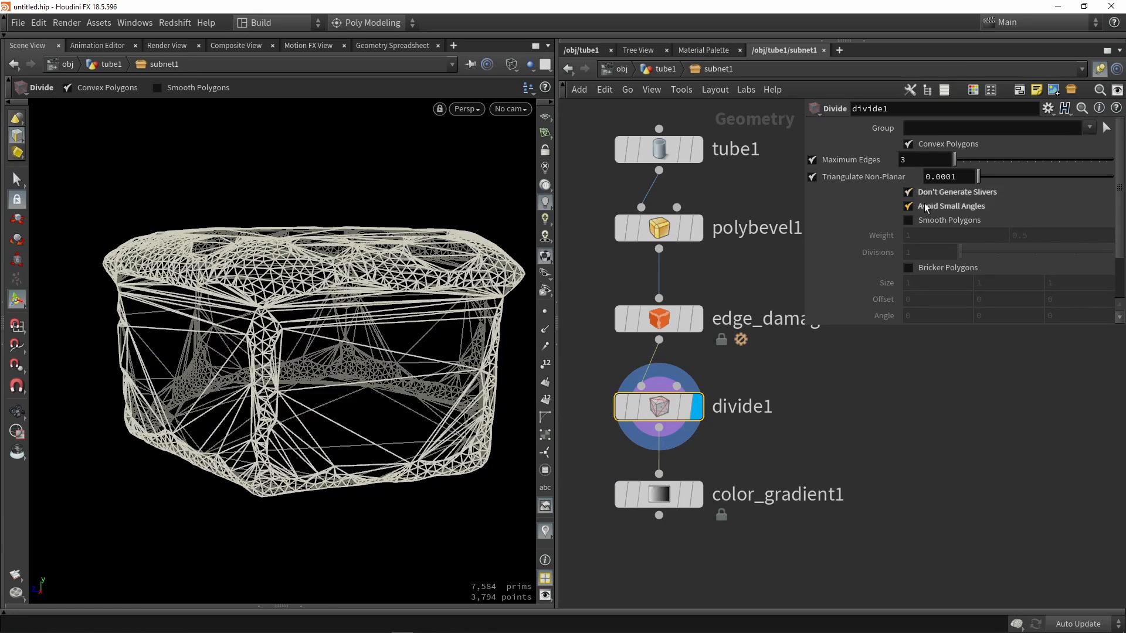
{"action": "mouse_move", "coordinate": [413, 346]}
{"action": "left_mouse_down", "text": "alt"}
{"action": "mouse_move", "coordinate": [287, 384]}
{"action": "mouse_move", "coordinate": [375, 393]}
{"action": "mouse_move", "coordinate": [310, 408]}
{"action": "mouse_move", "coordinate": [432, 370]}
{"action": "mouse_move", "coordinate": [461, 385]}
{"action": "mouse_move", "coordinate": [321, 349]}
{"action": "mouse_move", "coordinate": [372, 364]}
{"action": "mouse_move", "coordinate": [314, 389]}
{"action": "mouse_move", "coordinate": [299, 378]}
{"action": "mouse_move", "coordinate": [336, 362]}
{"action": "left_mouse_up", "text": "alt"}
{"action": "key", "text": "w"}
{"action": "key", "text": "w"}
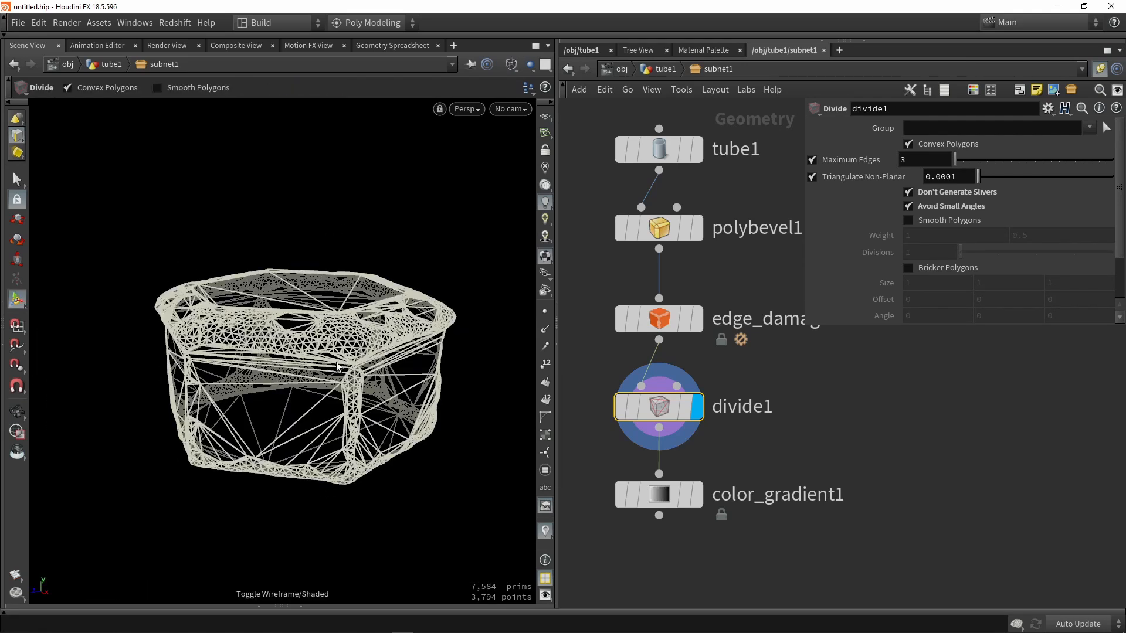
{"action": "key", "text": "w"}
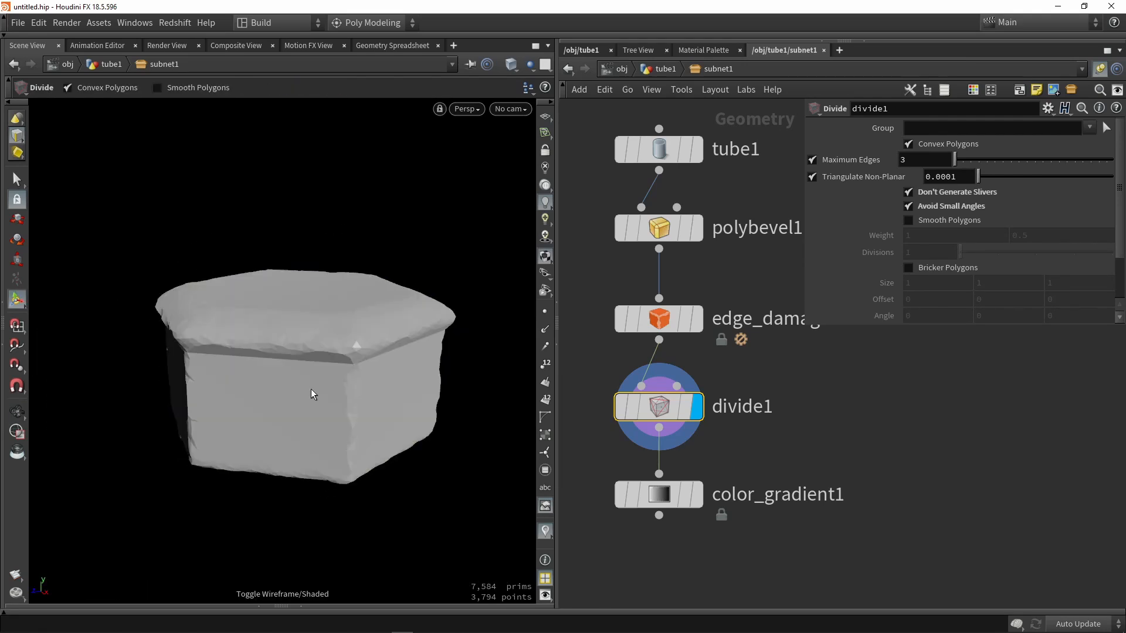
- Insert a PolyReduce node between divide1 and color_gradient1 and display its result
{"action": "middle_click_drag", "start_coordinate": [756, 434], "coordinate": [752, 326]}
{"action": "scroll", "coordinate": [753, 326], "scroll_direction": "down", "scroll_amount": 1}
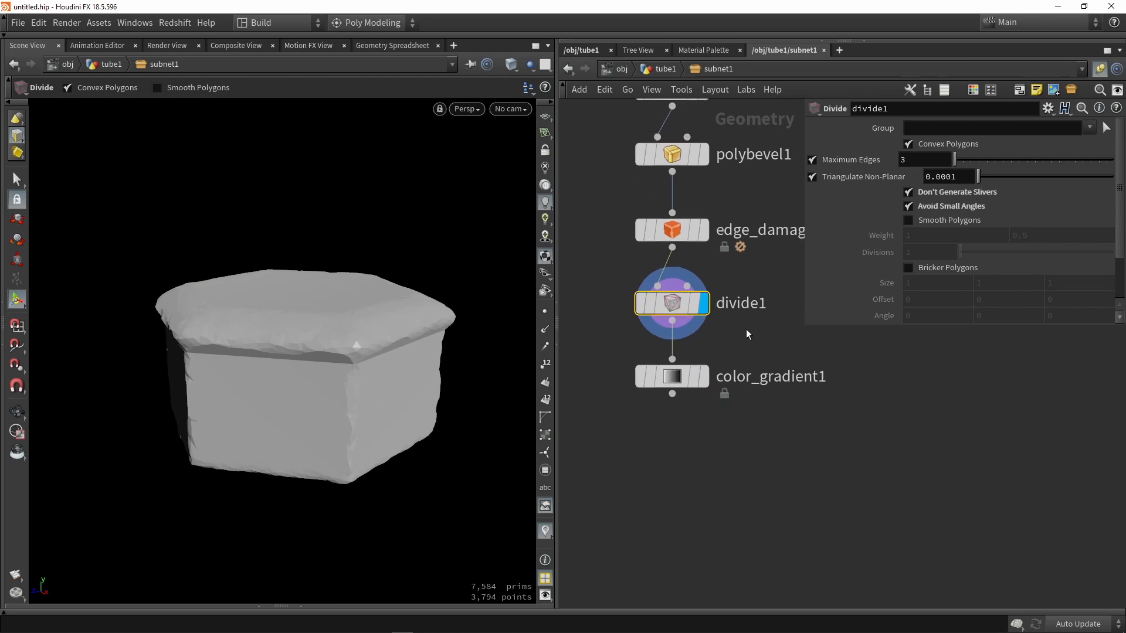
{"action": "key", "text": "Tab"}
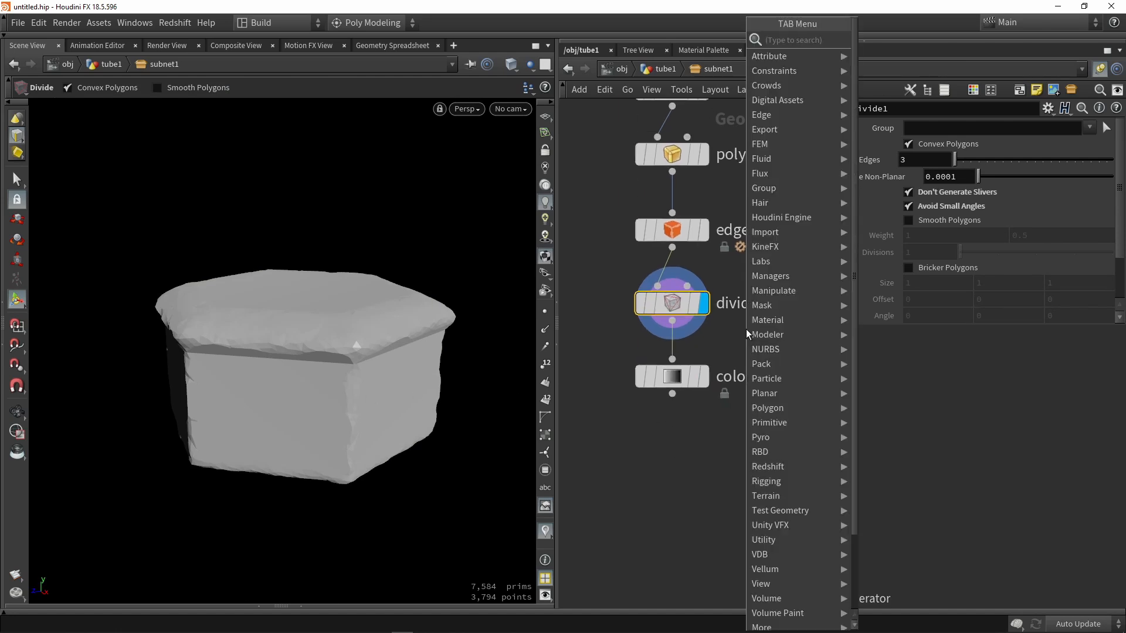
{"action": "type", "text": "polyre"}
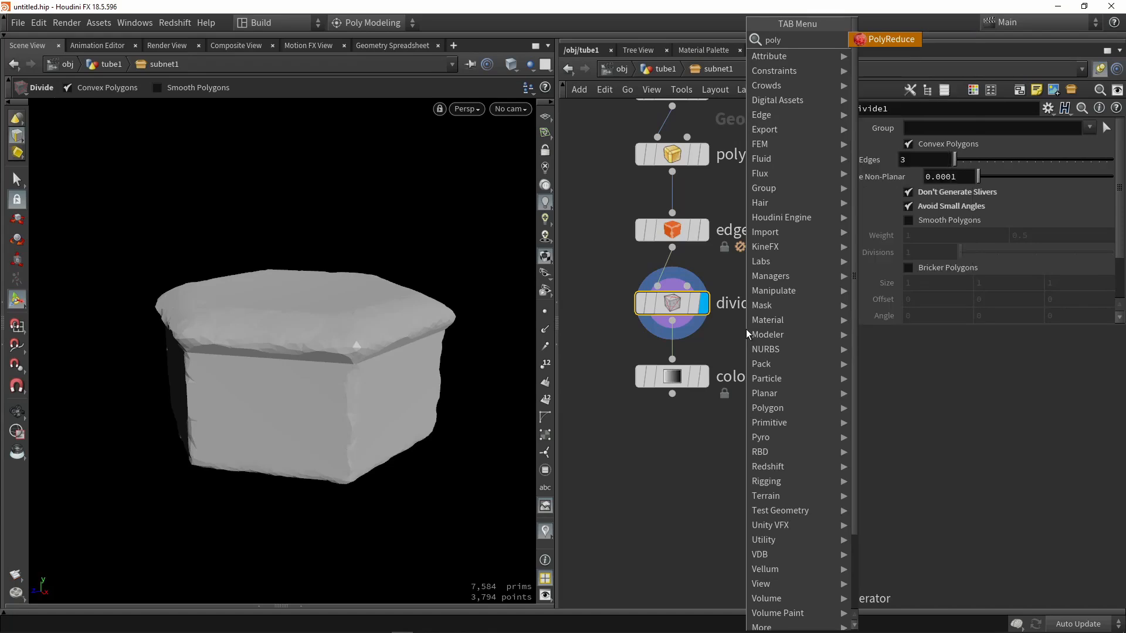
{"action": "left_click", "coordinate": [871, 40]}
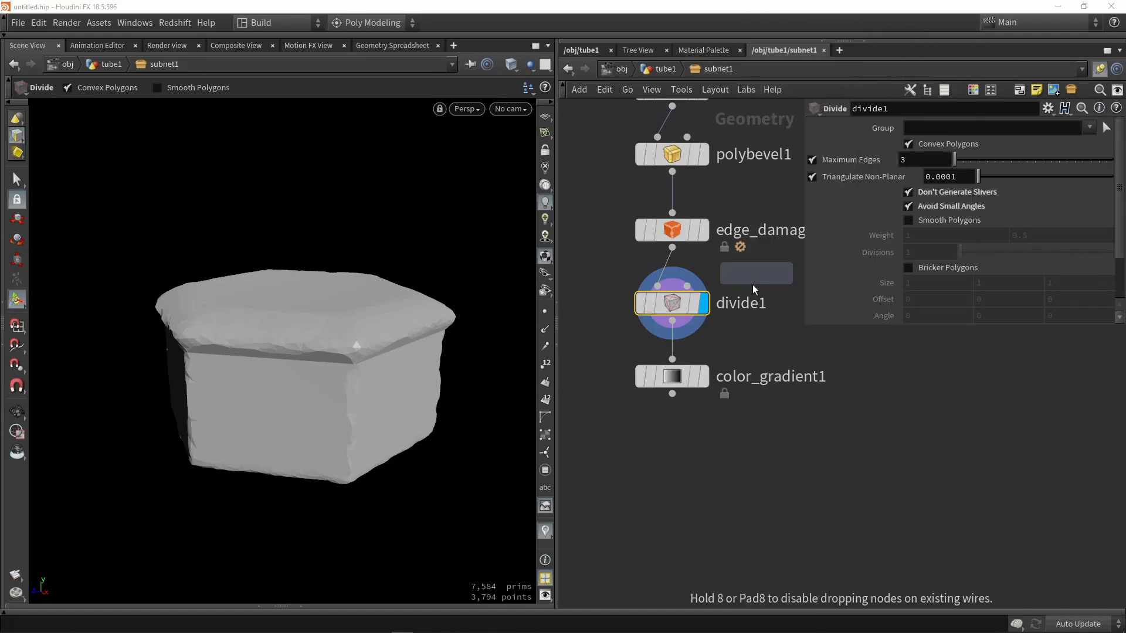
{"action": "left_click", "coordinate": [762, 332]}
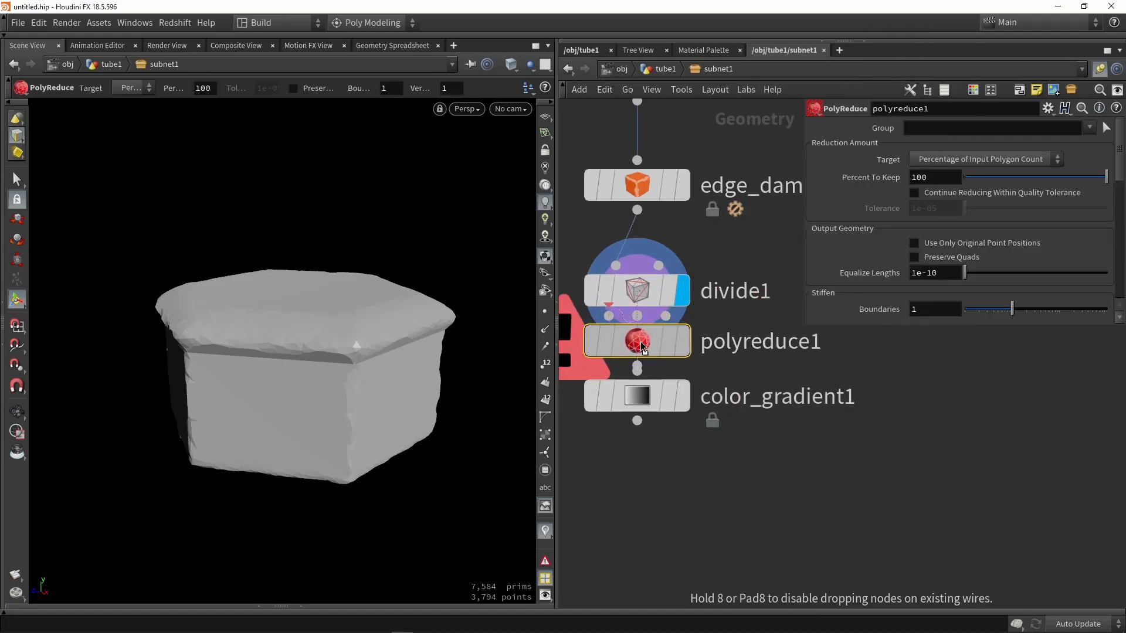
{"action": "left_click", "coordinate": [646, 346]}
{"action": "mouse_move", "coordinate": [663, 409]}
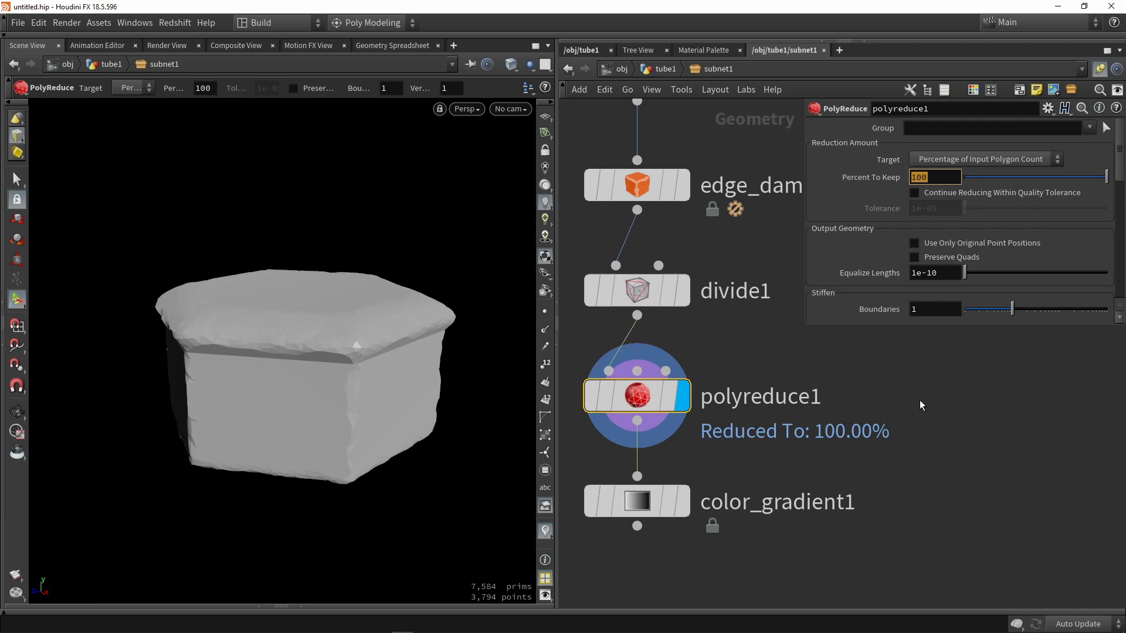
- Set the PolyReduce node's Percent To Keep to 20.7 and check the reduced mesh
{"action": "left_click_drag", "start_coordinate": [1106, 177], "coordinate": [994, 179]}
{"action": "mouse_move", "coordinate": [234, 431]}
{"action": "left_mouse_down", "text": "alt"}
{"action": "mouse_move", "coordinate": [130, 423]}
{"action": "mouse_move", "coordinate": [220, 434]}
{"action": "left_mouse_up", "text": "alt"}
{"action": "key", "text": "w"}
{"action": "key", "text": "w"}
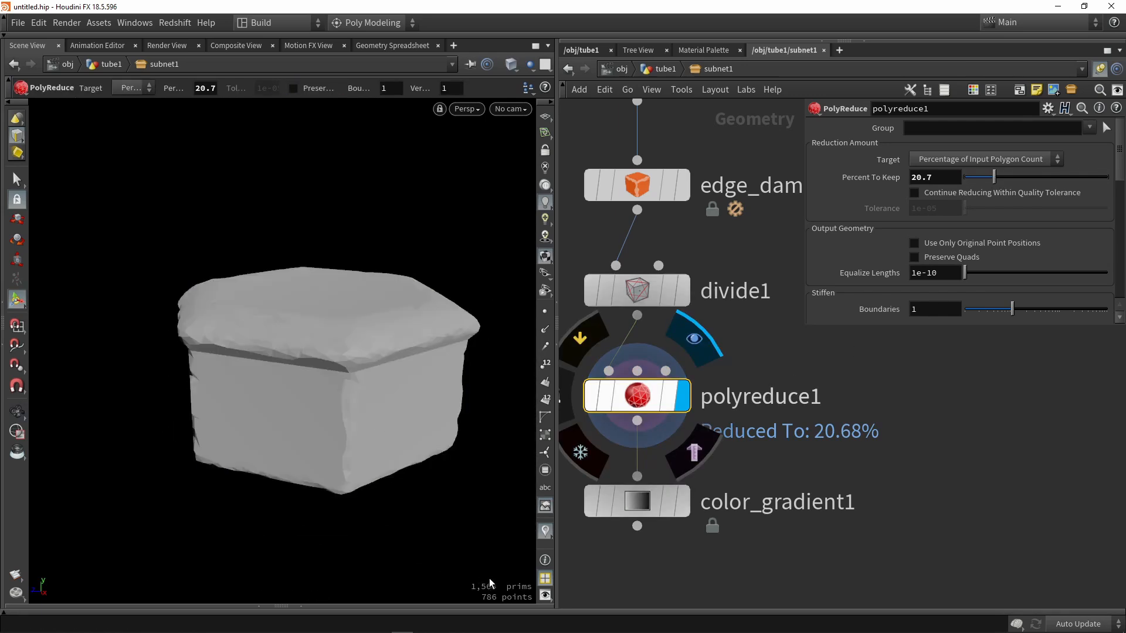
{"action": "left_click_drag", "start_coordinate": [386, 404], "coordinate": [269, 369]}
- Display color_gradient1 and brighten its brown ramp point at position 0.772429 to RGB 0.184, 0.0557213, 0.02024
{"action": "left_click", "coordinate": [683, 506]}
{"action": "left_click", "coordinate": [644, 508]}
{"action": "left_click_drag", "start_coordinate": [406, 365], "coordinate": [369, 379]}
{"action": "key", "text": "Return"}
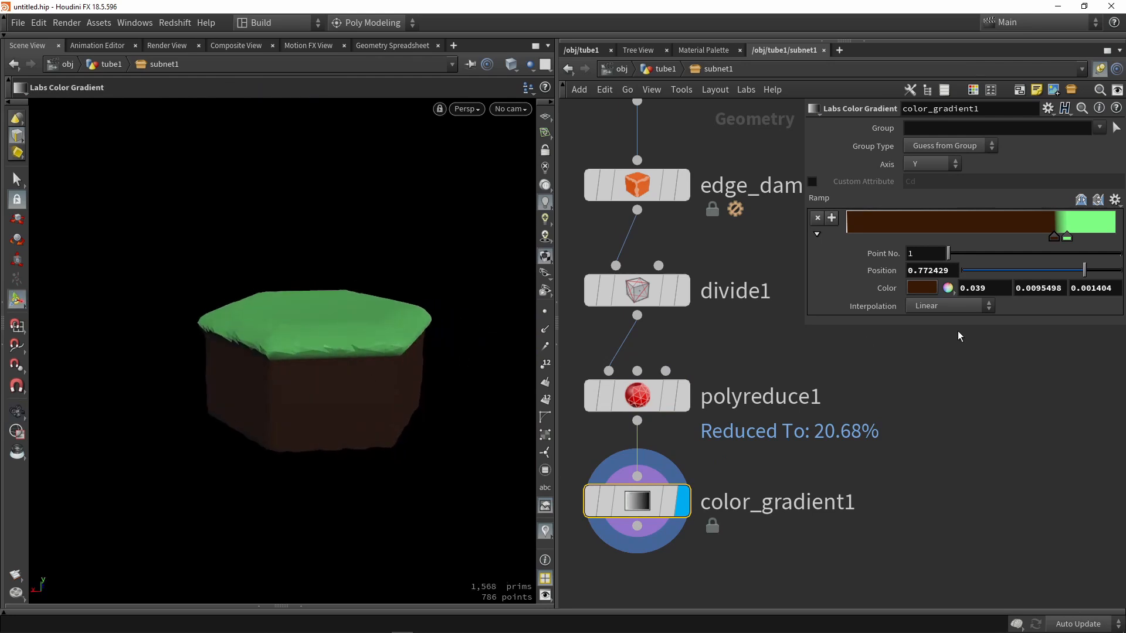
{"action": "double_click", "coordinate": [1054, 239]}
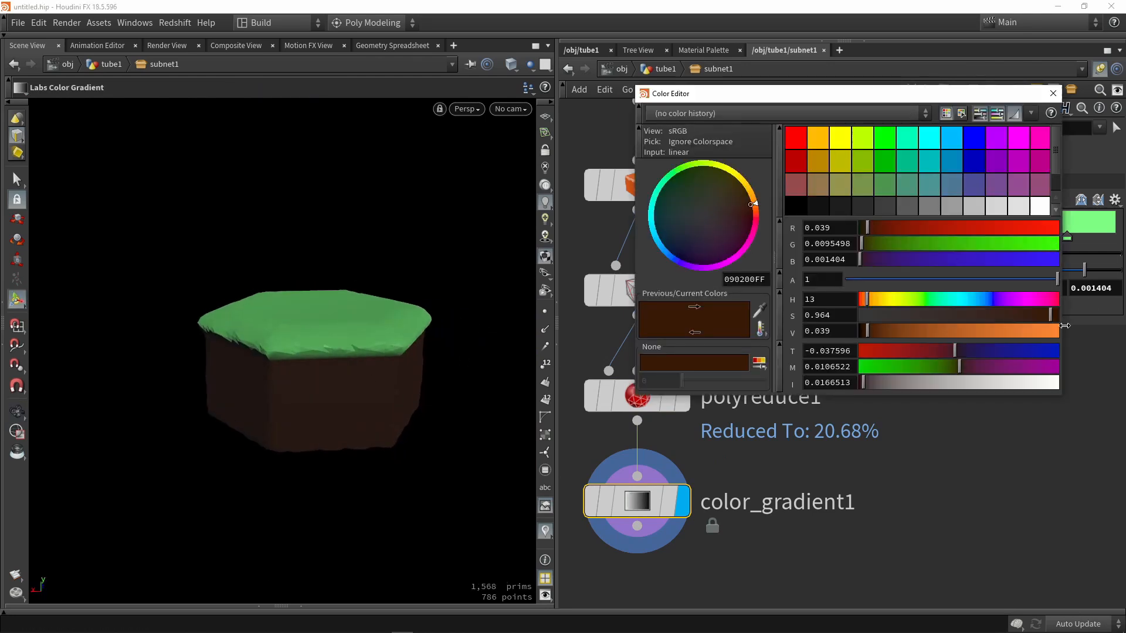
{"action": "left_click_drag", "start_coordinate": [1054, 317], "coordinate": [1033, 317]}
{"action": "left_click_drag", "start_coordinate": [876, 329], "coordinate": [896, 329]}
{"action": "left_click", "coordinate": [1053, 94]}
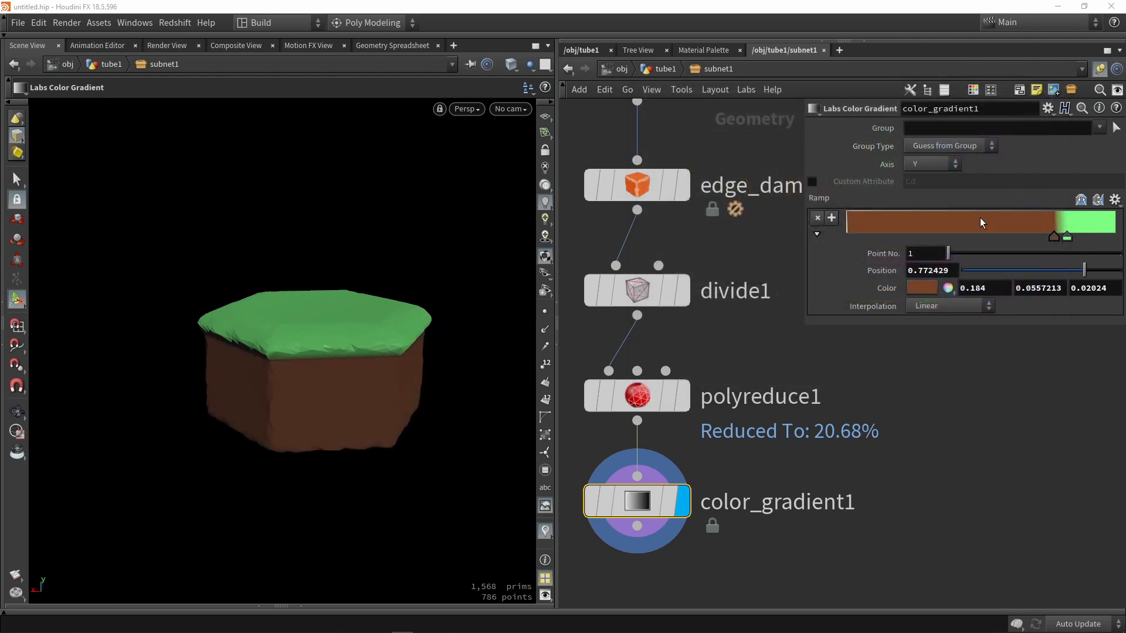
- Add a dark red point near the start of the gradient ramp with RGB 0.074, 0.00111, 0.00111
{"action": "double_click", "coordinate": [864, 237]}
{"action": "left_click_drag", "start_coordinate": [741, 208], "coordinate": [739, 214]}
{"action": "left_click_drag", "start_coordinate": [878, 332], "coordinate": [870, 331]}
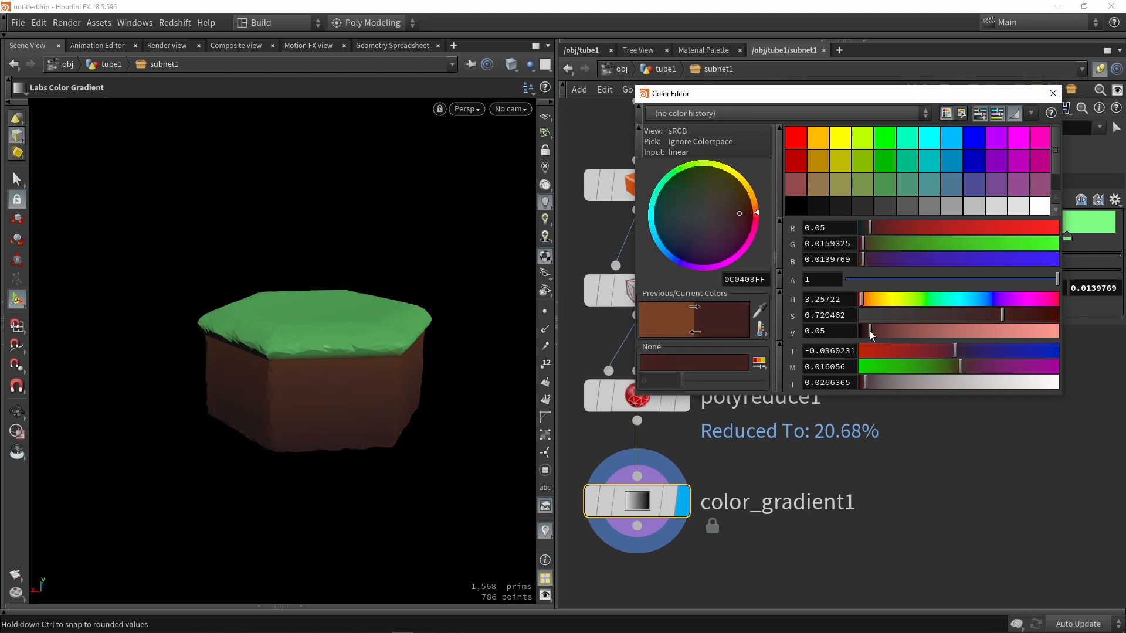
{"action": "left_click_drag", "start_coordinate": [1024, 318], "coordinate": [1055, 317]}
{"action": "left_click_drag", "start_coordinate": [870, 307], "coordinate": [875, 332]}
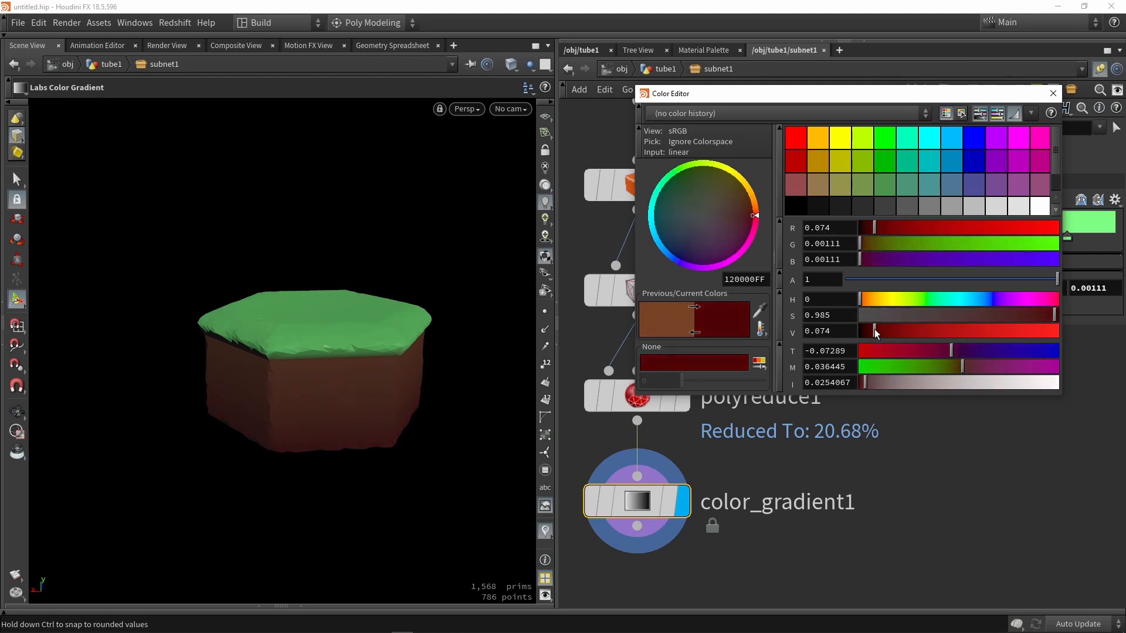
{"action": "left_click", "coordinate": [1052, 94]}
- Add a yellow-green point at position 0.980306 on the gradient ramp with RGB 0.467087, 1, 0.26098
{"action": "double_click", "coordinate": [1111, 237]}
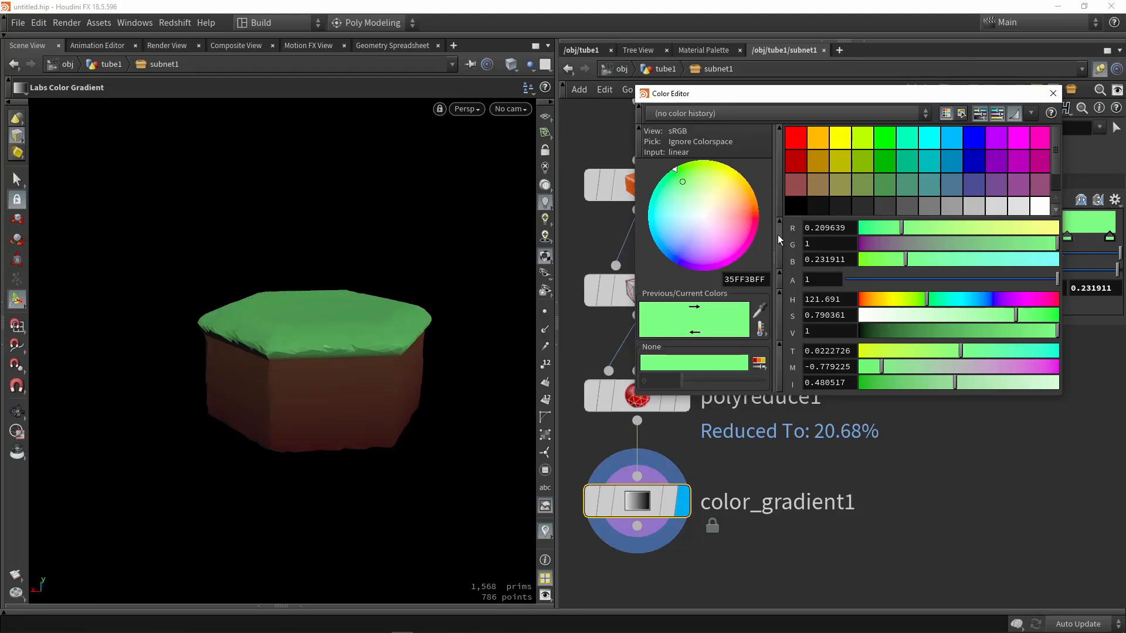
{"action": "left_click", "coordinate": [702, 177]}
{"action": "left_click_drag", "start_coordinate": [702, 177], "coordinate": [695, 179]}
{"action": "left_click", "coordinate": [1053, 93]}
- Examine the coloured tile from several angles in wireframe and shaded display, with viewport lighting off and on
{"action": "mouse_move", "coordinate": [447, 264]}
{"action": "left_mouse_down", "text": "alt"}
{"action": "mouse_move", "coordinate": [455, 340]}
{"action": "mouse_move", "coordinate": [333, 324]}
{"action": "left_mouse_up", "text": "alt"}
{"action": "key", "text": "w"}
{"action": "middle_click_drag", "start_coordinate": [333, 324], "coordinate": [395, 316], "text": "alt"}
{"action": "key", "text": "w"}
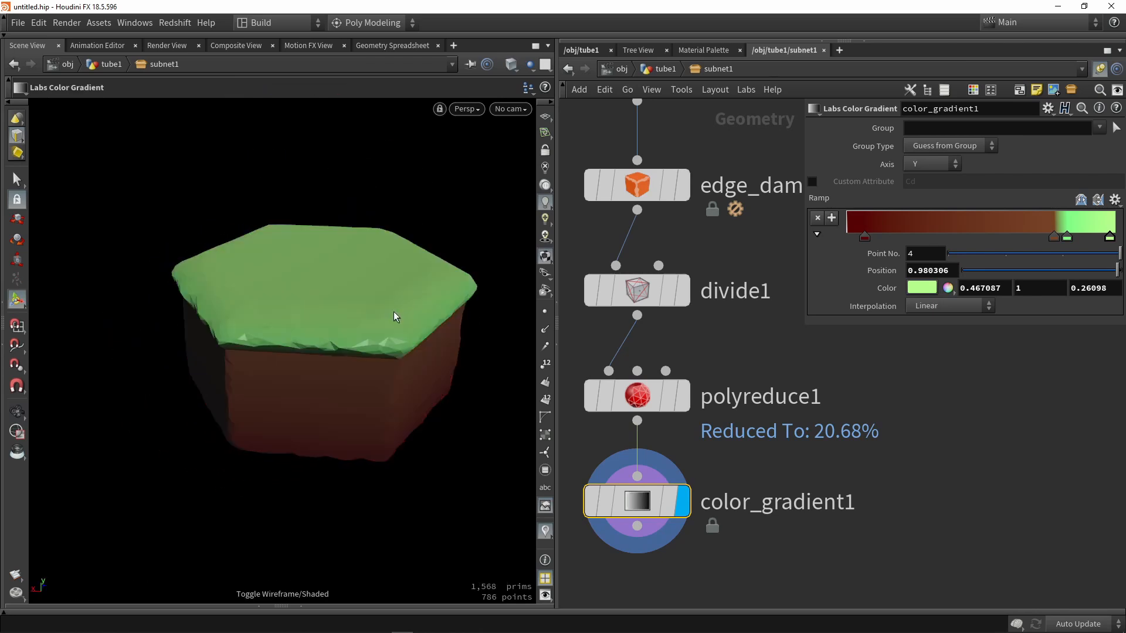
{"action": "left_click", "coordinate": [544, 167]}
{"action": "mouse_move", "coordinate": [396, 371]}
{"action": "left_mouse_down"}
{"action": "mouse_move", "coordinate": [377, 312]}
{"action": "mouse_move", "coordinate": [390, 370]}
{"action": "left_mouse_up"}
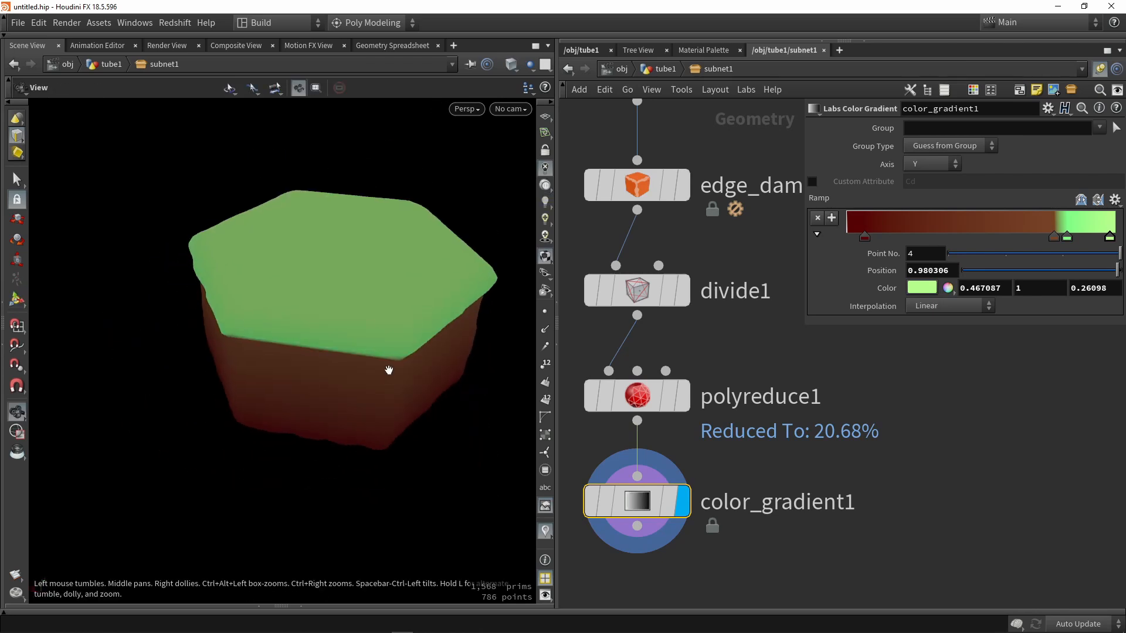
{"action": "left_click", "coordinate": [545, 200]}
{"action": "left_click_drag", "start_coordinate": [389, 302], "coordinate": [417, 264], "text": "alt"}
{"action": "scroll", "coordinate": [417, 264], "scroll_direction": "down", "scroll_amount": 3}
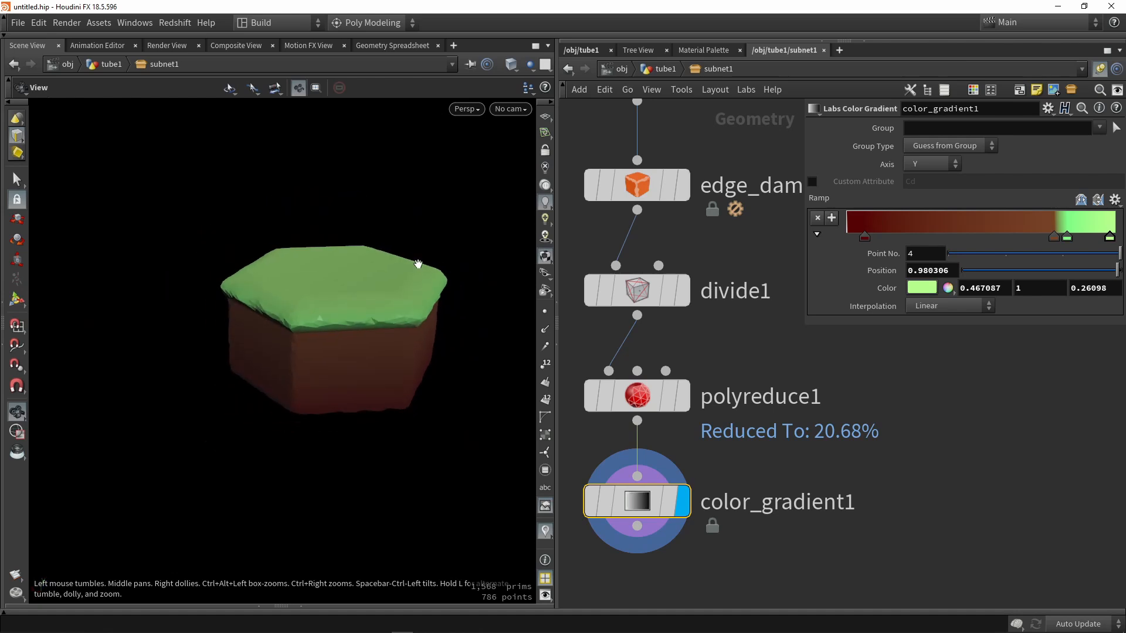
- Append a Transform node below color_gradient1, align it with the chain and display its result
{"action": "middle_click_drag", "start_coordinate": [841, 479], "coordinate": [824, 375]}
{"action": "scroll", "coordinate": [823, 374], "scroll_direction": "down", "scroll_amount": 1}
{"action": "scroll", "coordinate": [823, 375], "scroll_direction": "down", "scroll_amount": 2}
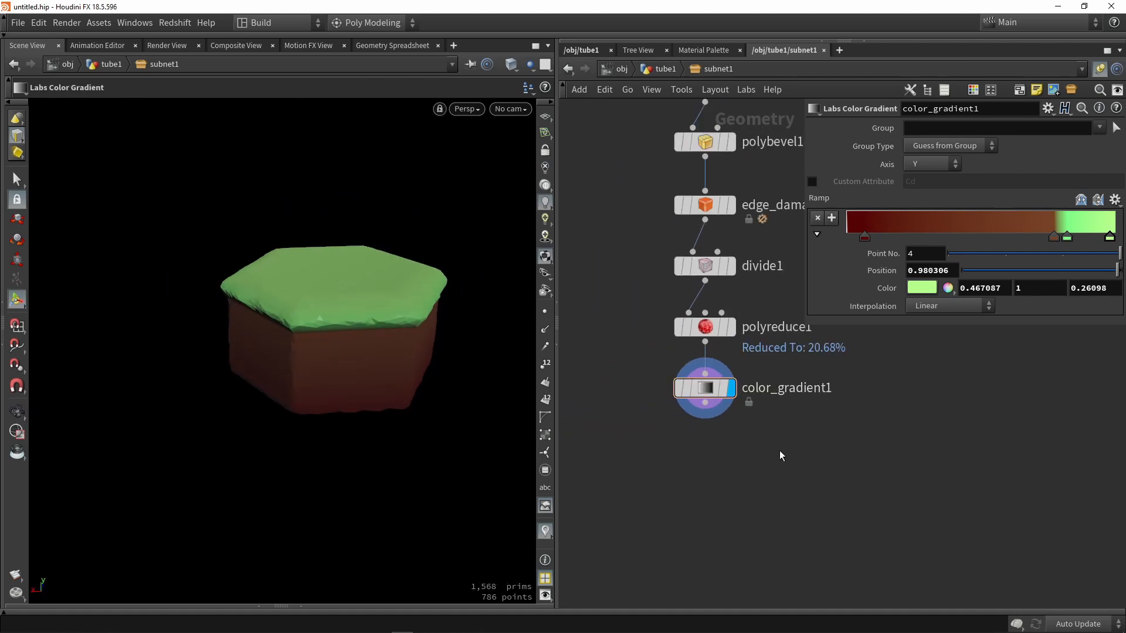
{"action": "middle_click_drag", "start_coordinate": [797, 511], "coordinate": [740, 481]}
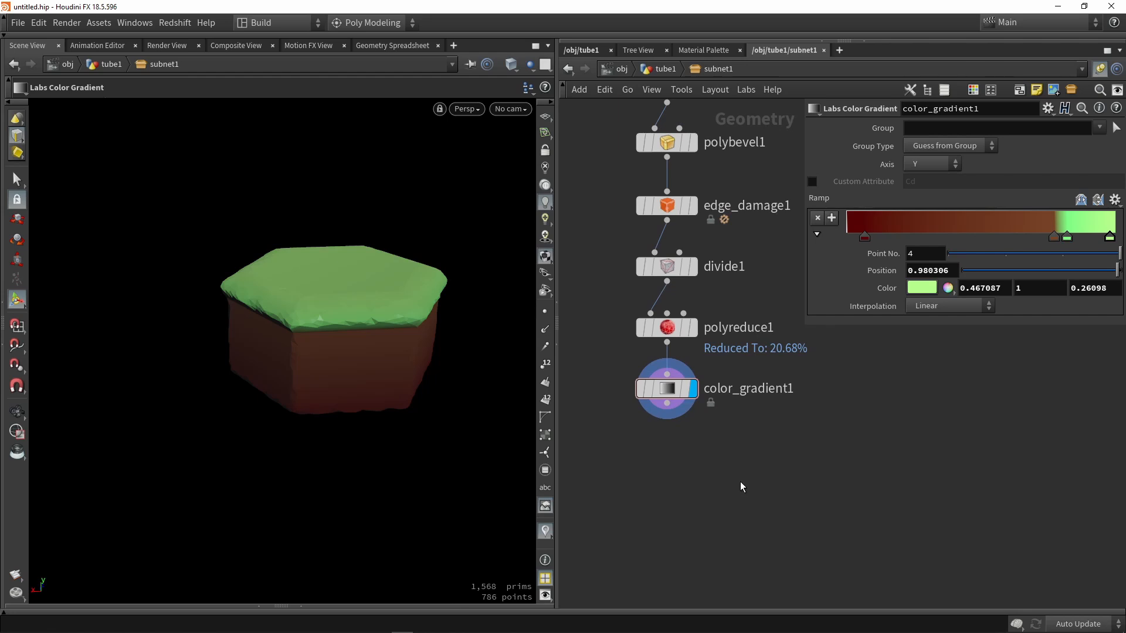
{"action": "key", "text": "Tab"}
{"action": "type", "text": "tra"}
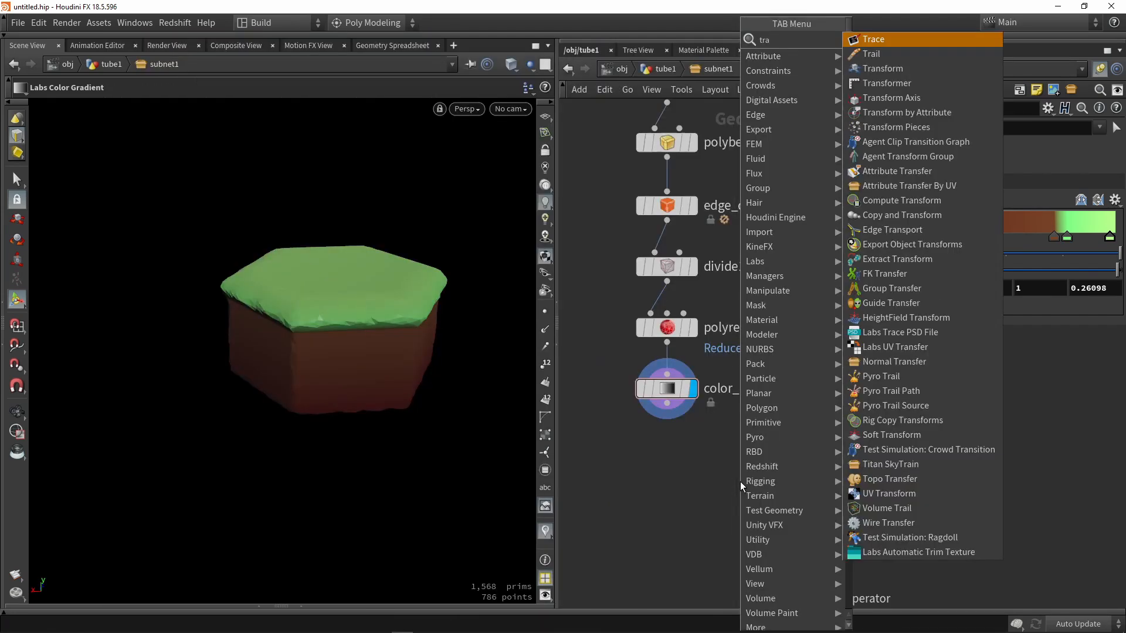
{"action": "left_click", "coordinate": [882, 68]}
{"action": "left_click", "coordinate": [698, 464]}
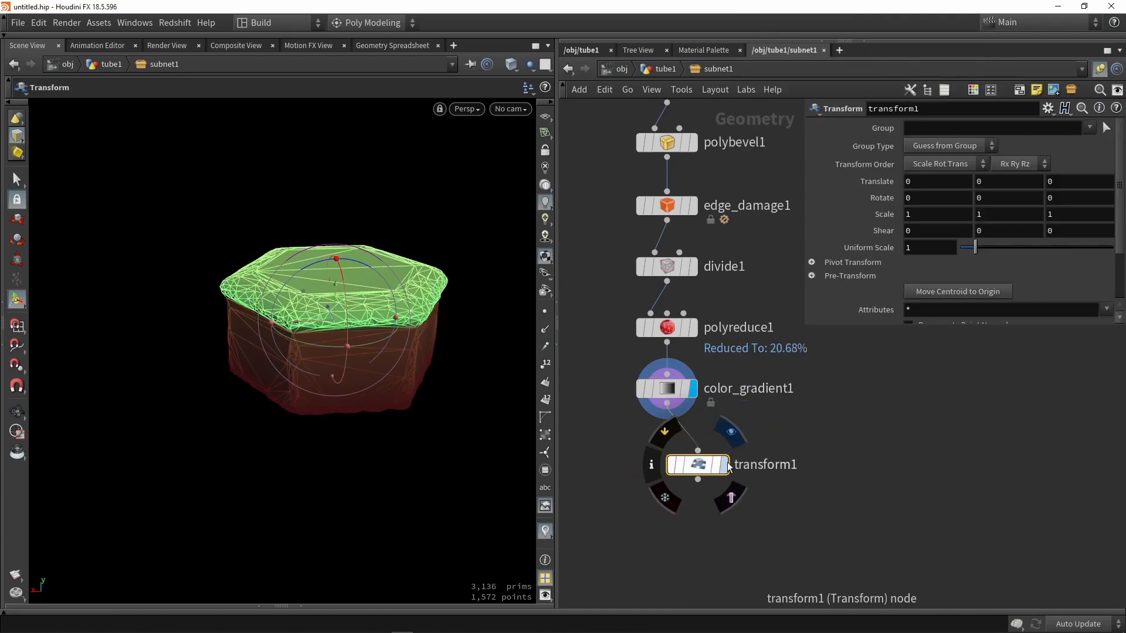
{"action": "left_click_drag", "start_coordinate": [715, 469], "coordinate": [684, 462]}
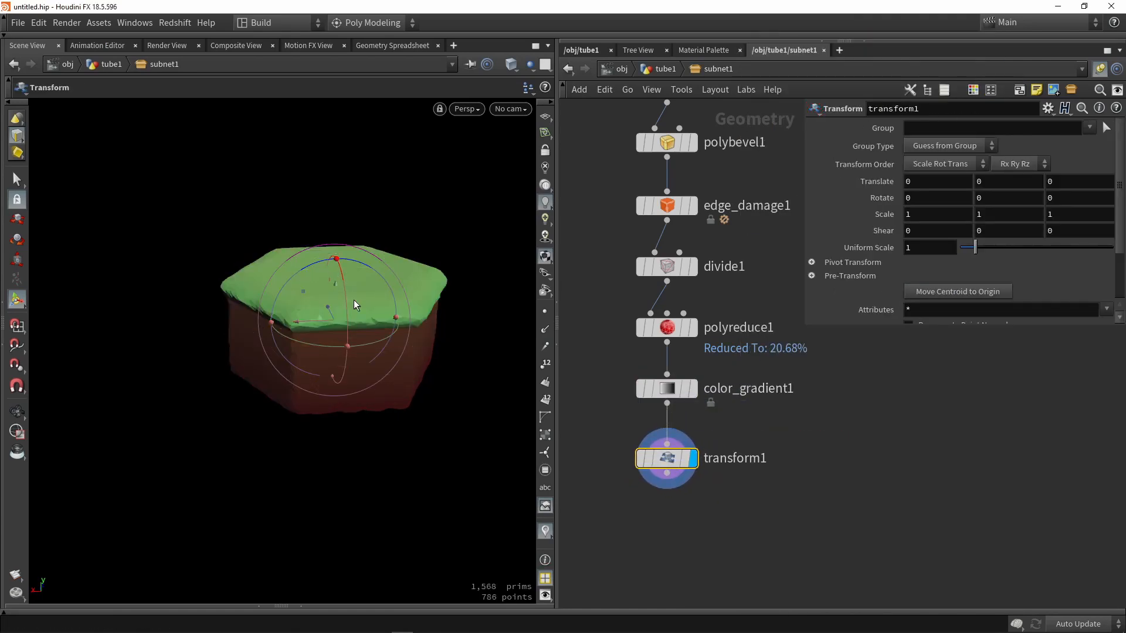
- Try moving the tile freely with the Transform node's viewport handle, and undo the move
{"action": "left_click_drag", "start_coordinate": [333, 319], "coordinate": [290, 261]}
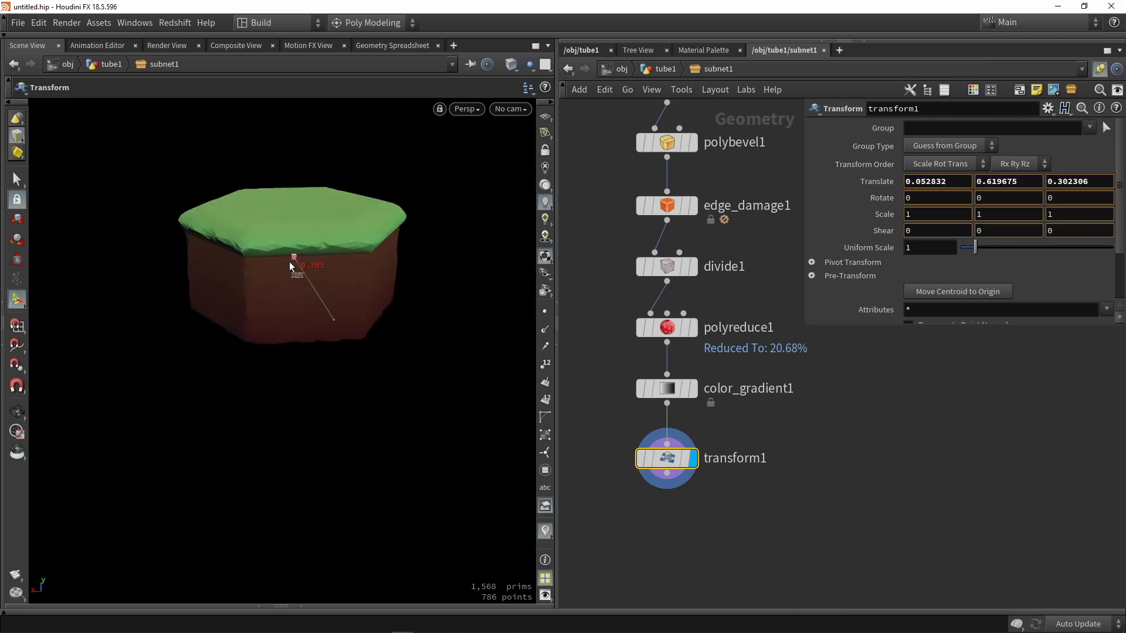
{"action": "key", "text": "ctrl+z"}
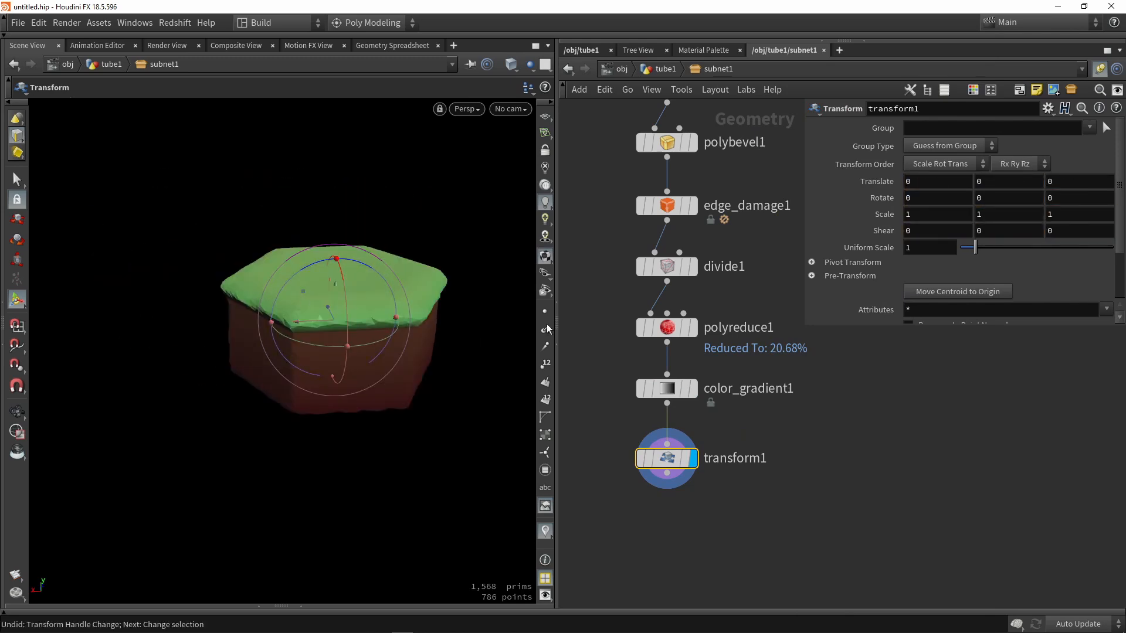
{"action": "mouse_move", "coordinate": [975, 247]}
{"action": "left_mouse_down"}
{"action": "mouse_move", "coordinate": [986, 248]}
{"action": "mouse_move", "coordinate": [963, 251]}
{"action": "mouse_move", "coordinate": [986, 255]}
{"action": "mouse_move", "coordinate": [973, 255]}
{"action": "left_mouse_up"}
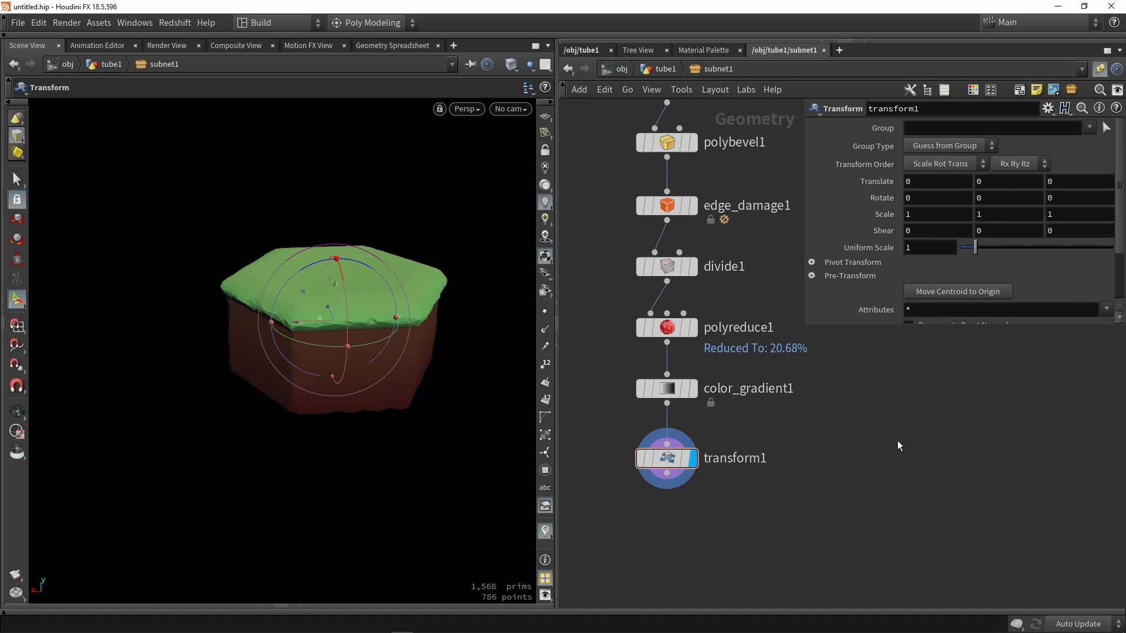
- Append a Normal node below transform1 and display its result
{"action": "middle_click_drag", "start_coordinate": [883, 463], "coordinate": [936, 412]}
{"action": "middle_click_drag", "start_coordinate": [842, 466], "coordinate": [785, 457]}
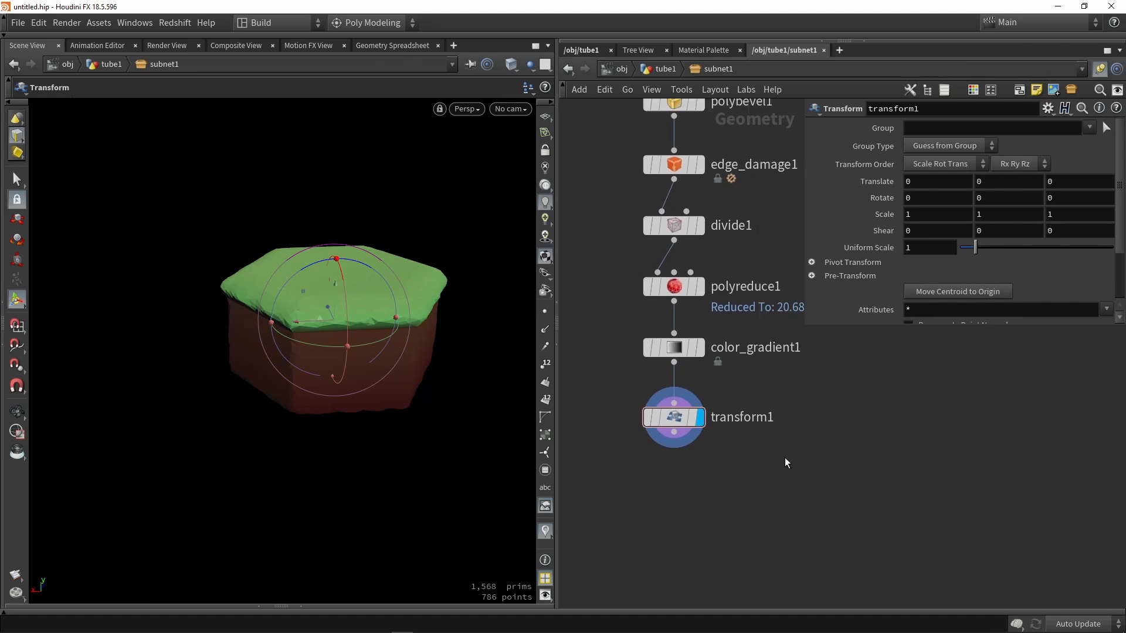
{"action": "key", "text": "Tab"}
{"action": "type", "text": "no"}
{"action": "key", "text": "Return"}
{"action": "left_click", "coordinate": [785, 457]}
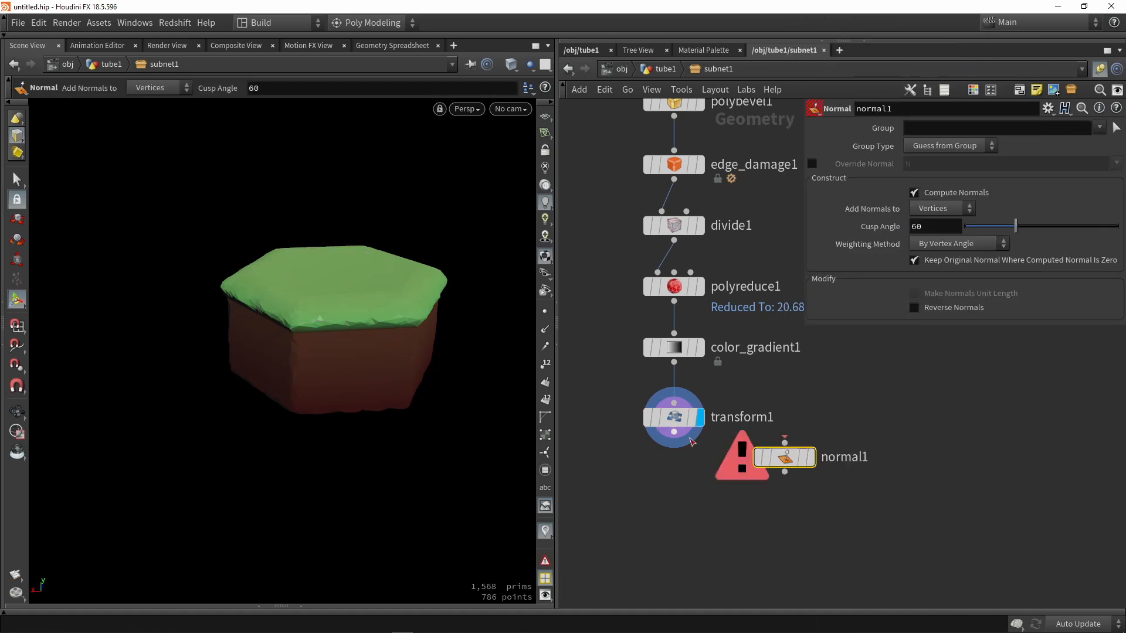
{"action": "mouse_move", "coordinate": [673, 432]}
{"action": "left_mouse_down"}
{"action": "mouse_move", "coordinate": [785, 443]}
{"action": "mouse_move", "coordinate": [662, 471]}
{"action": "mouse_move", "coordinate": [687, 474]}
{"action": "left_mouse_up"}
{"action": "left_click", "coordinate": [811, 458]}
{"action": "key", "text": "Escape"}
{"action": "scroll", "coordinate": [377, 357], "scroll_direction": "up", "scroll_amount": 3}
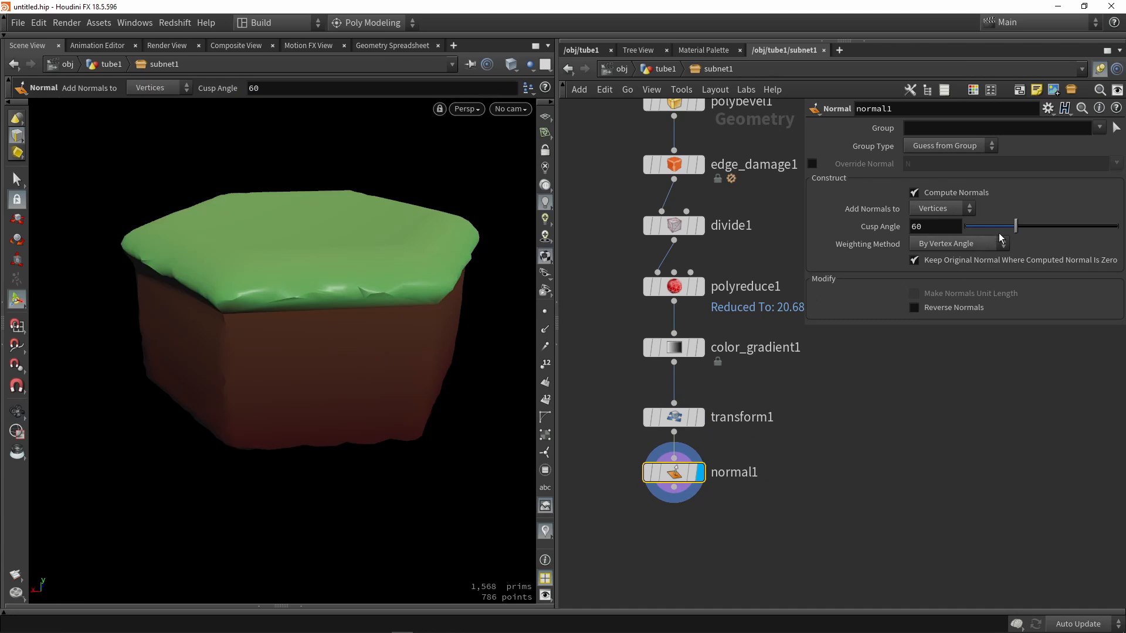
- Try a Cusp Angle of 180 on normal1, and set it to 0 for flat, hard-edged shading
{"action": "left_click_drag", "start_coordinate": [1013, 229], "coordinate": [1119, 229]}
{"action": "mouse_move", "coordinate": [272, 241]}
{"action": "left_mouse_down", "text": "alt"}
{"action": "mouse_move", "coordinate": [282, 317]}
{"action": "mouse_move", "coordinate": [282, 158]}
{"action": "mouse_move", "coordinate": [284, 216]}
{"action": "mouse_move", "coordinate": [363, 283]}
{"action": "left_mouse_up", "text": "alt"}
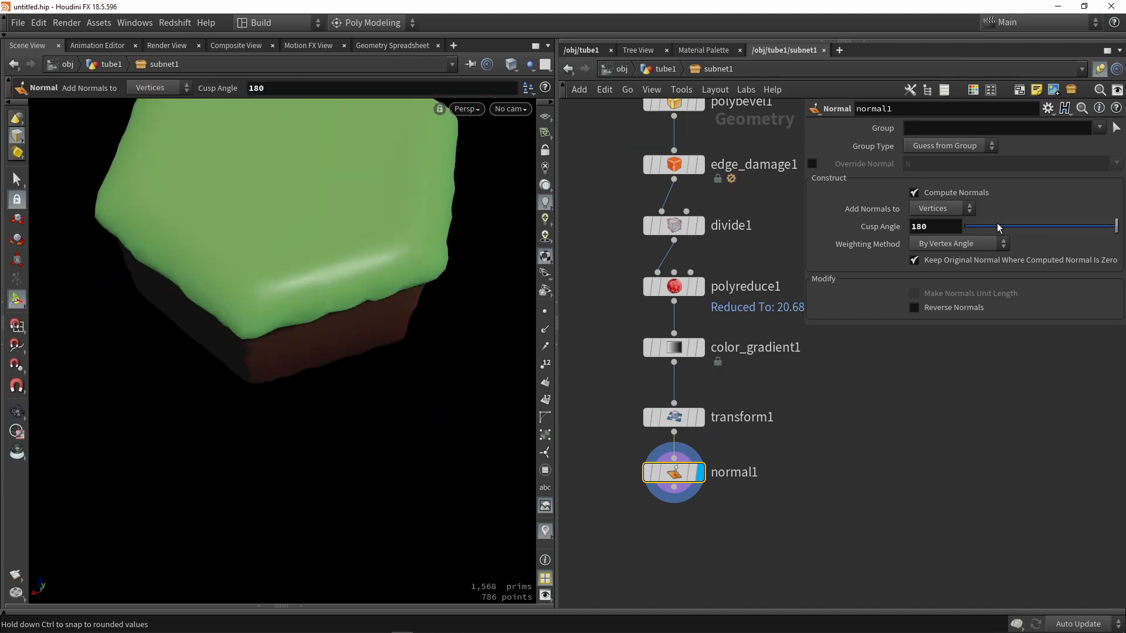
{"action": "mouse_move", "coordinate": [1000, 227]}
{"action": "left_mouse_down"}
{"action": "mouse_move", "coordinate": [794, 231]}
{"action": "mouse_move", "coordinate": [807, 236]}
{"action": "left_mouse_up"}
{"action": "left_click_drag", "start_coordinate": [275, 379], "coordinate": [579, 276]}
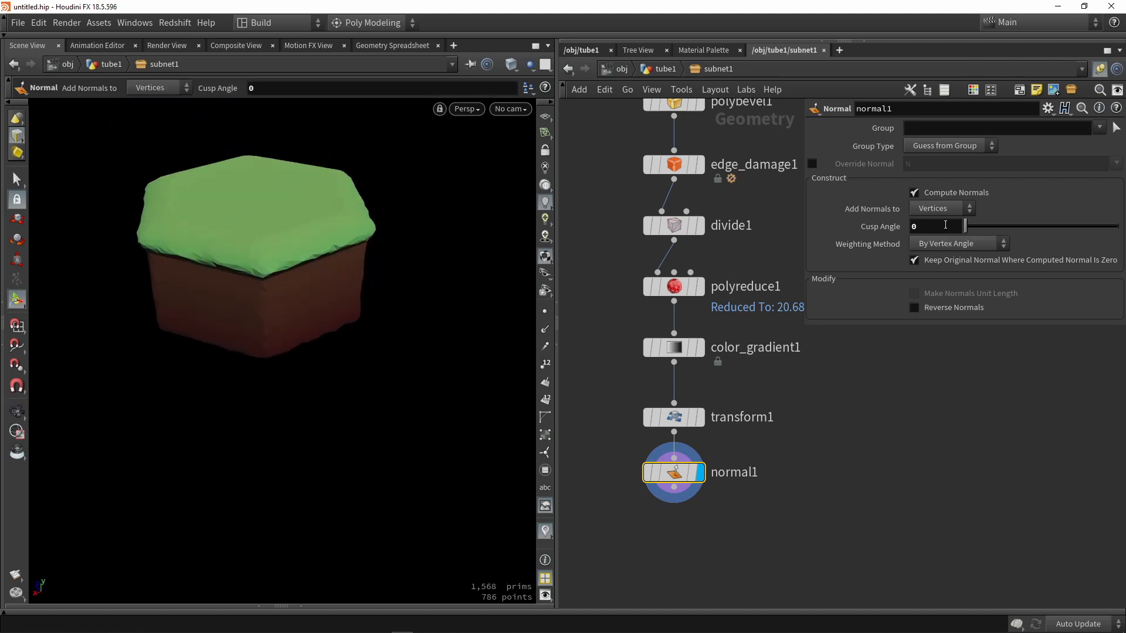
- Append an Output node below normal1, display it and frame the whole node network
{"action": "key", "text": "Tab"}
{"action": "type", "text": "o"}
{"action": "key", "text": "Return"}
{"action": "left_click", "coordinate": [755, 528]}
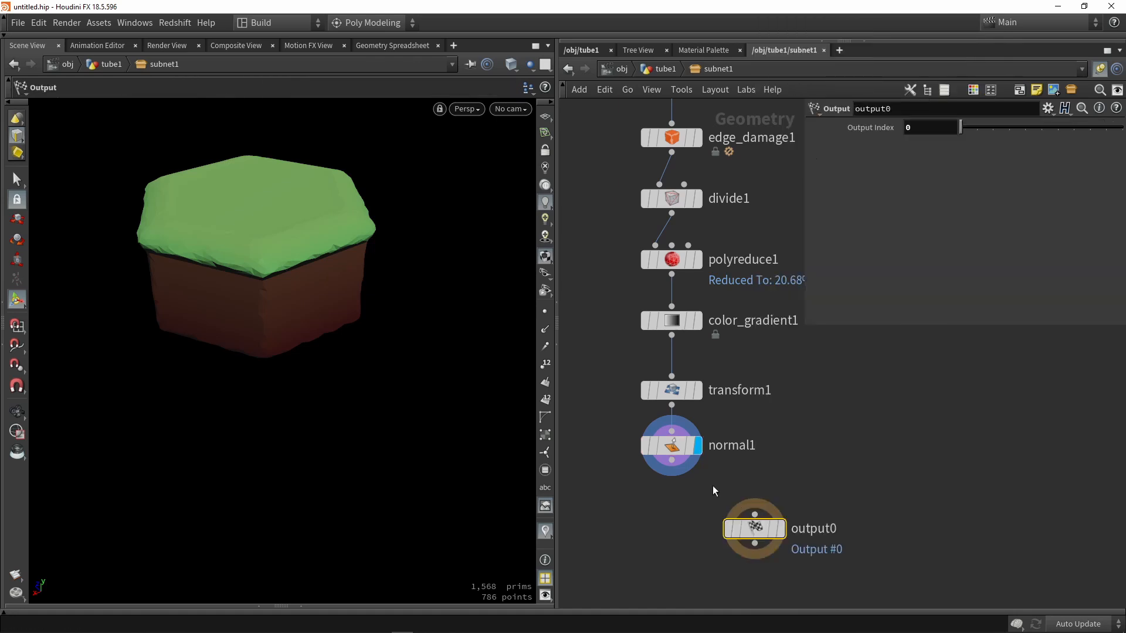
{"action": "mouse_move", "coordinate": [671, 460]}
{"action": "left_mouse_down"}
{"action": "mouse_move", "coordinate": [754, 514]}
{"action": "mouse_move", "coordinate": [671, 516]}
{"action": "left_mouse_up"}
{"action": "left_click", "coordinate": [785, 529]}
{"action": "key", "text": "h"}
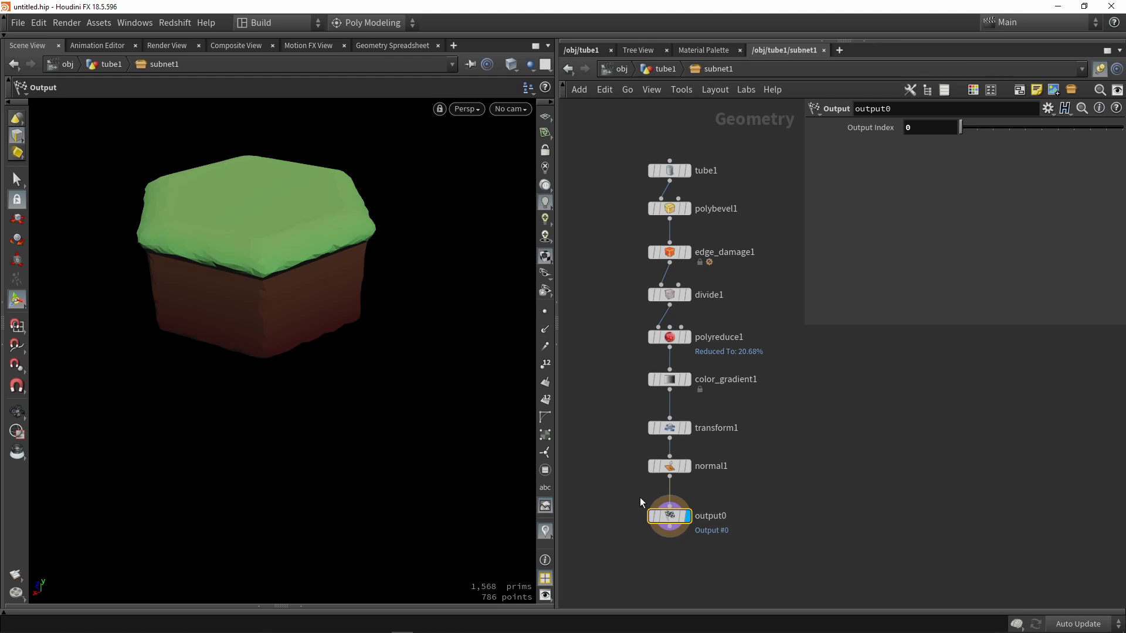
- Open the Basic hexagon maker asset's properties and expose edge_damage1's Amount parameter on the asset
{"action": "left_click", "coordinate": [97, 23]}
{"action": "mouse_move", "coordinate": [135, 107]}
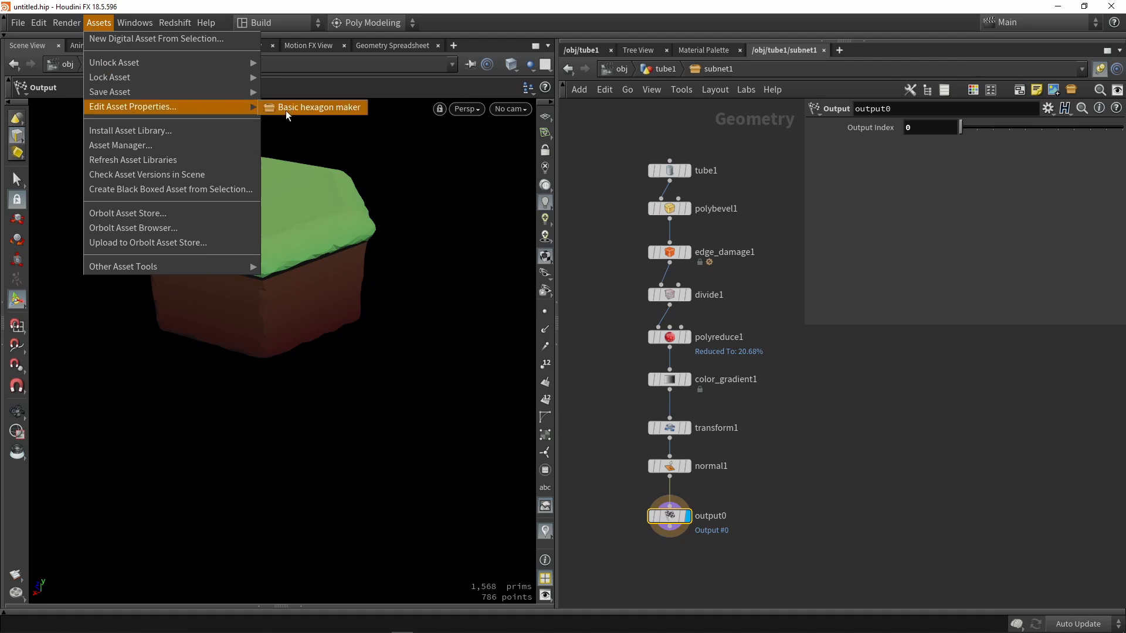
{"action": "left_click", "coordinate": [315, 108]}
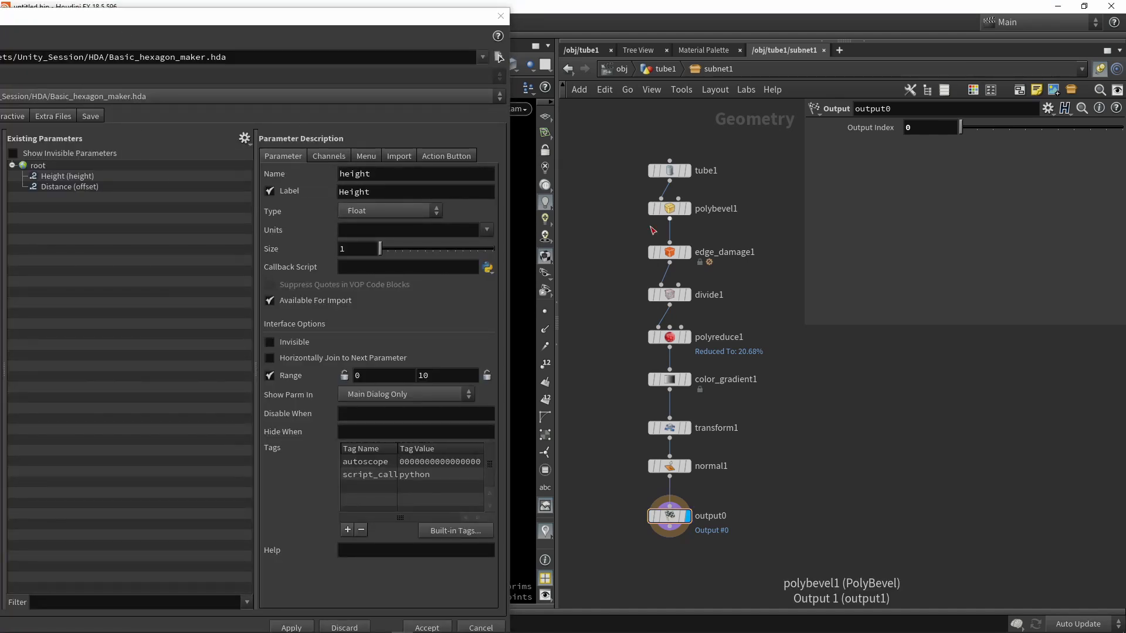
{"action": "mouse_move", "coordinate": [672, 253]}
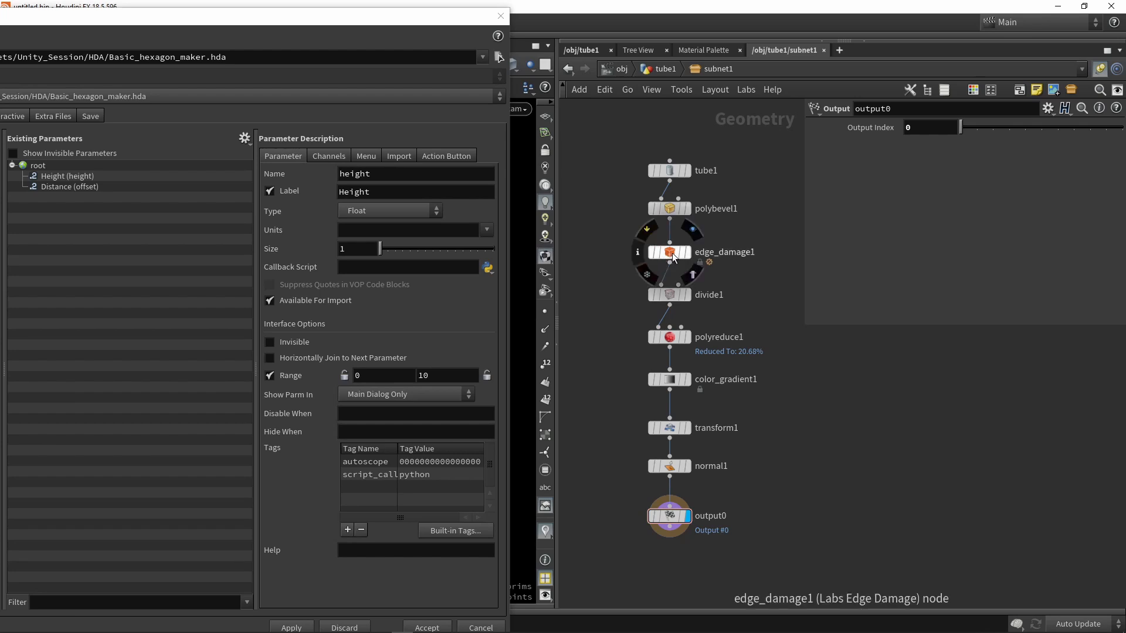
{"action": "left_click", "coordinate": [672, 252]}
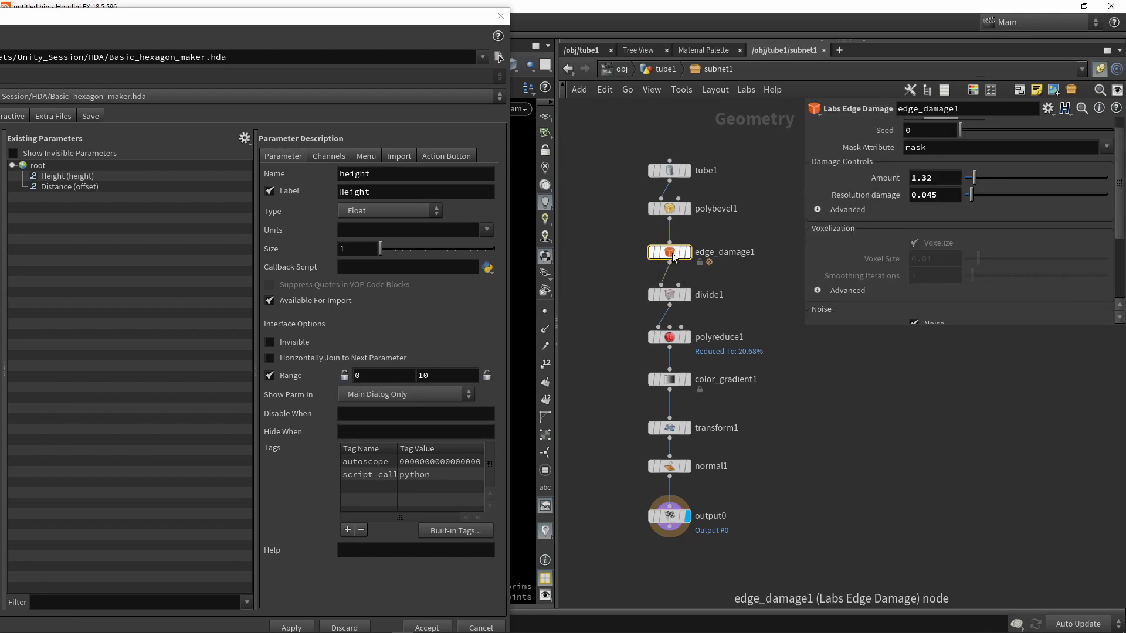
{"action": "scroll", "coordinate": [906, 253], "scroll_direction": "up", "scroll_amount": 1}
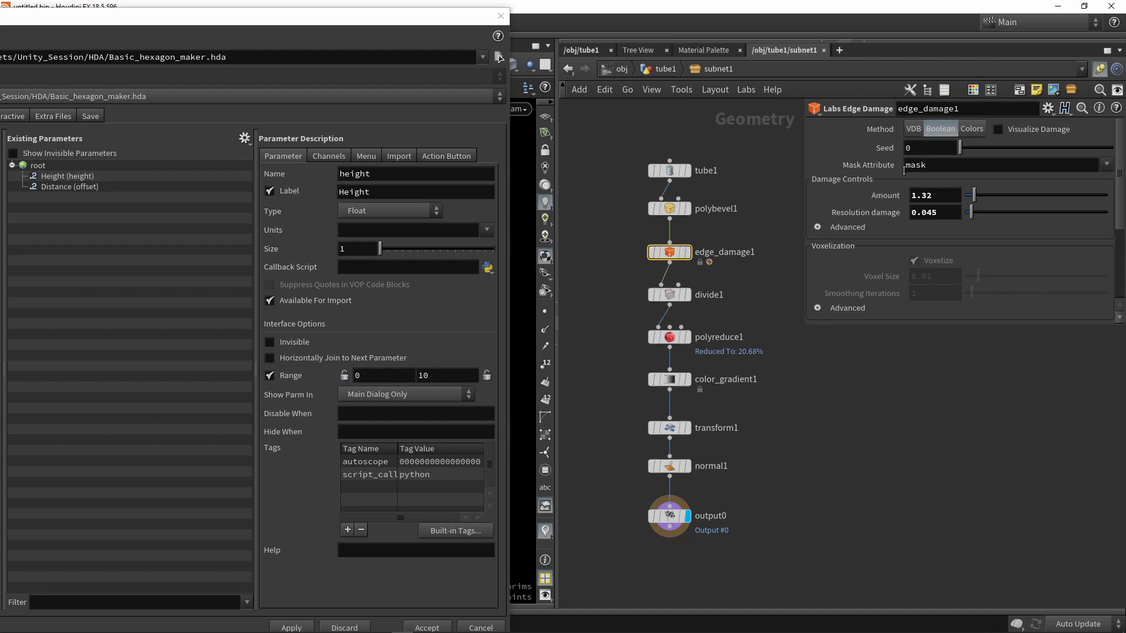
{"action": "left_click_drag", "start_coordinate": [883, 193], "coordinate": [160, 248]}
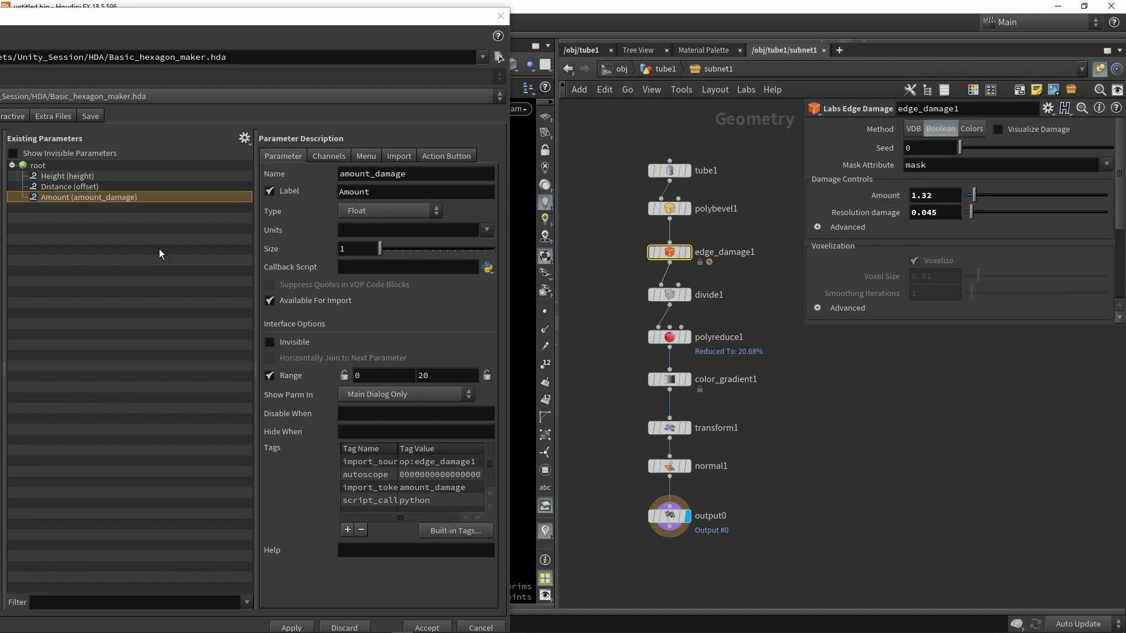
- Relabel the exposed amount_damage parameter as Damage Amount
{"action": "left_click", "coordinate": [88, 176]}
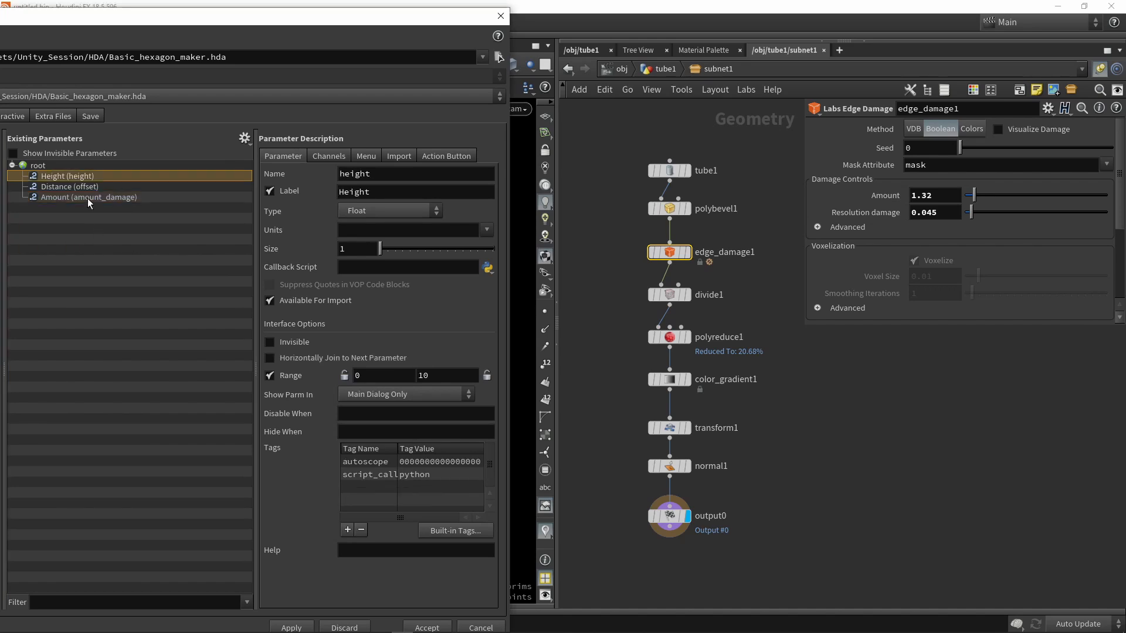
{"action": "left_click", "coordinate": [88, 198]}
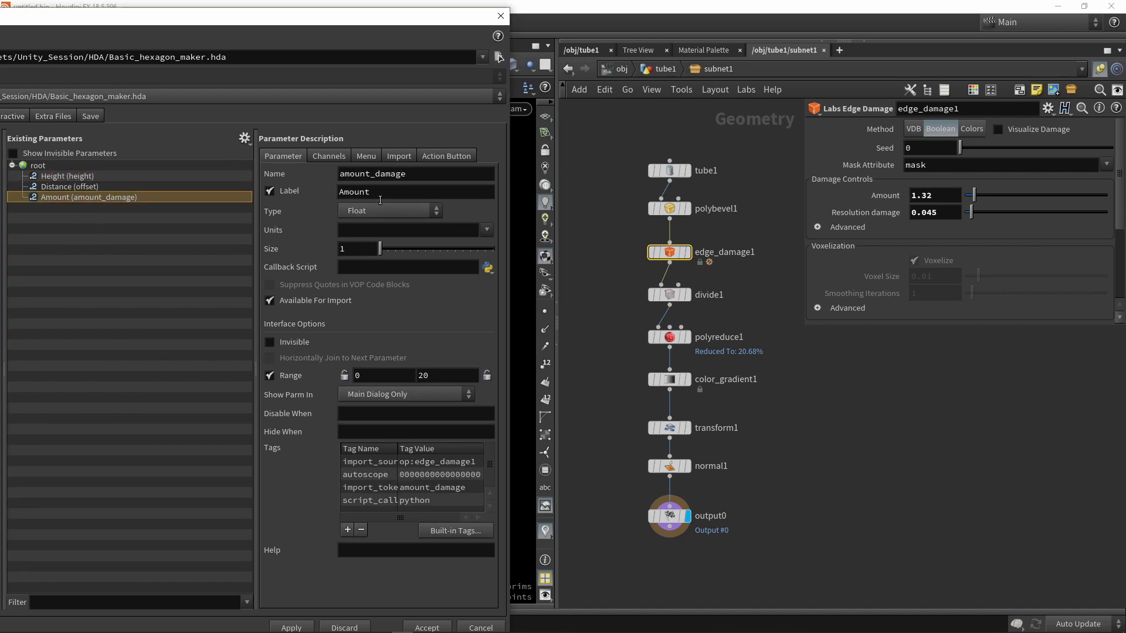
{"action": "left_click", "coordinate": [396, 188]}
{"action": "key", "text": "Left"}
{"action": "type", "text": "Damage"}
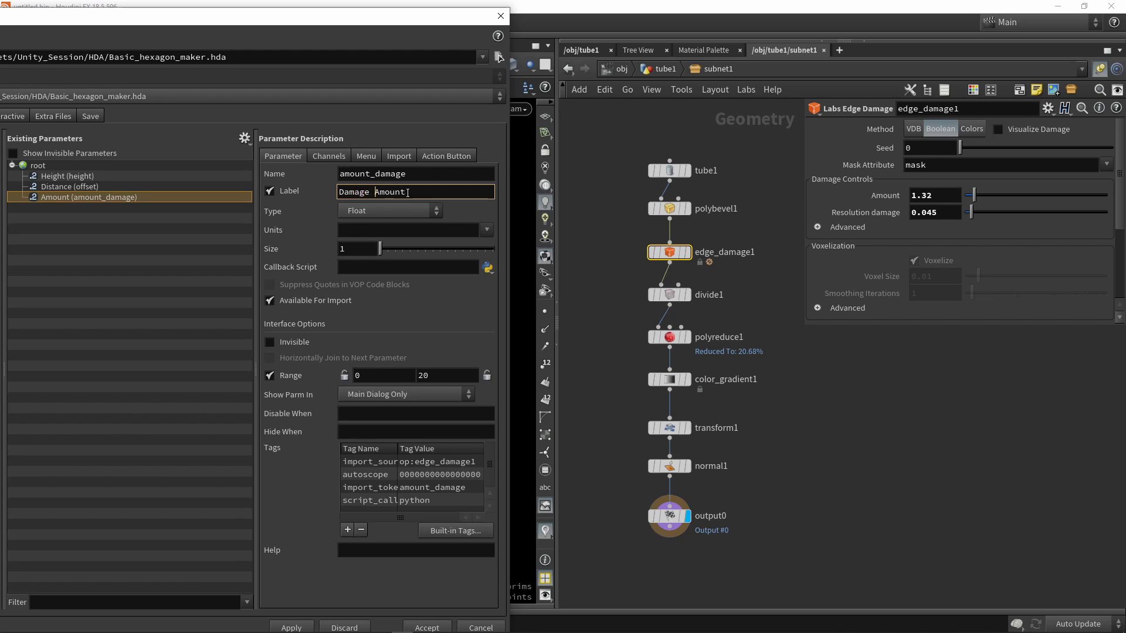
{"action": "key", "text": "Return"}
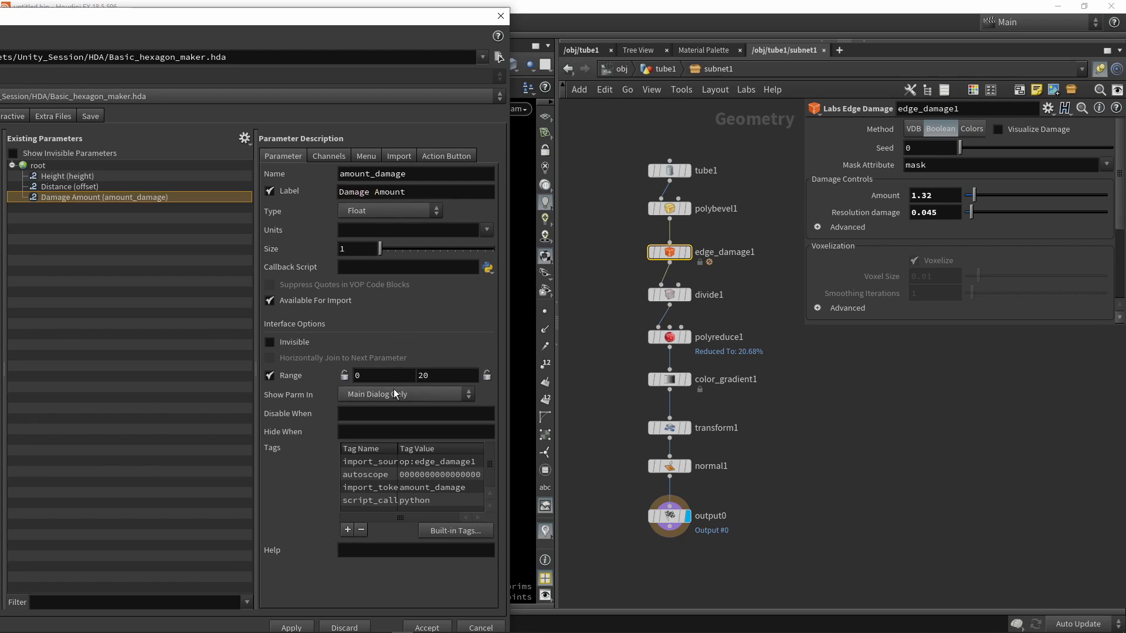
{"action": "left_click", "coordinate": [608, 318]}
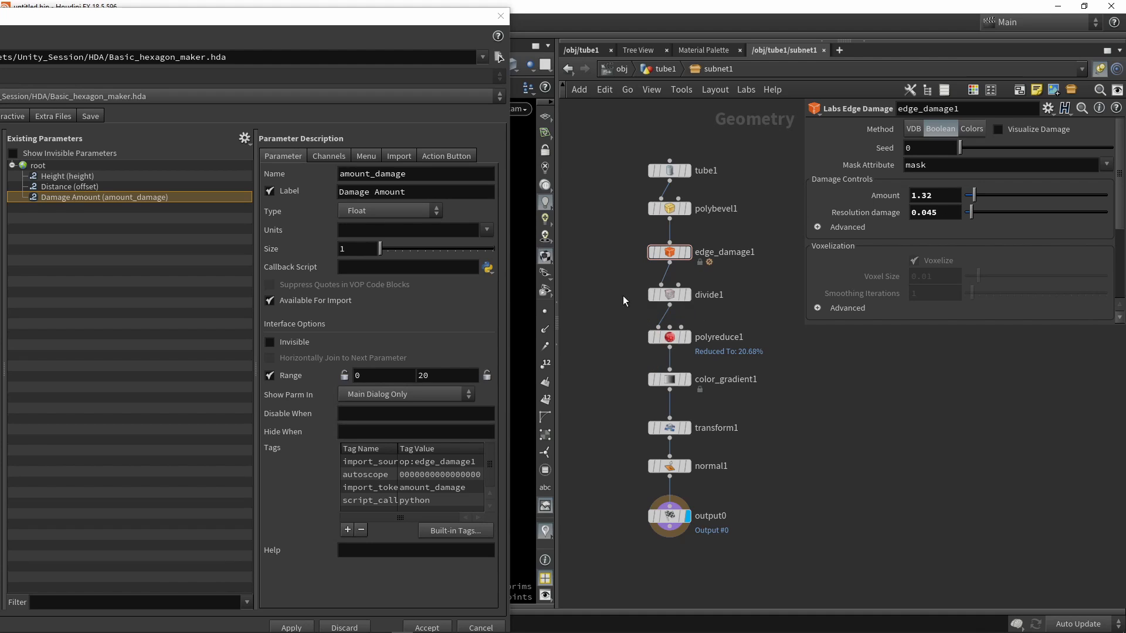
- Expose polyreduce1's Percent To Keep parameter on the asset and label it polyreduce
{"action": "left_click", "coordinate": [669, 337]}
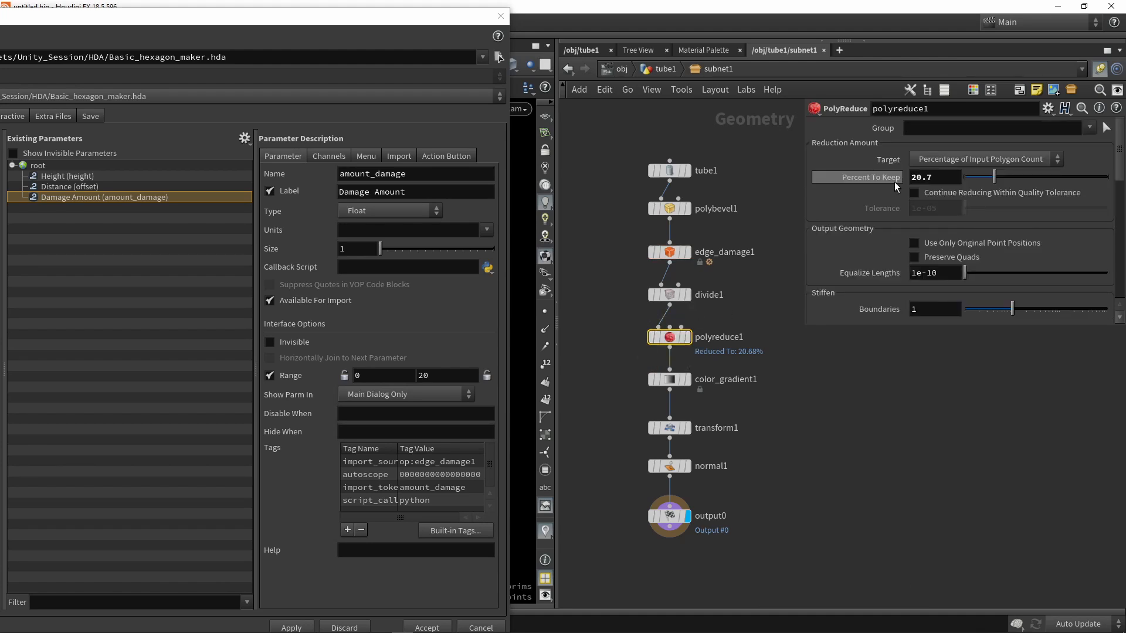
{"action": "left_click_drag", "start_coordinate": [896, 182], "coordinate": [153, 261]}
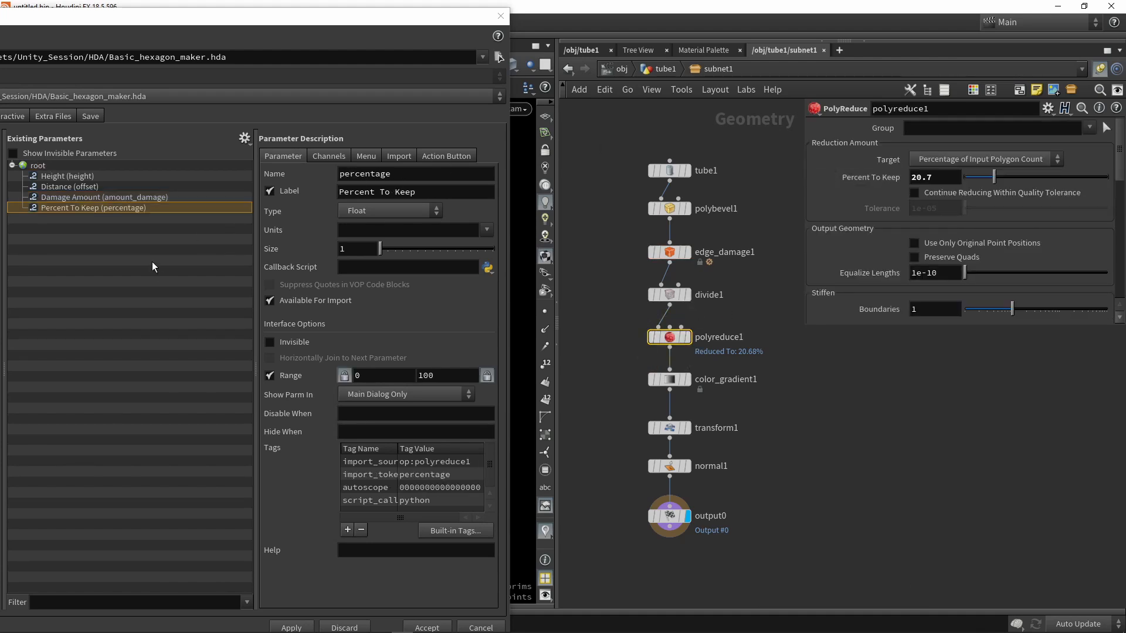
{"action": "triple_click", "coordinate": [422, 192]}
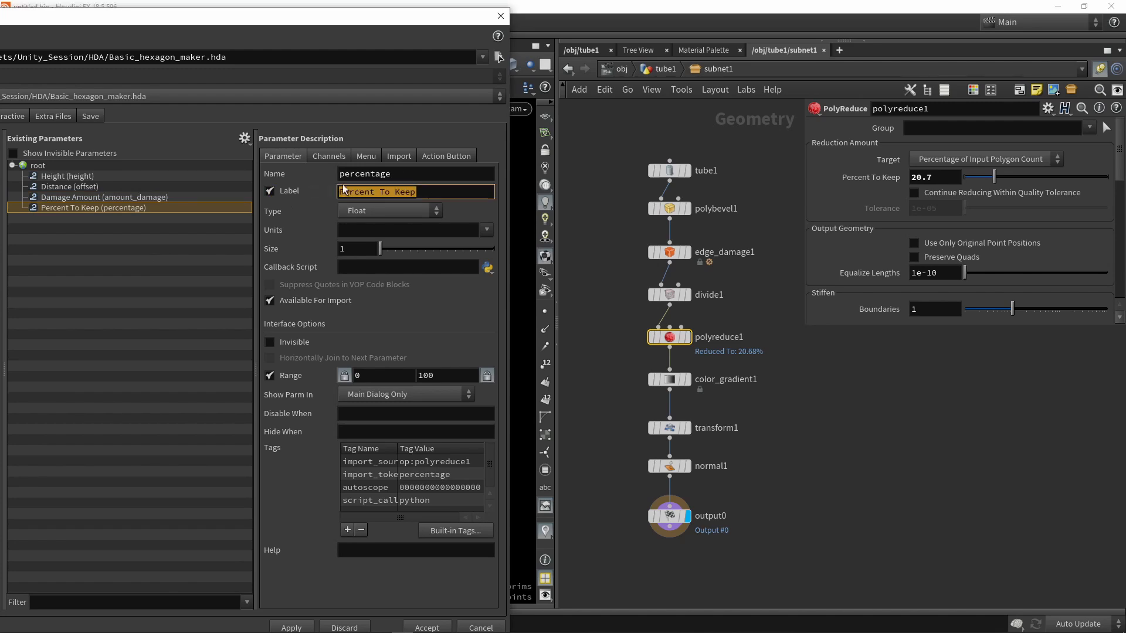
{"action": "type", "text": "poly"}
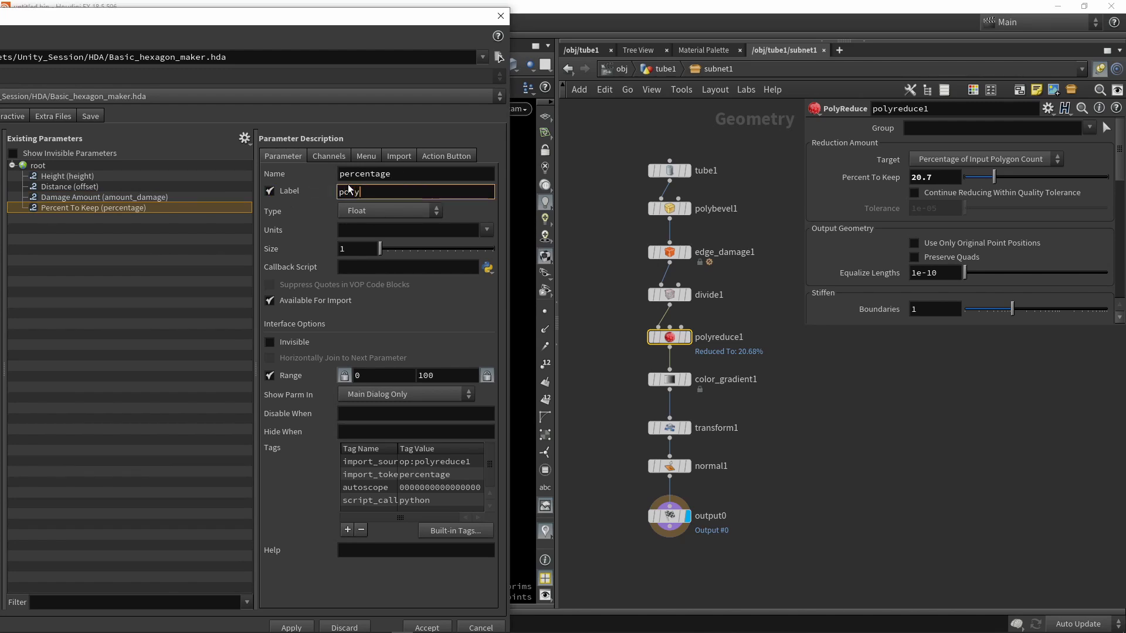
{"action": "type", "text": "reduce"}
{"action": "key", "text": "Return"}
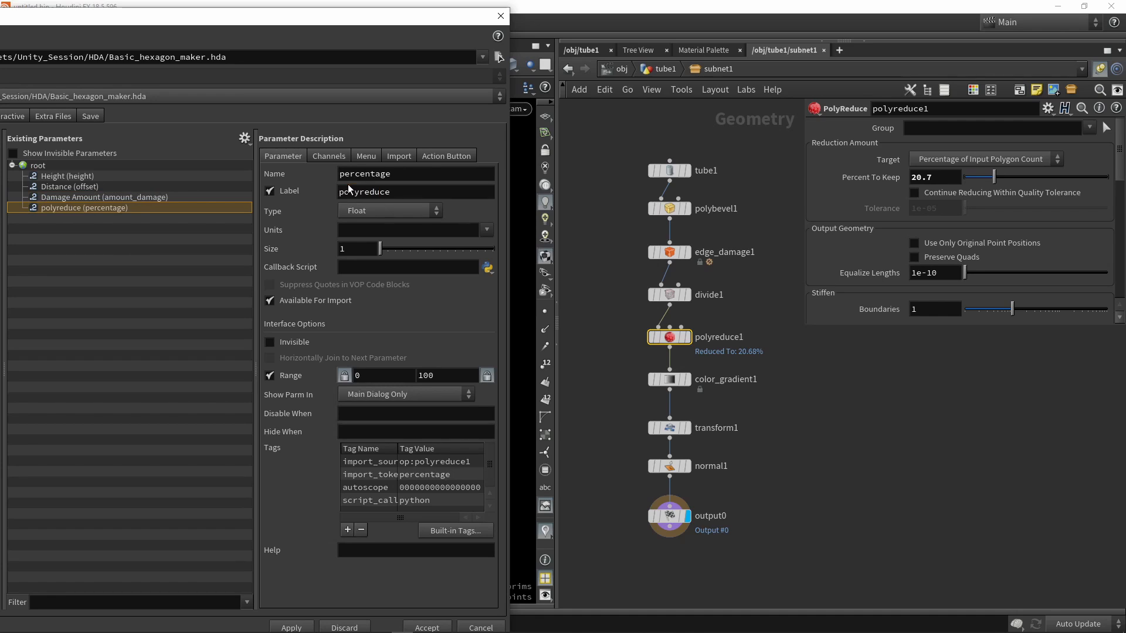
{"action": "left_click", "coordinate": [602, 282]}
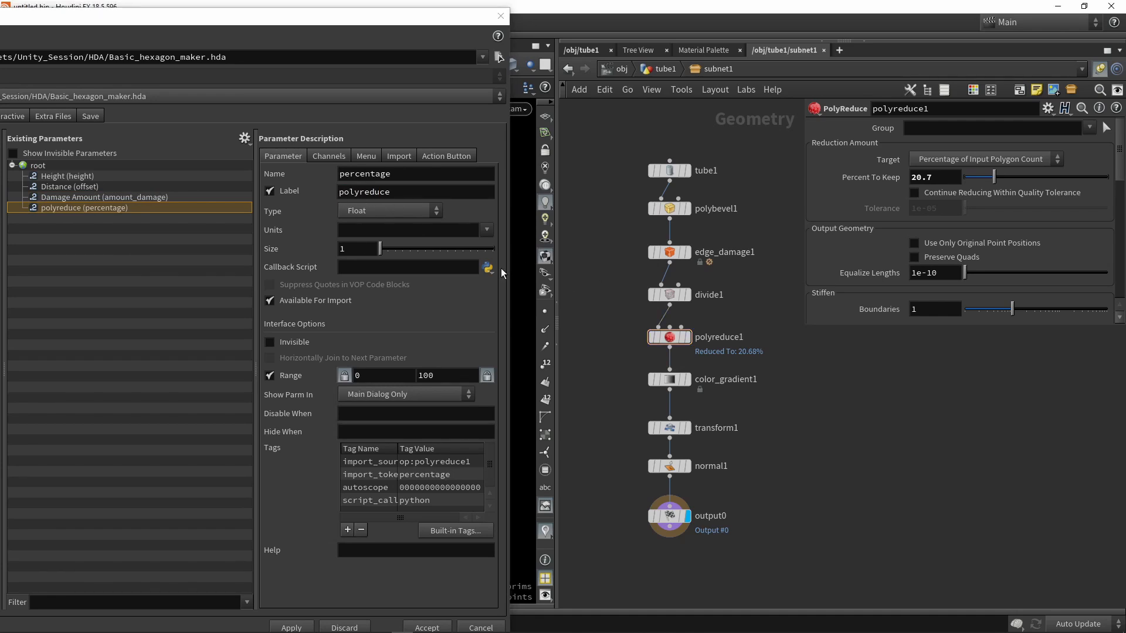
- Expose color_gradient1's Ramp parameter on the asset and label it "color of model"
{"action": "middle_click_drag", "start_coordinate": [603, 371], "coordinate": [603, 331]}
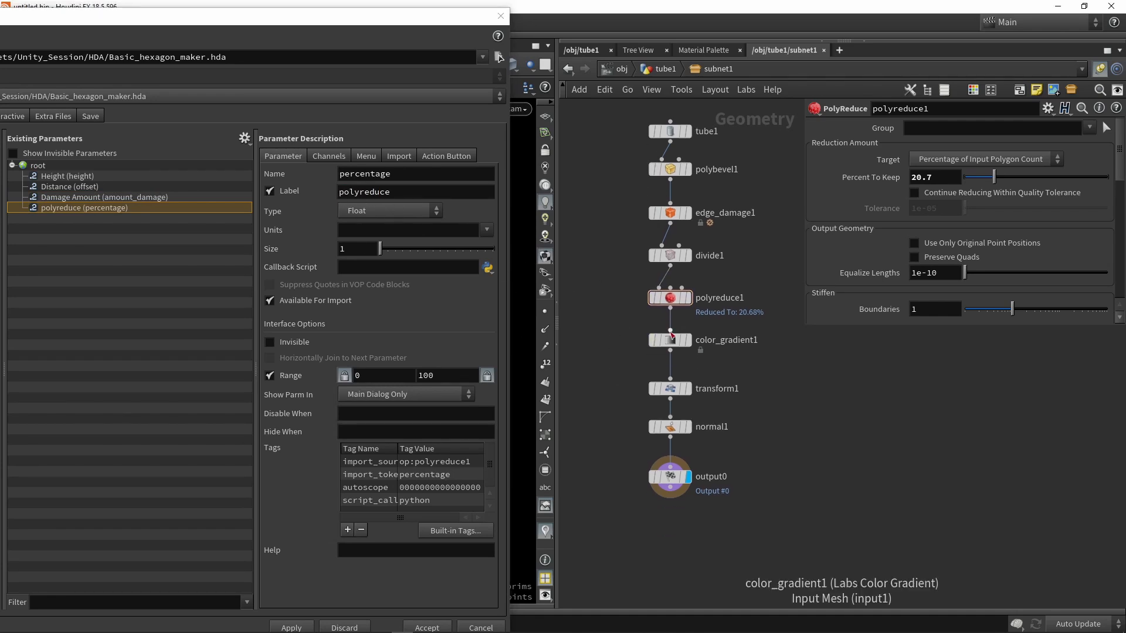
{"action": "left_click", "coordinate": [669, 340]}
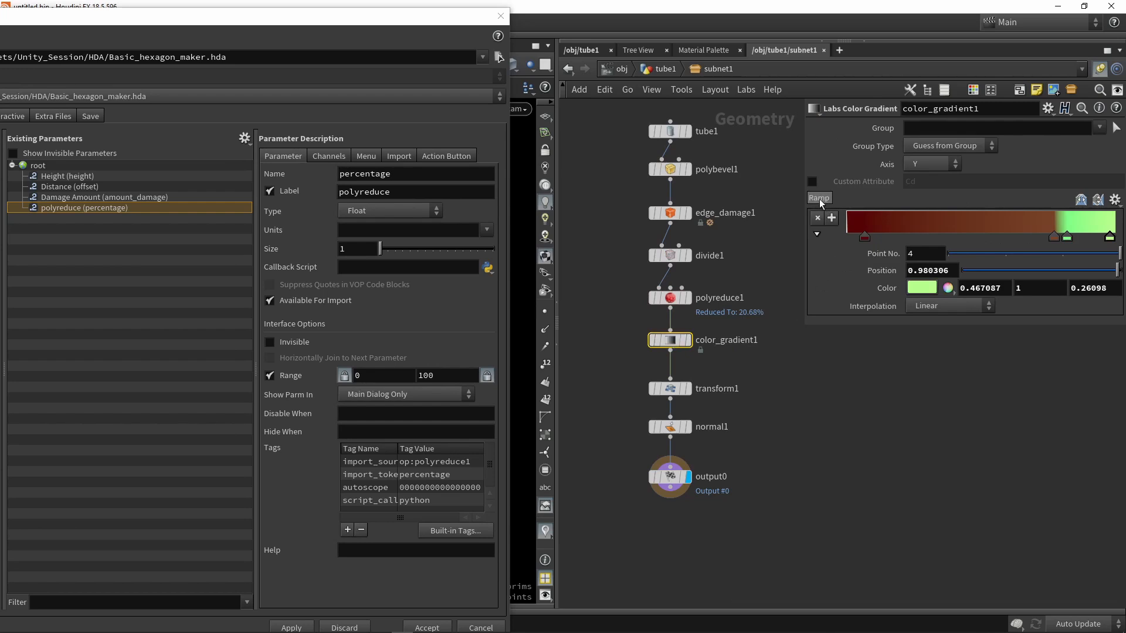
{"action": "left_click_drag", "start_coordinate": [818, 198], "coordinate": [177, 297]}
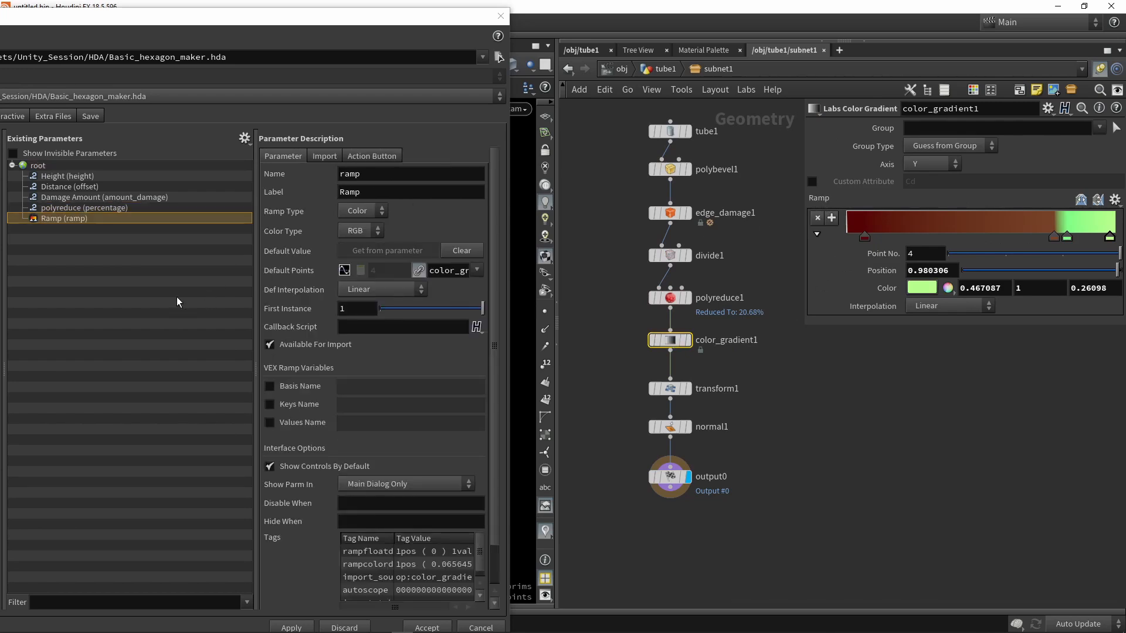
{"action": "double_click", "coordinate": [348, 193]}
{"action": "type", "text": "colo"}
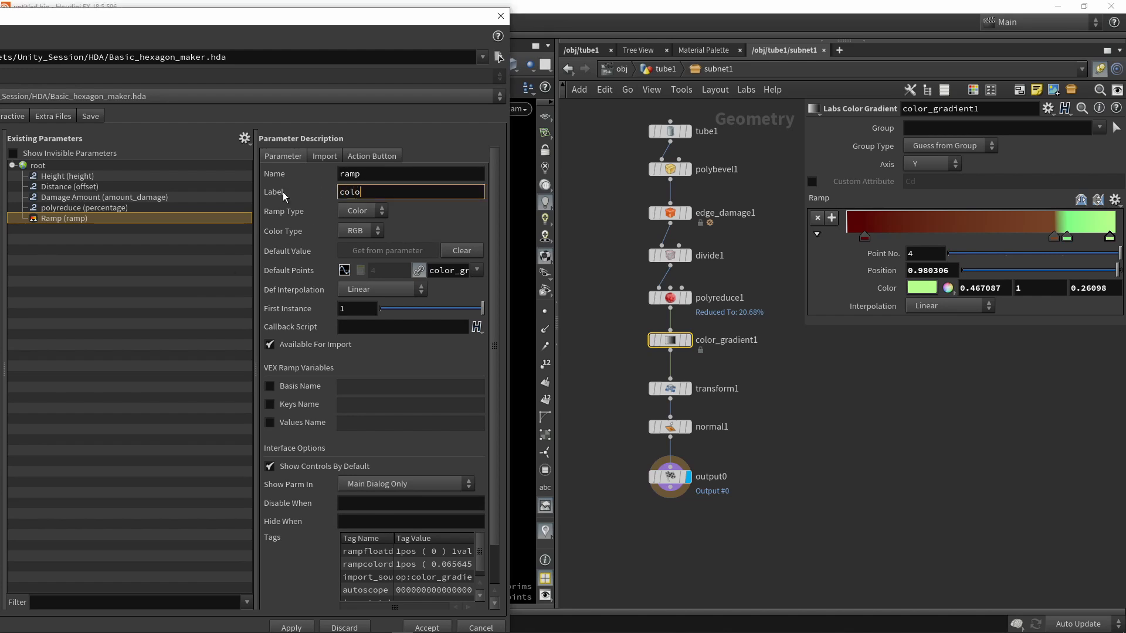
{"action": "type", "text": "r of model"}
{"action": "key", "text": "Return"}
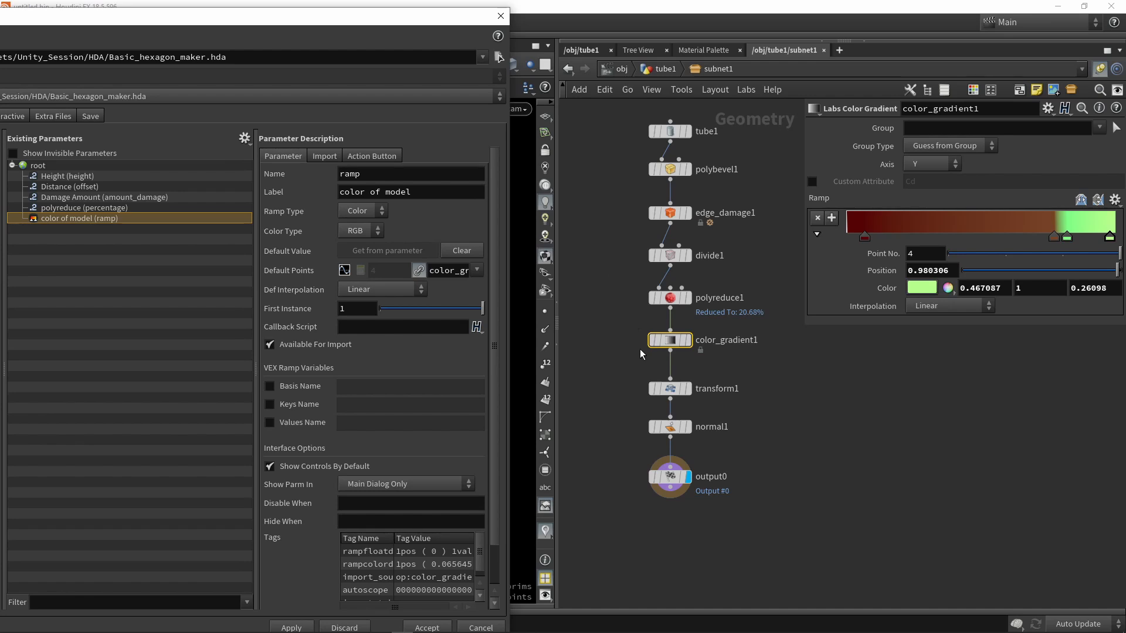
- Expose transform1's Uniform Scale parameter on the asset and label it "Model scale"
{"action": "left_click", "coordinate": [677, 390]}
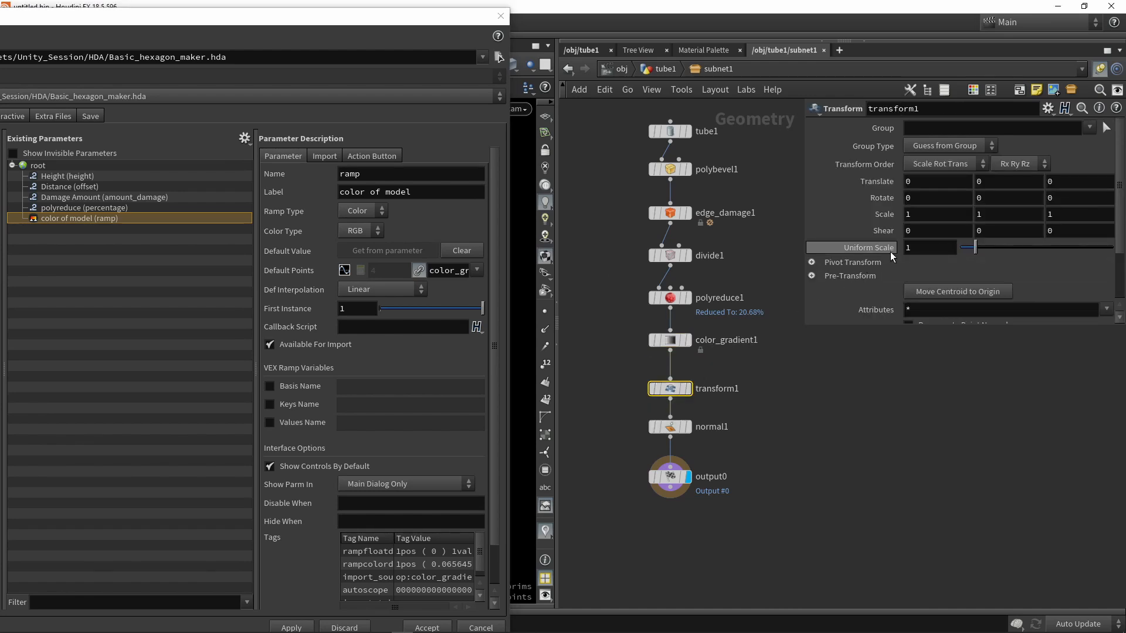
{"action": "left_click_drag", "start_coordinate": [890, 251], "coordinate": [138, 289]}
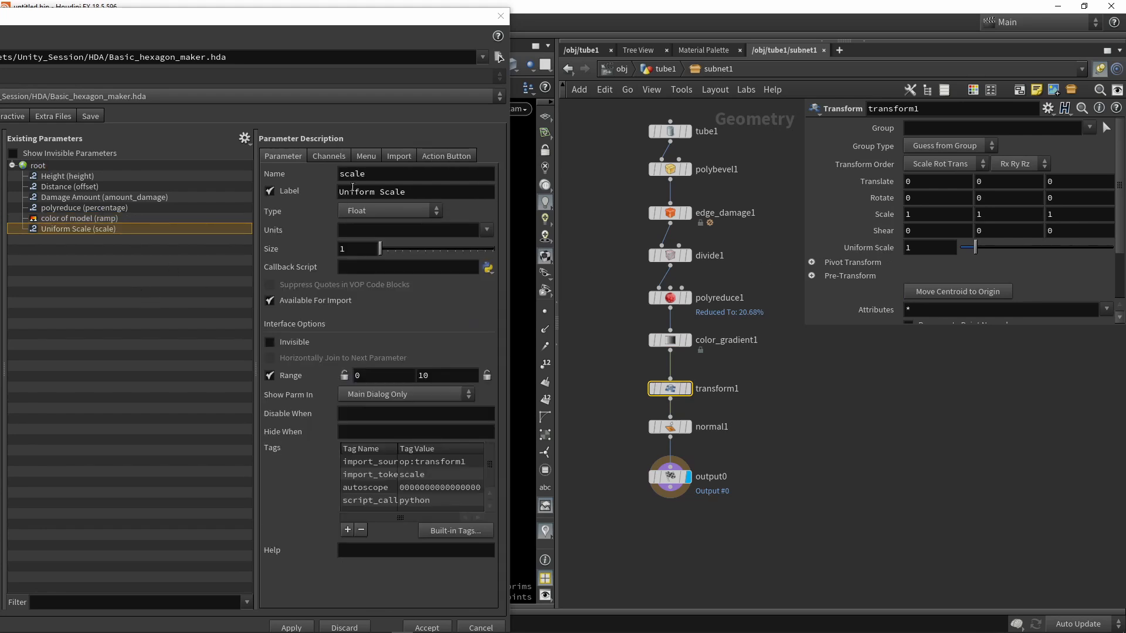
{"action": "triple_click", "coordinate": [458, 195]}
{"action": "type", "text": "Model "}
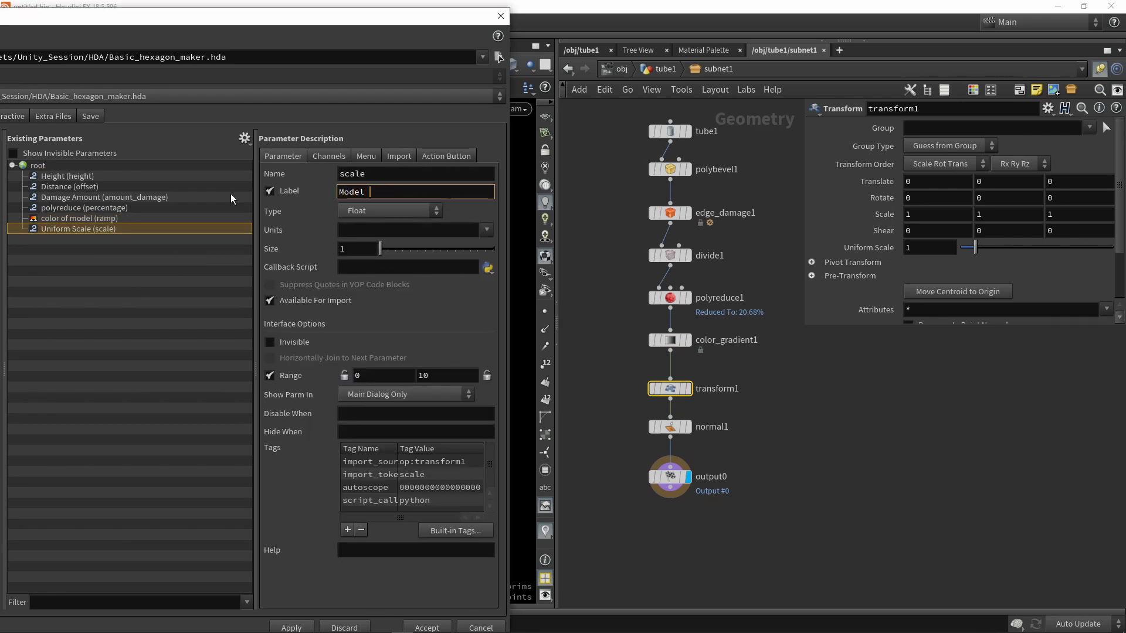
{"action": "type", "text": "scale"}
{"action": "key", "text": "Return"}
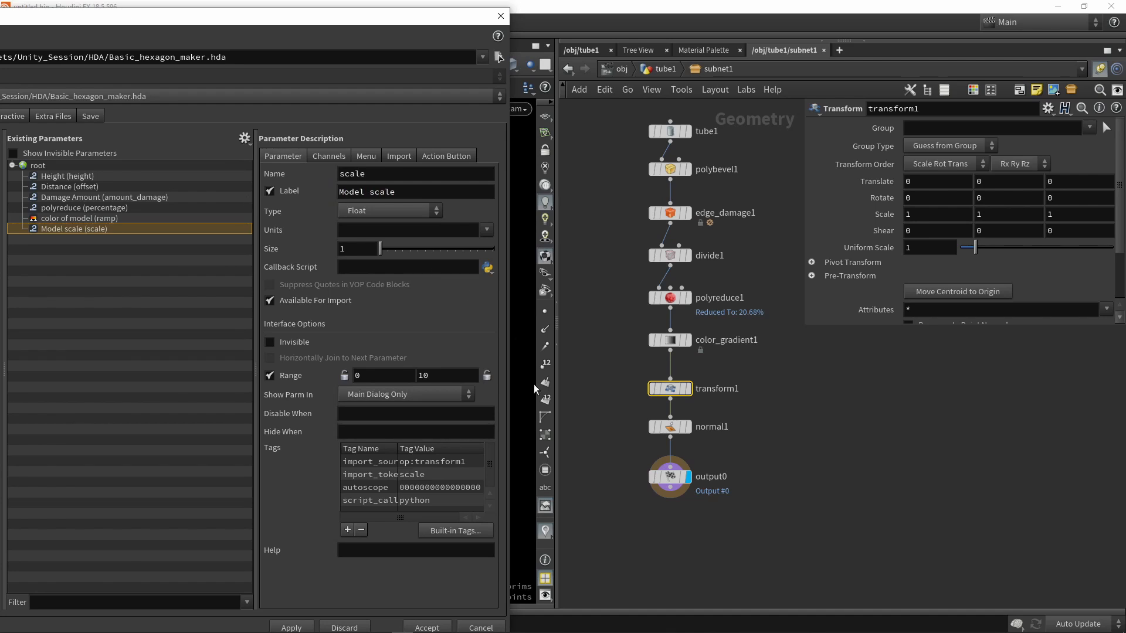
- Expose normal1's Cusp Angle parameter on the asset, label it Normal and apply the parameter changes
{"action": "left_click", "coordinate": [695, 429]}
{"action": "left_click_drag", "start_coordinate": [894, 228], "coordinate": [205, 175]}
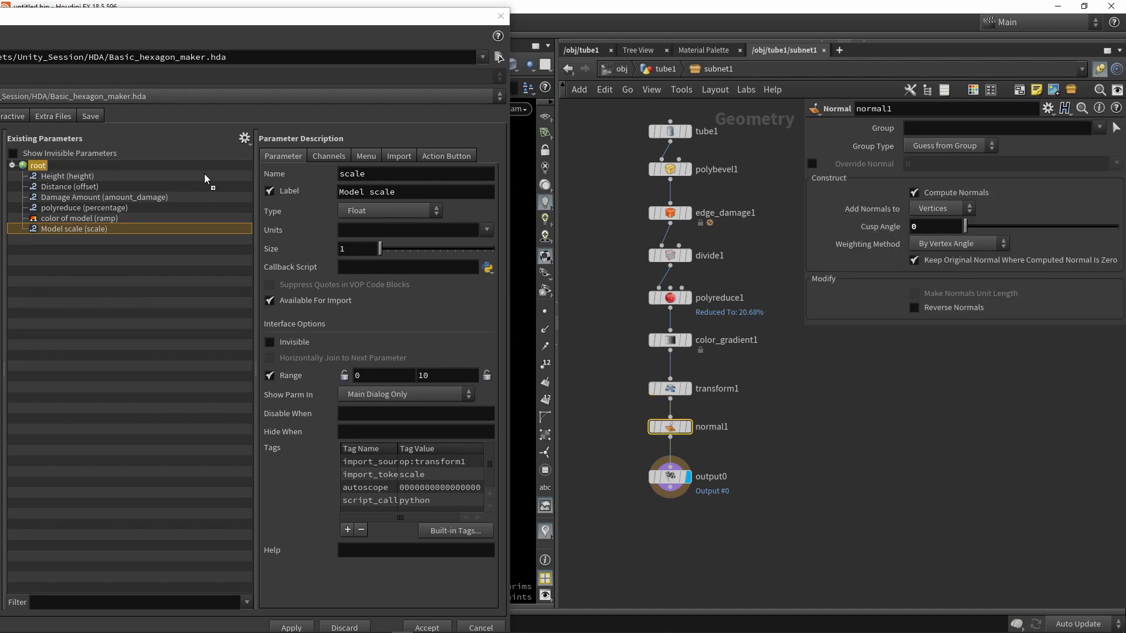
{"action": "left_click_drag", "start_coordinate": [144, 286], "coordinate": [166, 250]}
{"action": "triple_click", "coordinate": [419, 194]}
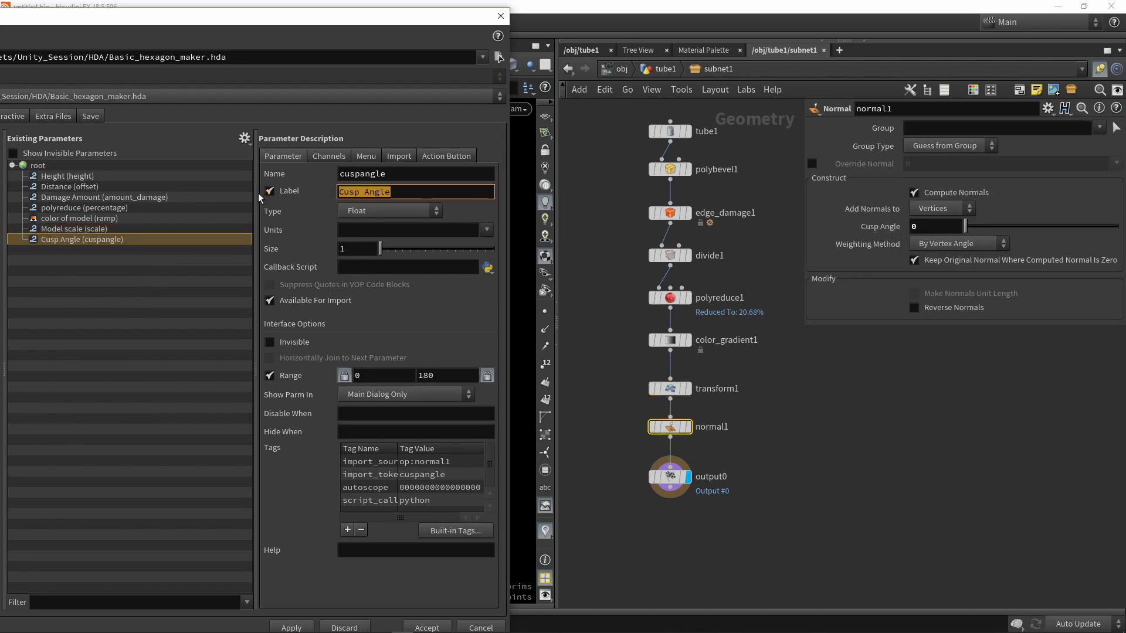
{"action": "type", "text": "Nomr"}
{"action": "key", "text": "BackSpace"}
{"action": "key", "text": "BackSpace"}
{"action": "type", "text": "rmal"}
{"action": "key", "text": "Return"}
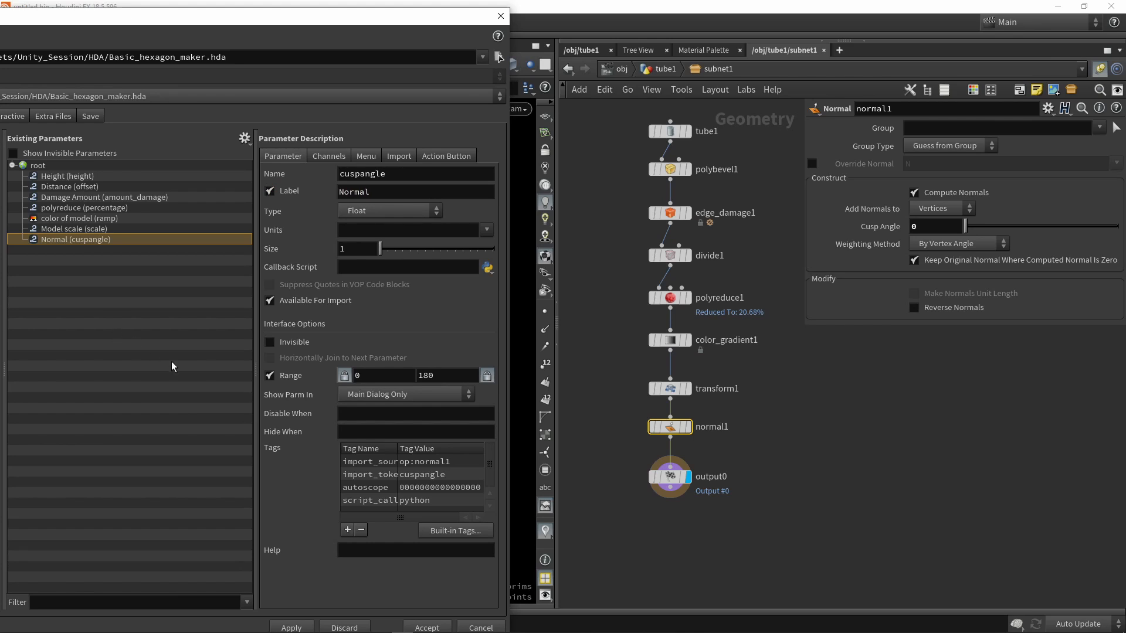
{"action": "left_click", "coordinate": [299, 625]}
- Add a folder after the asset's existing parameters and label it Damaging
{"action": "left_click_drag", "start_coordinate": [328, 21], "coordinate": [578, 30]}
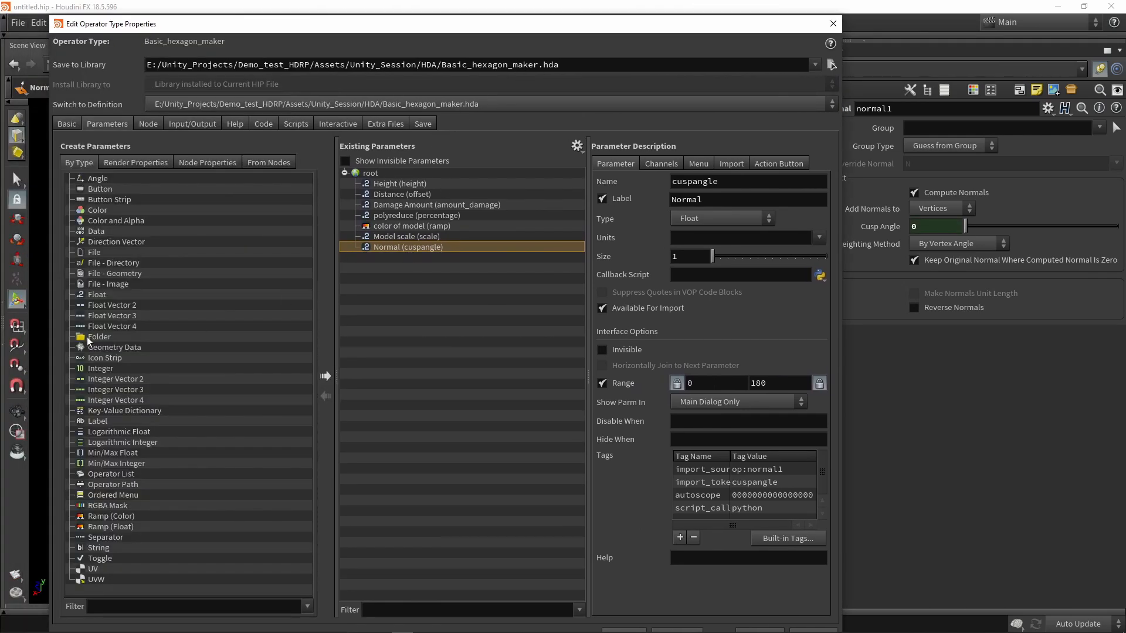
{"action": "left_click", "coordinate": [88, 338]}
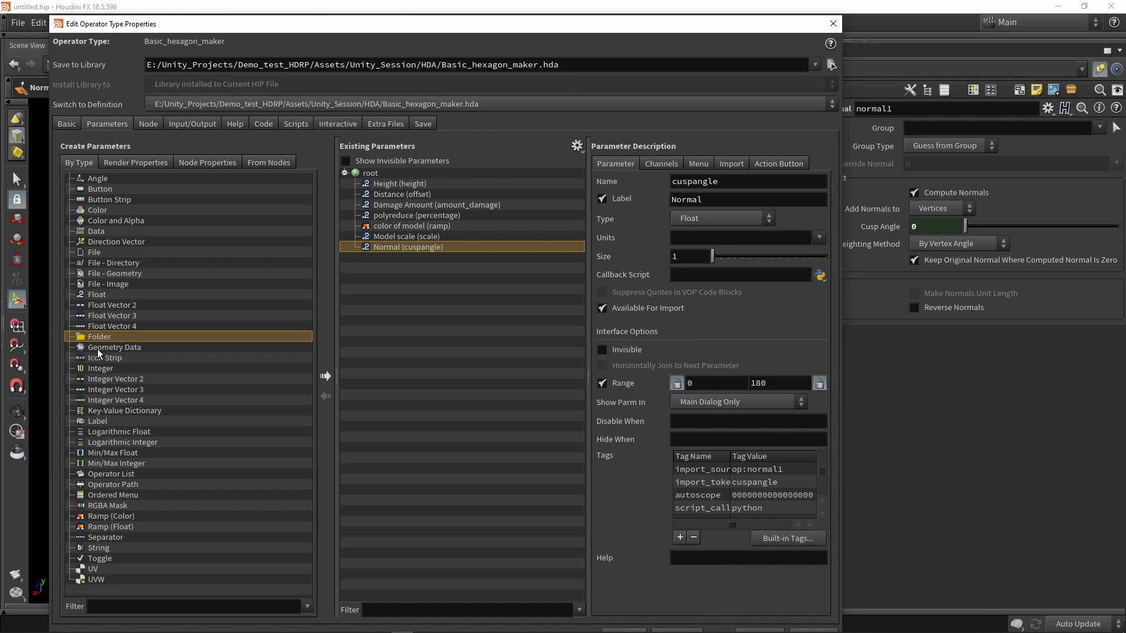
{"action": "left_click_drag", "start_coordinate": [99, 339], "coordinate": [414, 287]}
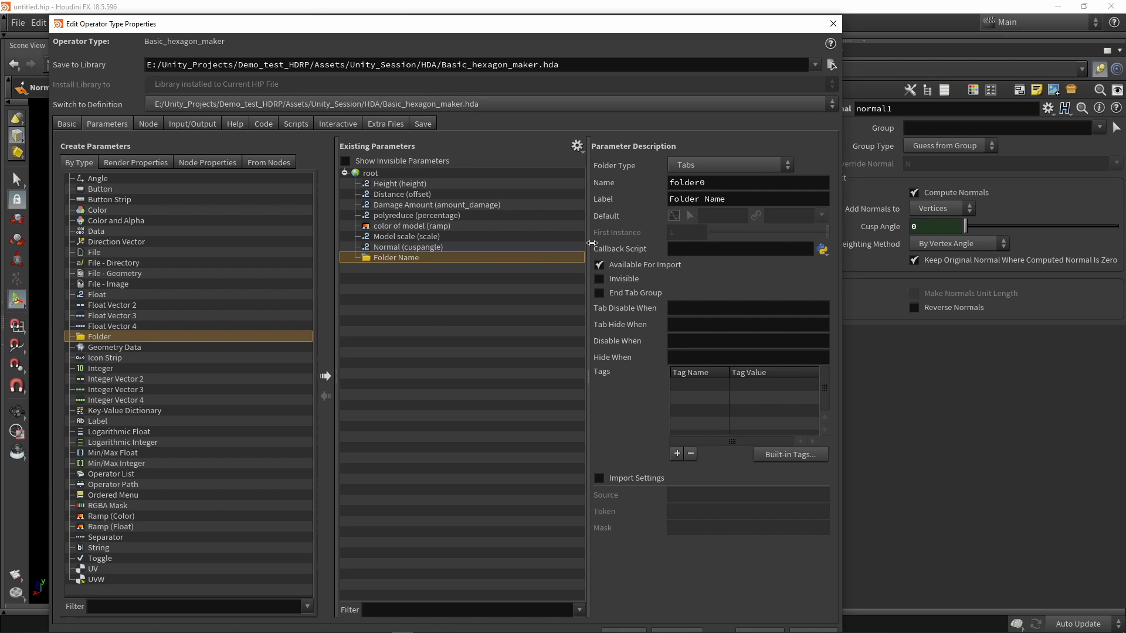
{"action": "triple_click", "coordinate": [716, 201]}
{"action": "type", "text": "Damag"}
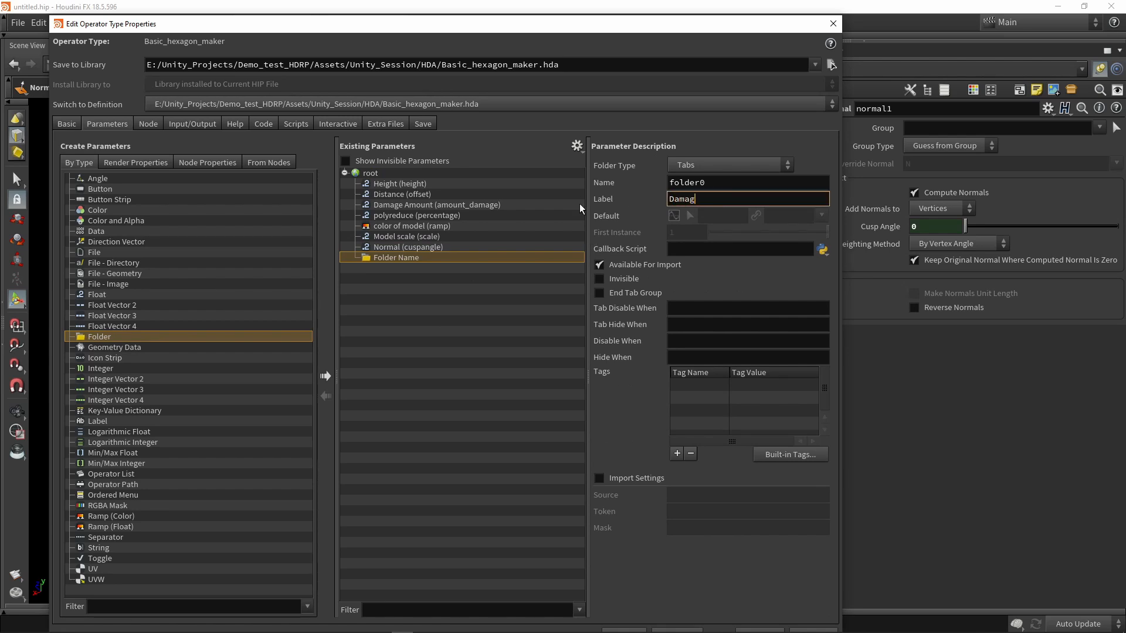
{"action": "type", "text": "ing"}
{"action": "key", "text": "Return"}
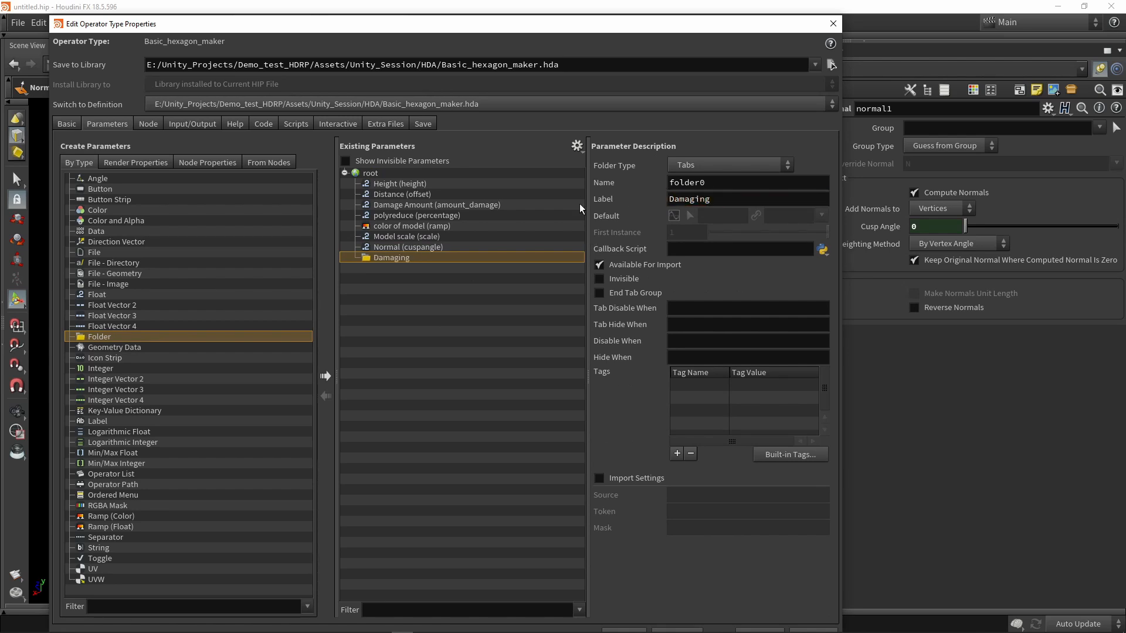
- Place the Damage Amount parameter inside the Damaging folder and move the properties window clear of the node network
{"action": "left_click_drag", "start_coordinate": [388, 205], "coordinate": [402, 257]}
{"action": "left_click_drag", "start_coordinate": [490, 30], "coordinate": [305, 46]}
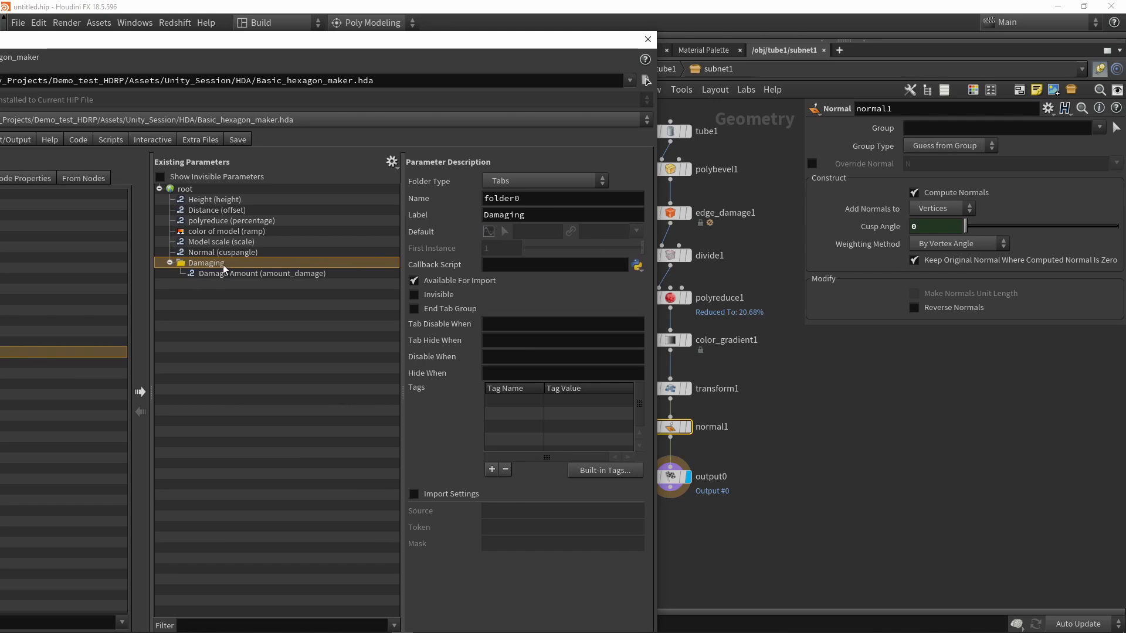
{"action": "left_click_drag", "start_coordinate": [439, 44], "coordinate": [388, 31]}
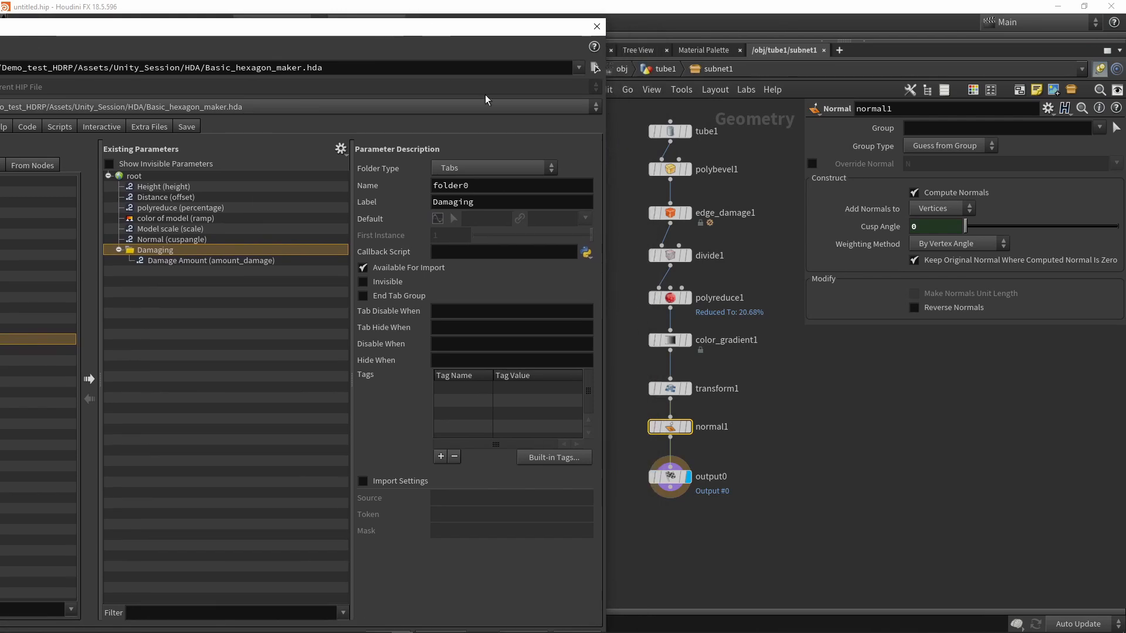
- Promote the Noise Type parameter of edge_damage1 into the Damaging folder below Damage Amount and apply the asset changes
{"action": "left_click", "coordinate": [671, 212]}
{"action": "scroll", "coordinate": [917, 192], "scroll_direction": "down", "scroll_amount": 3}
{"action": "scroll", "coordinate": [912, 206], "scroll_direction": "down", "scroll_amount": 1}
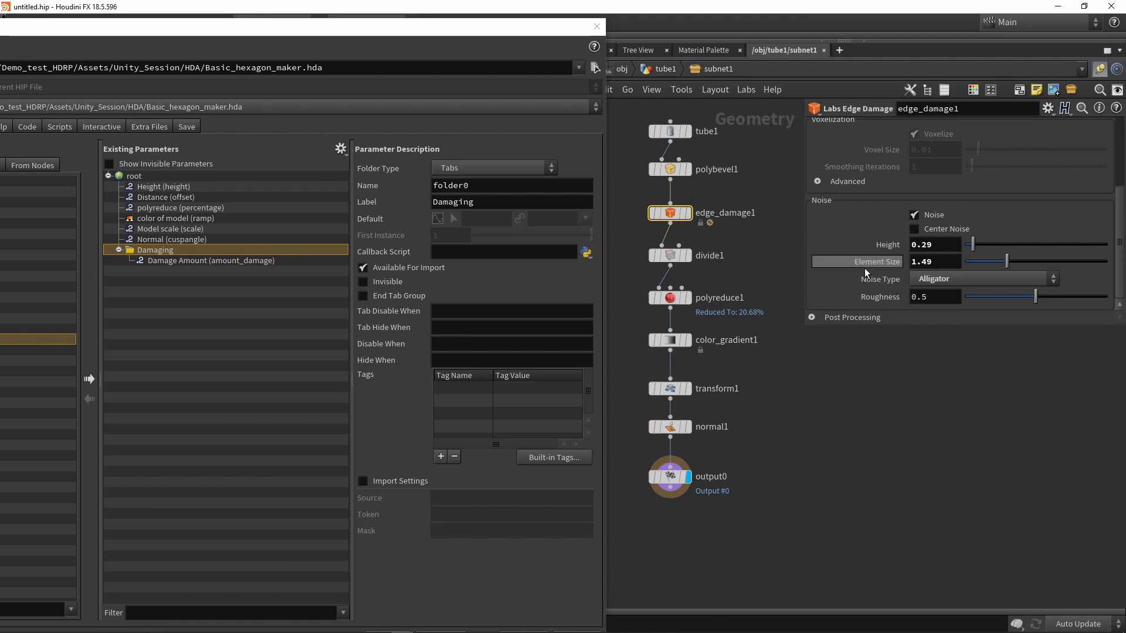
{"action": "left_click_drag", "start_coordinate": [210, 251], "coordinate": [158, 261]}
{"action": "left_click_drag", "start_coordinate": [231, 33], "coordinate": [313, 21]}
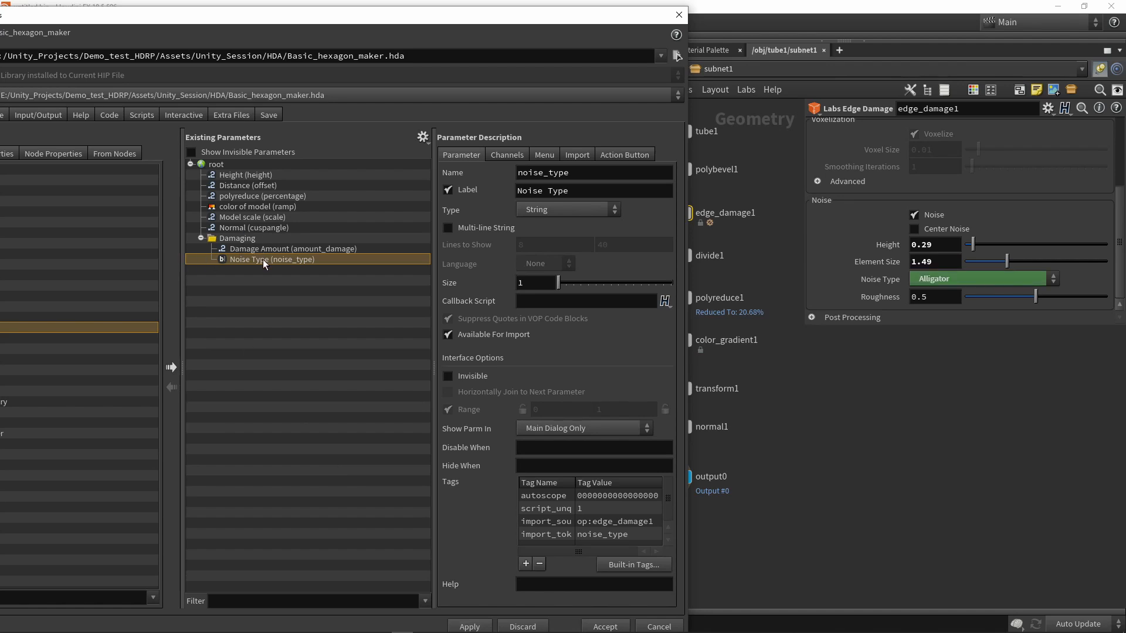
{"action": "left_click", "coordinate": [457, 625]}
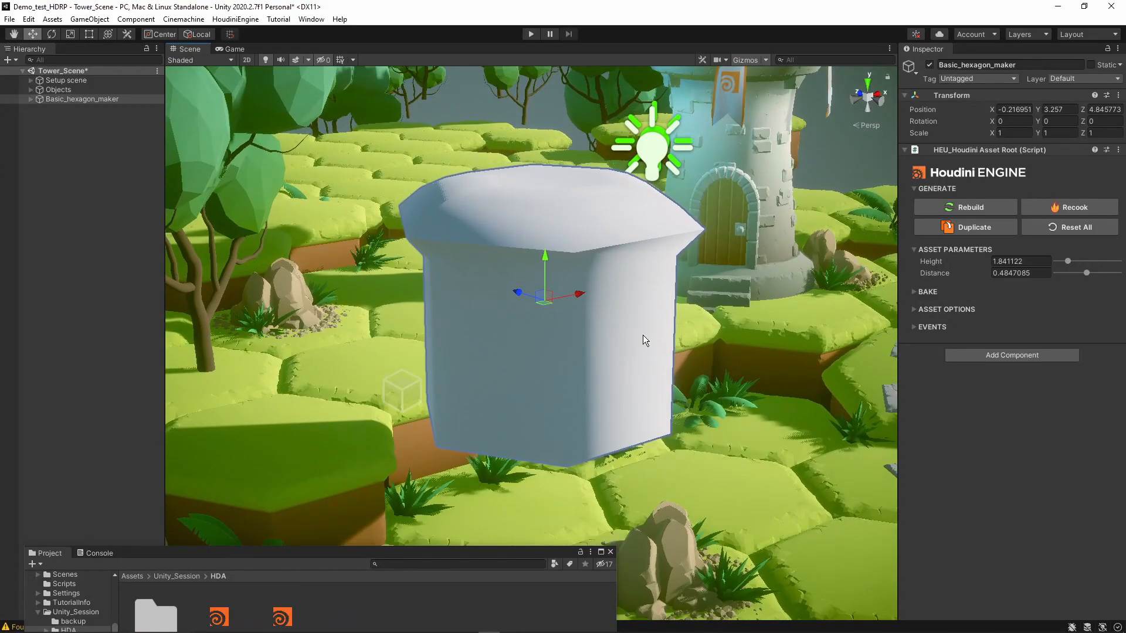
- In Unity, rebuild the Basic_hexagon_maker asset to load the updated definition and view it up close
{"action": "left_click", "coordinate": [957, 209]}
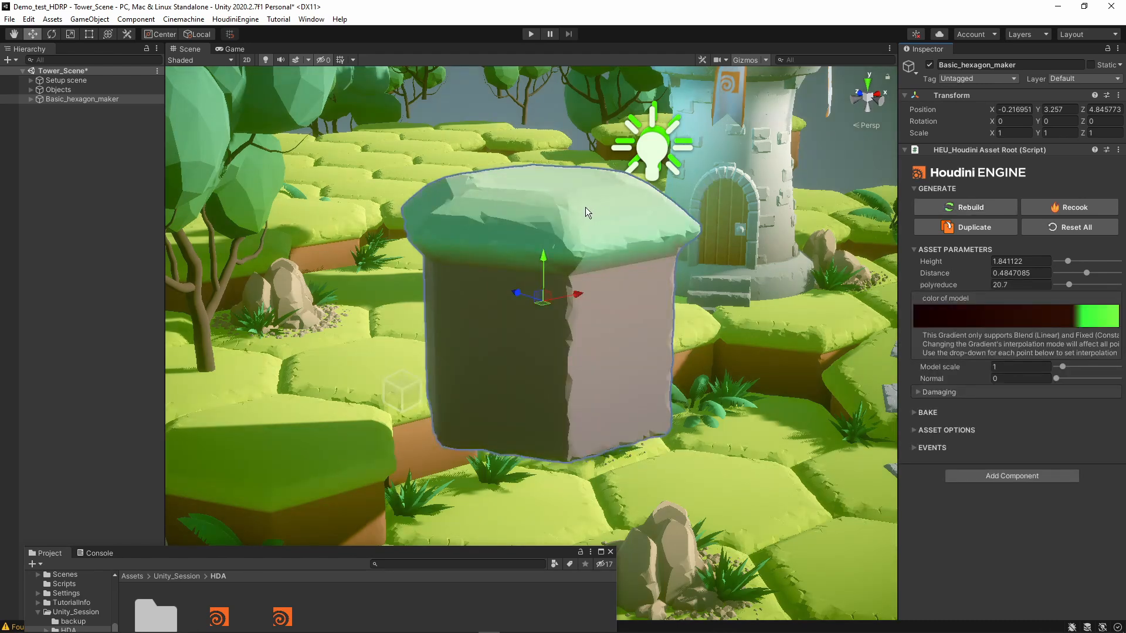
{"action": "right_click_drag", "start_coordinate": [701, 246], "coordinate": [689, 302]}
{"action": "key", "text": "w"}
{"action": "key", "text": "e"}
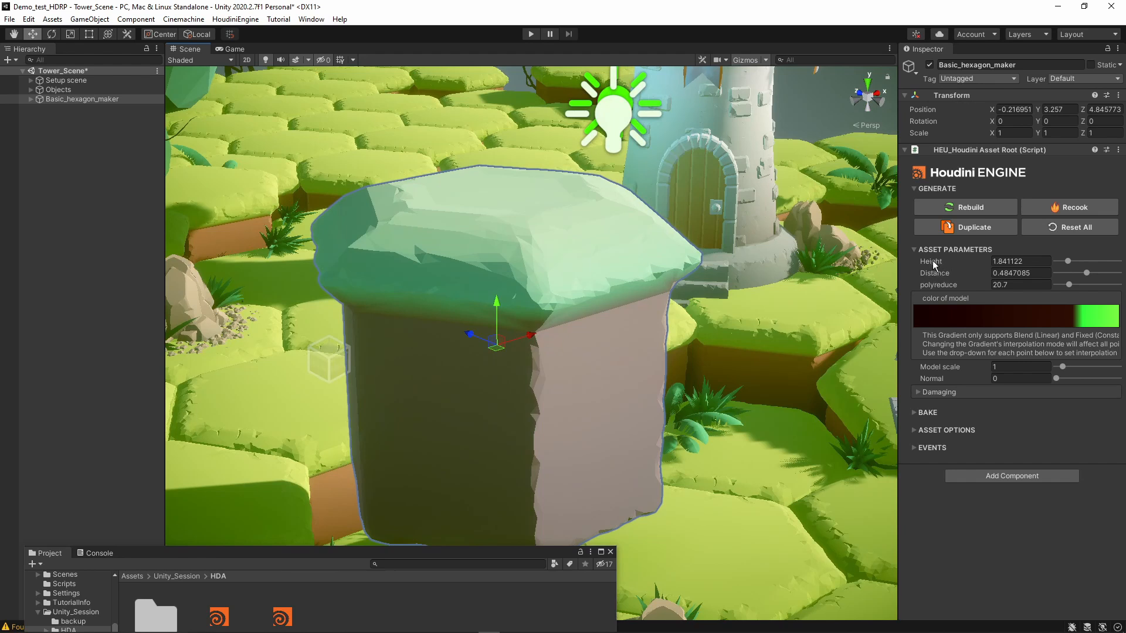
- Set the Height of the Basic_hexagon_maker asset to 1
{"action": "left_click", "coordinate": [1032, 263]}
{"action": "type", "text": "1"}
{"action": "key", "text": "Return"}
{"action": "right_click_drag", "start_coordinate": [663, 309], "coordinate": [721, 290]}
{"action": "right_click_drag", "start_coordinate": [717, 239], "coordinate": [803, 270]}
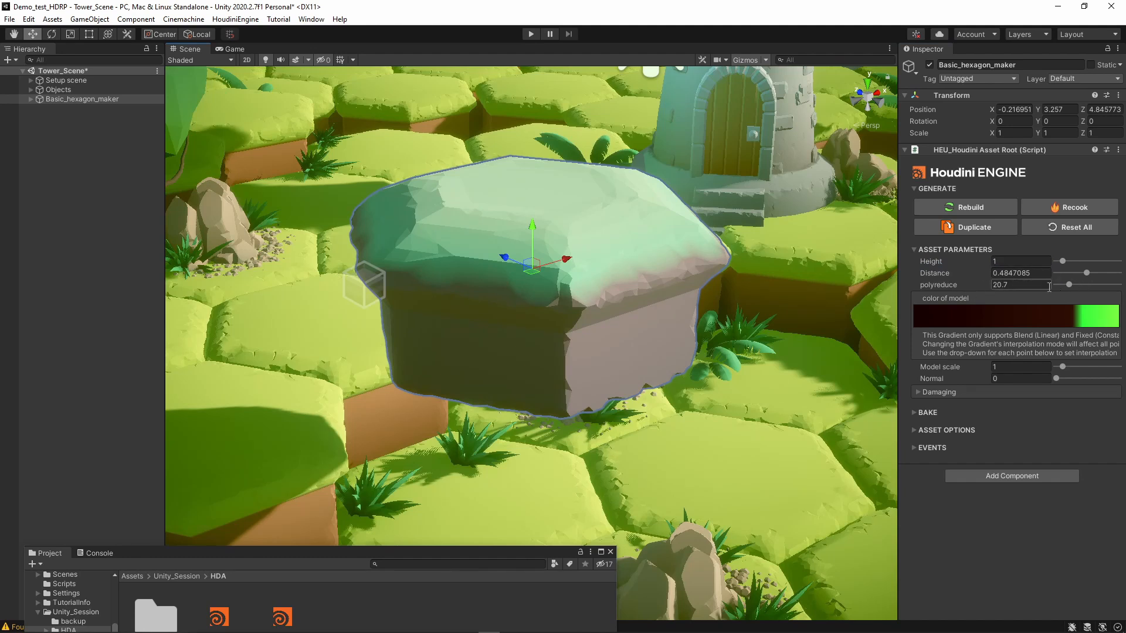
- Set the asset's Model scale to about 1.78 and expand the Damaging parameters
{"action": "left_click", "coordinate": [1077, 368]}
{"action": "key", "text": "s"}
{"action": "right_click_drag", "start_coordinate": [864, 356], "coordinate": [864, 356]}
{"action": "scroll", "coordinate": [864, 355], "scroll_direction": "up", "scroll_amount": 2}
{"action": "left_click_drag", "start_coordinate": [1077, 368], "coordinate": [1068, 367]}
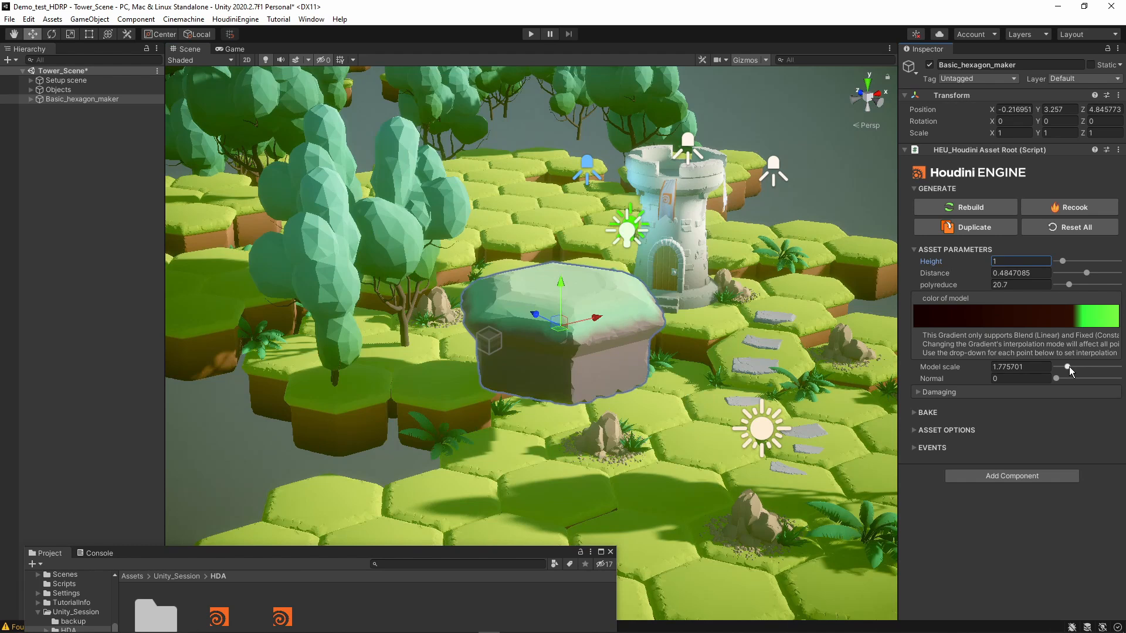
{"action": "left_click", "coordinate": [917, 391]}
{"action": "key", "text": "f"}
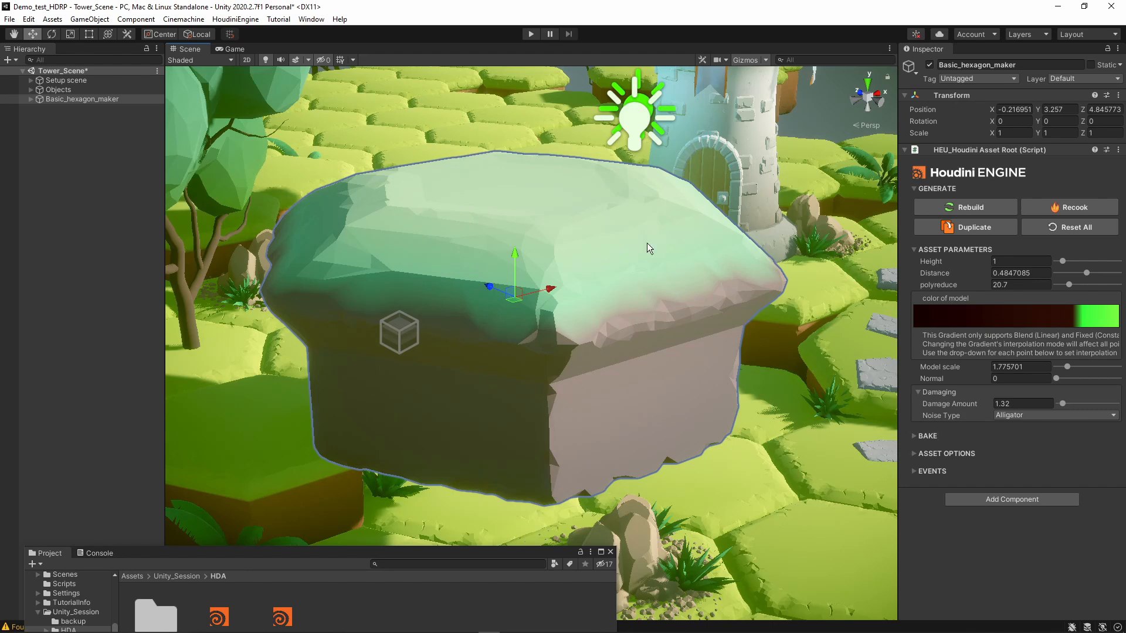
{"action": "scroll", "coordinate": [710, 315], "scroll_direction": "down", "scroll_amount": 5}
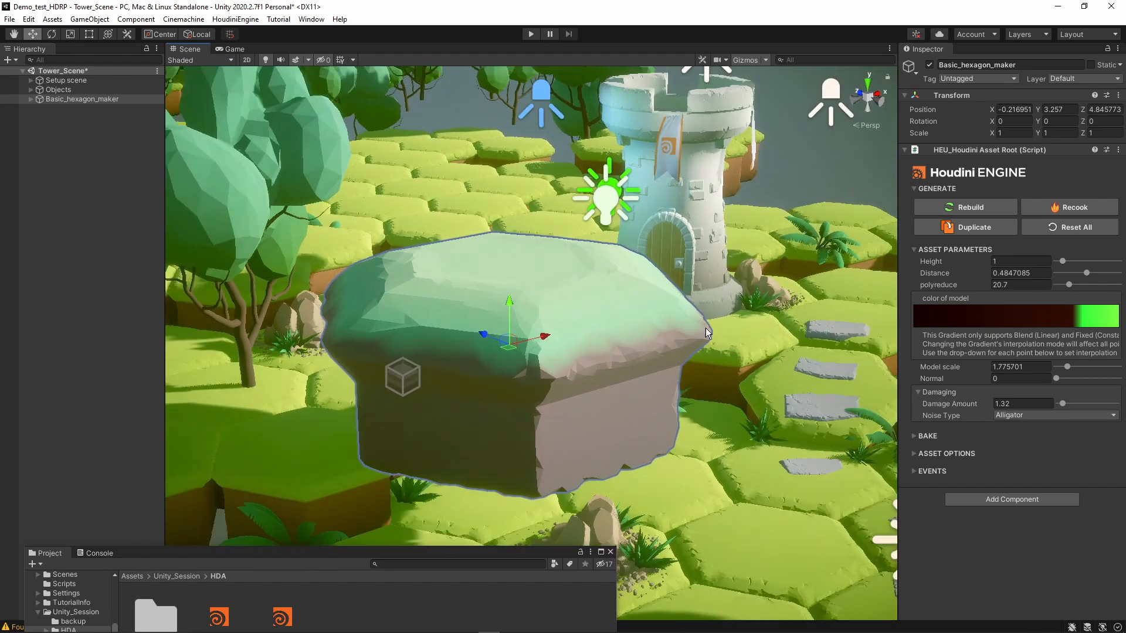
- Switch to Houdini and add a Switch node to the subnet beside the node chain
{"action": "key", "text": "alt+Tab"}
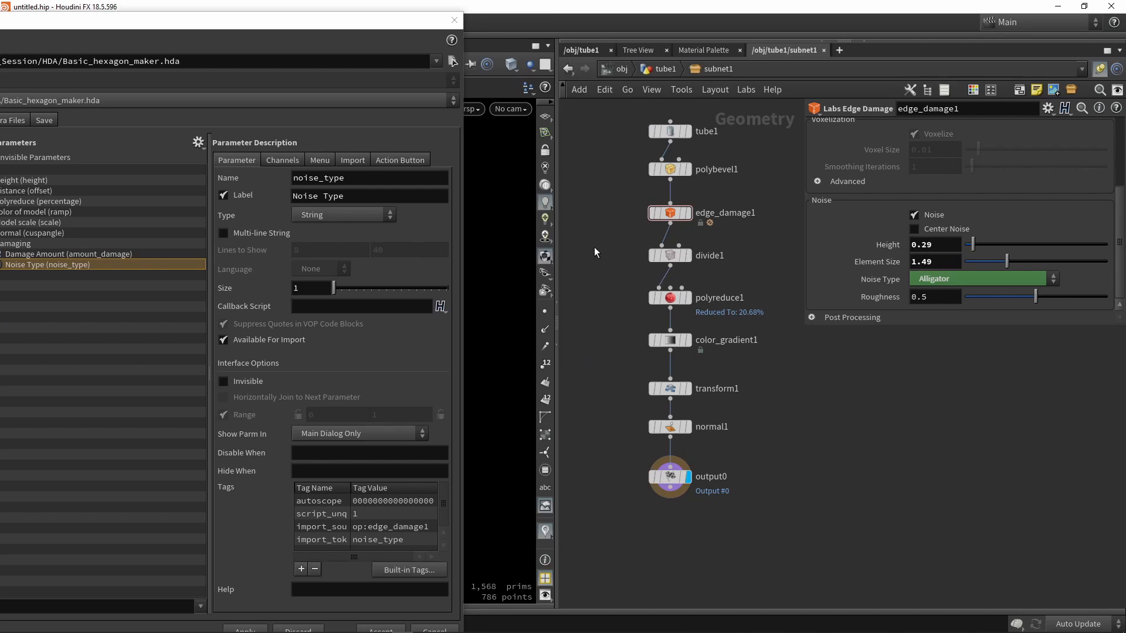
{"action": "key", "text": "Tab"}
{"action": "type", "text": "swi"}
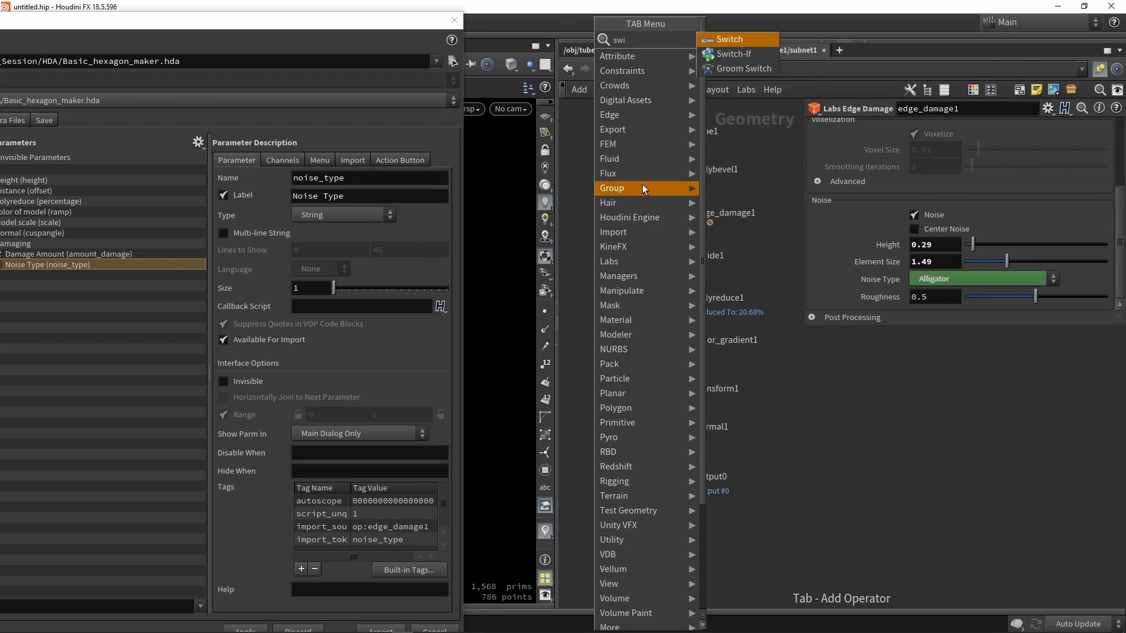
{"action": "left_click", "coordinate": [727, 39]}
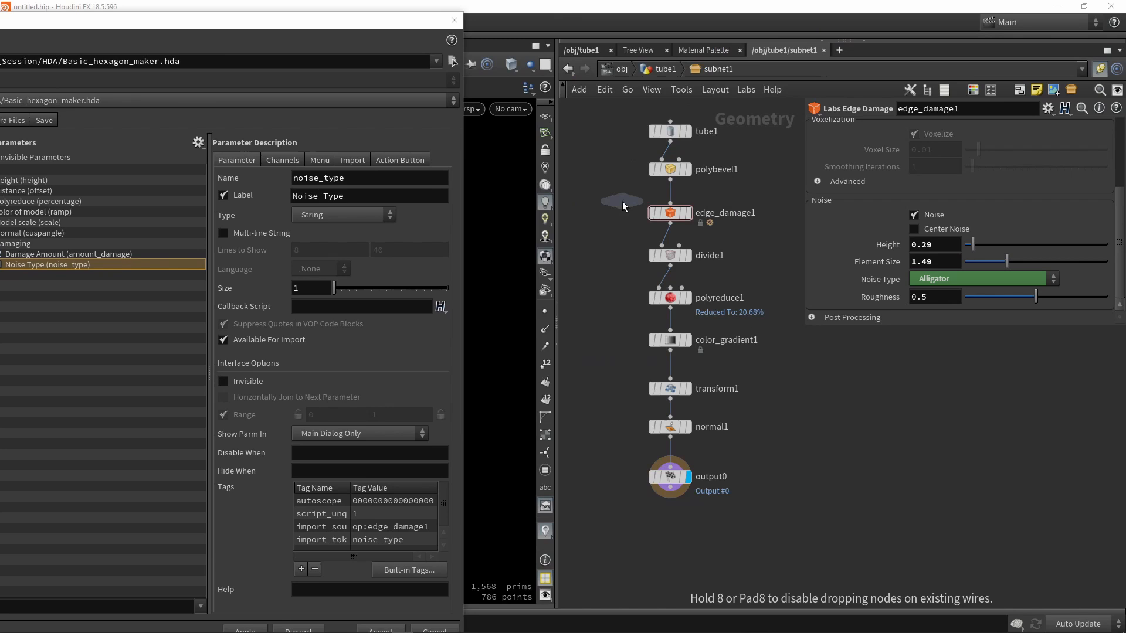
{"action": "left_click", "coordinate": [609, 241]}
- Wire polybevel1 and edge_damage1 into the Switch node as first and second inputs, and insert it before divide1
{"action": "left_click_drag", "start_coordinate": [616, 137], "coordinate": [738, 190]}
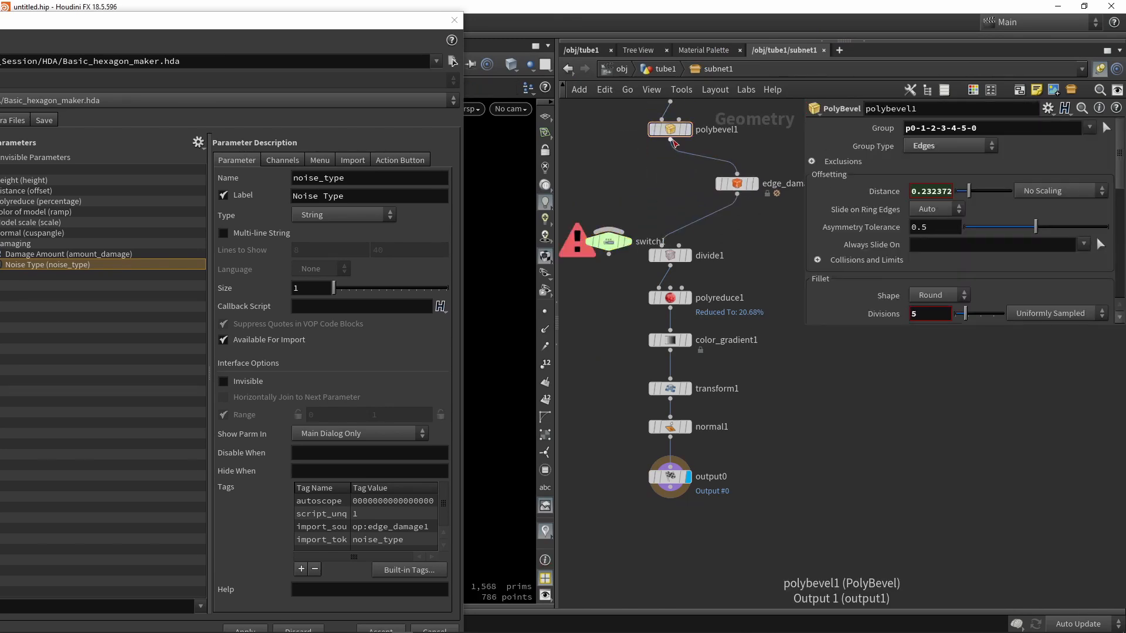
{"action": "left_click_drag", "start_coordinate": [620, 230], "coordinate": [668, 197]}
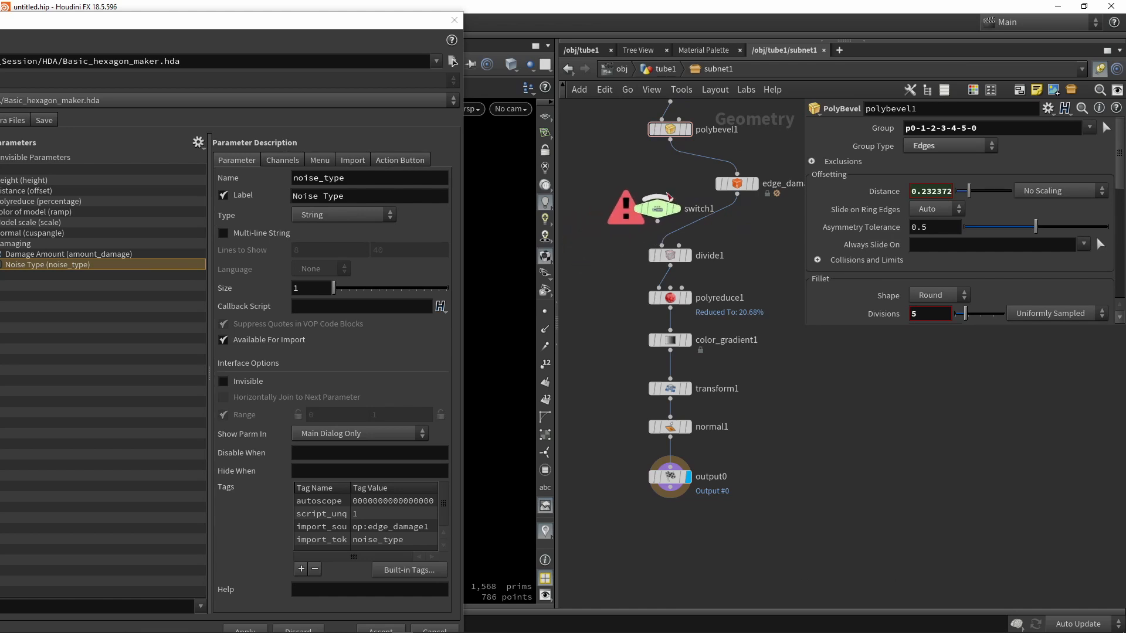
{"action": "left_click_drag", "start_coordinate": [670, 152], "coordinate": [657, 194]}
{"action": "left_click_drag", "start_coordinate": [737, 194], "coordinate": [662, 256]}
{"action": "scroll", "coordinate": [657, 222], "scroll_direction": "up", "scroll_amount": 2}
{"action": "left_click_drag", "start_coordinate": [656, 199], "coordinate": [675, 213]}
{"action": "middle_click_drag", "start_coordinate": [696, 166], "coordinate": [675, 222]}
{"action": "left_click_drag", "start_coordinate": [751, 225], "coordinate": [758, 208]}
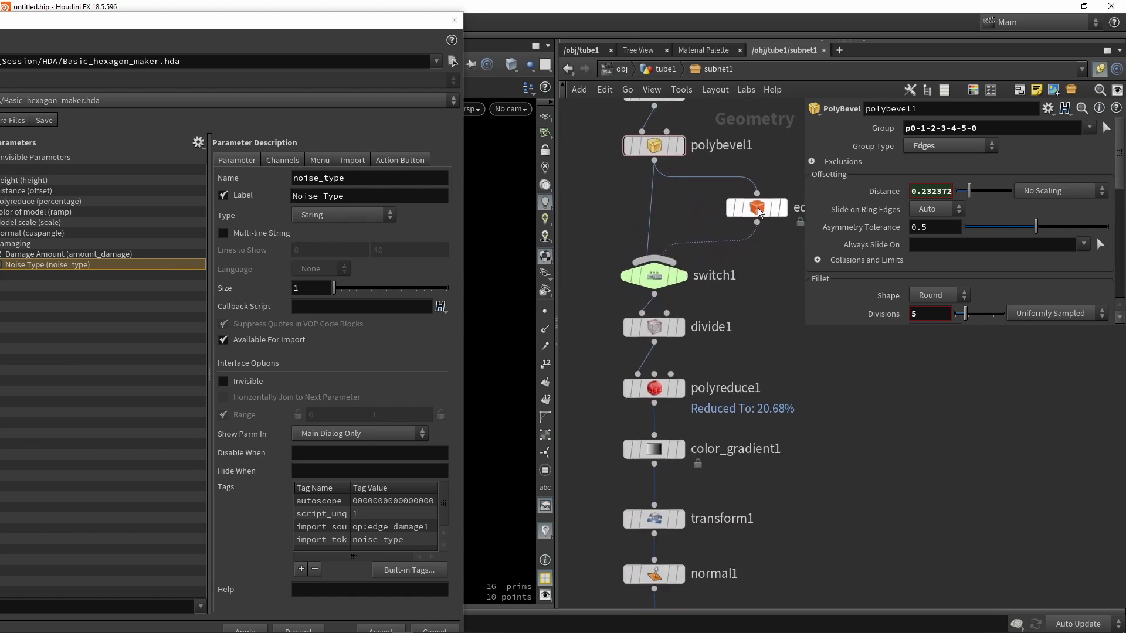
- Promote the Switch node's Select Input parameter into the Damaging folder, above Damage Amount
{"action": "scroll", "coordinate": [753, 272], "scroll_direction": "down", "scroll_amount": 1}
{"action": "left_click", "coordinate": [725, 277]}
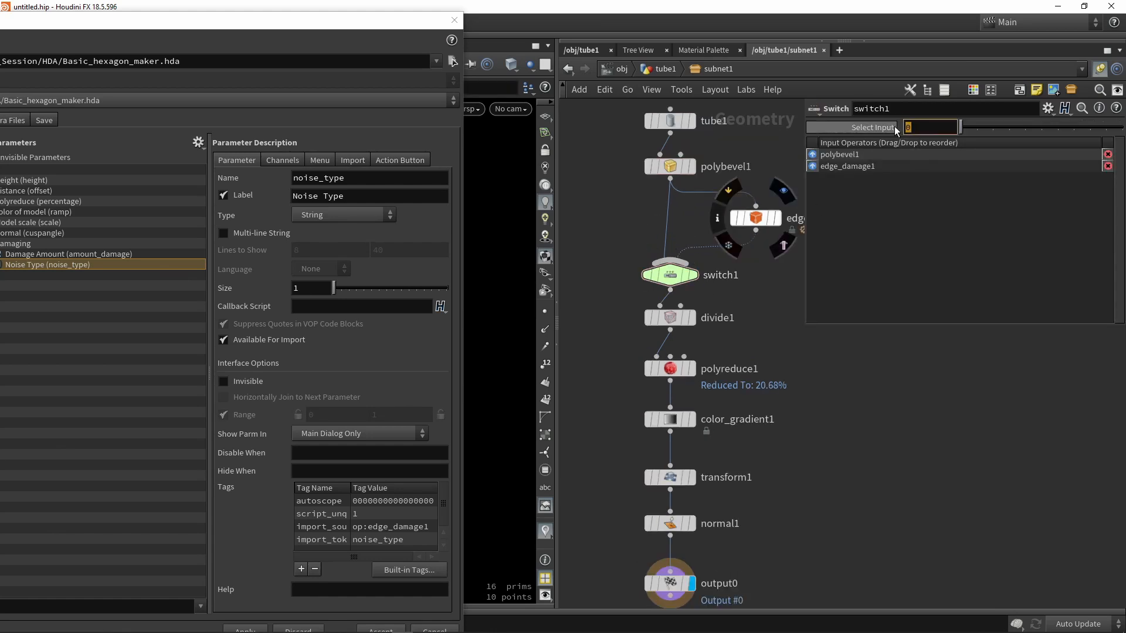
{"action": "mouse_move", "coordinate": [964, 130]}
{"action": "left_mouse_down"}
{"action": "mouse_move", "coordinate": [975, 133]}
{"action": "mouse_move", "coordinate": [963, 134]}
{"action": "left_mouse_up"}
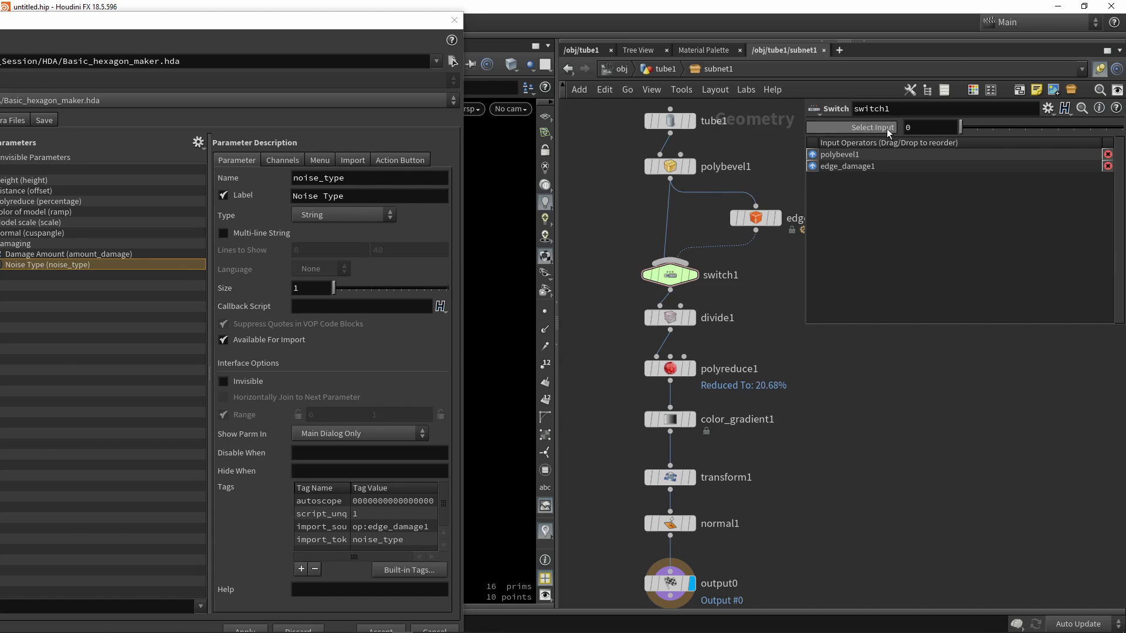
{"action": "left_click_drag", "start_coordinate": [884, 126], "coordinate": [98, 252]}
{"action": "left_click_drag", "start_coordinate": [121, 23], "coordinate": [297, 25]}
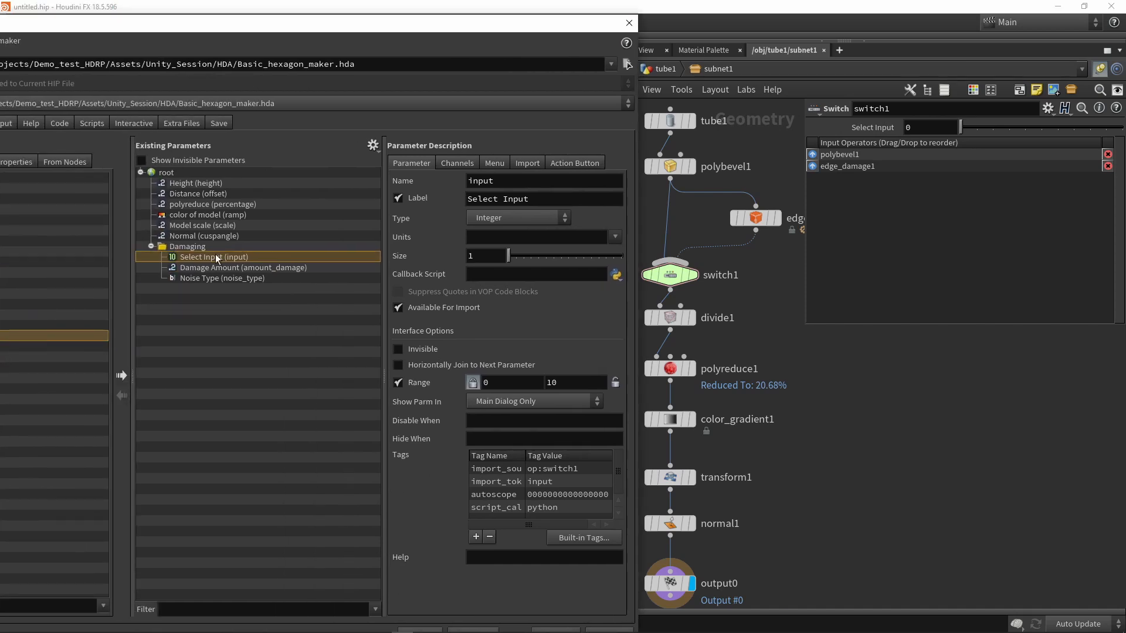
- Change the label of the promoted Select Input parameter to "Enable Damage"
{"action": "triple_click", "coordinate": [555, 203]}
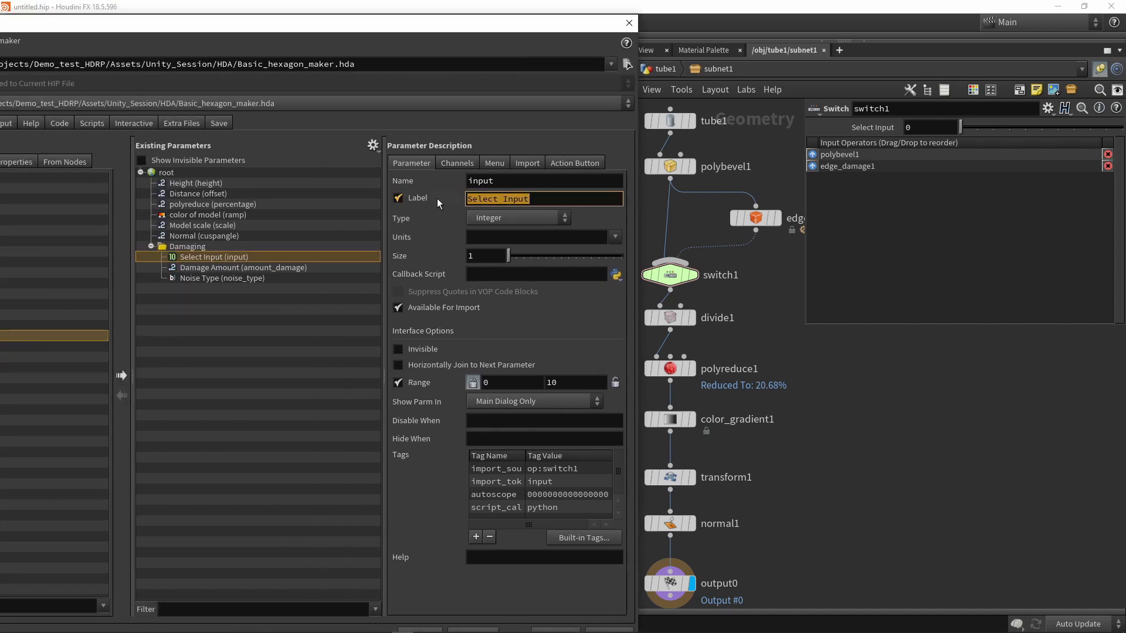
{"action": "type", "text": "Enable Damage"}
{"action": "key", "text": "Return"}
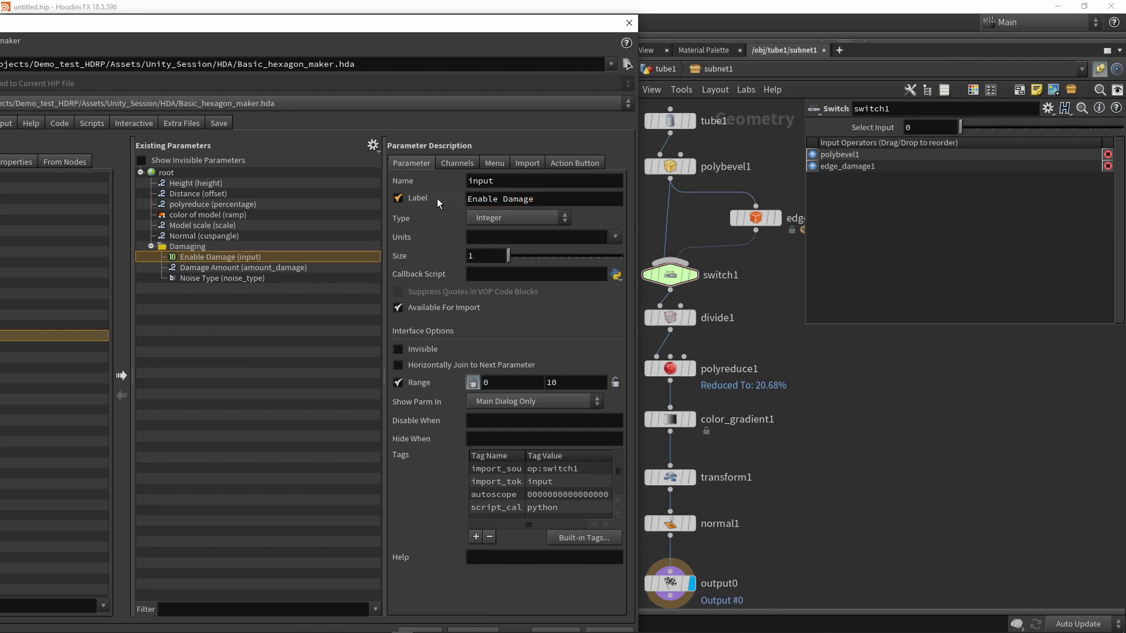
- Change the Enable Damage parameter's type to Toggle and apply the asset changes
{"action": "left_click", "coordinate": [482, 221]}
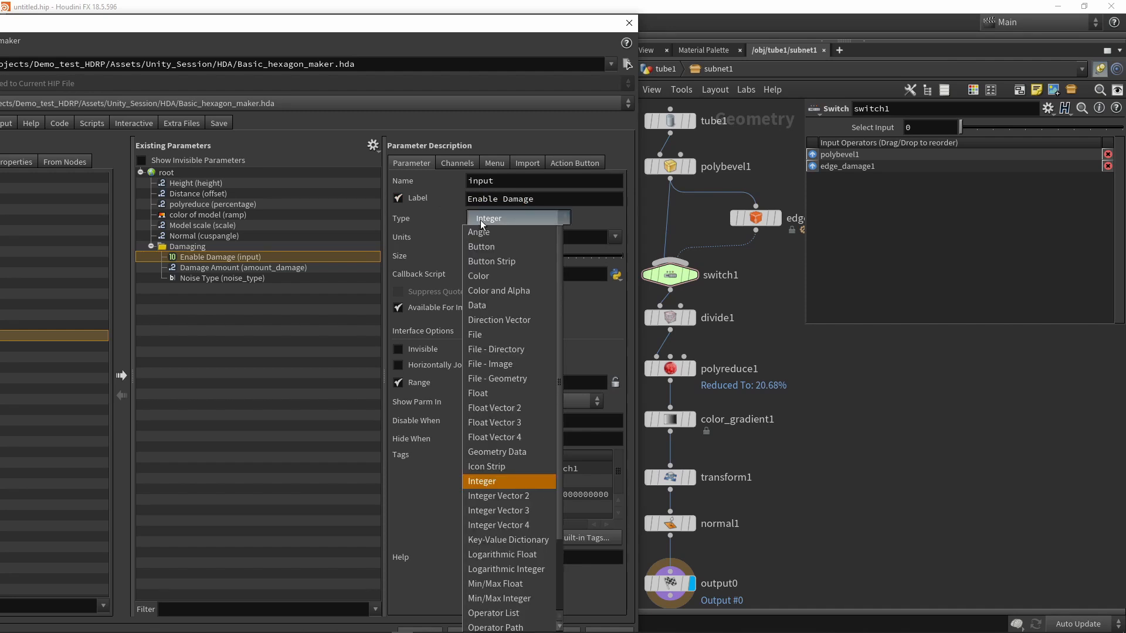
{"action": "scroll", "coordinate": [497, 381], "scroll_direction": "down", "scroll_amount": 5}
{"action": "left_click", "coordinate": [486, 595]}
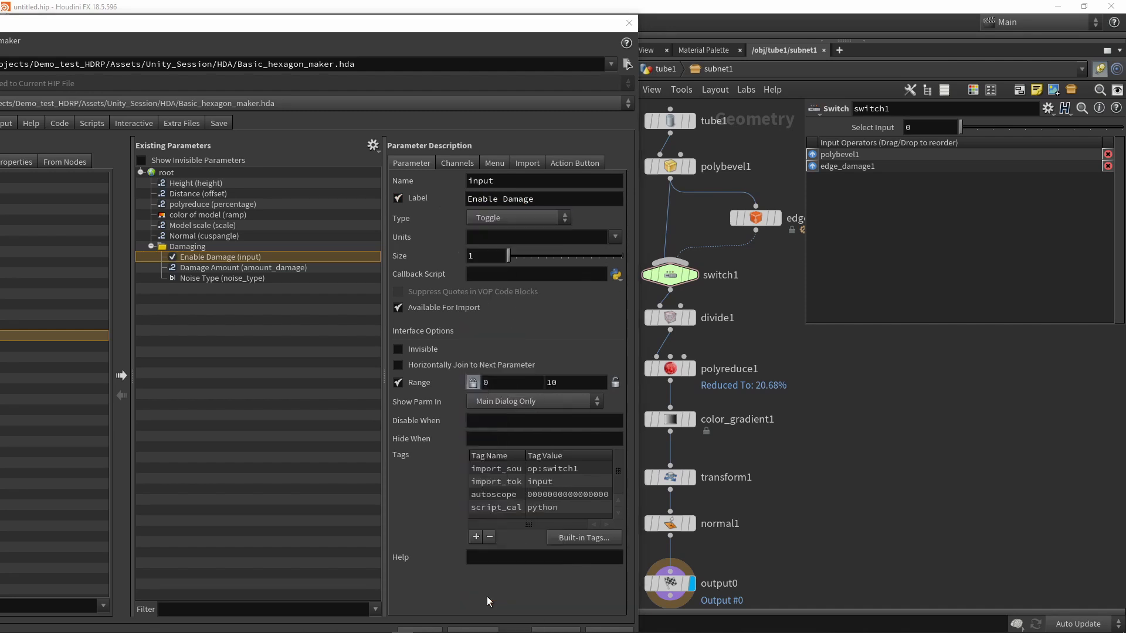
{"action": "left_click_drag", "start_coordinate": [459, 26], "coordinate": [452, 17]}
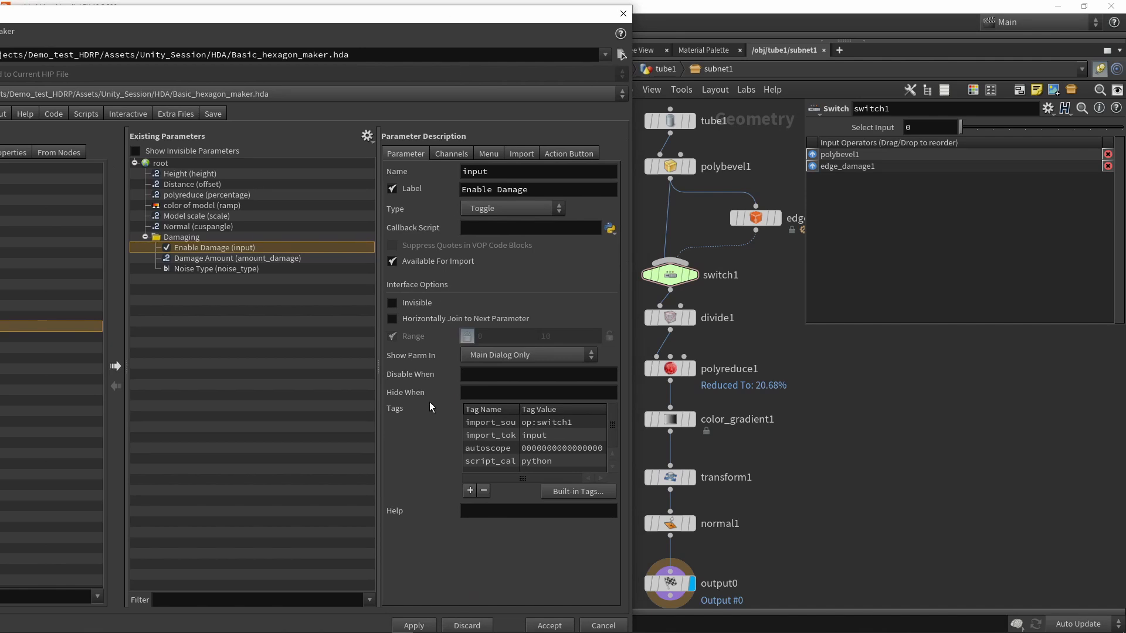
{"action": "left_click", "coordinate": [415, 626]}
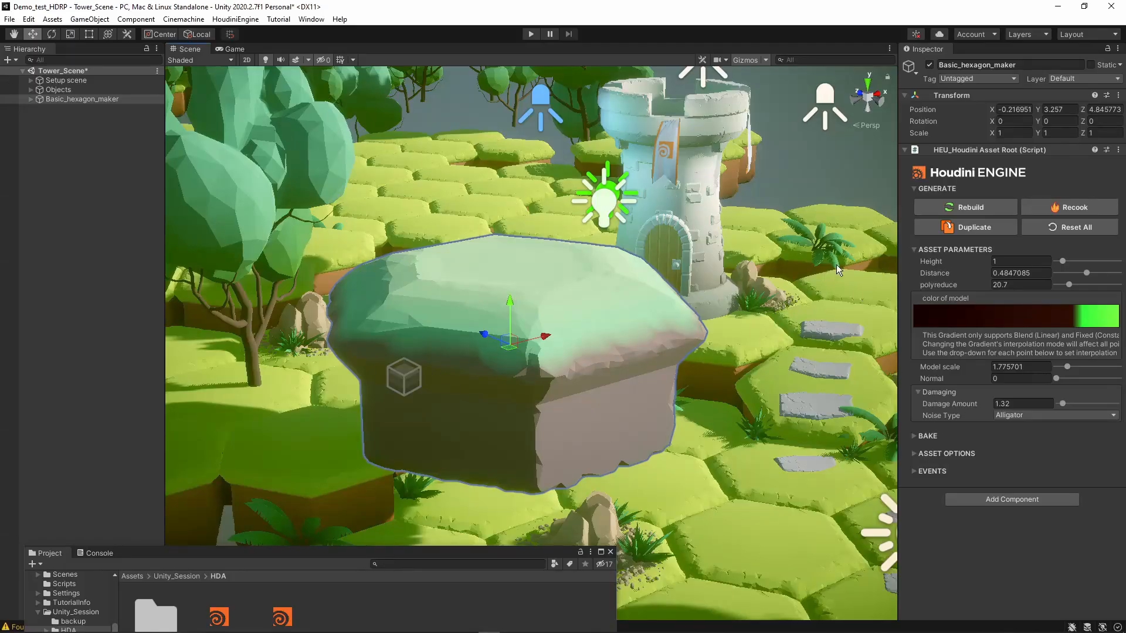
- In Unity, rebuild the Basic_hexagon_maker asset and set its polyreduce value to 100
{"action": "left_click", "coordinate": [949, 211]}
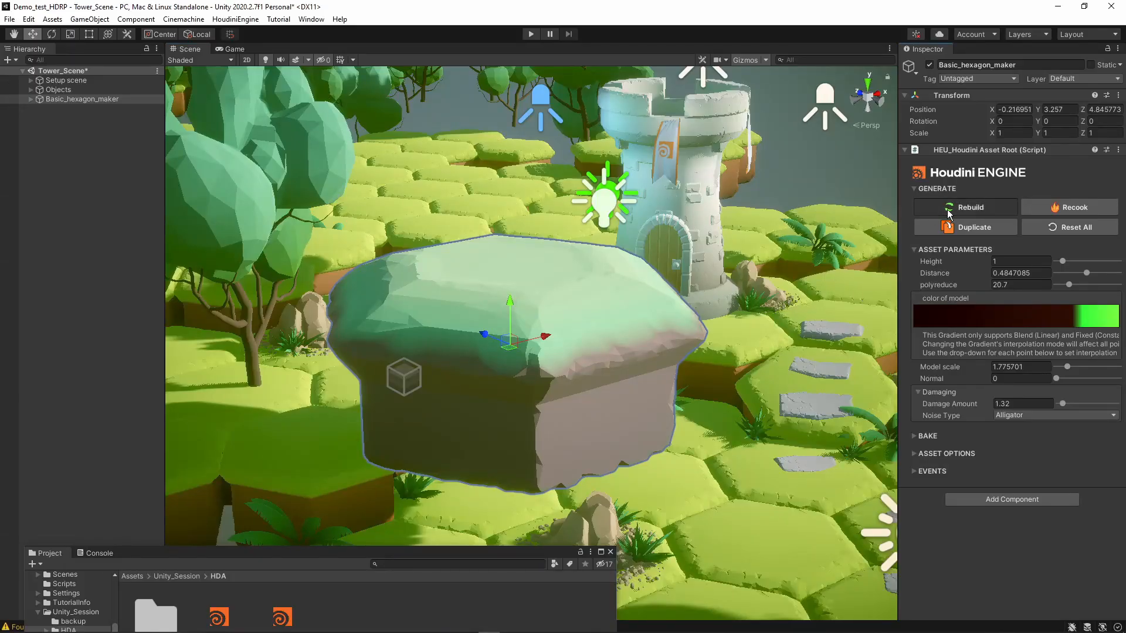
{"action": "right_click_drag", "start_coordinate": [674, 393], "coordinate": [678, 392]}
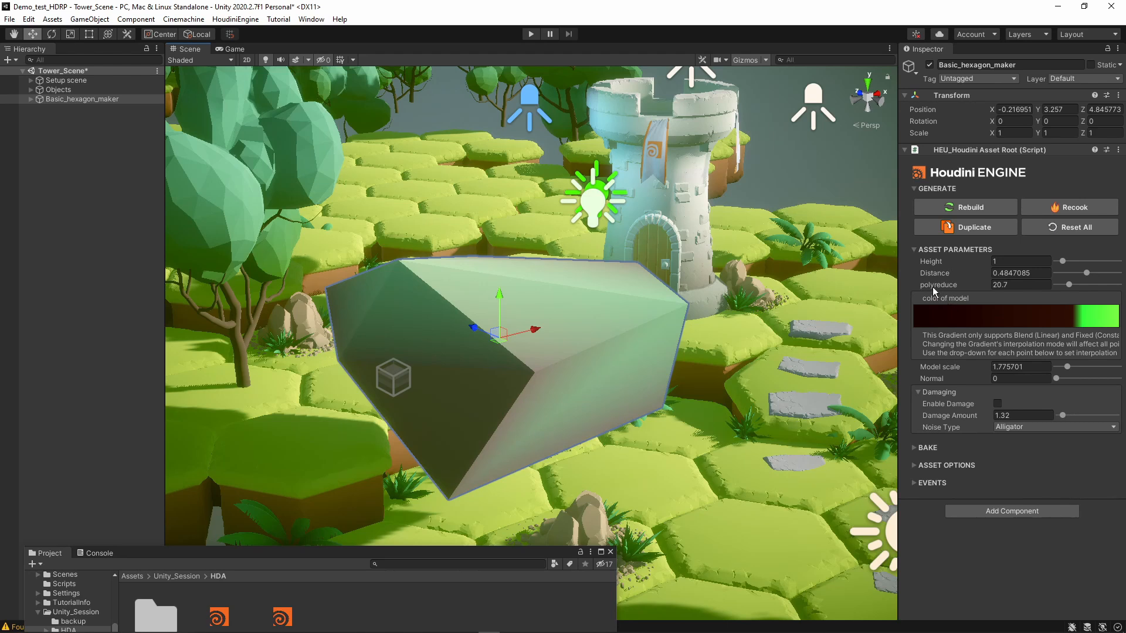
{"action": "left_click", "coordinate": [1019, 284]}
{"action": "left_click_drag", "start_coordinate": [1070, 285], "coordinate": [1118, 284]}
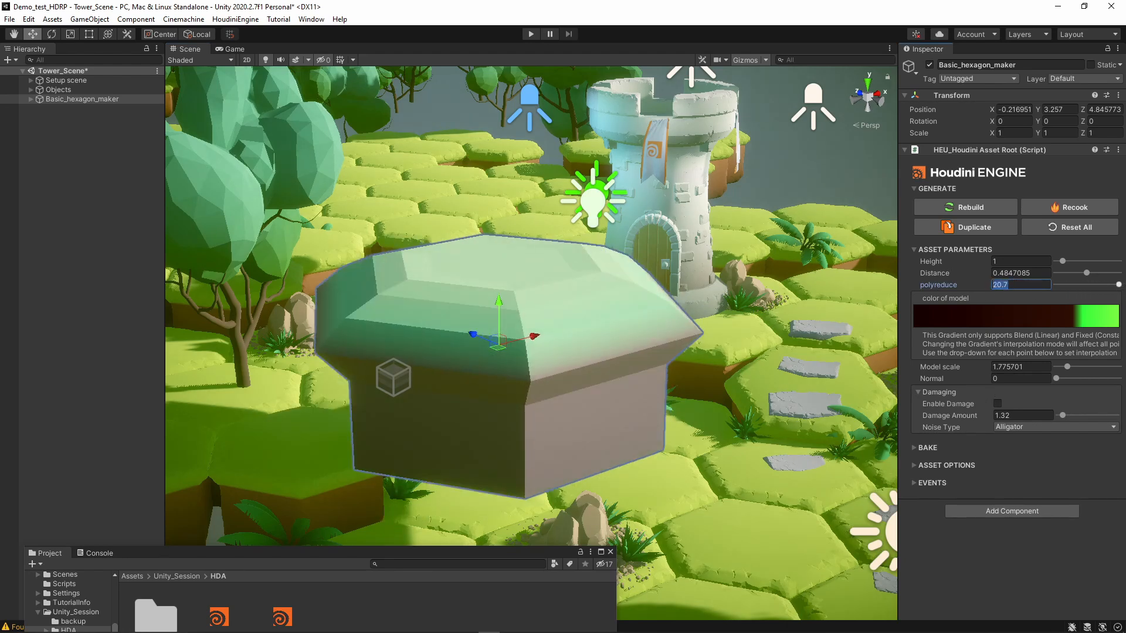
{"action": "right_click_drag", "start_coordinate": [789, 314], "coordinate": [904, 330]}
{"action": "left_click_drag", "start_coordinate": [1068, 284], "coordinate": [1118, 284]}
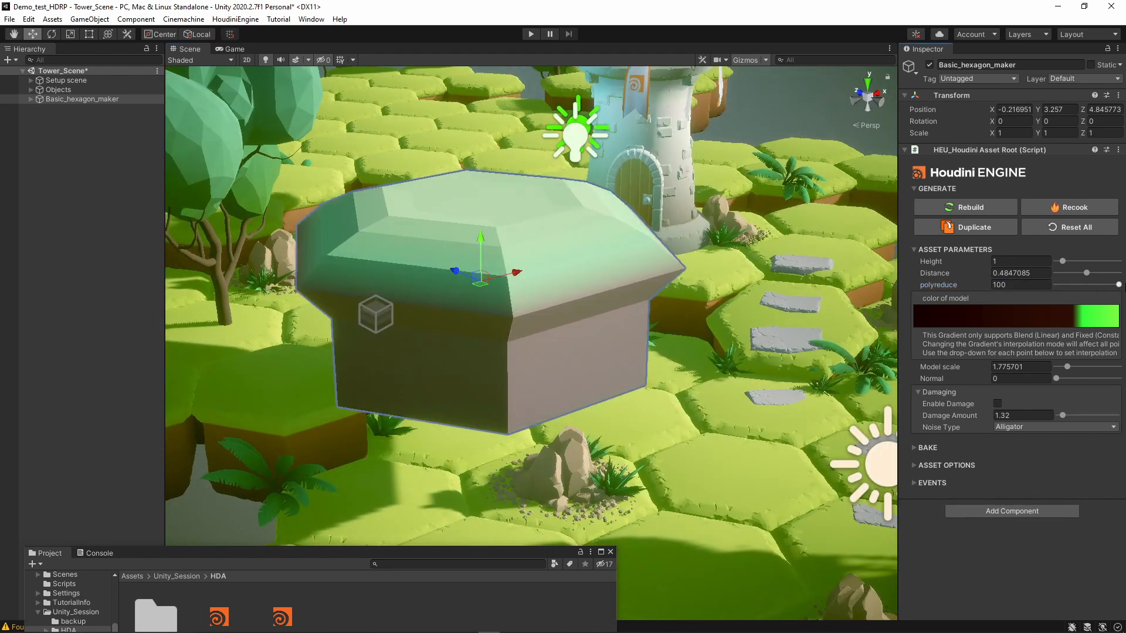
{"action": "key", "text": "f"}
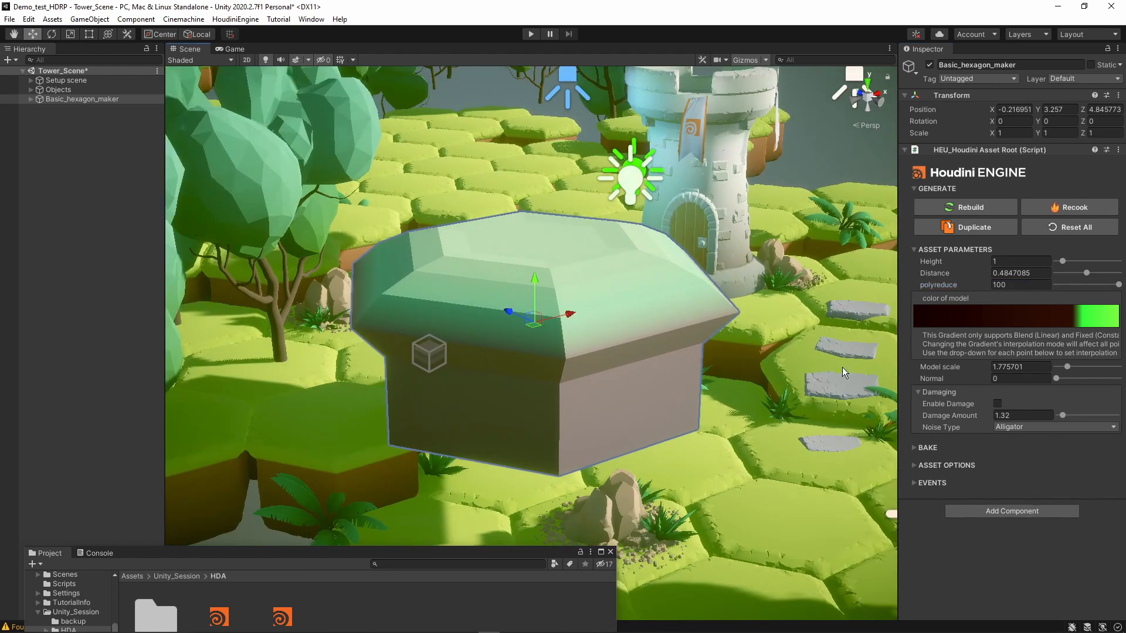
- Switch Enable Damage on and off several times to compare the damaged and clean shapes, leaving it on
{"action": "left_click", "coordinate": [999, 404]}
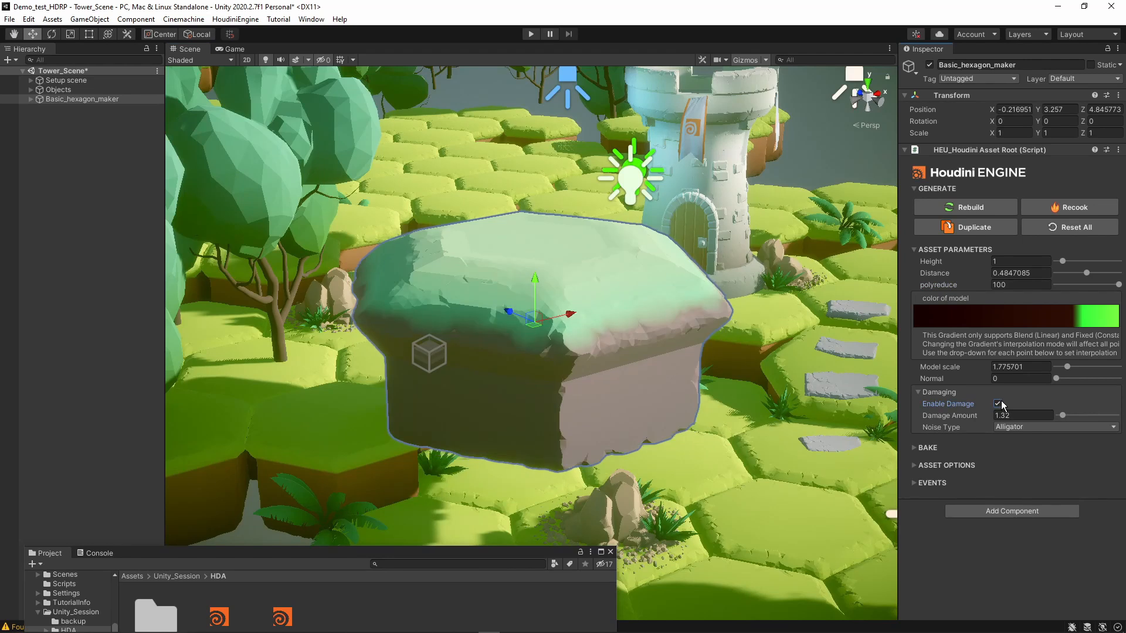
{"action": "left_click", "coordinate": [999, 404]}
{"action": "left_click", "coordinate": [999, 404]}
{"action": "left_click", "coordinate": [999, 404]}
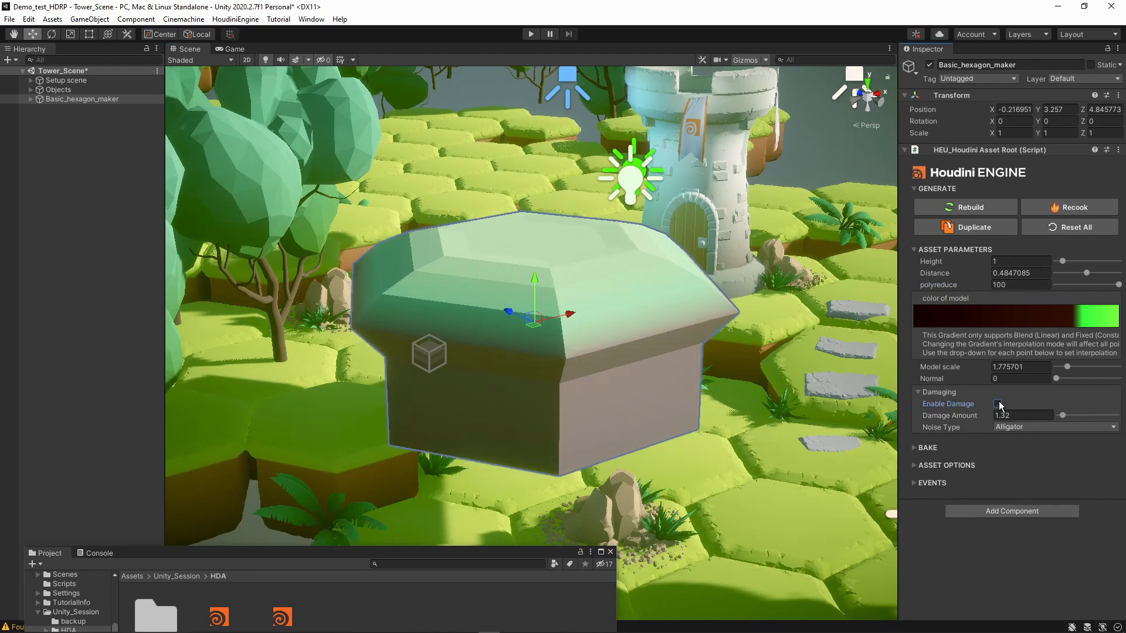
{"action": "left_click", "coordinate": [999, 404]}
{"action": "left_click", "coordinate": [999, 404]}
{"action": "left_click", "coordinate": [999, 404]}
{"action": "left_click", "coordinate": [999, 403]}
{"action": "left_click", "coordinate": [999, 404]}
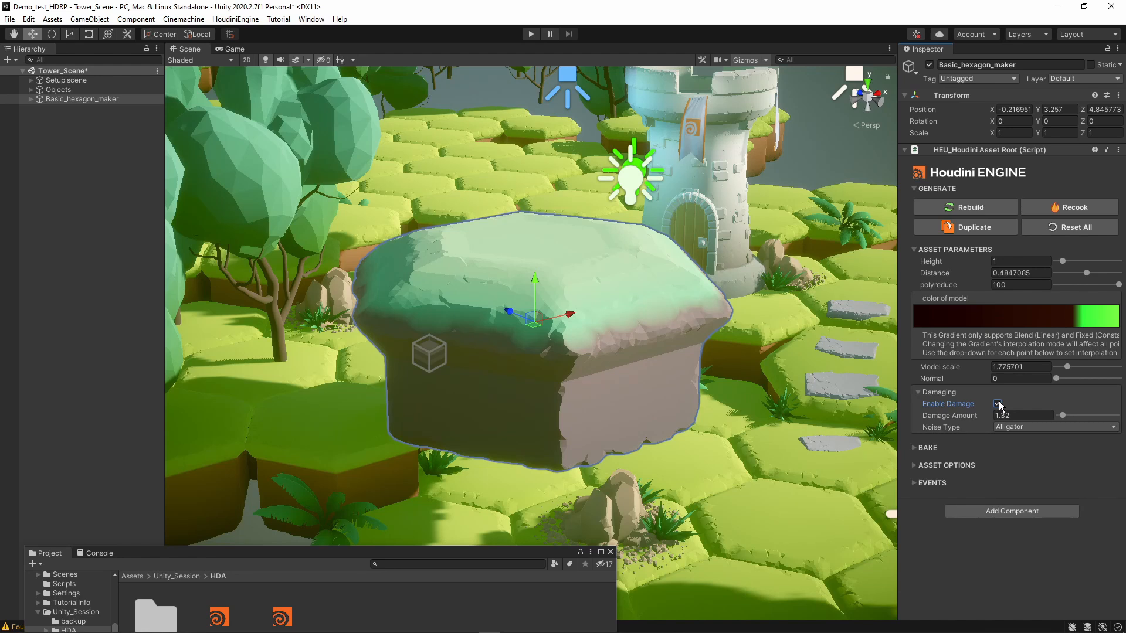
- Inspect several Hexagon_grass tiles along the platform's near edge for comparison, and reselect the Basic_hexagon_maker asset
{"action": "key", "text": "s"}
{"action": "right_click_drag", "start_coordinate": [615, 414], "coordinate": [530, 403]}
{"action": "left_click", "coordinate": [523, 352]}
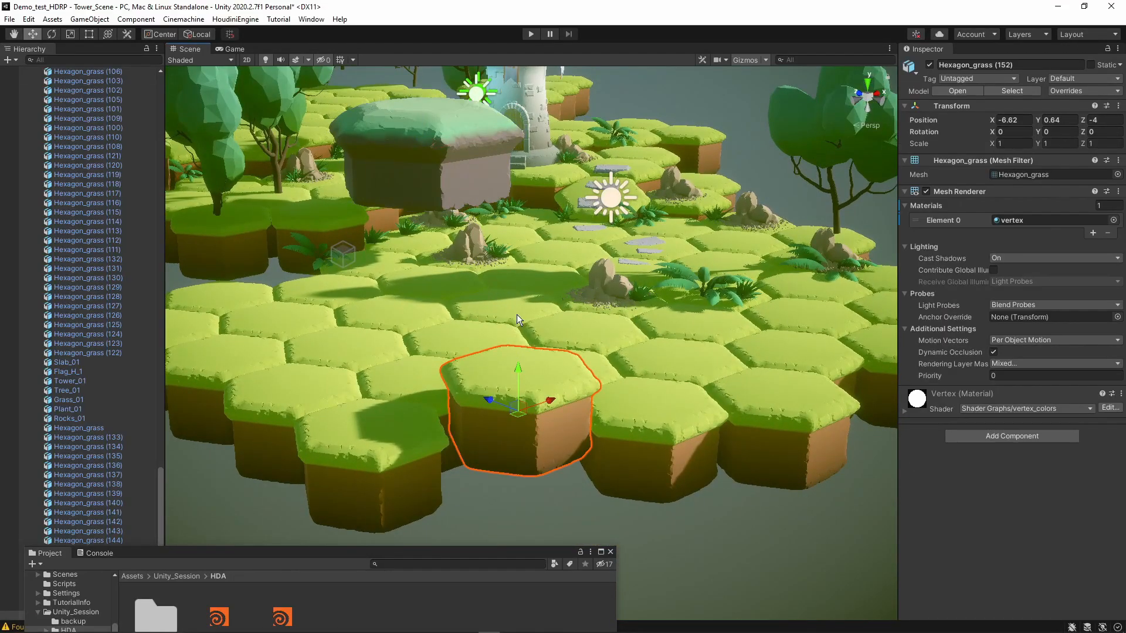
{"action": "left_click", "coordinate": [692, 438]}
{"action": "left_click", "coordinate": [766, 386]}
{"action": "left_click", "coordinate": [646, 415]}
{"action": "left_click", "coordinate": [511, 411]}
{"action": "left_click", "coordinate": [382, 418]}
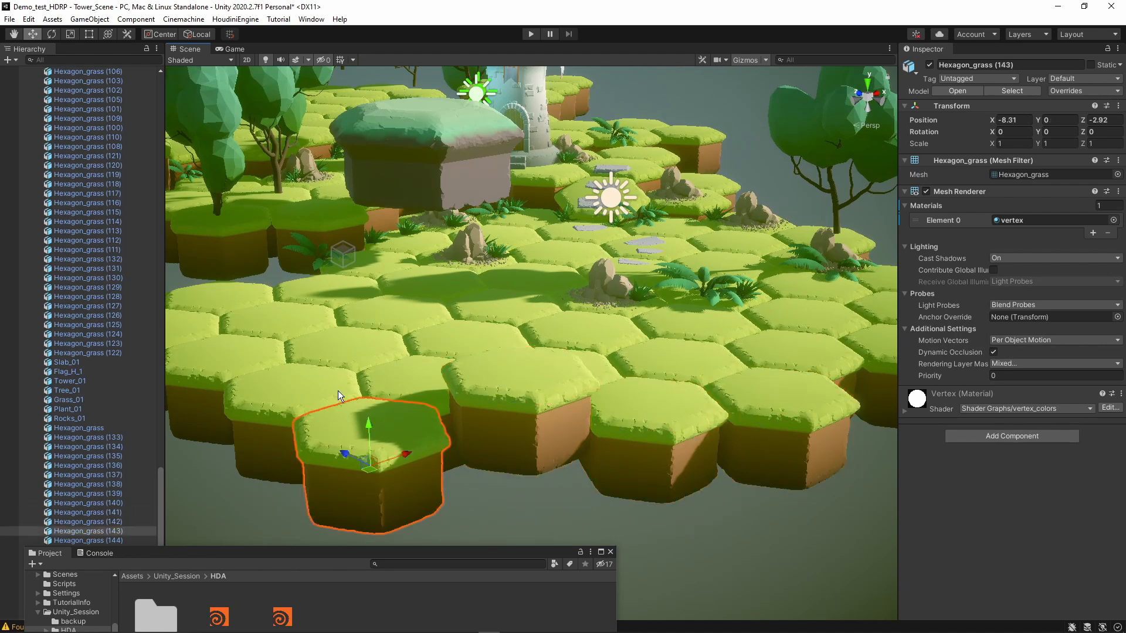
{"action": "left_click", "coordinate": [338, 395]}
{"action": "left_click", "coordinate": [516, 382]}
{"action": "left_click_drag", "start_coordinate": [593, 384], "coordinate": [741, 469], "text": "alt"}
{"action": "left_click", "coordinate": [741, 470]}
{"action": "left_click", "coordinate": [327, 137]}
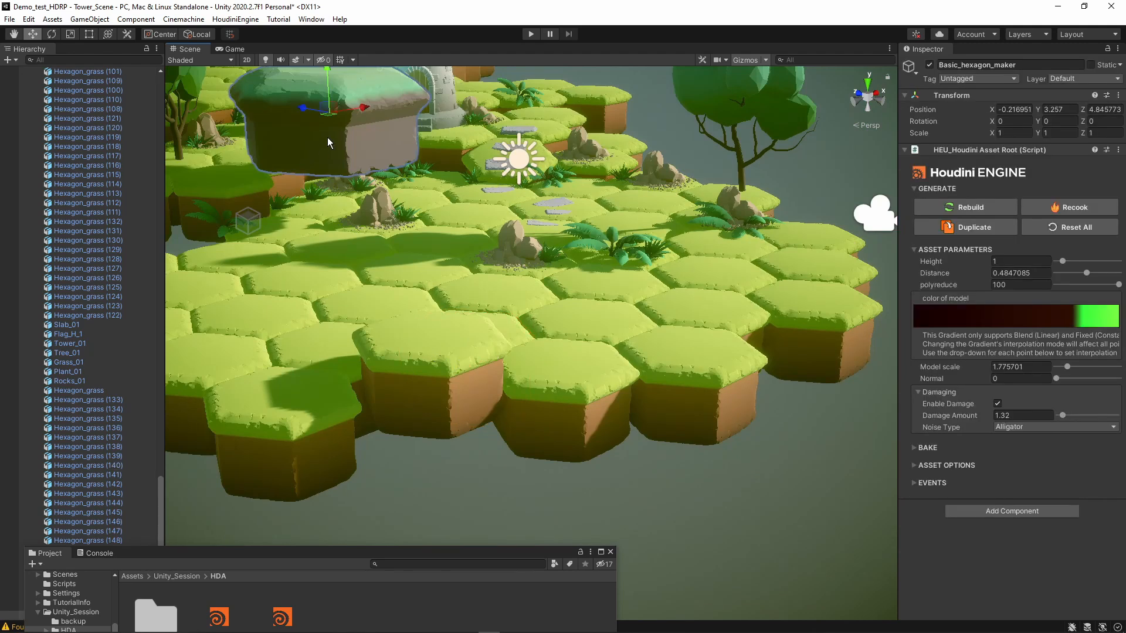
- Delete the Basic_hexagon_maker asset from the Tower_Scene and show the project's Prefabs folder
{"action": "key", "text": "Delete"}
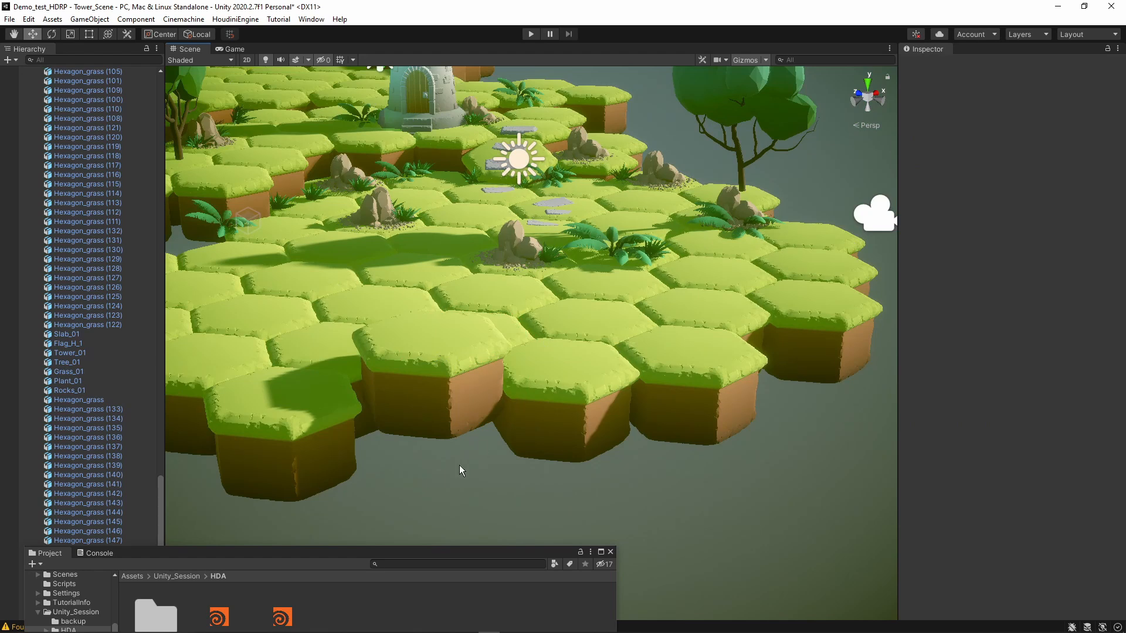
{"action": "left_click_drag", "start_coordinate": [416, 554], "coordinate": [438, 428]}
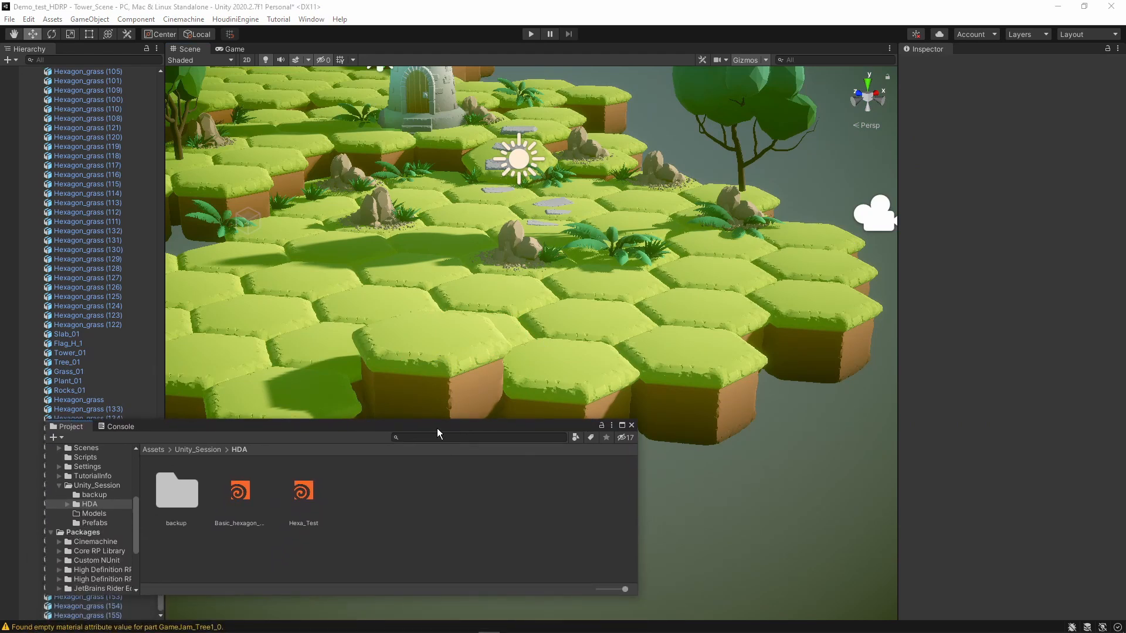
{"action": "left_click", "coordinate": [87, 525]}
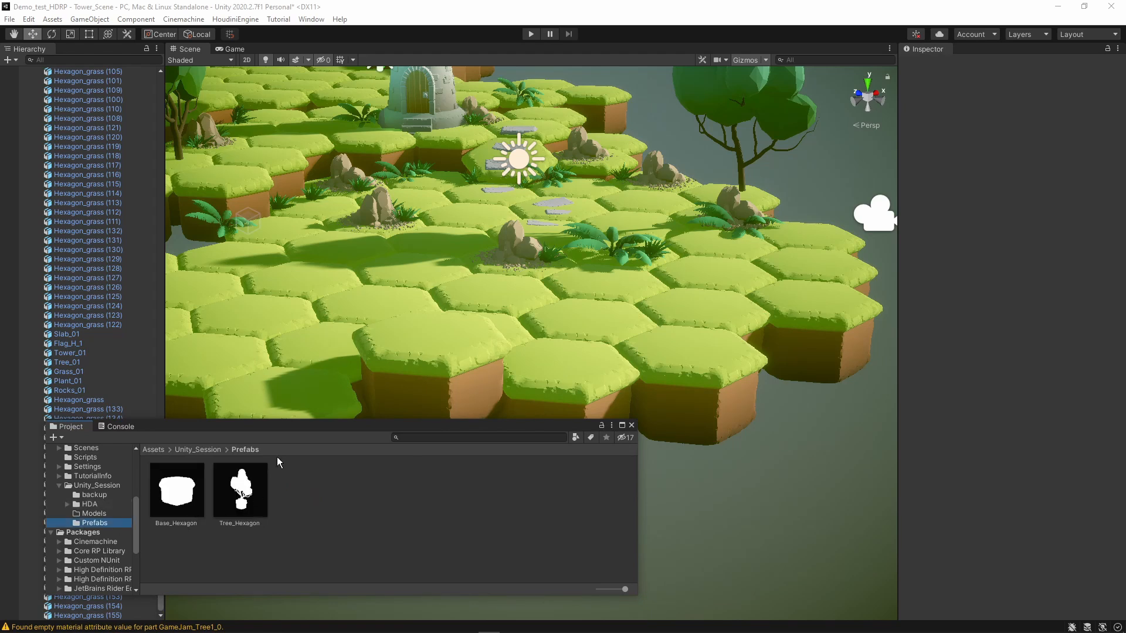
{"action": "scroll", "coordinate": [405, 360], "scroll_direction": "down", "scroll_amount": 3}
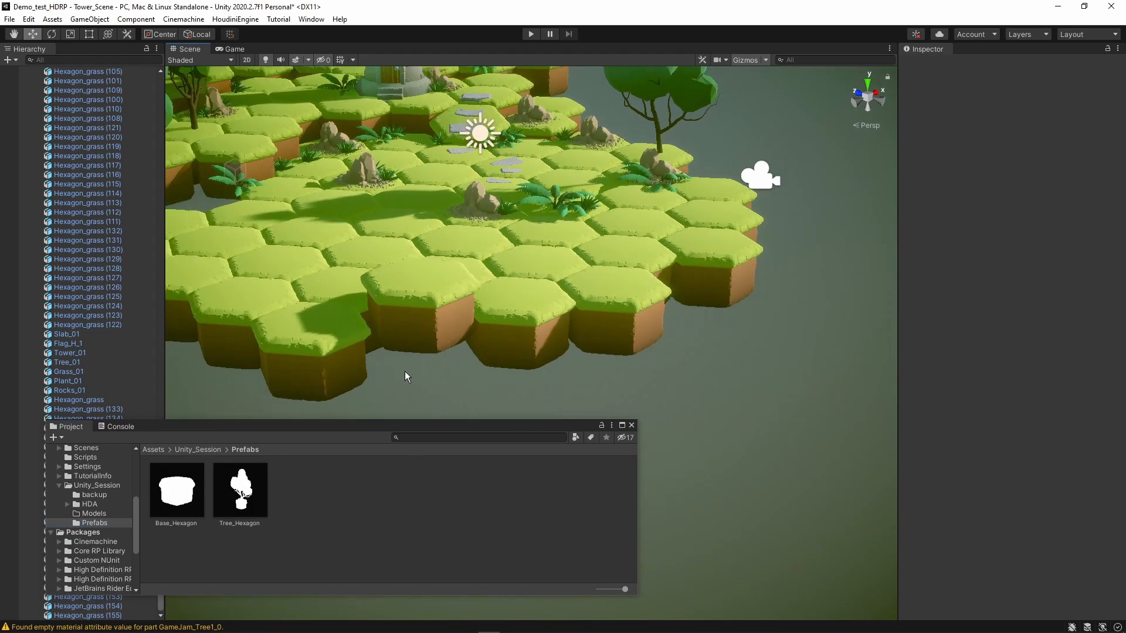
{"action": "scroll", "coordinate": [404, 372], "scroll_direction": "down", "scroll_amount": 1}
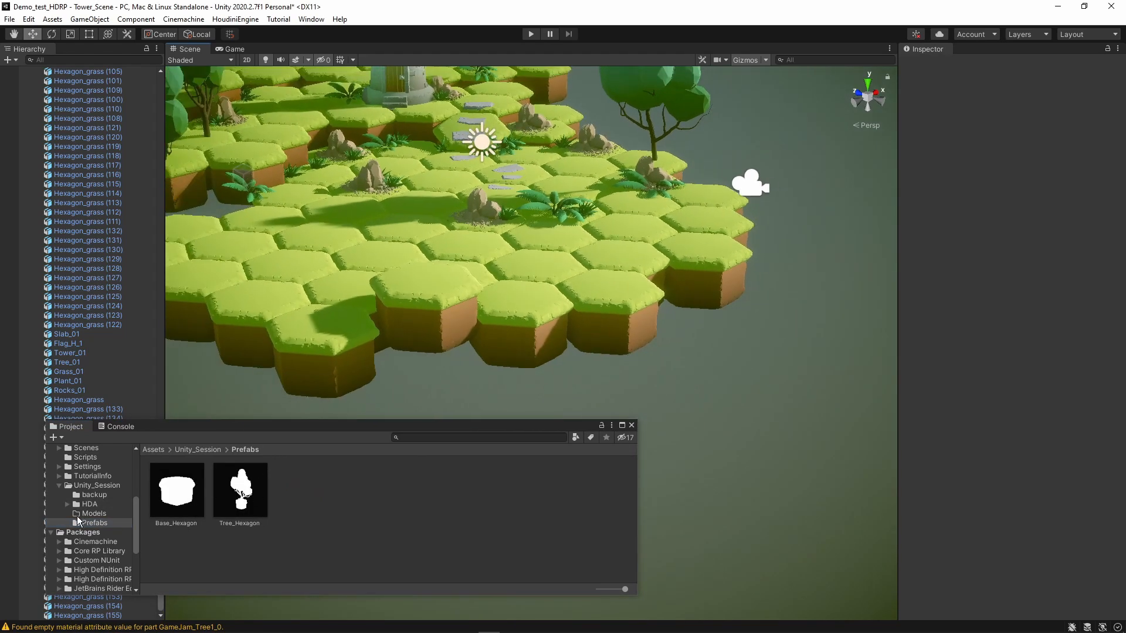
- Open the Demo_Scene_Tools scene from the Unity_Session folder, saving the changes to Tower_Scene
{"action": "left_click", "coordinate": [87, 513]}
{"action": "left_click", "coordinate": [94, 494]}
{"action": "left_click", "coordinate": [94, 489]}
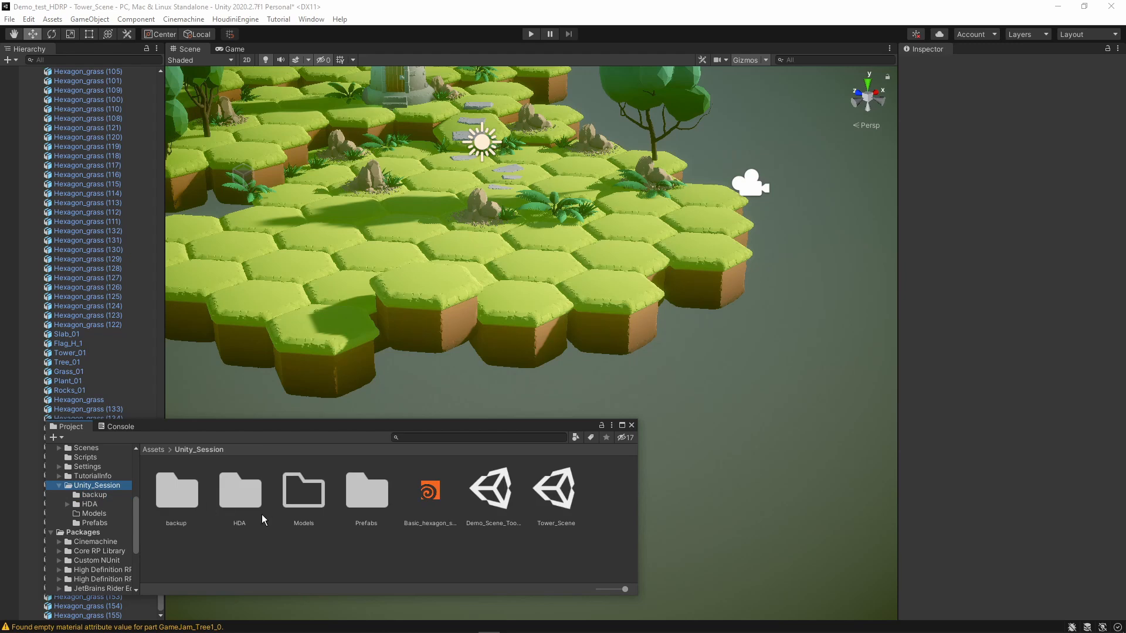
{"action": "double_click", "coordinate": [497, 490]}
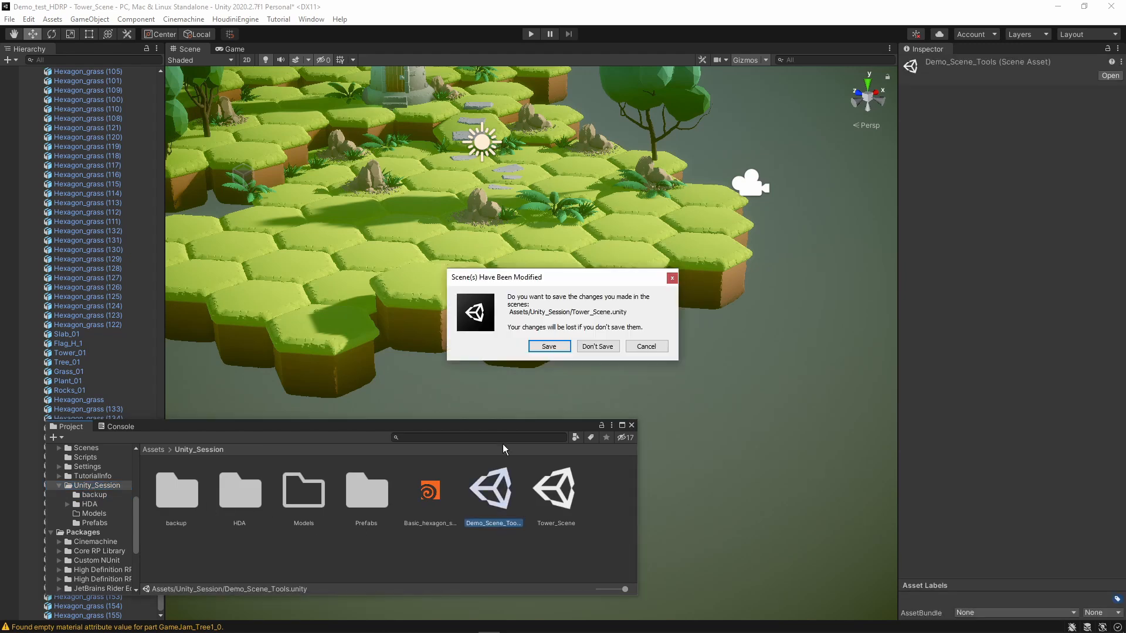
{"action": "left_click", "coordinate": [547, 345]}
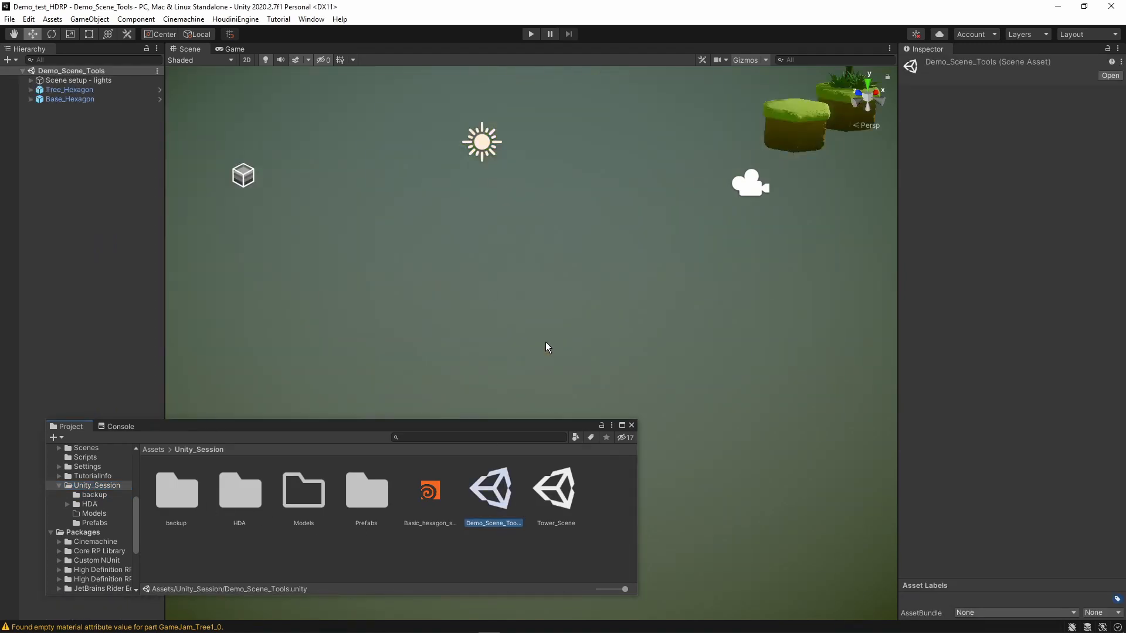
- Examine the Base_Hexagon and Tree_Hexagon prefabs in the demo scene, then clear the selection
{"action": "right_click_drag", "start_coordinate": [545, 343], "coordinate": [492, 306]}
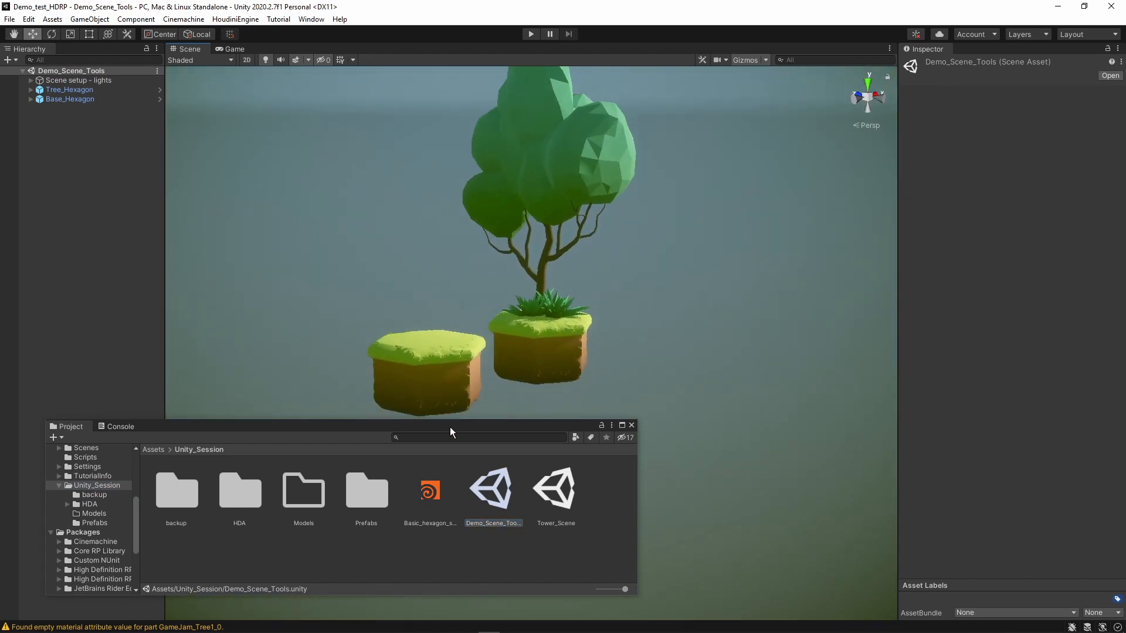
{"action": "left_click_drag", "start_coordinate": [449, 426], "coordinate": [415, 536]}
{"action": "left_click", "coordinate": [407, 344]}
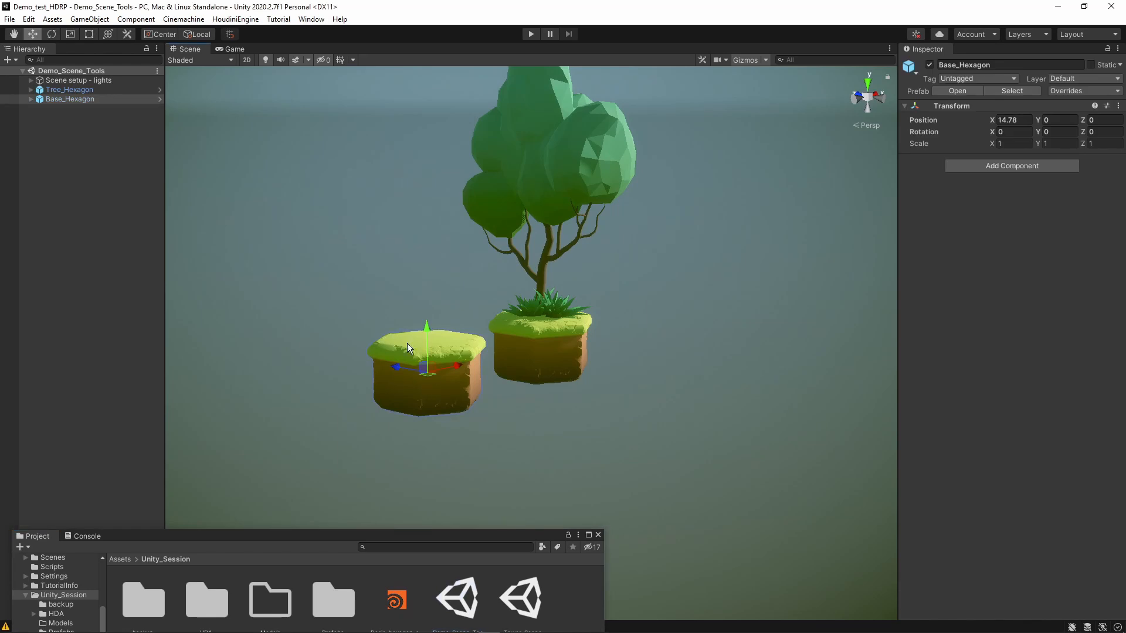
{"action": "left_click", "coordinate": [582, 359]}
{"action": "right_click_drag", "start_coordinate": [606, 364], "coordinate": [624, 355]}
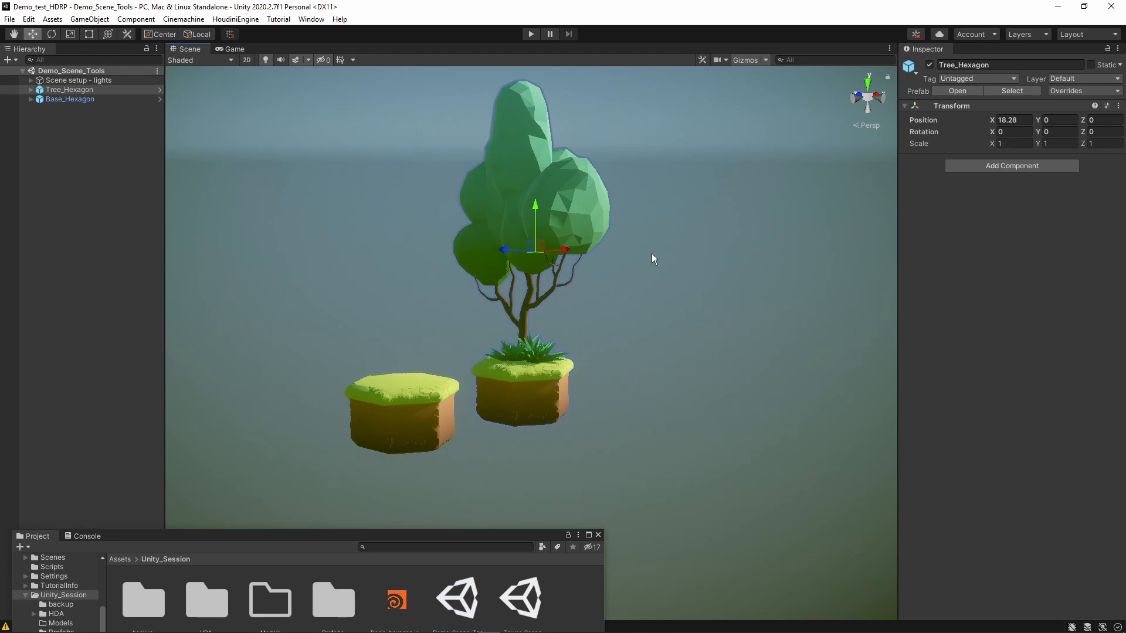
{"action": "left_click", "coordinate": [668, 310]}
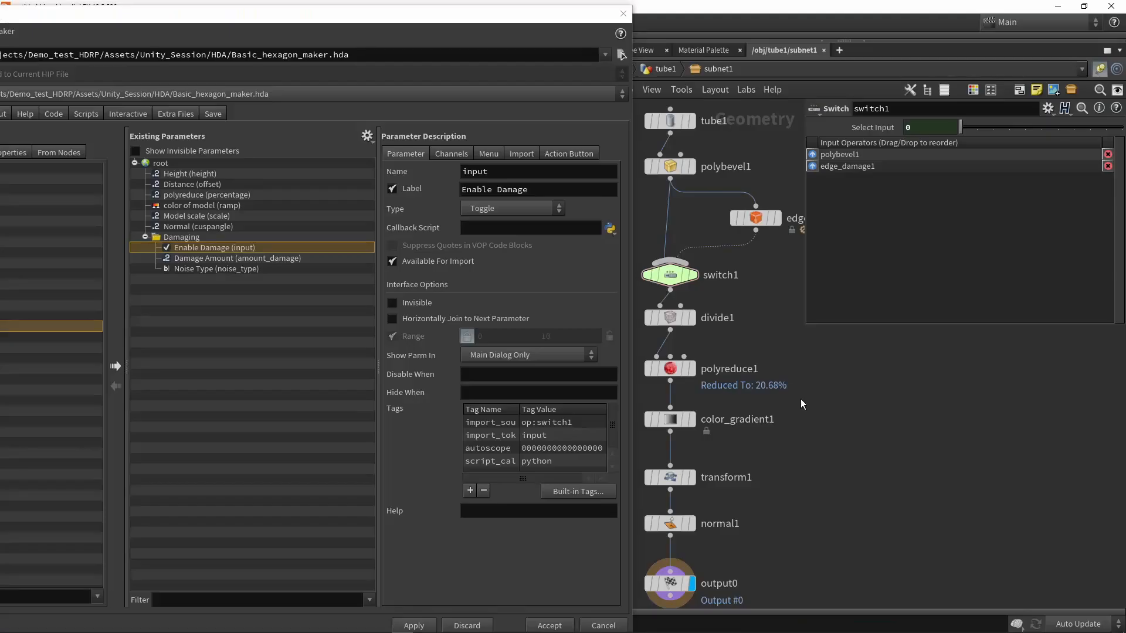
- Switch to Houdini, close the digital asset's type properties window and go up to the object level
{"action": "left_click", "coordinate": [623, 12]}
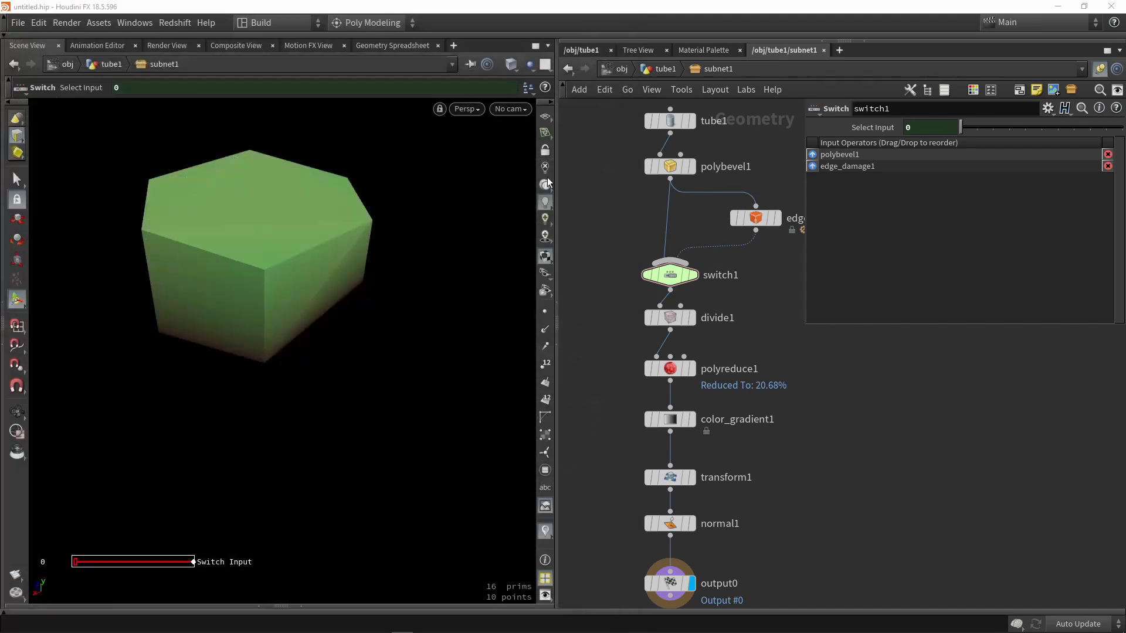
{"action": "left_click", "coordinate": [660, 69]}
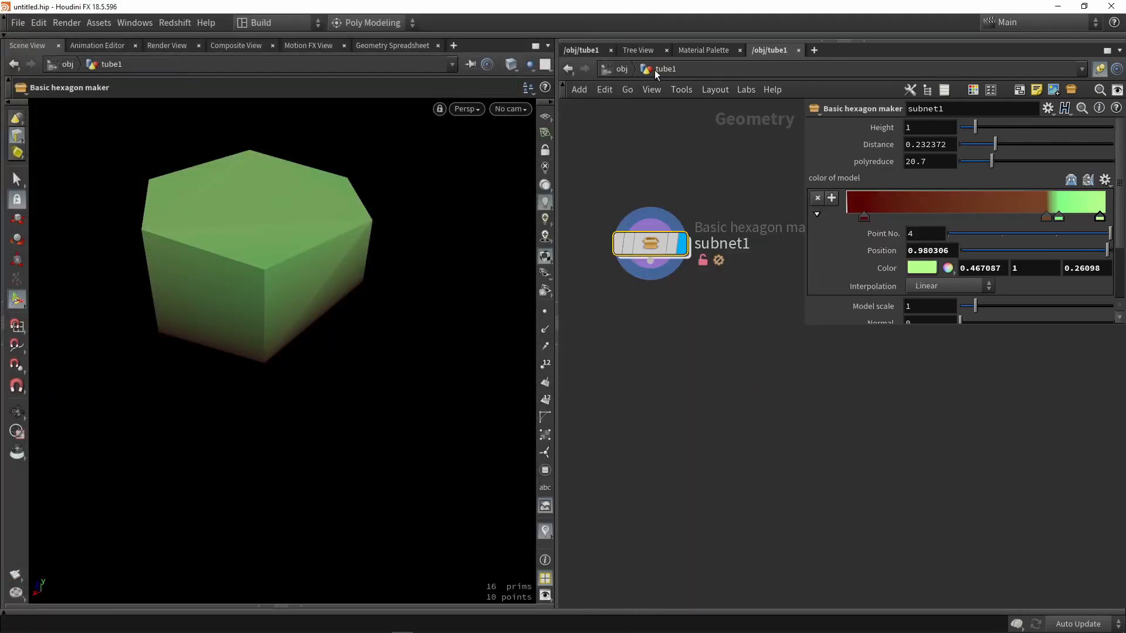
{"action": "left_click", "coordinate": [622, 69]}
{"action": "left_click", "coordinate": [650, 213]}
{"action": "middle_click_drag", "start_coordinate": [650, 251], "coordinate": [660, 240]}
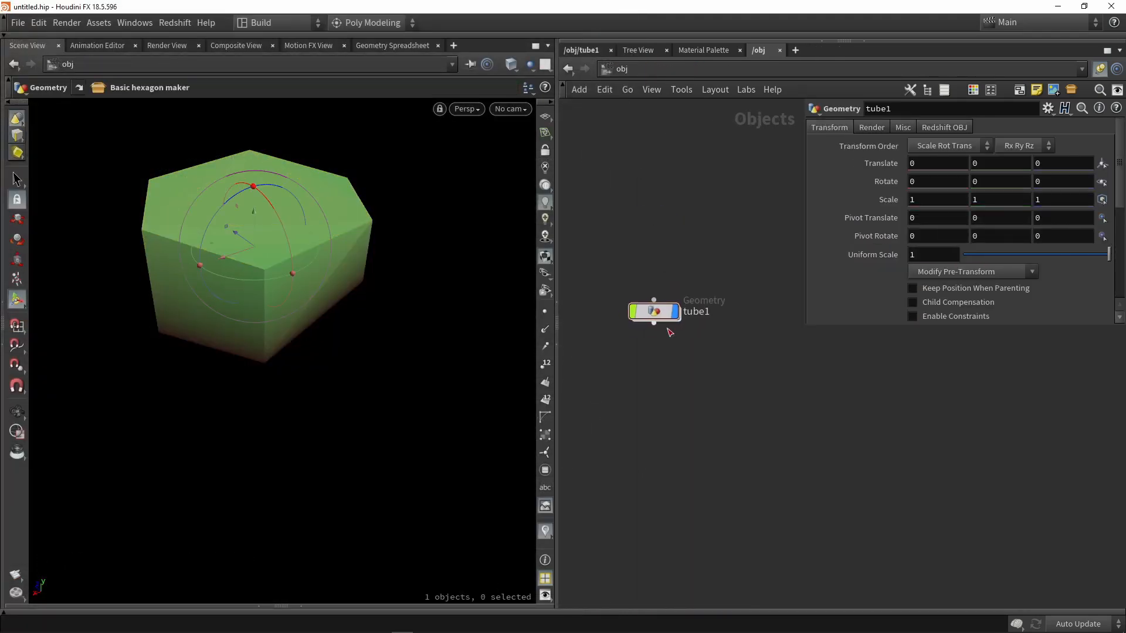
- Move tube1 higher in the network, and inside it set the Basic hexagon maker's polyreduce to 90
{"action": "scroll", "coordinate": [668, 332], "scroll_direction": "up", "scroll_amount": 1}
{"action": "left_click_drag", "start_coordinate": [656, 305], "coordinate": [642, 187]}
{"action": "double_click", "coordinate": [642, 187]}
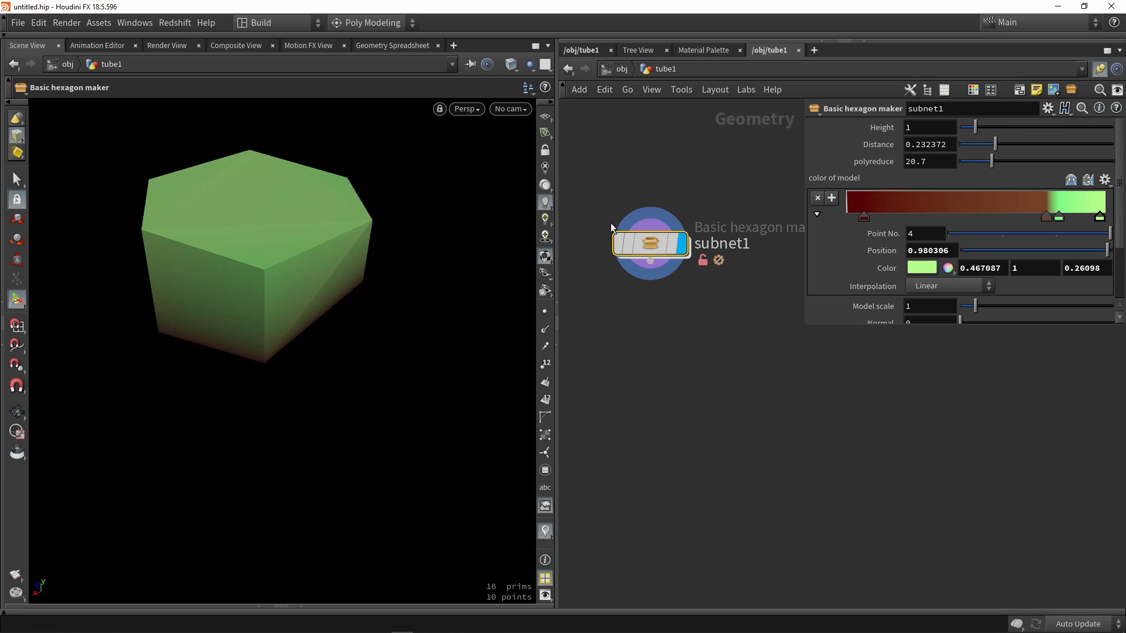
{"action": "scroll", "coordinate": [993, 269], "scroll_direction": "down", "scroll_amount": 3}
{"action": "scroll", "coordinate": [993, 269], "scroll_direction": "up", "scroll_amount": 3}
{"action": "left_click_drag", "start_coordinate": [1005, 160], "coordinate": [1097, 162]}
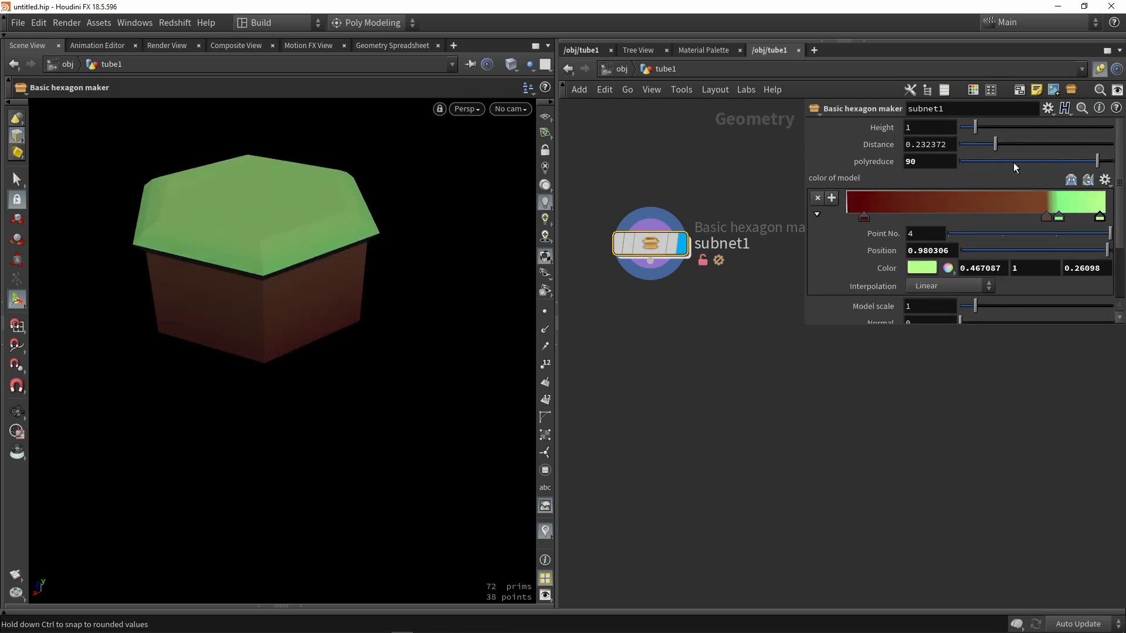
{"action": "mouse_move", "coordinate": [346, 193]}
{"action": "left_mouse_down", "text": "alt"}
{"action": "mouse_move", "coordinate": [322, 149]}
{"action": "mouse_move", "coordinate": [326, 202]}
{"action": "left_mouse_up", "text": "alt"}
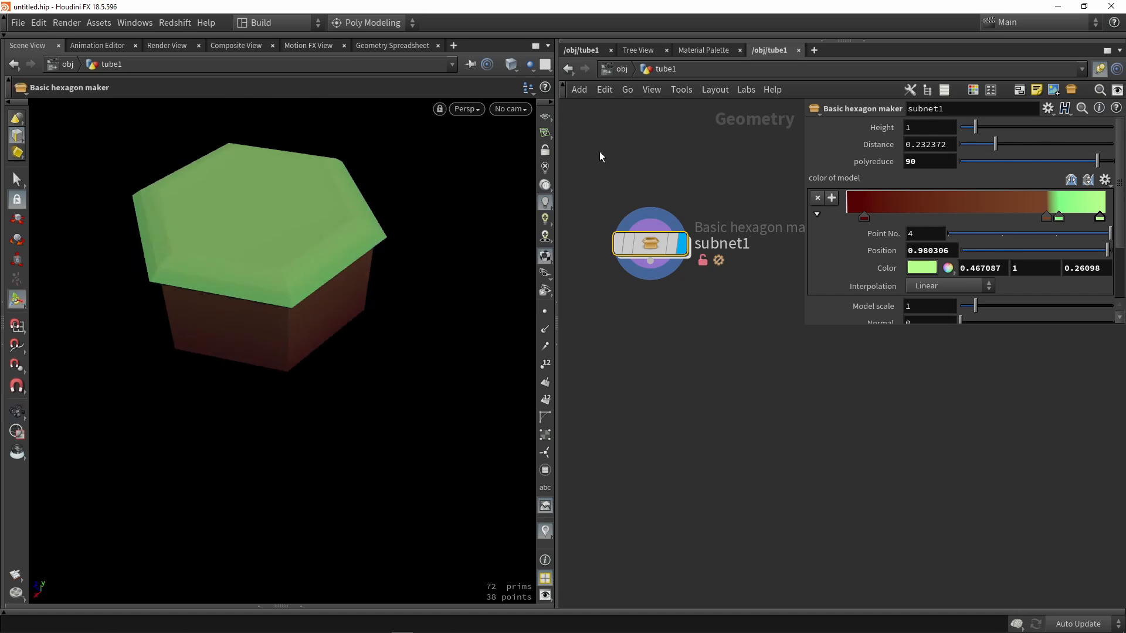
- Return to the object level and rename the tube1 object Base_hexagon
{"action": "left_click", "coordinate": [615, 68]}
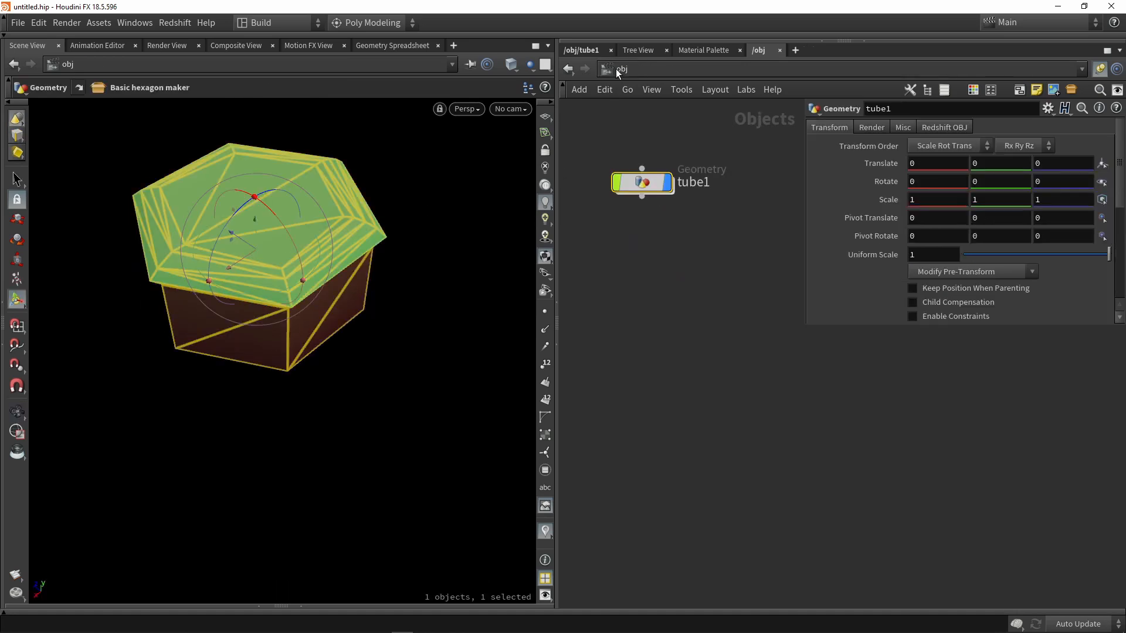
{"action": "double_click", "coordinate": [695, 184]}
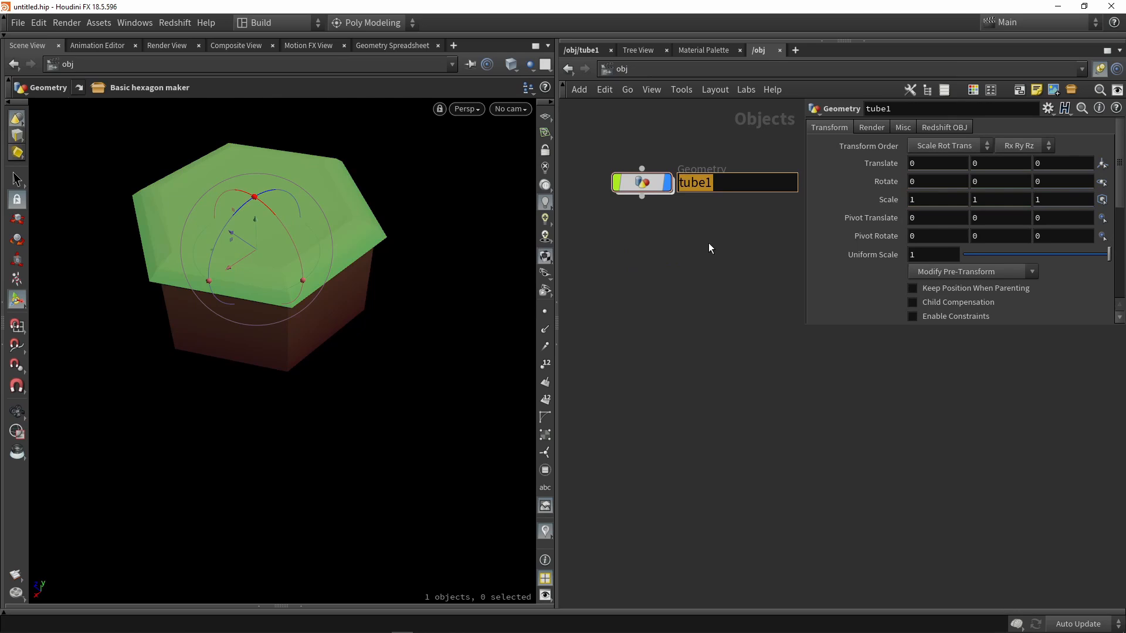
{"action": "type", "text": "Base_hexag"}
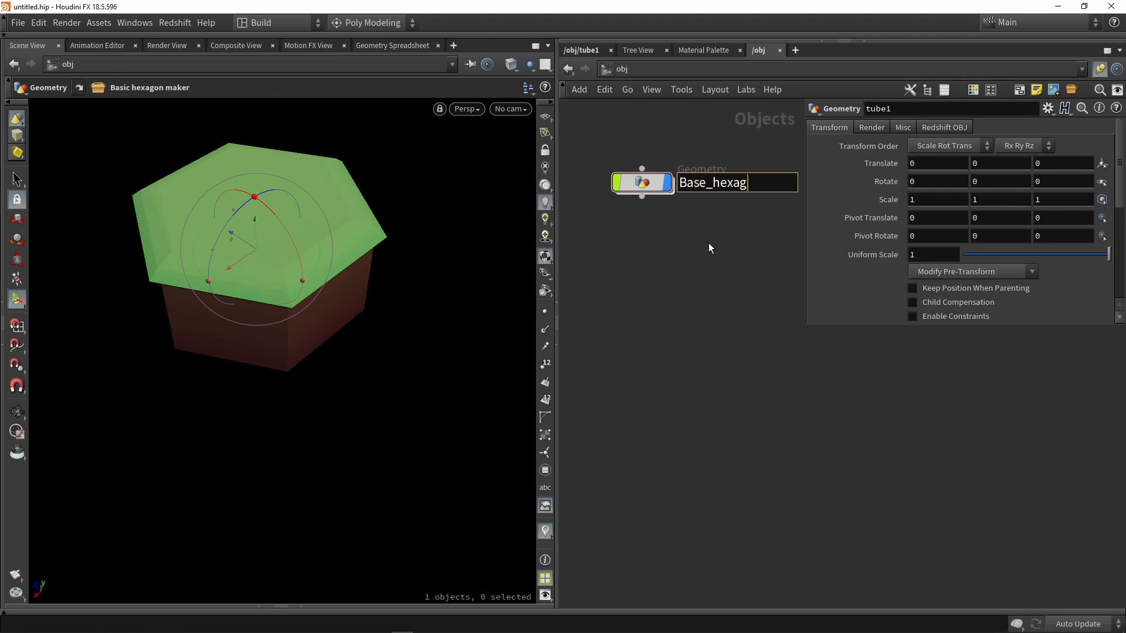
{"action": "type", "text": "on"}
{"action": "key", "text": "Return"}
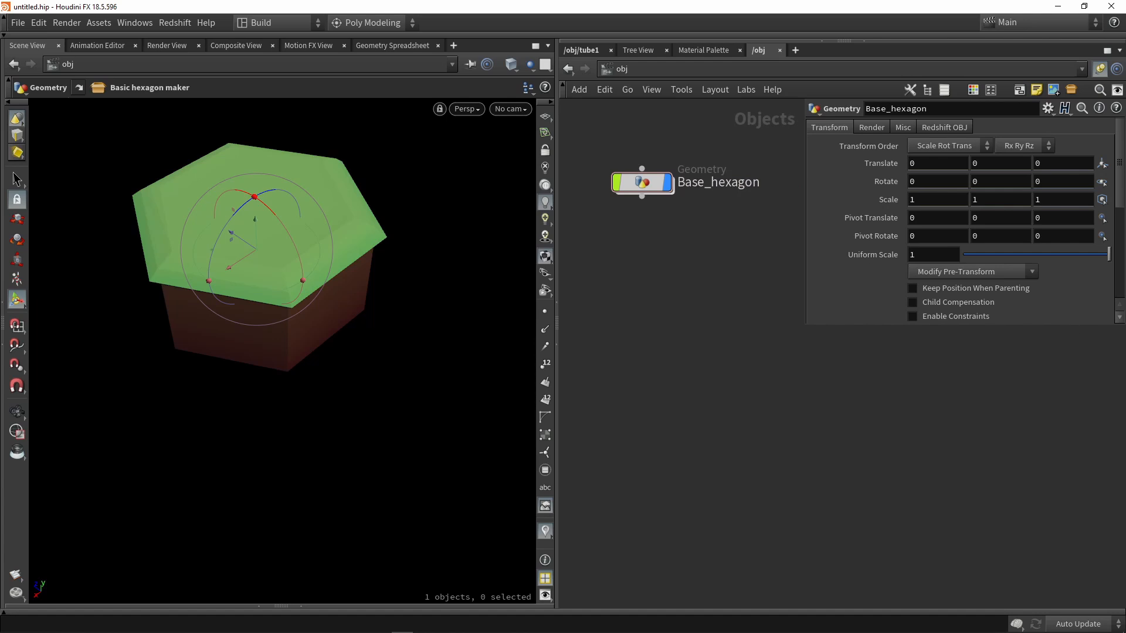
- Add a new Geometry object directly below Base_hexagon in the object network
{"action": "middle_click_drag", "start_coordinate": [638, 293], "coordinate": [639, 313]}
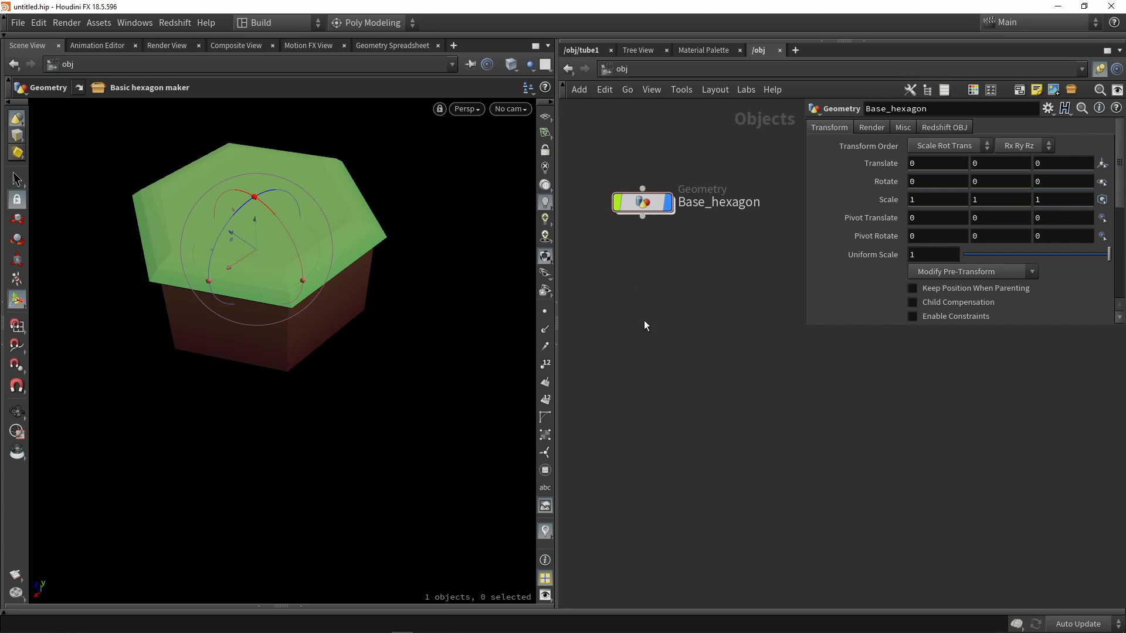
{"action": "middle_click_drag", "start_coordinate": [647, 312], "coordinate": [646, 320]}
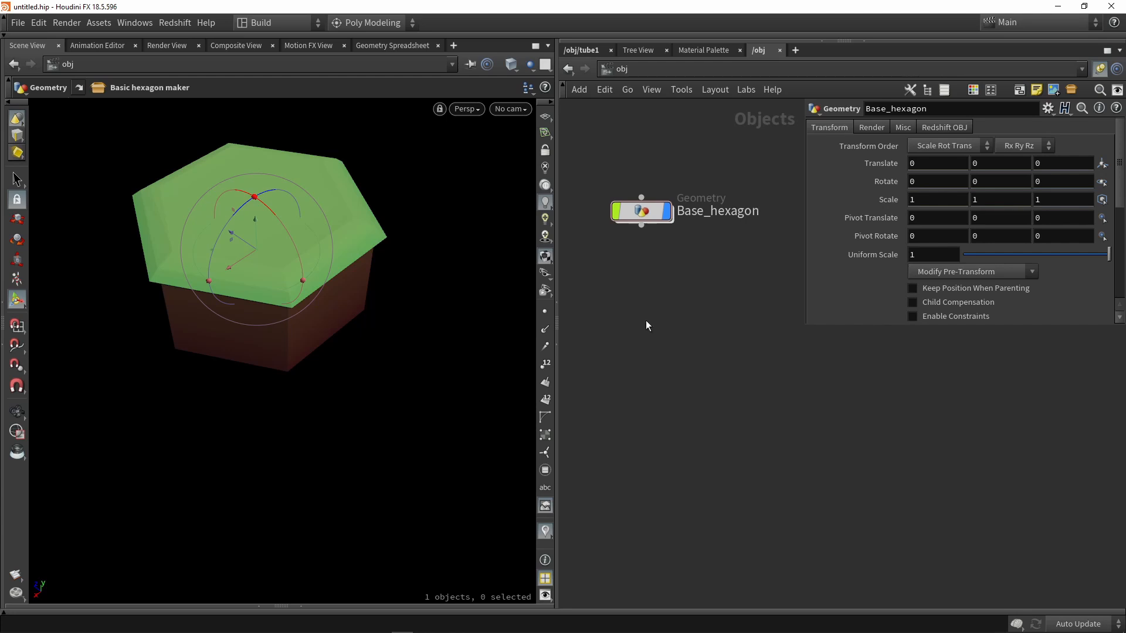
{"action": "key", "text": "Tab"}
{"action": "type", "text": "geometry"}
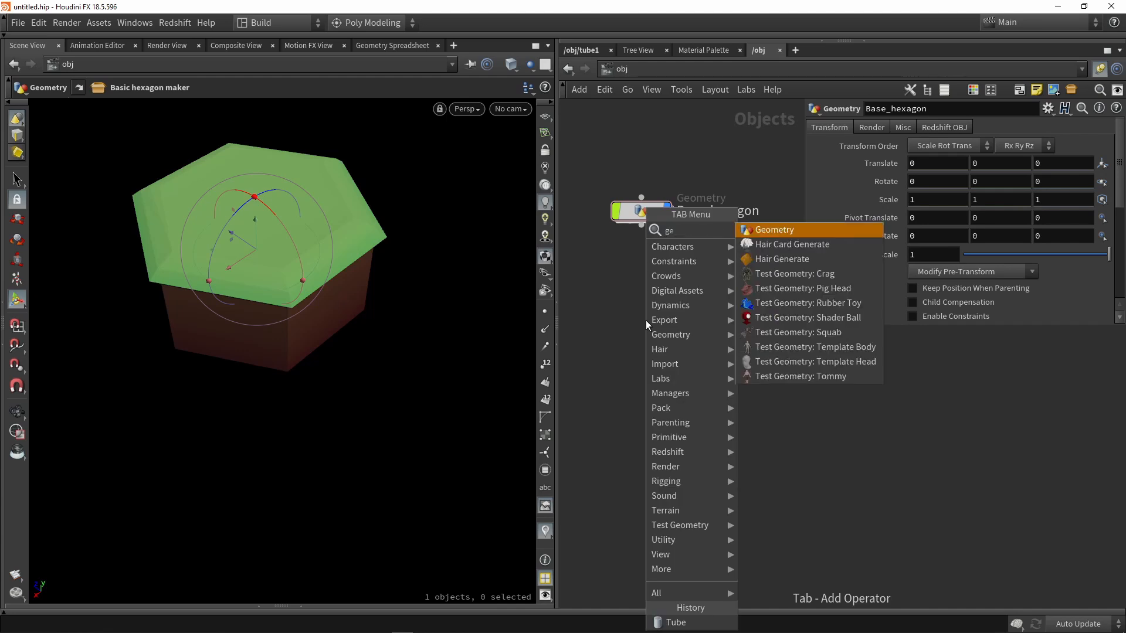
{"action": "key", "text": "Return"}
{"action": "left_click", "coordinate": [646, 321]}
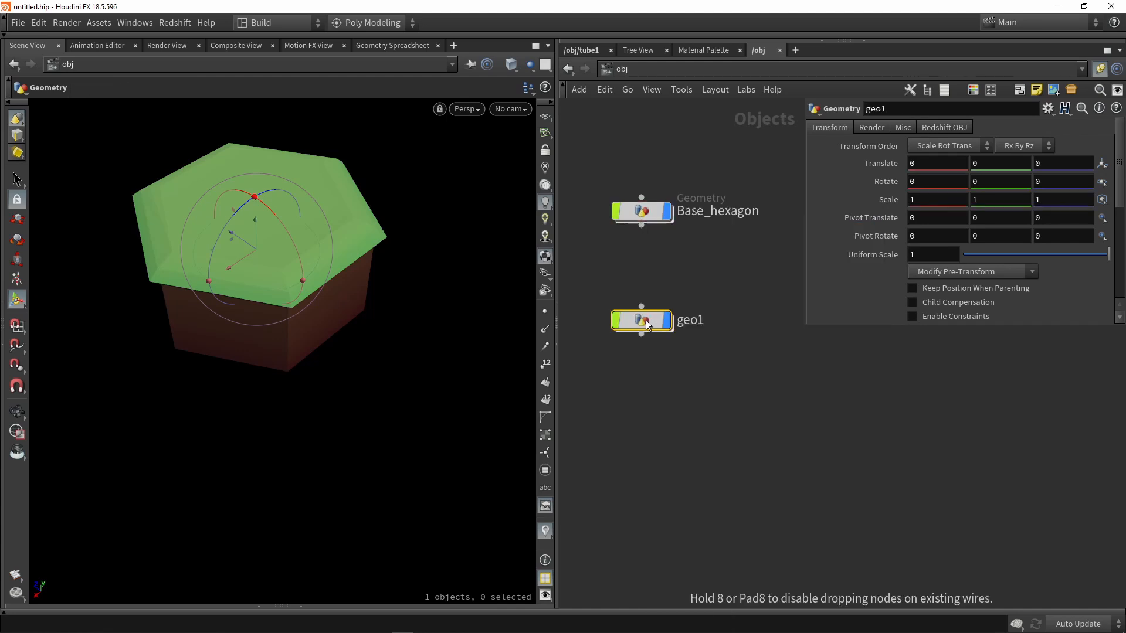
{"action": "left_click_drag", "start_coordinate": [647, 324], "coordinate": [648, 307]}
- Enter the new geo1 object and shrink the parameter pane that overlays the network
{"action": "mouse_move", "coordinate": [647, 308]}
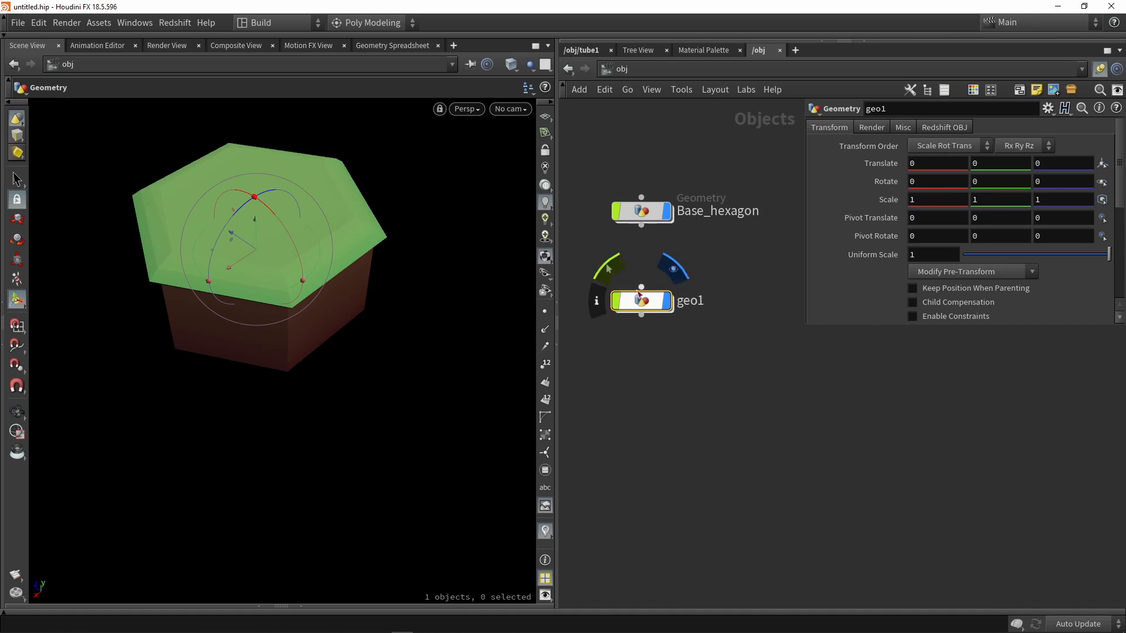
{"action": "key", "text": "i"}
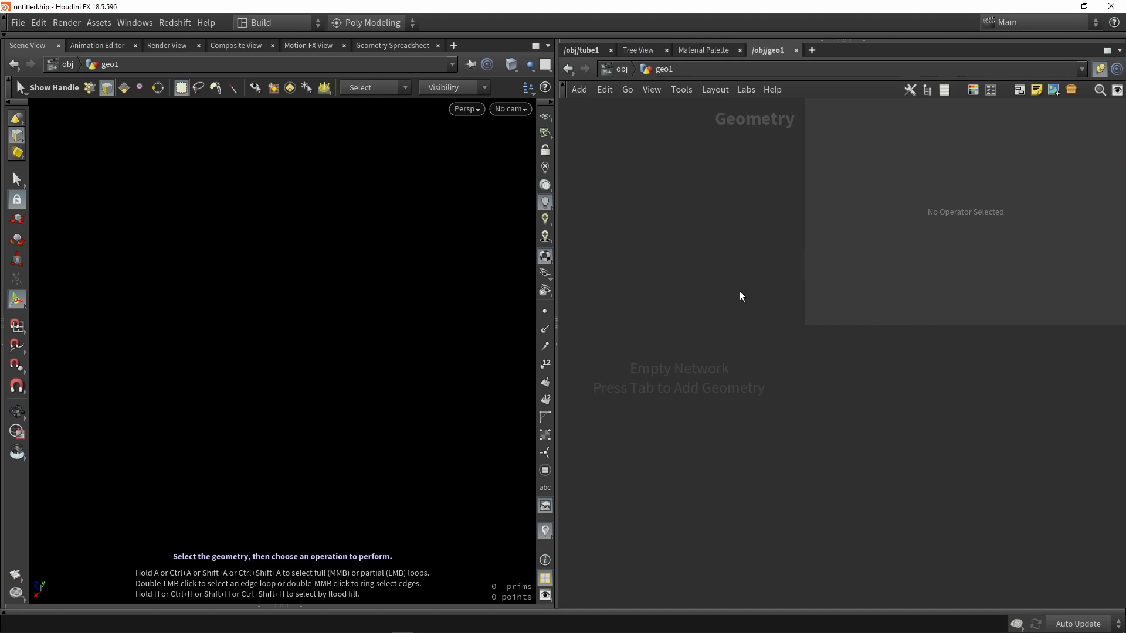
{"action": "left_click_drag", "start_coordinate": [804, 321], "coordinate": [887, 220]}
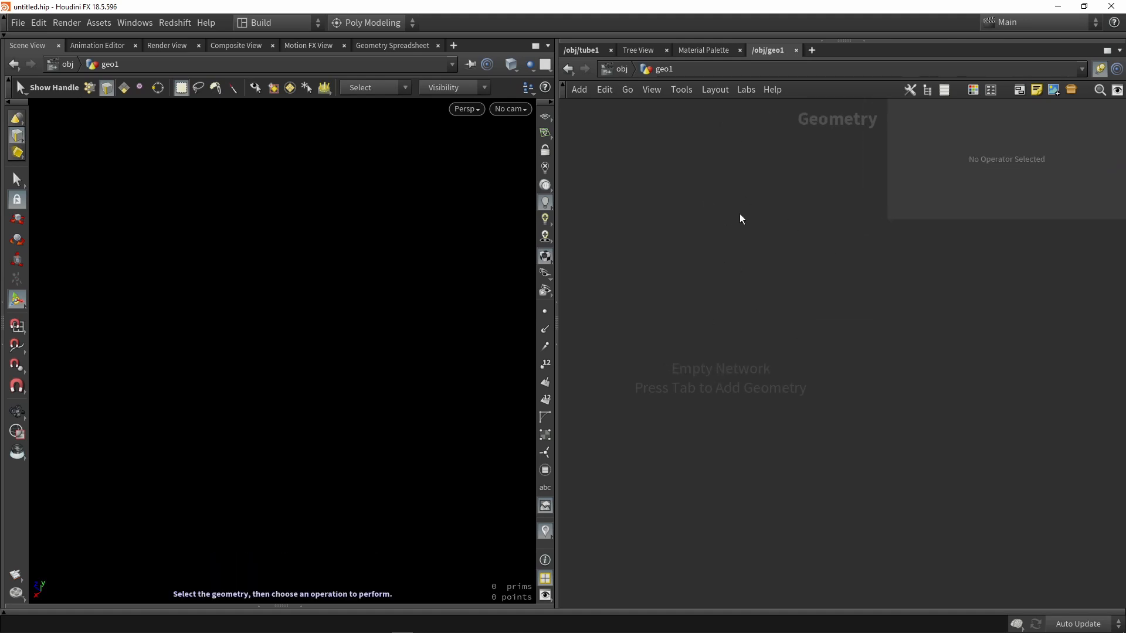
- Go back to the object level and rename geo1 Hexagon_world
{"action": "left_click", "coordinate": [619, 70]}
{"action": "double_click", "coordinate": [711, 294]}
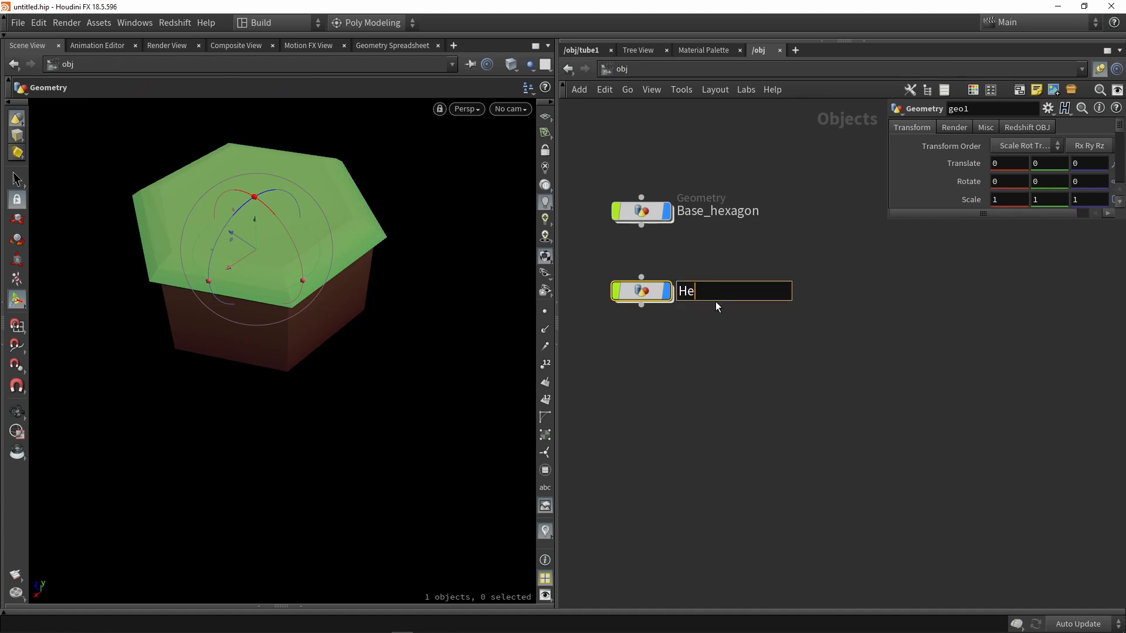
{"action": "key", "text": "Return"}
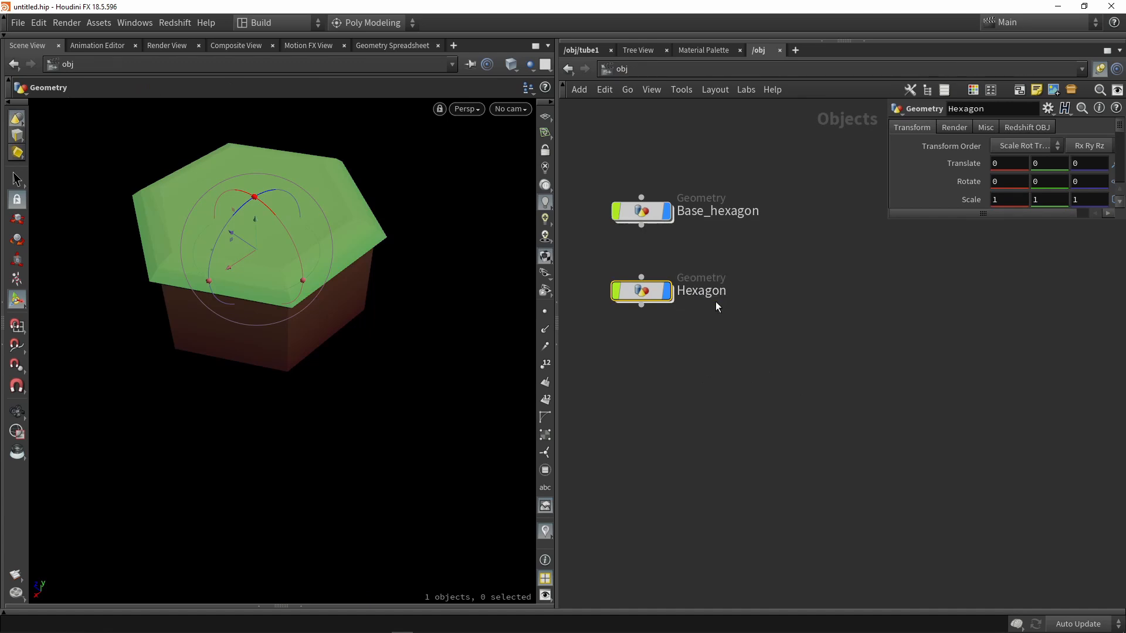
{"action": "double_click", "coordinate": [714, 294]}
{"action": "type", "text": "_world"}
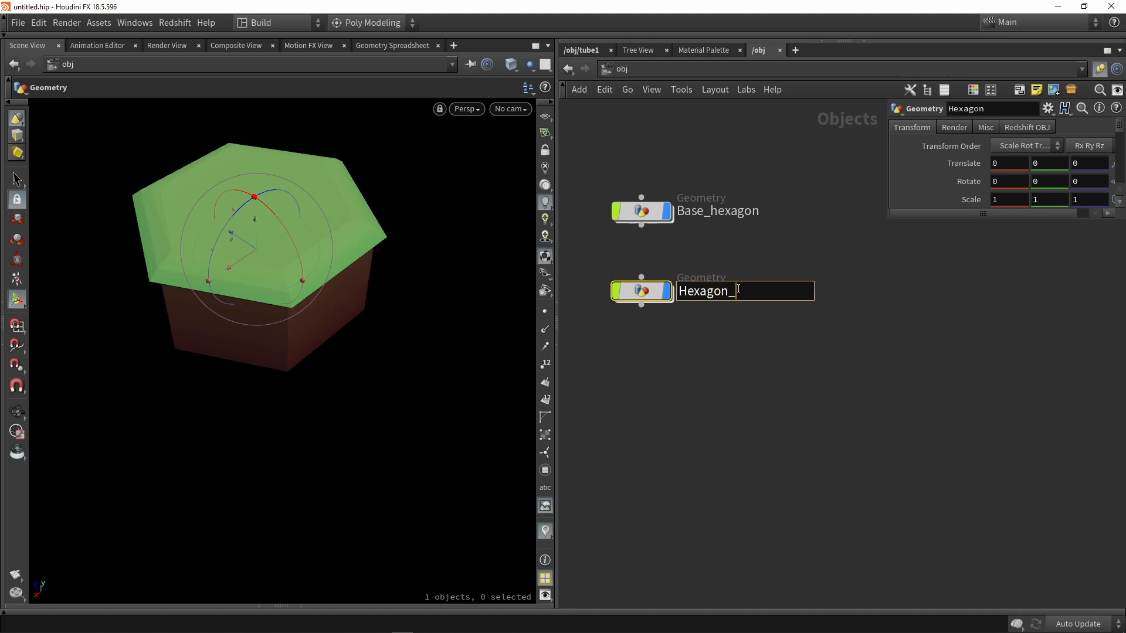
{"action": "key", "text": "Return"}
- Enter the Hexagon_world object and add a Basic hexagon maker node to its empty network
{"action": "key", "text": "i"}
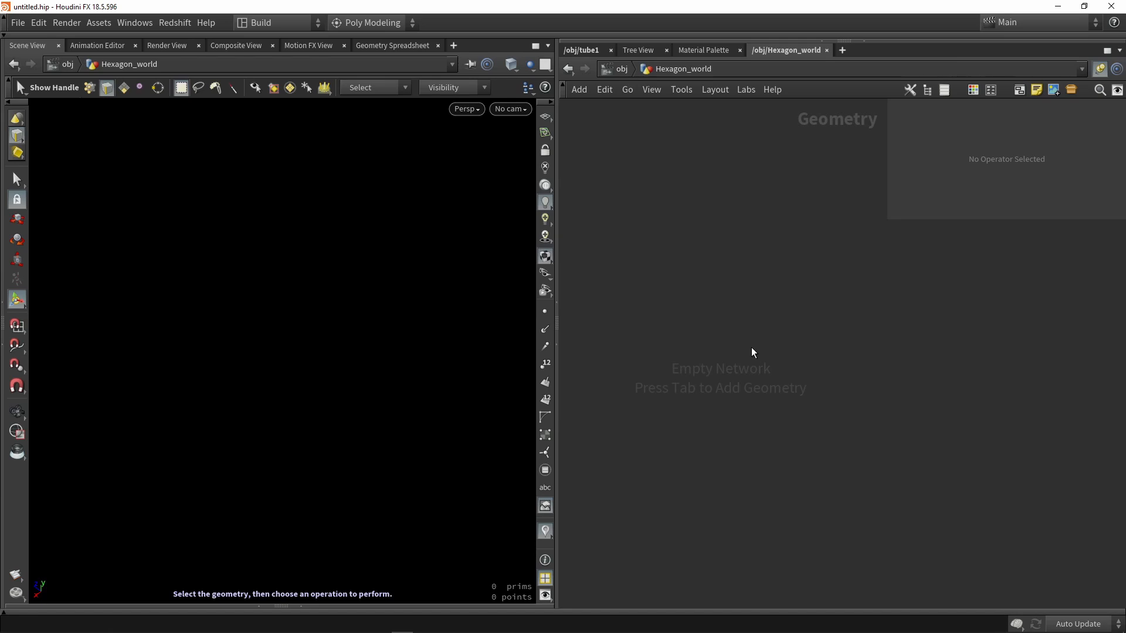
{"action": "key", "text": "Tab"}
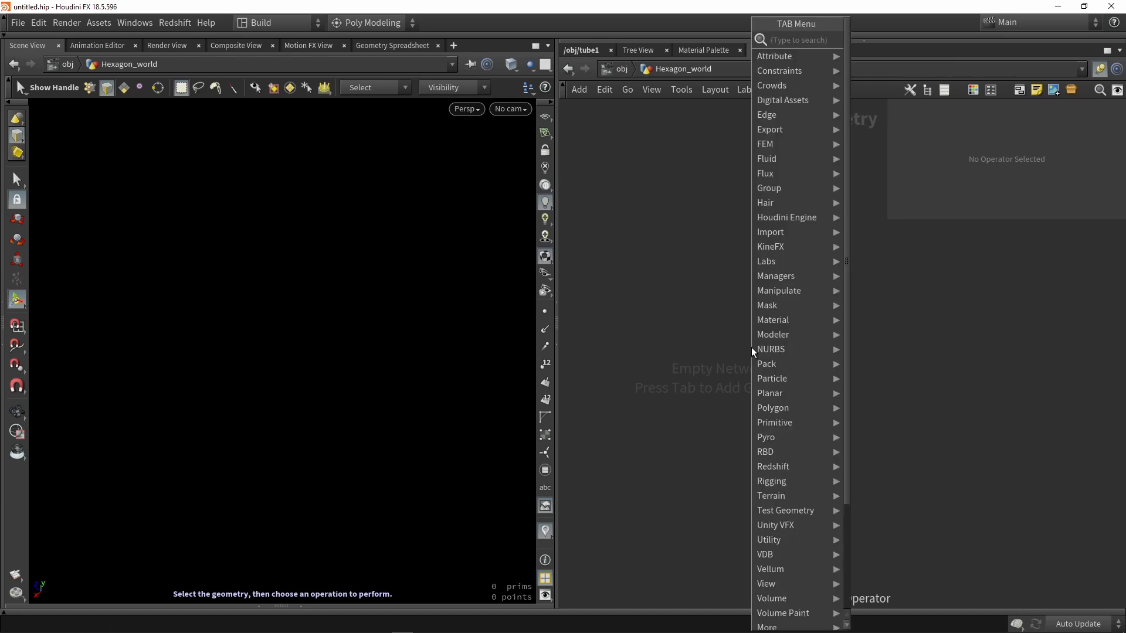
{"action": "type", "text": "hex"}
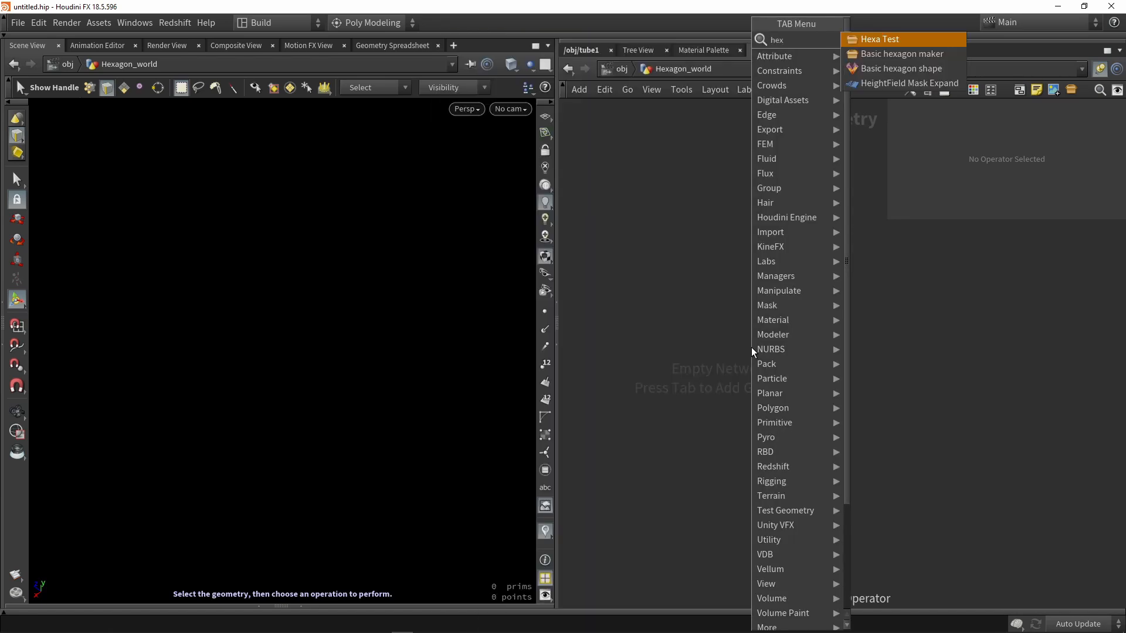
{"action": "left_click", "coordinate": [902, 53]}
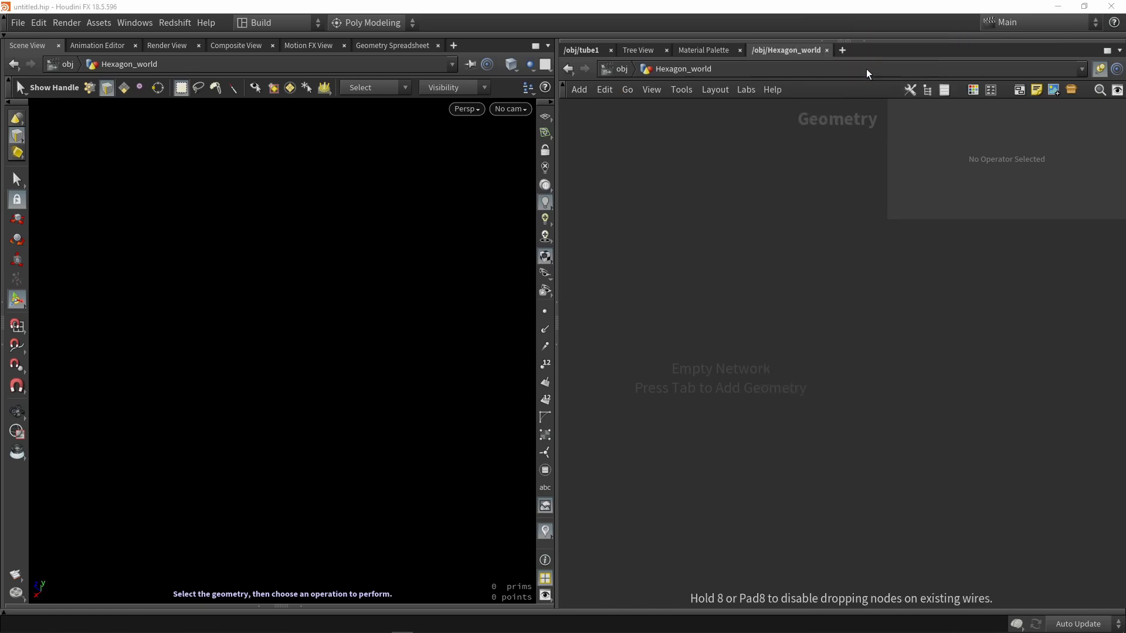
{"action": "left_click", "coordinate": [725, 277]}
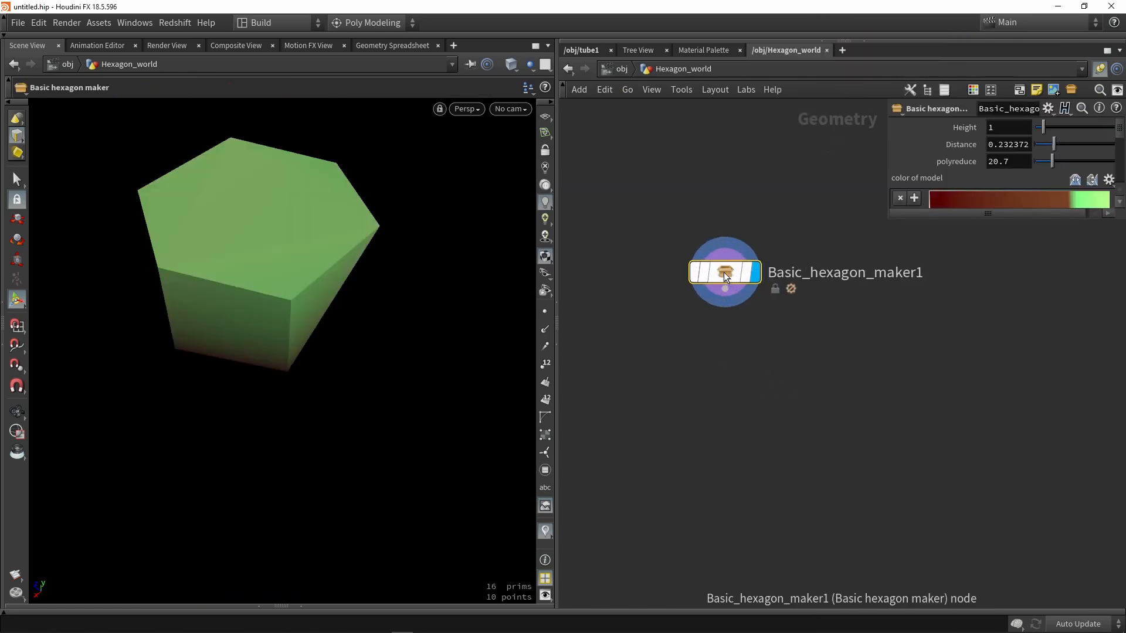
- Set the hexagon maker's polyreduce to 100 to restore the tile's full shape
{"action": "left_click_drag", "start_coordinate": [1053, 162], "coordinate": [1117, 164]}
{"action": "left_click_drag", "start_coordinate": [363, 247], "coordinate": [322, 372], "text": "alt"}
{"action": "key", "text": "Return"}
{"action": "middle_click_drag", "start_coordinate": [729, 359], "coordinate": [666, 372]}
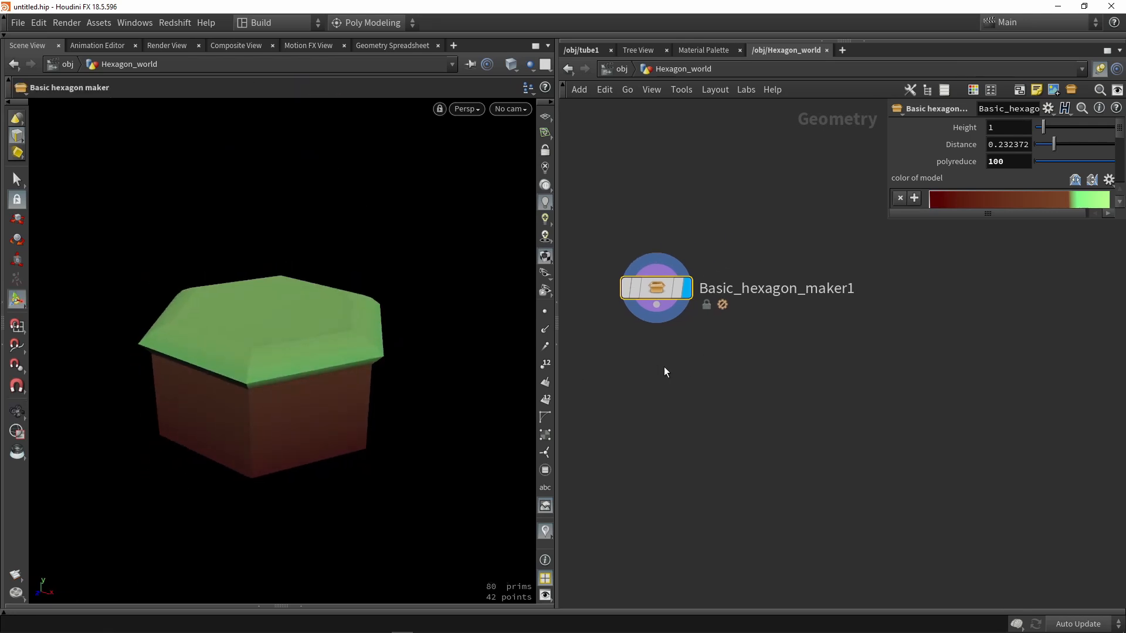
{"action": "left_click", "coordinate": [708, 412]}
{"action": "scroll", "coordinate": [238, 306], "scroll_direction": "down", "scroll_amount": 5}
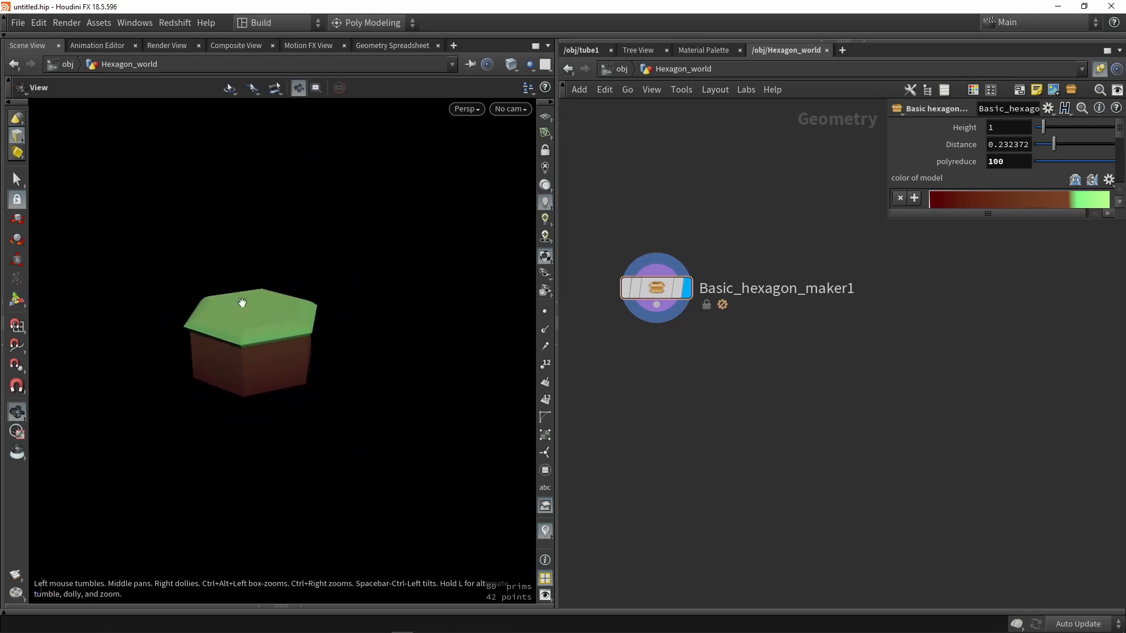
{"action": "left_click_drag", "start_coordinate": [241, 305], "coordinate": [241, 336], "text": "alt"}
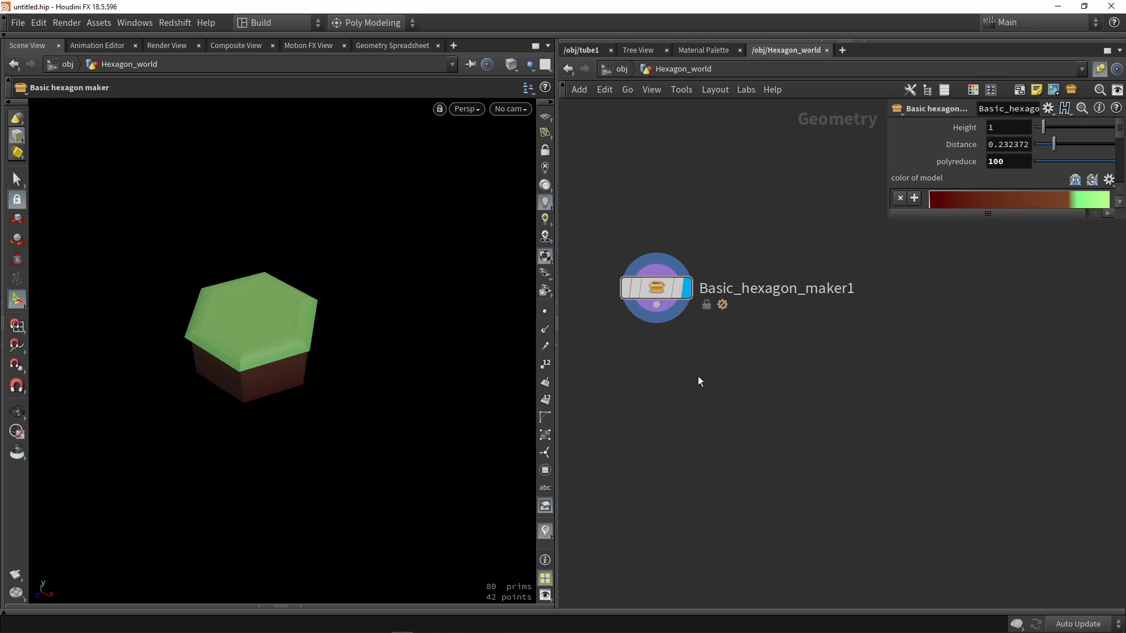
- Add a Duplicate (Copy and Transform) node, wire it after the hexagon maker and display its result
{"action": "key", "text": "Tab"}
{"action": "type", "text": "dup"}
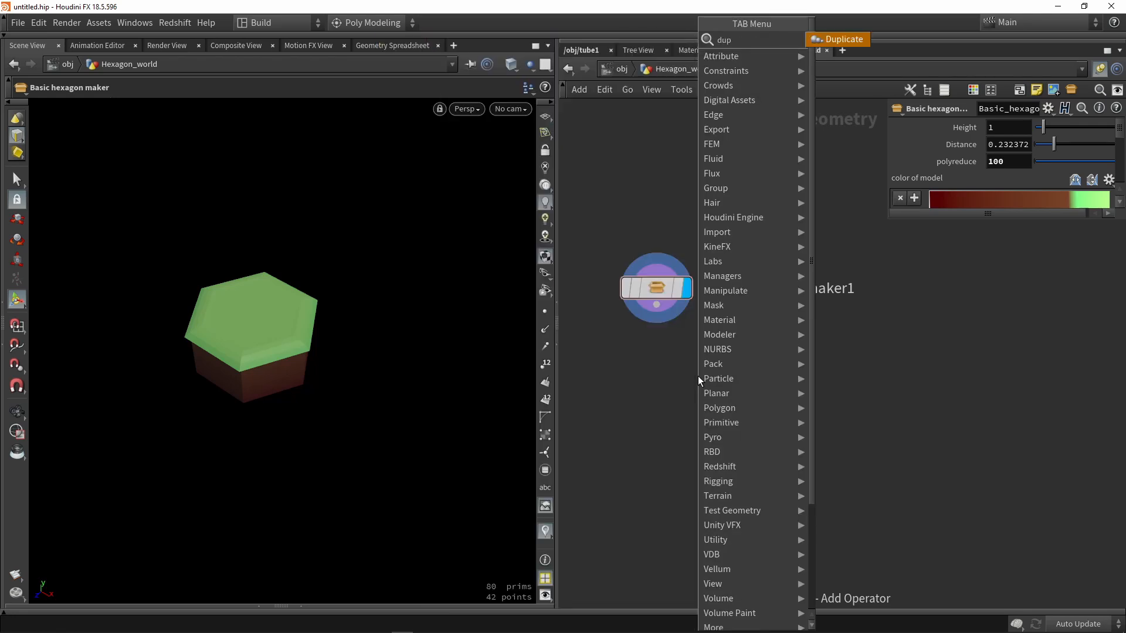
{"action": "key", "text": "Return"}
{"action": "left_click", "coordinate": [695, 375]}
{"action": "scroll", "coordinate": [669, 320], "scroll_direction": "up", "scroll_amount": 2}
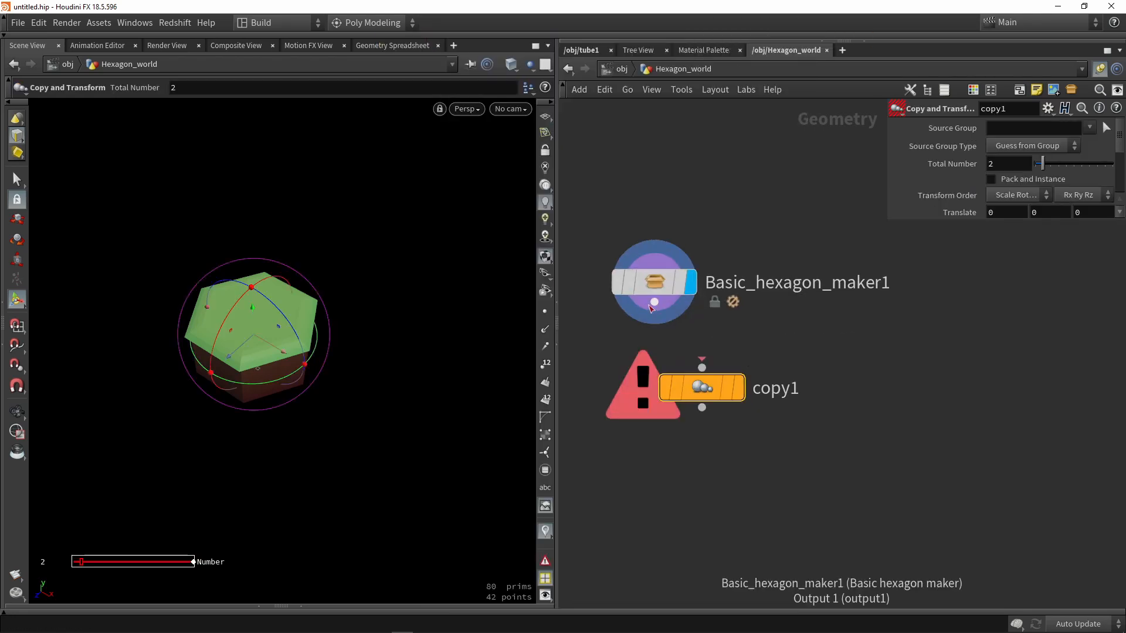
{"action": "left_click", "coordinate": [741, 391]}
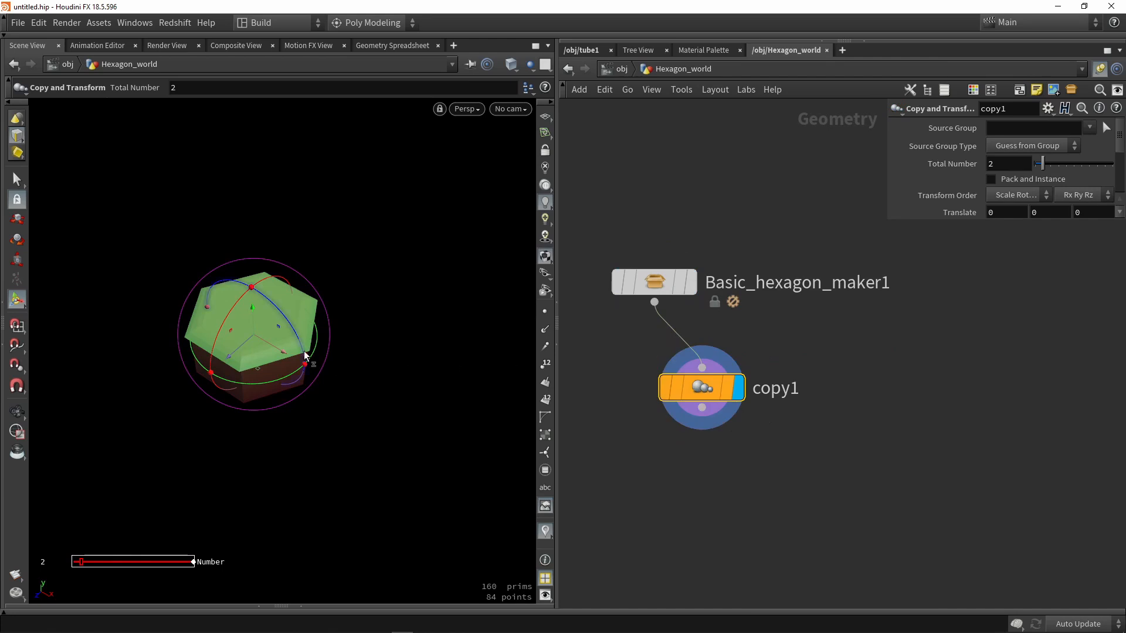
- Offset the copied tile about -1.86 in Z and set the total number to 11 to form a row
{"action": "left_click_drag", "start_coordinate": [237, 354], "coordinate": [317, 296]}
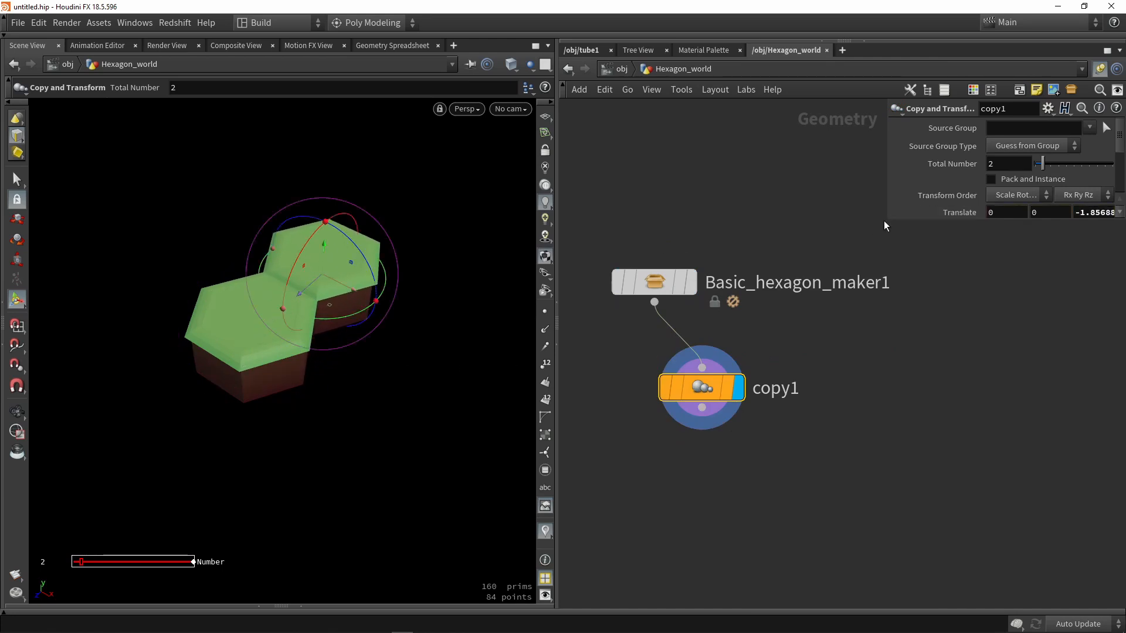
{"action": "left_click_drag", "start_coordinate": [884, 220], "coordinate": [748, 318]}
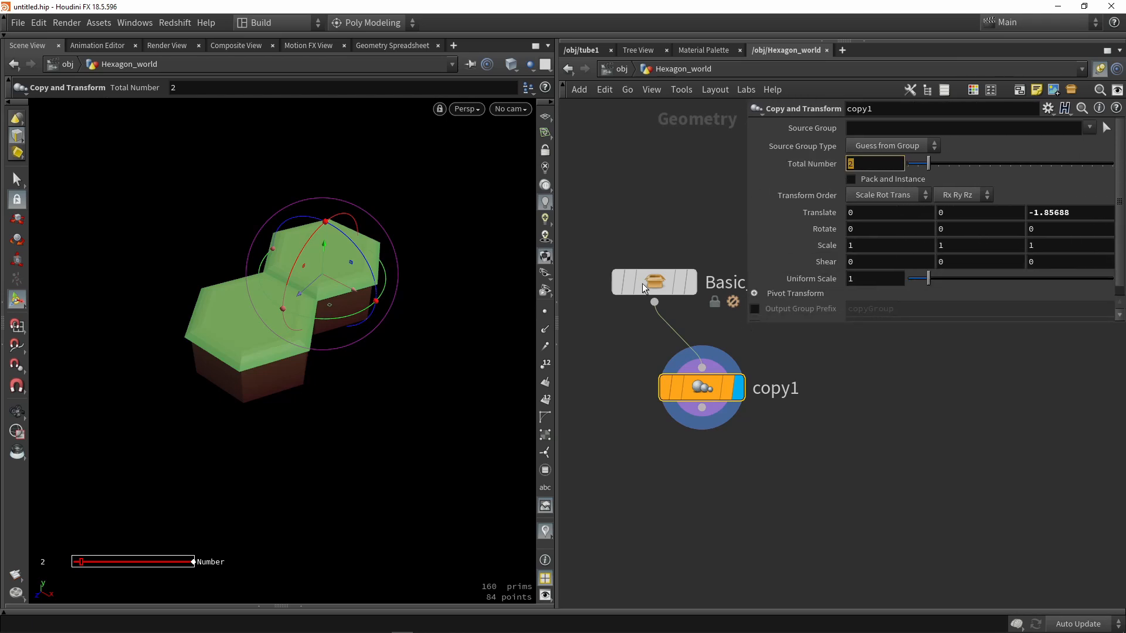
{"action": "left_click_drag", "start_coordinate": [927, 163], "coordinate": [1025, 159]}
{"action": "middle_click_drag", "start_coordinate": [424, 184], "coordinate": [297, 287], "text": "alt"}
{"action": "right_click_drag", "start_coordinate": [296, 287], "coordinate": [337, 264], "text": "alt"}
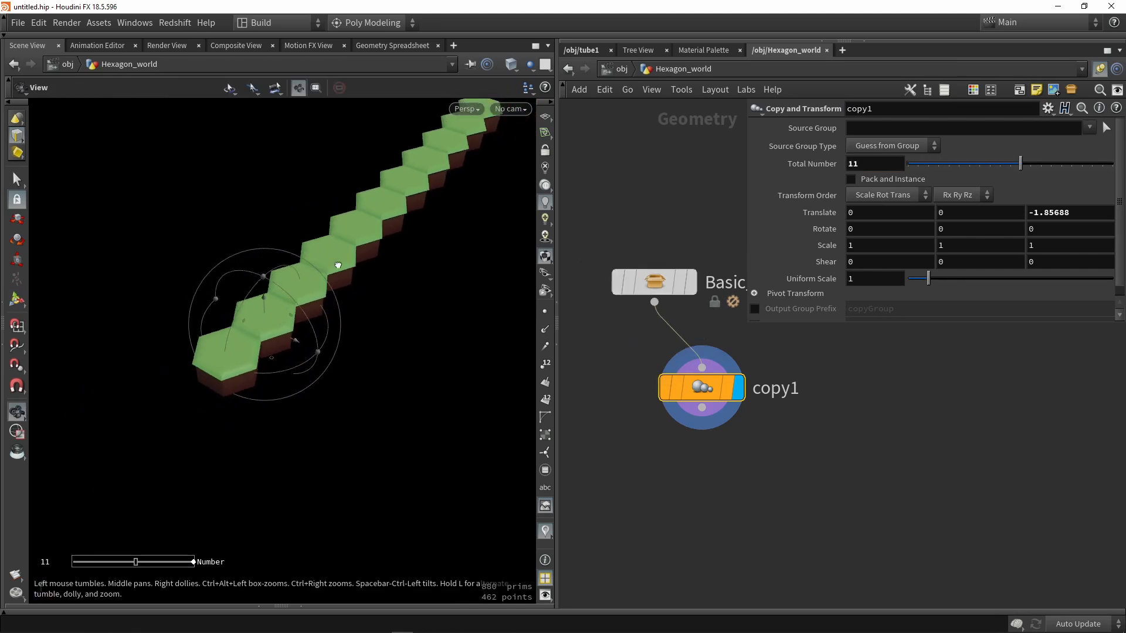
{"action": "left_click_drag", "start_coordinate": [336, 264], "coordinate": [477, 291], "text": "alt"}
- Add a second Duplicate (Copy and Transform) node, wire it below the first and display its result
{"action": "key", "text": "Tab"}
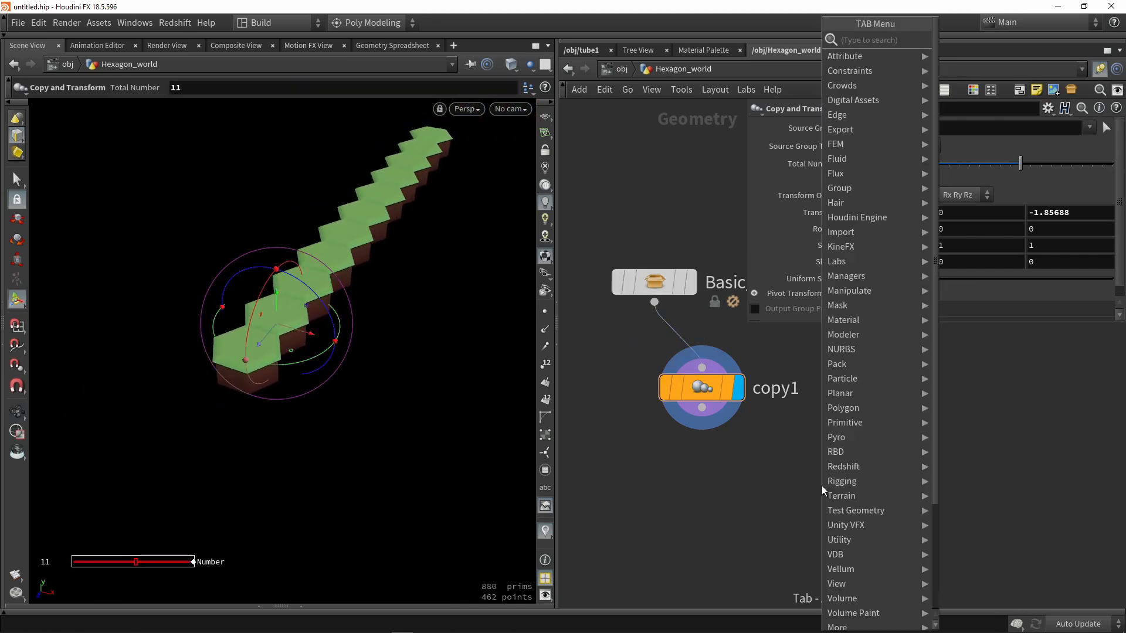
{"action": "type", "text": "dup"}
{"action": "key", "text": "Return"}
{"action": "left_click", "coordinate": [822, 486]}
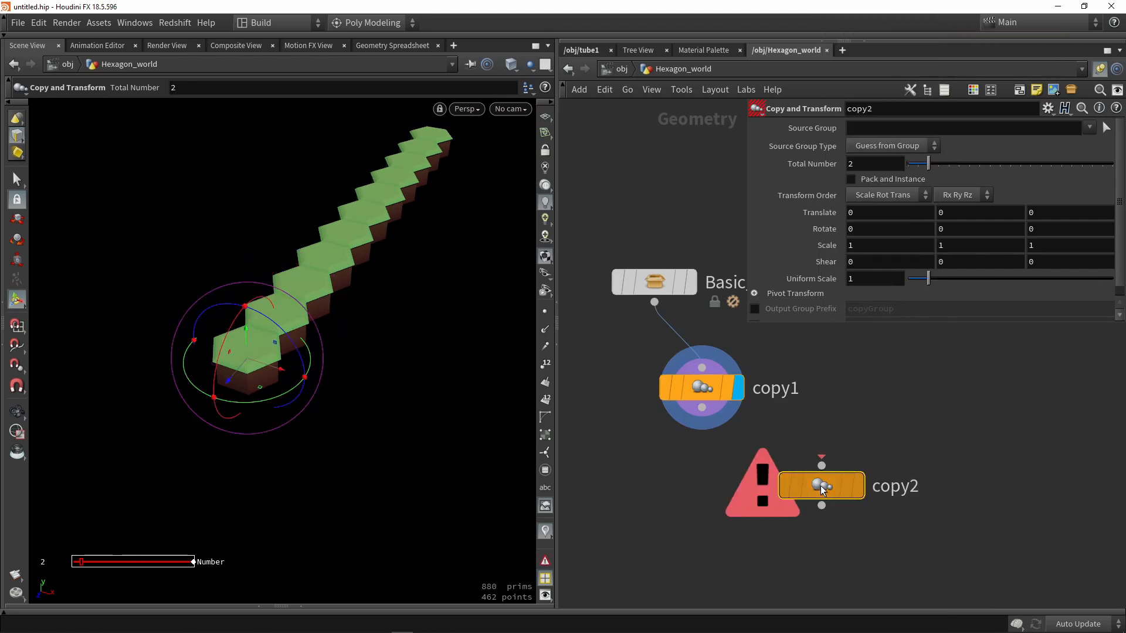
{"action": "left_click_drag", "start_coordinate": [702, 408], "coordinate": [702, 467]}
{"action": "left_click", "coordinate": [857, 488]}
- Offset the copied row about 1.61 in X and -0.95 in Z, with a total number of 9
{"action": "left_click_drag", "start_coordinate": [283, 370], "coordinate": [330, 387]}
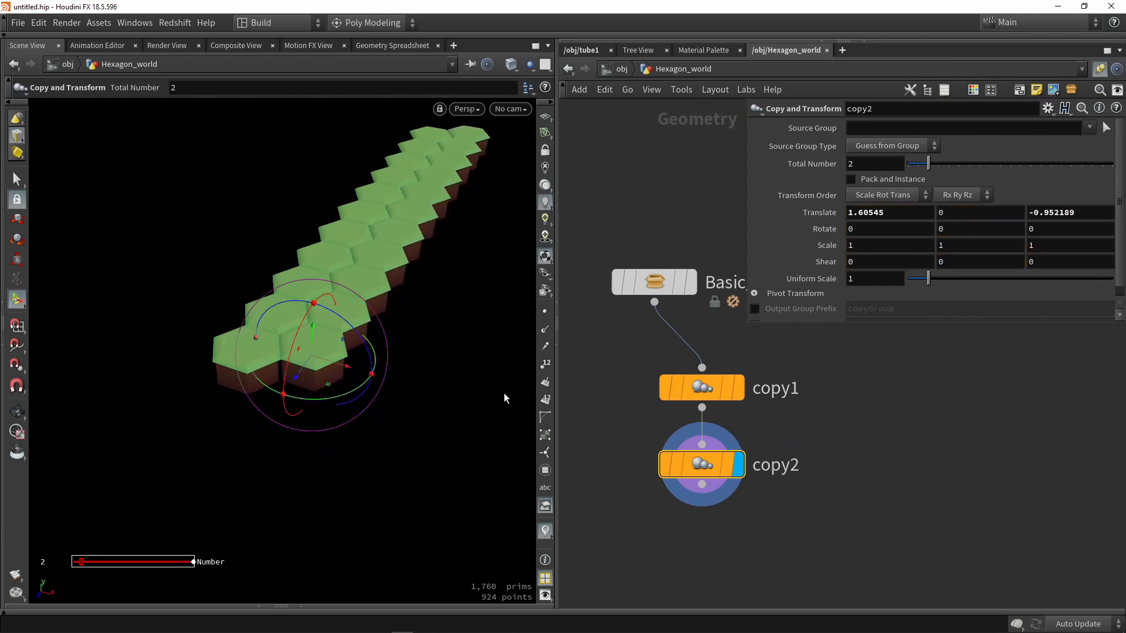
{"action": "left_click_drag", "start_coordinate": [928, 164], "coordinate": [1000, 164]}
{"action": "right_click_drag", "start_coordinate": [309, 199], "coordinate": [399, 266], "text": "alt"}
{"action": "left_click_drag", "start_coordinate": [400, 266], "coordinate": [372, 307], "text": "alt"}
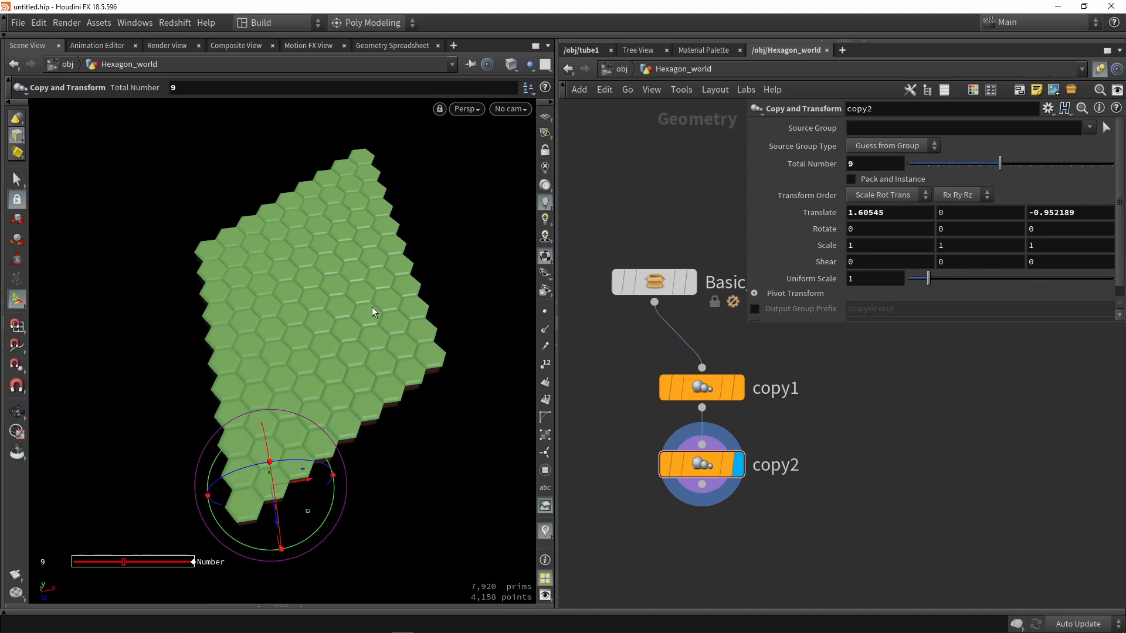
- Delete both Copy and Transform nodes and shrink the parameter pane over the network
{"action": "left_click_drag", "start_coordinate": [764, 506], "coordinate": [673, 364]}
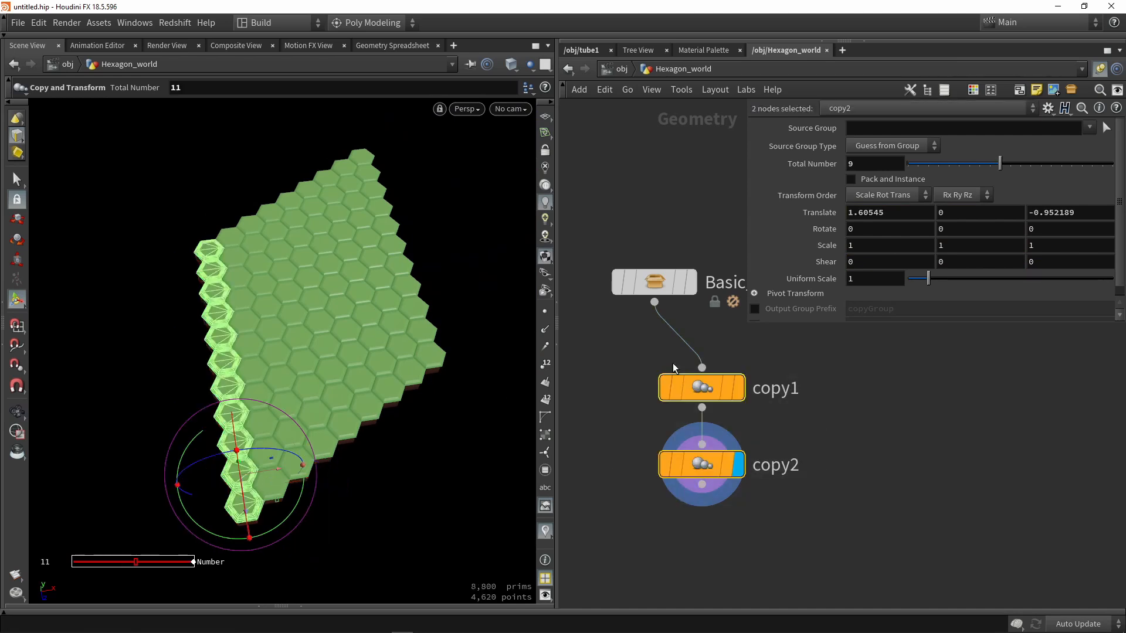
{"action": "key", "text": "Delete"}
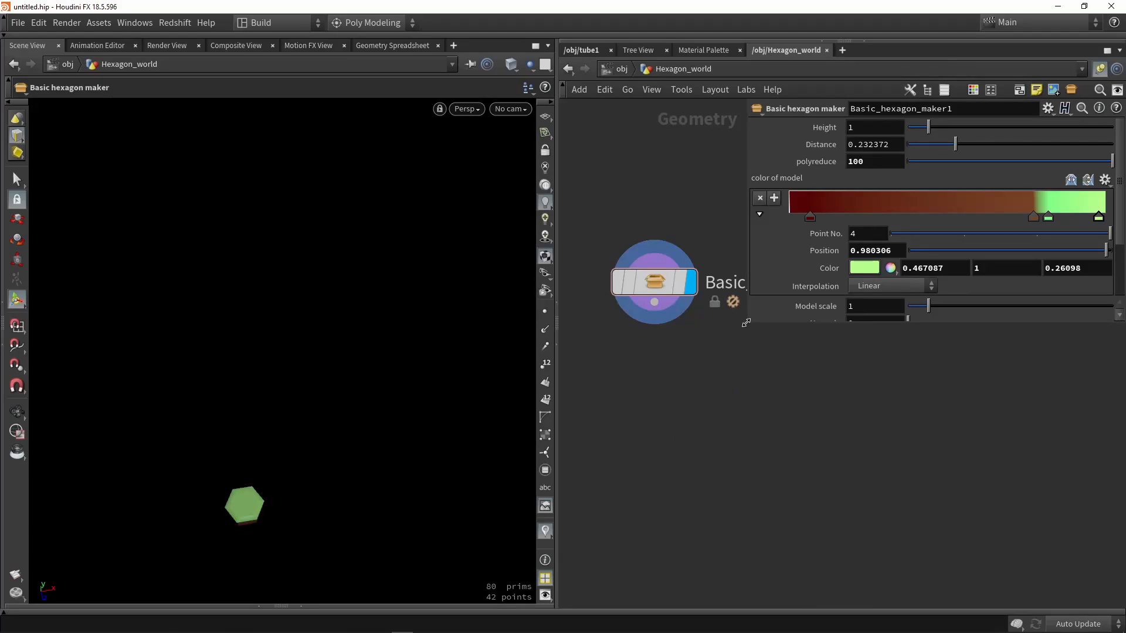
{"action": "left_click_drag", "start_coordinate": [744, 322], "coordinate": [784, 219]}
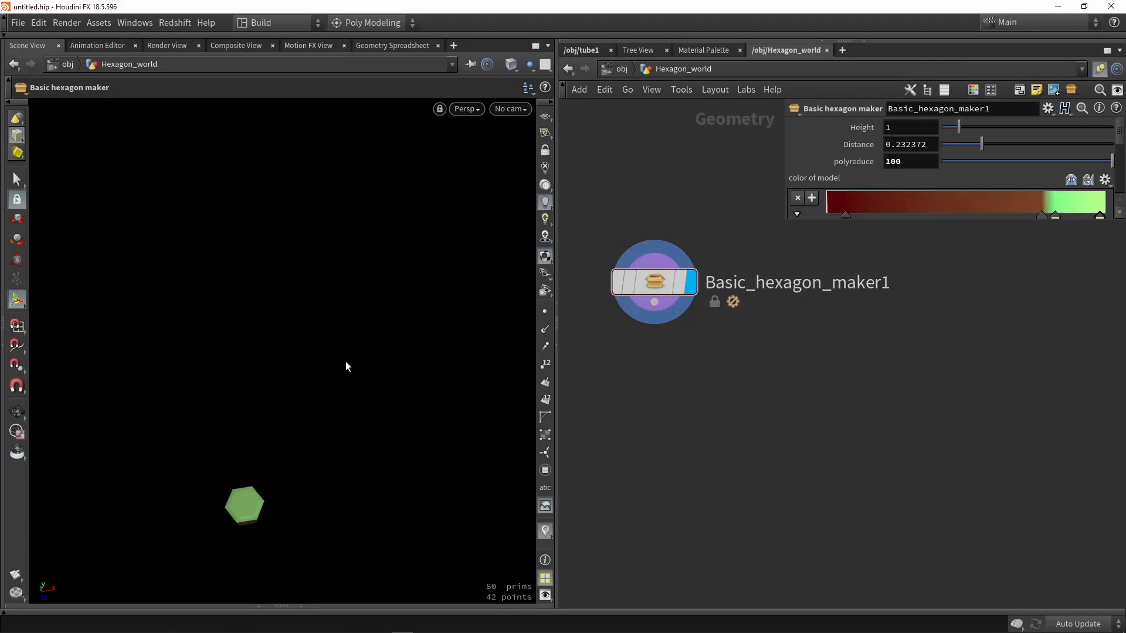
{"action": "middle_click_drag", "start_coordinate": [218, 449], "coordinate": [289, 297], "text": "alt"}
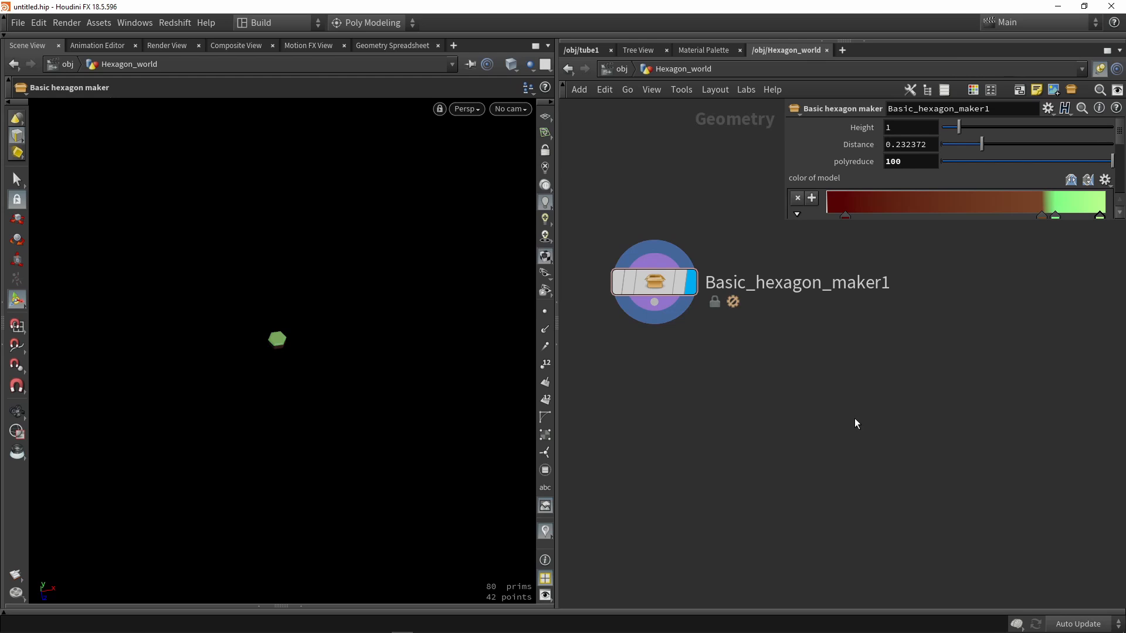
- Add a Labs Disc Generator node beside the hexagon maker, display it and frame the disc in the viewport
{"action": "key", "text": "Tab"}
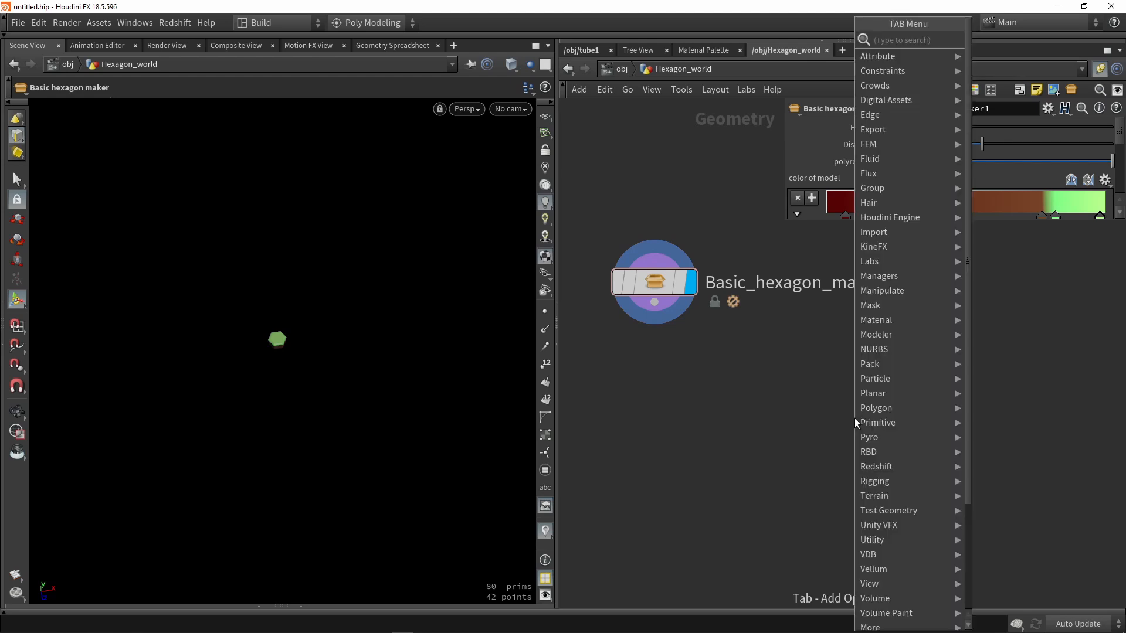
{"action": "type", "text": "disc"}
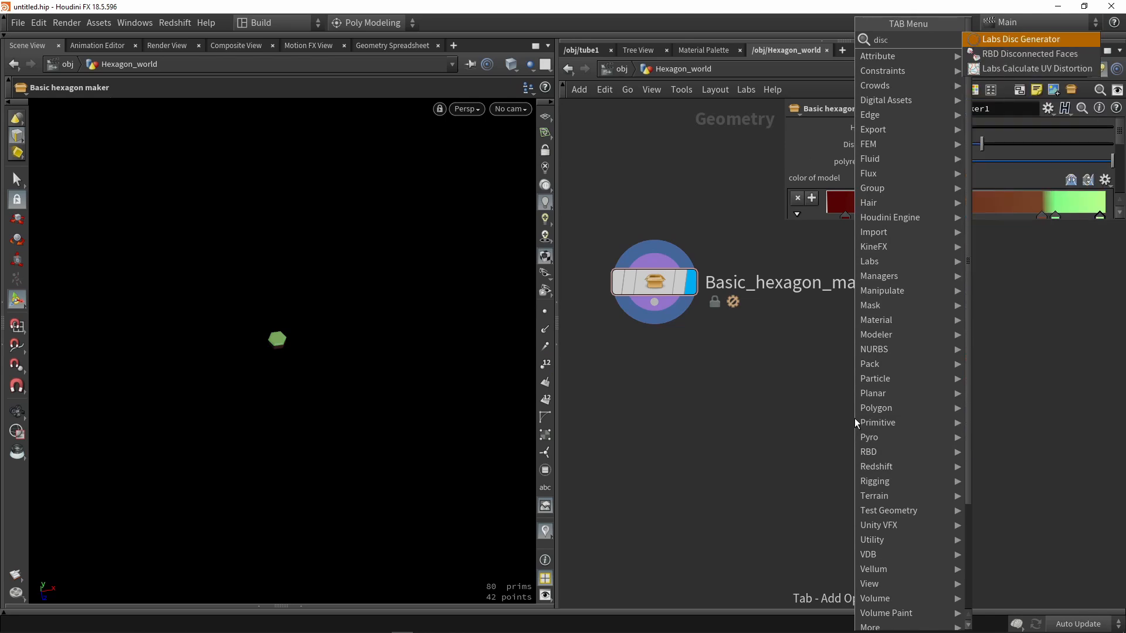
{"action": "key", "text": "Return"}
{"action": "left_click", "coordinate": [854, 418]}
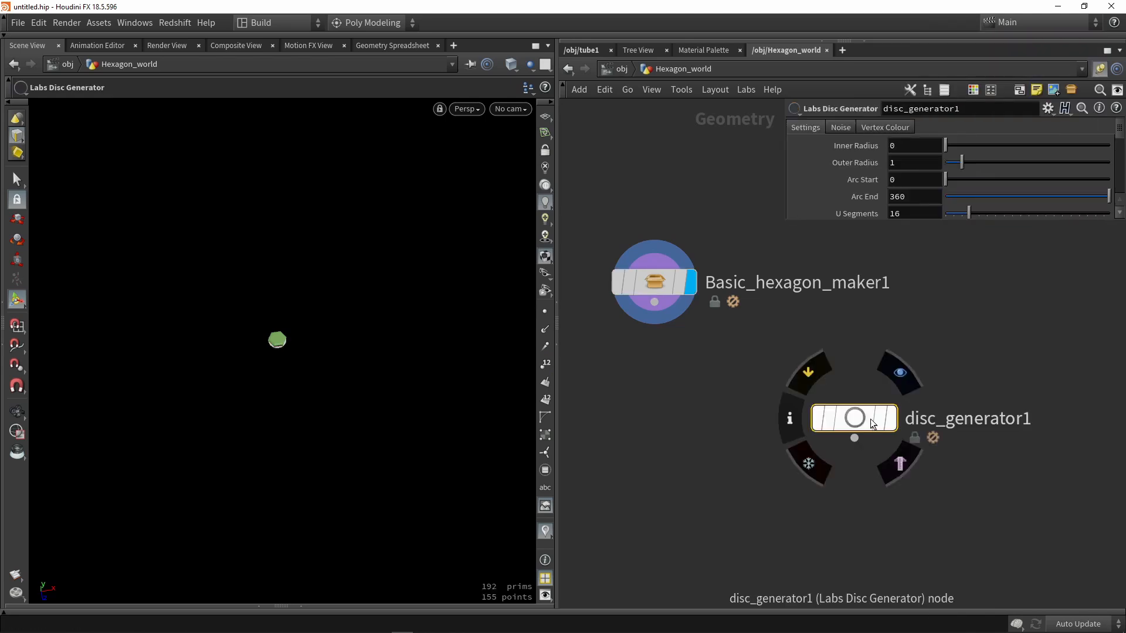
{"action": "left_click", "coordinate": [900, 372]}
{"action": "left_click_drag", "start_coordinate": [867, 420], "coordinate": [907, 371]}
{"action": "key", "text": "space+g"}
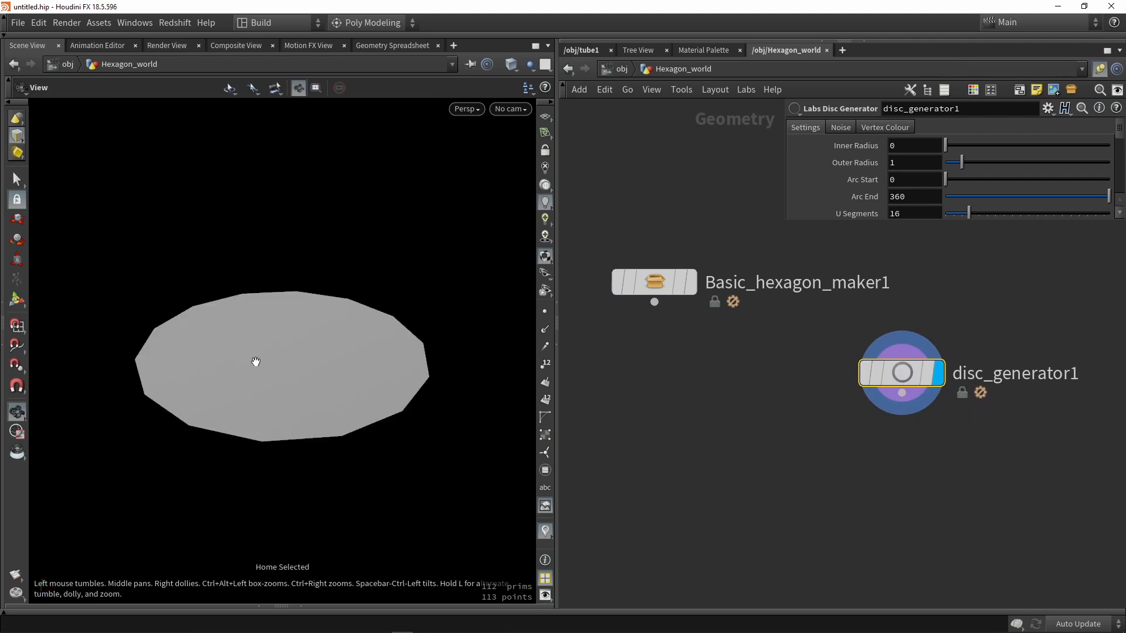
- Show the disc in wireframe with its points displayed and examine the point layout
{"action": "left_click_drag", "start_coordinate": [305, 333], "coordinate": [307, 386]}
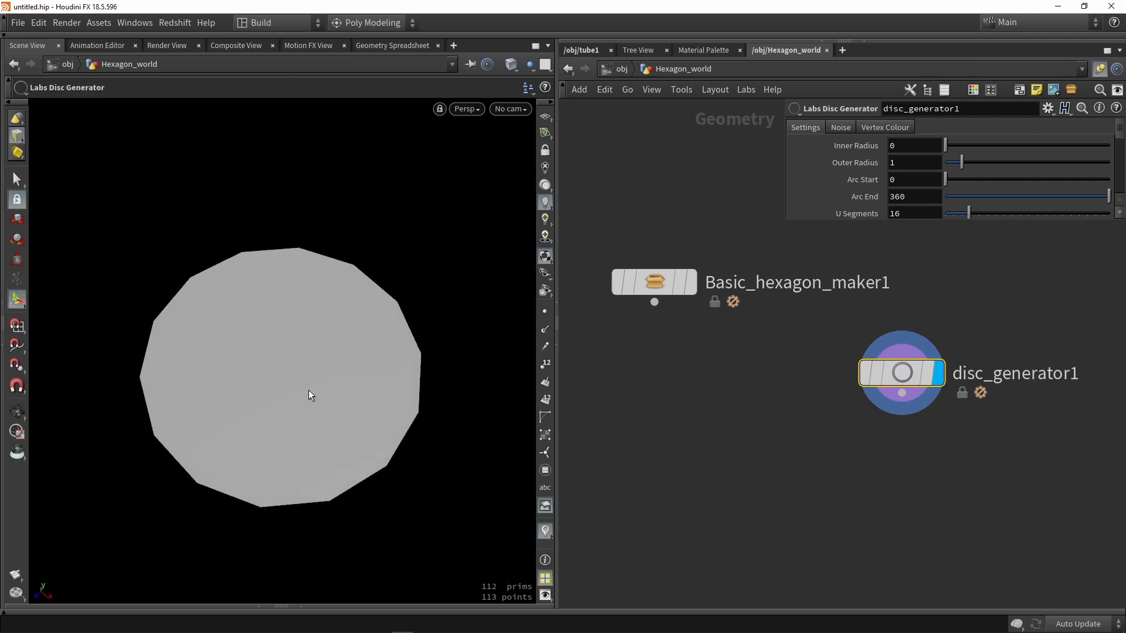
{"action": "key", "text": "w"}
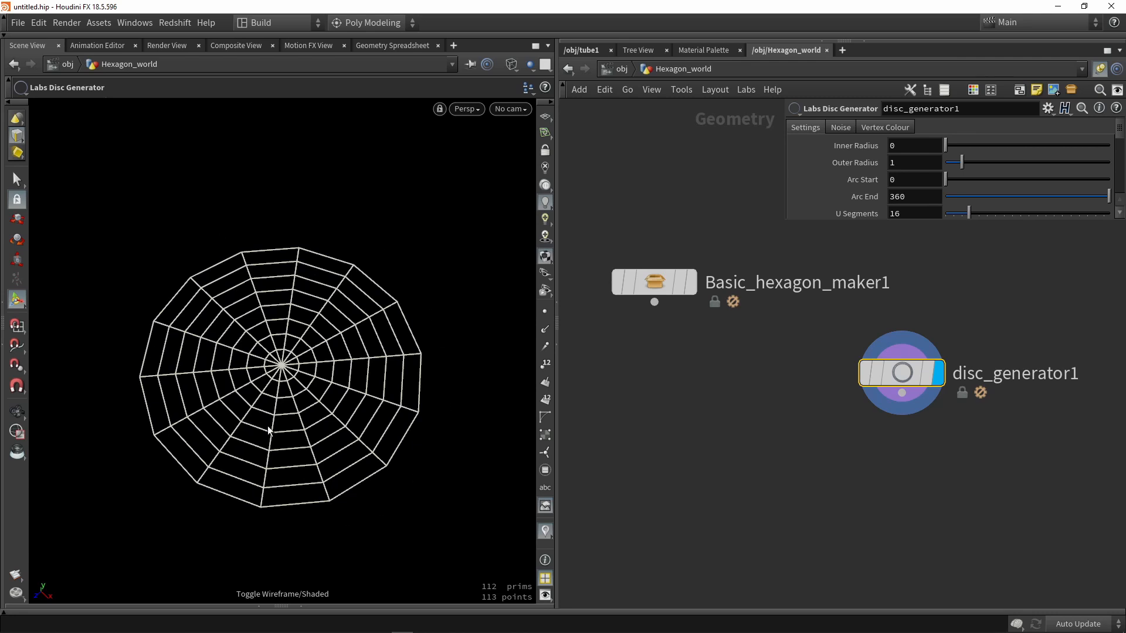
{"action": "key", "text": "space"}
{"action": "scroll", "coordinate": [261, 422], "scroll_direction": "up", "scroll_amount": 5}
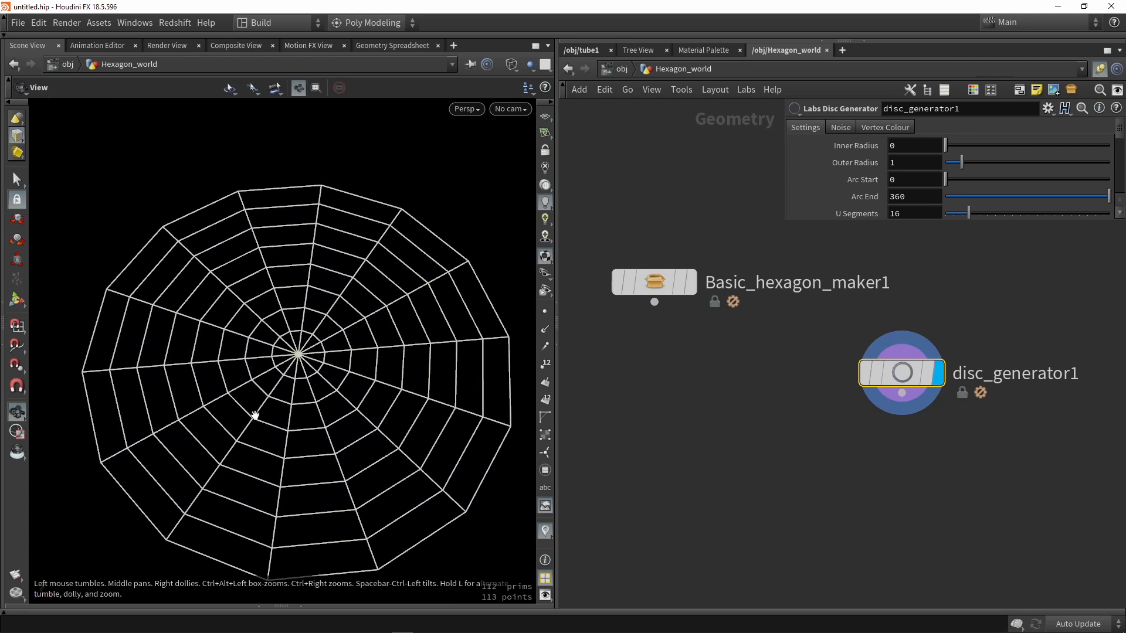
{"action": "scroll", "coordinate": [255, 416], "scroll_direction": "up", "scroll_amount": 1}
{"action": "left_click", "coordinate": [544, 312]}
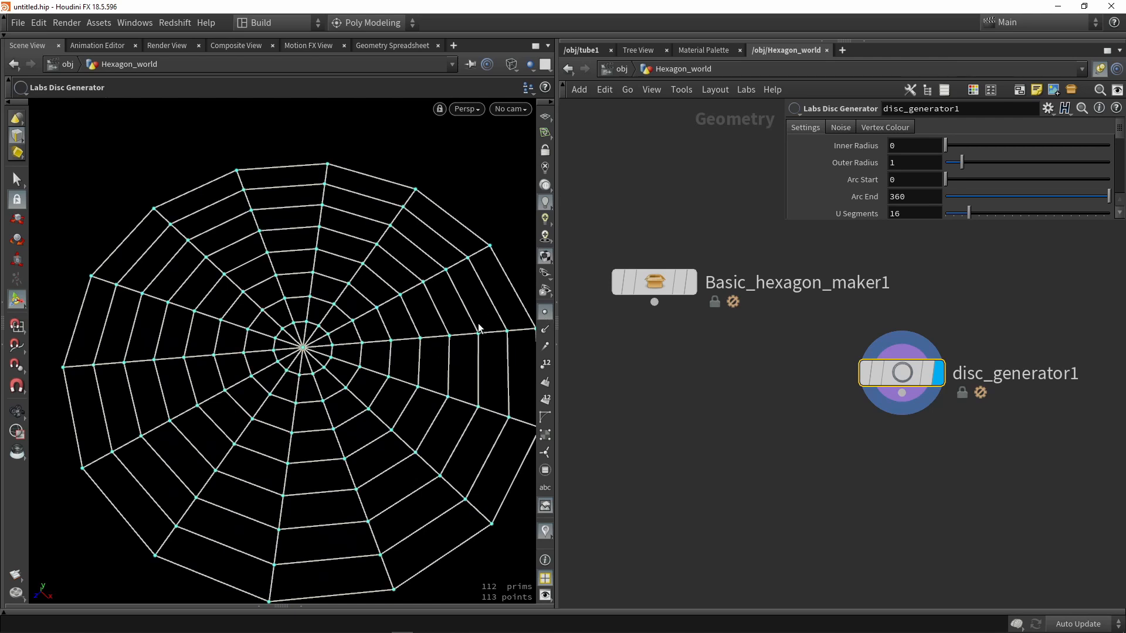
{"action": "left_click_drag", "start_coordinate": [434, 348], "coordinate": [406, 287]}
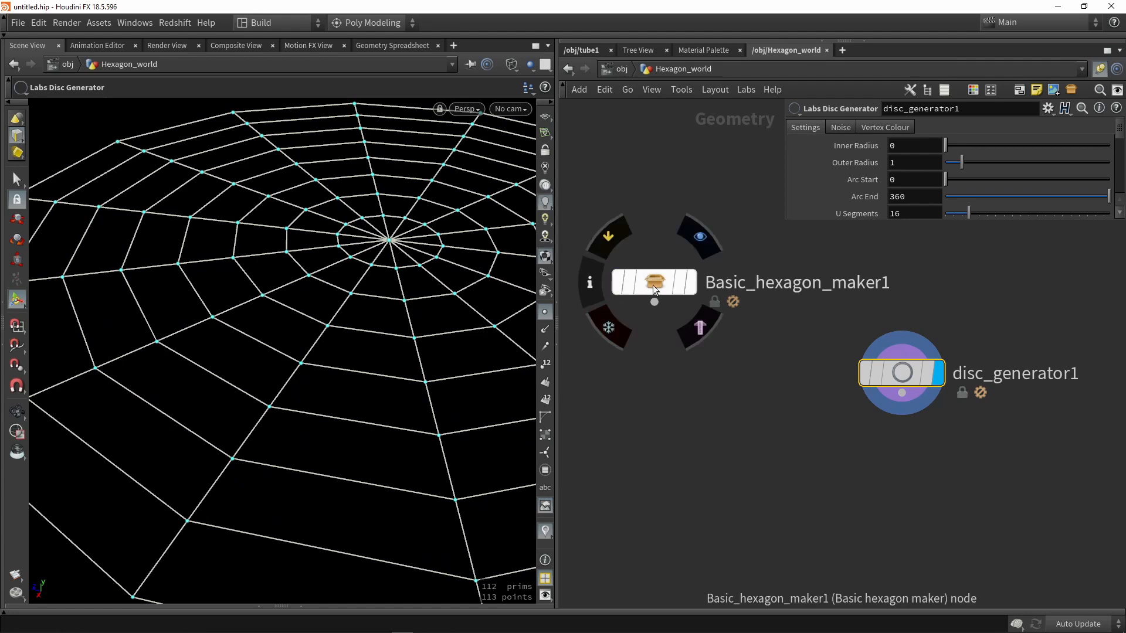
{"action": "mouse_move", "coordinate": [656, 285]}
{"action": "left_mouse_down"}
{"action": "mouse_move", "coordinate": [655, 261]}
{"action": "mouse_move", "coordinate": [653, 274]}
{"action": "left_mouse_up"}
{"action": "left_click_drag", "start_coordinate": [410, 335], "coordinate": [361, 370], "text": "alt"}
{"action": "scroll", "coordinate": [352, 313], "scroll_direction": "down", "scroll_amount": 4}
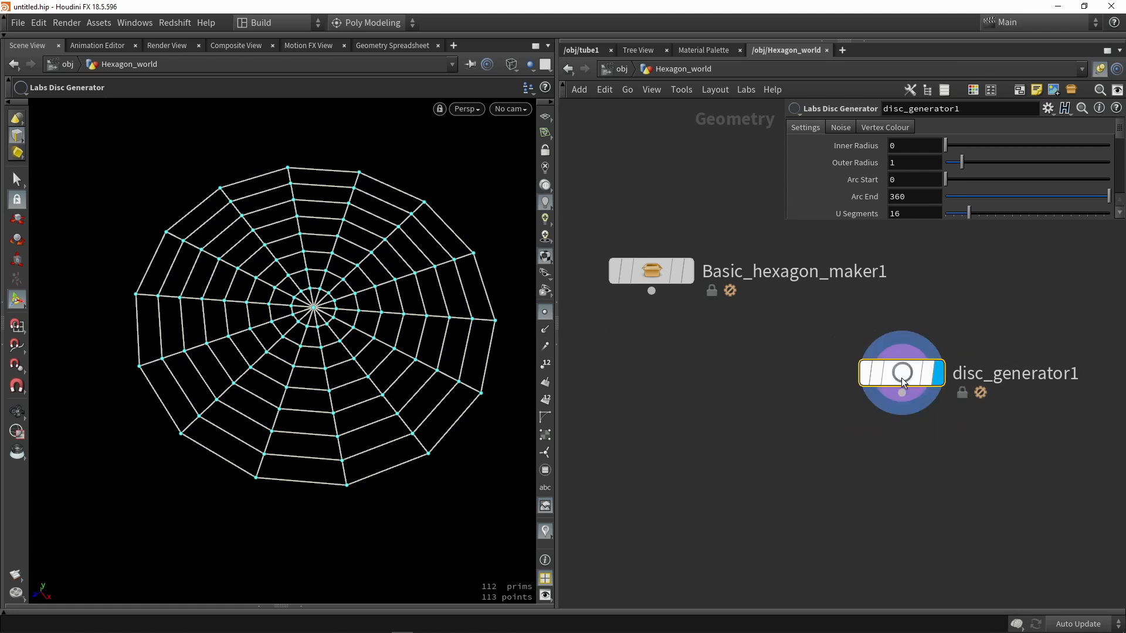
- Enlarge the parameter pane and set the disc generator's U Segments to 8
{"action": "left_click_drag", "start_coordinate": [786, 223], "coordinate": [761, 298]}
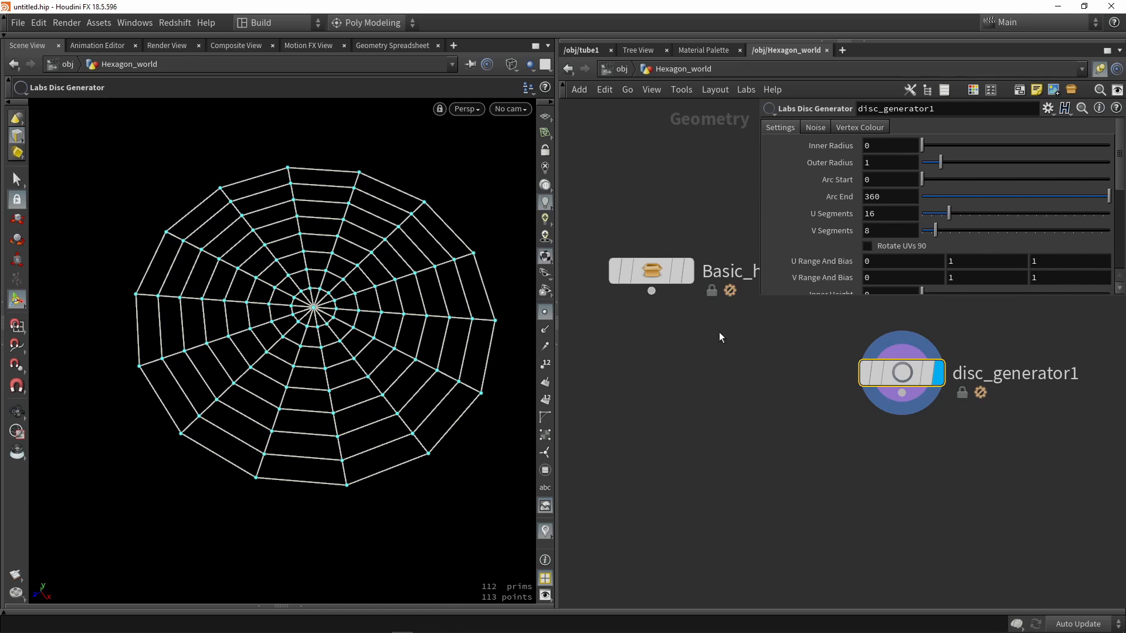
{"action": "key", "text": "ctrl+z"}
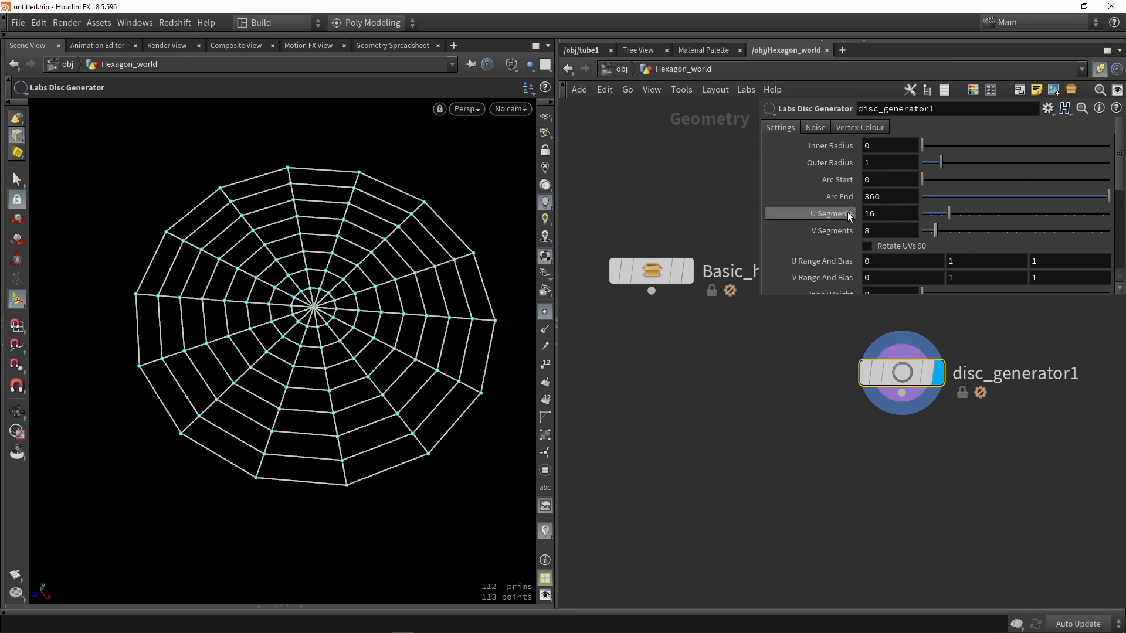
{"action": "left_click_drag", "start_coordinate": [950, 214], "coordinate": [934, 214]}
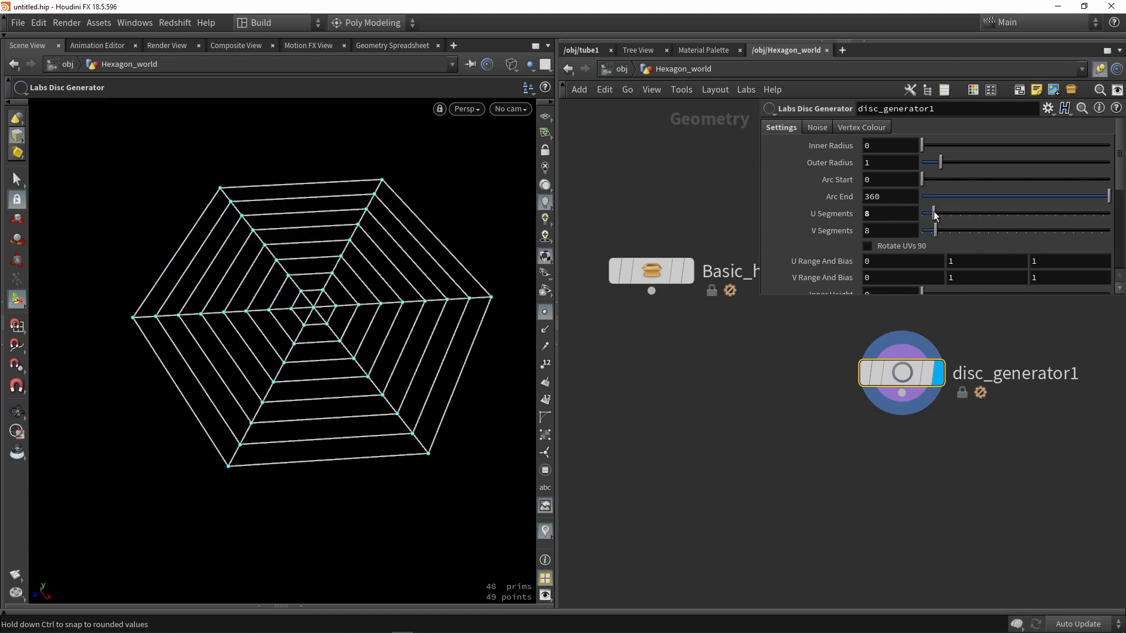
{"action": "key", "text": "Escape"}
{"action": "mouse_move", "coordinate": [401, 301]}
{"action": "left_mouse_down"}
{"action": "mouse_move", "coordinate": [389, 307]}
{"action": "mouse_move", "coordinate": [440, 337]}
{"action": "mouse_move", "coordinate": [420, 314]}
{"action": "mouse_move", "coordinate": [395, 329]}
{"action": "mouse_move", "coordinate": [392, 316]}
{"action": "left_mouse_up"}
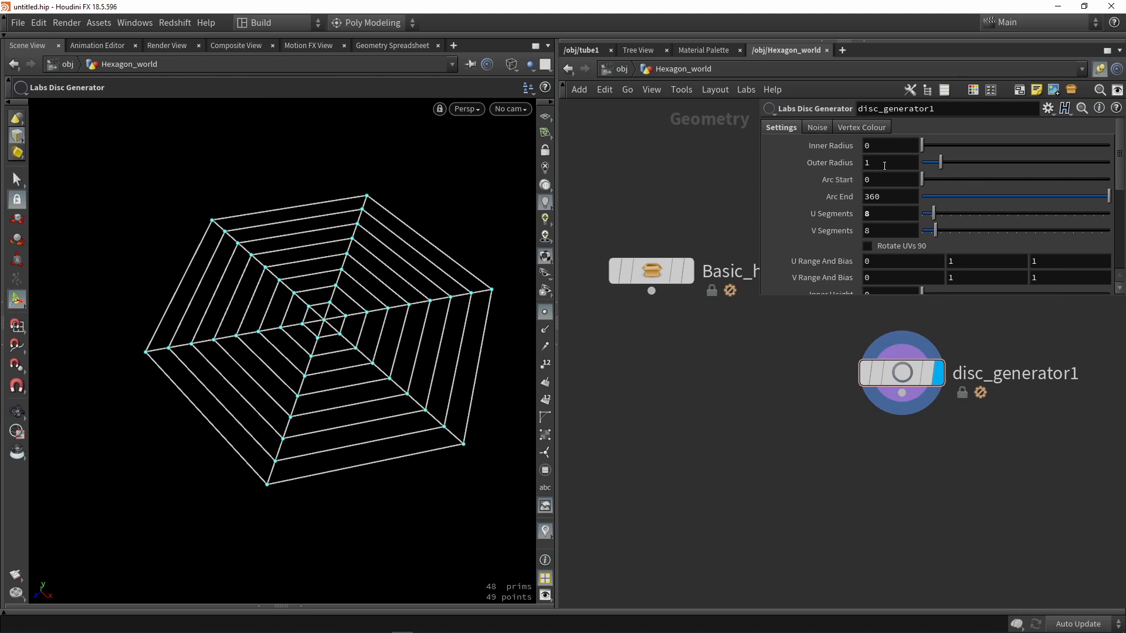
- Set the disc generator's Outer Radius to 10 and bring the enlarged disc back into view
{"action": "left_click", "coordinate": [934, 162]}
{"action": "left_click_drag", "start_coordinate": [934, 164], "coordinate": [1109, 163]}
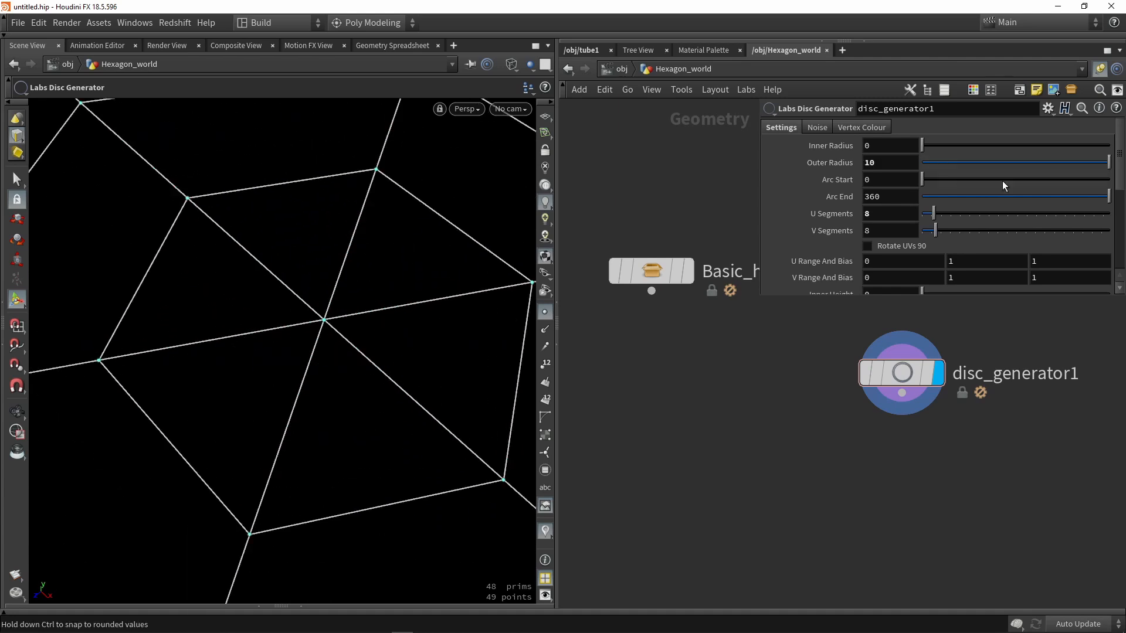
{"action": "scroll", "coordinate": [354, 234], "scroll_direction": "down", "scroll_amount": 8}
{"action": "left_click_drag", "start_coordinate": [354, 233], "coordinate": [529, 251], "text": "alt"}
{"action": "key", "text": "Return"}
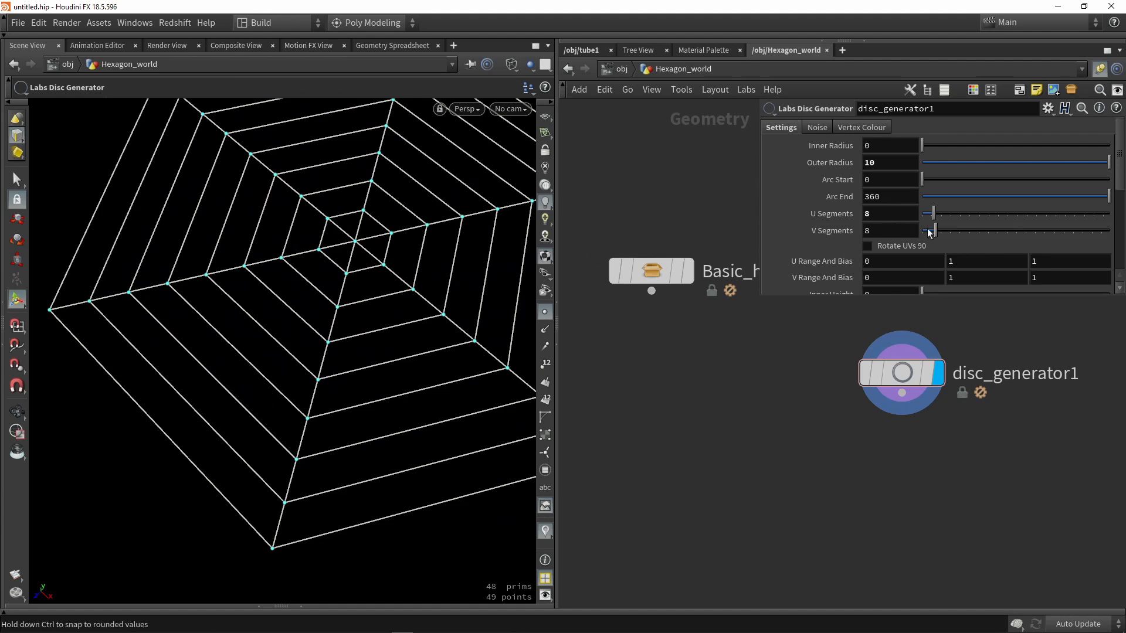
- Set the disc generator's V Segments to 5 and reframe the whole disc and network
{"action": "mouse_move", "coordinate": [937, 230]}
{"action": "left_mouse_down"}
{"action": "mouse_move", "coordinate": [923, 230]}
{"action": "mouse_move", "coordinate": [950, 232]}
{"action": "mouse_move", "coordinate": [929, 236]}
{"action": "left_mouse_up"}
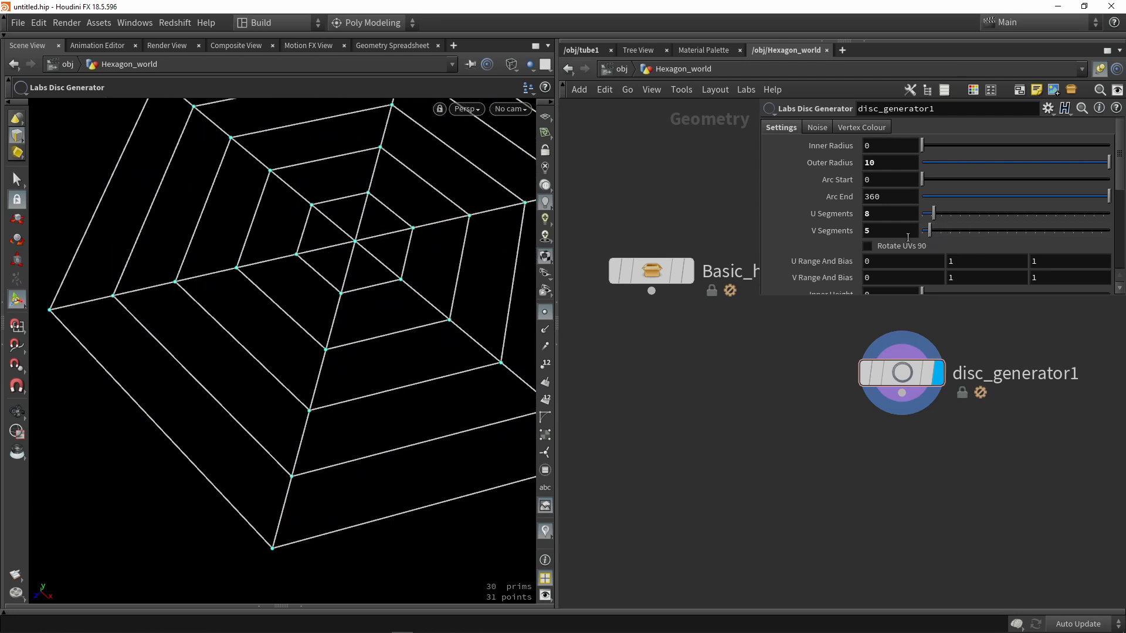
{"action": "mouse_move", "coordinate": [317, 238]}
{"action": "left_mouse_down", "text": "alt"}
{"action": "mouse_move", "coordinate": [293, 241]}
{"action": "mouse_move", "coordinate": [296, 231]}
{"action": "mouse_move", "coordinate": [322, 274]}
{"action": "mouse_move", "coordinate": [342, 248]}
{"action": "mouse_move", "coordinate": [356, 253]}
{"action": "mouse_move", "coordinate": [337, 266]}
{"action": "mouse_move", "coordinate": [440, 311]}
{"action": "mouse_move", "coordinate": [292, 375]}
{"action": "mouse_move", "coordinate": [342, 350]}
{"action": "left_mouse_up", "text": "alt"}
{"action": "key", "text": "Return"}
{"action": "middle_click_drag", "start_coordinate": [880, 484], "coordinate": [818, 461]}
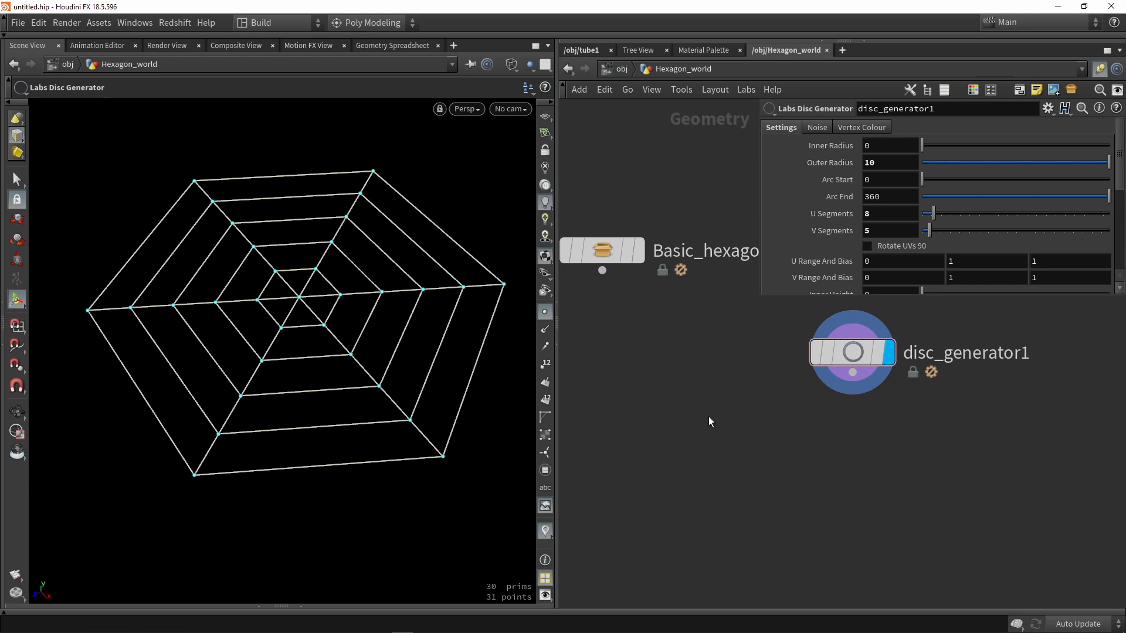
- Compare the hexagon tile's size with the disc, and add a Copy to Points node below both generators
{"action": "left_click", "coordinate": [607, 249]}
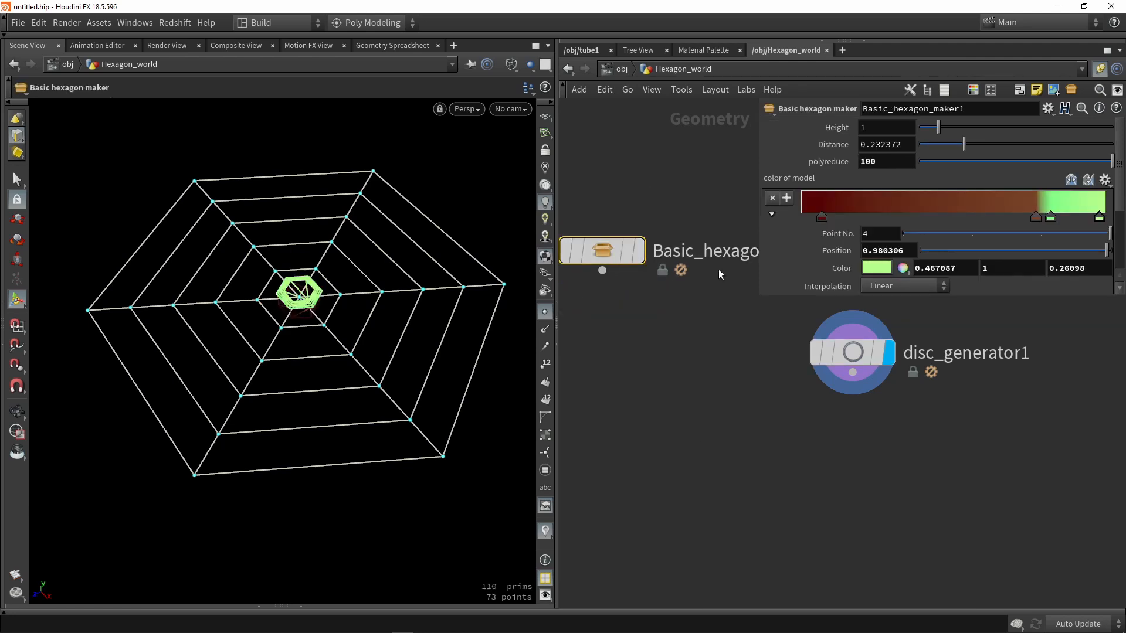
{"action": "left_click", "coordinate": [862, 353]}
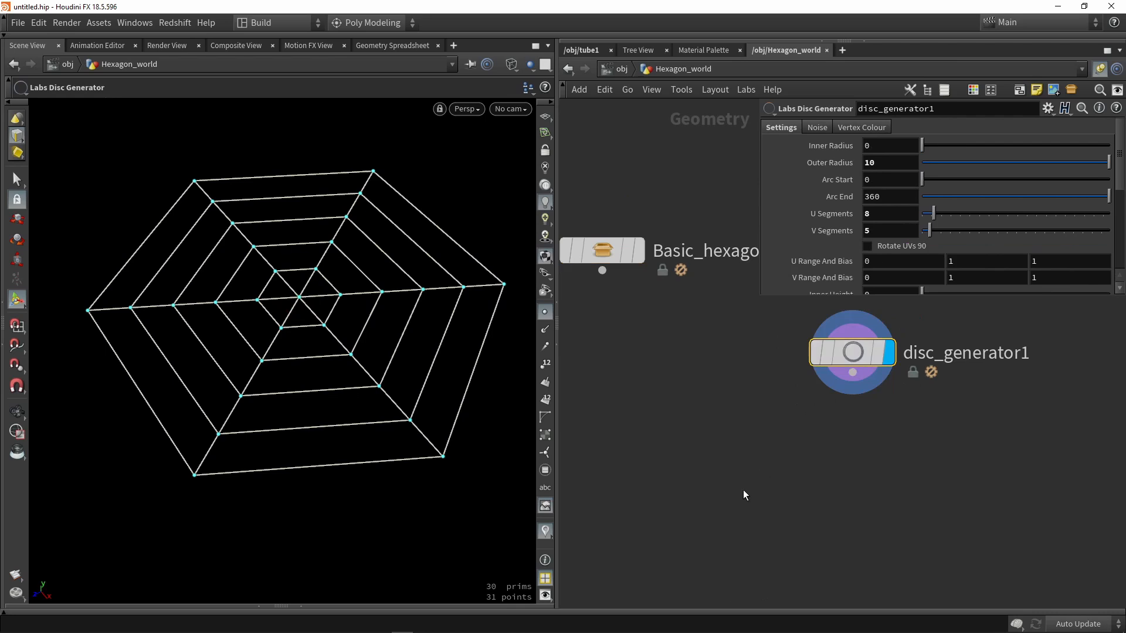
{"action": "key", "text": "Tab"}
{"action": "type", "text": "cop"}
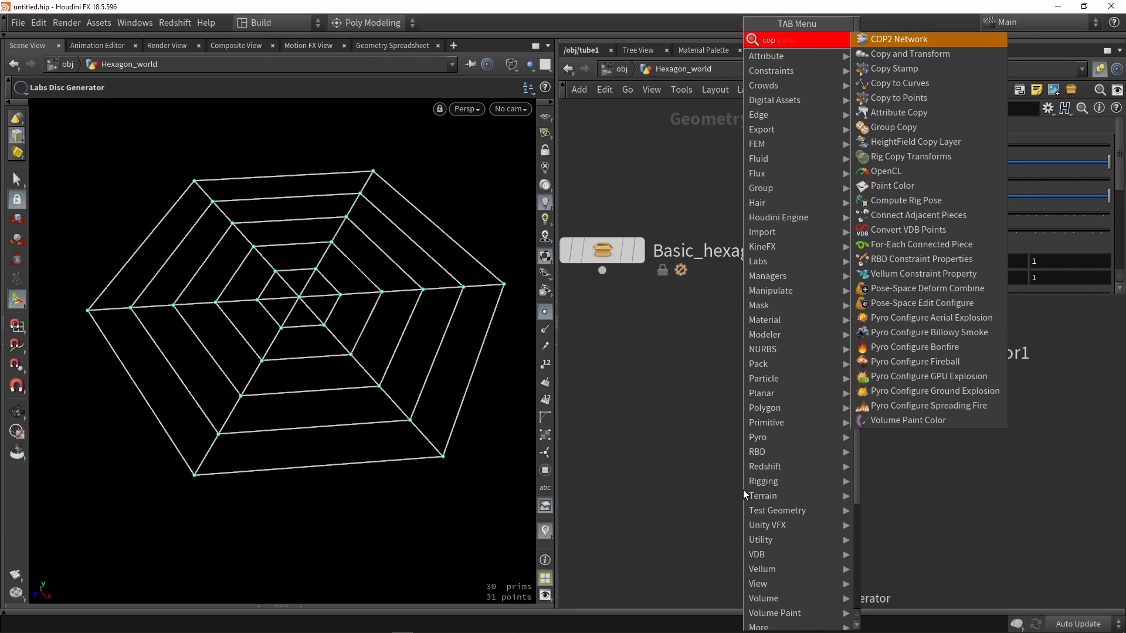
{"action": "key", "text": "BackSpace"}
{"action": "key", "text": "BackSpace"}
{"action": "key", "text": "BackSpace"}
{"action": "key", "text": "Return"}
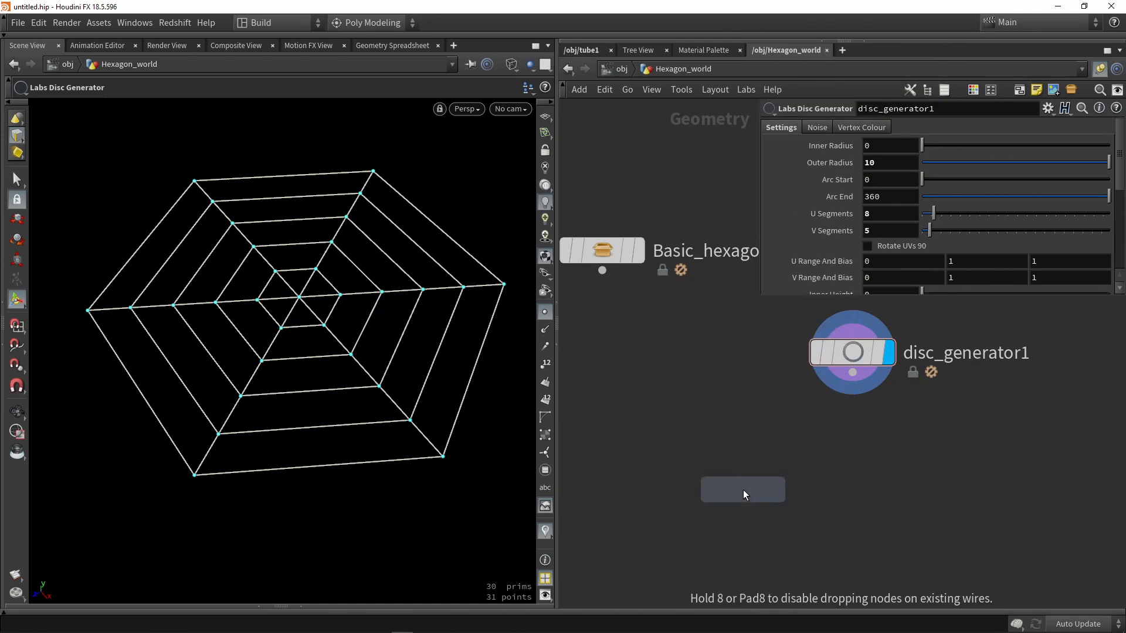
{"action": "left_click", "coordinate": [744, 491]}
{"action": "left_click_drag", "start_coordinate": [743, 490], "coordinate": [728, 510]}
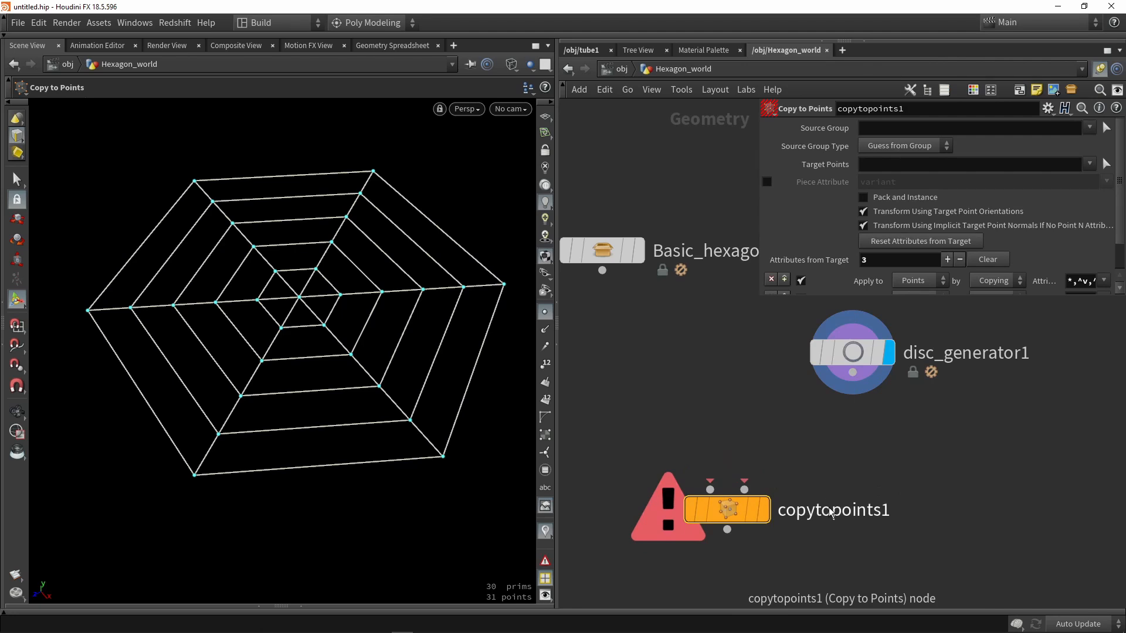
- Wire the hexagon maker as Copy to Points' source and the disc generator as its target points, and display the result
{"action": "left_click_drag", "start_coordinate": [857, 353], "coordinate": [744, 482]}
{"action": "left_click_drag", "start_coordinate": [602, 271], "coordinate": [691, 451]}
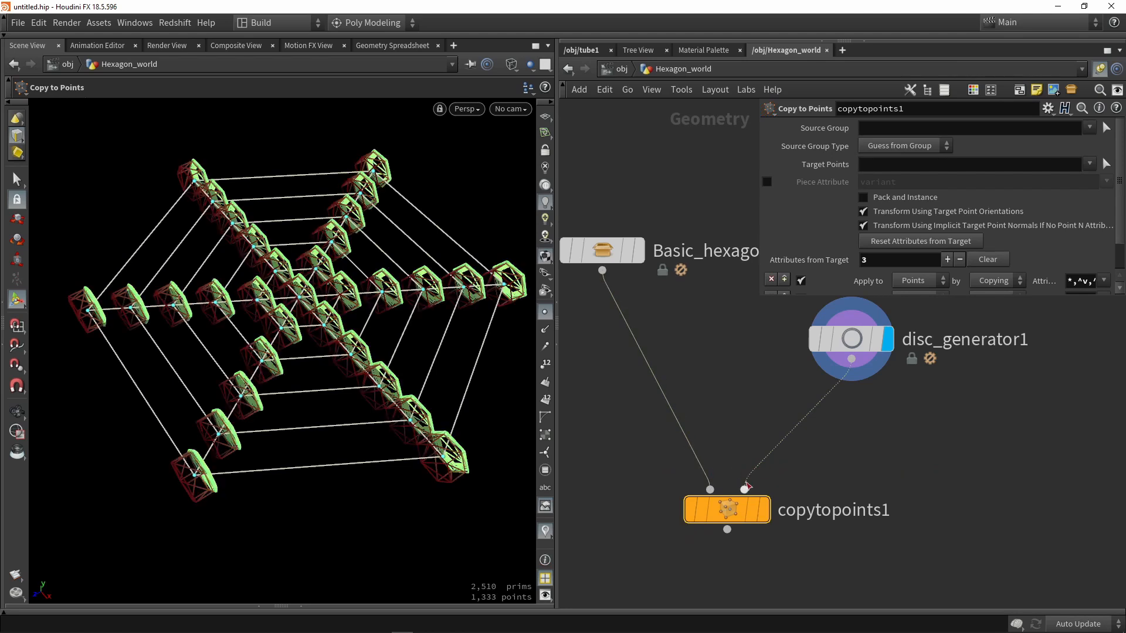
{"action": "left_click", "coordinate": [762, 509]}
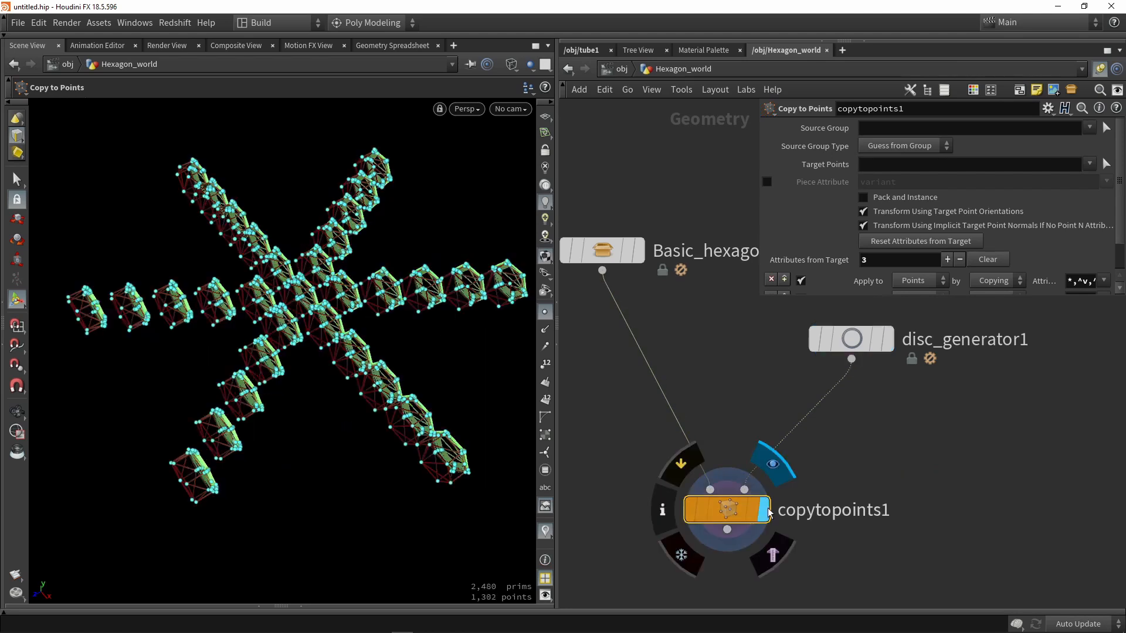
- Hide the points, return to shaded view and turn off Transform Using Target Point Orientations on Copy to Points
{"action": "left_click", "coordinate": [546, 312]}
{"action": "key", "text": "w"}
{"action": "mouse_move", "coordinate": [475, 335]}
{"action": "left_mouse_down", "text": "alt"}
{"action": "mouse_move", "coordinate": [263, 315]}
{"action": "mouse_move", "coordinate": [389, 344]}
{"action": "mouse_move", "coordinate": [336, 305]}
{"action": "left_mouse_up", "text": "alt"}
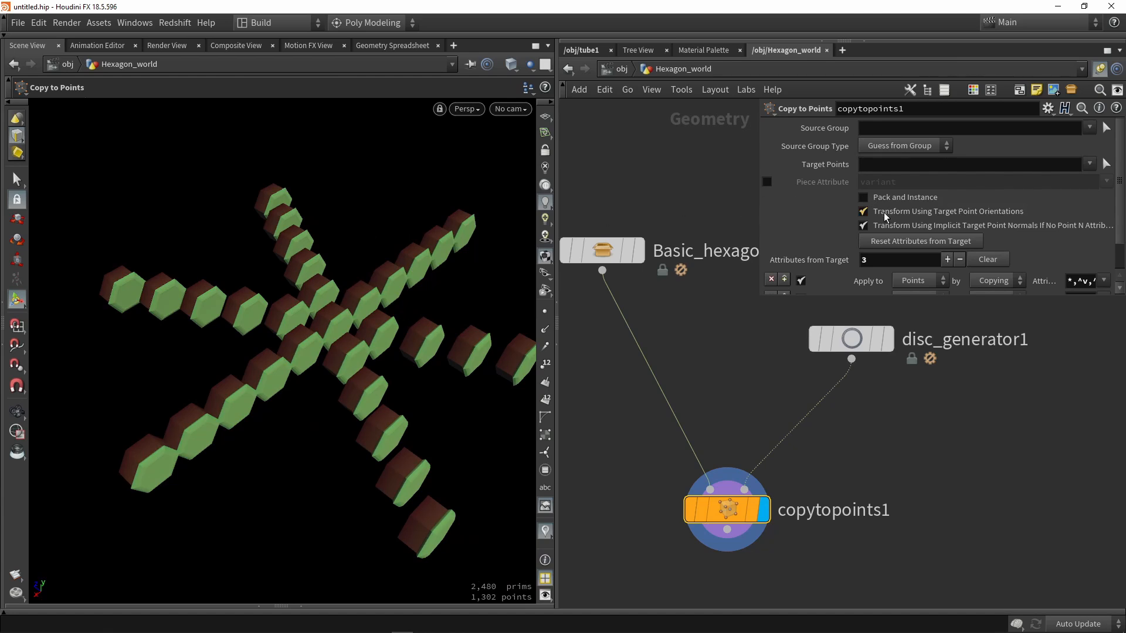
{"action": "left_click", "coordinate": [976, 212]}
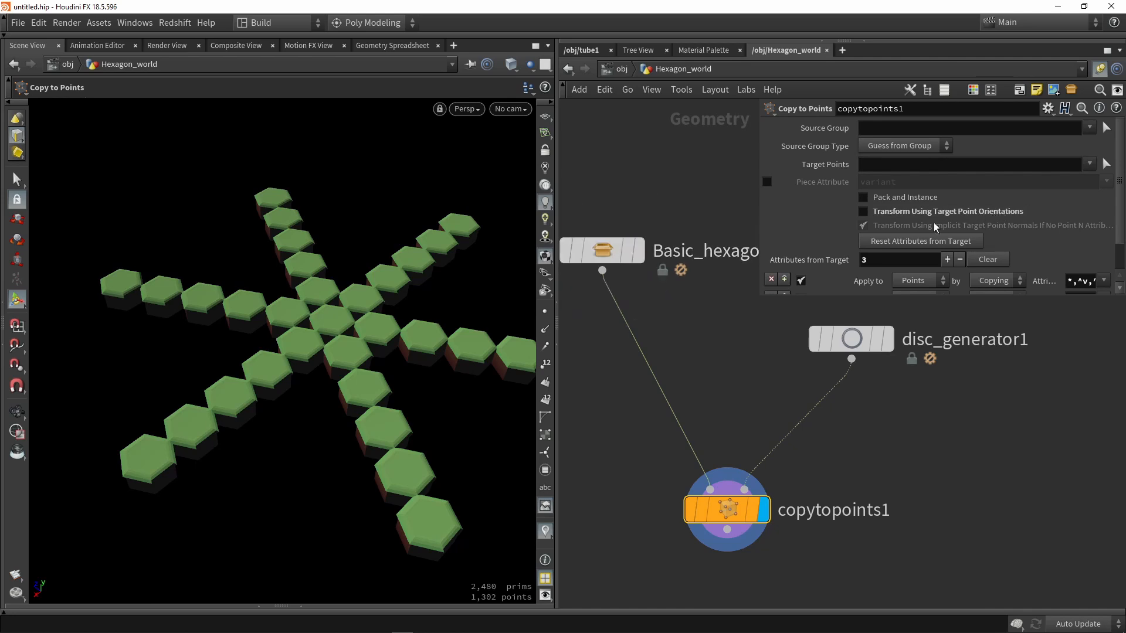
{"action": "left_click_drag", "start_coordinate": [852, 339], "coordinate": [853, 333]}
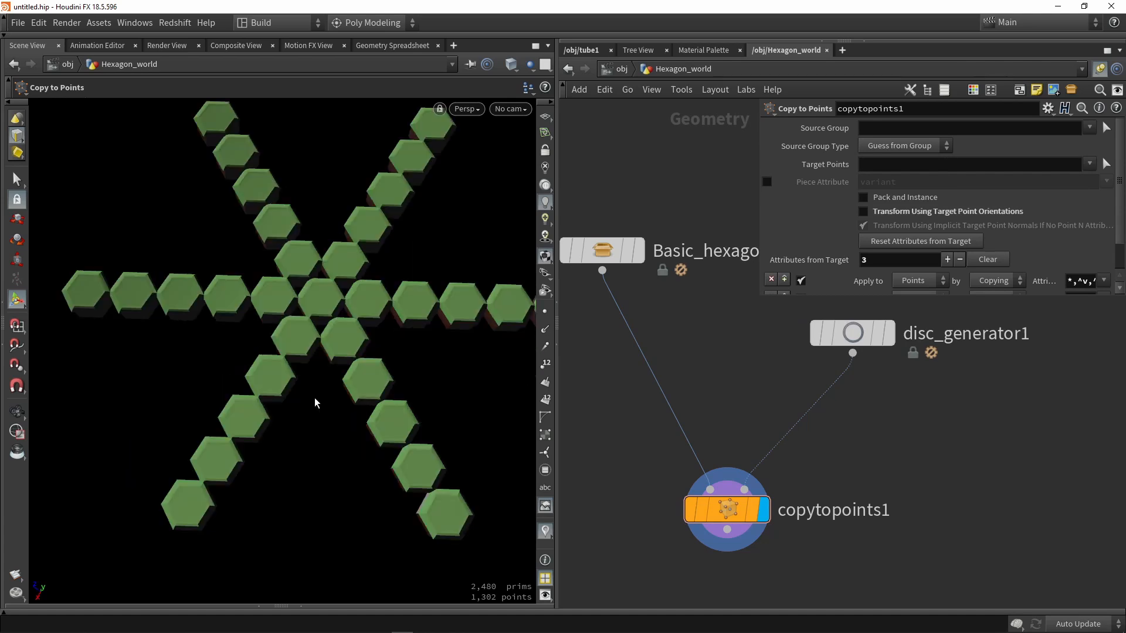
{"action": "left_click_drag", "start_coordinate": [314, 398], "coordinate": [327, 378]}
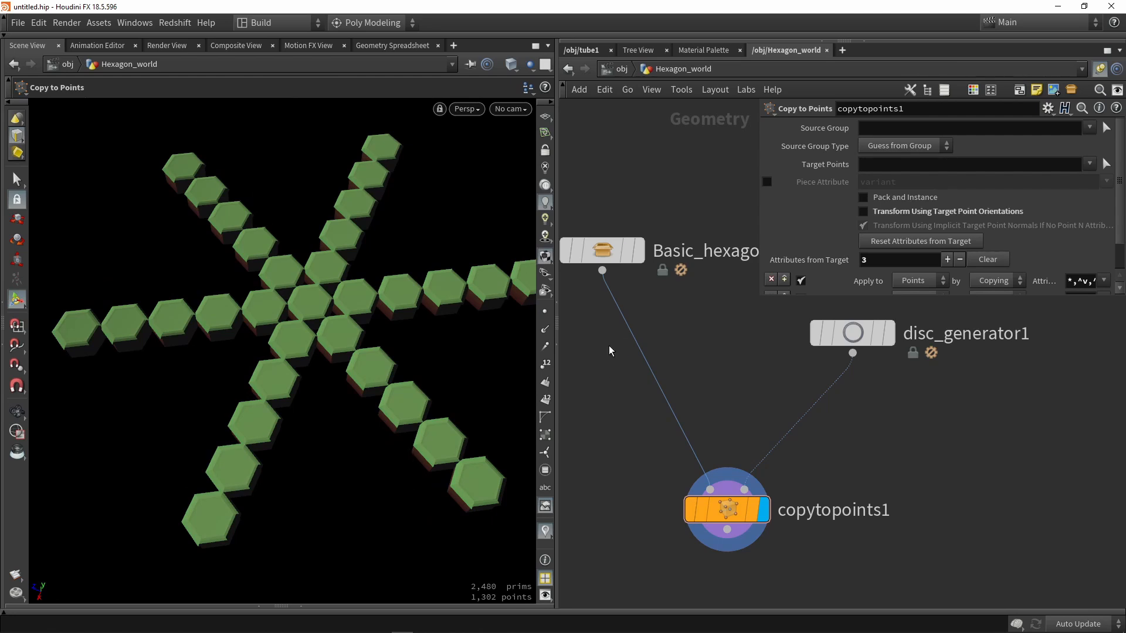
- Insert a Transform node between the hexagon maker and Copy to Points
{"action": "key", "text": "Tab"}
{"action": "type", "text": "tra"}
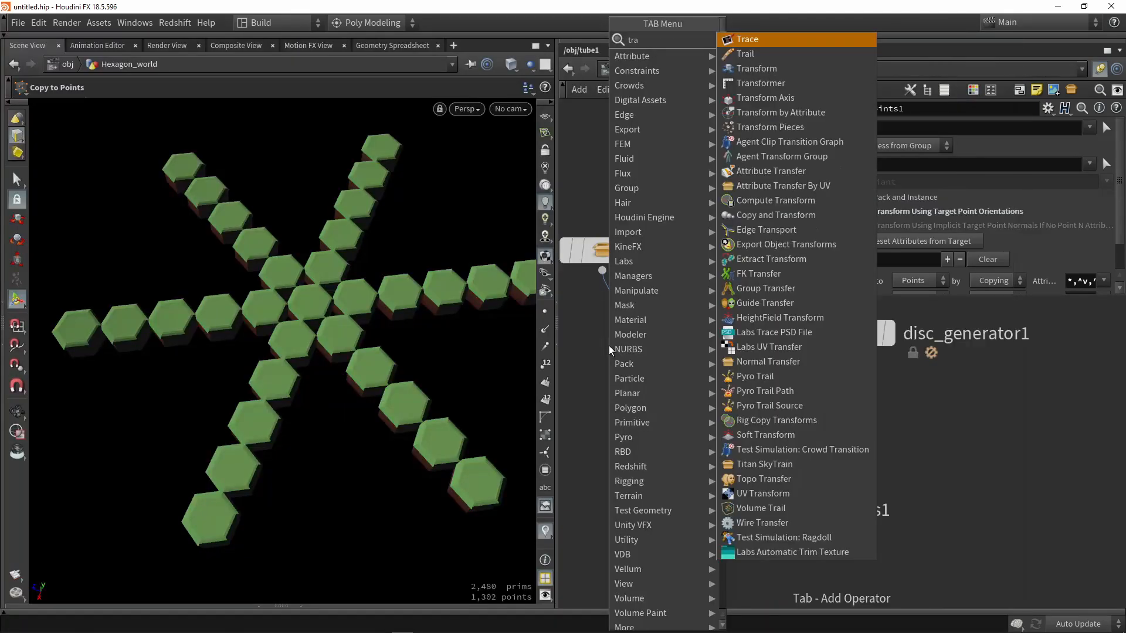
{"action": "key", "text": "Down"}
{"action": "key", "text": "Down"}
{"action": "key", "text": "Return"}
{"action": "left_click", "coordinate": [610, 350]}
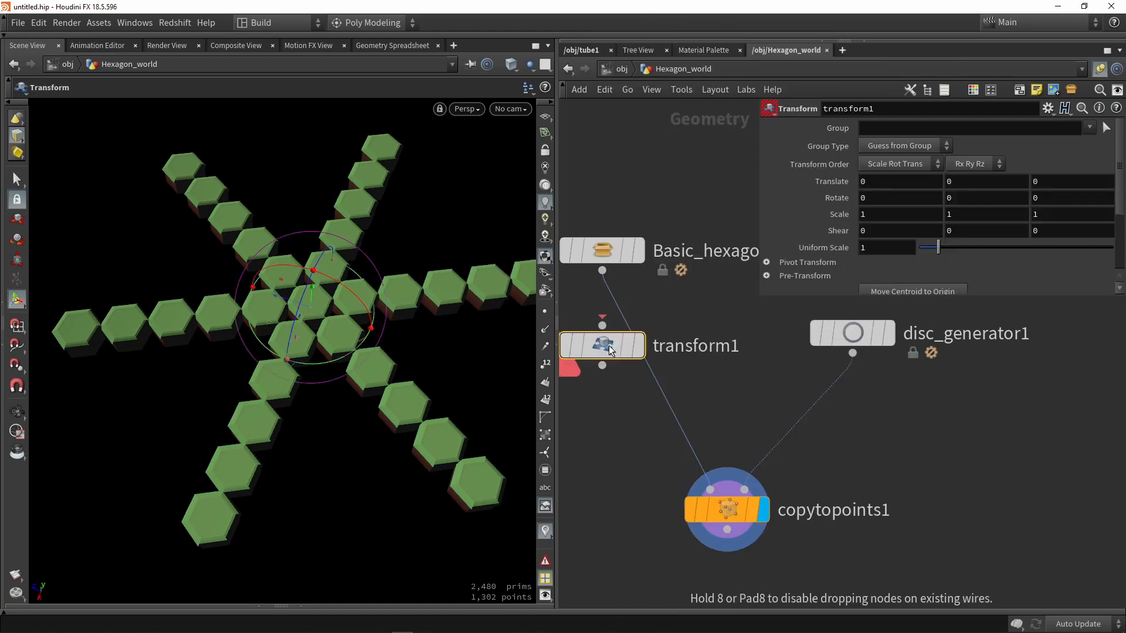
{"action": "mouse_move", "coordinate": [610, 346]}
{"action": "left_mouse_down"}
{"action": "mouse_move", "coordinate": [626, 346]}
{"action": "mouse_move", "coordinate": [609, 341]}
{"action": "left_mouse_up"}
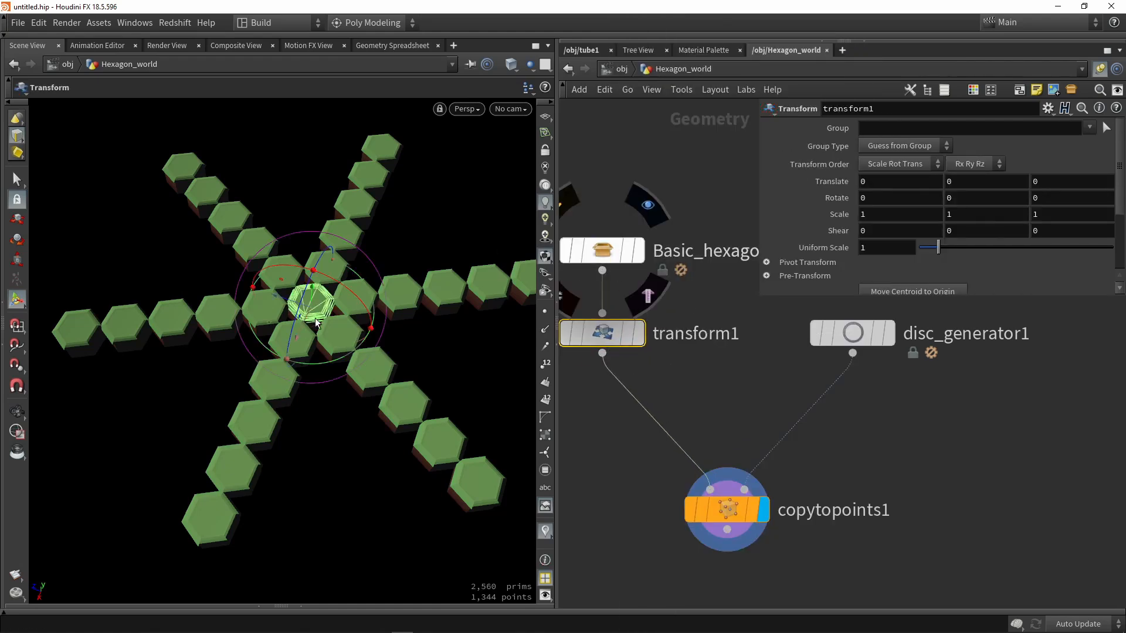
- Rotate the source hexagon by -90 in Y and check how neighbouring tiles' edges line up
{"action": "right_click_drag", "start_coordinate": [316, 322], "coordinate": [329, 335], "text": "alt"}
{"action": "left_click_drag", "start_coordinate": [329, 335], "coordinate": [262, 346], "text": "alt"}
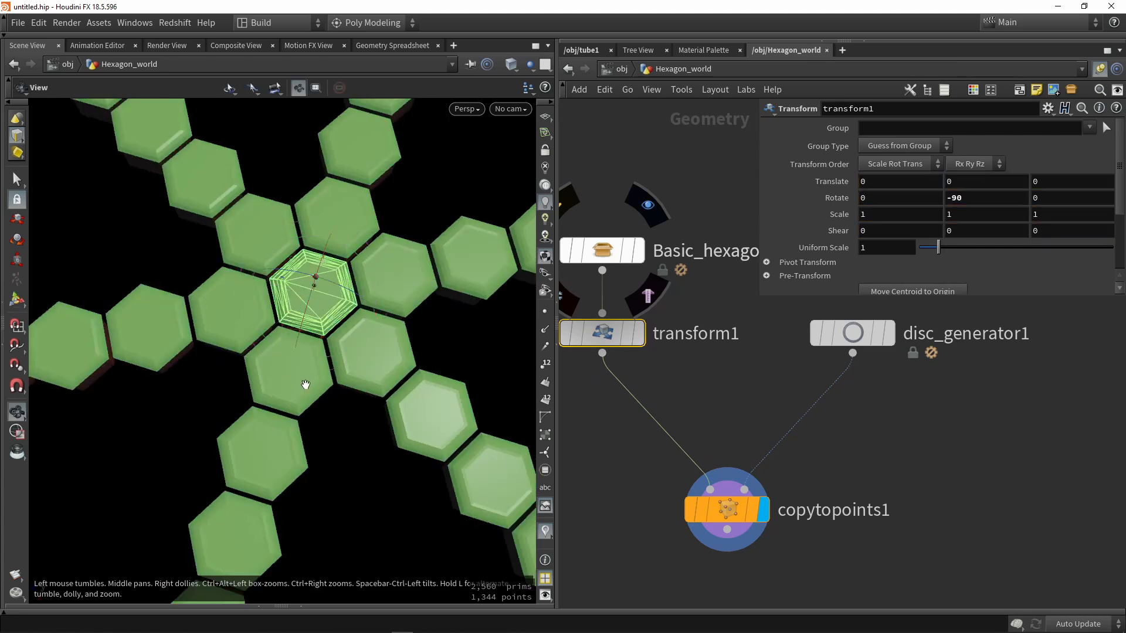
{"action": "left_click_drag", "start_coordinate": [306, 385], "coordinate": [231, 371], "text": "alt"}
{"action": "scroll", "coordinate": [387, 316], "scroll_direction": "up", "scroll_amount": 5}
{"action": "middle_click_drag", "start_coordinate": [412, 317], "coordinate": [376, 313], "text": "alt"}
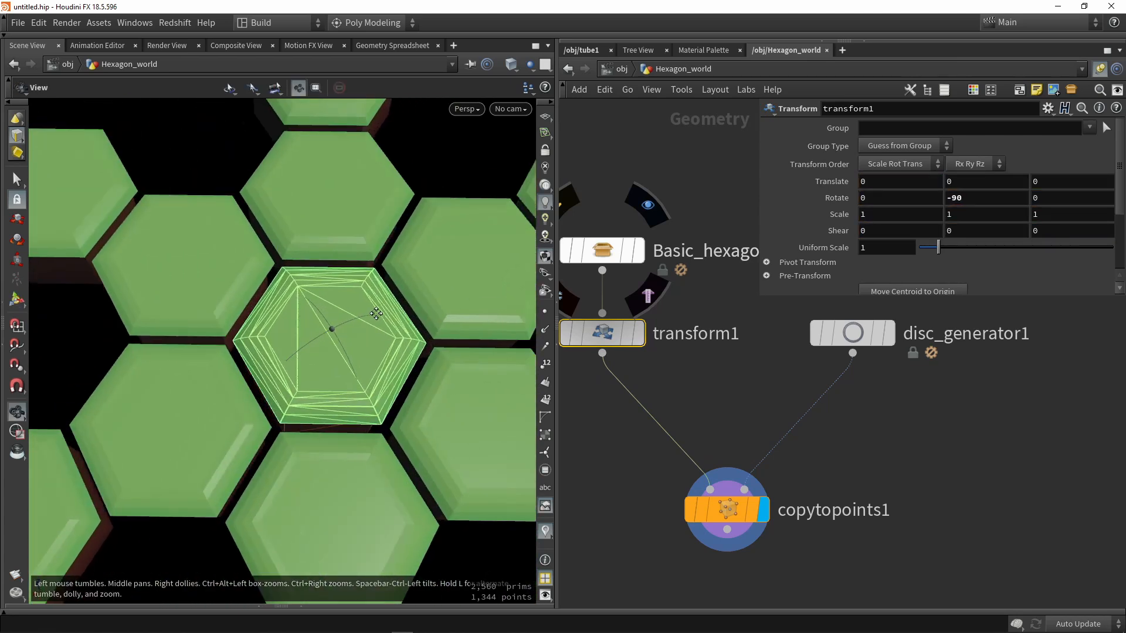
{"action": "scroll", "coordinate": [376, 314], "scroll_direction": "down", "scroll_amount": 6}
{"action": "left_click_drag", "start_coordinate": [352, 363], "coordinate": [397, 371], "text": "alt"}
{"action": "scroll", "coordinate": [319, 374], "scroll_direction": "up", "scroll_amount": 3}
{"action": "left_click_drag", "start_coordinate": [319, 374], "coordinate": [378, 343], "text": "alt"}
{"action": "scroll", "coordinate": [320, 335], "scroll_direction": "down", "scroll_amount": 2}
{"action": "scroll", "coordinate": [319, 336], "scroll_direction": "down", "scroll_amount": 2}
{"action": "left_click", "coordinate": [615, 432]}
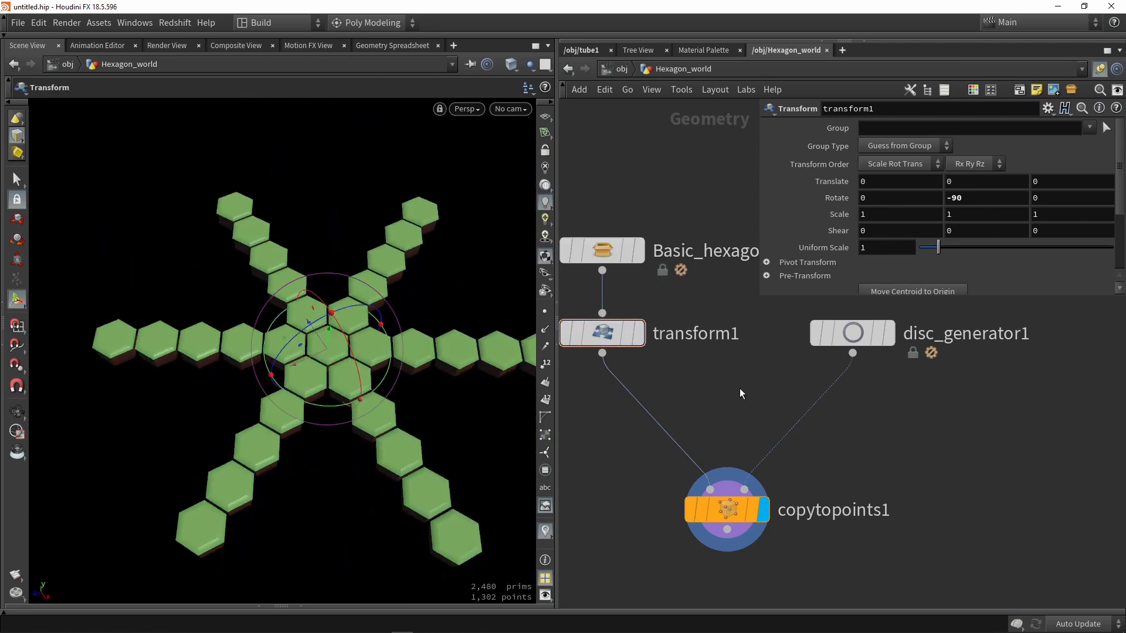
- Template the disc generator over the copied tiles and examine the gaps between the tile rows
{"action": "left_click", "coordinate": [878, 338]}
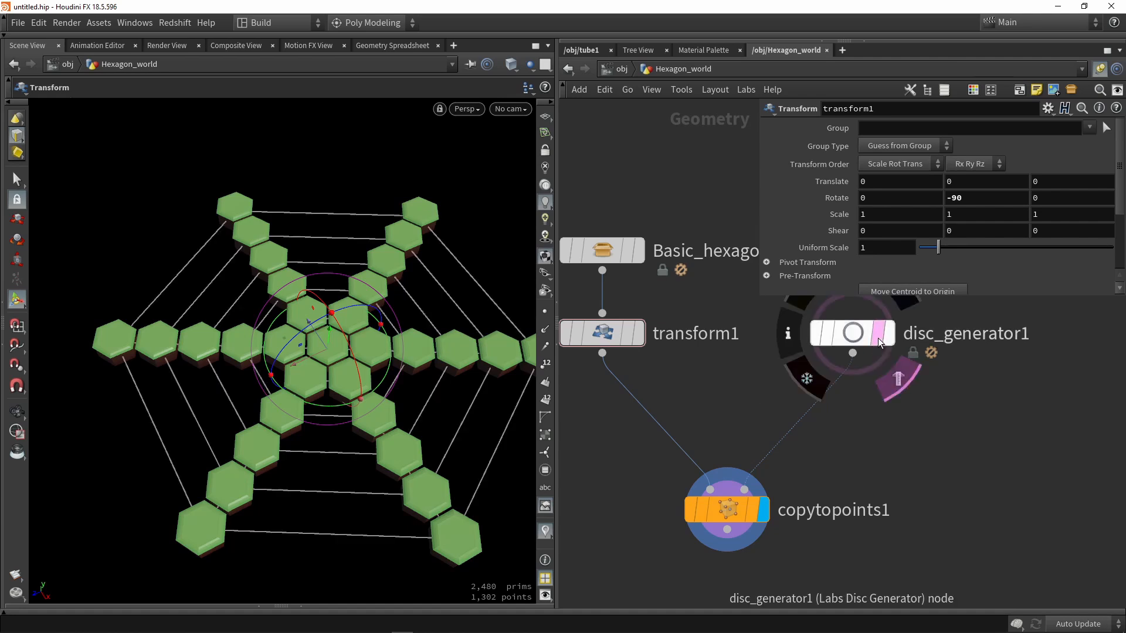
{"action": "left_click_drag", "start_coordinate": [440, 305], "coordinate": [417, 325], "text": "alt"}
{"action": "middle_click_drag", "start_coordinate": [417, 326], "coordinate": [316, 304], "text": "alt"}
{"action": "scroll", "coordinate": [317, 305], "scroll_direction": "down", "scroll_amount": 2}
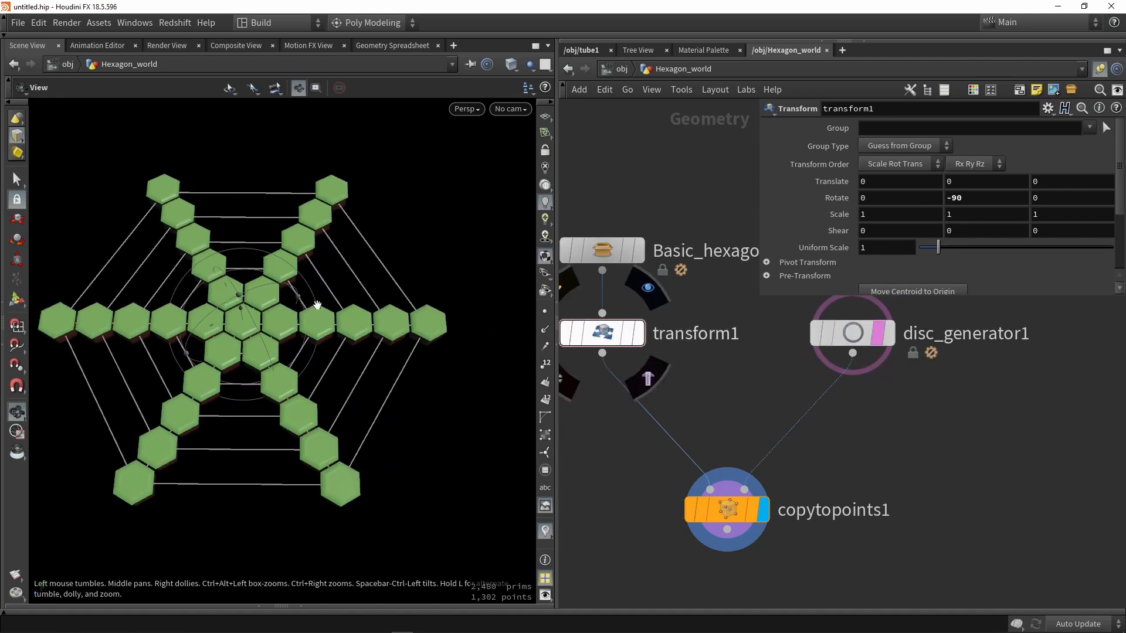
{"action": "left_click_drag", "start_coordinate": [853, 343], "coordinate": [858, 344]}
{"action": "left_click_drag", "start_coordinate": [390, 364], "coordinate": [329, 380], "text": "alt"}
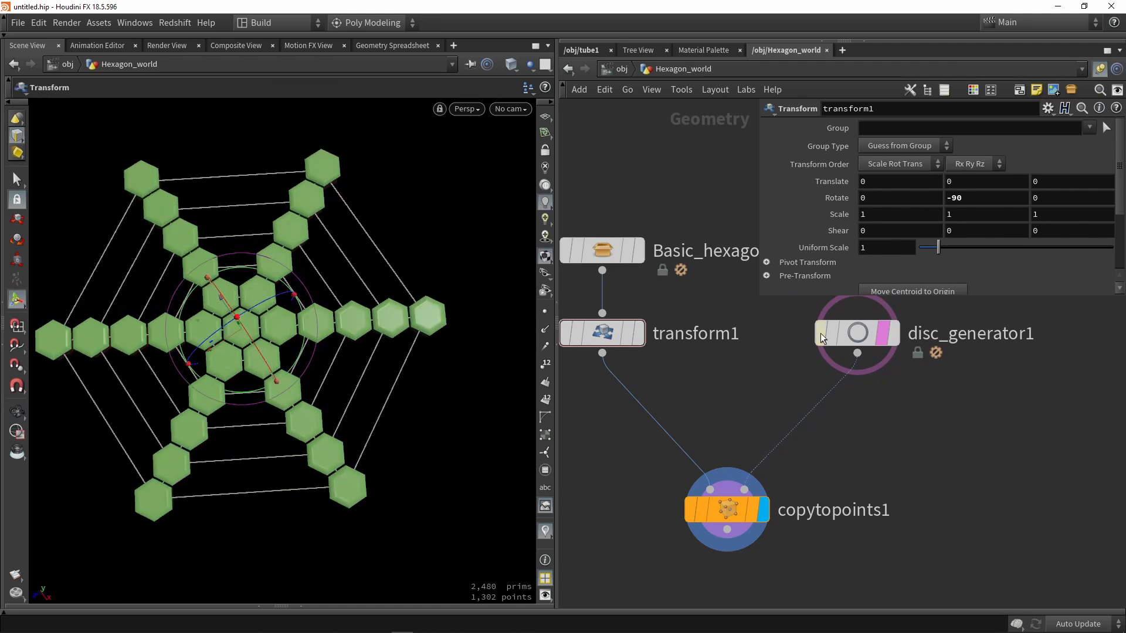
- Display only the disc generator with its points and compare its wireframe and shaded views
{"action": "left_click", "coordinate": [897, 339]}
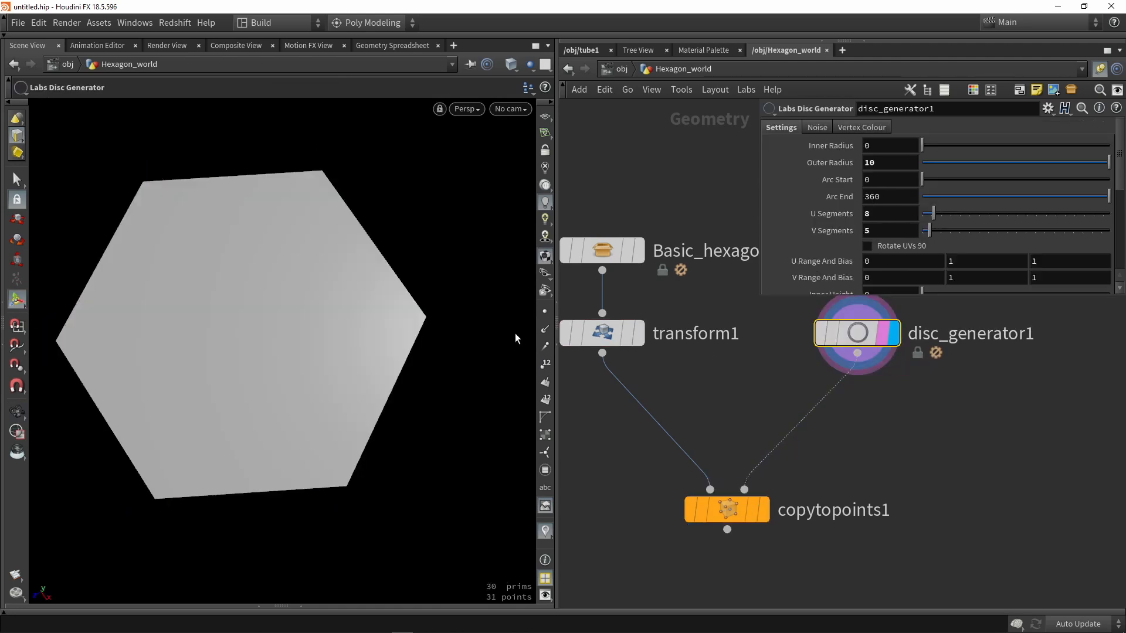
{"action": "key", "text": "w"}
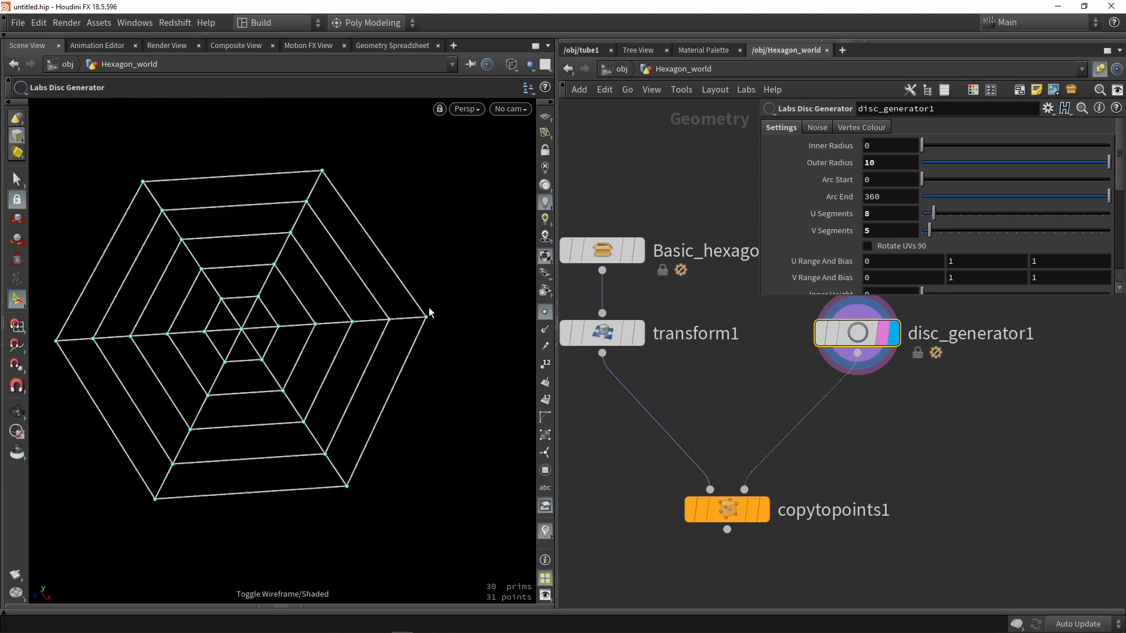
{"action": "key", "text": "w"}
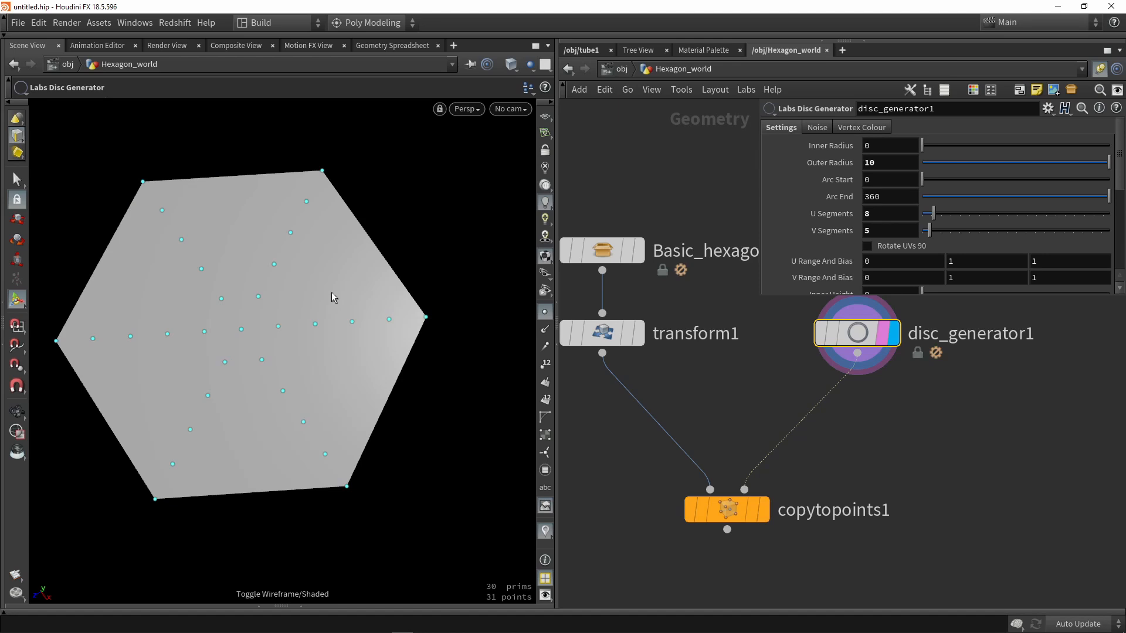
{"action": "key", "text": "w"}
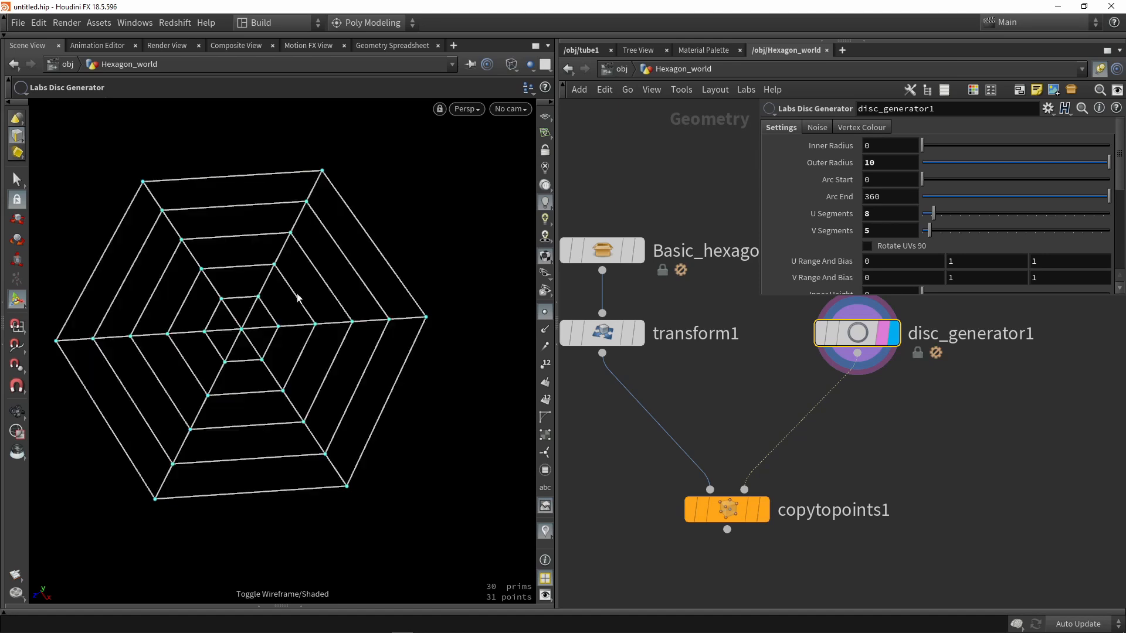
{"action": "key", "text": "w"}
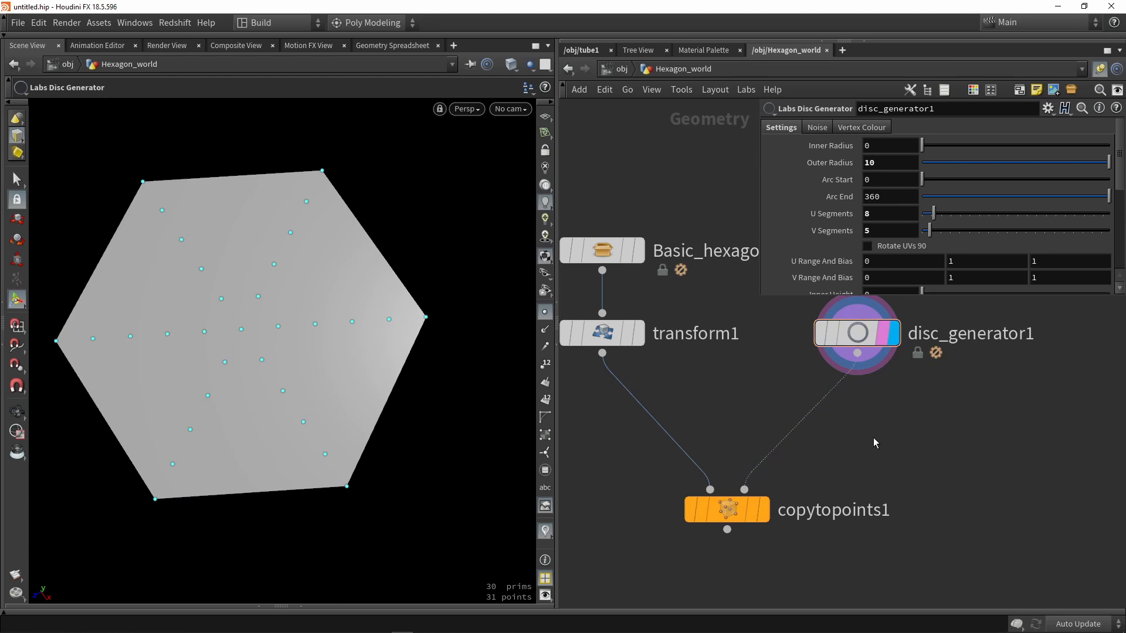
- Insert a Resample node between the disc generator and Copy to Points and display its result
{"action": "key", "text": "Tab"}
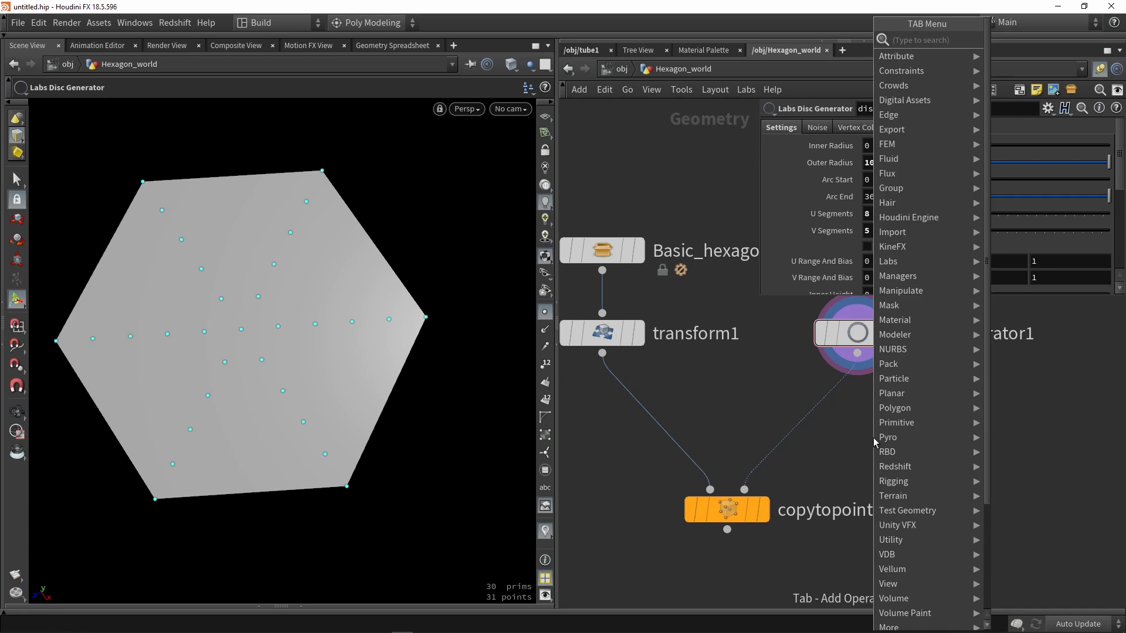
{"action": "type", "text": "res"}
{"action": "key", "text": "Return"}
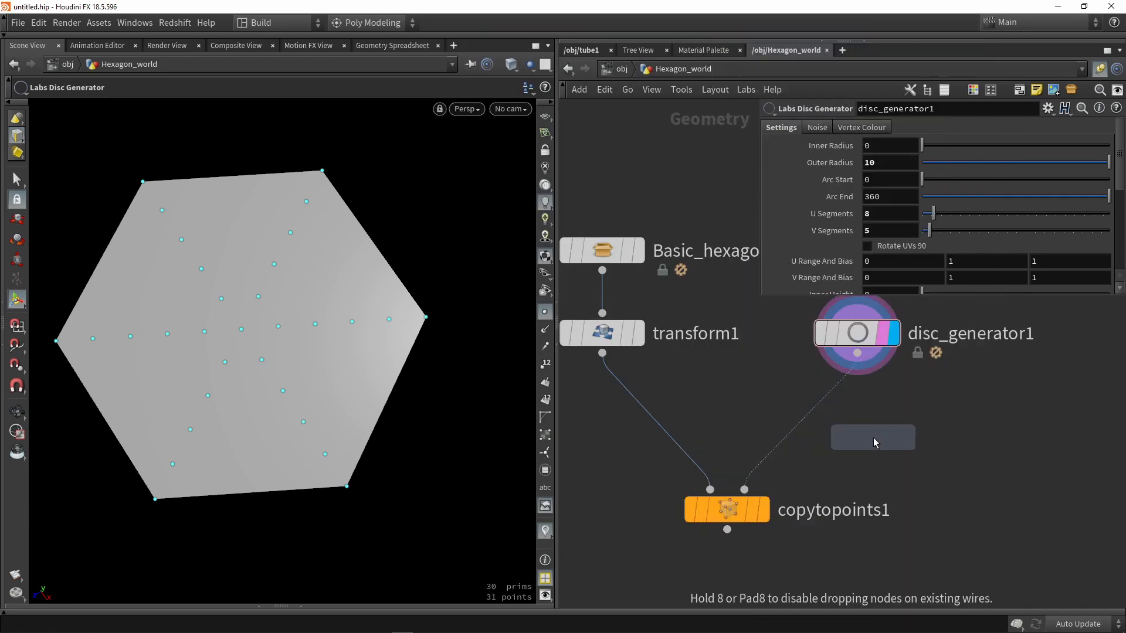
{"action": "left_click", "coordinate": [873, 437]}
{"action": "left_click_drag", "start_coordinate": [863, 438], "coordinate": [827, 420]}
{"action": "left_click", "coordinate": [863, 420]}
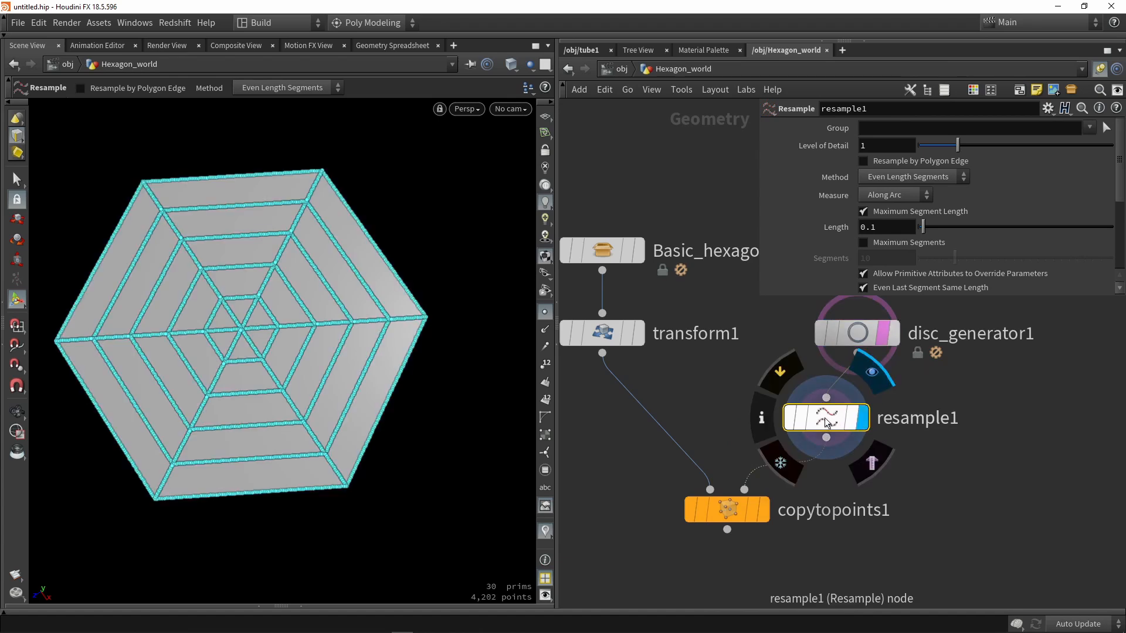
- Inspect the spacing of the resampled points along the disc edges and set the maximum segment length to 2
{"action": "scroll", "coordinate": [303, 297], "scroll_direction": "up", "scroll_amount": 5}
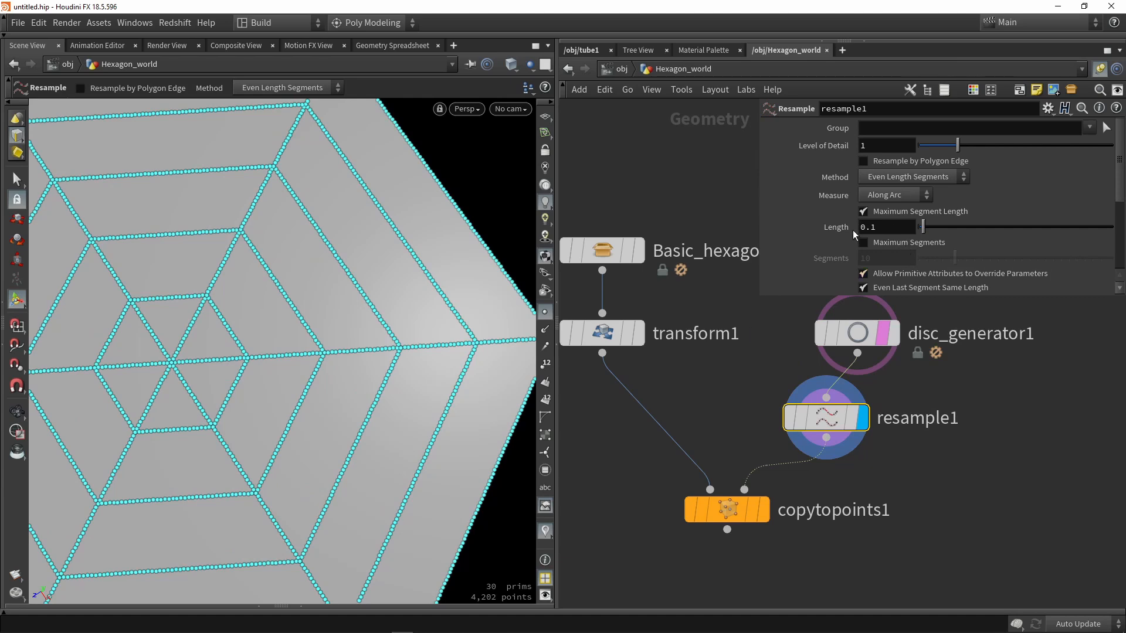
{"action": "left_click", "coordinate": [888, 226]}
{"action": "left_click_drag", "start_coordinate": [359, 325], "coordinate": [345, 292], "text": "alt"}
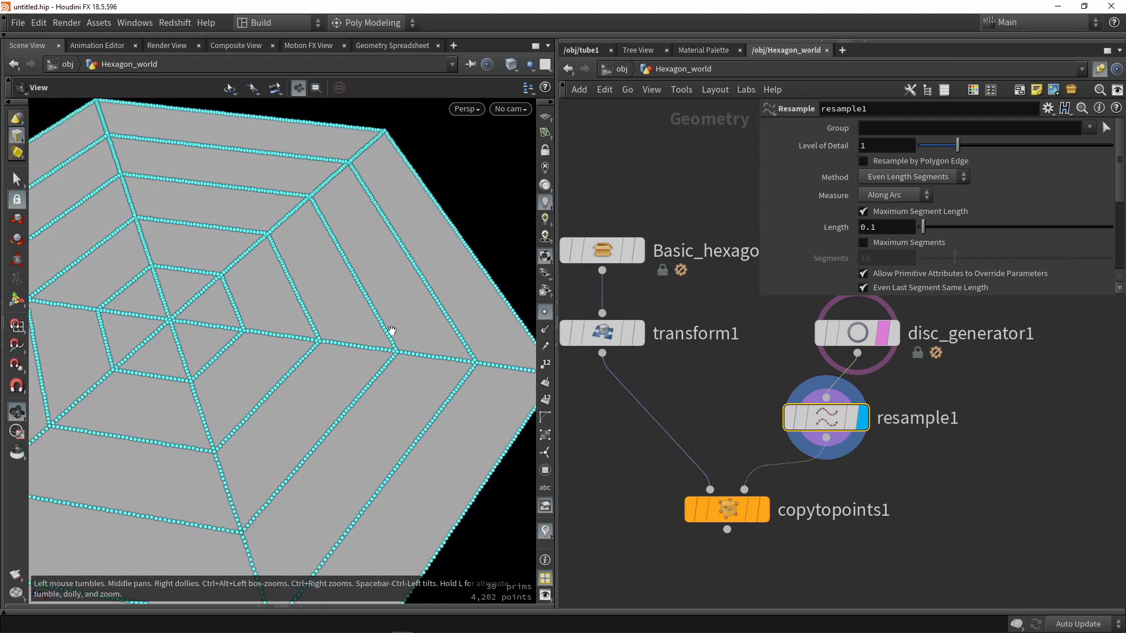
{"action": "scroll", "coordinate": [392, 332], "scroll_direction": "up", "scroll_amount": 5}
{"action": "key", "text": "Return"}
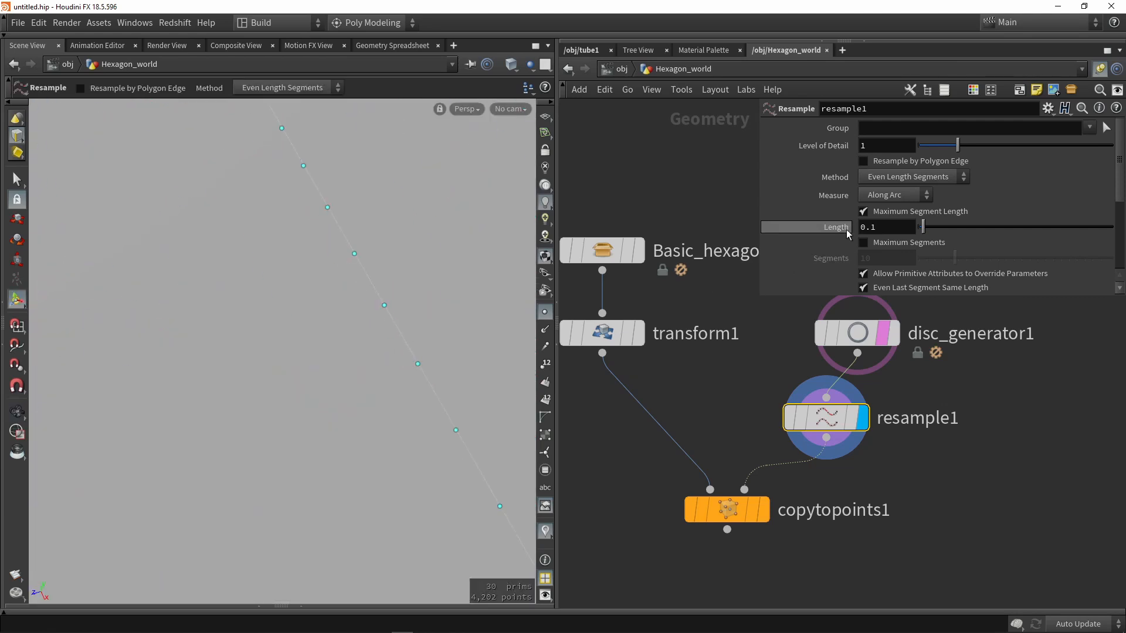
{"action": "key", "text": "Escape"}
{"action": "scroll", "coordinate": [264, 327], "scroll_direction": "down", "scroll_amount": 3}
{"action": "scroll", "coordinate": [265, 326], "scroll_direction": "down", "scroll_amount": 3}
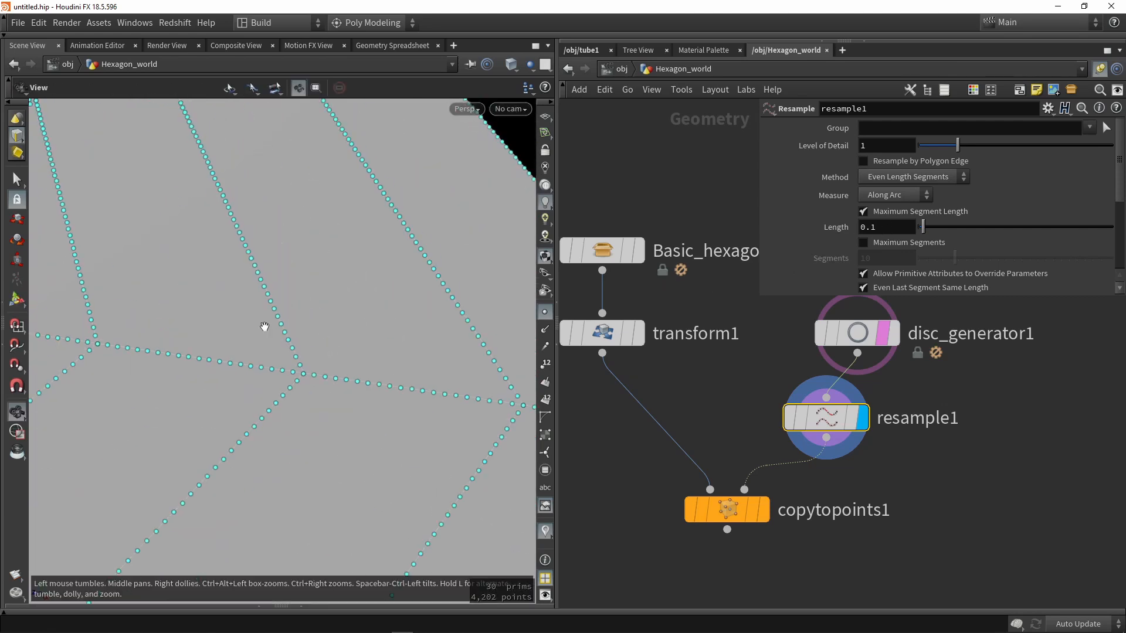
{"action": "key", "text": "Return"}
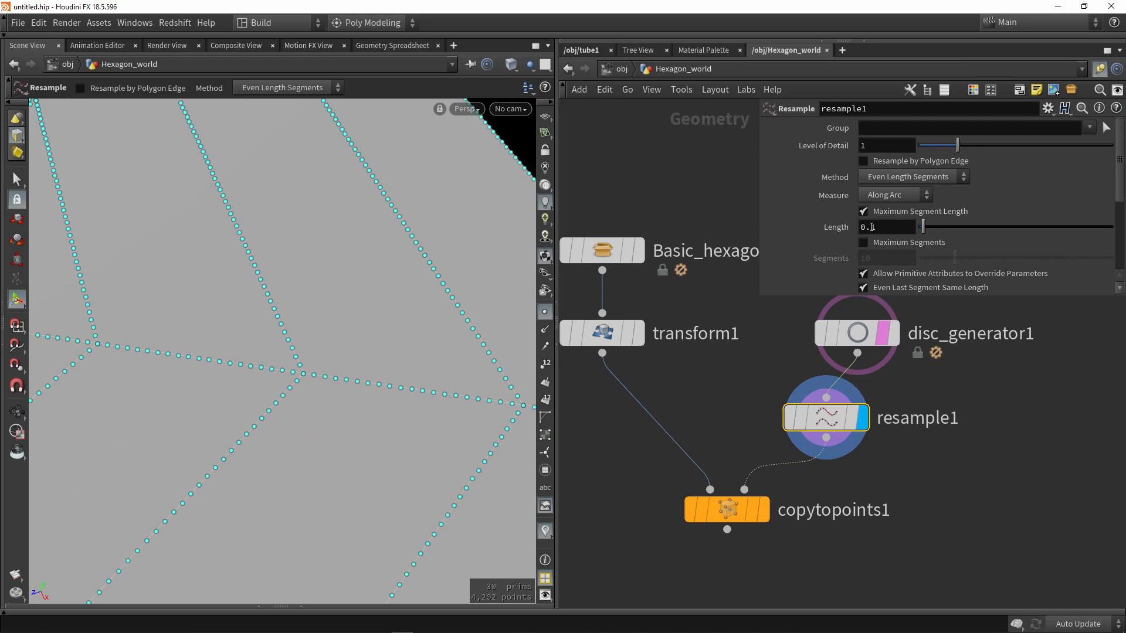
{"action": "key", "text": "Return"}
{"action": "type", "text": "2"}
{"action": "key", "text": "Return"}
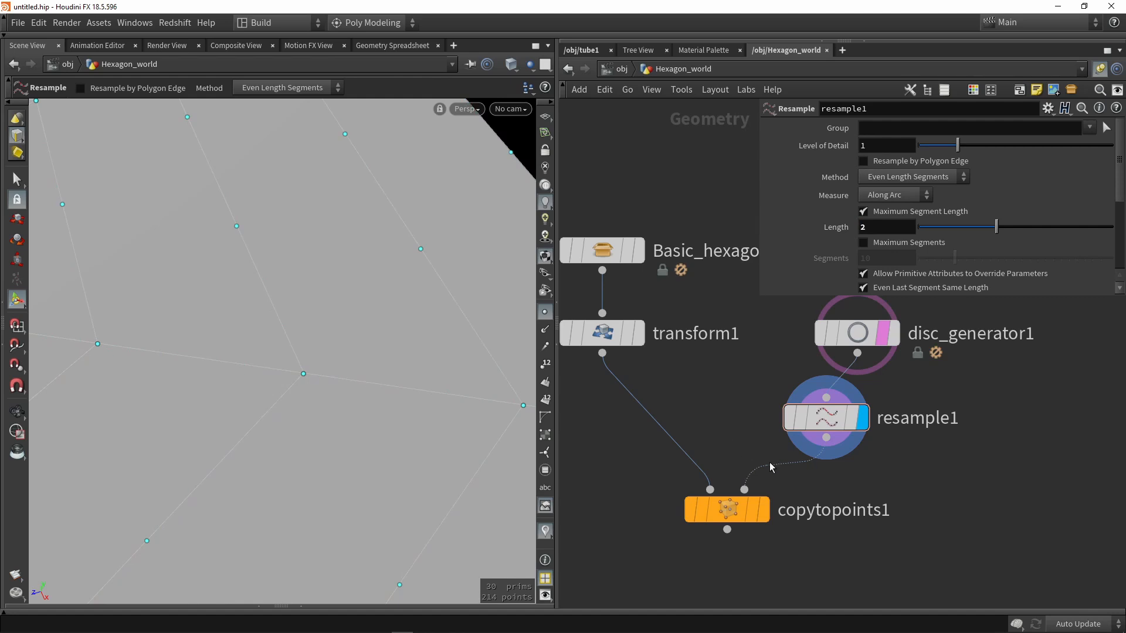
- Display the Copy to Points result, hide the point markers and examine how the tiles cover the disc
{"action": "left_click", "coordinate": [764, 509]}
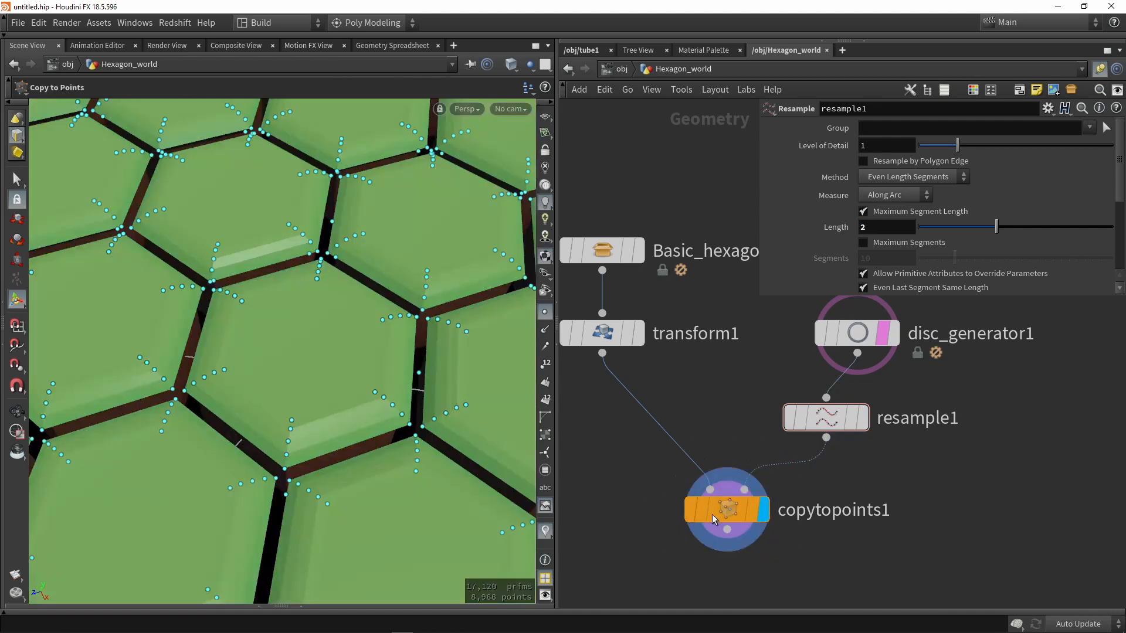
{"action": "left_click", "coordinate": [721, 516]}
{"action": "scroll", "coordinate": [371, 389], "scroll_direction": "down", "scroll_amount": 5}
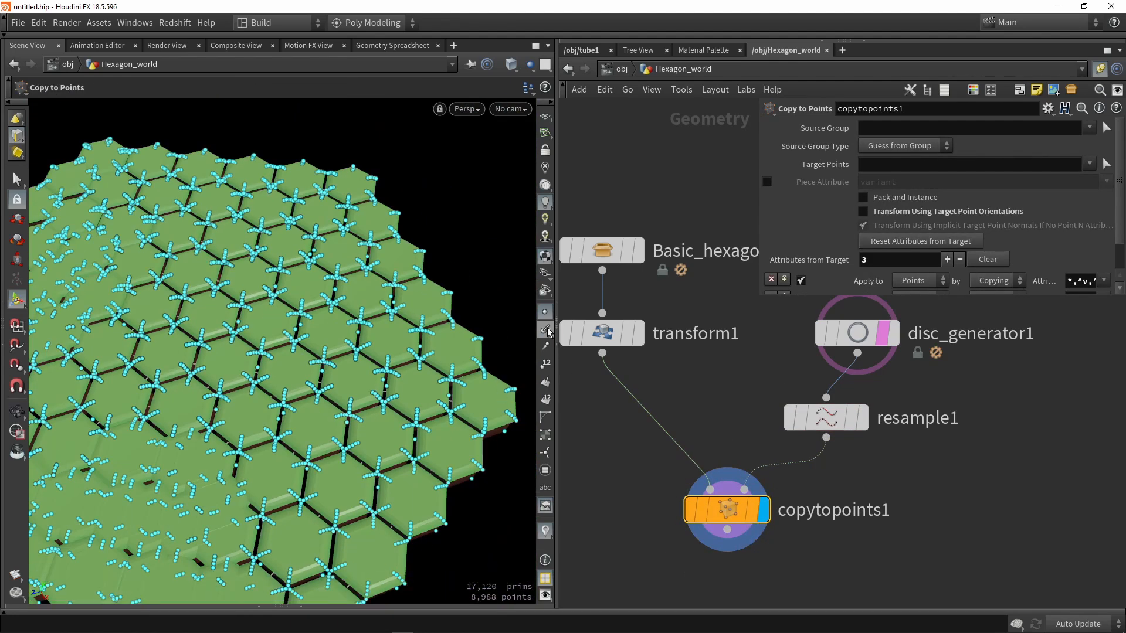
{"action": "left_click_drag", "start_coordinate": [520, 321], "coordinate": [350, 341], "text": "alt"}
{"action": "key", "text": "Return"}
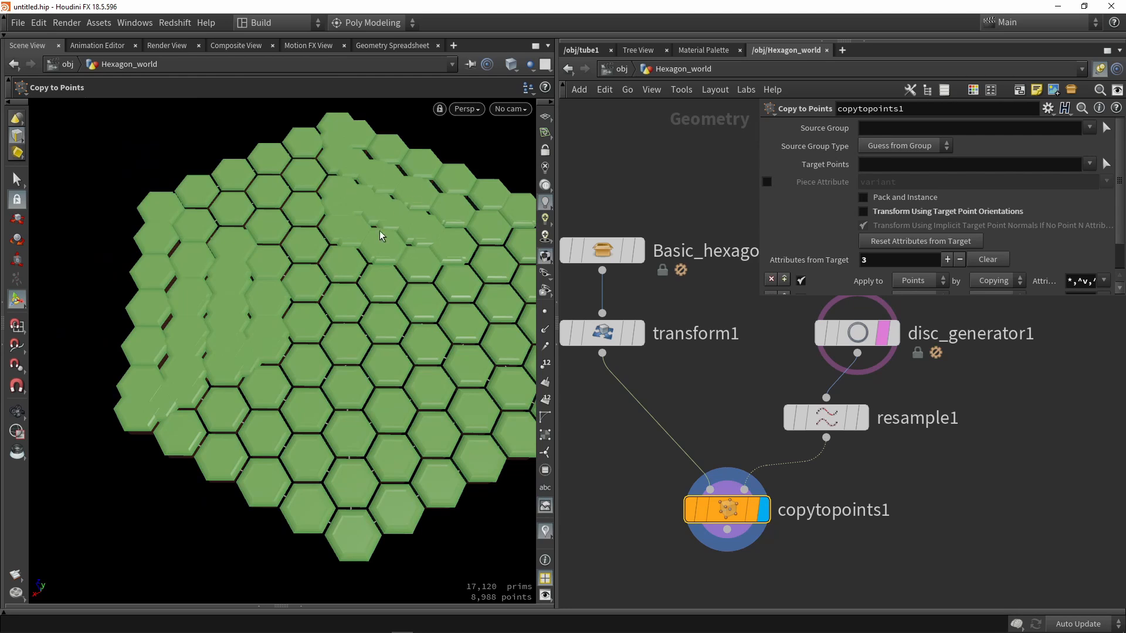
- Align the Resample node beneath the disc generator, set its Measure to Along Chord and check the tile layout
{"action": "left_click_drag", "start_coordinate": [821, 425], "coordinate": [852, 422]}
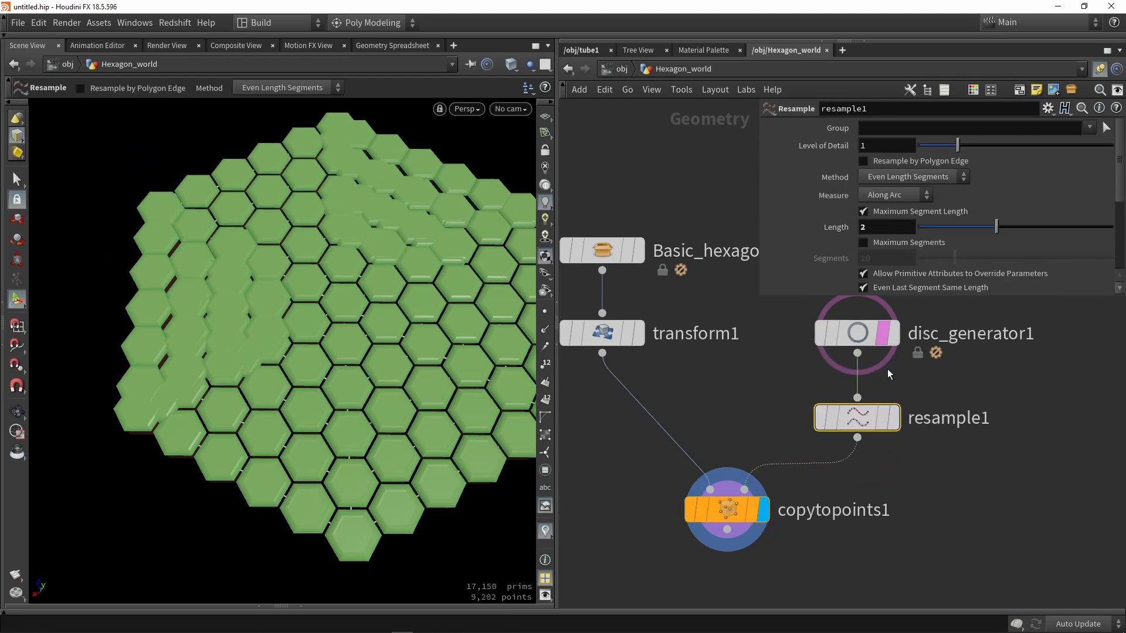
{"action": "left_click", "coordinate": [882, 196]}
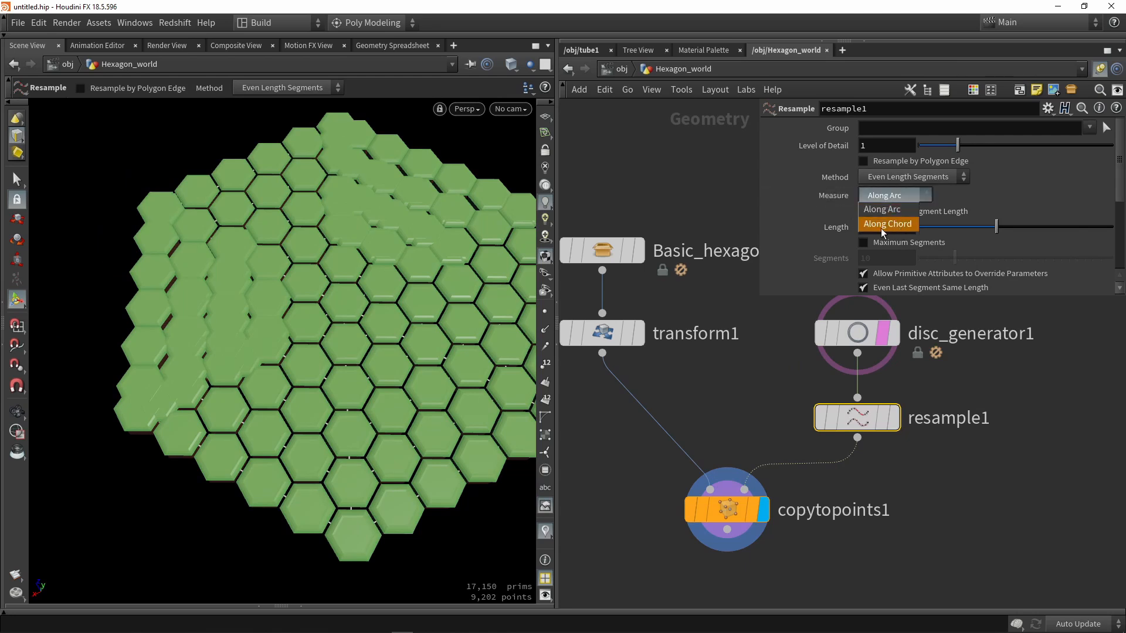
{"action": "left_click", "coordinate": [899, 227]}
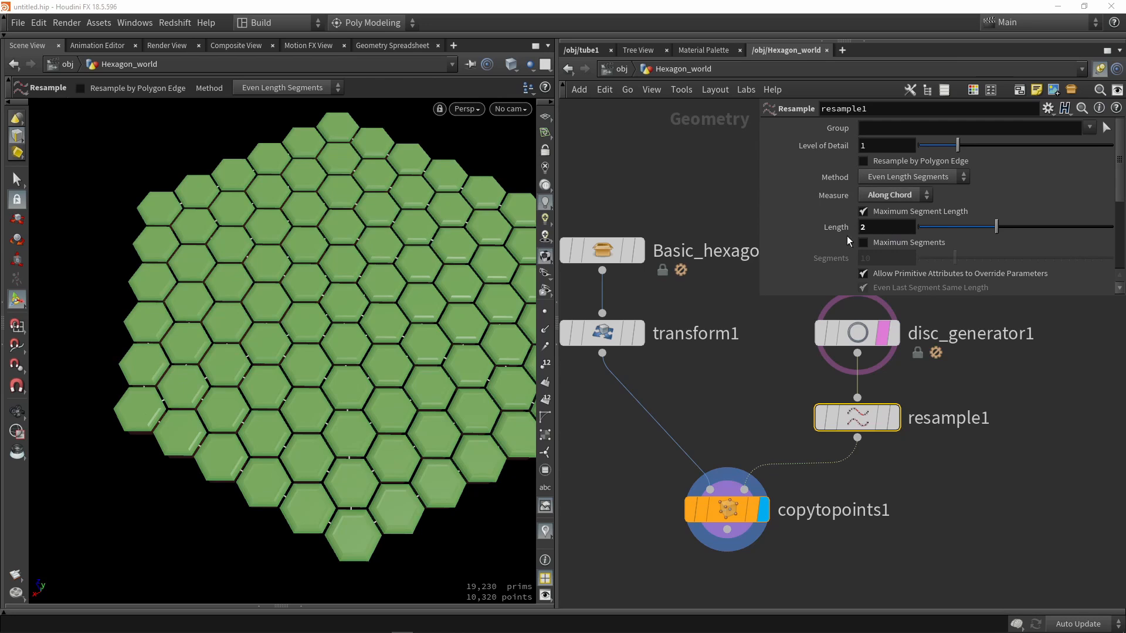
{"action": "key", "text": "Escape"}
{"action": "left_click_drag", "start_coordinate": [366, 358], "coordinate": [310, 345]}
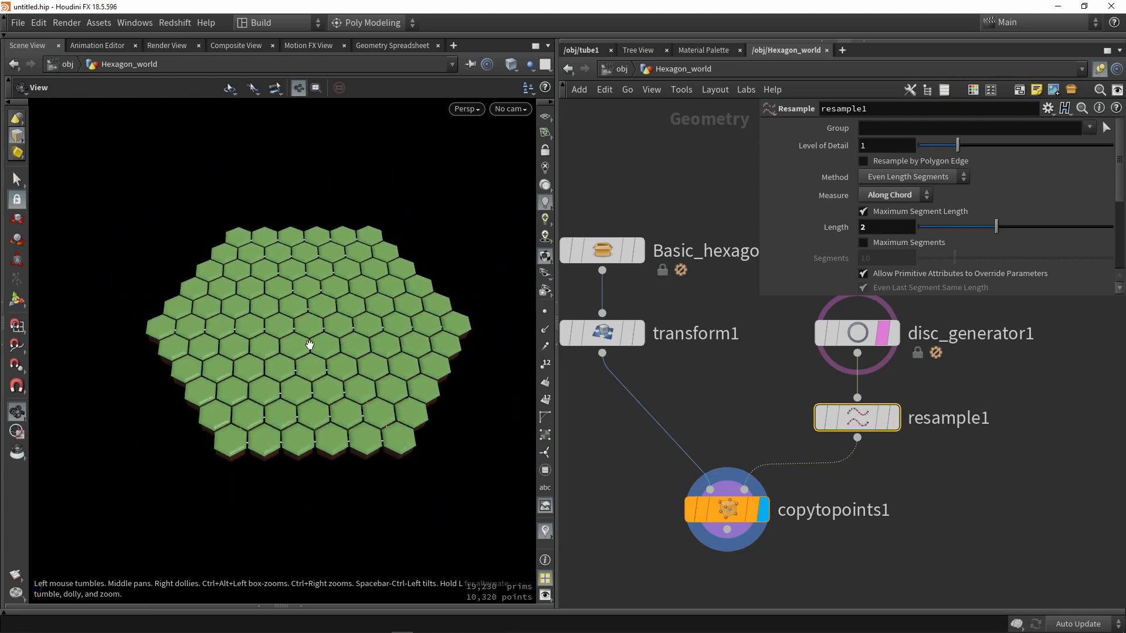
{"action": "key", "text": "Return"}
{"action": "scroll", "coordinate": [761, 432], "scroll_direction": "down", "scroll_amount": 3}
{"action": "left_click_drag", "start_coordinate": [719, 417], "coordinate": [715, 448]}
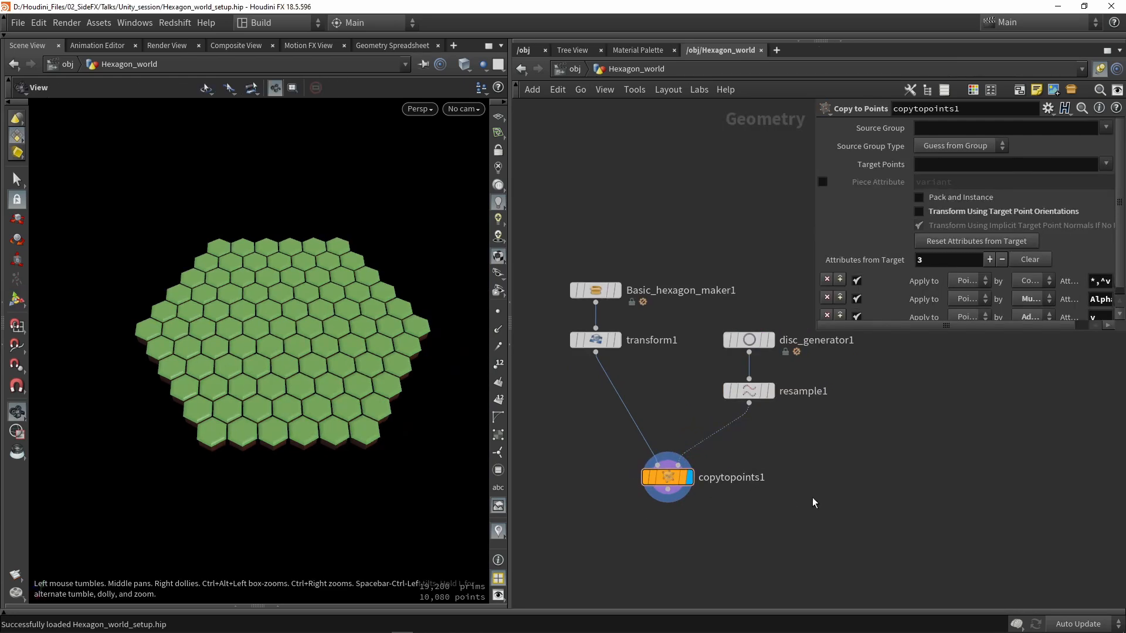
- Create a new digital asset from all five nodes of the Hexagon_world network
{"action": "left_click_drag", "start_coordinate": [903, 538], "coordinate": [562, 233]}
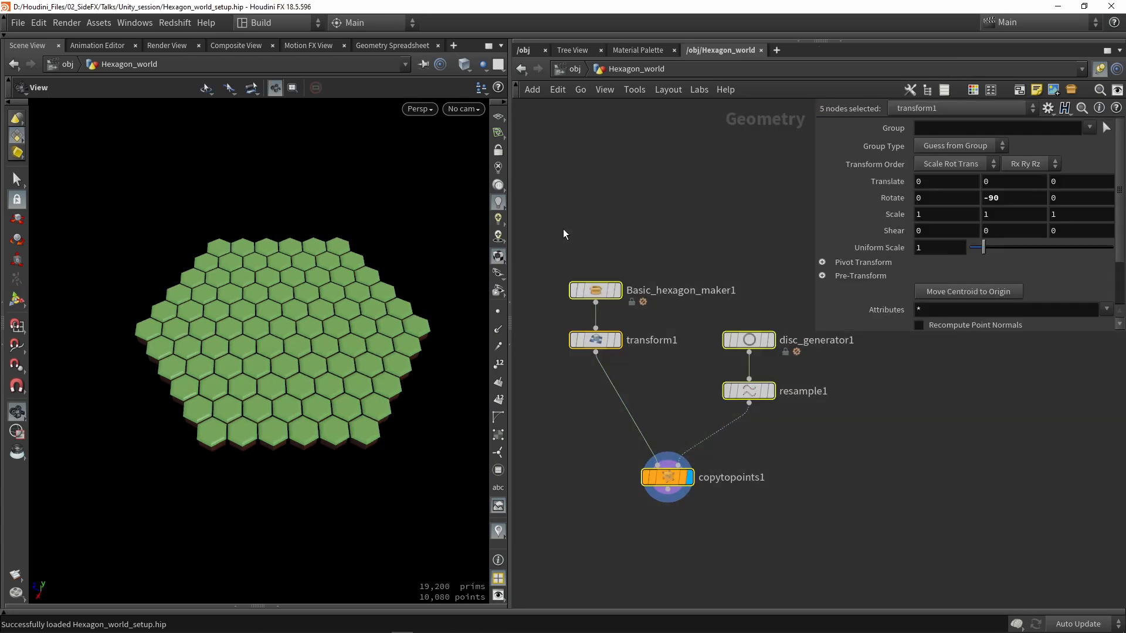
{"action": "left_click", "coordinate": [96, 22]}
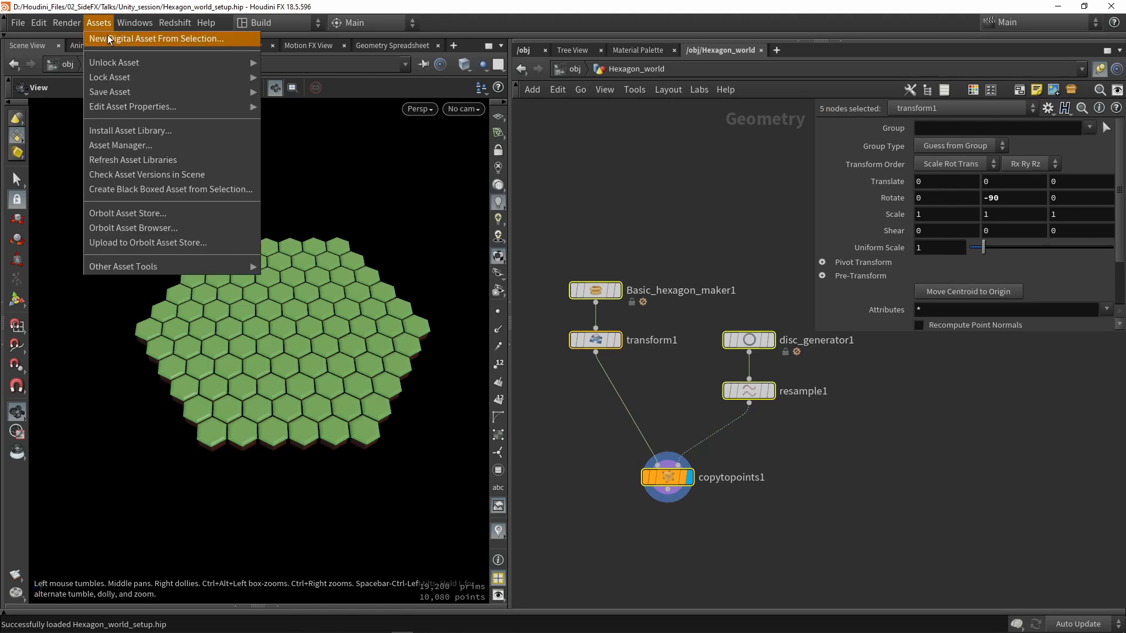
{"action": "left_click", "coordinate": [107, 34]}
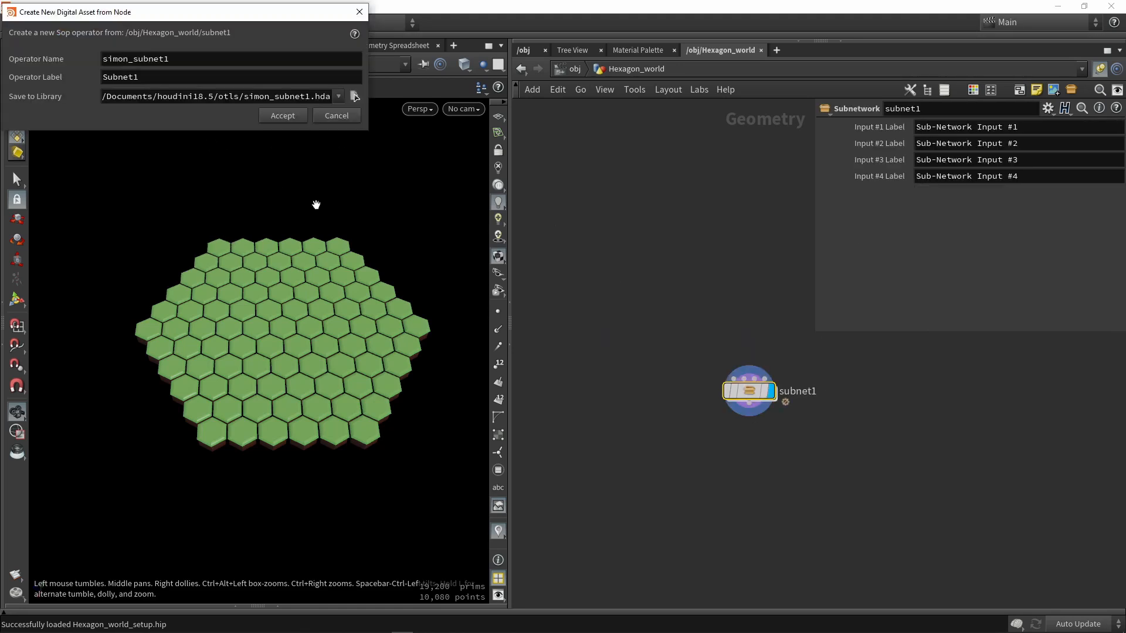
- Name the operator Hexagon_world_maker, save its library in the Unity project's Unity_Session/HDA folder and accept the asset
{"action": "left_click_drag", "start_coordinate": [204, 14], "coordinate": [441, 334]}
{"action": "double_click", "coordinate": [330, 375]}
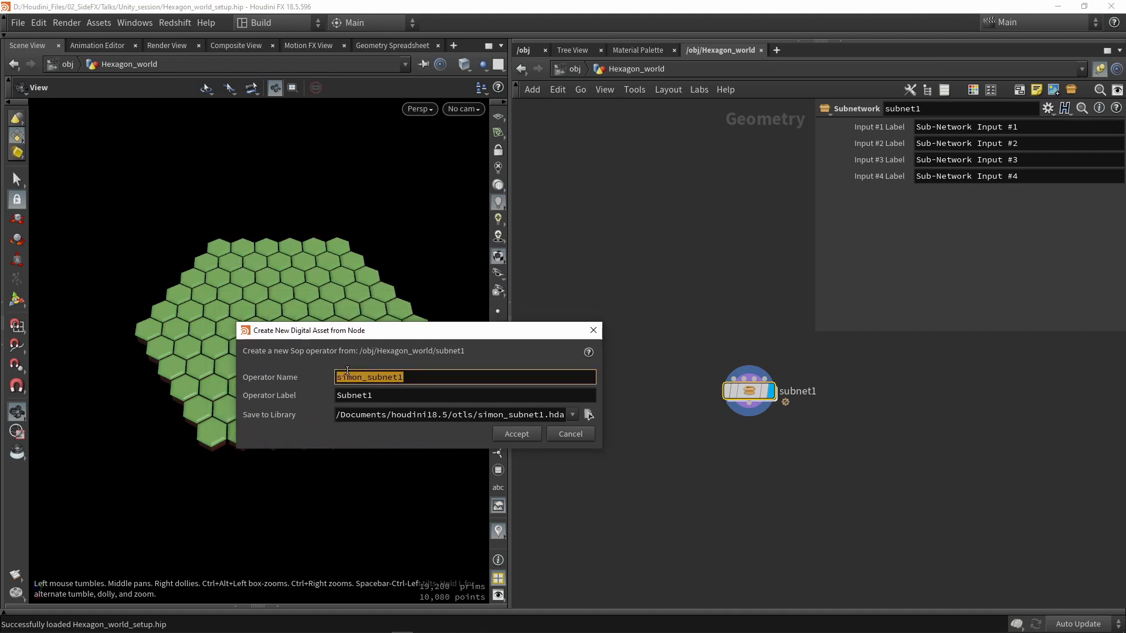
{"action": "type", "text": "Hexa"}
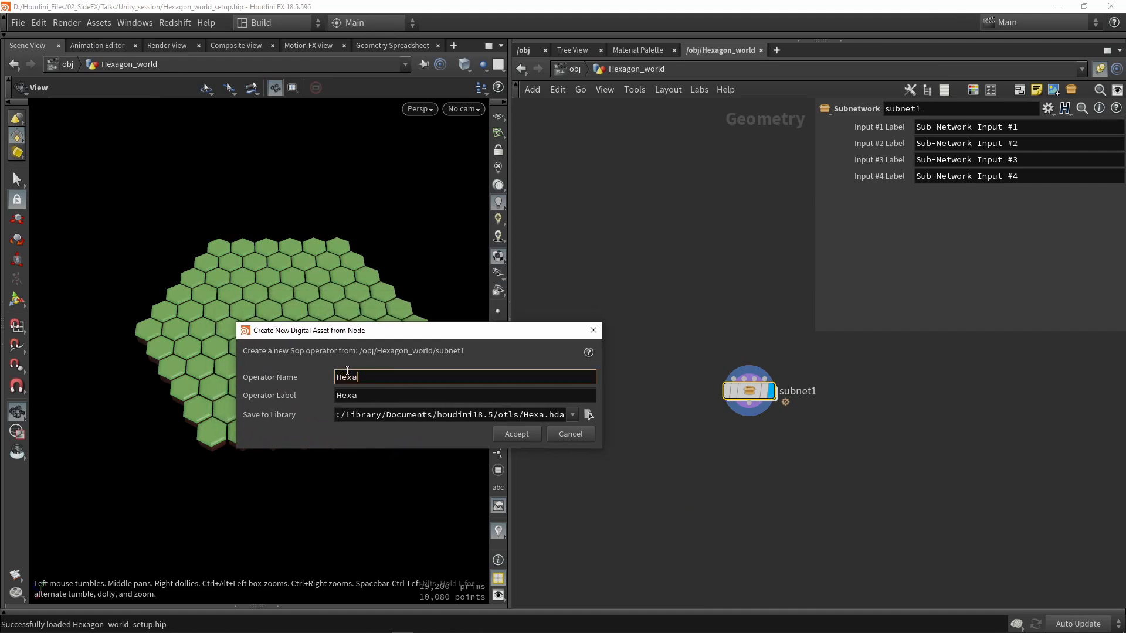
{"action": "type", "text": "gon_"}
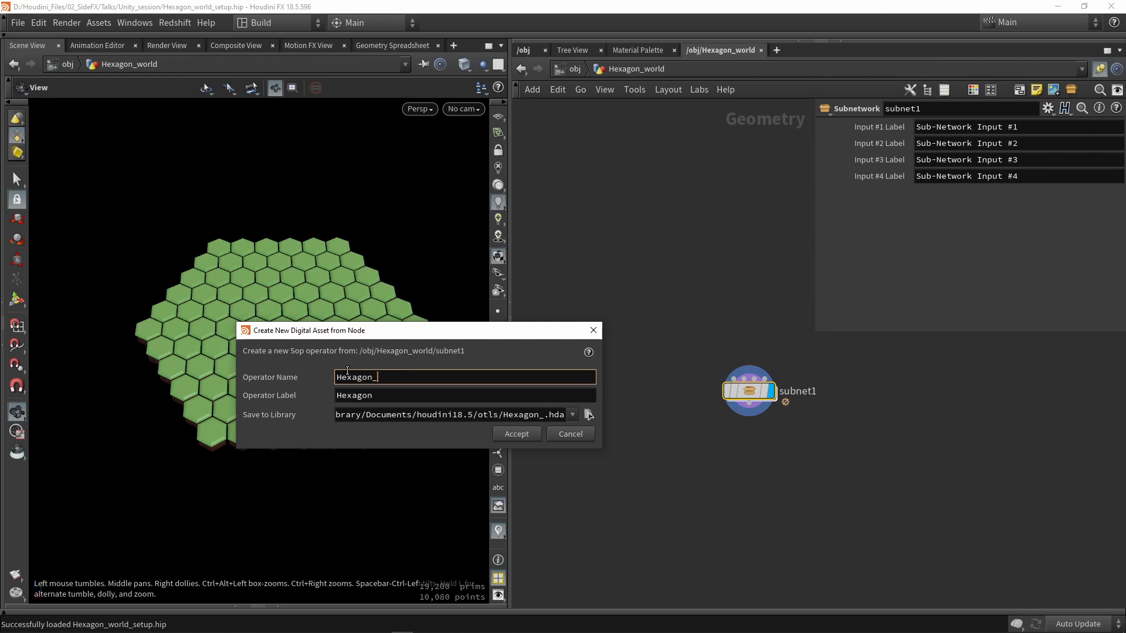
{"action": "type", "text": "world"}
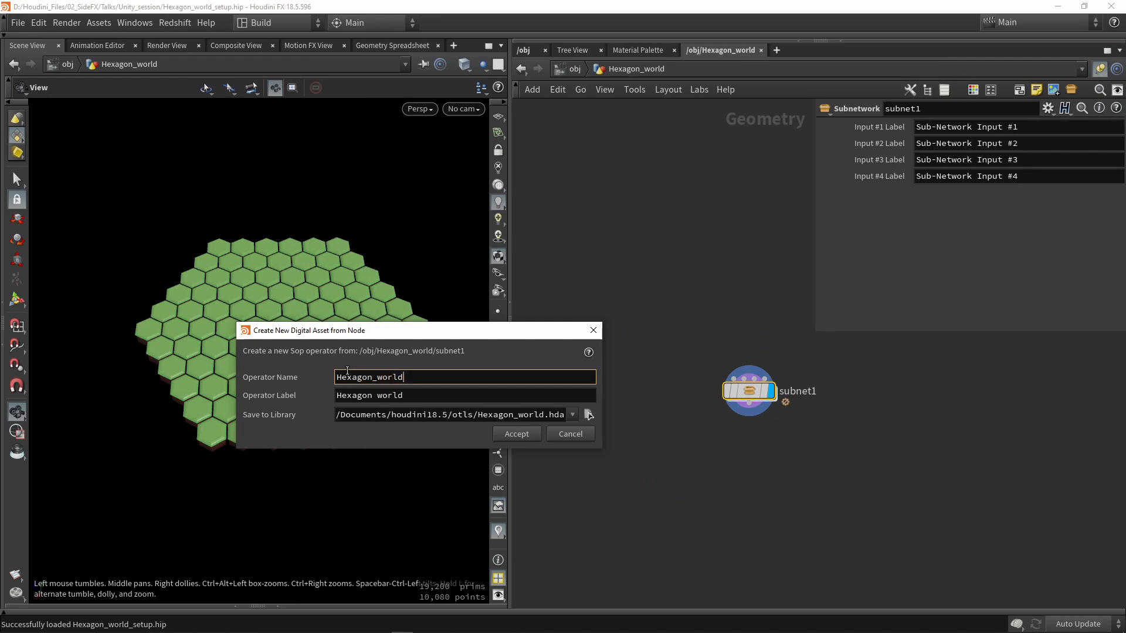
{"action": "type", "text": "_maker"}
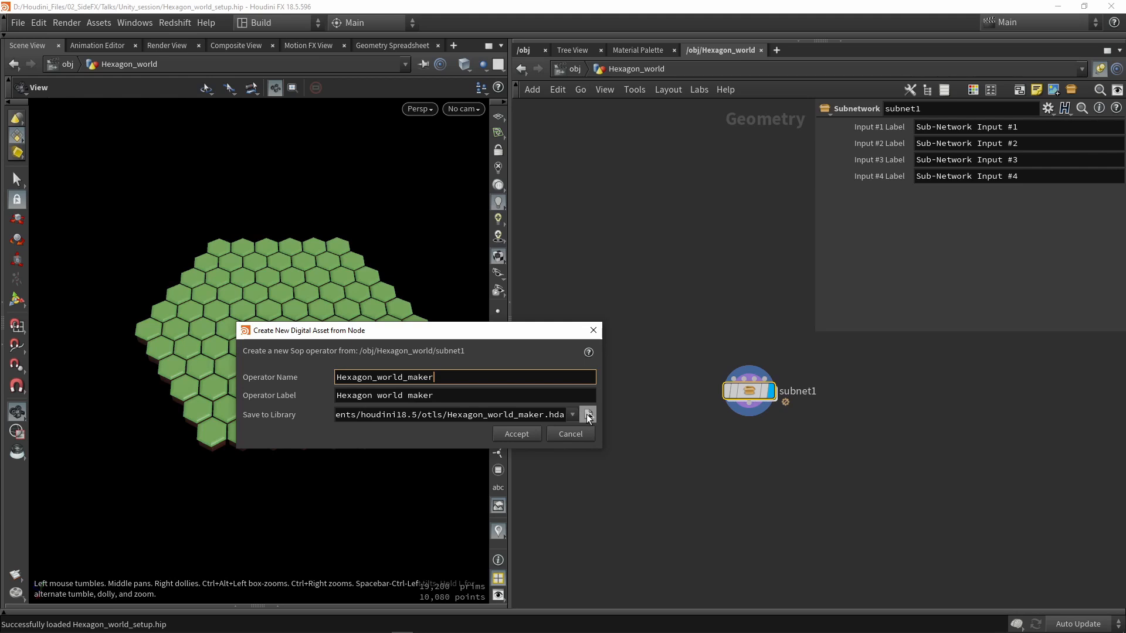
{"action": "left_click", "coordinate": [588, 415]}
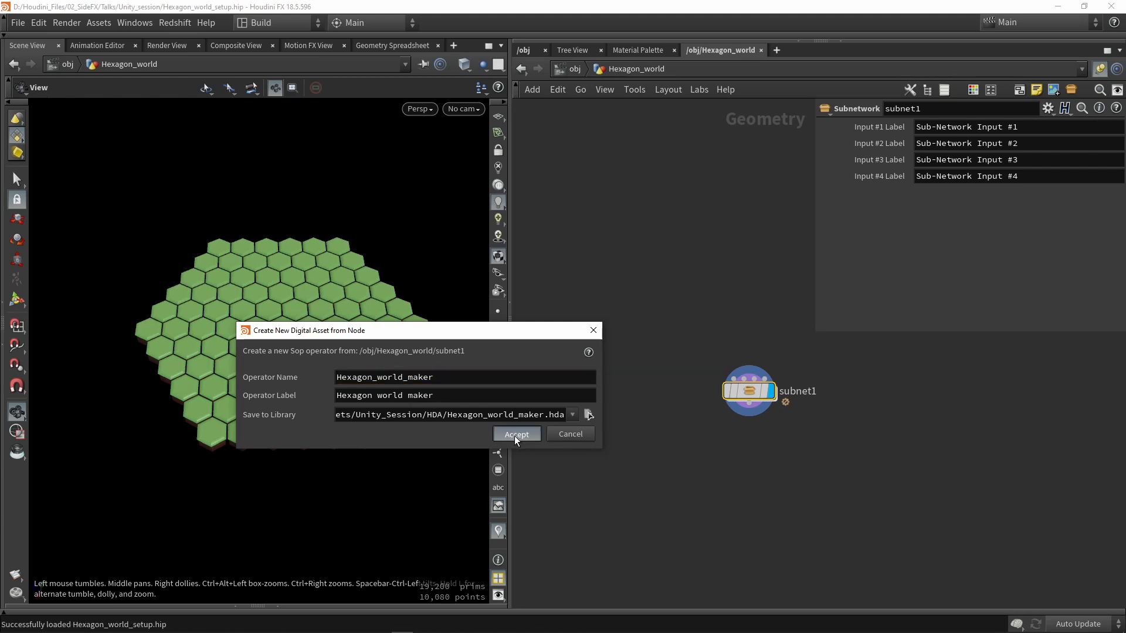
{"action": "left_click", "coordinate": [515, 435]}
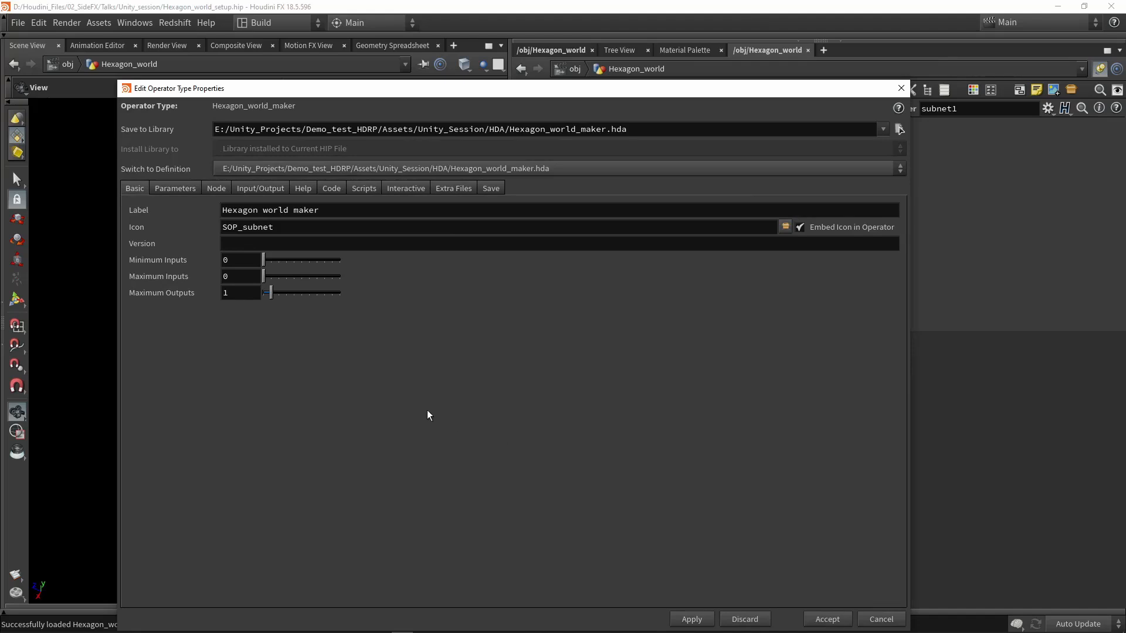
- Show the asset's parameter setup, enter the Hexagon world maker node and select the disc generator inside
{"action": "left_click", "coordinate": [181, 189]}
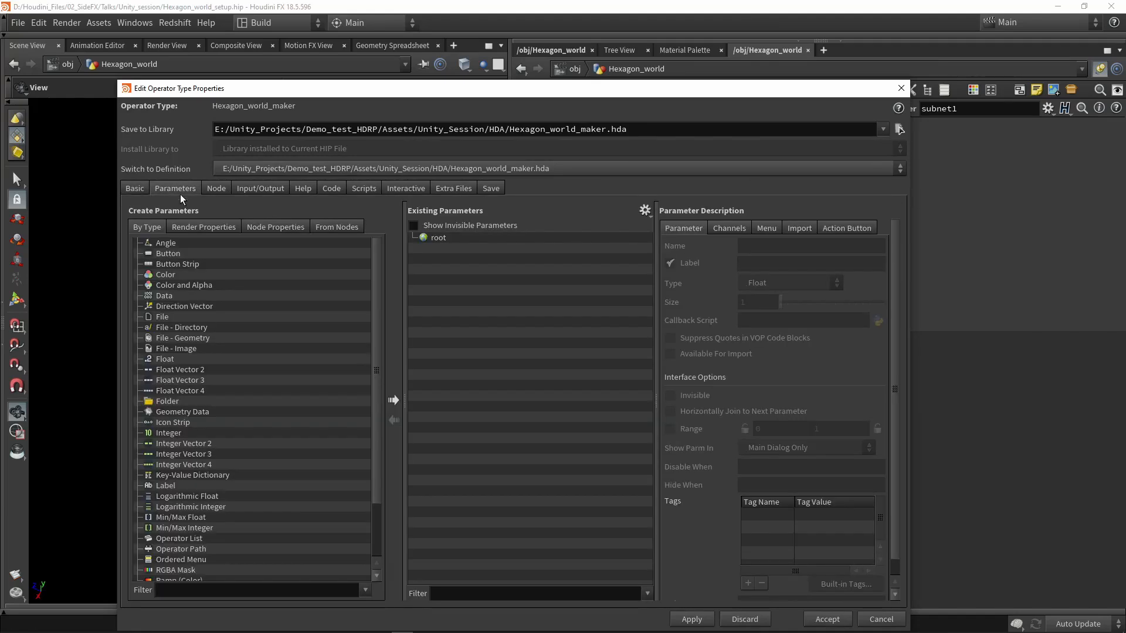
{"action": "left_click_drag", "start_coordinate": [594, 91], "coordinate": [336, 62]}
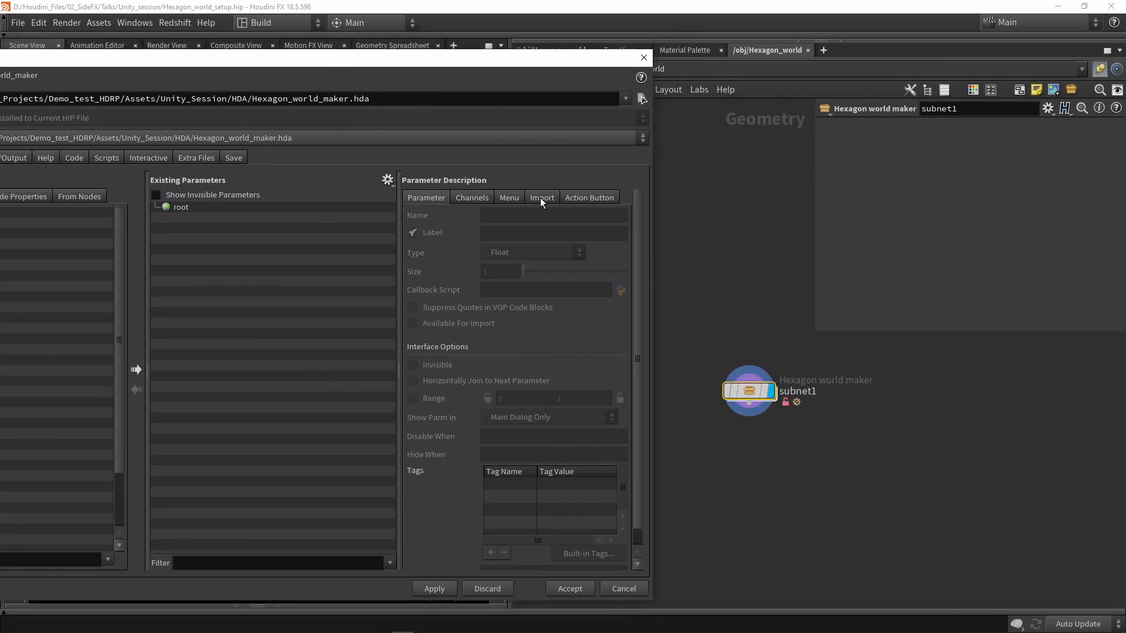
{"action": "mouse_move", "coordinate": [752, 400]}
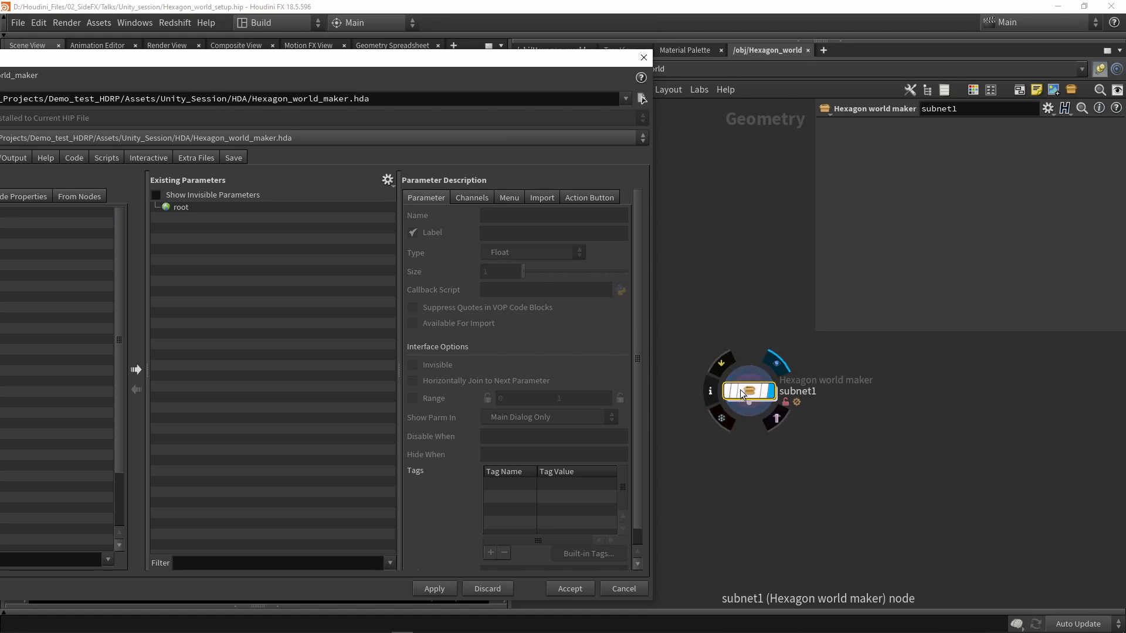
{"action": "double_click", "coordinate": [751, 396]}
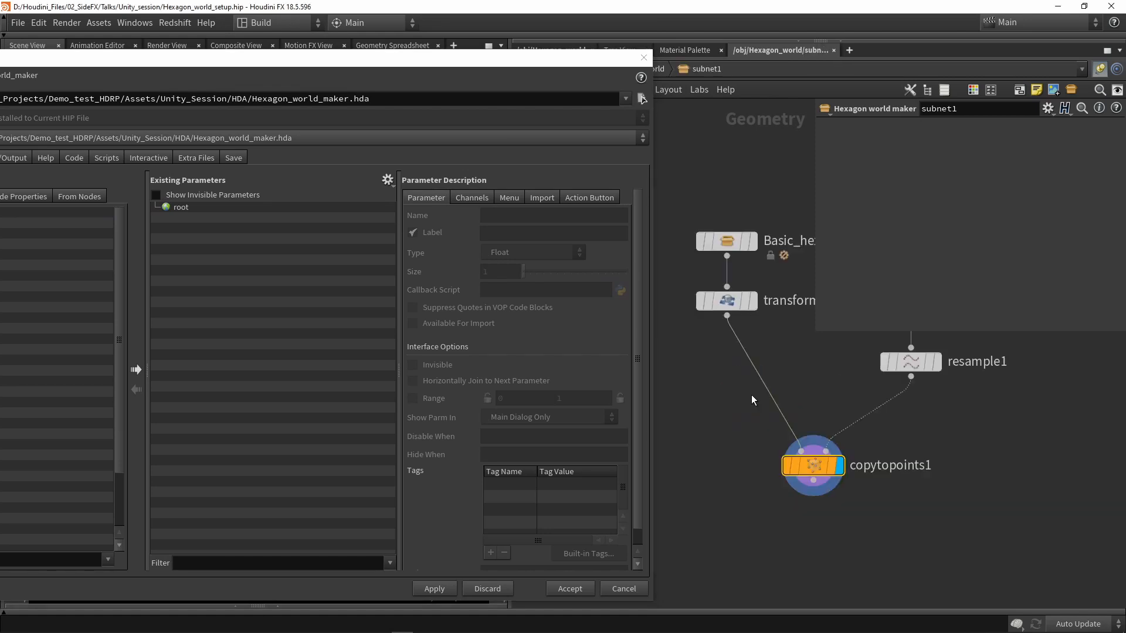
{"action": "key", "text": "h"}
{"action": "left_click", "coordinate": [817, 380]}
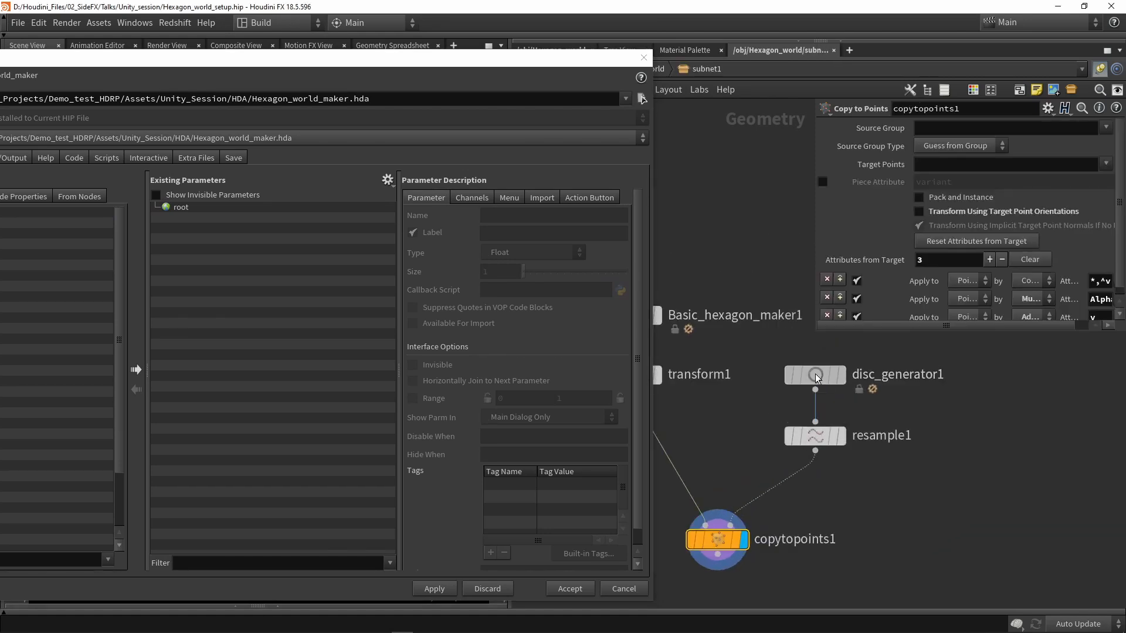
- Uncover the viewport and set the disc generator's Outer Radius to 20
{"action": "left_click_drag", "start_coordinate": [527, 68], "coordinate": [402, 529]}
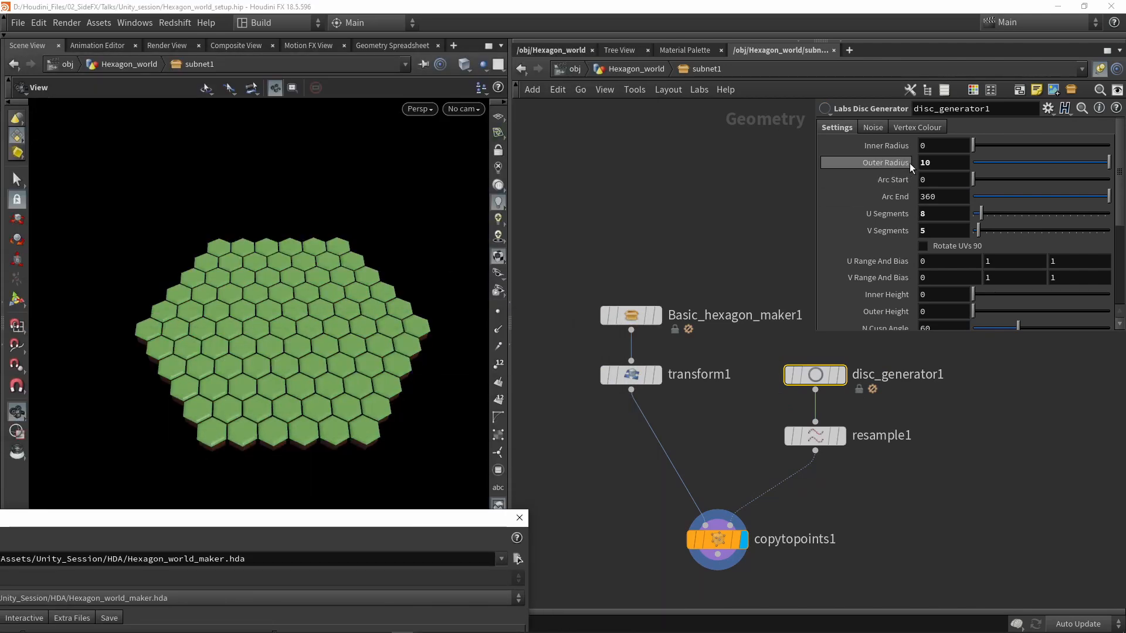
{"action": "left_click_drag", "start_coordinate": [938, 163], "coordinate": [876, 164]}
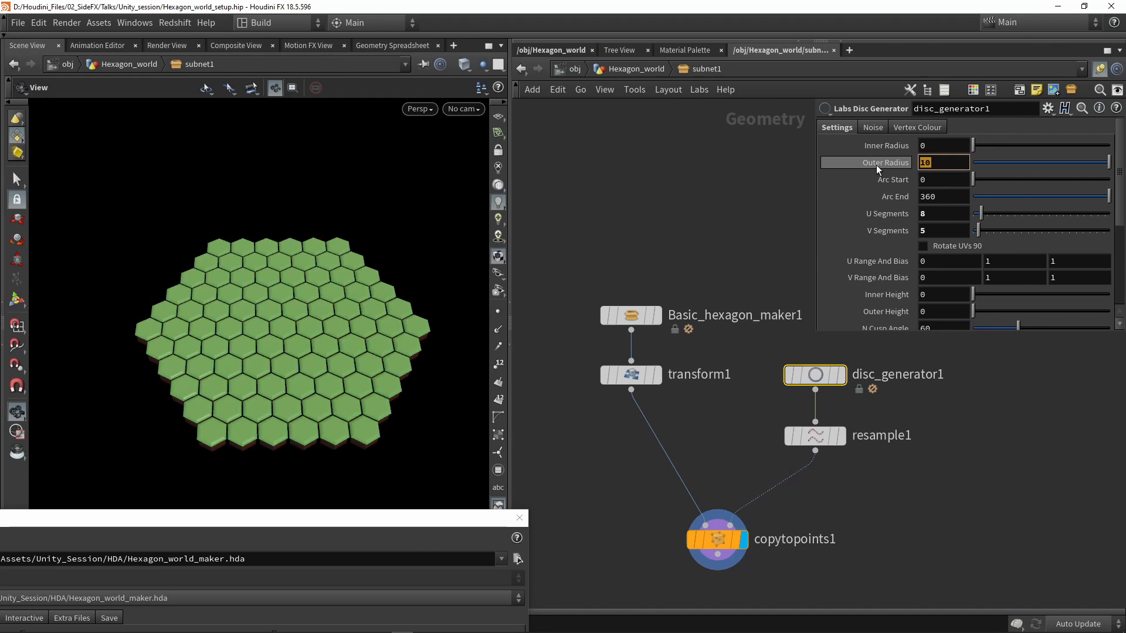
{"action": "type", "text": "20"}
{"action": "key", "text": "Return"}
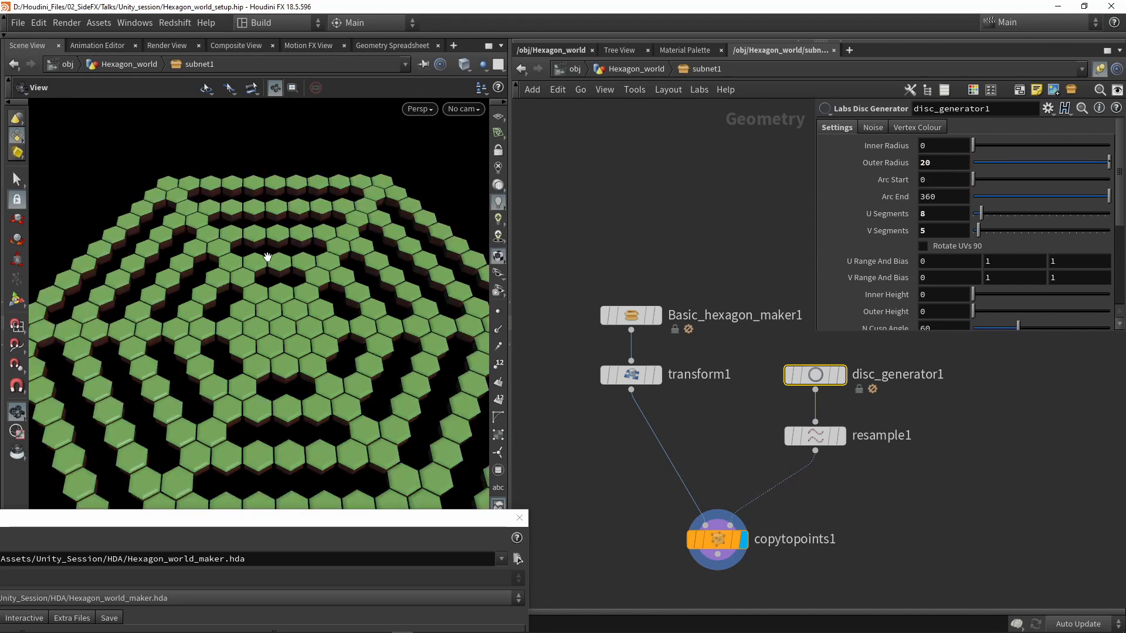
- Set the disc generator's V Segments to 10 and check how the hexagon tiles fill the disc
{"action": "left_click_drag", "start_coordinate": [264, 251], "coordinate": [345, 351]}
{"action": "middle_click_drag", "start_coordinate": [344, 350], "coordinate": [302, 251]}
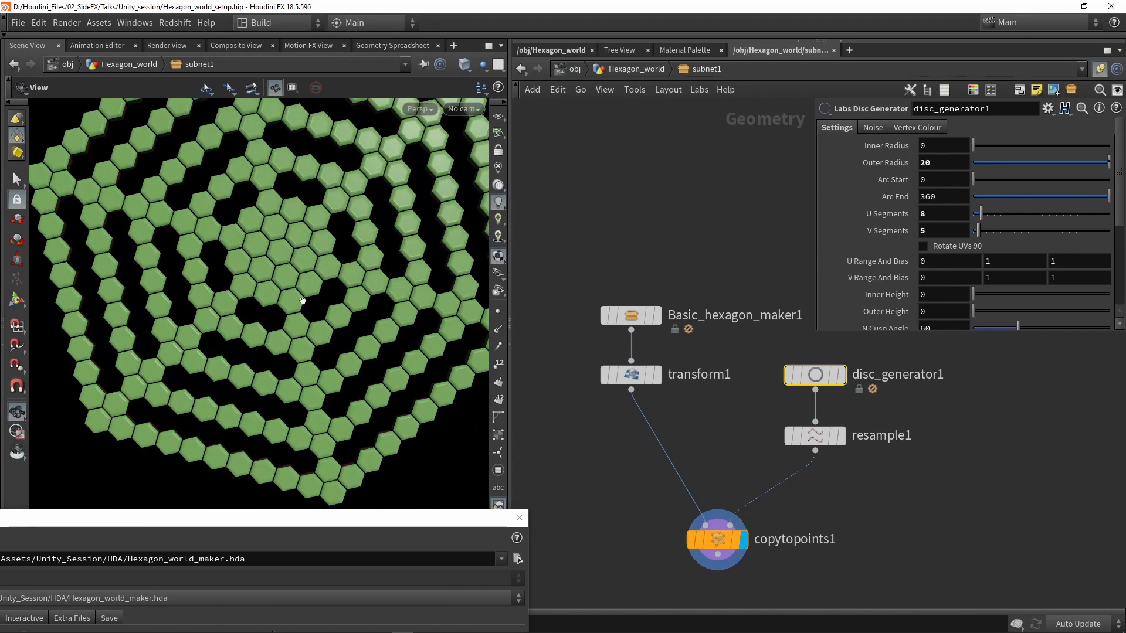
{"action": "right_click_drag", "start_coordinate": [302, 302], "coordinate": [322, 304]}
{"action": "left_click_drag", "start_coordinate": [322, 304], "coordinate": [271, 265]}
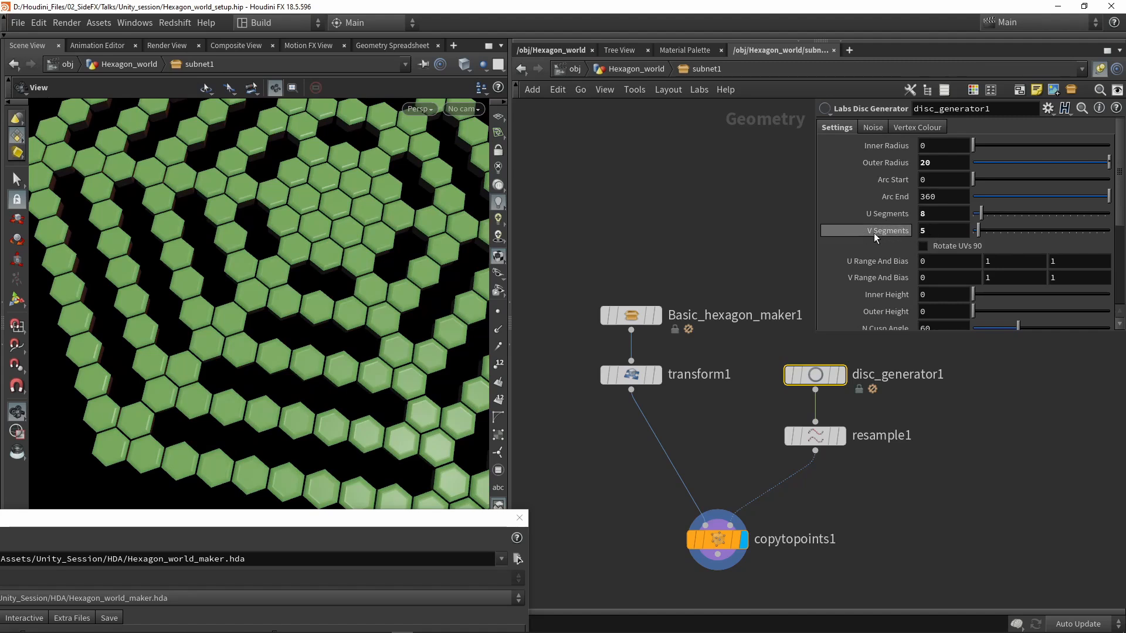
{"action": "left_click_drag", "start_coordinate": [981, 235], "coordinate": [897, 235]}
{"action": "left_click", "coordinate": [704, 211]}
{"action": "left_click_drag", "start_coordinate": [432, 241], "coordinate": [387, 233]}
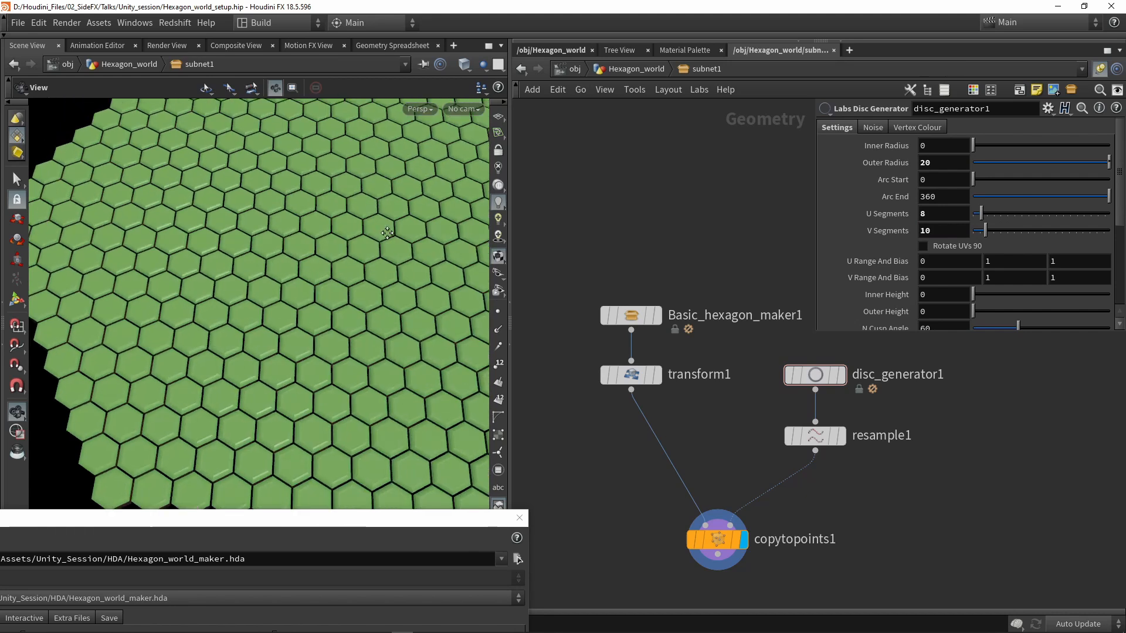
{"action": "right_click_drag", "start_coordinate": [387, 233], "coordinate": [299, 254]}
{"action": "left_click_drag", "start_coordinate": [299, 254], "coordinate": [301, 294]}
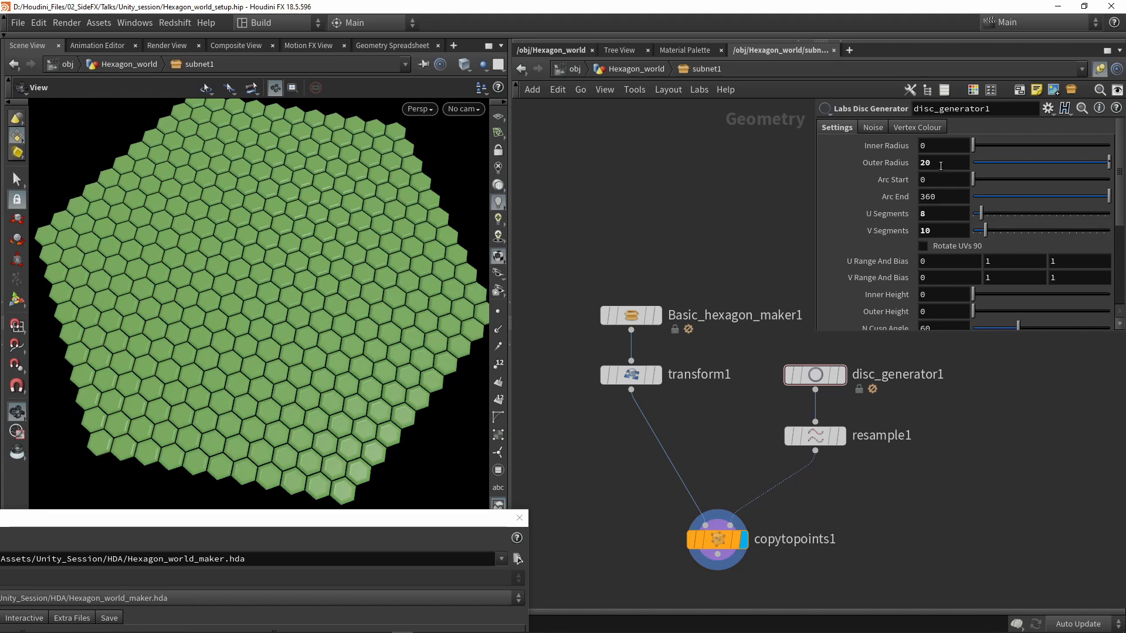
- Set the disc generator's Outer Radius to 10 and its V Segments to 5
{"action": "left_click", "coordinate": [932, 165]}
{"action": "left_click", "coordinate": [936, 231]}
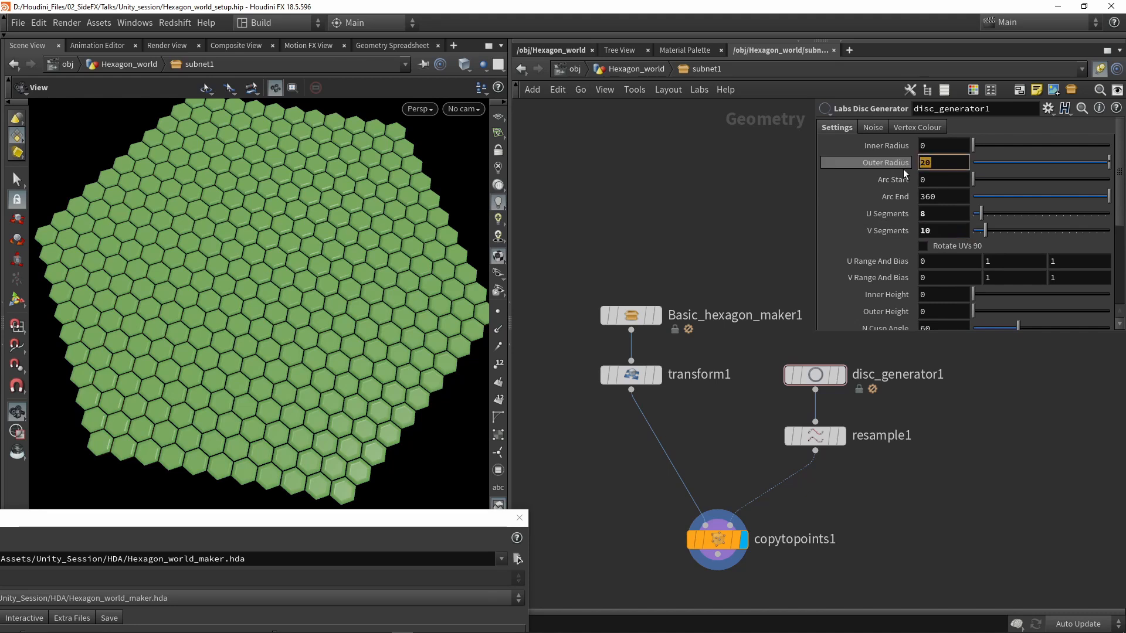
{"action": "left_click", "coordinate": [937, 233]}
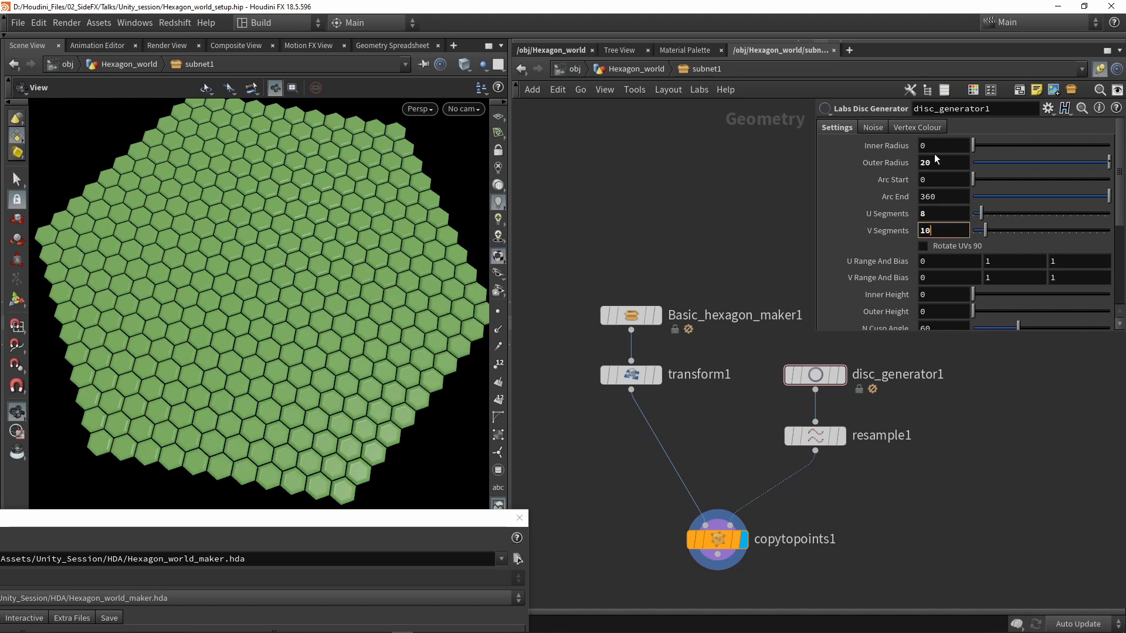
{"action": "left_click_drag", "start_coordinate": [949, 163], "coordinate": [878, 168]}
{"action": "type", "text": "1"}
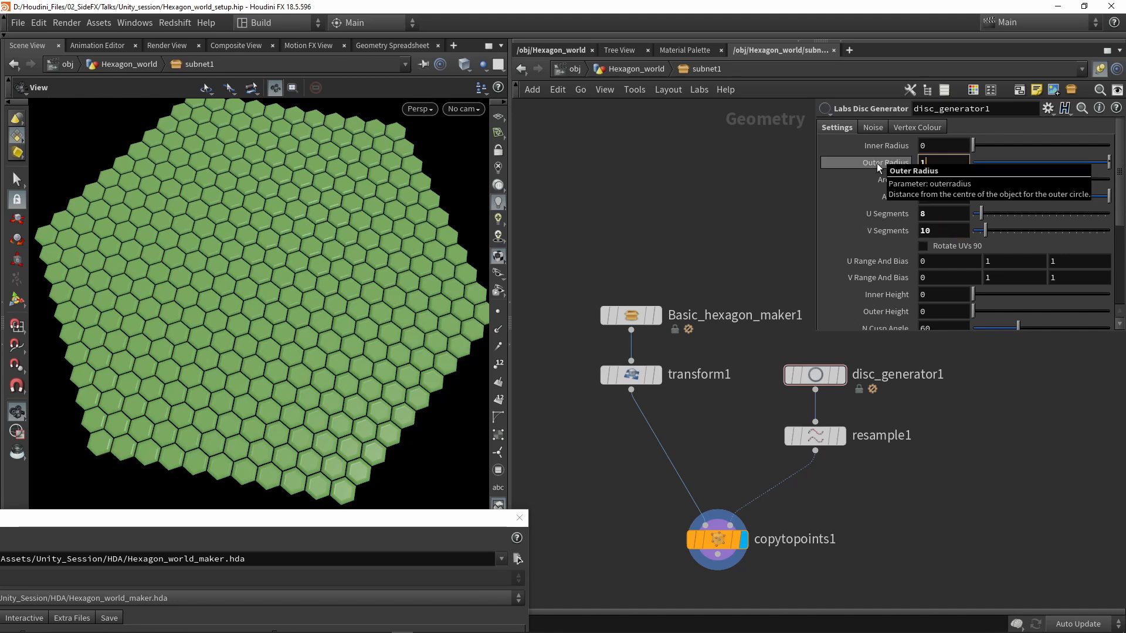
{"action": "type", "text": "0"}
{"action": "key", "text": "Return"}
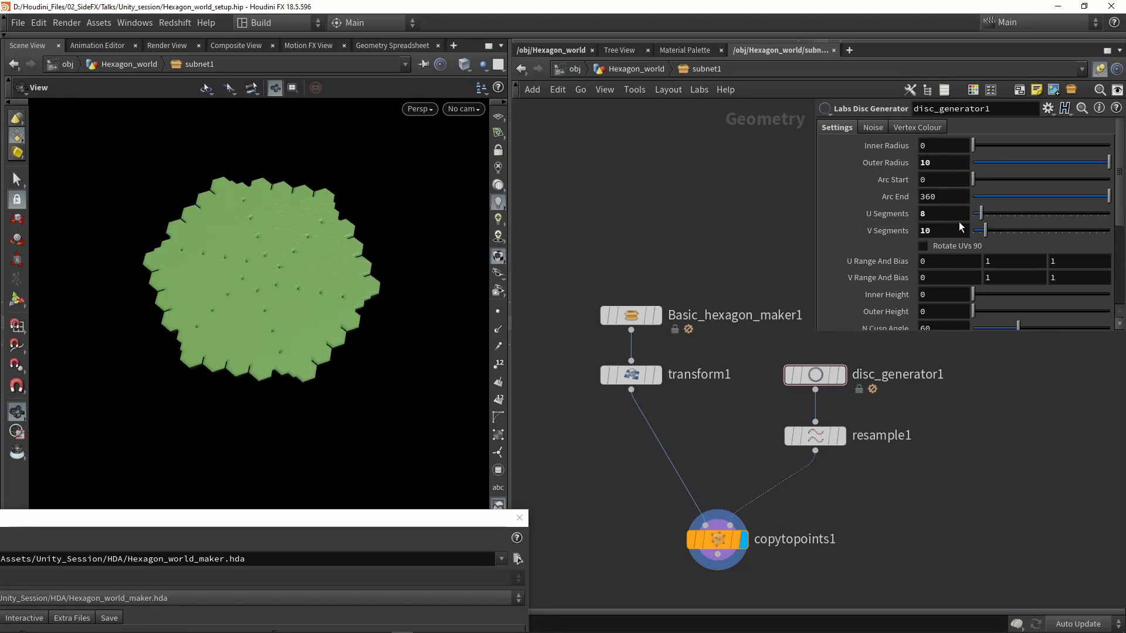
{"action": "left_click_drag", "start_coordinate": [961, 229], "coordinate": [872, 229]}
{"action": "type", "text": "5"}
{"action": "key", "text": "Return"}
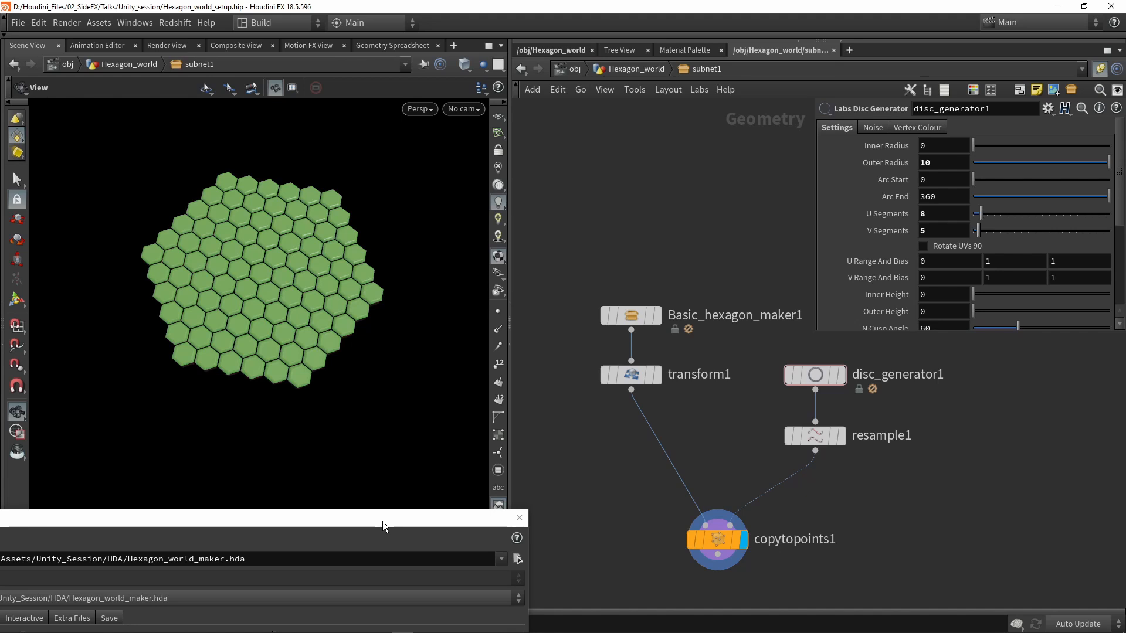
- Bring the asset's parameter setup back into view and add the disc generator's V Segments as an asset parameter under root
{"action": "left_click_drag", "start_coordinate": [382, 522], "coordinate": [439, 53]}
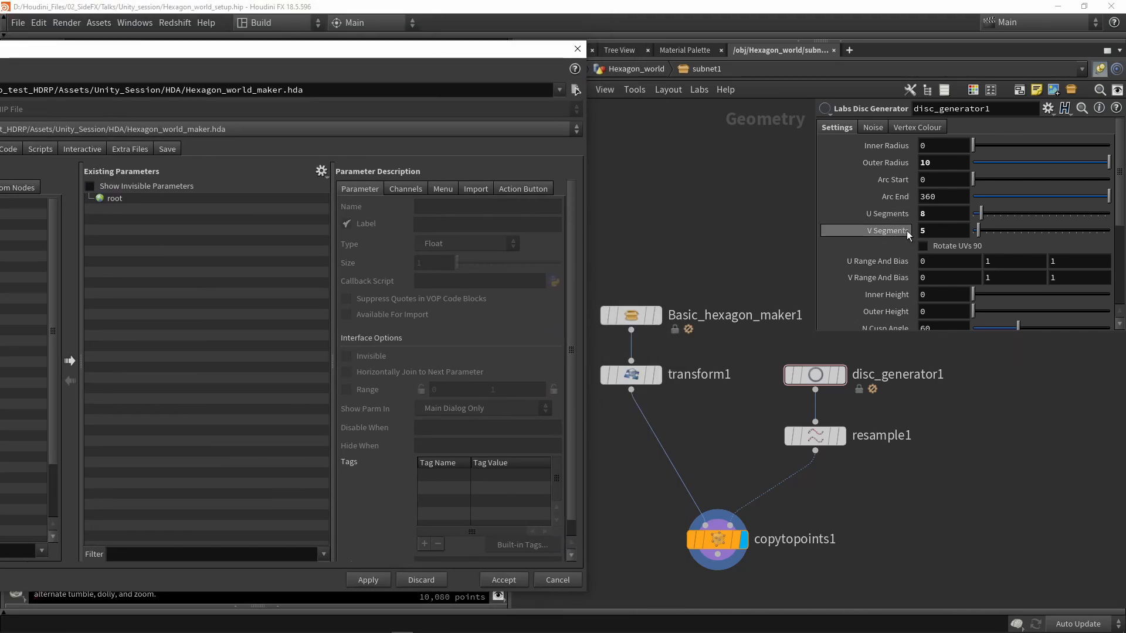
{"action": "left_click", "coordinate": [923, 231]}
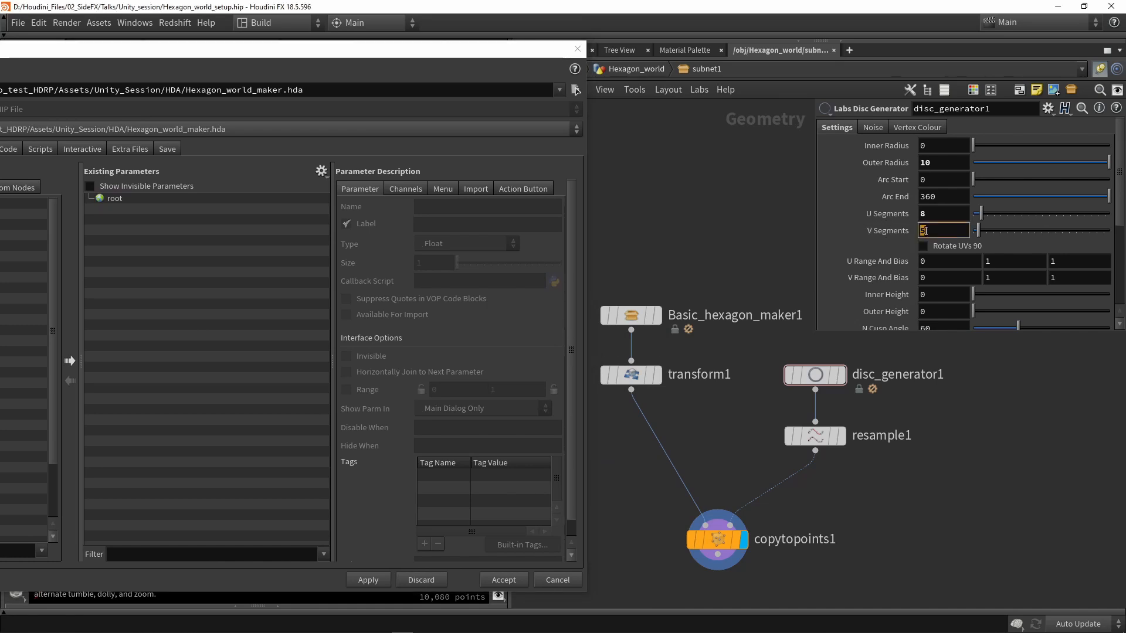
{"action": "left_click_drag", "start_coordinate": [320, 225], "coordinate": [183, 293]}
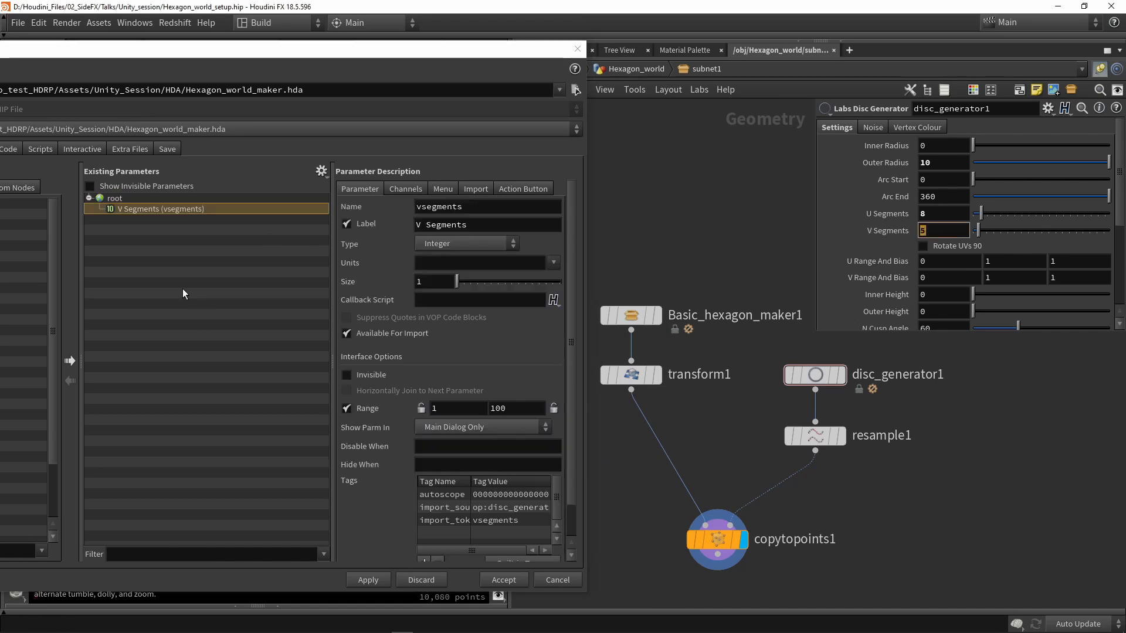
- Label the promoted V Segments parameter "Radius world" and apply the change to the asset
{"action": "triple_click", "coordinate": [483, 228]}
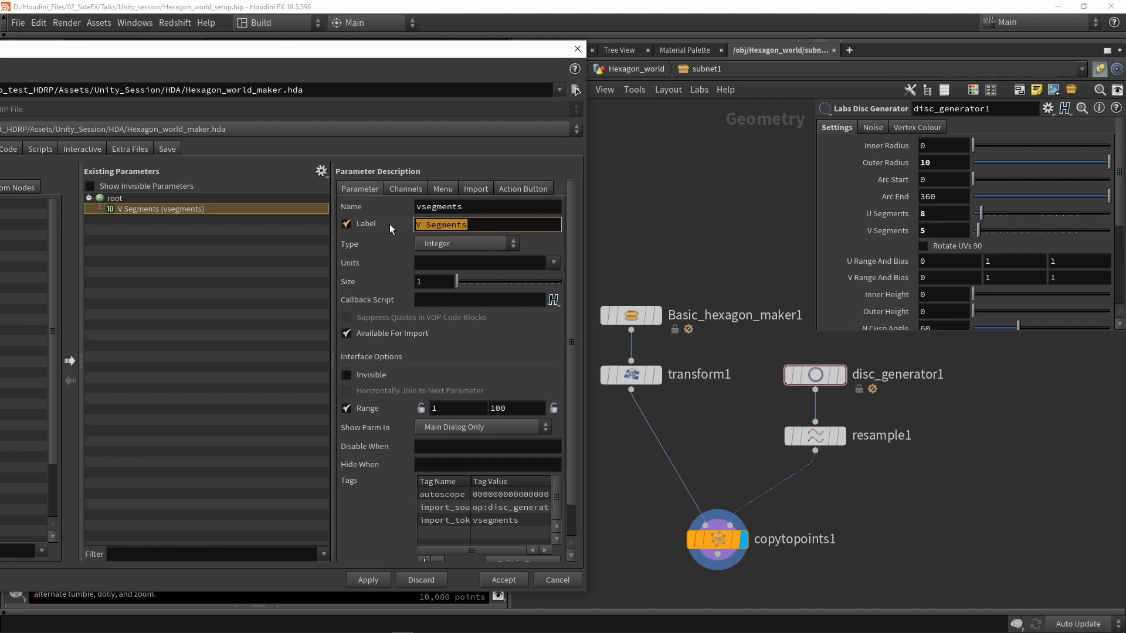
{"action": "type", "text": "Raduis"}
{"action": "key", "text": "BackSpace"}
{"action": "key", "text": "BackSpace"}
{"action": "key", "text": "BackSpace"}
{"action": "type", "text": "ius world"}
{"action": "key", "text": "Return"}
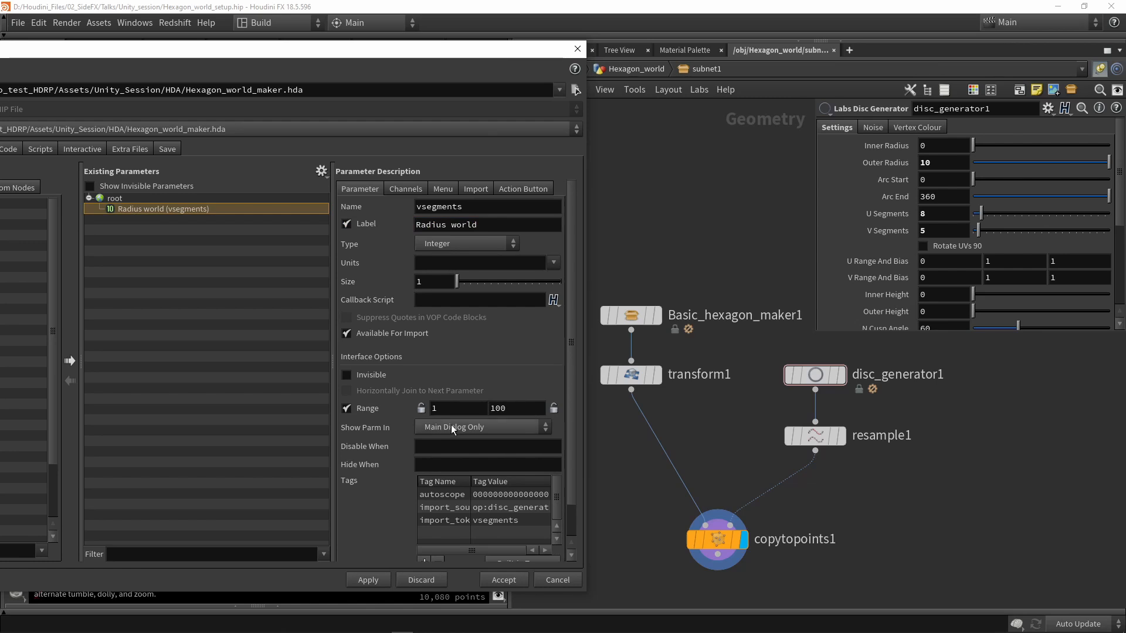
{"action": "left_click", "coordinate": [369, 580]}
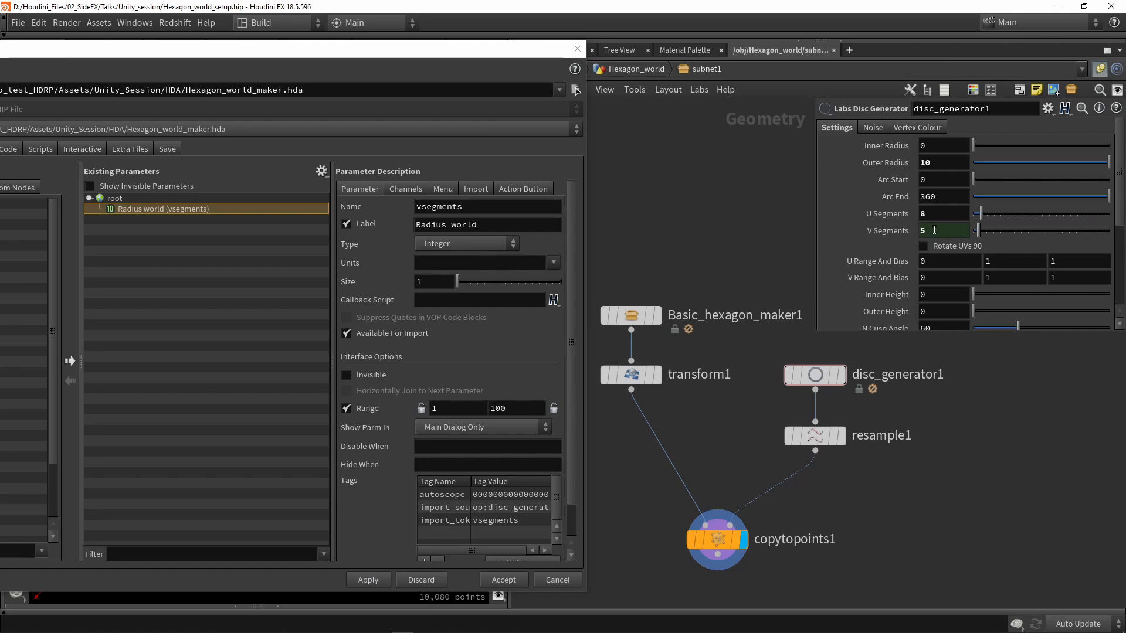
- Show the expression behind V Segments and compare its channel reference with the promoted parameter's name
{"action": "left_click", "coordinate": [906, 231]}
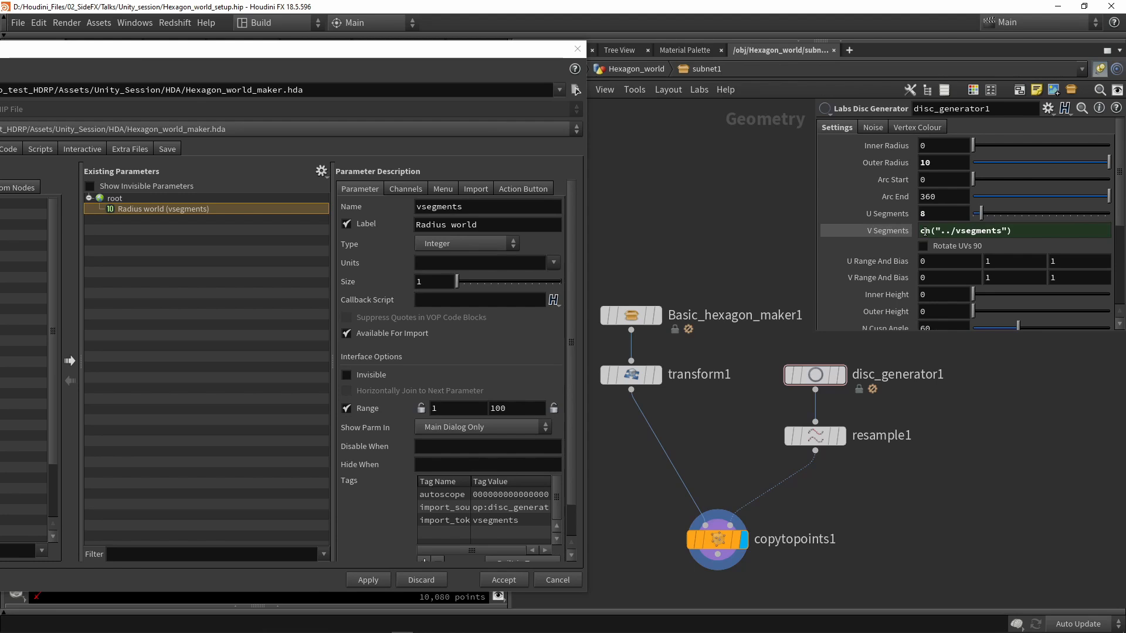
{"action": "left_click_drag", "start_coordinate": [919, 231], "coordinate": [1035, 234]}
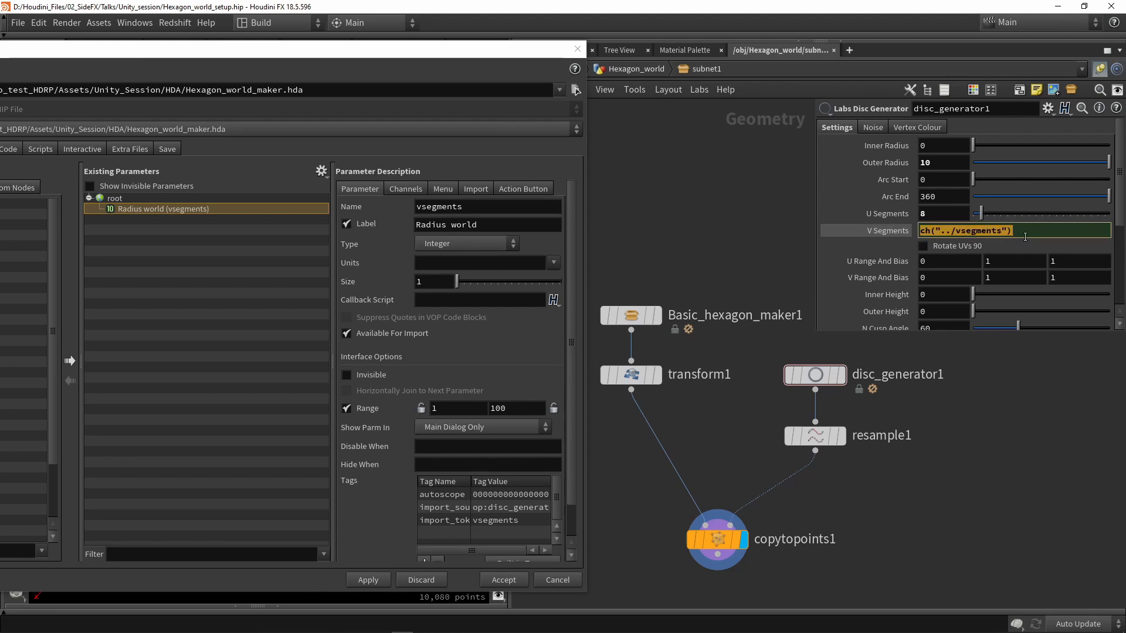
{"action": "left_click", "coordinate": [1025, 237]}
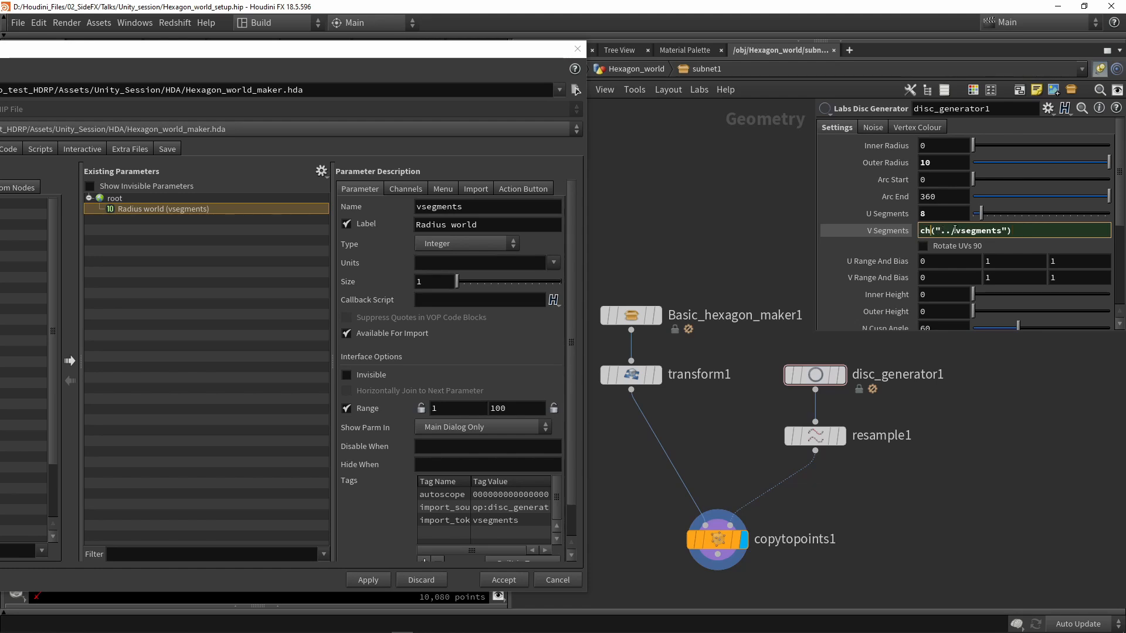
{"action": "left_click_drag", "start_coordinate": [957, 230], "coordinate": [994, 231]}
{"action": "left_click", "coordinate": [475, 207]}
{"action": "left_click_drag", "start_coordinate": [469, 208], "coordinate": [409, 209]}
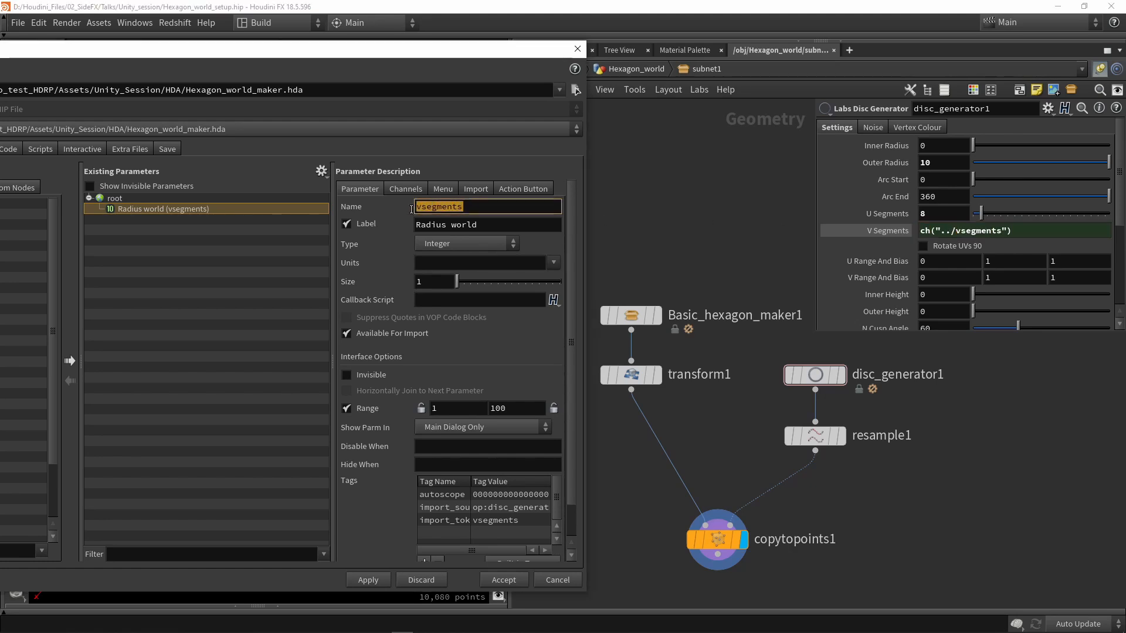
{"action": "left_click", "coordinate": [683, 222]}
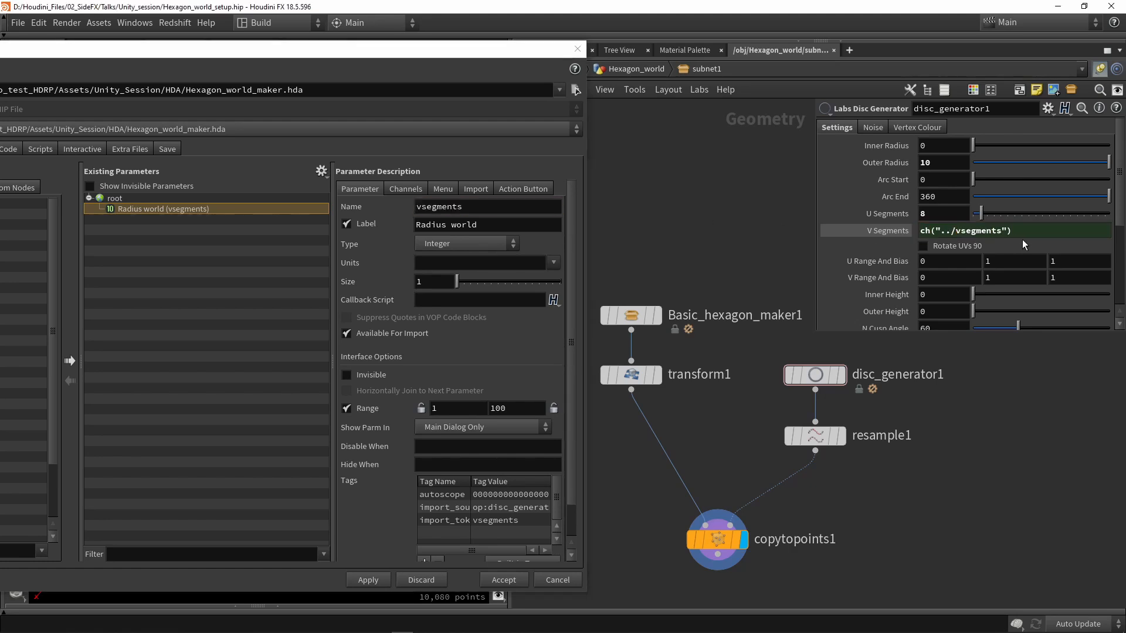
- Copy the V Segments expression ch("../vsegments") into the disc generator's Outer Radius
{"action": "left_click_drag", "start_coordinate": [1018, 230], "coordinate": [901, 228]}
{"action": "key", "text": "ctrl+c"}
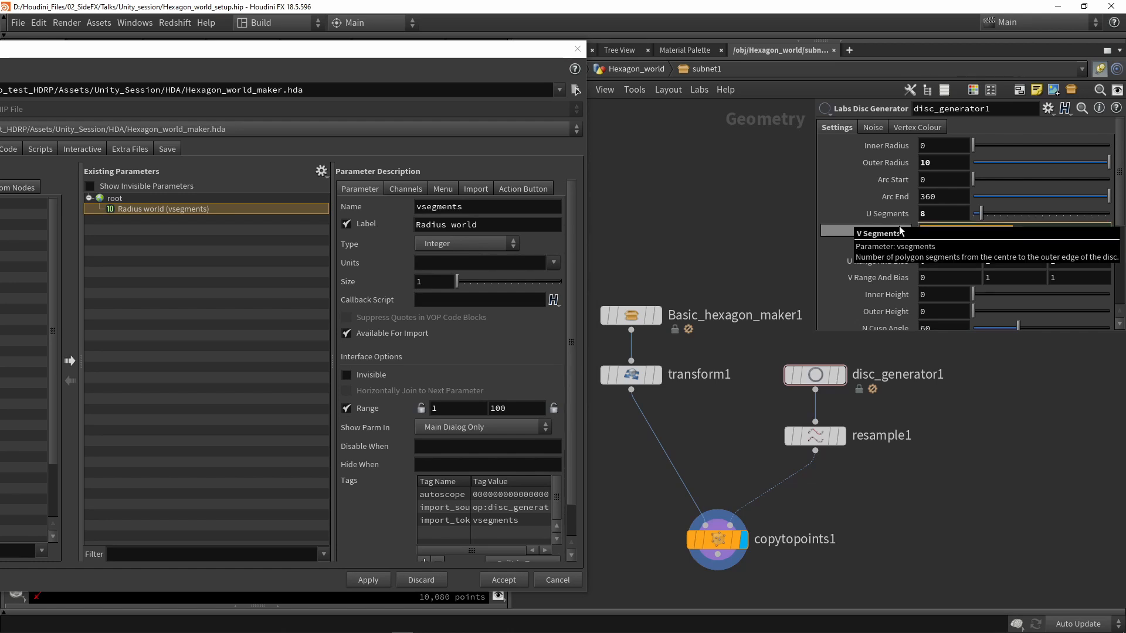
{"action": "left_click", "coordinate": [739, 231]}
{"action": "left_click", "coordinate": [933, 164]}
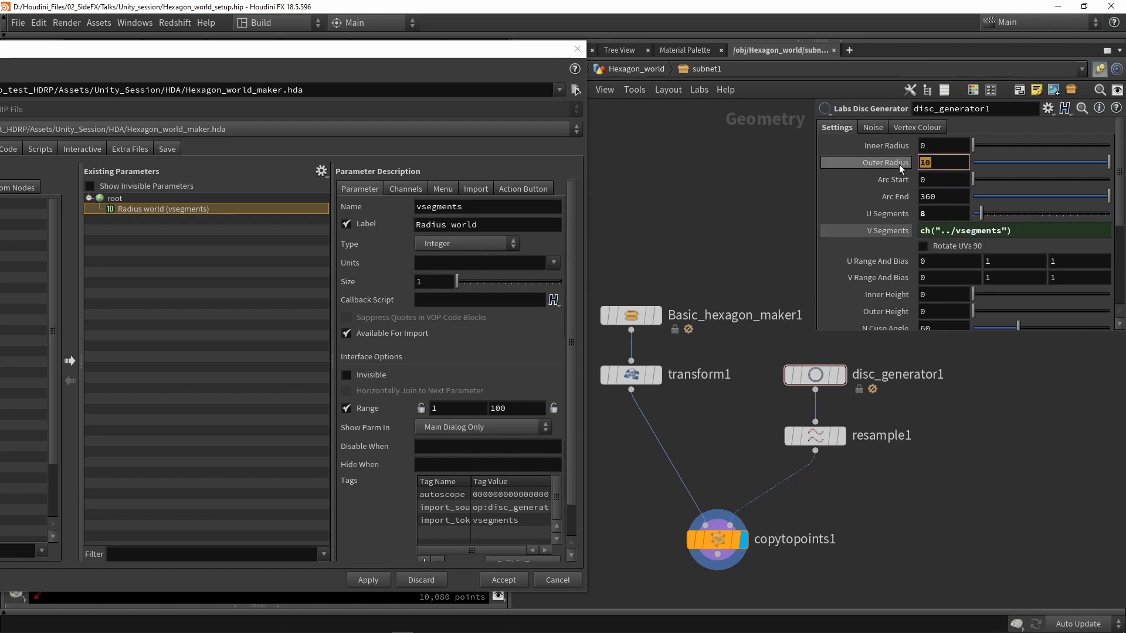
{"action": "key", "text": "ctrl+v"}
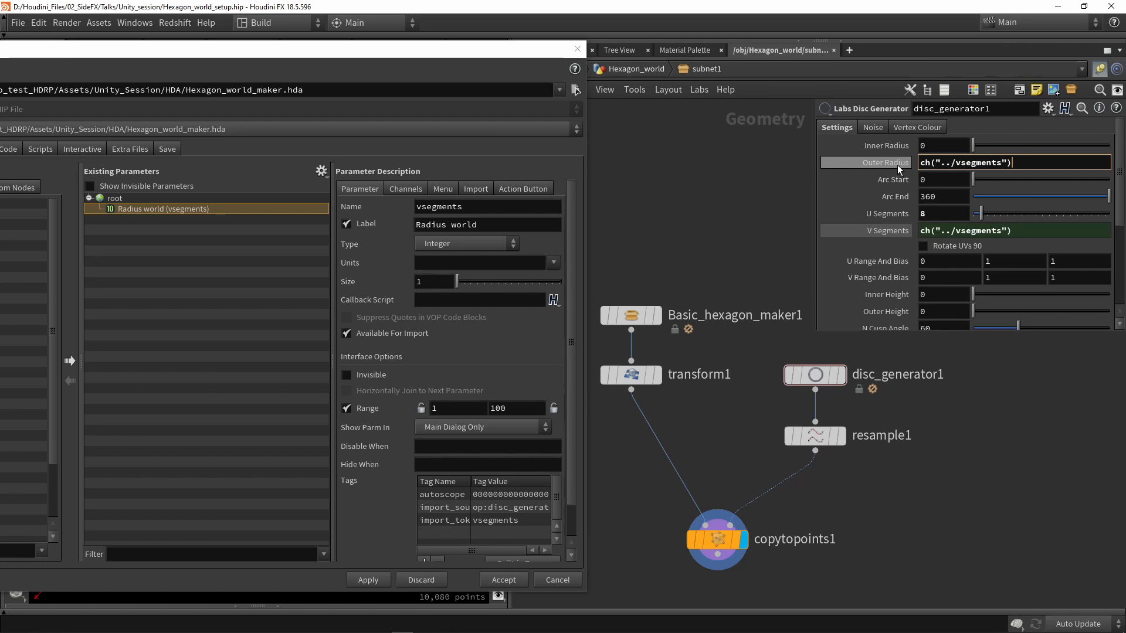
{"action": "left_click", "coordinate": [737, 191]}
{"action": "left_click", "coordinate": [892, 167]}
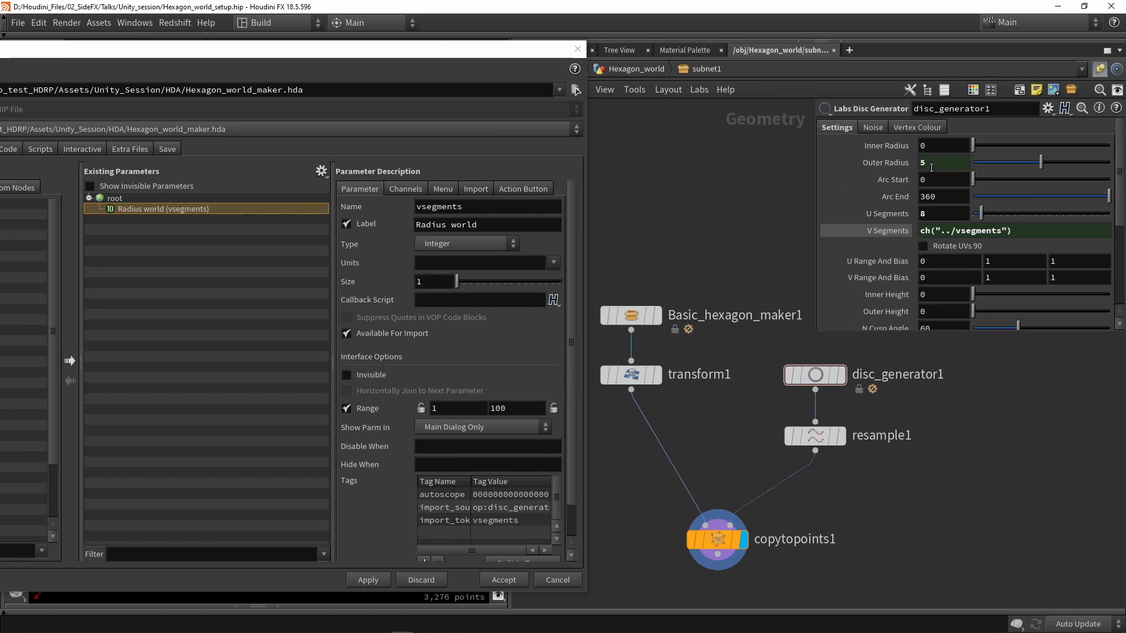
- Change the Outer Radius expression to ch("../vsegments")*2 and accept the asset's parameter setup
{"action": "left_click", "coordinate": [885, 165]}
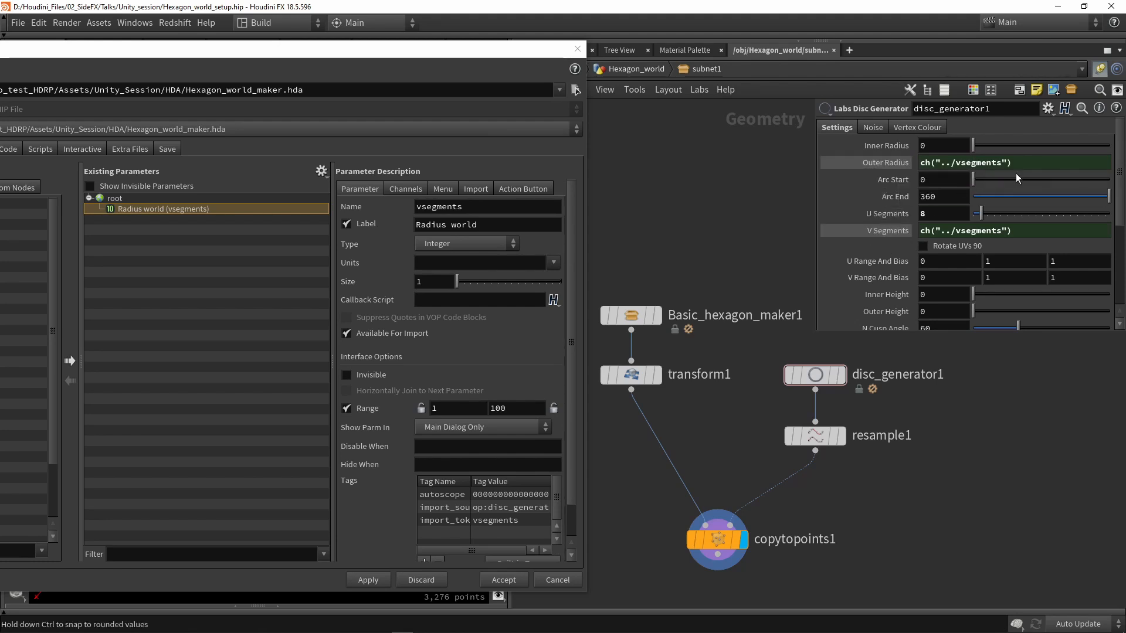
{"action": "left_click", "coordinate": [1036, 165]}
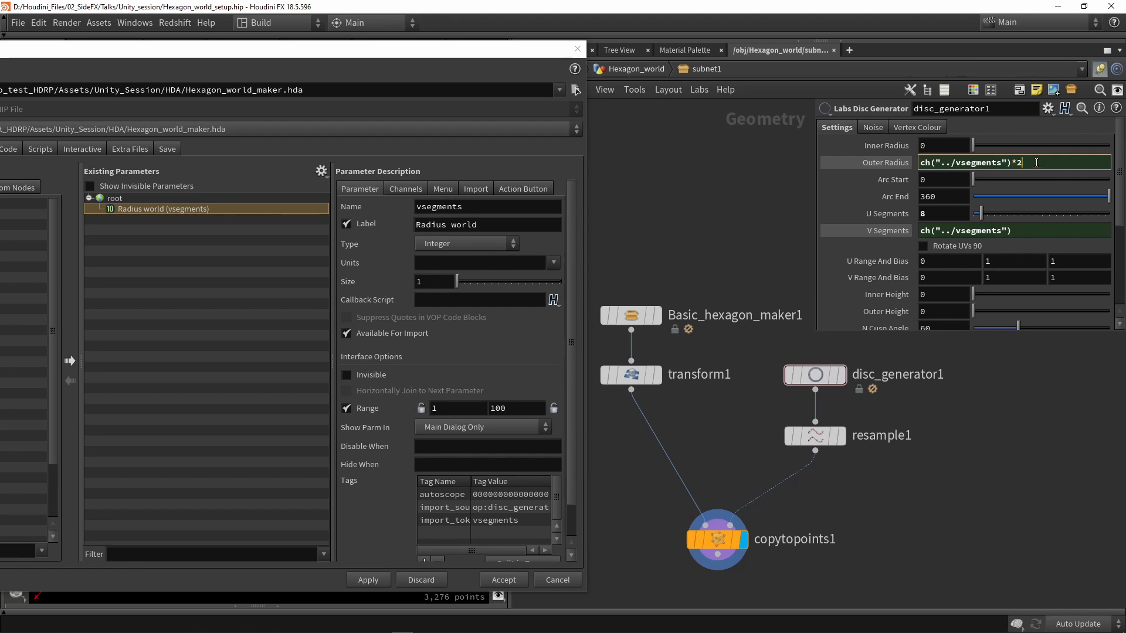
{"action": "type", "text": "*2"}
{"action": "key", "text": "Return"}
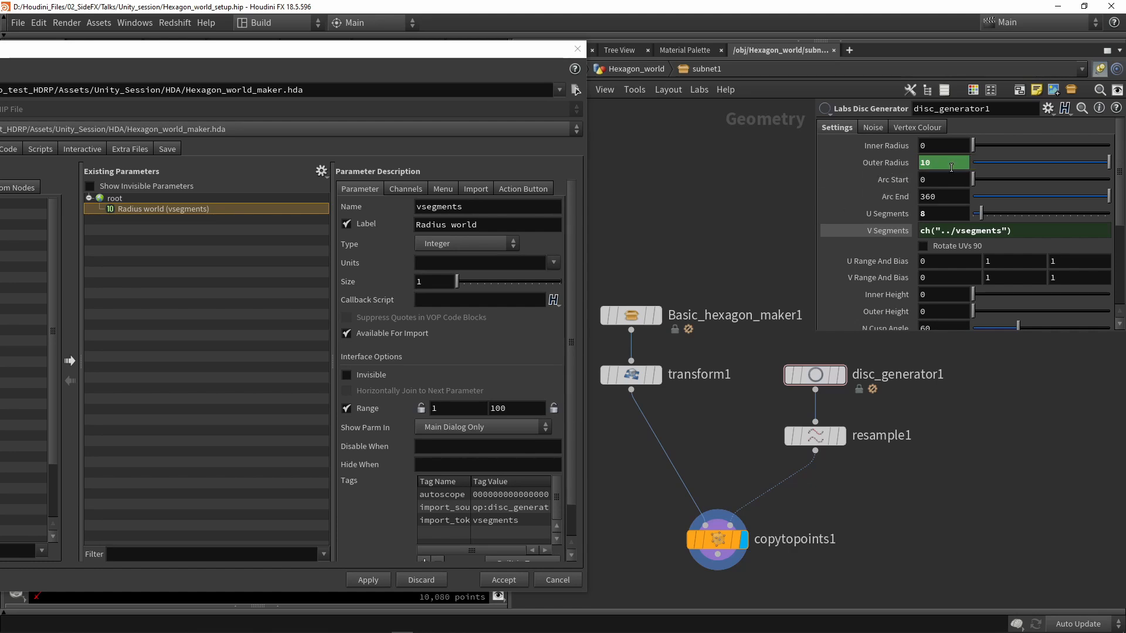
{"action": "left_click", "coordinate": [512, 578]}
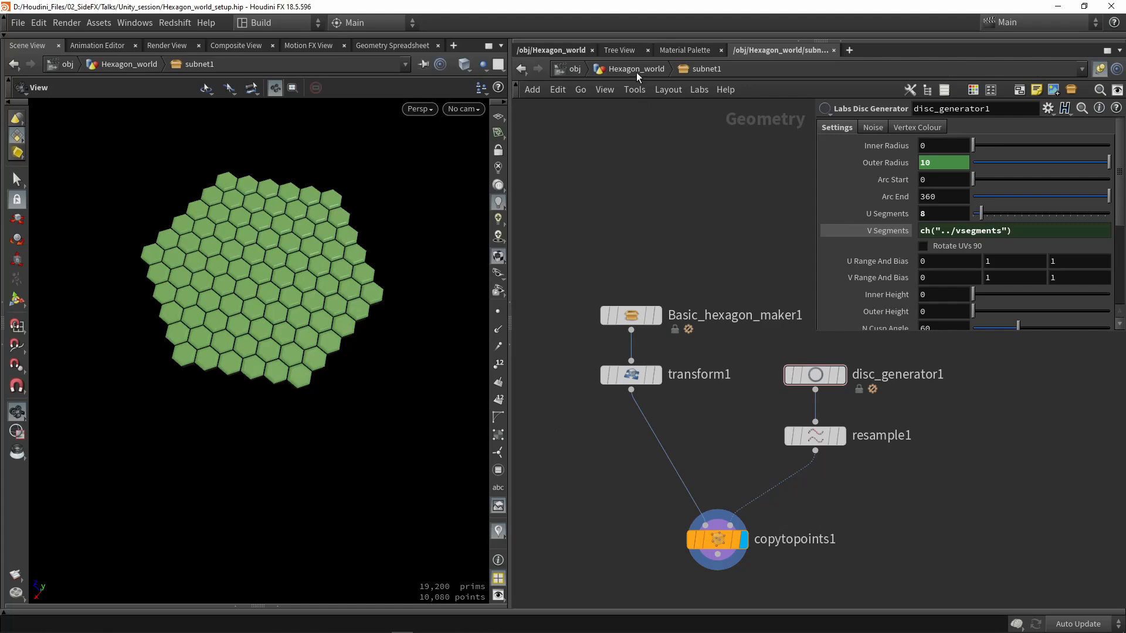
- Return to the Hexagon_world level and lower the asset's Radius world to 1
{"action": "left_click", "coordinate": [638, 70]}
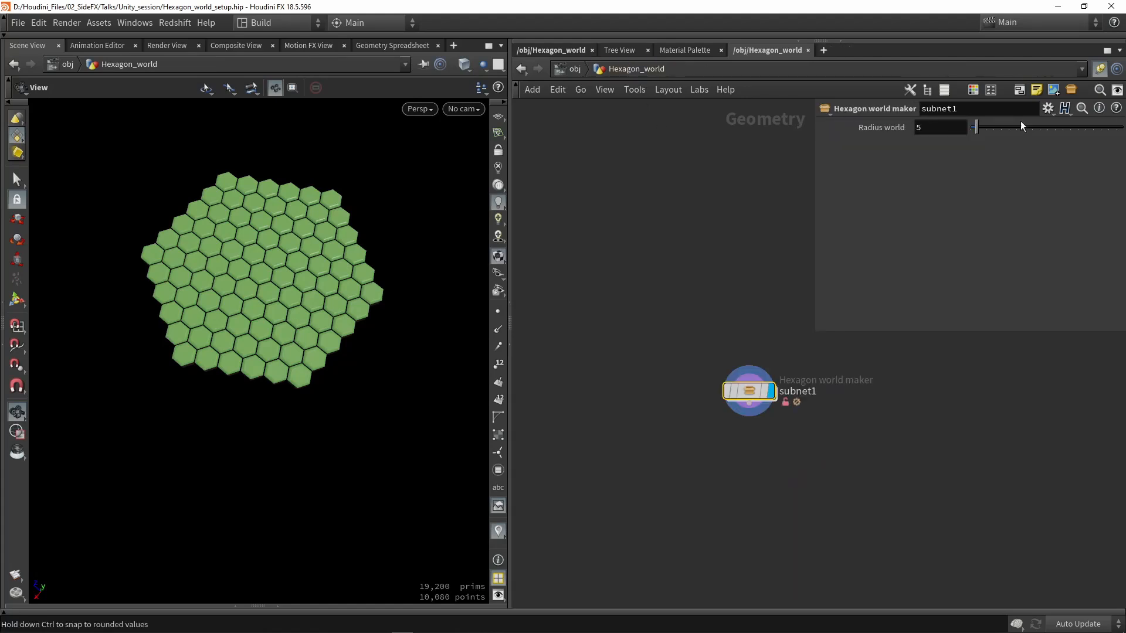
{"action": "mouse_move", "coordinate": [975, 128]}
{"action": "left_mouse_down"}
{"action": "mouse_move", "coordinate": [1011, 129]}
{"action": "mouse_move", "coordinate": [967, 132]}
{"action": "left_mouse_up"}
{"action": "scroll", "coordinate": [300, 273], "scroll_direction": "down", "scroll_amount": 5}
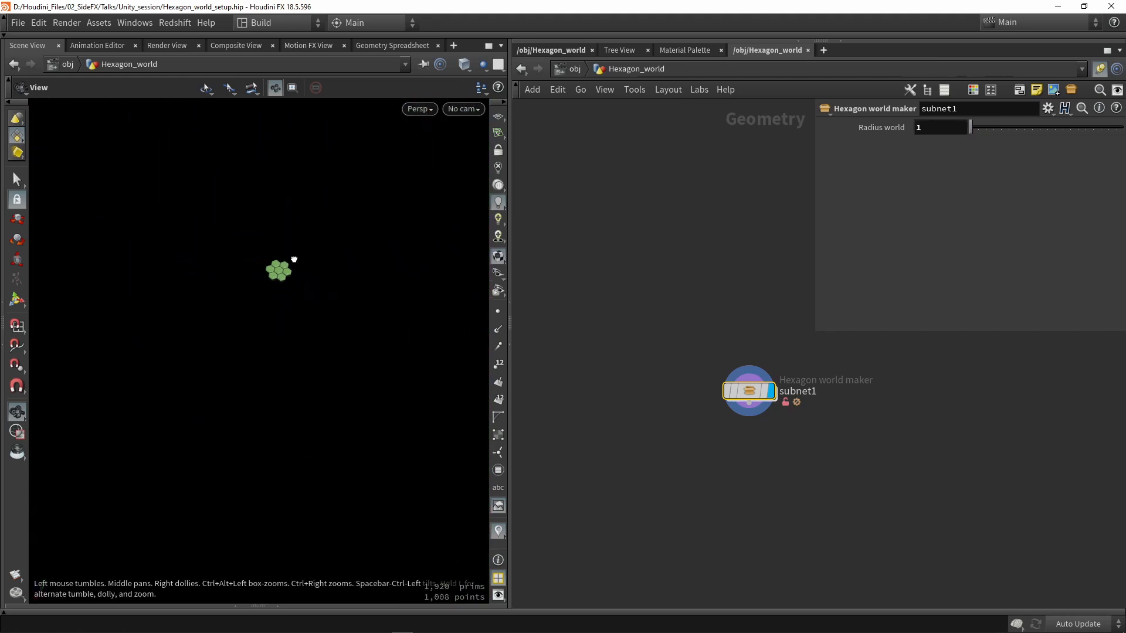
- Raise the asset's Radius world to 37 and inspect the enlarged hexagon world in the viewport
{"action": "left_click_drag", "start_coordinate": [972, 127], "coordinate": [1019, 129]}
{"action": "left_click_drag", "start_coordinate": [351, 246], "coordinate": [410, 239]}
{"action": "mouse_move", "coordinate": [410, 238]}
{"action": "right_mouse_down"}
{"action": "mouse_move", "coordinate": [320, 308]}
{"action": "mouse_move", "coordinate": [143, 284]}
{"action": "mouse_move", "coordinate": [264, 334]}
{"action": "right_mouse_up"}
{"action": "key", "text": "w"}
{"action": "key", "text": "w"}
{"action": "mouse_move", "coordinate": [271, 337]}
{"action": "left_mouse_down"}
{"action": "mouse_move", "coordinate": [311, 457]}
{"action": "mouse_move", "coordinate": [271, 339]}
{"action": "mouse_move", "coordinate": [322, 332]}
{"action": "mouse_move", "coordinate": [327, 411]}
{"action": "mouse_move", "coordinate": [329, 379]}
{"action": "mouse_move", "coordinate": [284, 357]}
{"action": "left_mouse_up"}
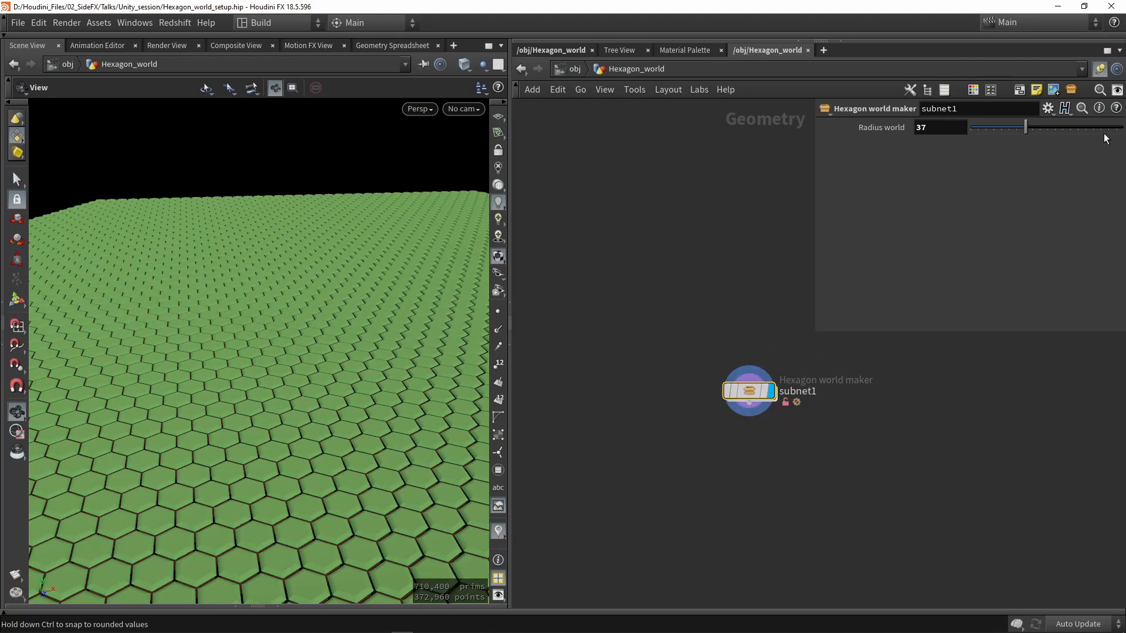
{"action": "left_click_drag", "start_coordinate": [276, 318], "coordinate": [285, 359]}
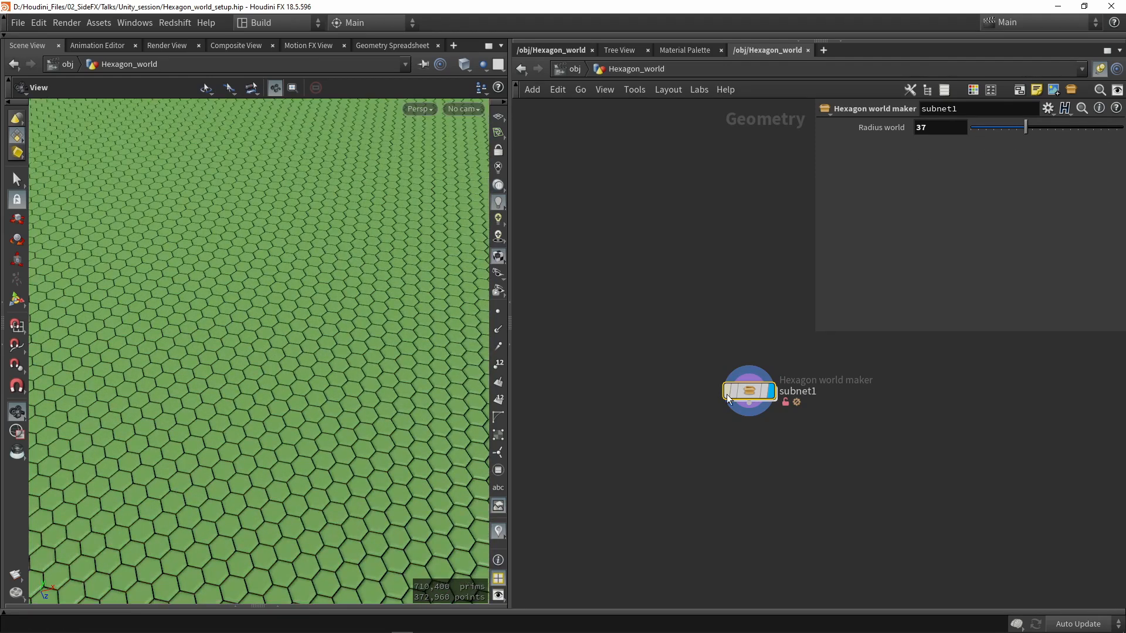
- Enter the Hexagon world maker node, move copytopoints1 farther below its input nodes and bring the whole disc into view
{"action": "double_click", "coordinate": [755, 393]}
{"action": "middle_click_drag", "start_coordinate": [747, 432], "coordinate": [706, 363]}
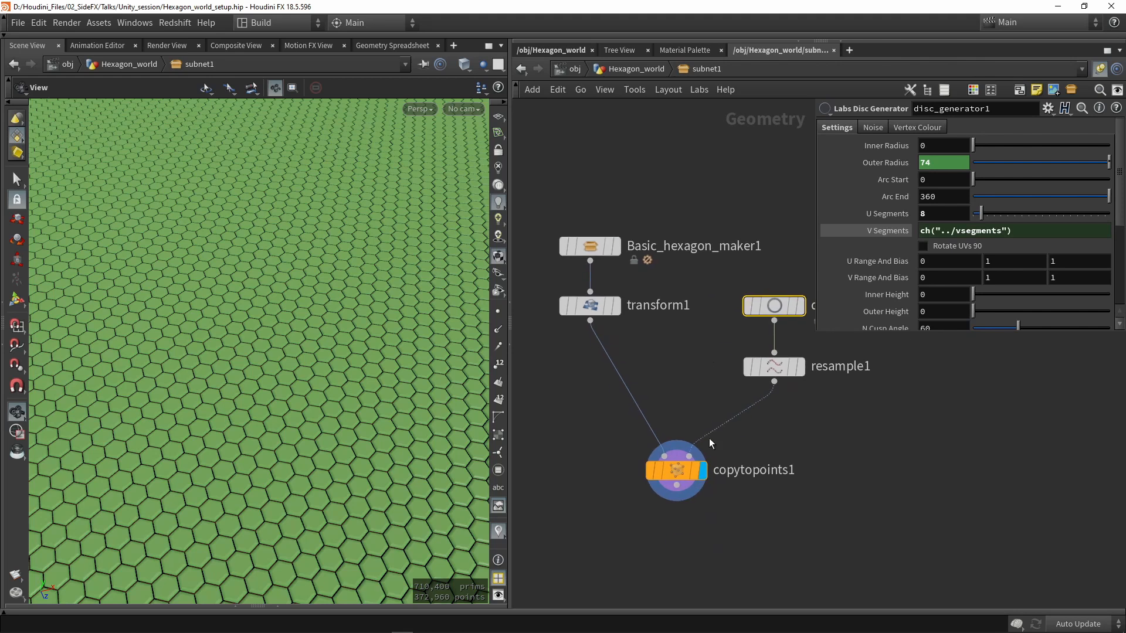
{"action": "left_click_drag", "start_coordinate": [681, 477], "coordinate": [637, 521]}
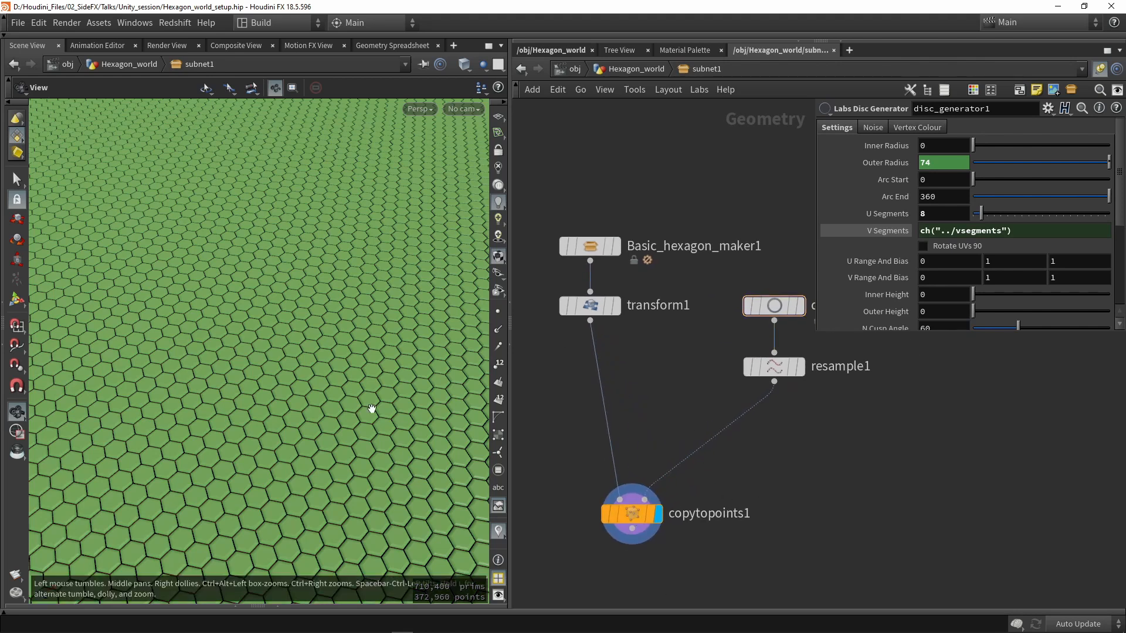
{"action": "scroll", "coordinate": [369, 408], "scroll_direction": "down", "scroll_amount": 3}
{"action": "scroll", "coordinate": [360, 402], "scroll_direction": "down", "scroll_amount": 4}
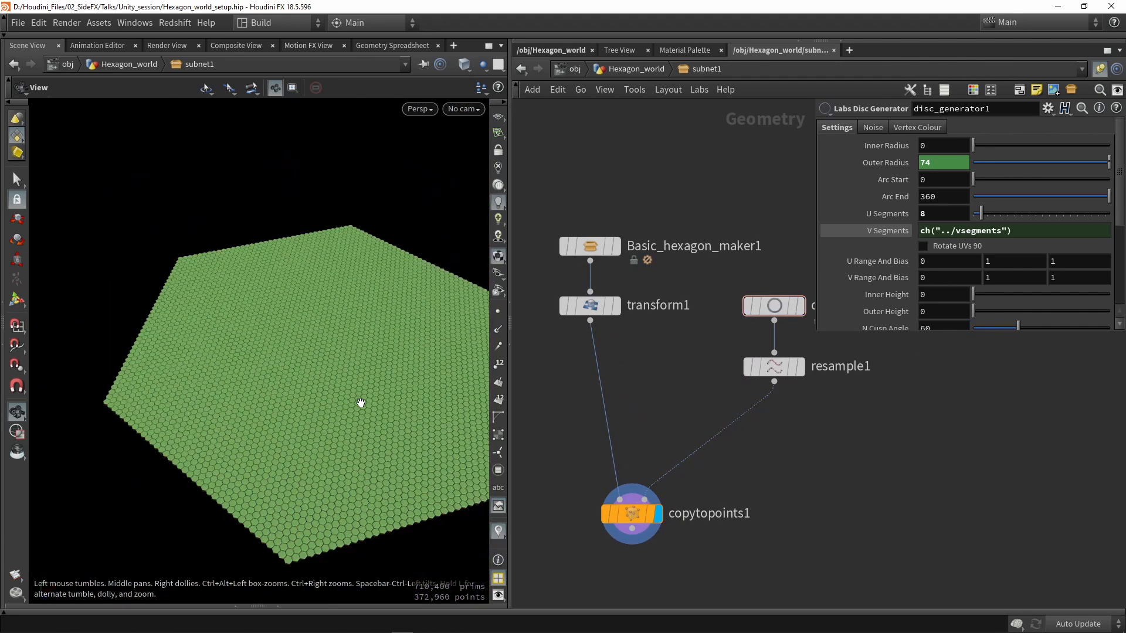
- Insert a Mountain node on the wire between resample1 and copytopoints1 and line it up directly below resample1
{"action": "left_click_drag", "start_coordinate": [359, 403], "coordinate": [390, 420]}
{"action": "scroll", "coordinate": [331, 423], "scroll_direction": "up", "scroll_amount": 4}
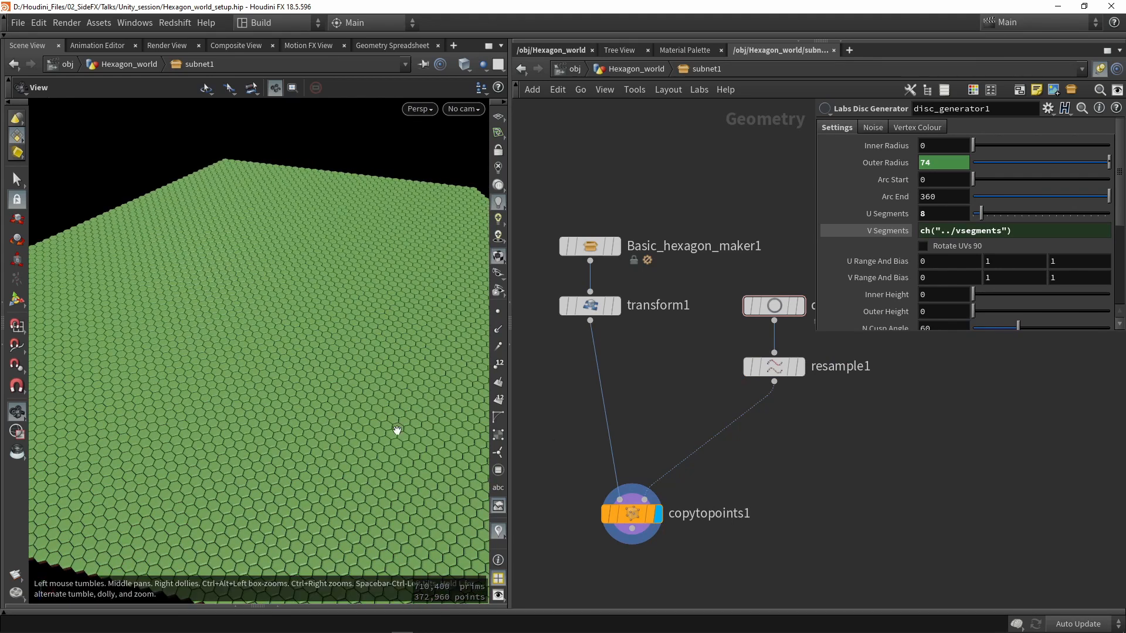
{"action": "left_click_drag", "start_coordinate": [397, 429], "coordinate": [263, 388]}
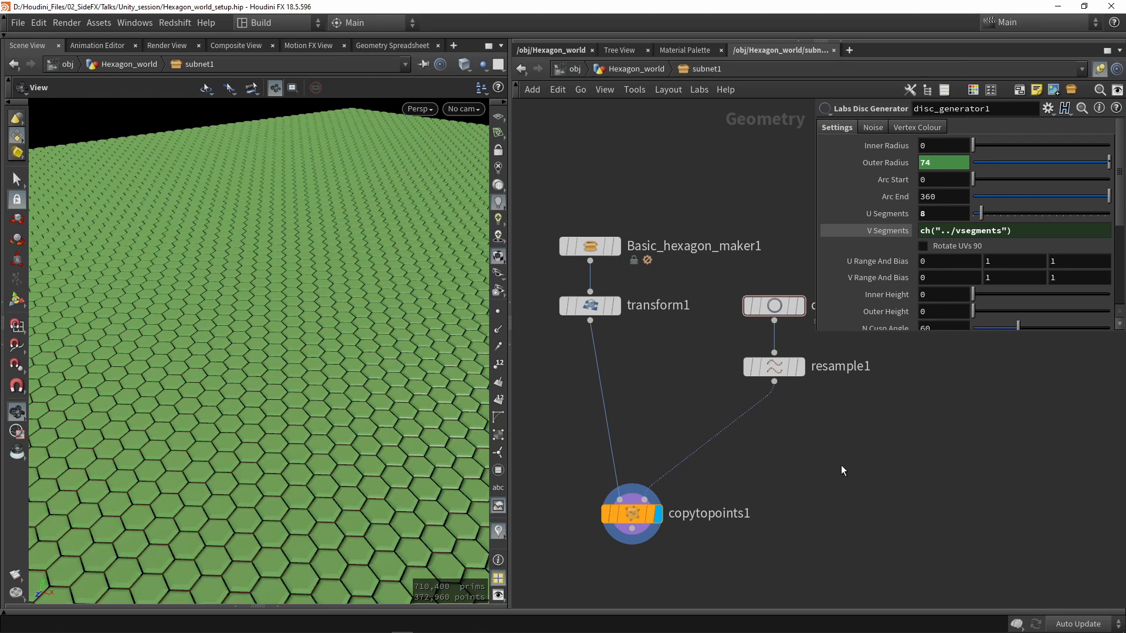
{"action": "key", "text": "Tab"}
{"action": "type", "text": "moun"}
{"action": "key", "text": "Return"}
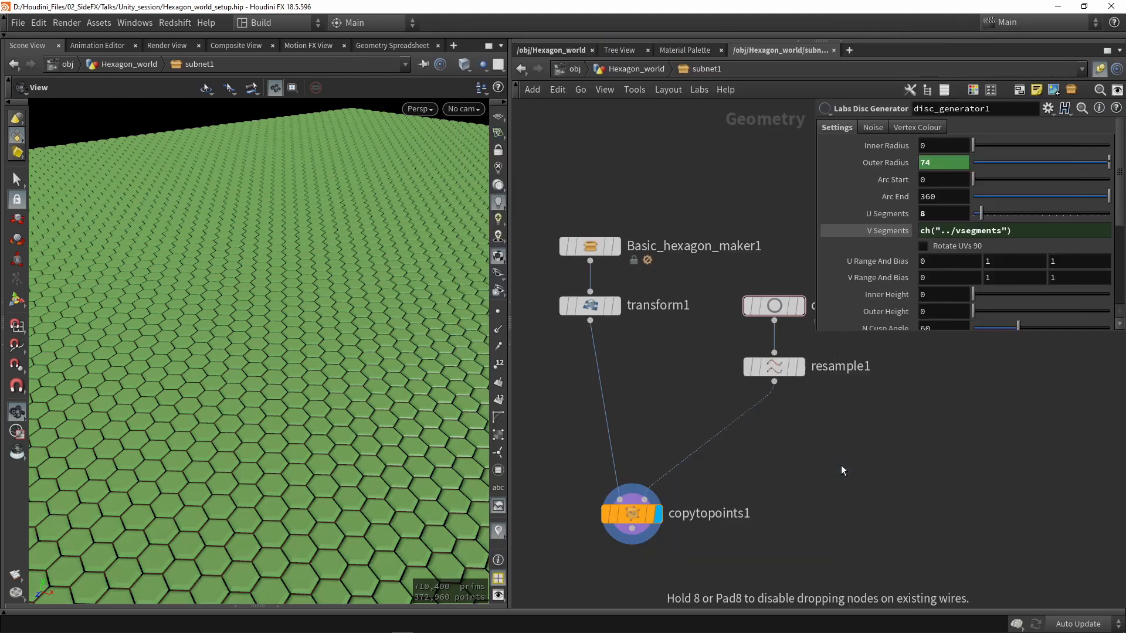
{"action": "scroll", "coordinate": [840, 467], "scroll_direction": "up", "scroll_amount": 3}
{"action": "left_click", "coordinate": [670, 401]}
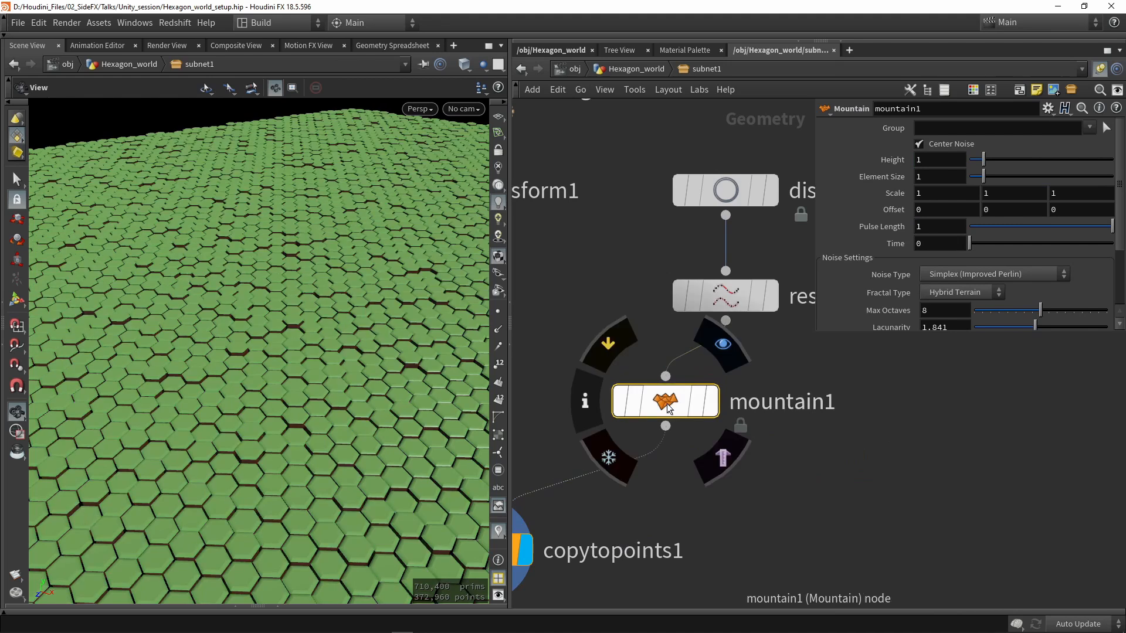
{"action": "left_click_drag", "start_coordinate": [670, 405], "coordinate": [729, 414]}
- Display mountain1 in wireframe and compare its lines with the node bypassed and active
{"action": "key", "text": "r"}
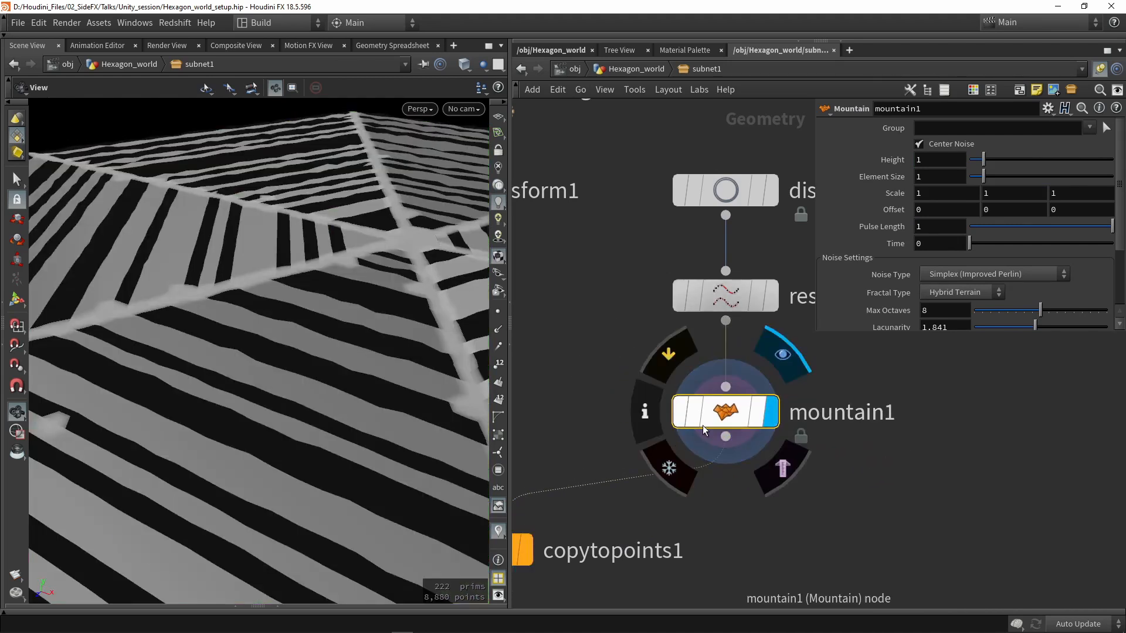
{"action": "mouse_move", "coordinate": [283, 311]}
{"action": "left_mouse_down"}
{"action": "mouse_move", "coordinate": [266, 284]}
{"action": "mouse_move", "coordinate": [189, 289]}
{"action": "left_mouse_up"}
{"action": "key", "text": "w"}
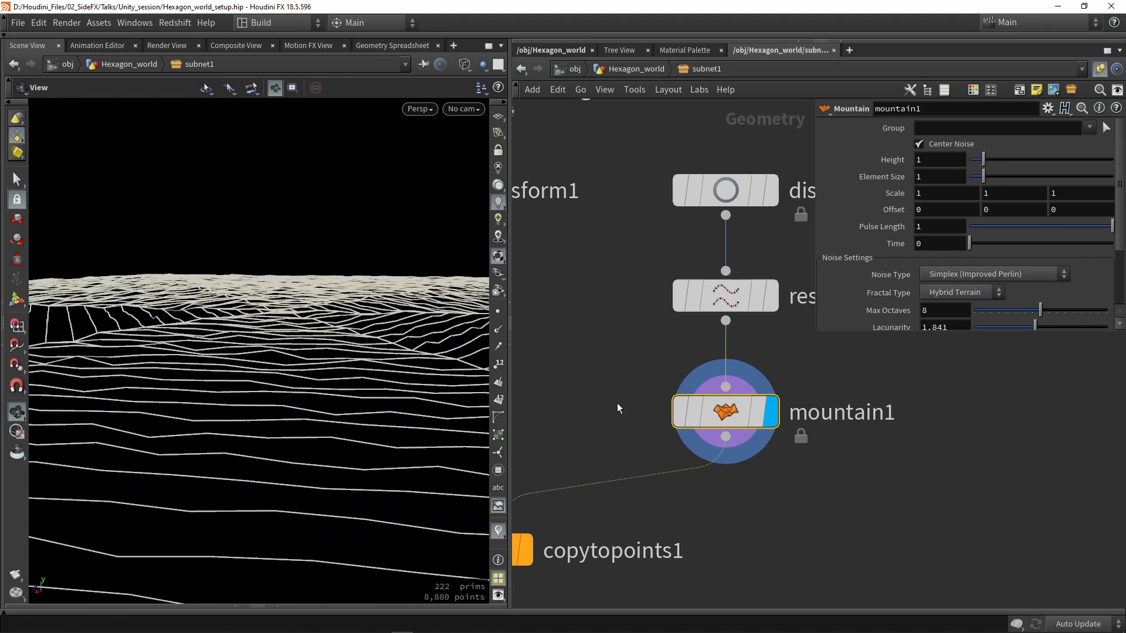
{"action": "left_click", "coordinate": [679, 414]}
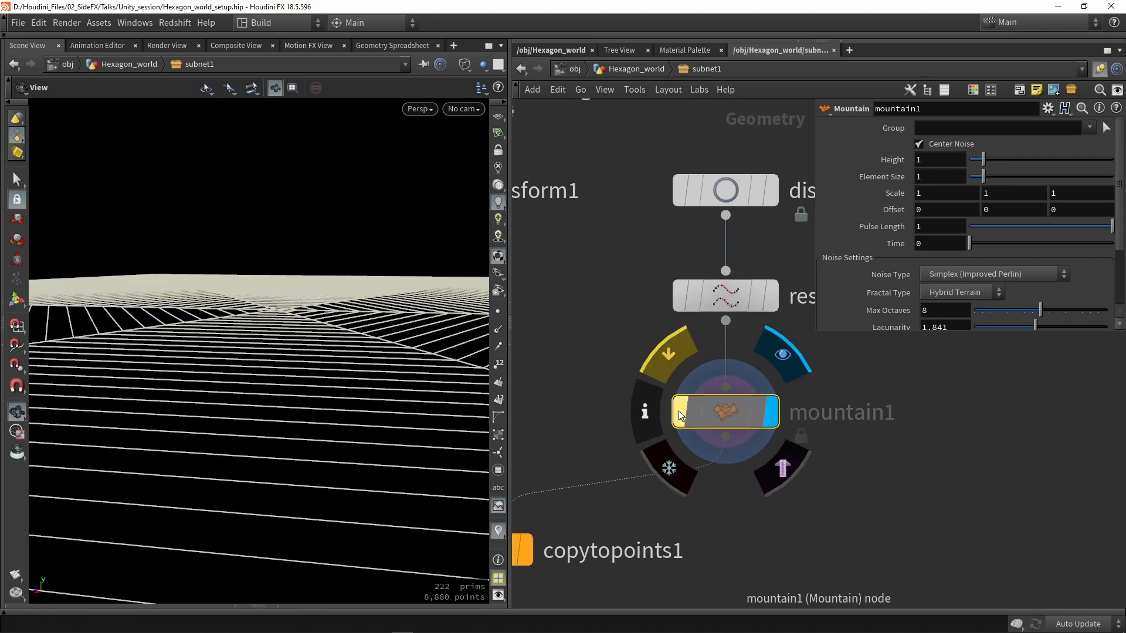
{"action": "left_click", "coordinate": [679, 413]}
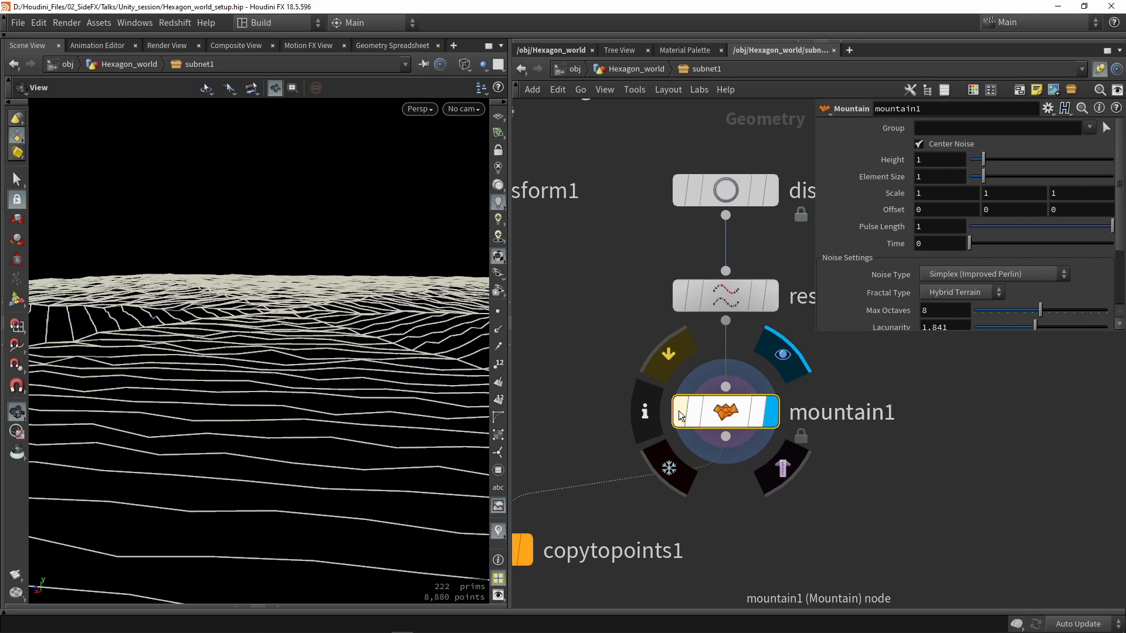
- Display copytopoints1 again in shaded mode and view the displaced hexagon tiles up close
{"action": "middle_click_drag", "start_coordinate": [666, 522], "coordinate": [812, 441]}
{"action": "left_click", "coordinate": [668, 471]}
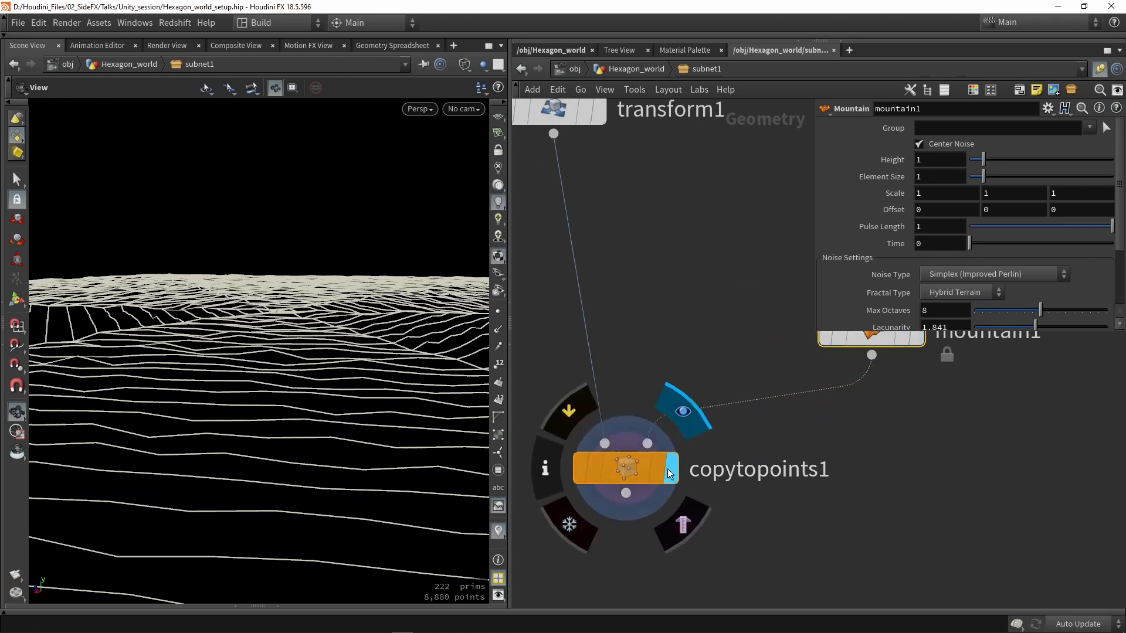
{"action": "left_click", "coordinate": [616, 469]}
{"action": "key", "text": "w"}
{"action": "mouse_move", "coordinate": [339, 410]}
{"action": "left_mouse_down"}
{"action": "mouse_move", "coordinate": [309, 379]}
{"action": "mouse_move", "coordinate": [312, 487]}
{"action": "mouse_move", "coordinate": [327, 352]}
{"action": "mouse_move", "coordinate": [342, 364]}
{"action": "left_mouse_up"}
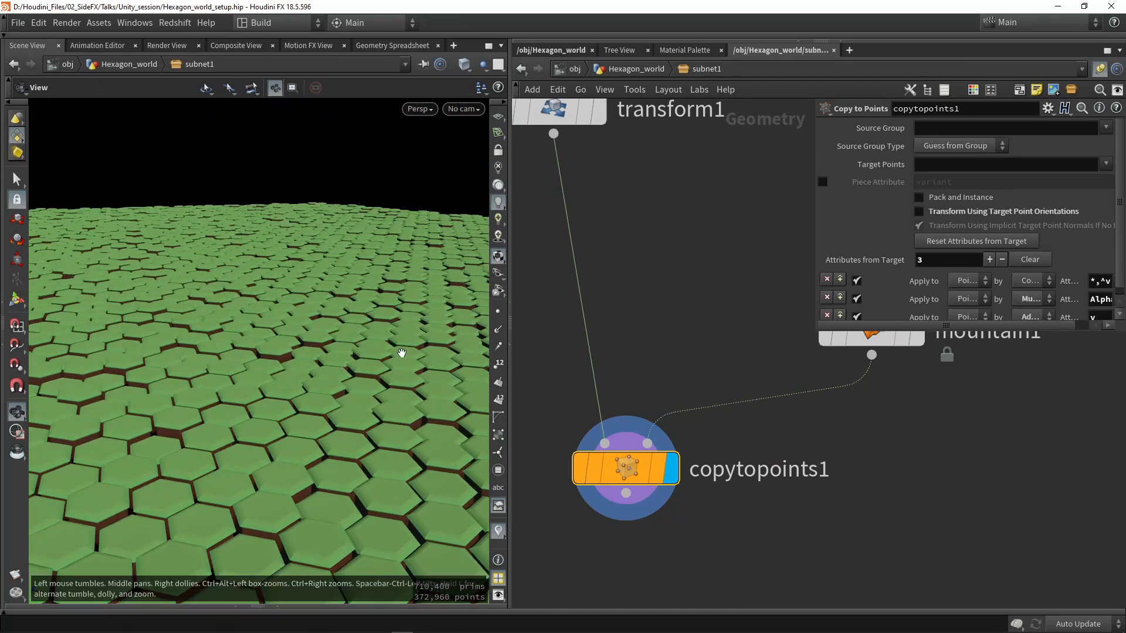
- Set mountain1's Element Size to 10 and its Height to 2.99
{"action": "key", "text": "h"}
{"action": "left_click", "coordinate": [764, 358]}
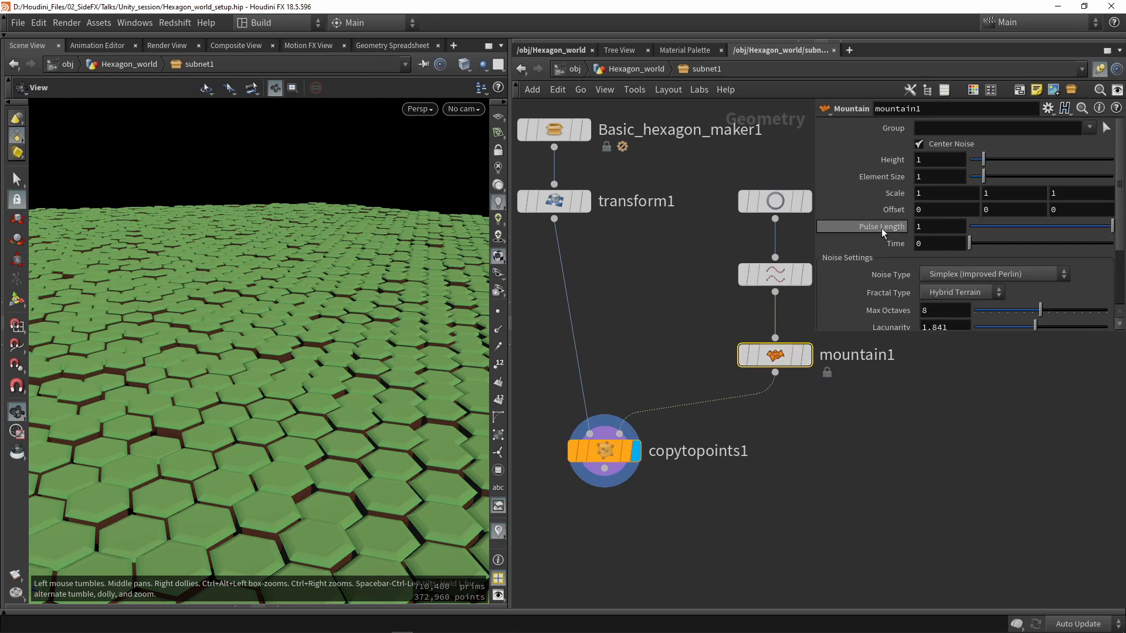
{"action": "left_click_drag", "start_coordinate": [289, 267], "coordinate": [523, 251]}
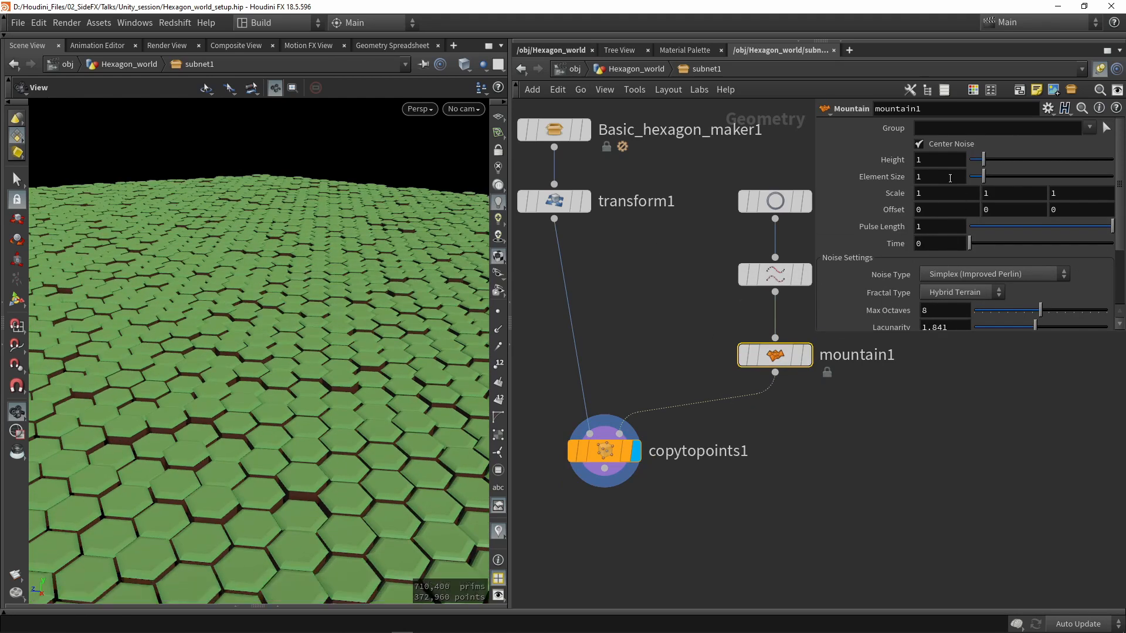
{"action": "left_click", "coordinate": [927, 175]}
{"action": "left_click_drag", "start_coordinate": [984, 160], "coordinate": [1049, 183]}
{"action": "left_click_drag", "start_coordinate": [349, 279], "coordinate": [295, 216]}
{"action": "left_click_drag", "start_coordinate": [1073, 176], "coordinate": [1112, 176]}
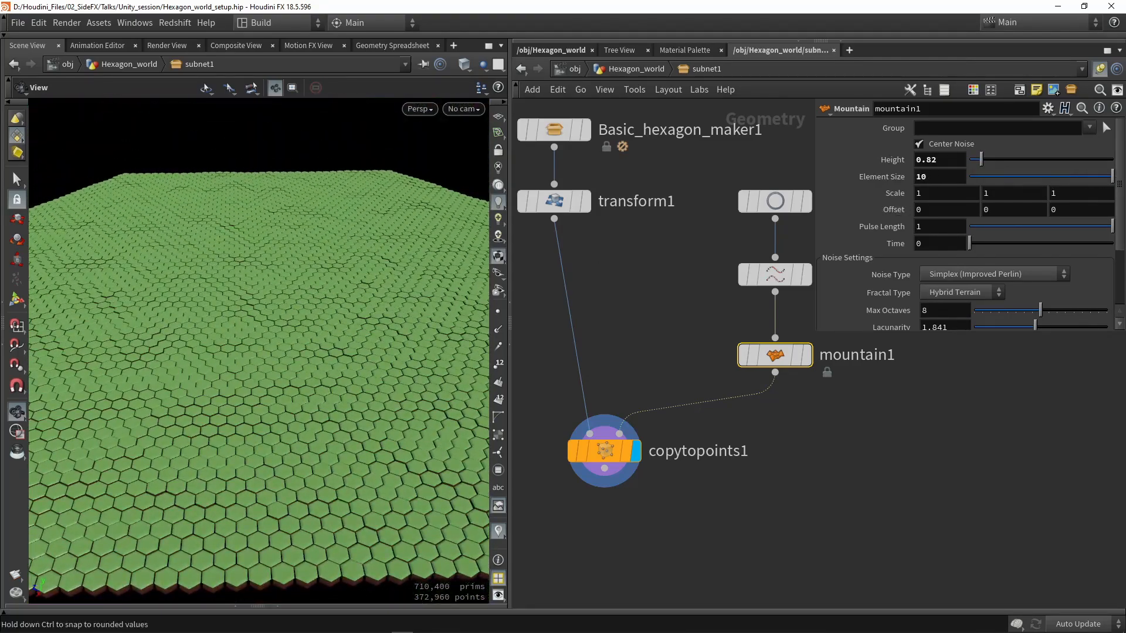
{"action": "left_click_drag", "start_coordinate": [311, 305], "coordinate": [340, 301]}
{"action": "left_click_drag", "start_coordinate": [980, 159], "coordinate": [1012, 159]}
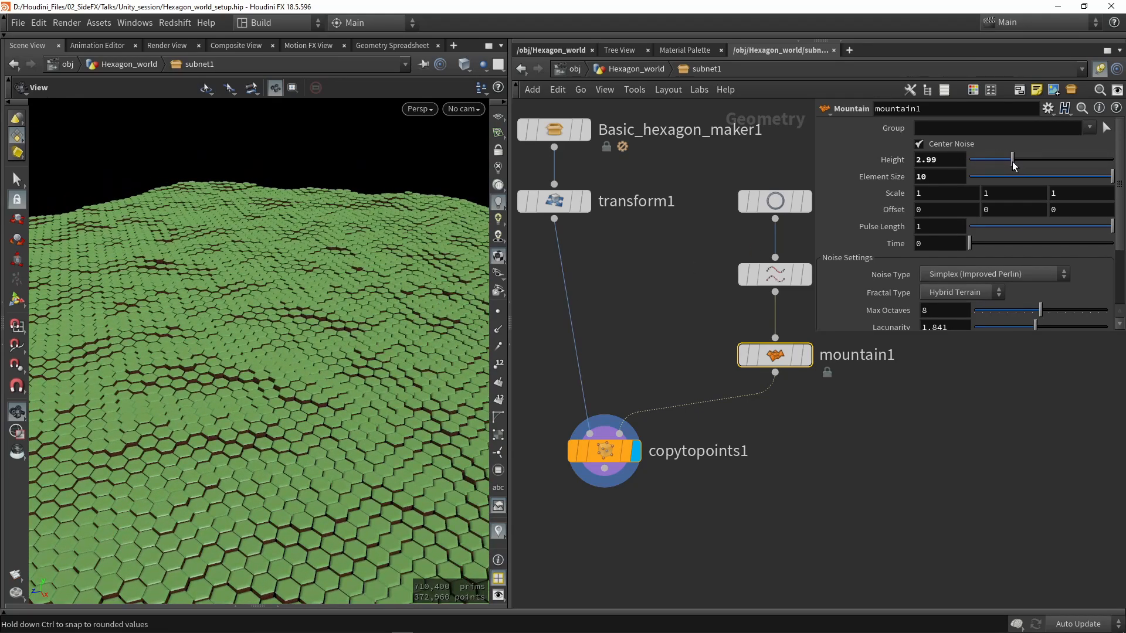
{"action": "mouse_move", "coordinate": [246, 352]}
{"action": "left_mouse_down"}
{"action": "mouse_move", "coordinate": [213, 324]}
{"action": "mouse_move", "coordinate": [226, 340]}
{"action": "mouse_move", "coordinate": [315, 330]}
{"action": "mouse_move", "coordinate": [263, 347]}
{"action": "left_mouse_up"}
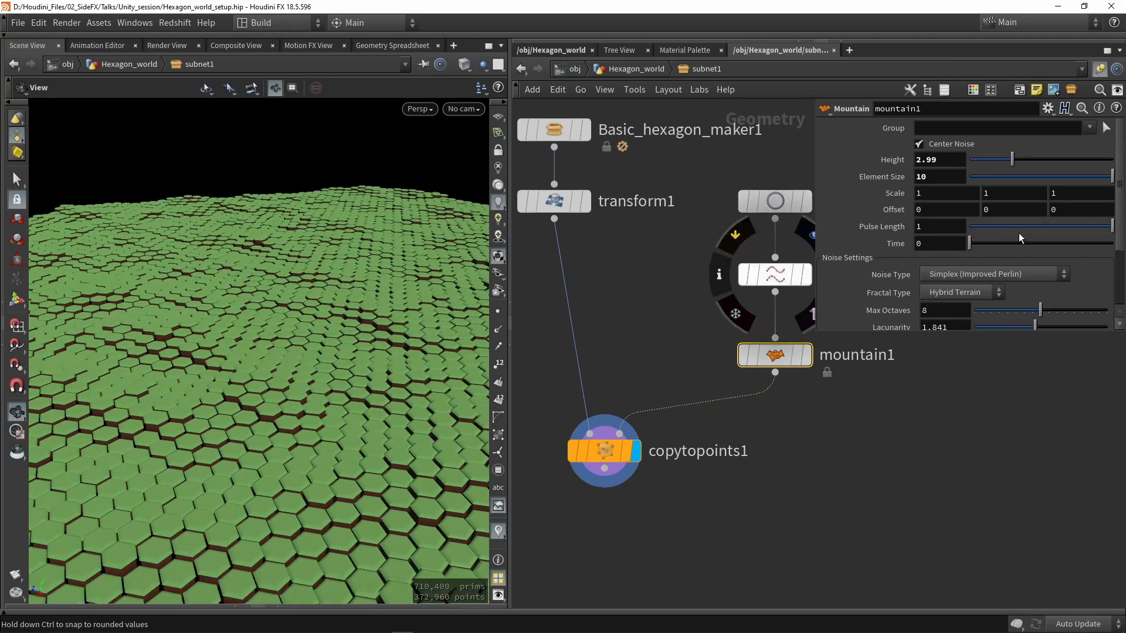
- Try a Roughness of 1 on mountain1, then lower it to 0 for smoother terrain
{"action": "scroll", "coordinate": [884, 240], "scroll_direction": "down", "scroll_amount": 3}
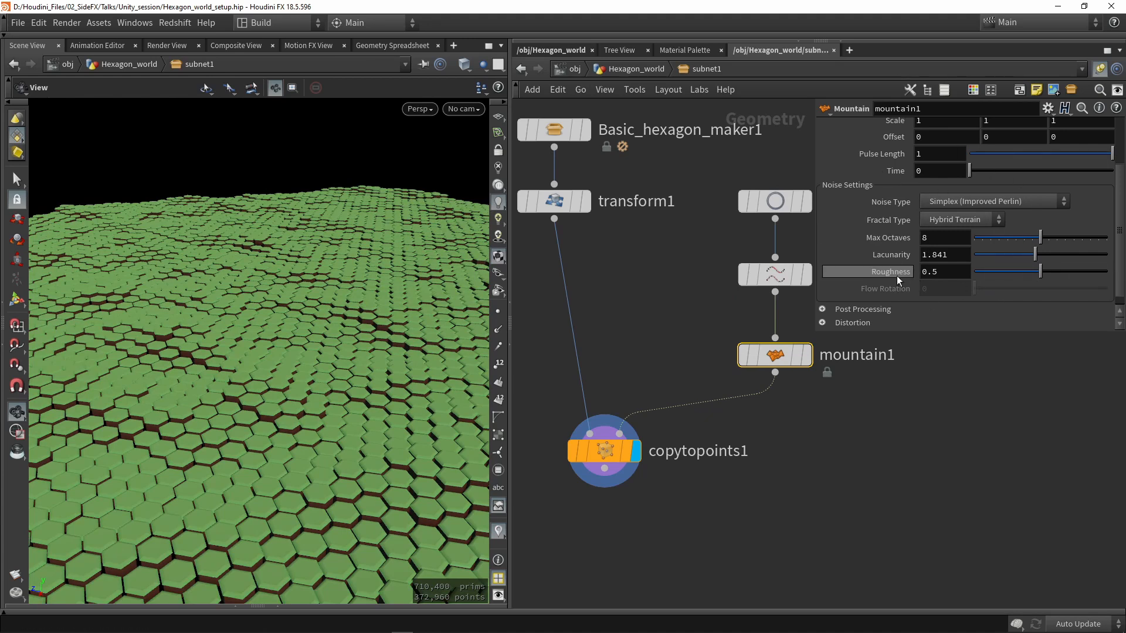
{"action": "left_click_drag", "start_coordinate": [892, 276], "coordinate": [1114, 273]}
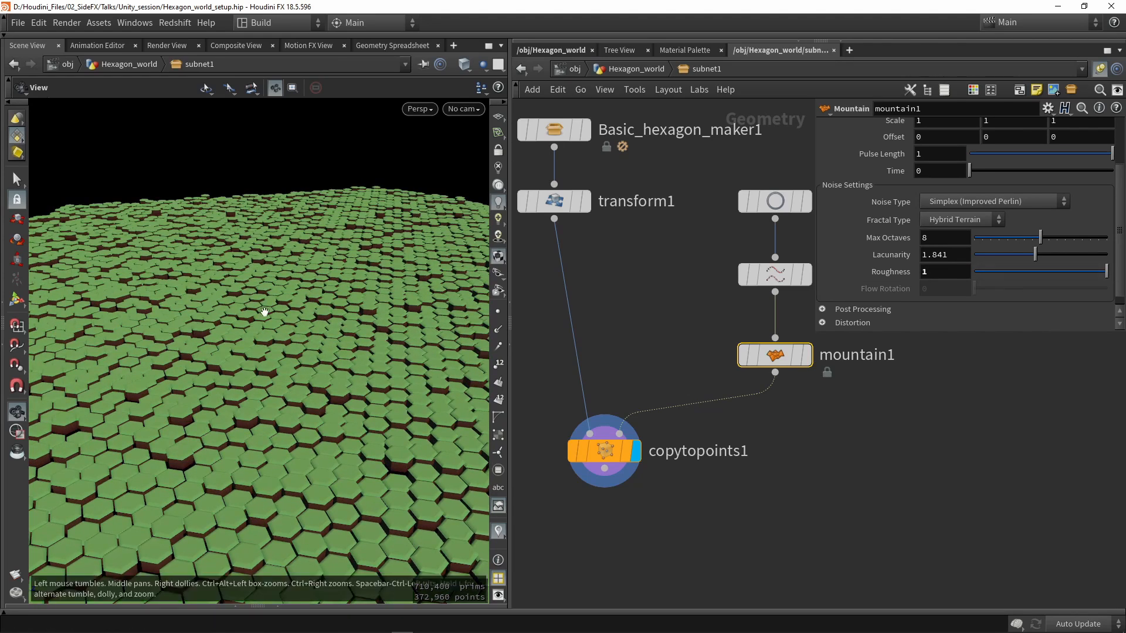
{"action": "left_click_drag", "start_coordinate": [1043, 268], "coordinate": [963, 270]}
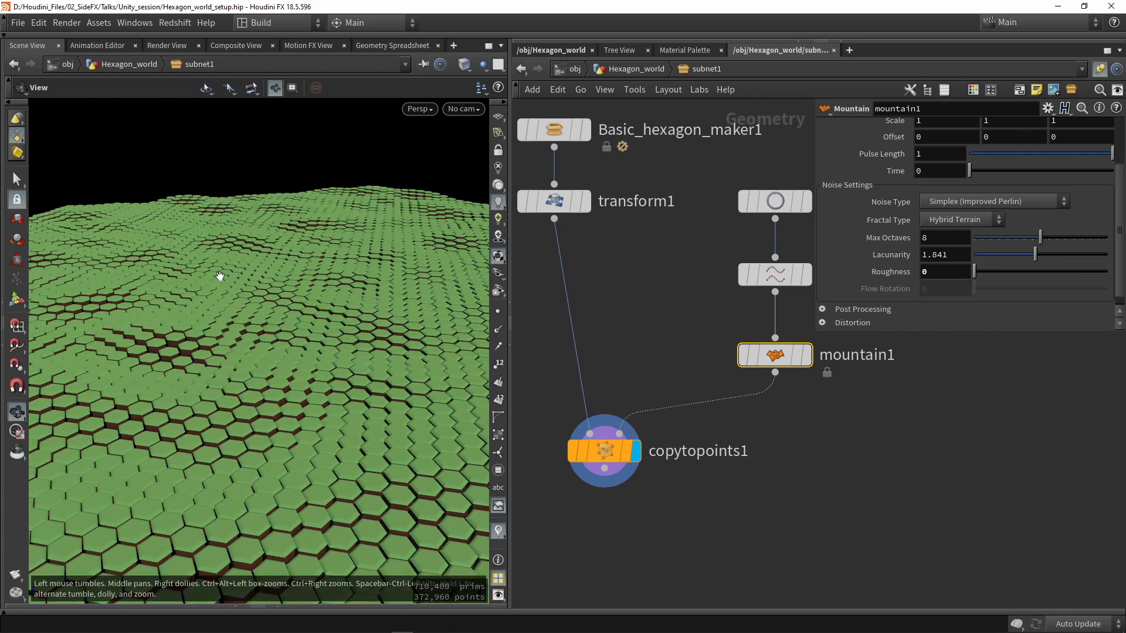
{"action": "left_click_drag", "start_coordinate": [167, 273], "coordinate": [281, 293]}
- Raise mountain1's Height to 6.8 and inspect the terrain from another angle
{"action": "scroll", "coordinate": [887, 201], "scroll_direction": "up", "scroll_amount": 3}
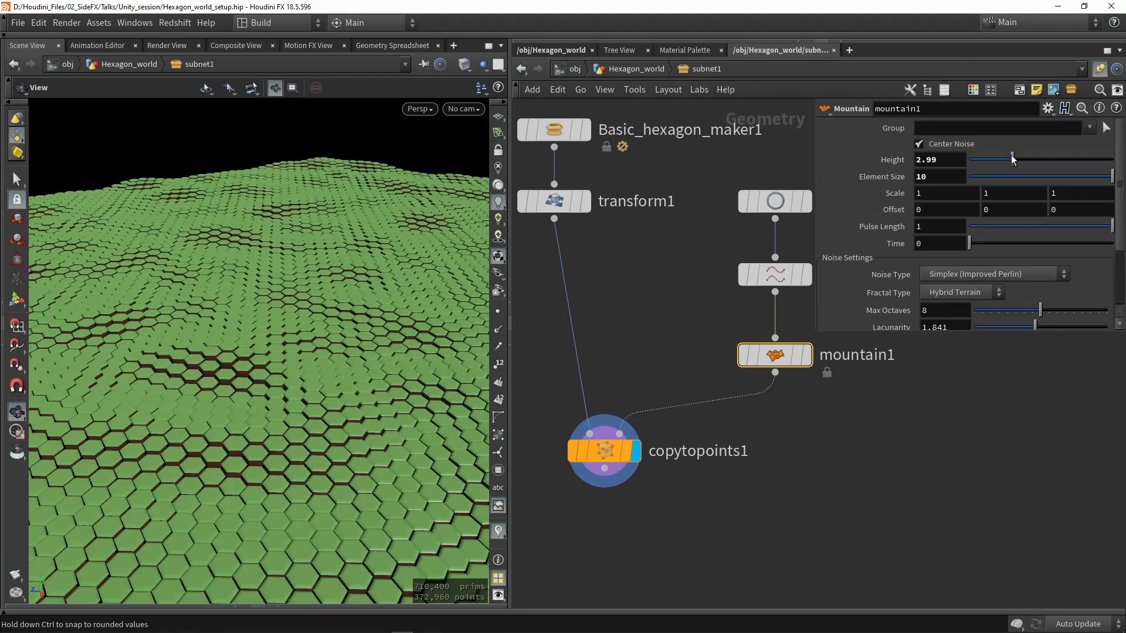
{"action": "left_click_drag", "start_coordinate": [1004, 160], "coordinate": [1067, 160]}
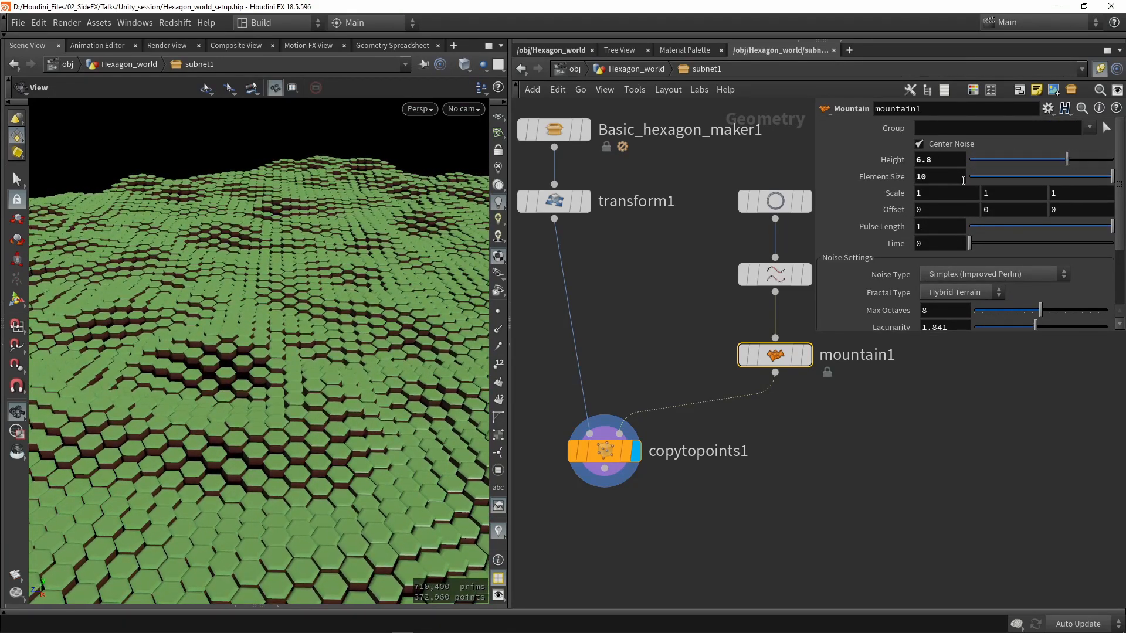
{"action": "left_click_drag", "start_coordinate": [364, 252], "coordinate": [298, 263]}
- Try the Worley (cellular) F1 and Worley (cellular) F2-F1 noise types on mountain1
{"action": "scroll", "coordinate": [976, 221], "scroll_direction": "down", "scroll_amount": 3}
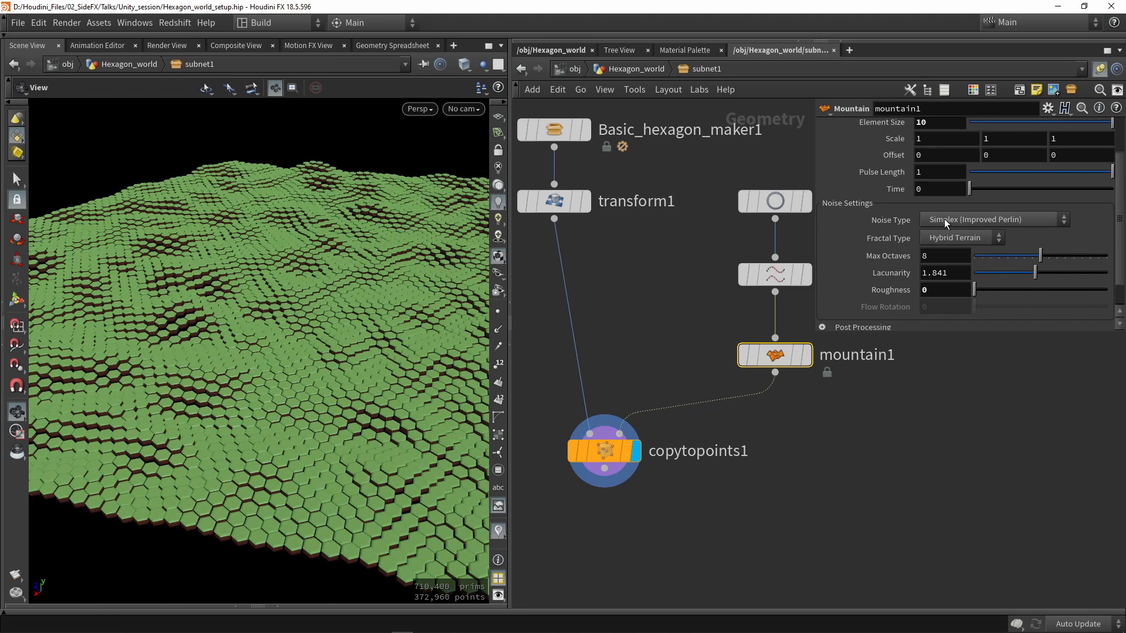
{"action": "left_click", "coordinate": [944, 219]}
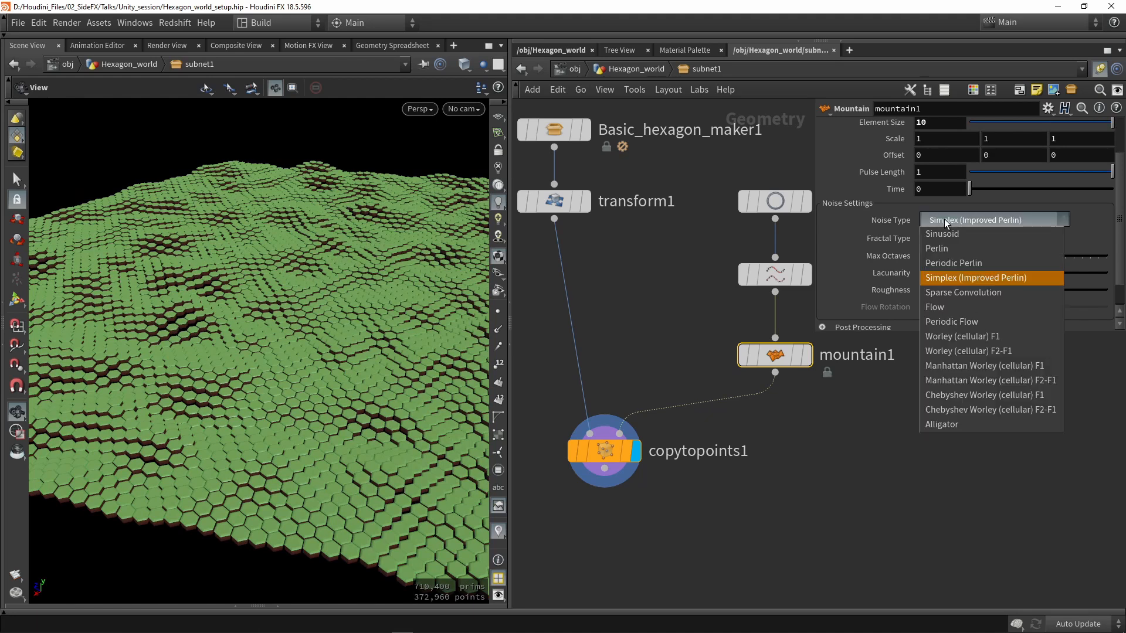
{"action": "left_click", "coordinate": [948, 339]}
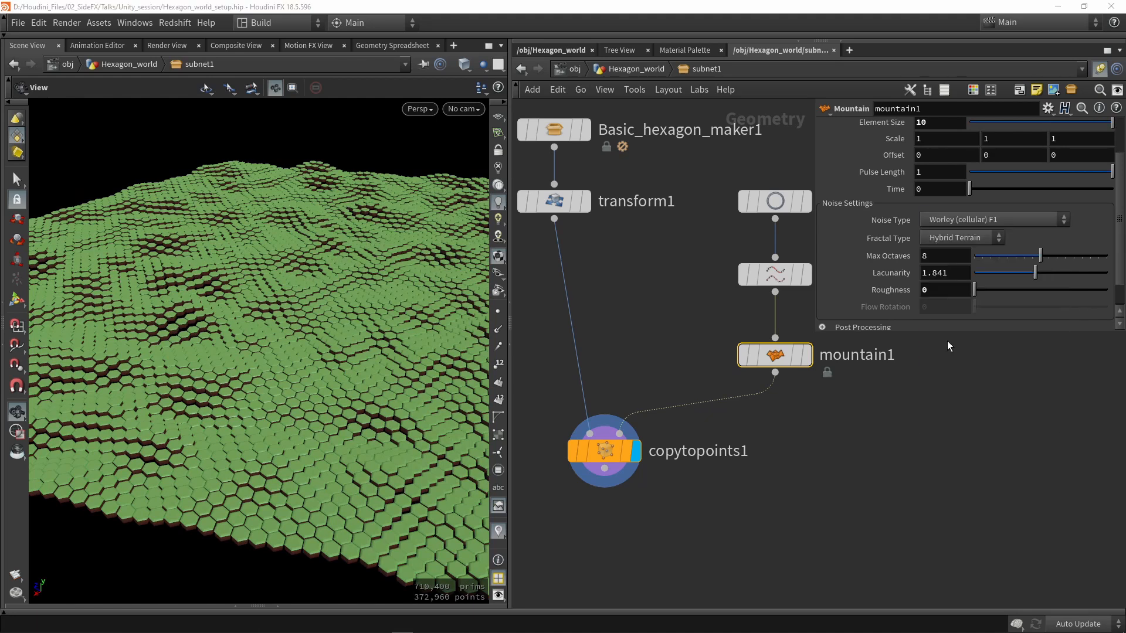
{"action": "left_click_drag", "start_coordinate": [344, 320], "coordinate": [320, 312]}
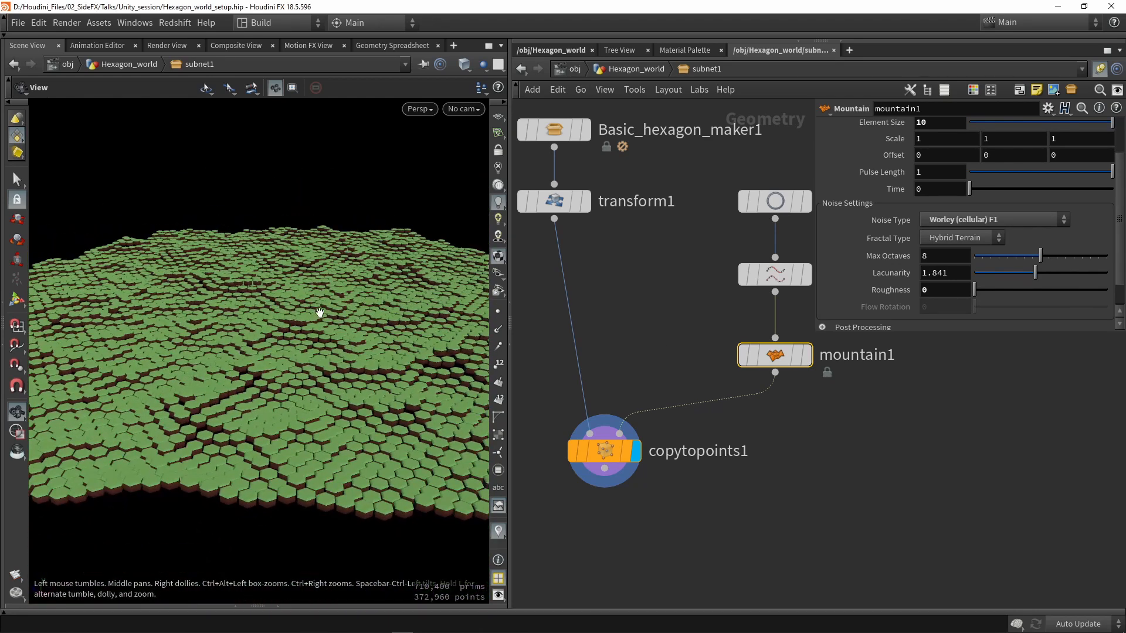
{"action": "left_click", "coordinate": [975, 219]}
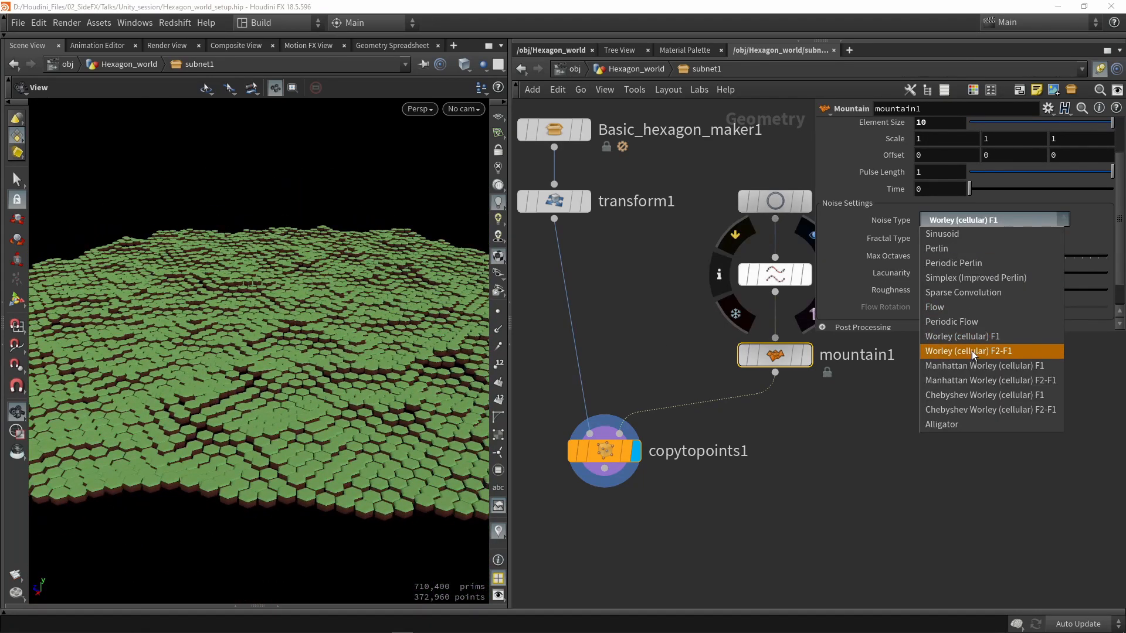
{"action": "left_click", "coordinate": [972, 350]}
- Try Manhattan Worley (cellular) F2-F1, Chebyshev Worley (cellular) F2-F1 and Chebyshev Worley (cellular) F1 as mountain1's noise type
{"action": "left_click", "coordinate": [969, 219]}
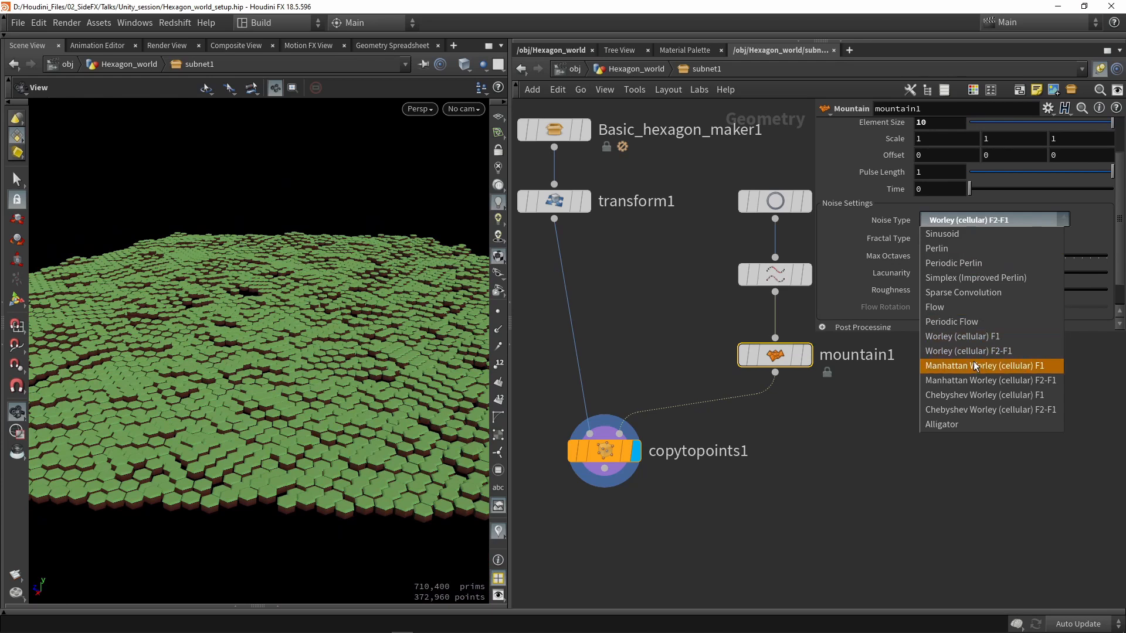
{"action": "left_click", "coordinate": [972, 386]}
{"action": "left_click", "coordinate": [951, 219]}
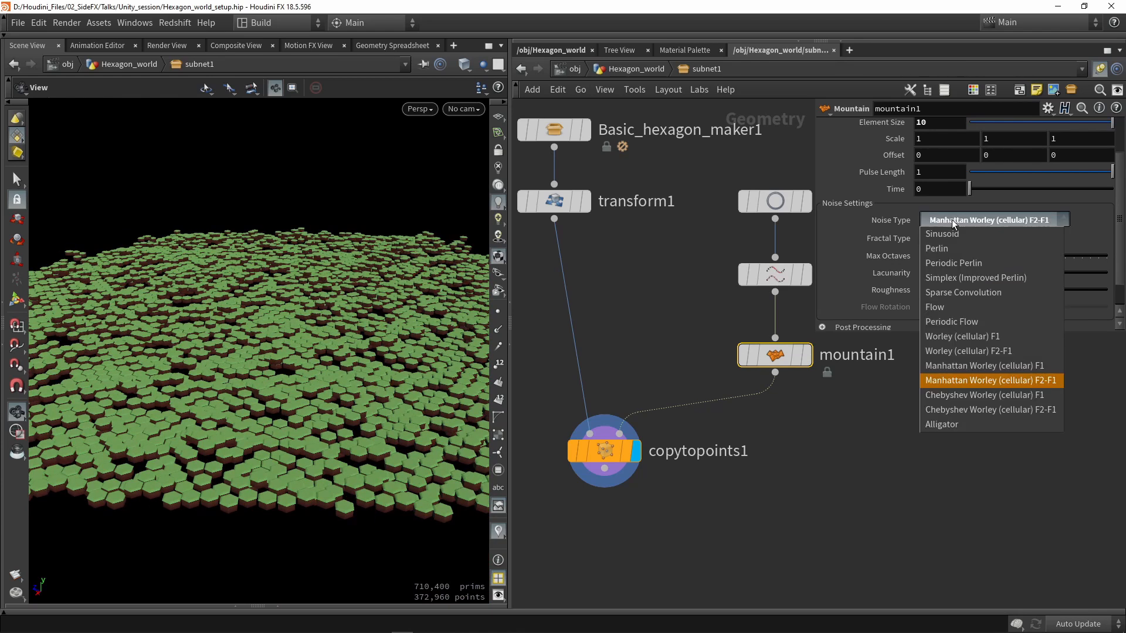
{"action": "left_click", "coordinate": [965, 407]}
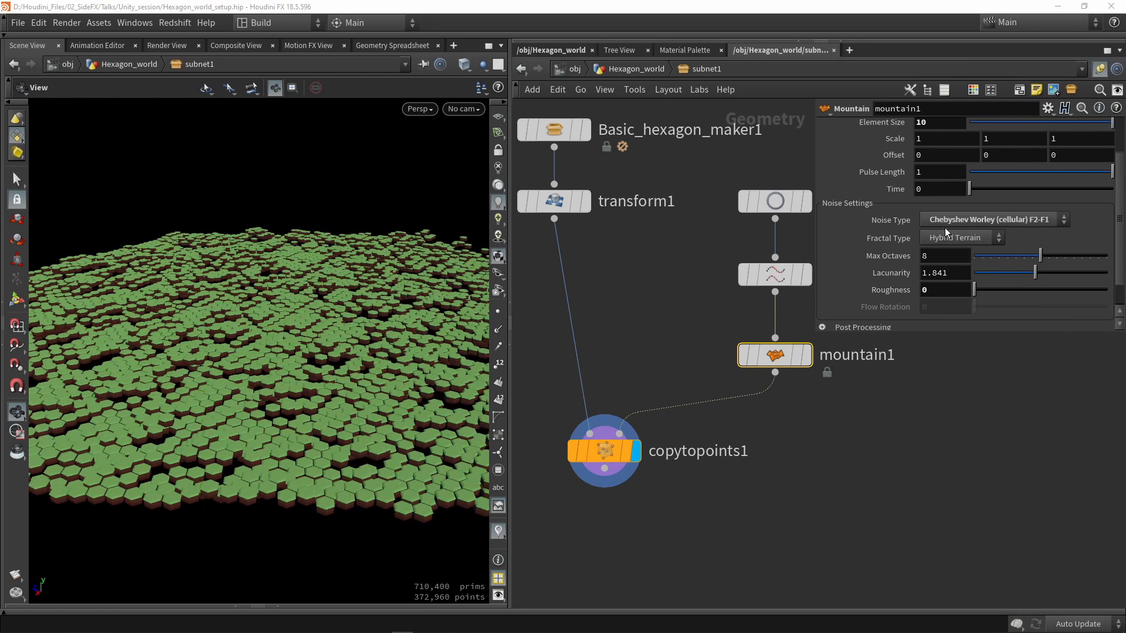
{"action": "left_click", "coordinate": [945, 227]}
{"action": "left_click", "coordinate": [980, 392]}
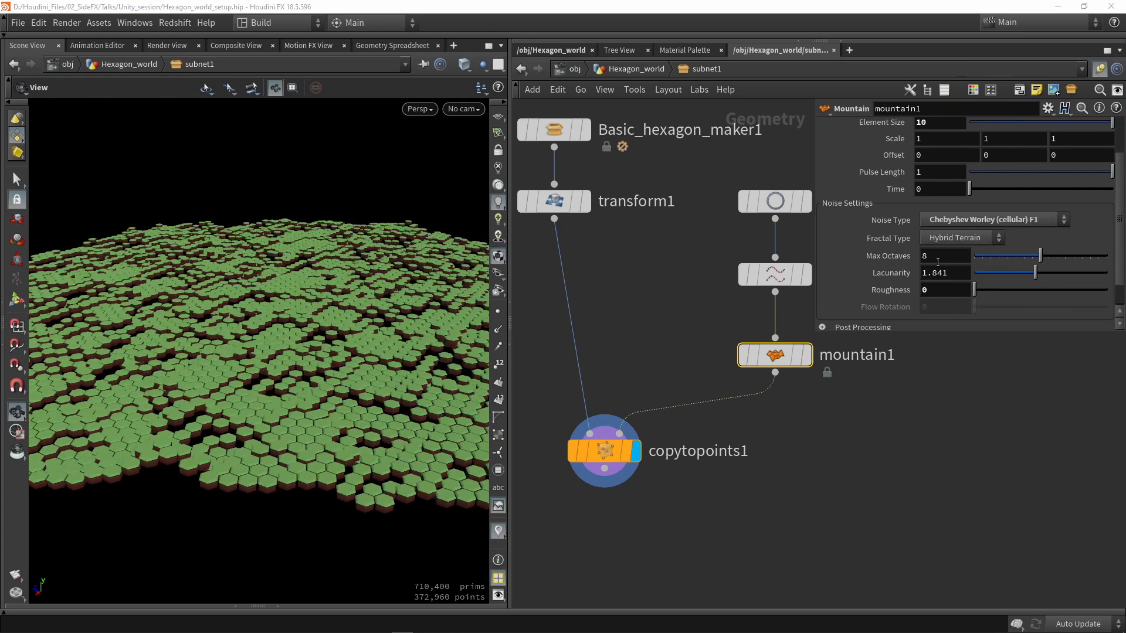
- Set mountain1's Noise Type to Sparse Convolution, inspect the terrain from its edge and deselect the node
{"action": "left_click", "coordinate": [937, 219]}
{"action": "left_click", "coordinate": [942, 291]}
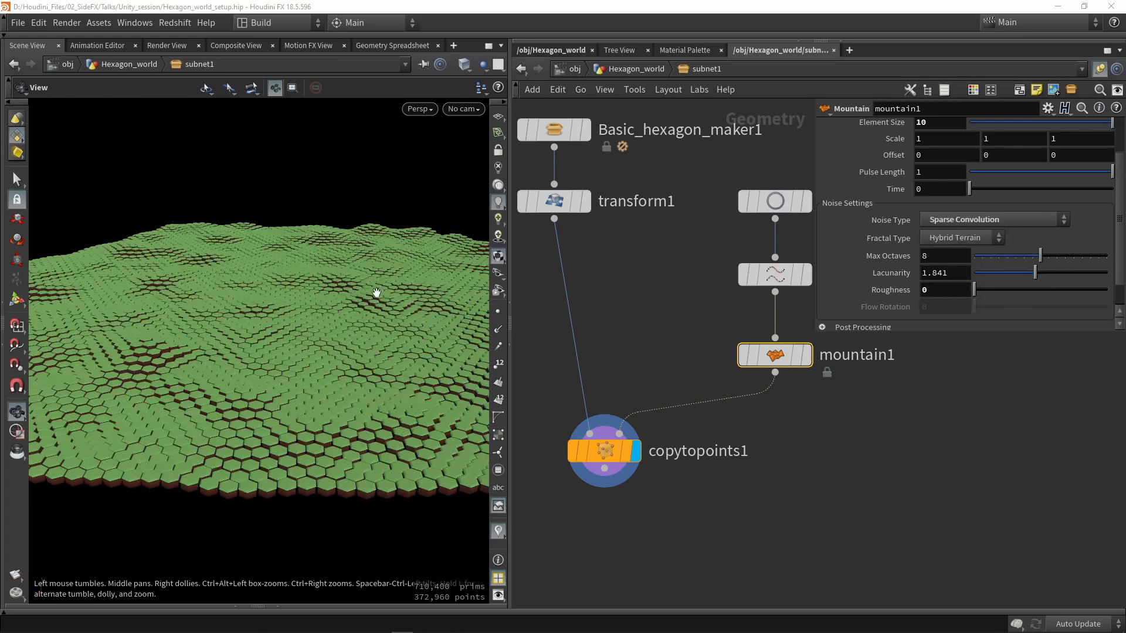
{"action": "left_click_drag", "start_coordinate": [376, 293], "coordinate": [184, 290]}
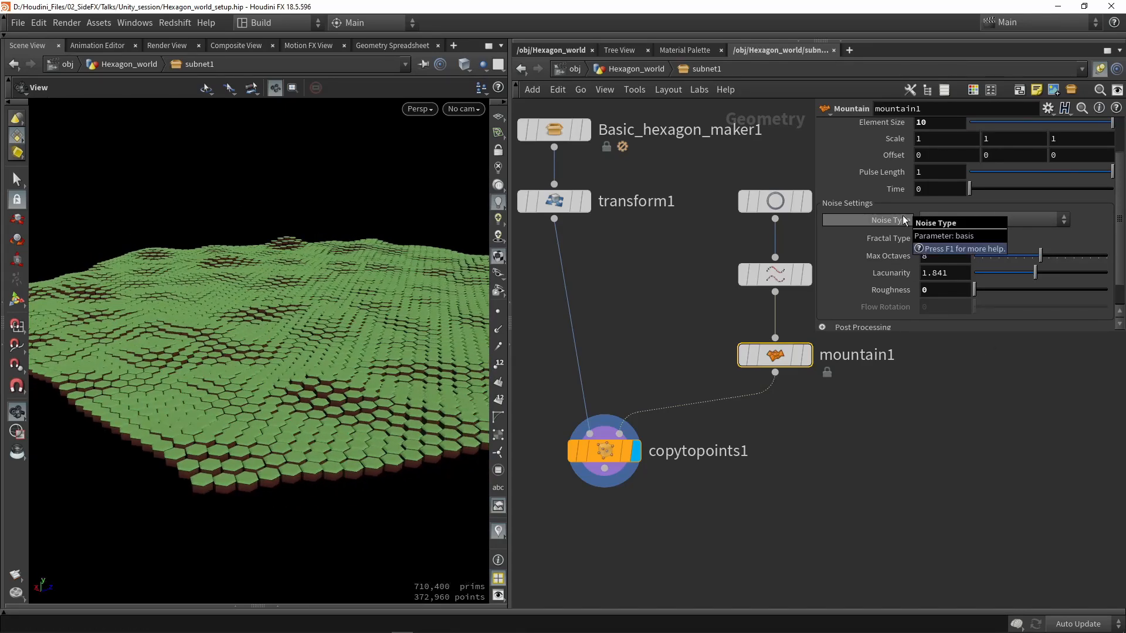
{"action": "left_click", "coordinate": [908, 425]}
{"action": "scroll", "coordinate": [918, 282], "scroll_direction": "up", "scroll_amount": 3}
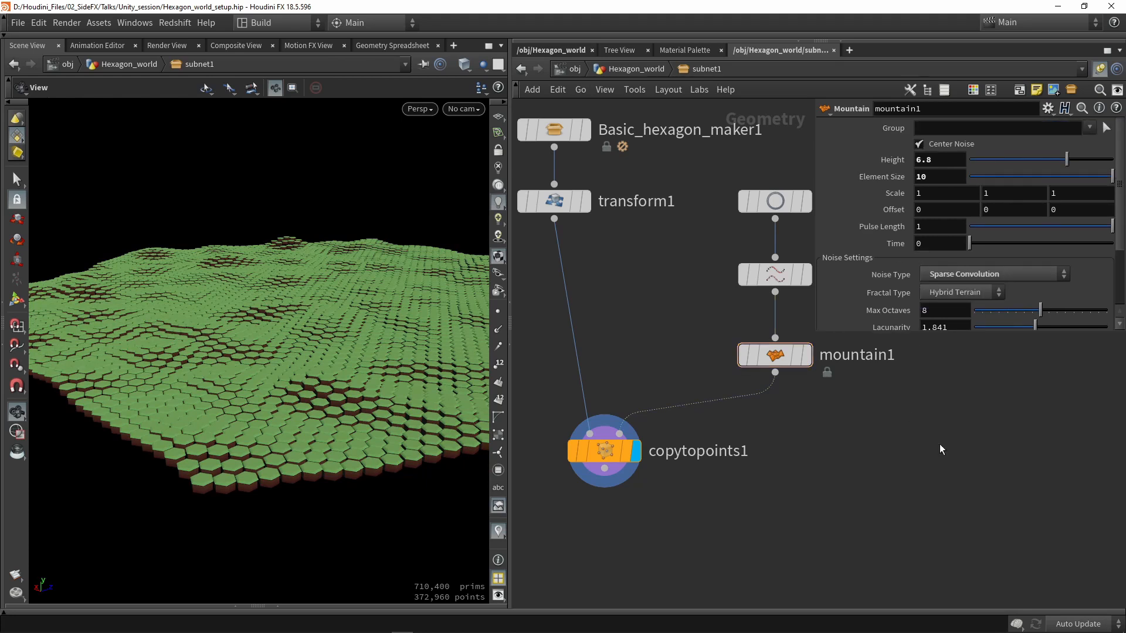
{"action": "middle_click_drag", "start_coordinate": [872, 418], "coordinate": [857, 431]}
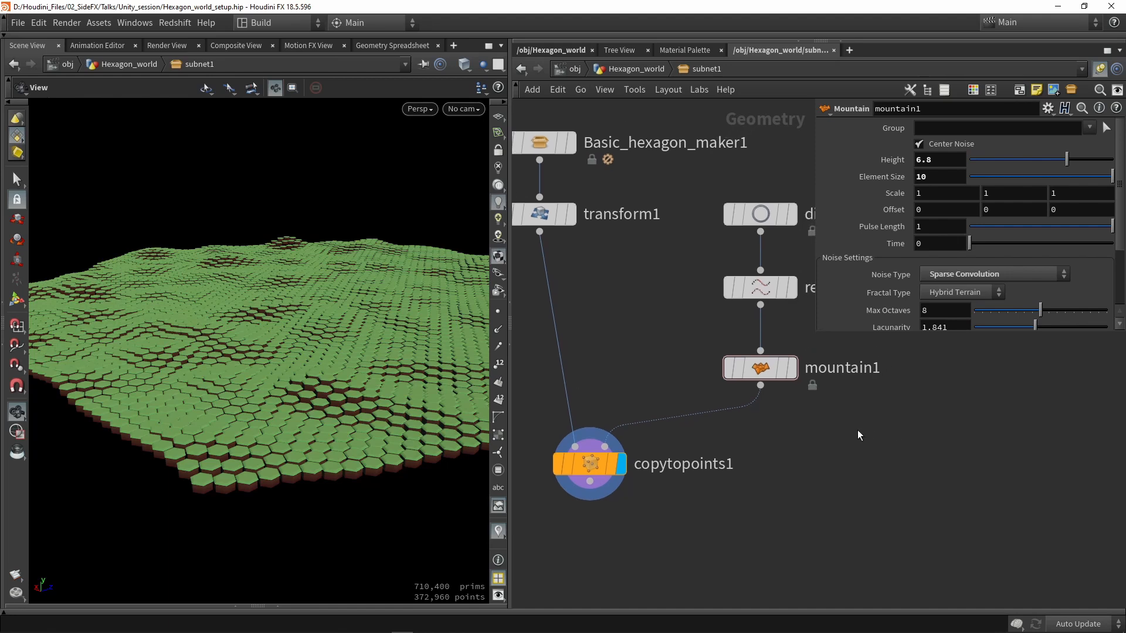
- Switch to the Unity scene and select the Base_Hexagon tile after checking the Tree_Hexagon tile beside it
{"action": "key", "text": "alt+Tab"}
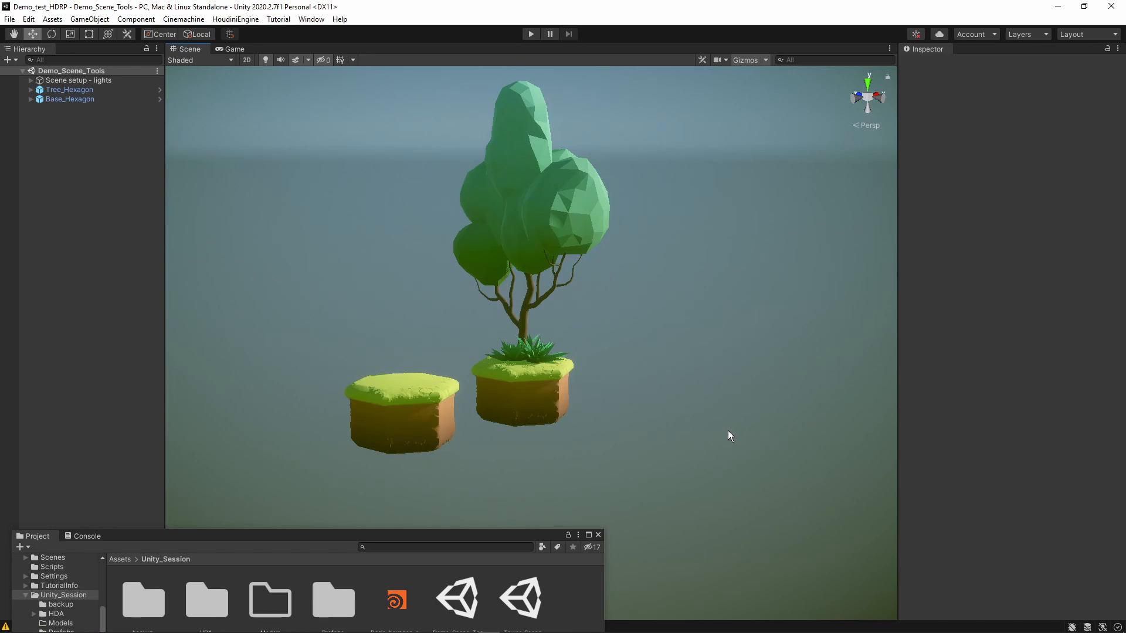
{"action": "left_click", "coordinate": [406, 422]}
{"action": "left_click", "coordinate": [509, 388]}
{"action": "left_click", "coordinate": [671, 396]}
{"action": "left_click", "coordinate": [429, 408]}
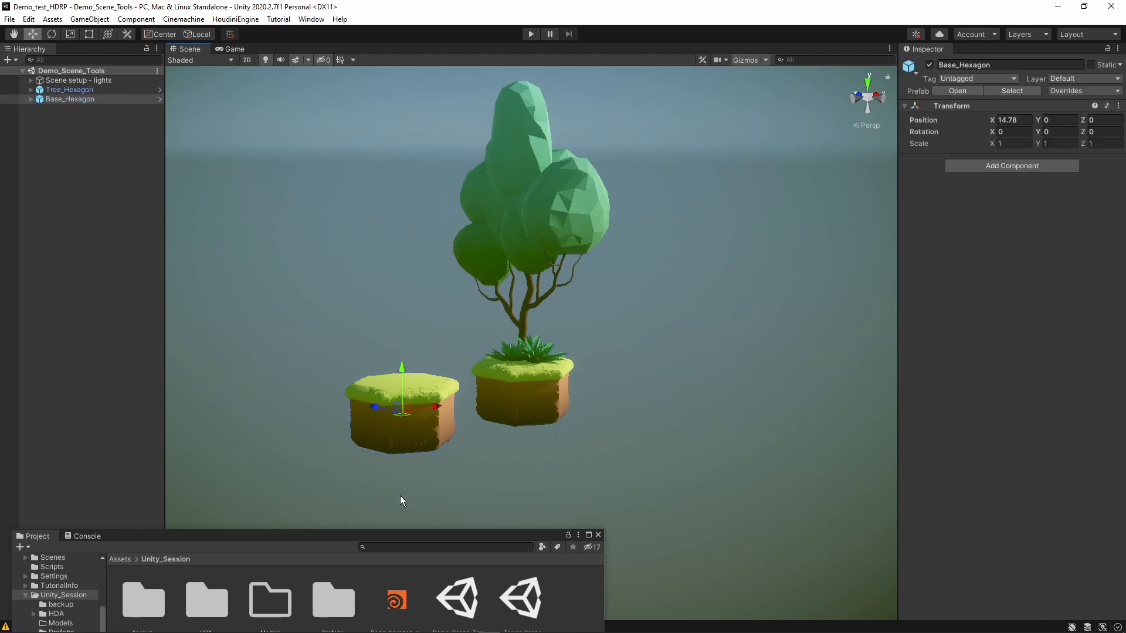
- Copy the asset path of the Base_Hexagon prefab from the Unity_Session Prefabs folder
{"action": "left_click_drag", "start_coordinate": [394, 531], "coordinate": [396, 411]}
{"action": "double_click", "coordinate": [334, 472]}
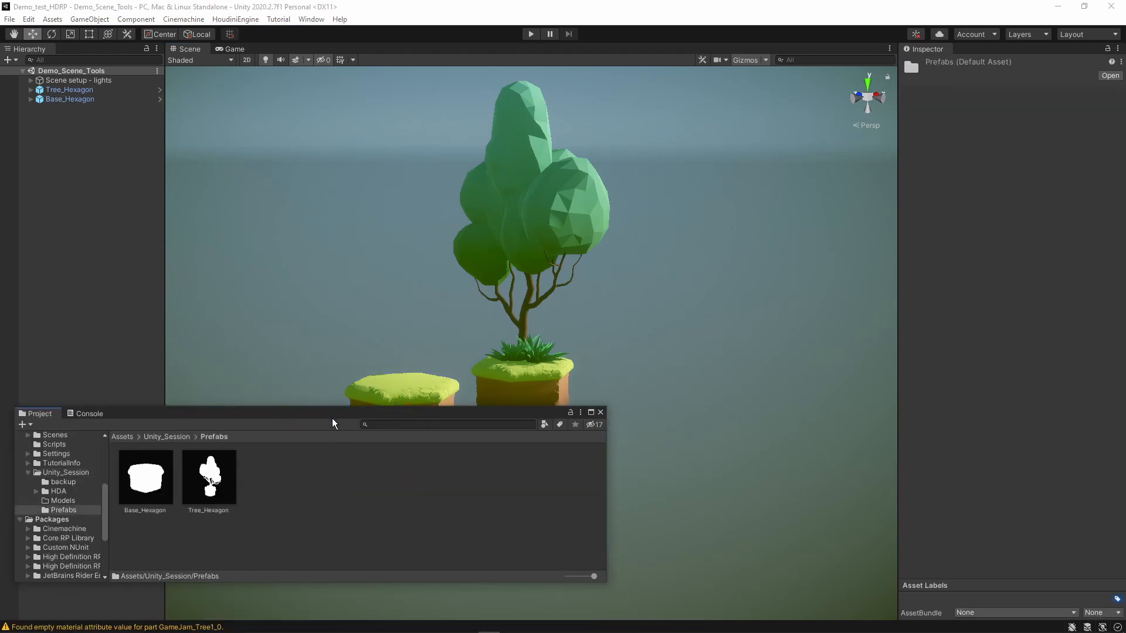
{"action": "left_click_drag", "start_coordinate": [333, 424], "coordinate": [327, 524]}
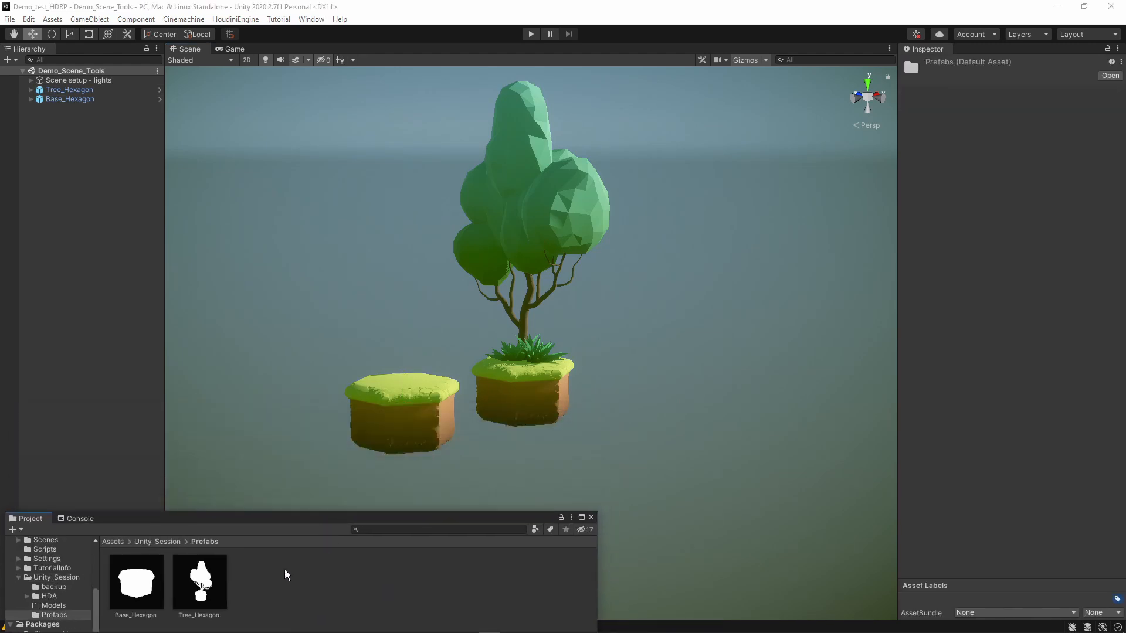
{"action": "left_click", "coordinate": [135, 587]}
{"action": "right_click", "coordinate": [129, 579]}
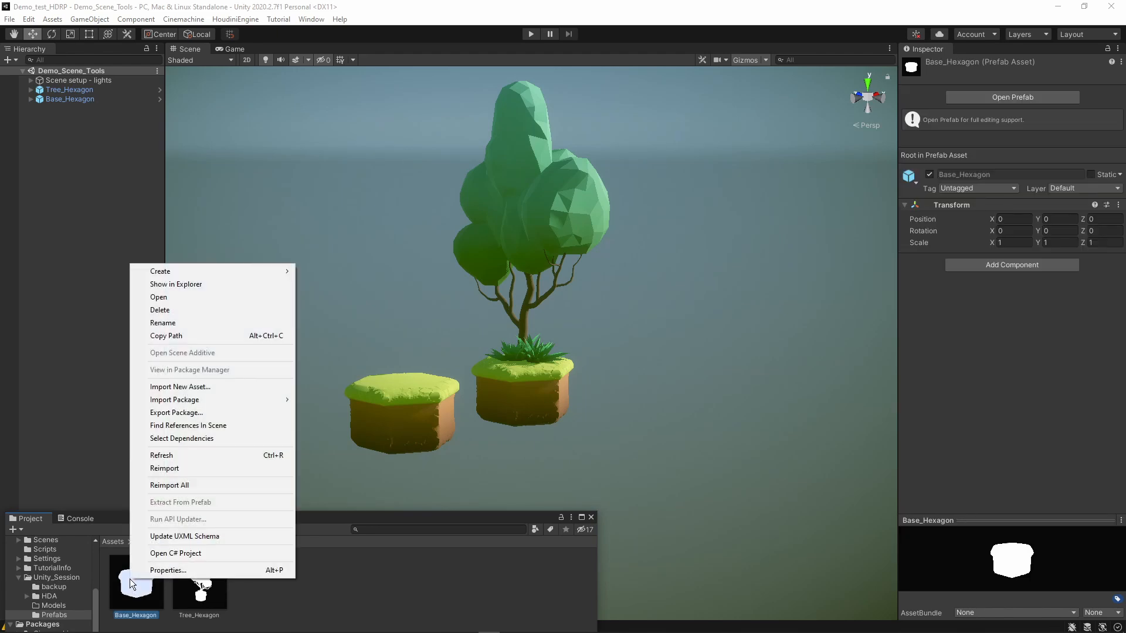
{"action": "left_click", "coordinate": [171, 335]}
{"action": "left_click", "coordinate": [239, 363]}
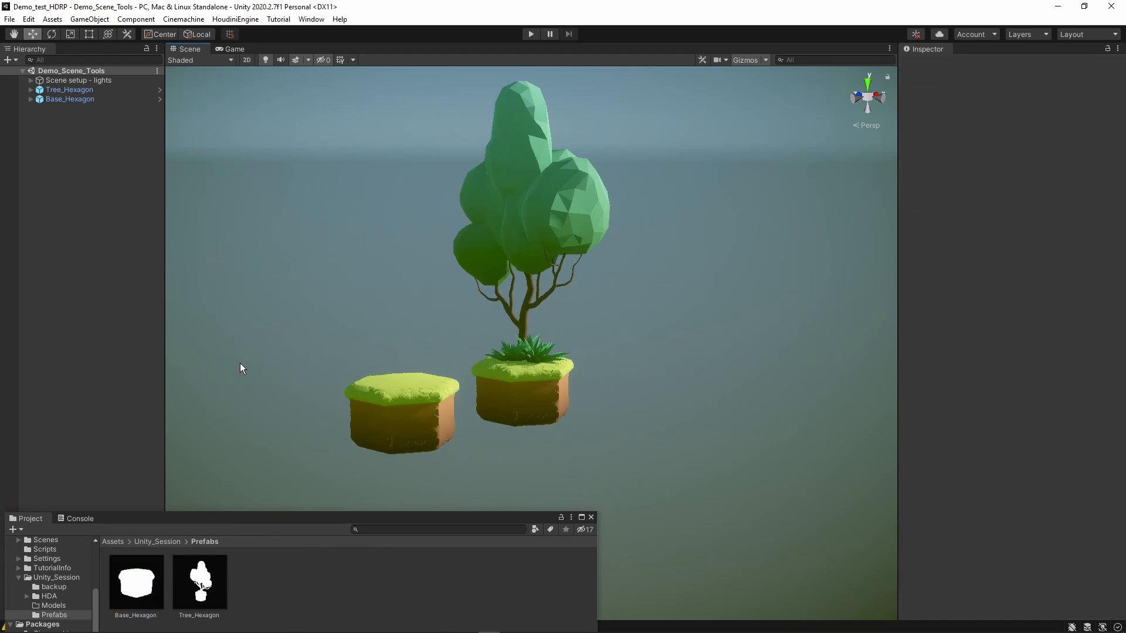
- Switch to Houdini and delete the Basic_hexagon_maker1, transform1 and copytopoints1 nodes inside subnet1
{"action": "middle_click_drag", "start_coordinate": [777, 478], "coordinate": [794, 423]}
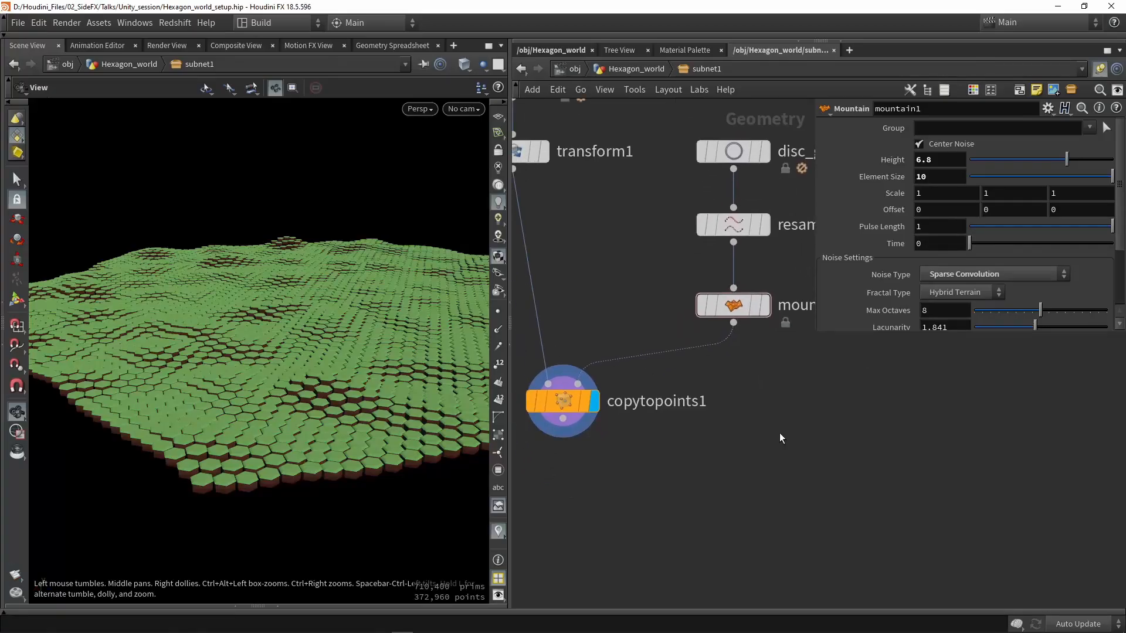
{"action": "scroll", "coordinate": [696, 447], "scroll_direction": "down", "scroll_amount": 4}
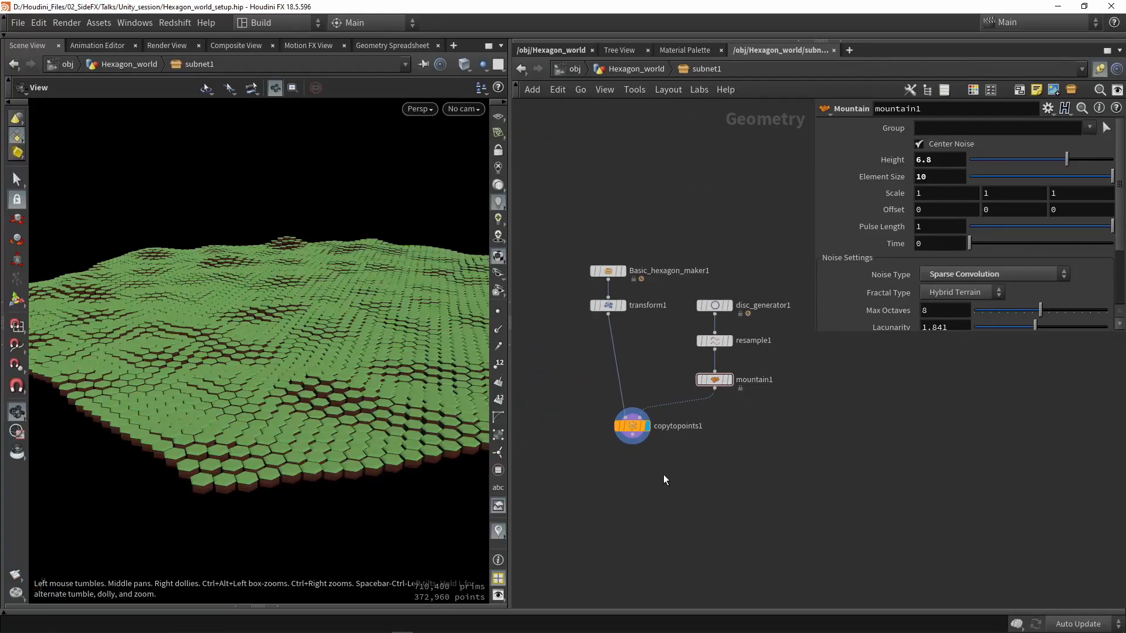
{"action": "left_click_drag", "start_coordinate": [663, 480], "coordinate": [564, 200]}
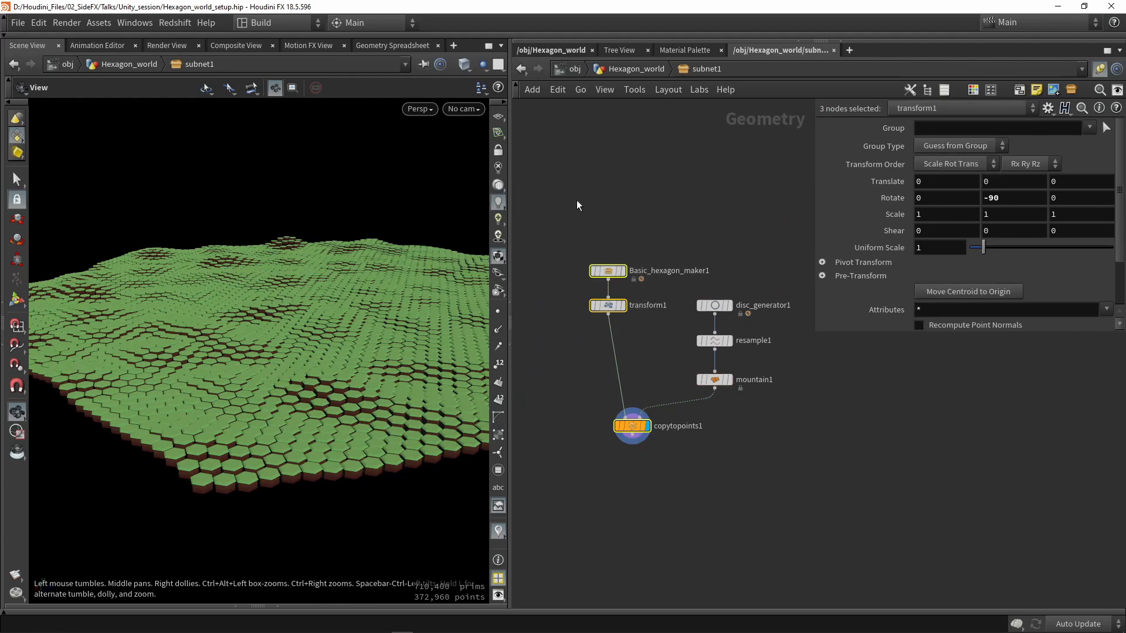
{"action": "key", "text": "Delete"}
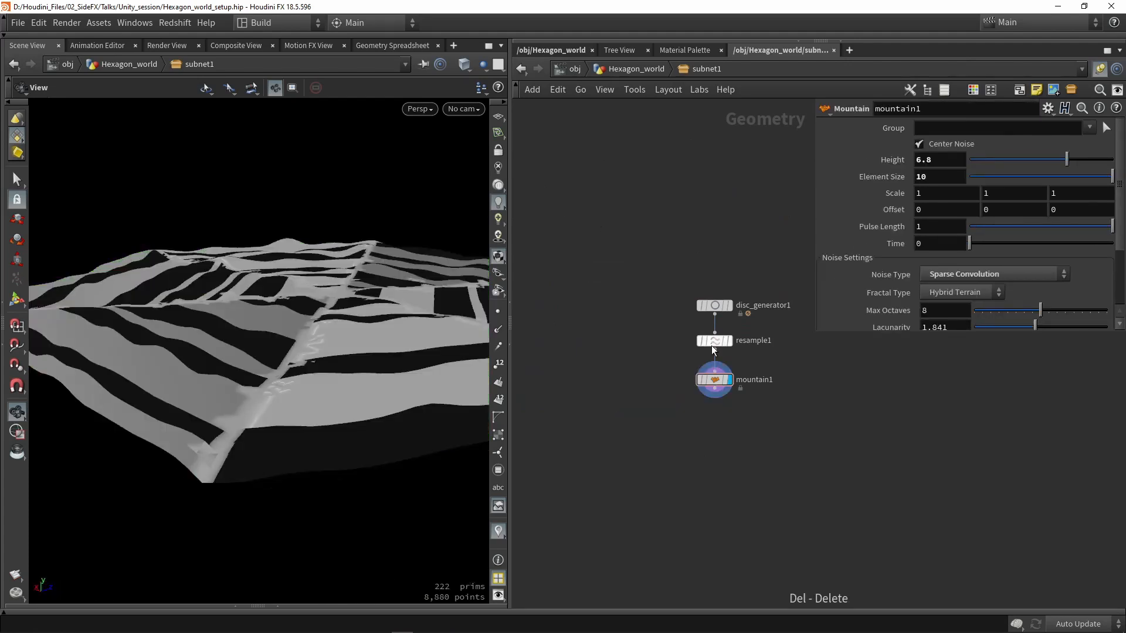
- Append an Add node after mountain1 and make it the displayed node
{"action": "scroll", "coordinate": [712, 345], "scroll_direction": "up", "scroll_amount": 5}
{"action": "left_click_drag", "start_coordinate": [313, 392], "coordinate": [302, 319]}
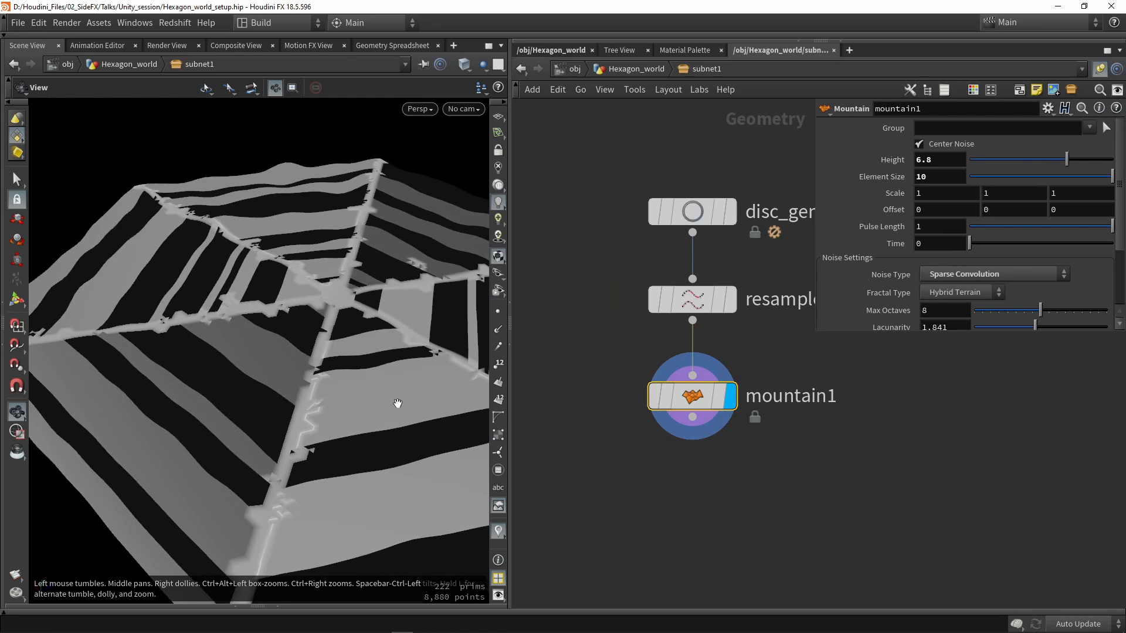
{"action": "left_click_drag", "start_coordinate": [395, 402], "coordinate": [337, 318]}
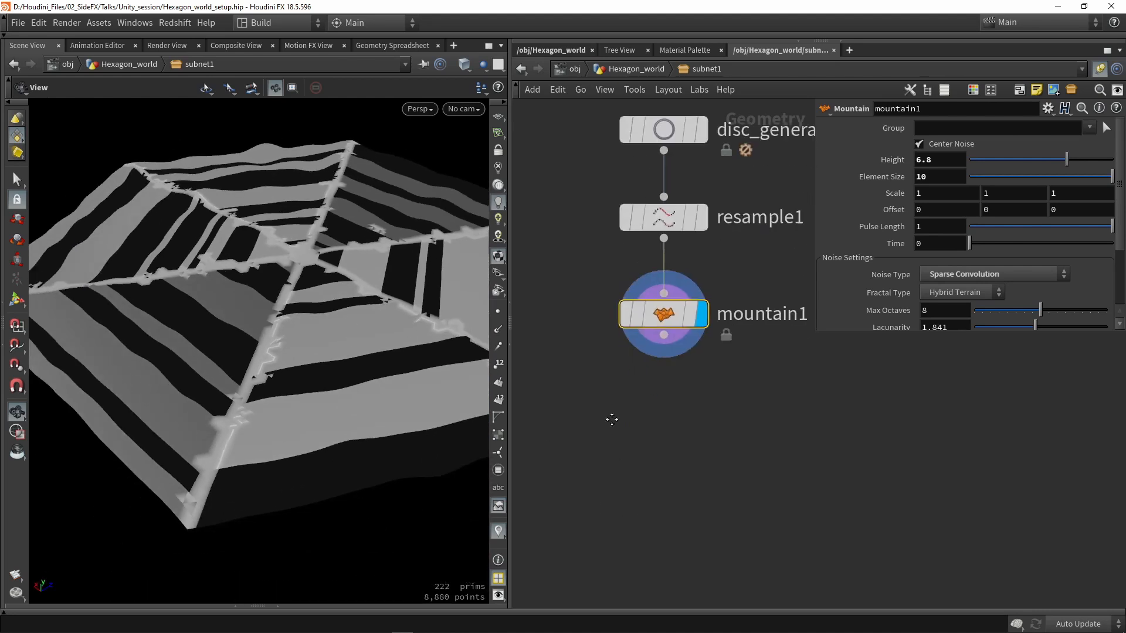
{"action": "key", "text": "Tab"}
{"action": "type", "text": "add"}
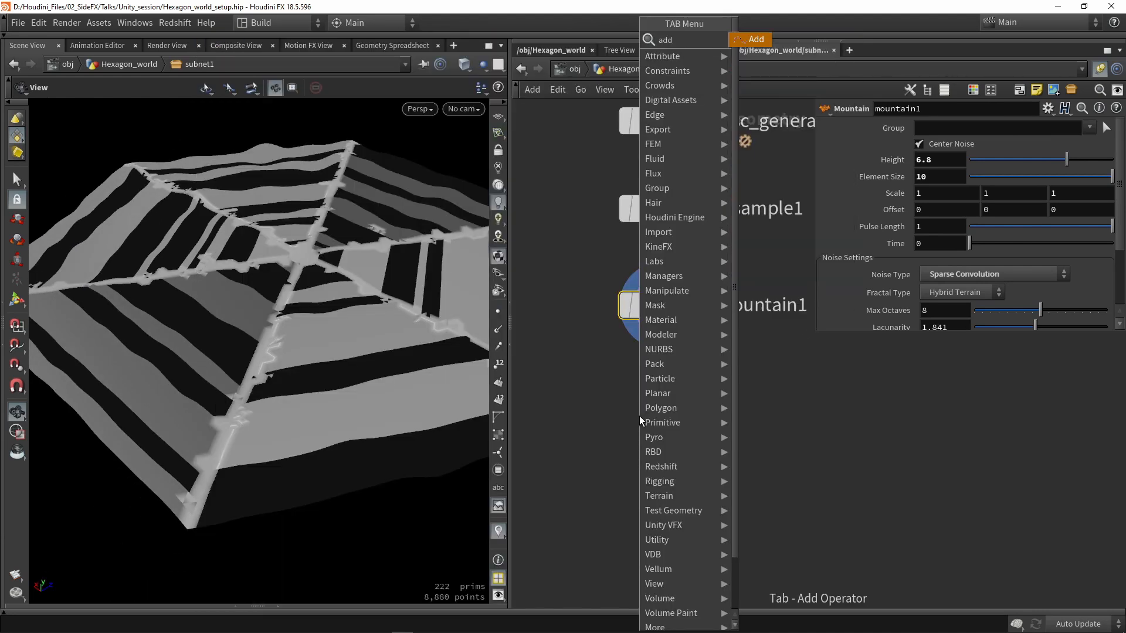
{"action": "left_click", "coordinate": [742, 42]}
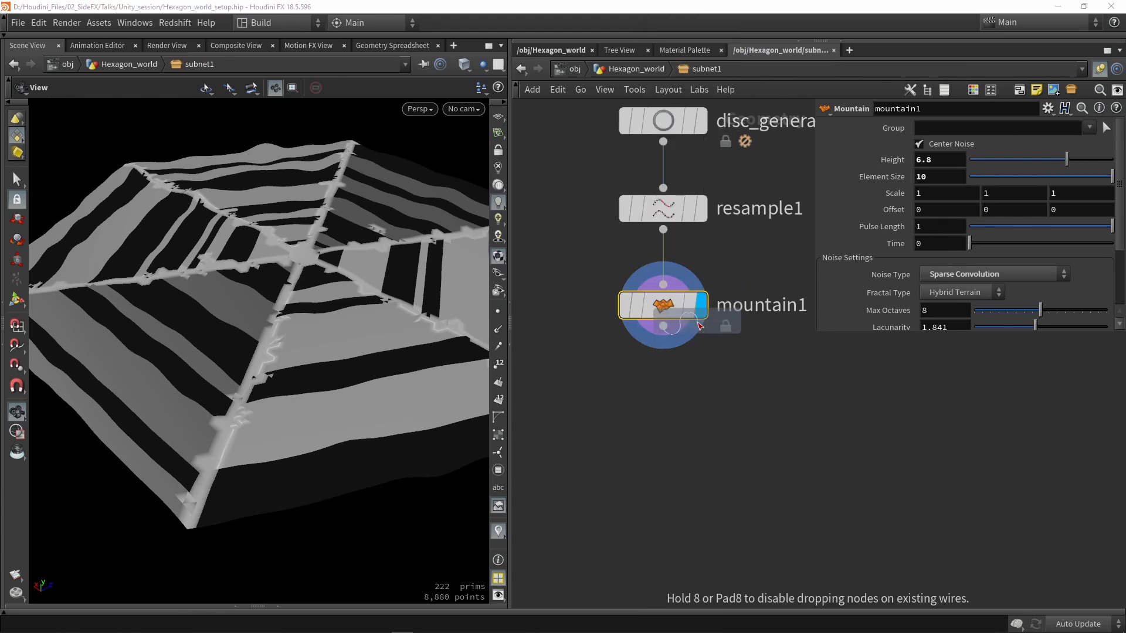
{"action": "left_click", "coordinate": [689, 382]}
{"action": "left_click", "coordinate": [724, 393]}
{"action": "left_click_drag", "start_coordinate": [677, 396], "coordinate": [653, 399]}
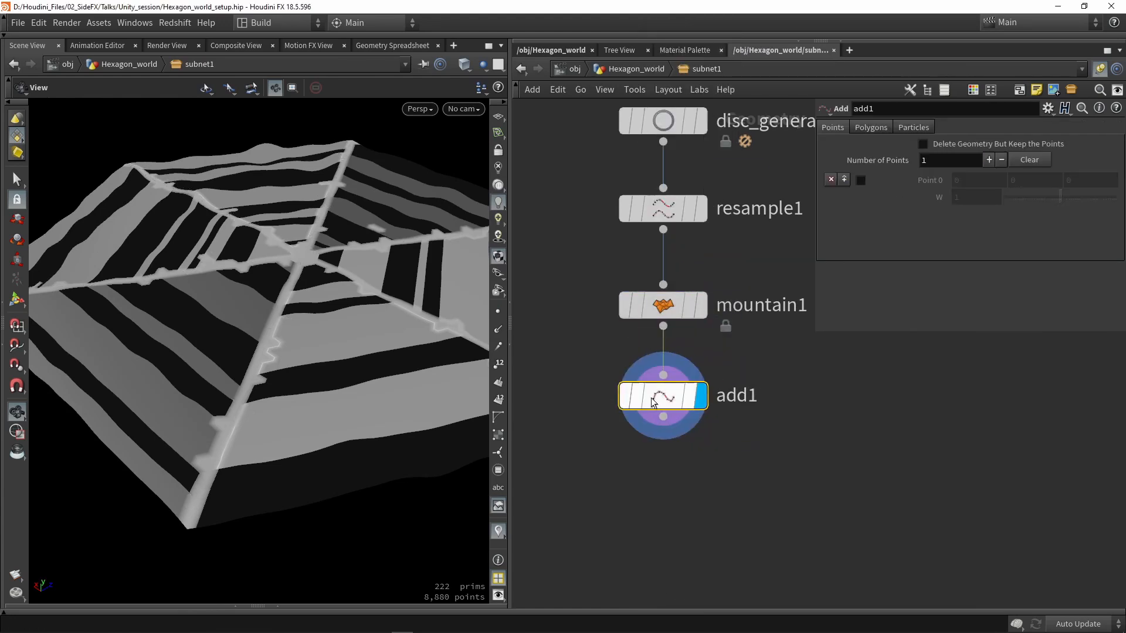
- Set add1 to delete geometry but keep the points, and inspect the point cloud from several angles
{"action": "left_click", "coordinate": [965, 148]}
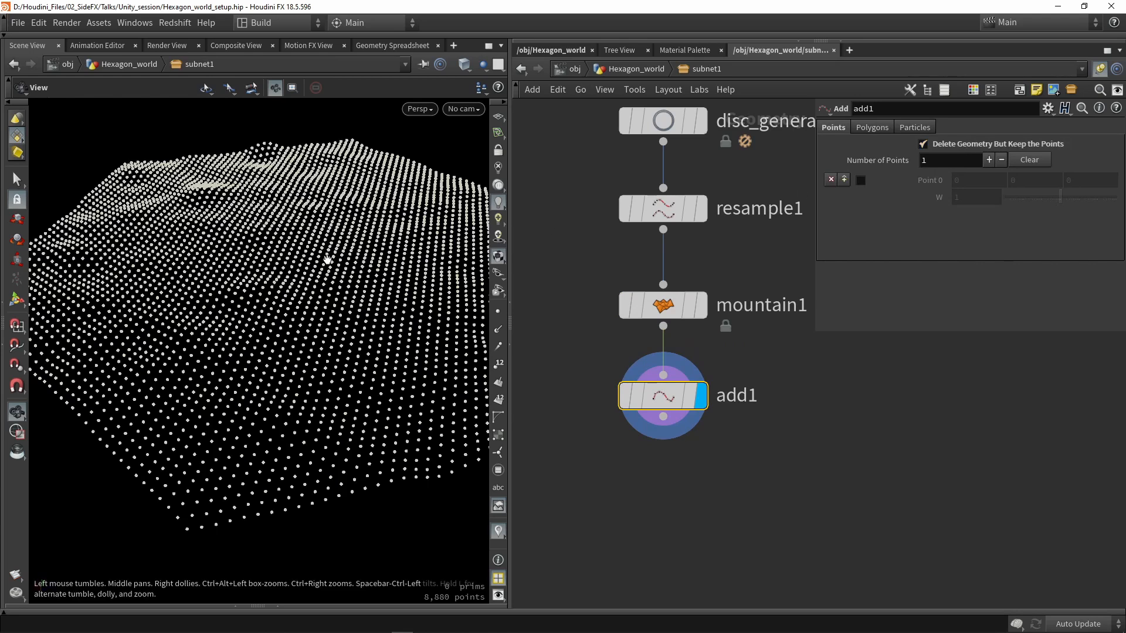
{"action": "left_click_drag", "start_coordinate": [327, 258], "coordinate": [322, 281]}
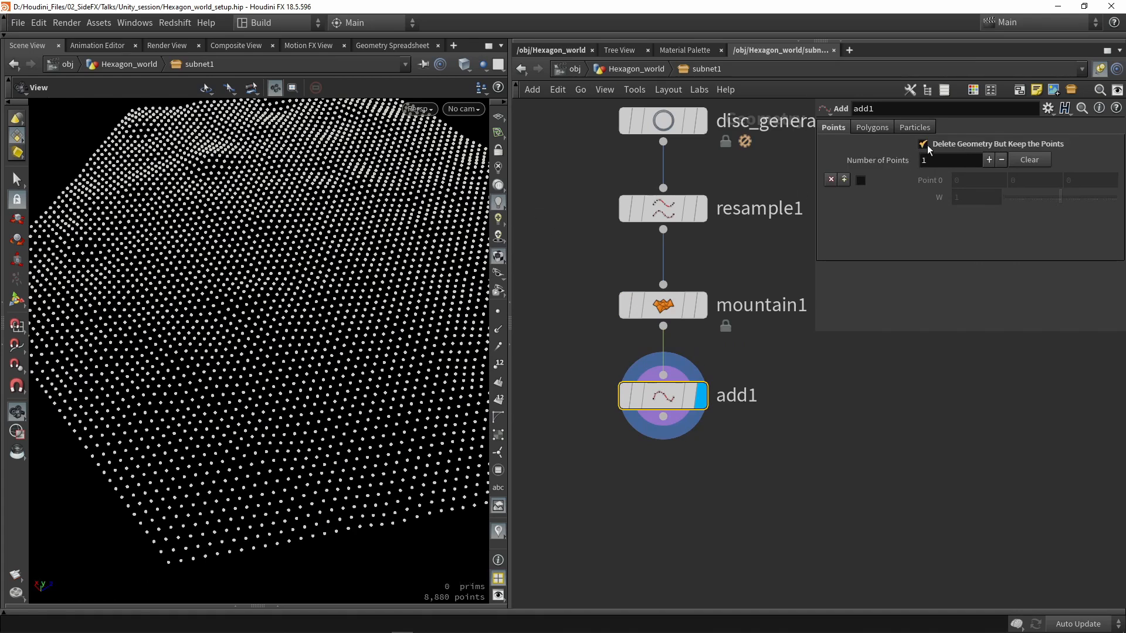
{"action": "left_click_drag", "start_coordinate": [289, 275], "coordinate": [238, 253]}
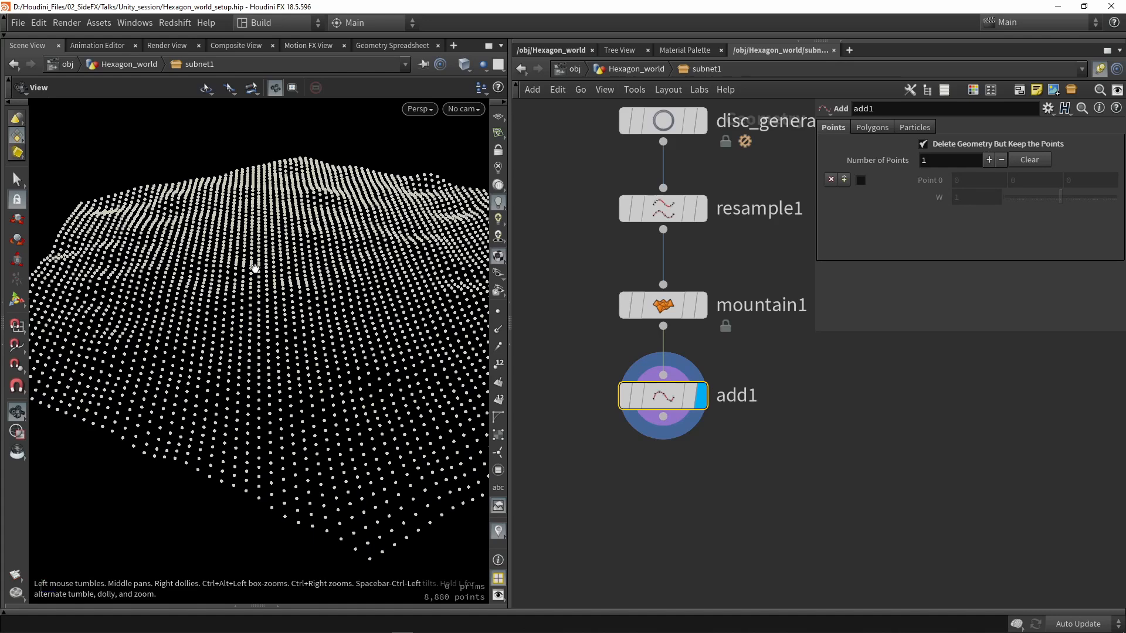
{"action": "left_click_drag", "start_coordinate": [293, 298], "coordinate": [243, 358]}
{"action": "right_click_drag", "start_coordinate": [243, 357], "coordinate": [312, 372]}
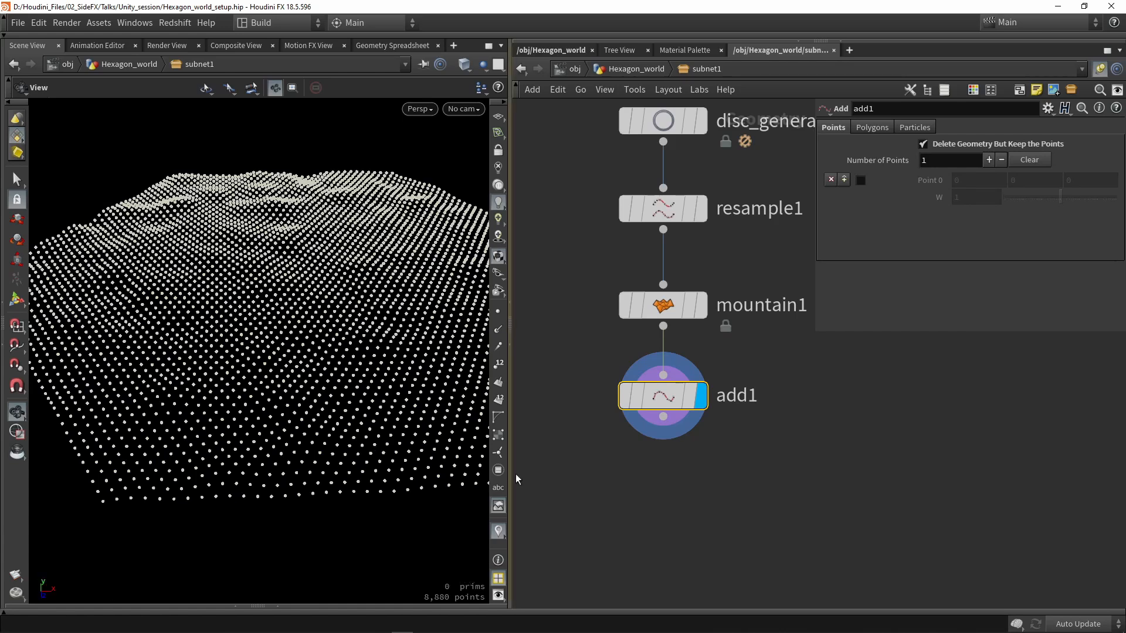
- Append an Attribute Create node after add1 and make it the displayed node
{"action": "key", "text": "Tab"}
{"action": "type", "text": "cra"}
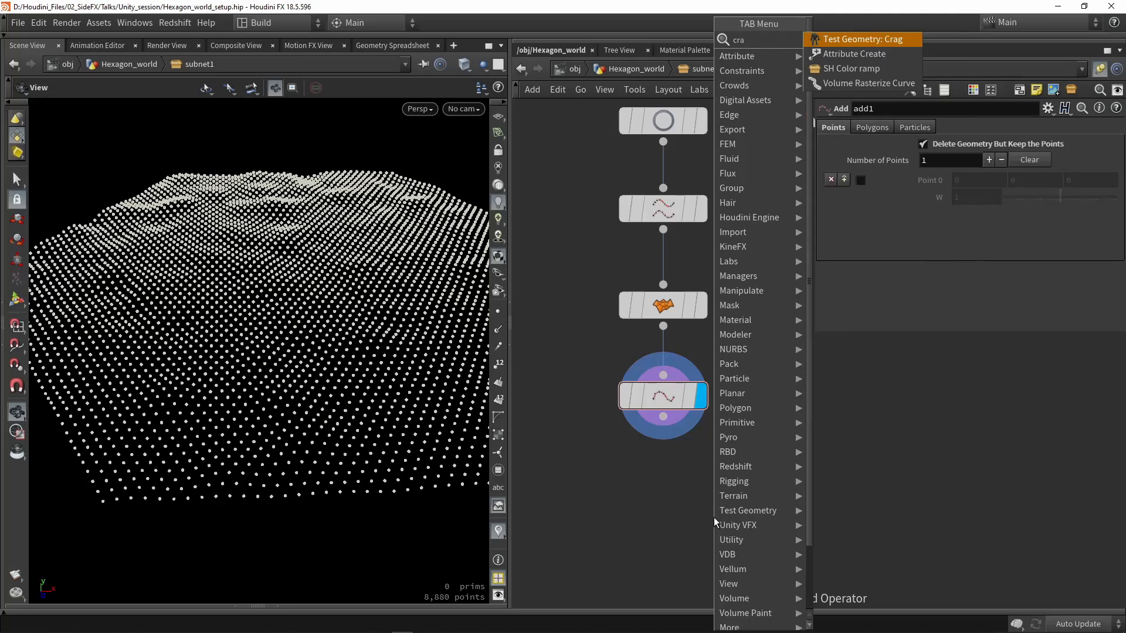
{"action": "key", "text": "Down"}
{"action": "key", "text": "Return"}
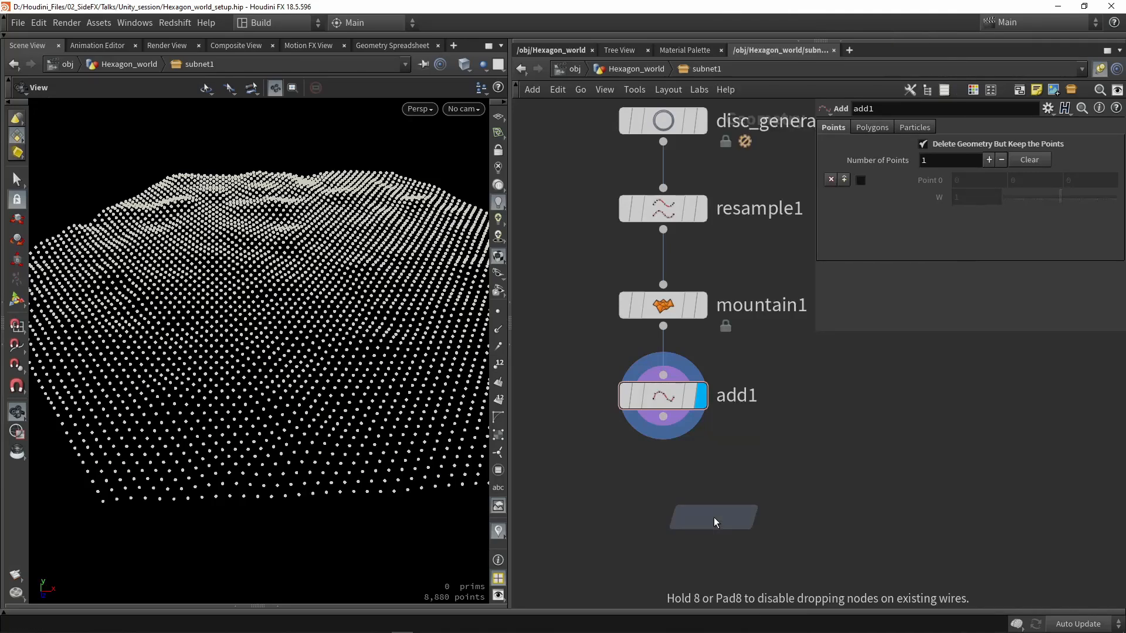
{"action": "left_click", "coordinate": [713, 517]}
{"action": "mouse_move", "coordinate": [662, 416]}
{"action": "left_mouse_down"}
{"action": "mouse_move", "coordinate": [720, 507]}
{"action": "mouse_move", "coordinate": [661, 516]}
{"action": "left_mouse_up"}
{"action": "left_click", "coordinate": [756, 466]}
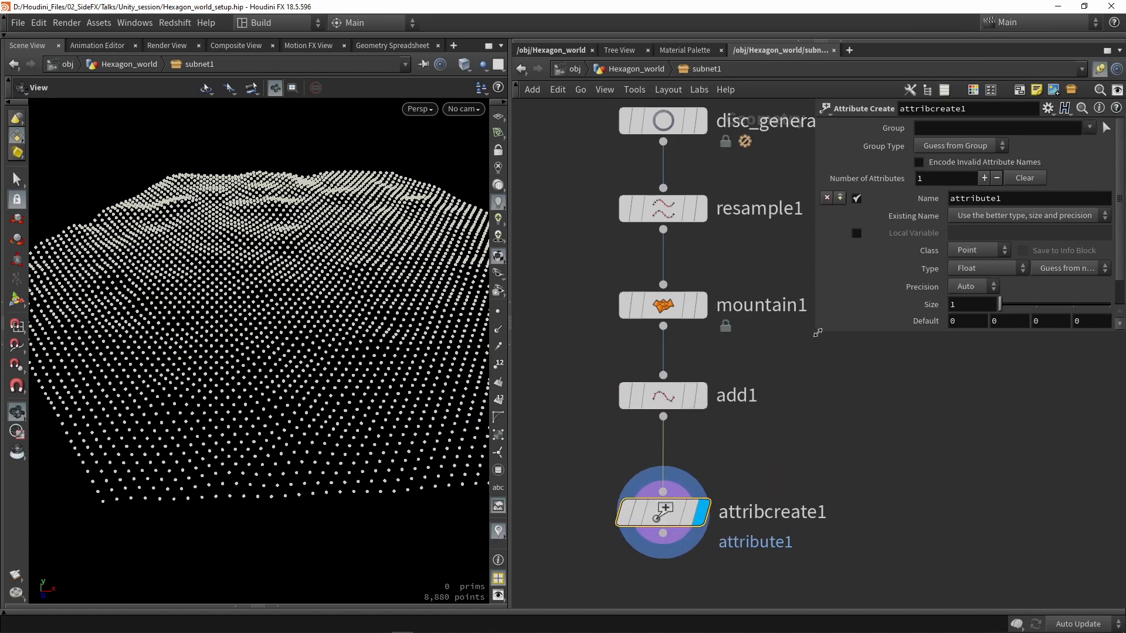
- Enlarge attribcreate1's parameter area and name its attribute unity_instance
{"action": "left_click_drag", "start_coordinate": [818, 333], "coordinate": [747, 344]}
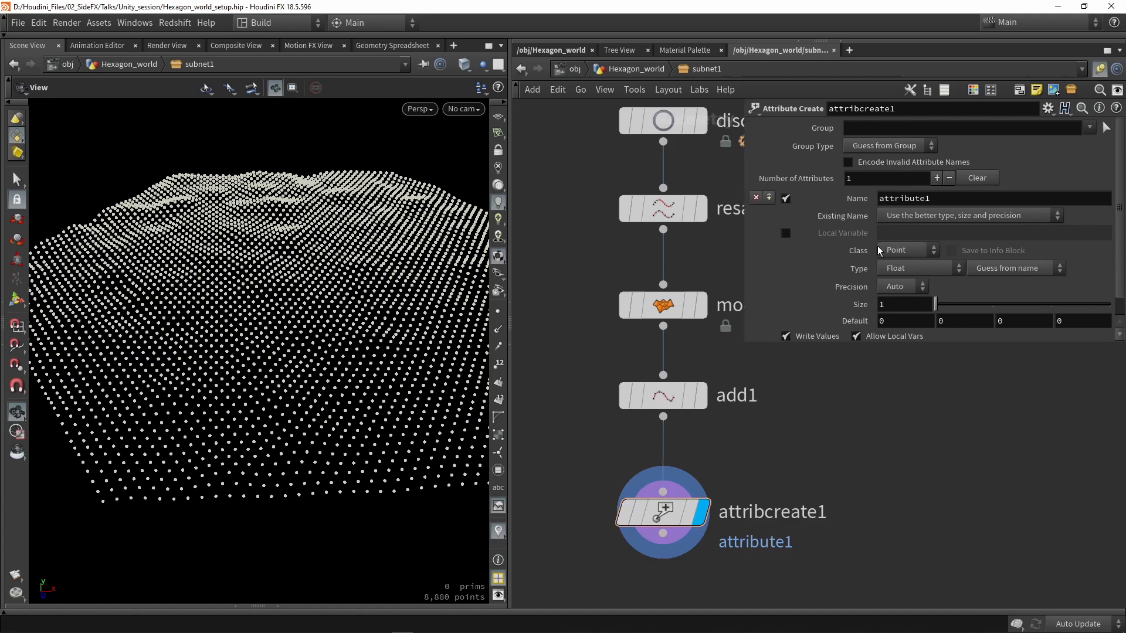
{"action": "left_click_drag", "start_coordinate": [931, 198], "coordinate": [875, 199]}
{"action": "type", "text": "u"}
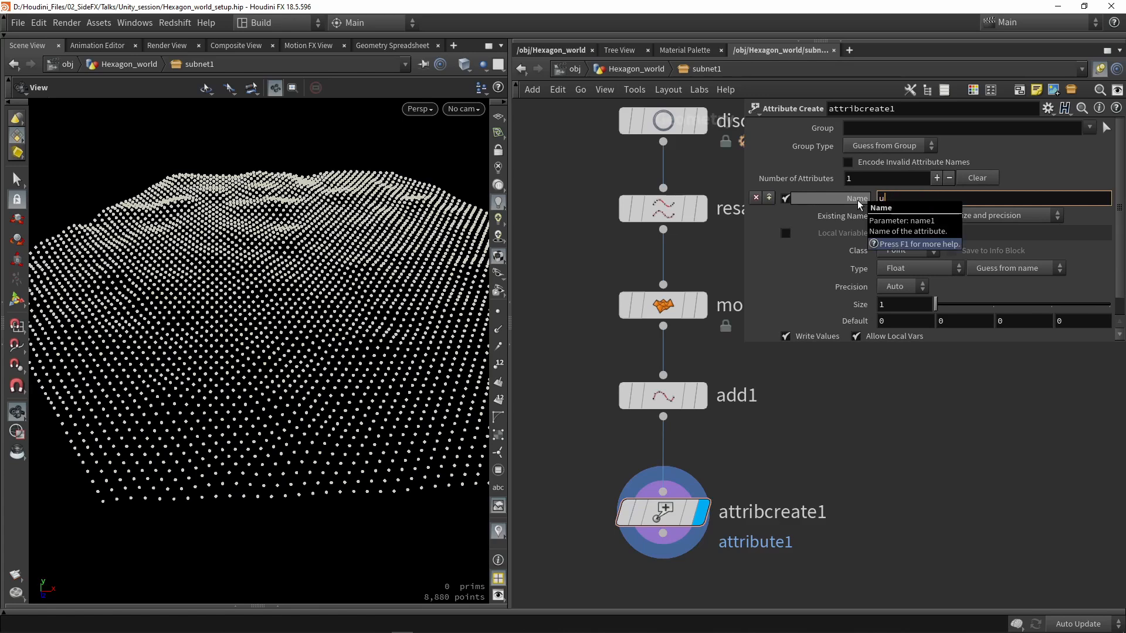
{"action": "type", "text": "nity_instance"}
{"action": "key", "text": "Return"}
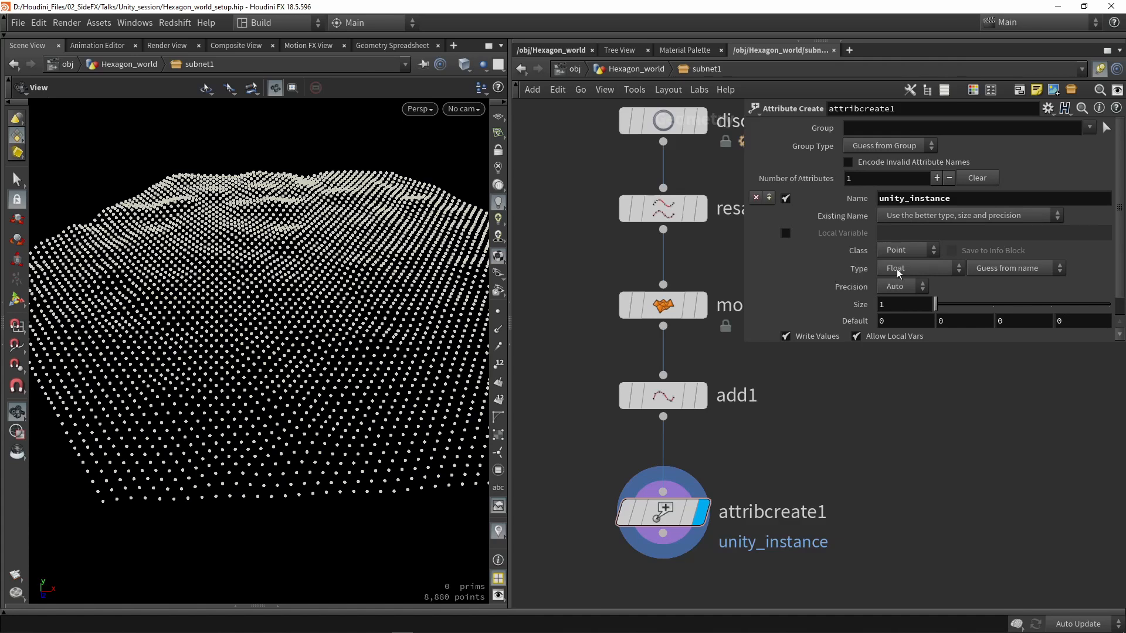
- Set the unity_instance attribute's type to String and its value to the copied path Assets/Unity_Session/Prefabs/Base_Hexagon.prefab
{"action": "left_click", "coordinate": [903, 269]}
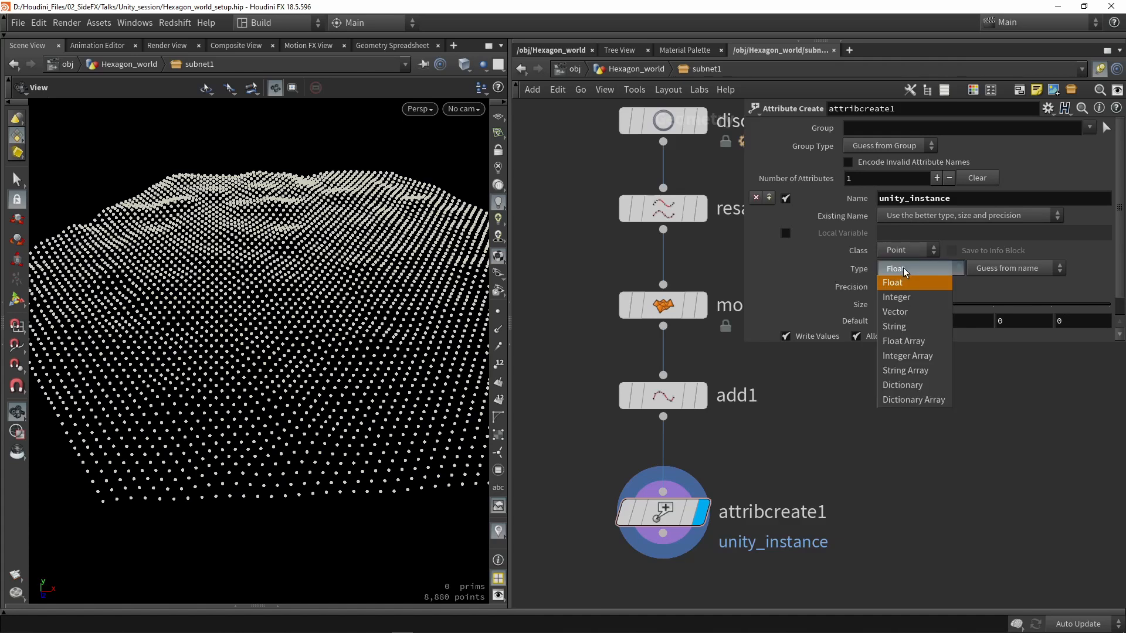
{"action": "left_click", "coordinate": [904, 326]}
{"action": "left_click", "coordinate": [888, 303]}
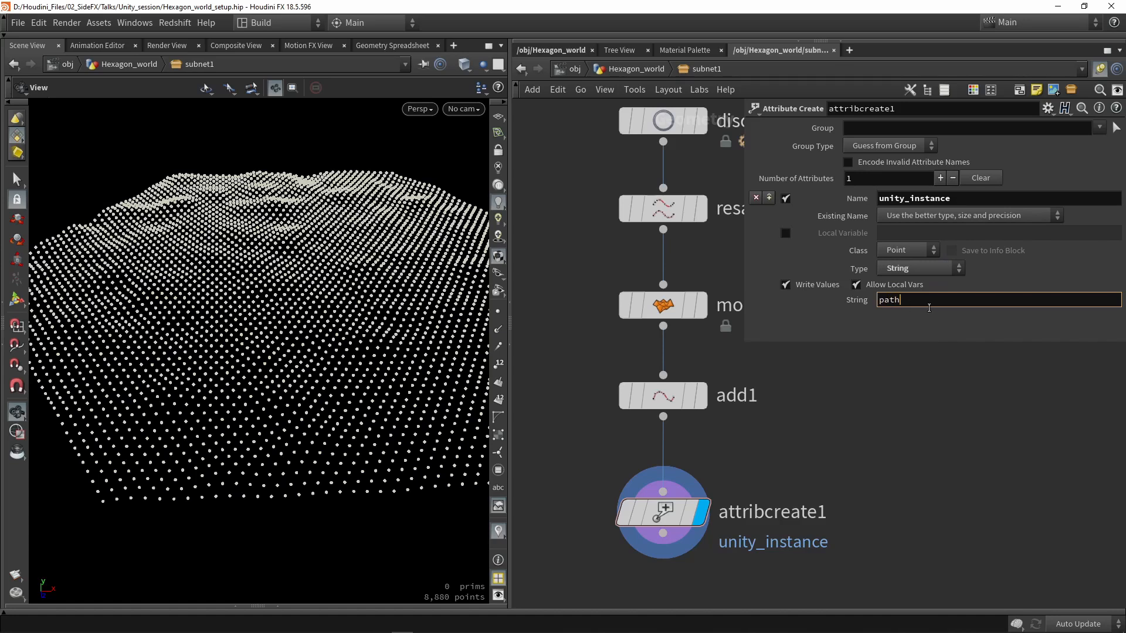
{"action": "left_click_drag", "start_coordinate": [928, 308], "coordinate": [836, 310]}
{"action": "key", "text": "ctrl+v"}
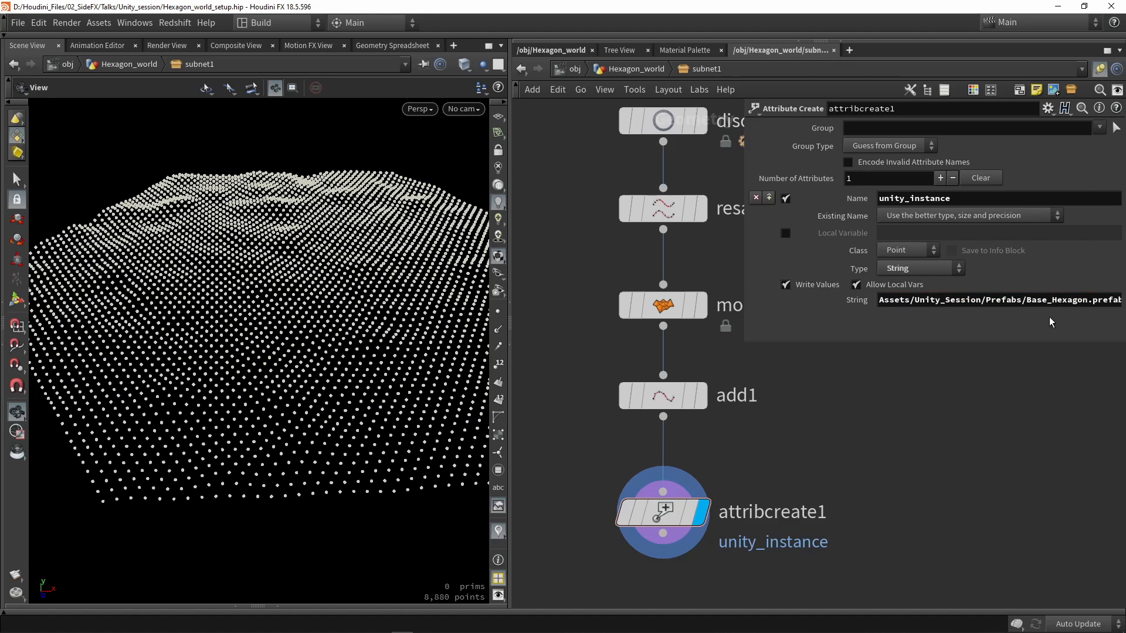
- Append an Output node after attribcreate1 as the end of the network
{"action": "middle_click_drag", "start_coordinate": [850, 461], "coordinate": [805, 368]}
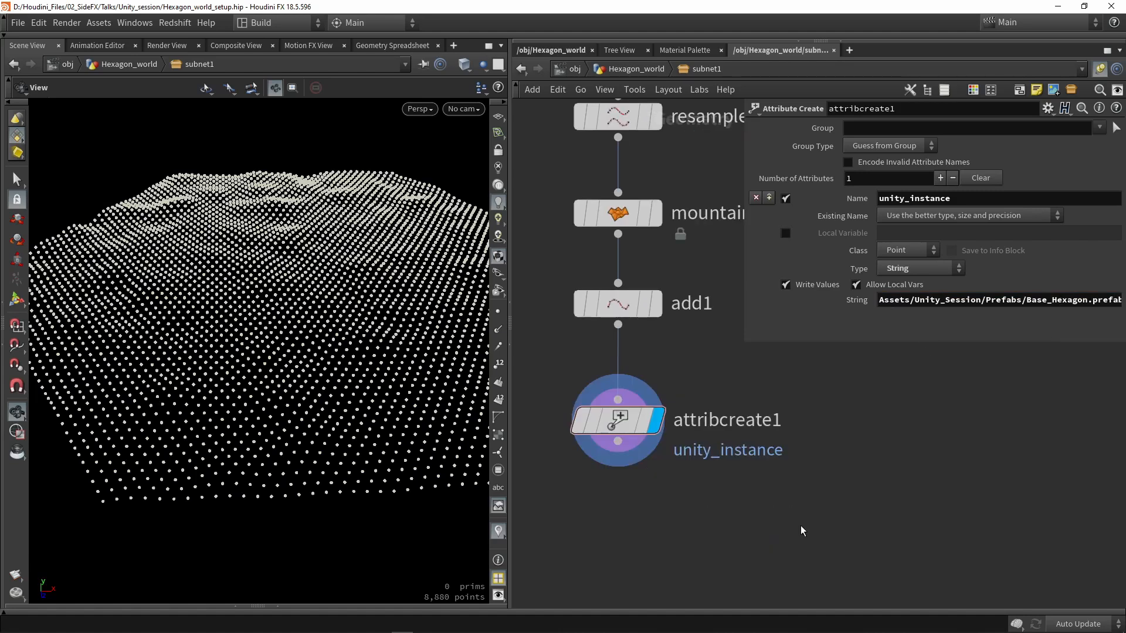
{"action": "key", "text": "Tab"}
{"action": "type", "text": "out"}
{"action": "key", "text": "Return"}
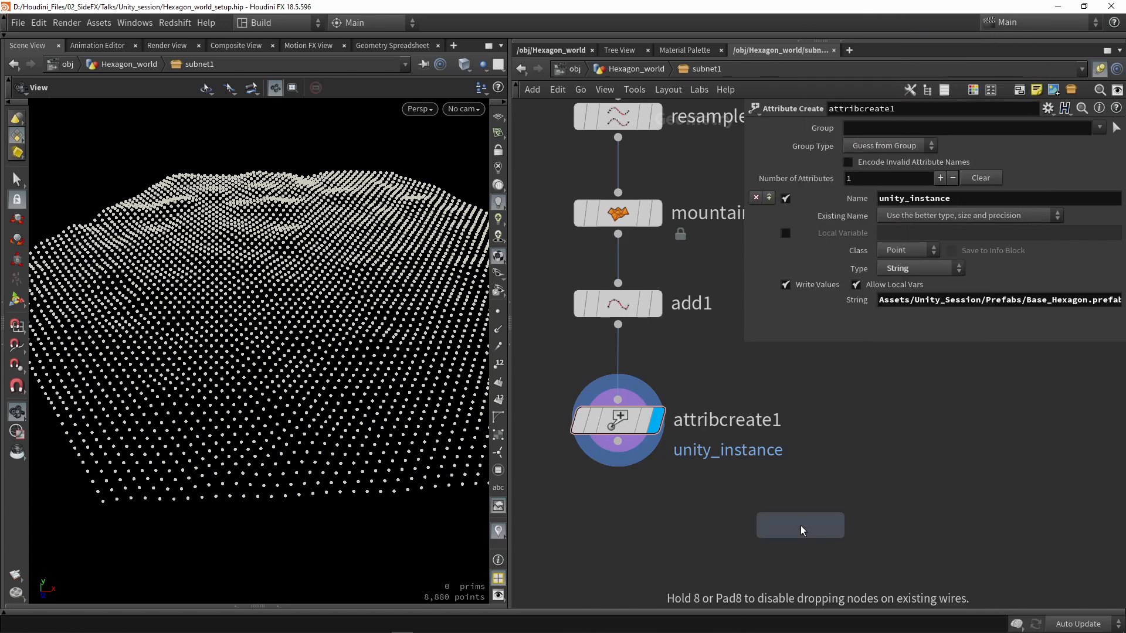
{"action": "left_click", "coordinate": [556, 513]}
{"action": "left_click_drag", "start_coordinate": [554, 513], "coordinate": [609, 536]}
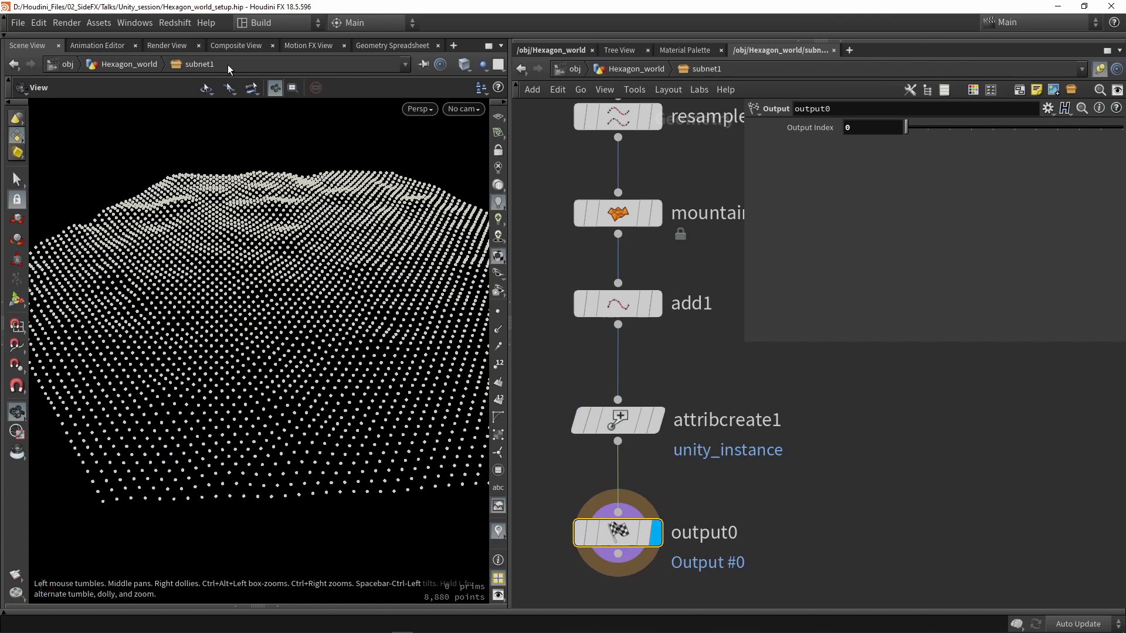
- Save the changes to the Hexagon world maker digital asset
{"action": "left_click", "coordinate": [96, 23]}
{"action": "mouse_move", "coordinate": [239, 92]}
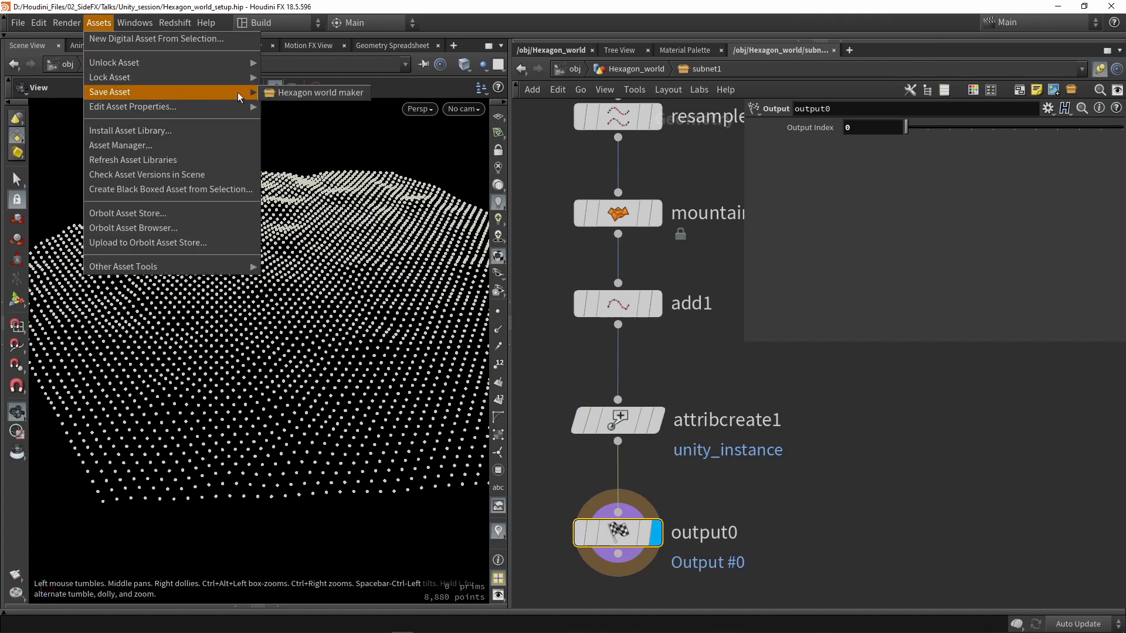
{"action": "left_click", "coordinate": [289, 93]}
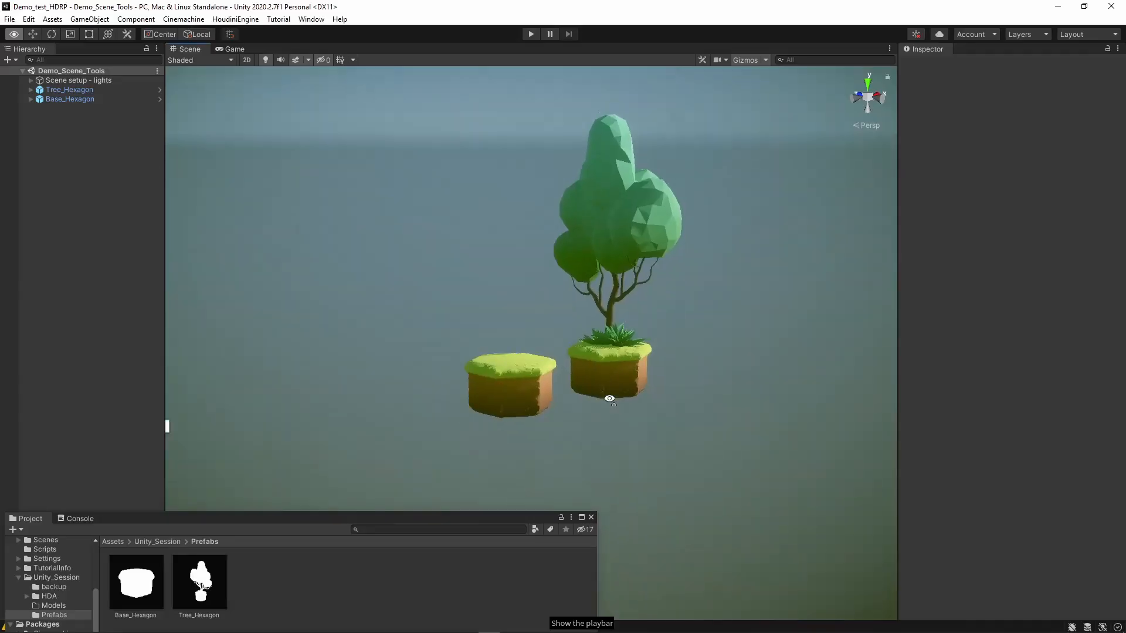
- Switch to Unity, place the Hexagon_world_maker asset from the HDA folder into the scene and inspect its tiles
{"action": "right_click_drag", "start_coordinate": [608, 397], "coordinate": [616, 402]}
{"action": "key", "text": "s"}
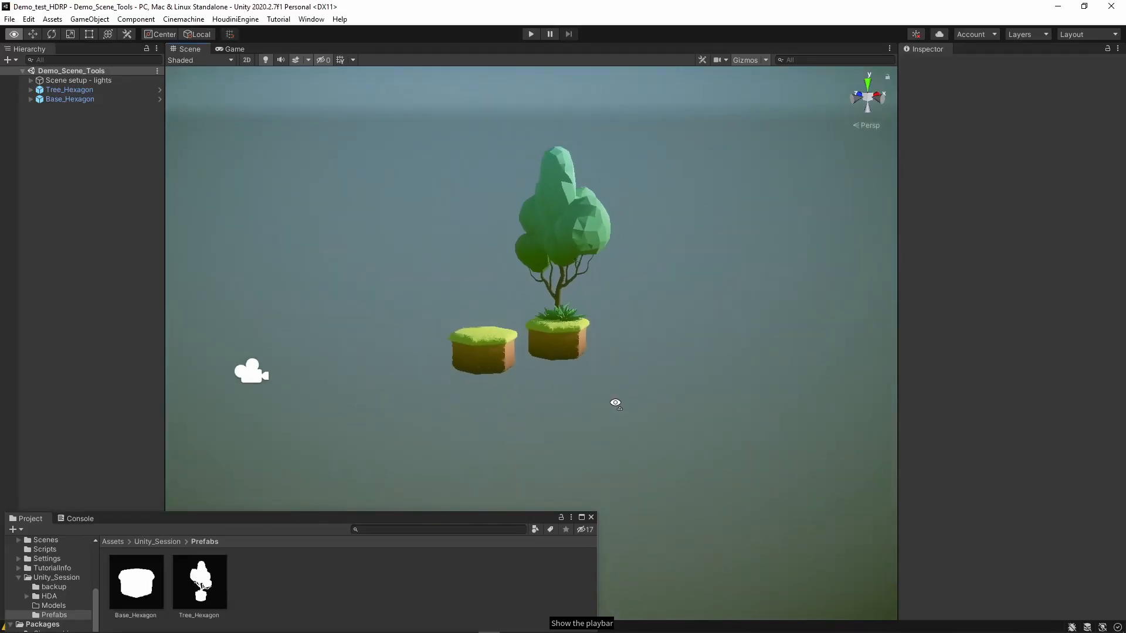
{"action": "left_click", "coordinate": [50, 597]}
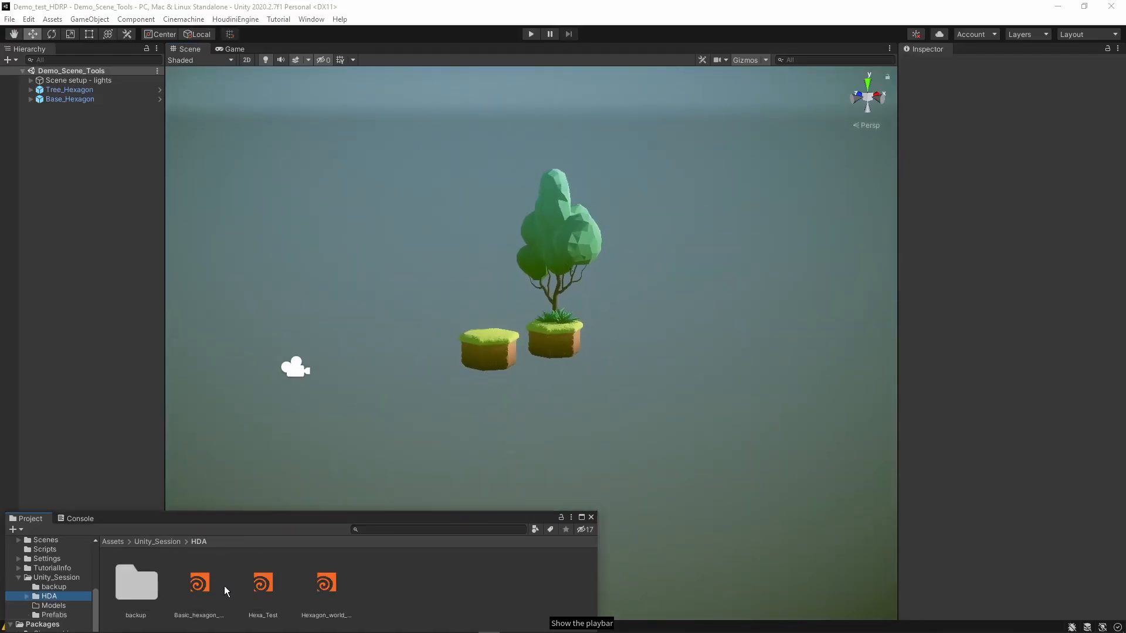
{"action": "left_click", "coordinate": [326, 584]}
{"action": "left_click_drag", "start_coordinate": [330, 319], "coordinate": [330, 319]}
{"action": "right_click_drag", "start_coordinate": [529, 380], "coordinate": [505, 407]}
{"action": "key", "text": "e"}
{"action": "left_click_drag", "start_coordinate": [567, 322], "coordinate": [411, 196]}
{"action": "right_click_drag", "start_coordinate": [625, 301], "coordinate": [603, 329]}
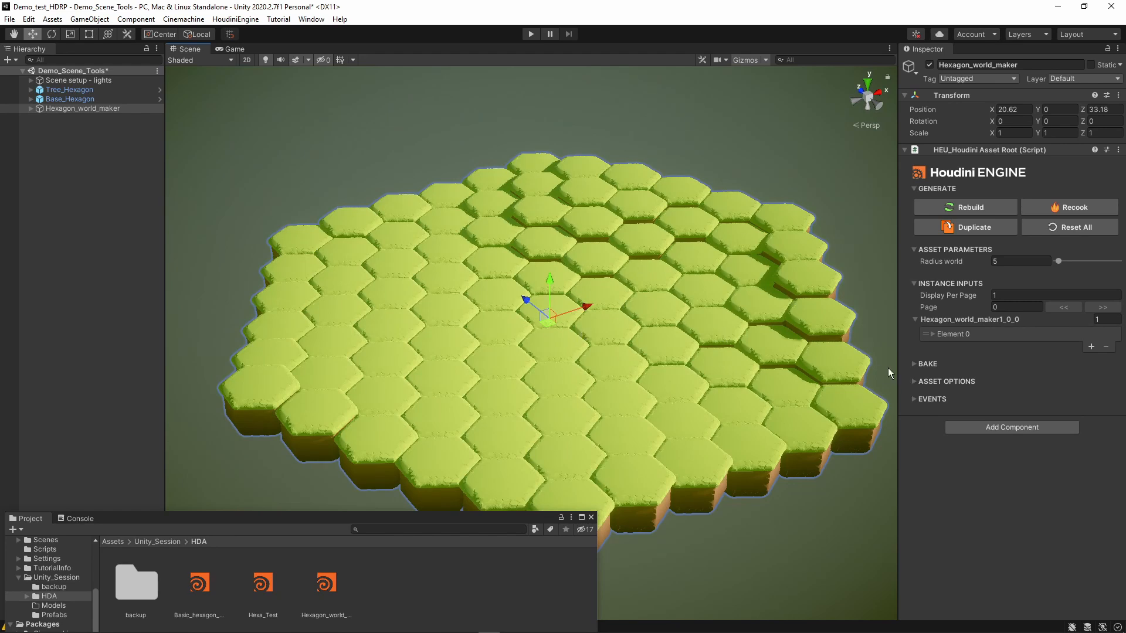
- Expand Hexagon_world_maker down to its generated tile instances, select one instance and open its source prefab
{"action": "left_click", "coordinate": [29, 110]}
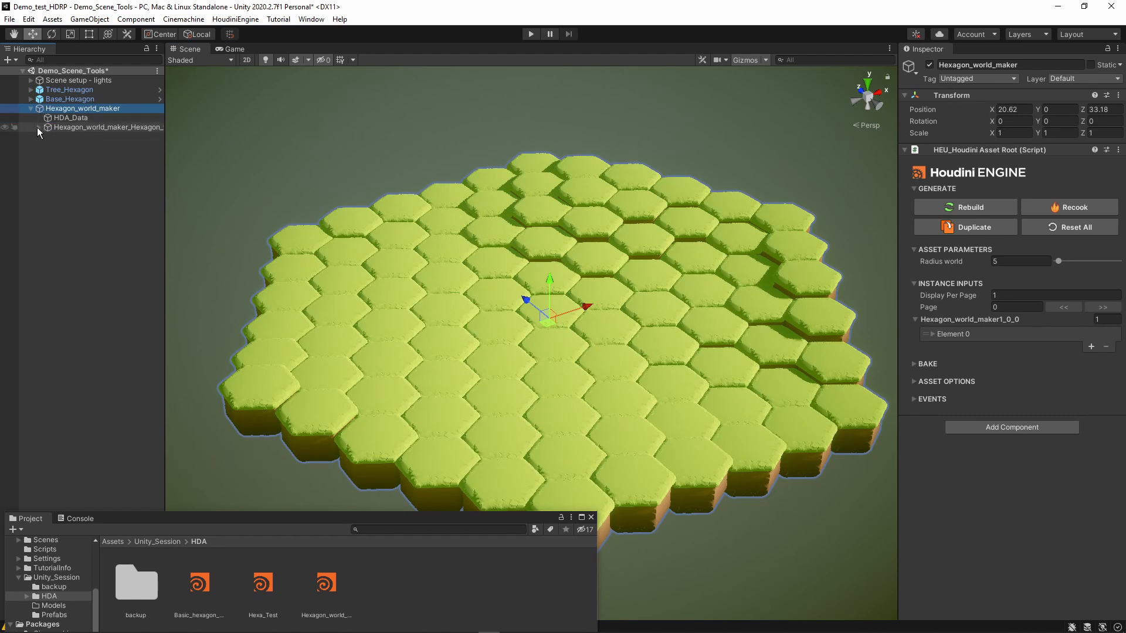
{"action": "left_click", "coordinate": [38, 127]}
{"action": "scroll", "coordinate": [82, 224], "scroll_direction": "down", "scroll_amount": 10}
{"action": "scroll", "coordinate": [83, 223], "scroll_direction": "down", "scroll_amount": 5}
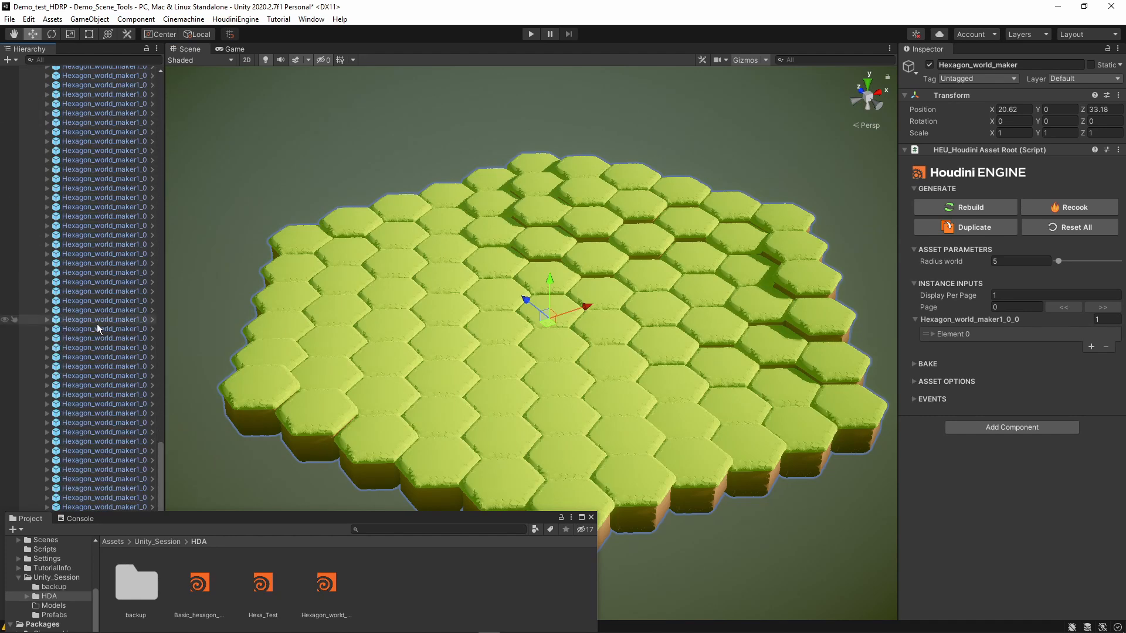
{"action": "left_click", "coordinate": [96, 325]}
{"action": "left_click", "coordinate": [97, 357]}
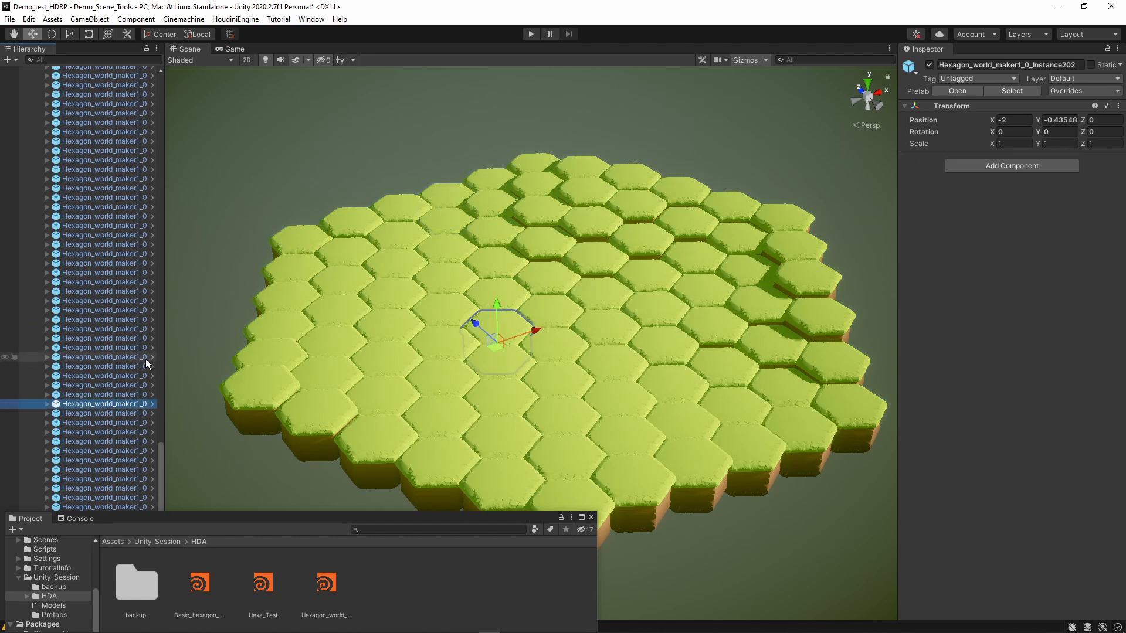
{"action": "left_click", "coordinate": [152, 404]}
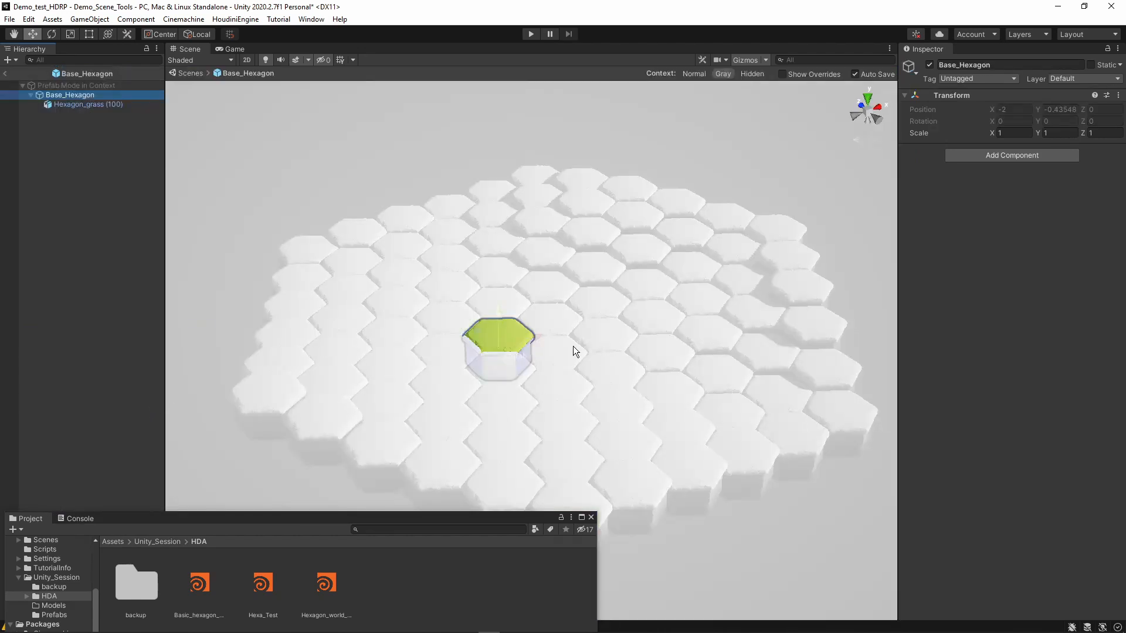
- Scale the Hexagon_grass (100) mesh inside the Base_Hexagon prefab uniformly to about 1.06 and return to the scene
{"action": "left_click", "coordinate": [88, 104]}
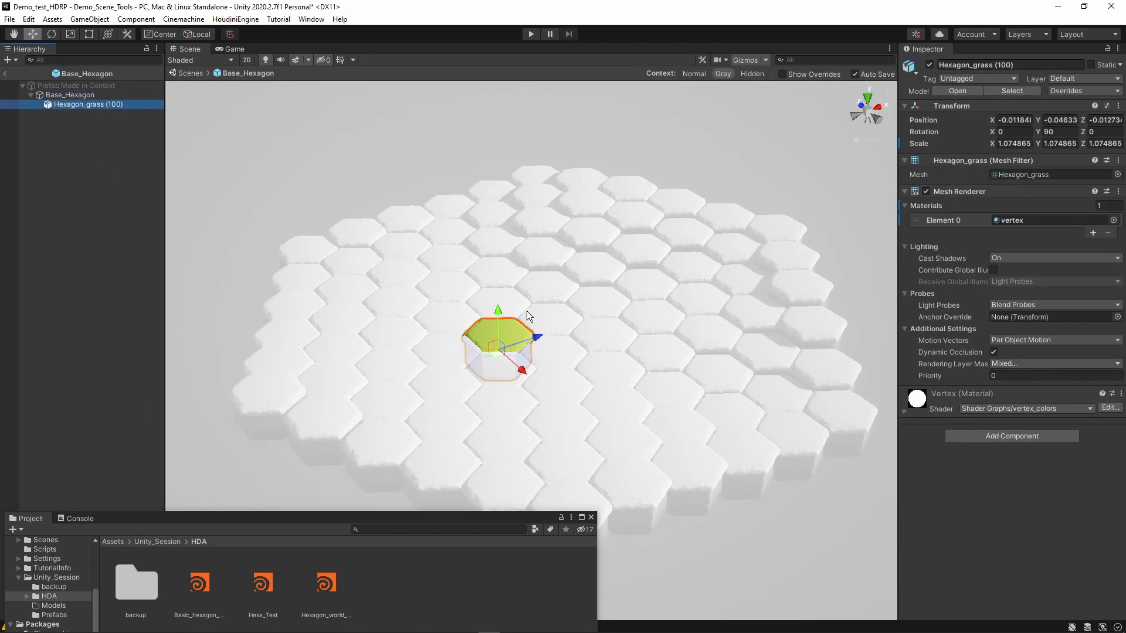
{"action": "key", "text": "f"}
{"action": "key", "text": "r"}
{"action": "left_click_drag", "start_coordinate": [558, 364], "coordinate": [623, 318]}
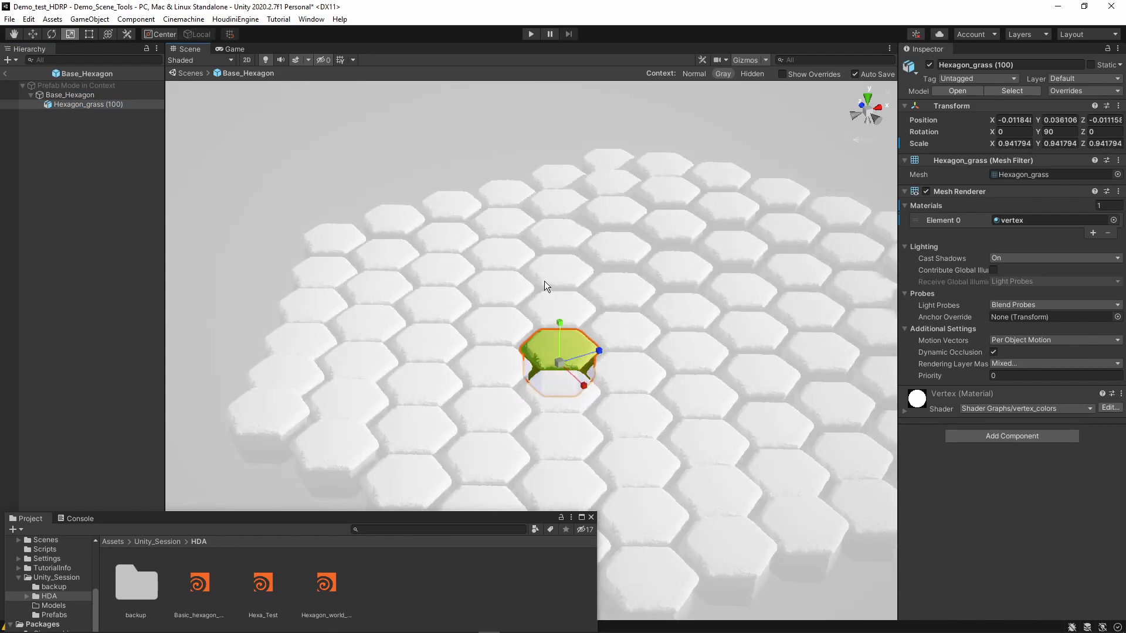
{"action": "left_click_drag", "start_coordinate": [560, 361], "coordinate": [662, 123]}
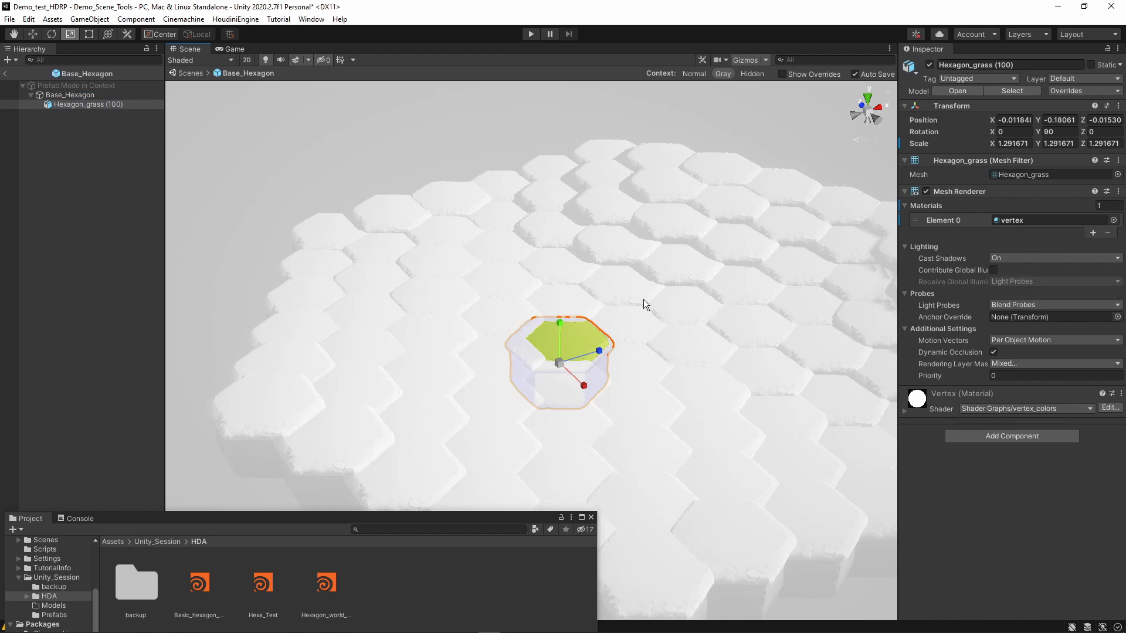
{"action": "key", "text": "ctrl+z"}
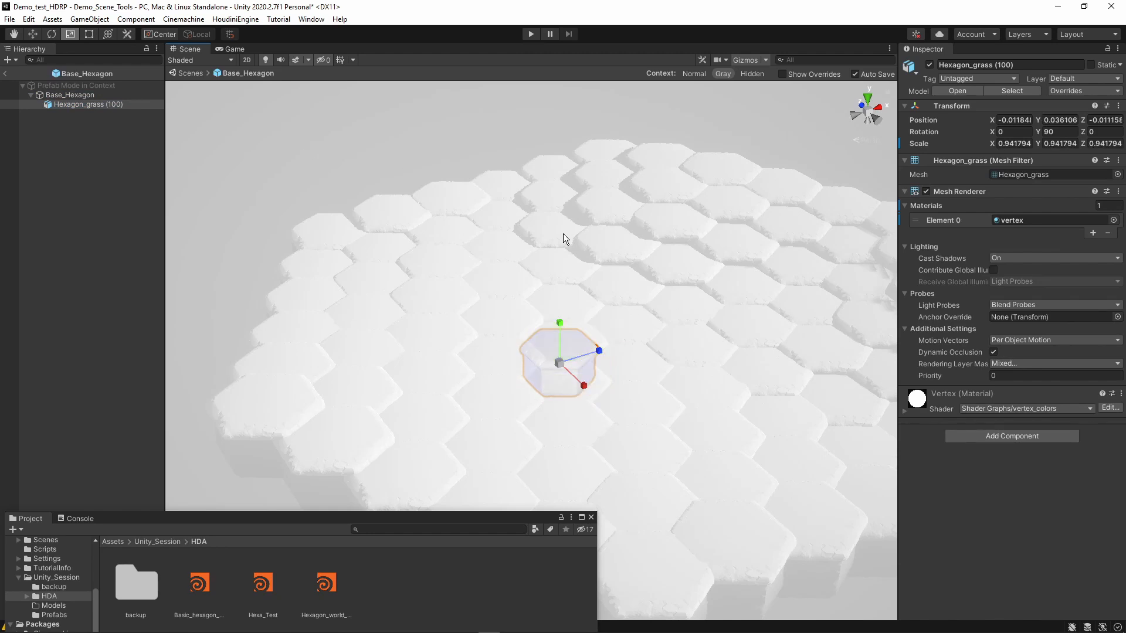
{"action": "key", "text": "ctrl+z"}
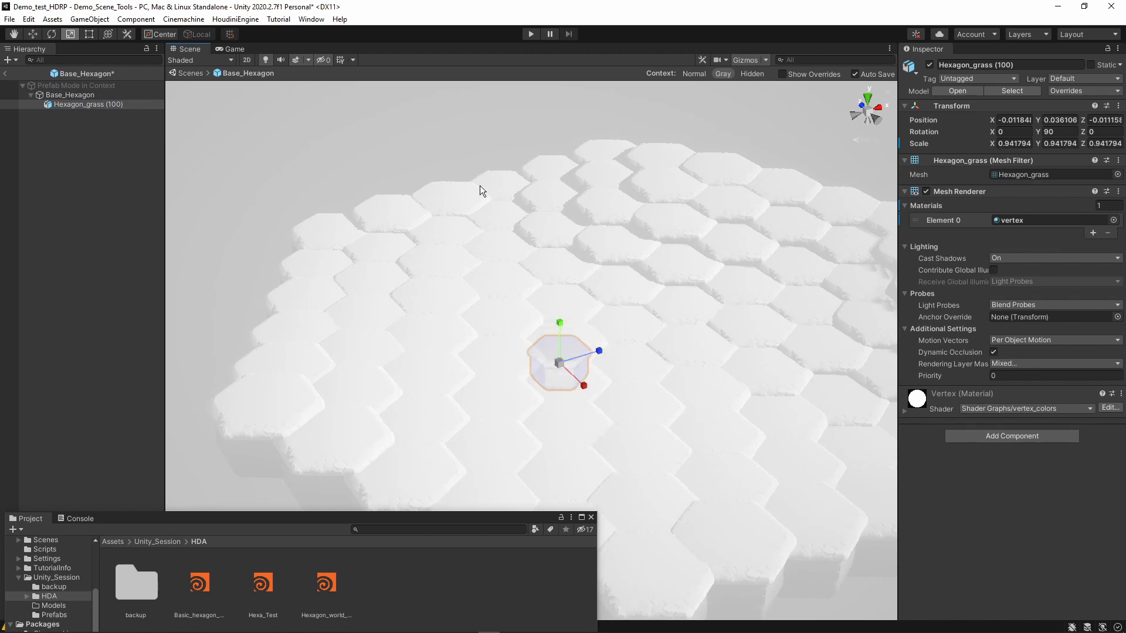
{"action": "left_click_drag", "start_coordinate": [560, 363], "coordinate": [579, 360]}
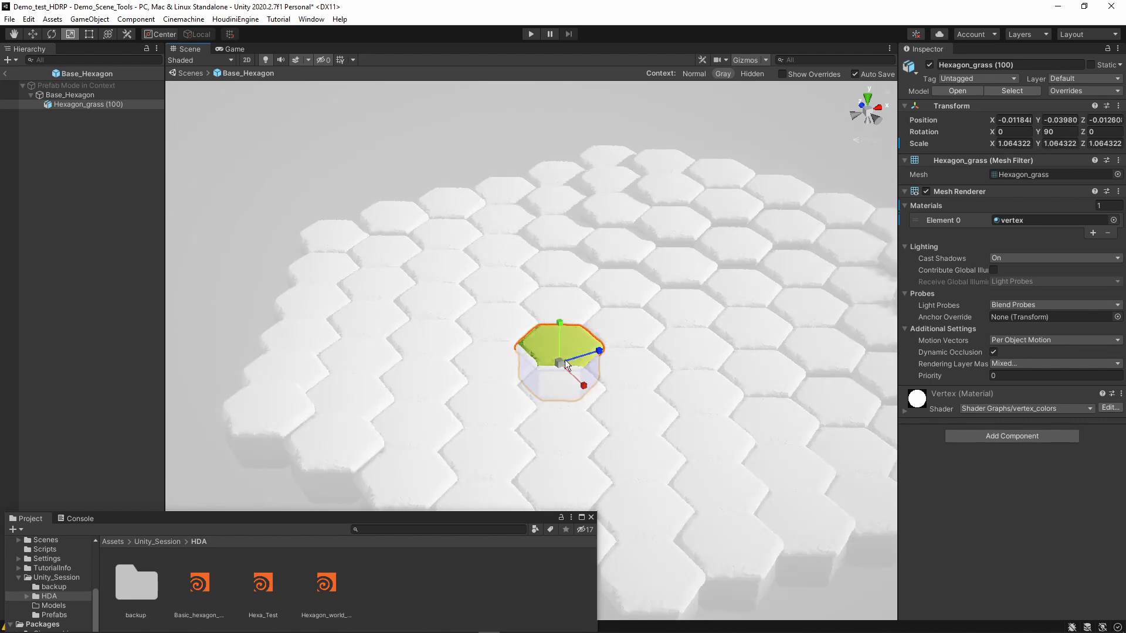
{"action": "left_click", "coordinate": [183, 75]}
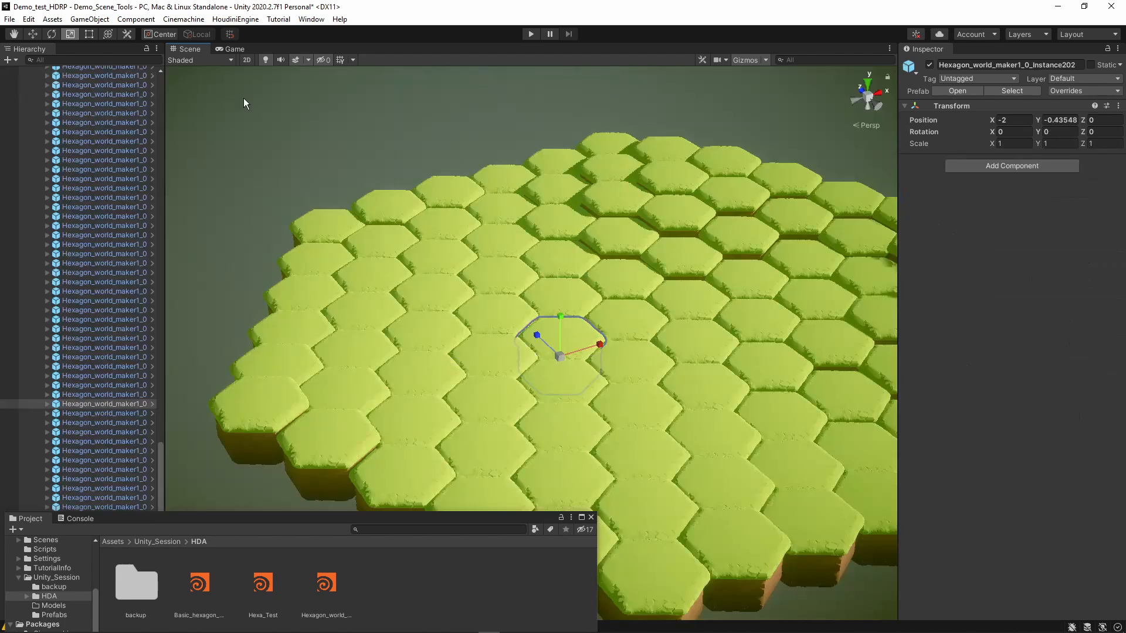
- Collapse the instance hierarchy, select Hexagon_world_maker and increase its Radius world so the tiles cover a far larger area
{"action": "left_click_drag", "start_coordinate": [422, 186], "coordinate": [688, 247], "text": "alt"}
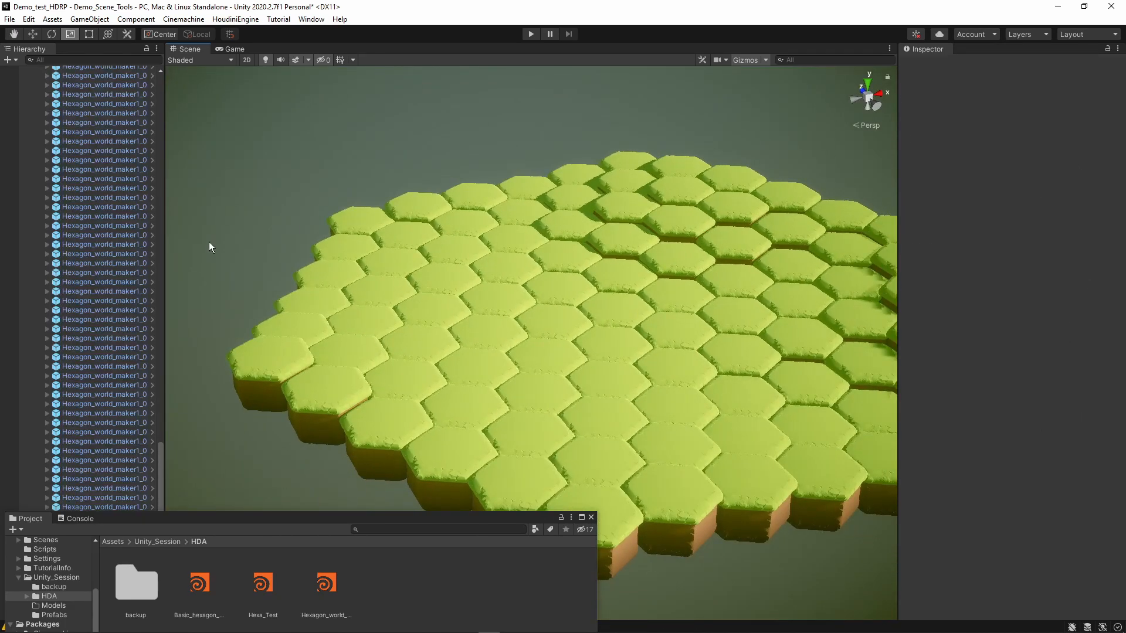
{"action": "scroll", "coordinate": [209, 241], "scroll_direction": "up", "scroll_amount": 2}
{"action": "scroll", "coordinate": [137, 245], "scroll_direction": "up", "scroll_amount": 15}
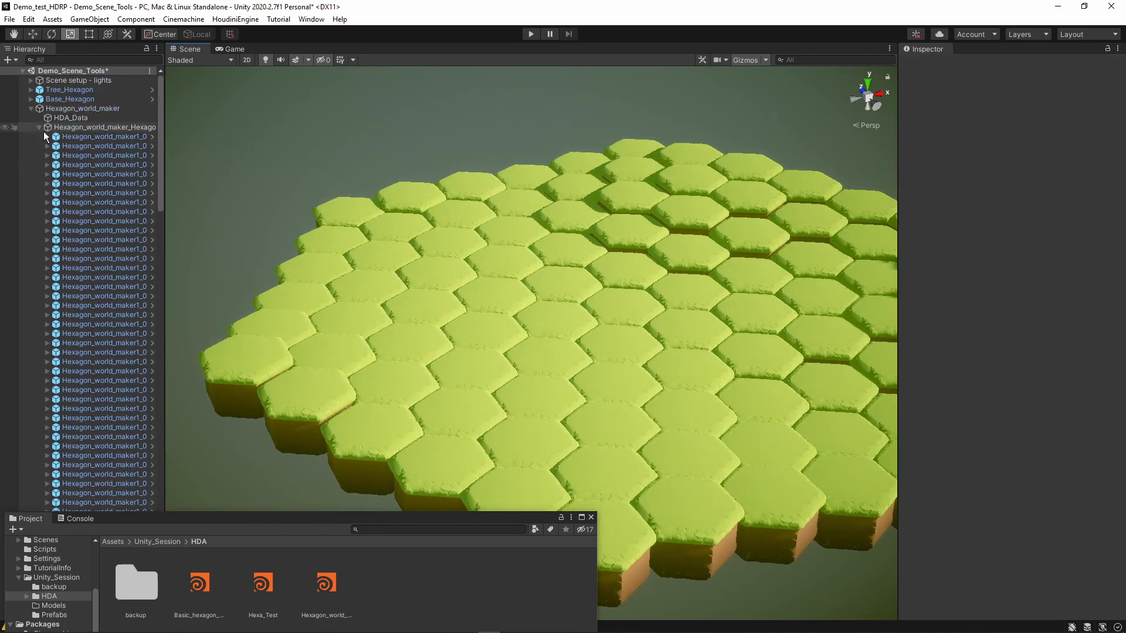
{"action": "left_click", "coordinate": [39, 128]}
{"action": "left_click", "coordinate": [30, 109]}
{"action": "left_click", "coordinate": [54, 109]}
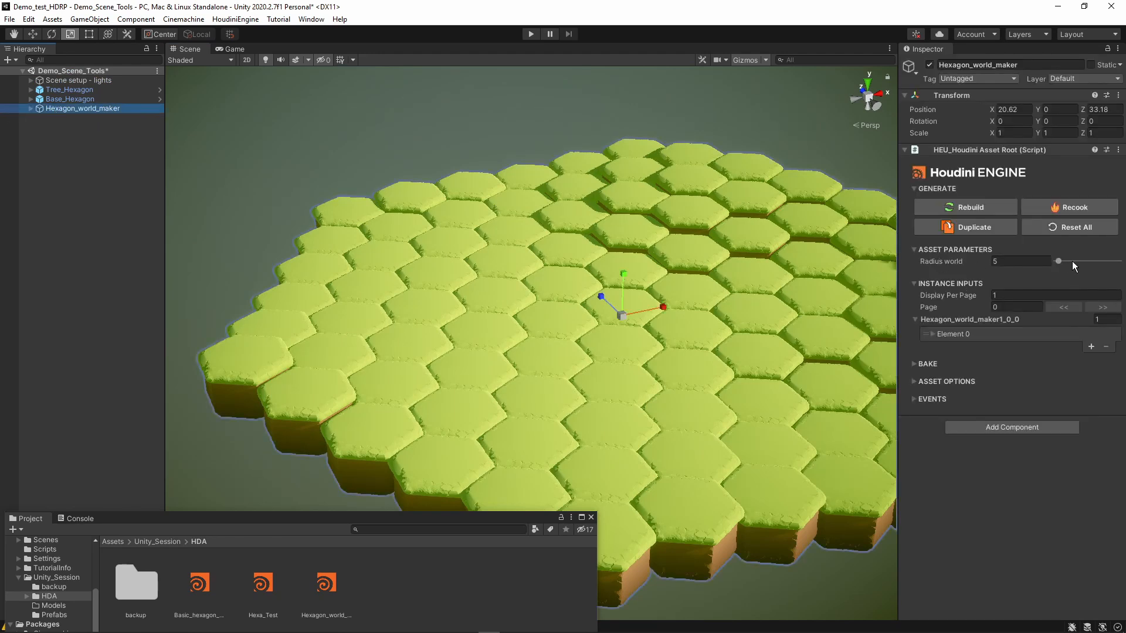
{"action": "left_click_drag", "start_coordinate": [1072, 261], "coordinate": [1068, 261]}
{"action": "right_click_drag", "start_coordinate": [767, 359], "coordinate": [502, 238]}
{"action": "left_click", "coordinate": [673, 194]}
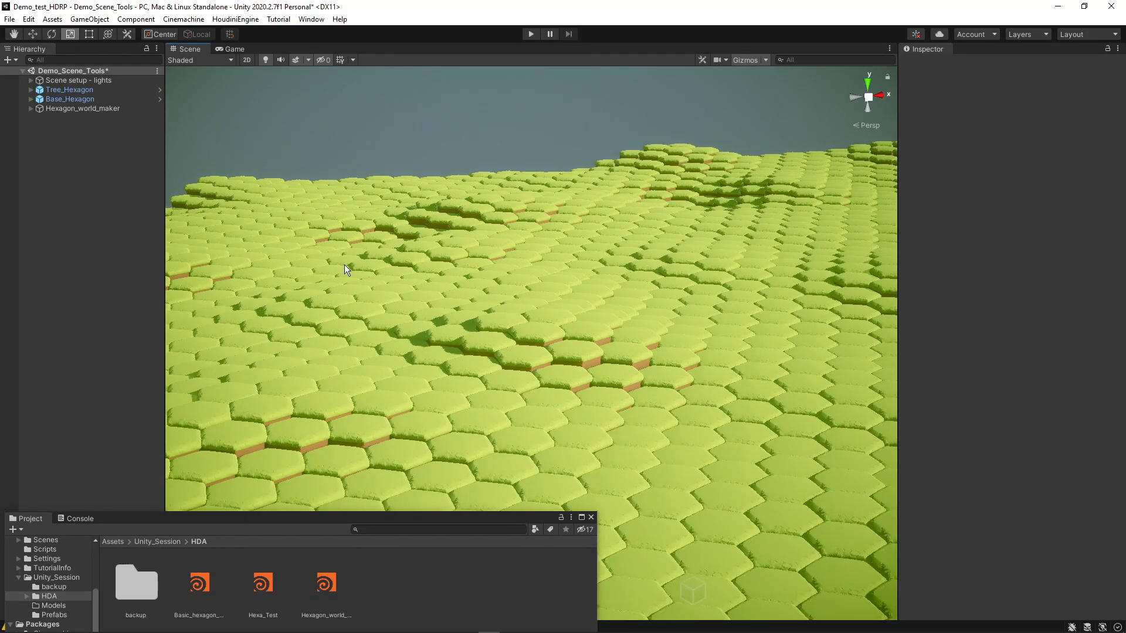
- Select Tree_Hexagon and Base_Hexagon together and raise them above the tile terrain to a Y position of 4.58
{"action": "right_click_drag", "start_coordinate": [343, 265], "coordinate": [543, 254]}
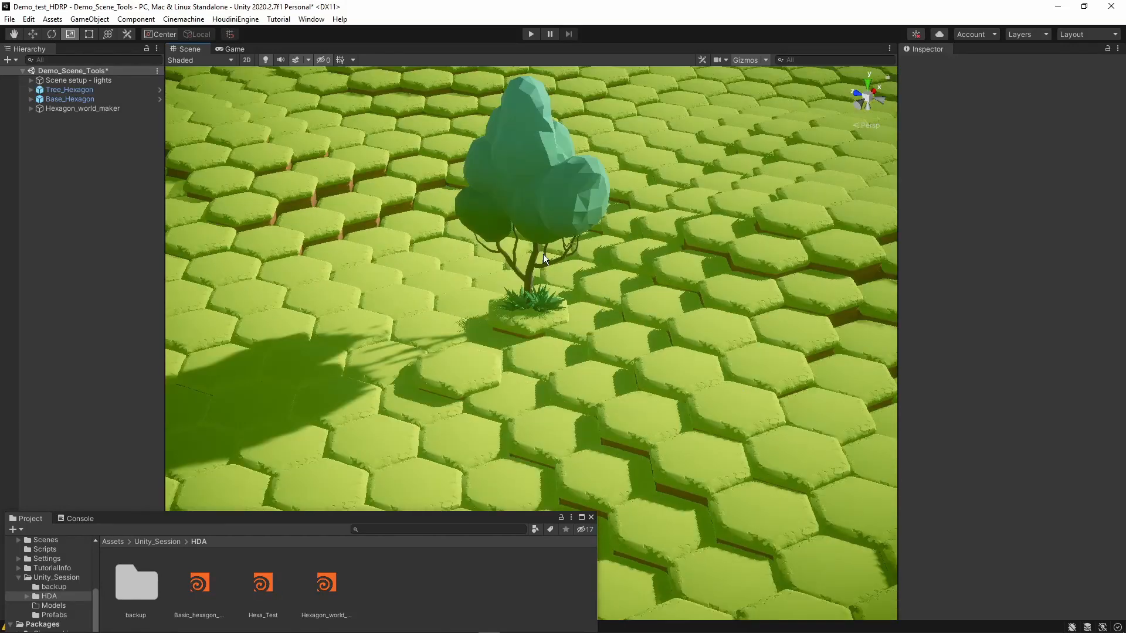
{"action": "left_click", "coordinate": [533, 298]}
{"action": "left_click", "coordinate": [490, 365], "text": "shift"}
{"action": "key", "text": "f"}
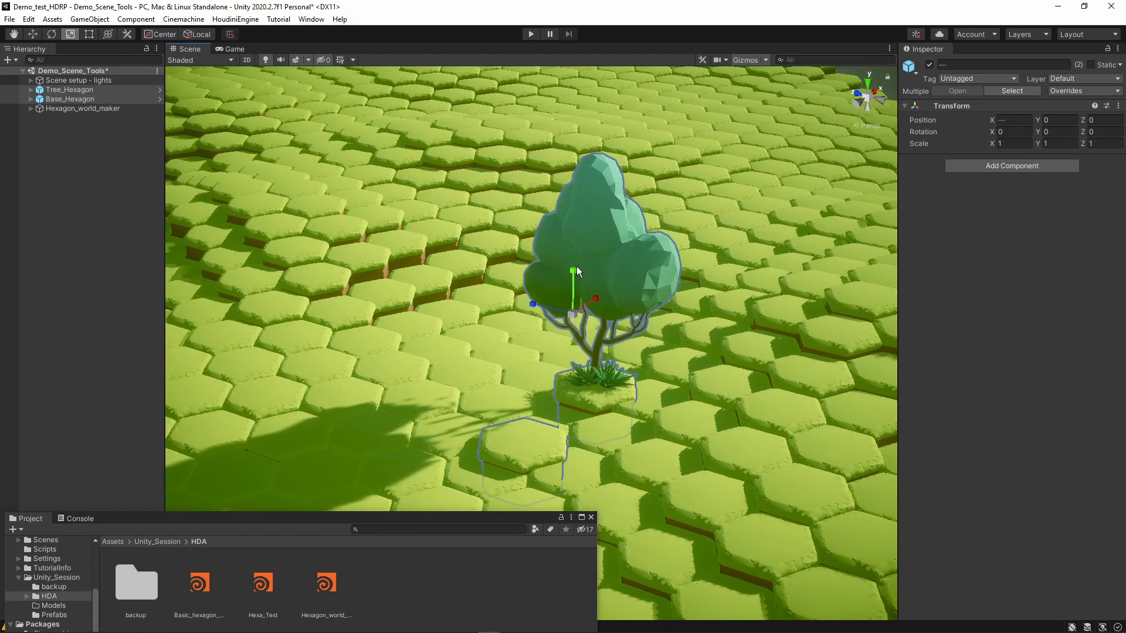
{"action": "key", "text": "w"}
{"action": "left_click_drag", "start_coordinate": [573, 271], "coordinate": [564, 108]}
{"action": "left_click_drag", "start_coordinate": [627, 275], "coordinate": [605, 260], "text": "alt"}
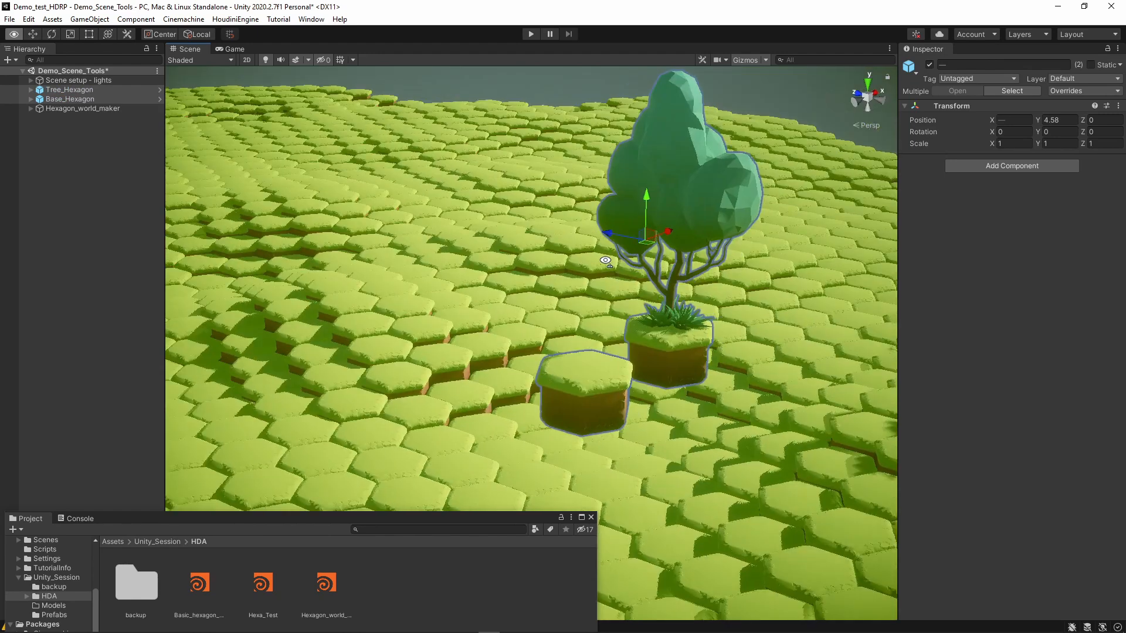
- Inspect the raised Base_Hexagon and Tree_Hexagon, and copy the Tree_Hexagon prefab's asset path from the Prefabs folder
{"action": "right_click_drag", "start_coordinate": [605, 260], "coordinate": [615, 262]}
{"action": "left_click", "coordinate": [555, 378]}
{"action": "right_click_drag", "start_coordinate": [636, 392], "coordinate": [518, 334]}
{"action": "left_click", "coordinate": [560, 405]}
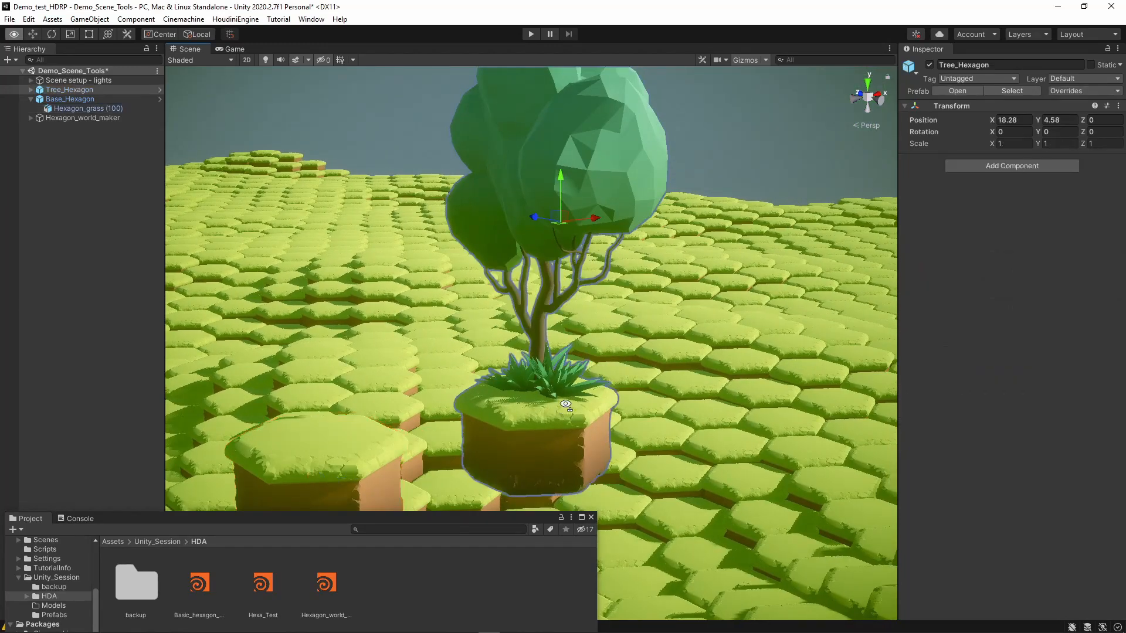
{"action": "right_click_drag", "start_coordinate": [565, 405], "coordinate": [621, 251]}
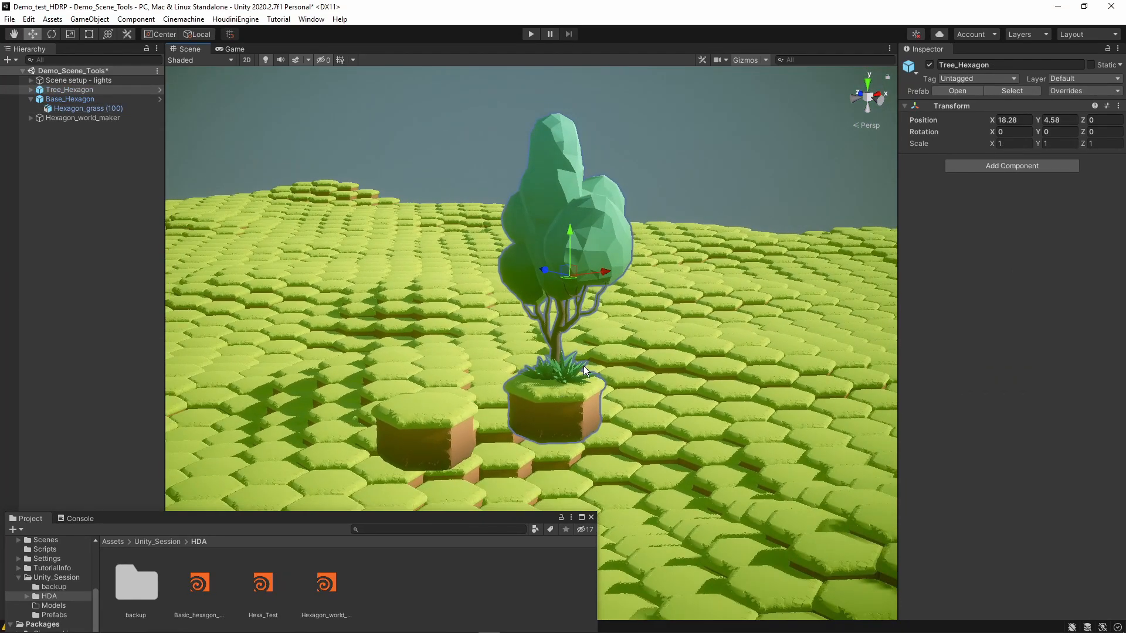
{"action": "left_click", "coordinate": [52, 615]}
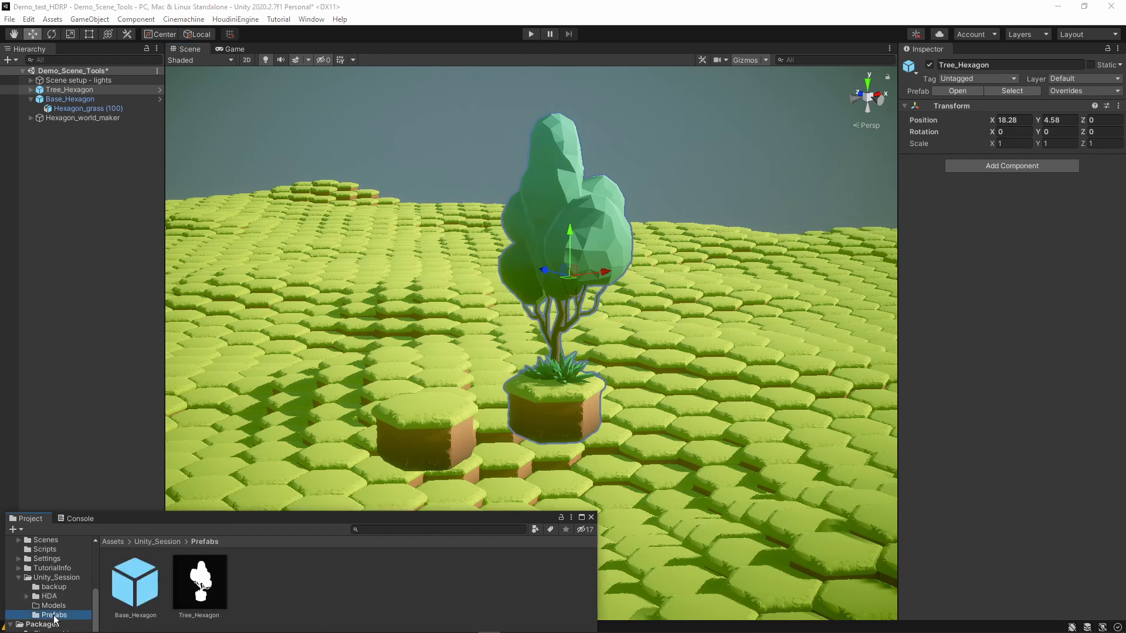
{"action": "left_click", "coordinate": [217, 583]}
{"action": "right_click", "coordinate": [217, 583]}
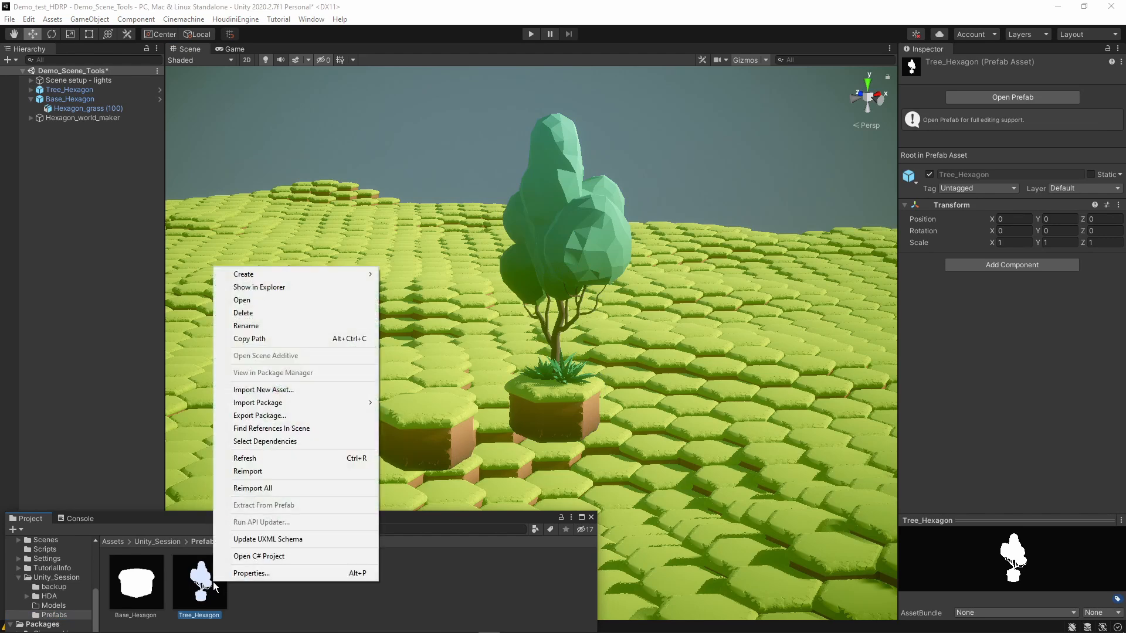
{"action": "left_click", "coordinate": [276, 338]}
- Switch to Houdini and move the attribcreate1 node aside to make room for a second branch below add1
{"action": "key", "text": "alt+Tab"}
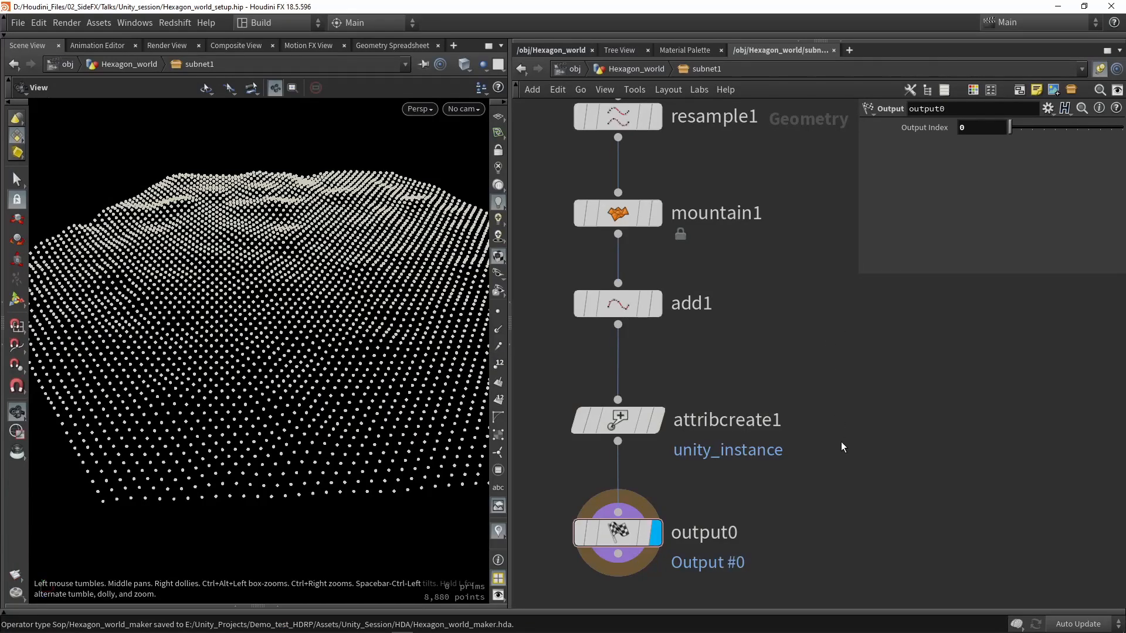
{"action": "left_click_drag", "start_coordinate": [617, 420], "coordinate": [652, 416]}
{"action": "middle_click_drag", "start_coordinate": [726, 382], "coordinate": [831, 372]}
{"action": "left_click_drag", "start_coordinate": [770, 411], "coordinate": [607, 410]}
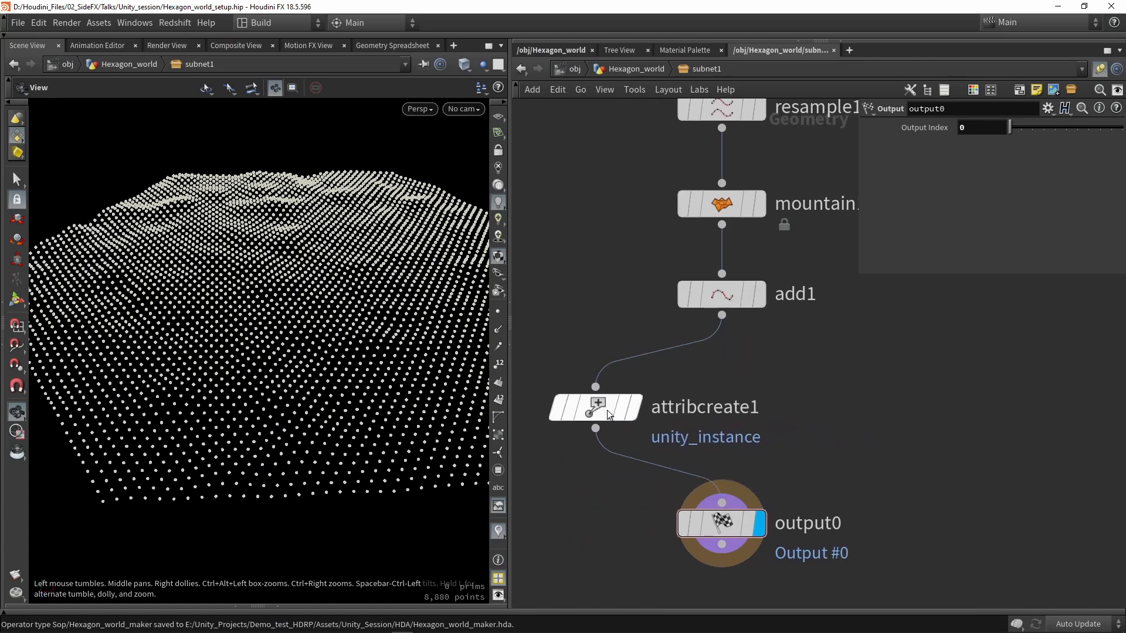
- Add an Attribute Randomize node beside attribcreate1, connect it to add1 and display its randomized point colours
{"action": "key", "text": "Tab"}
{"action": "type", "text": "c"}
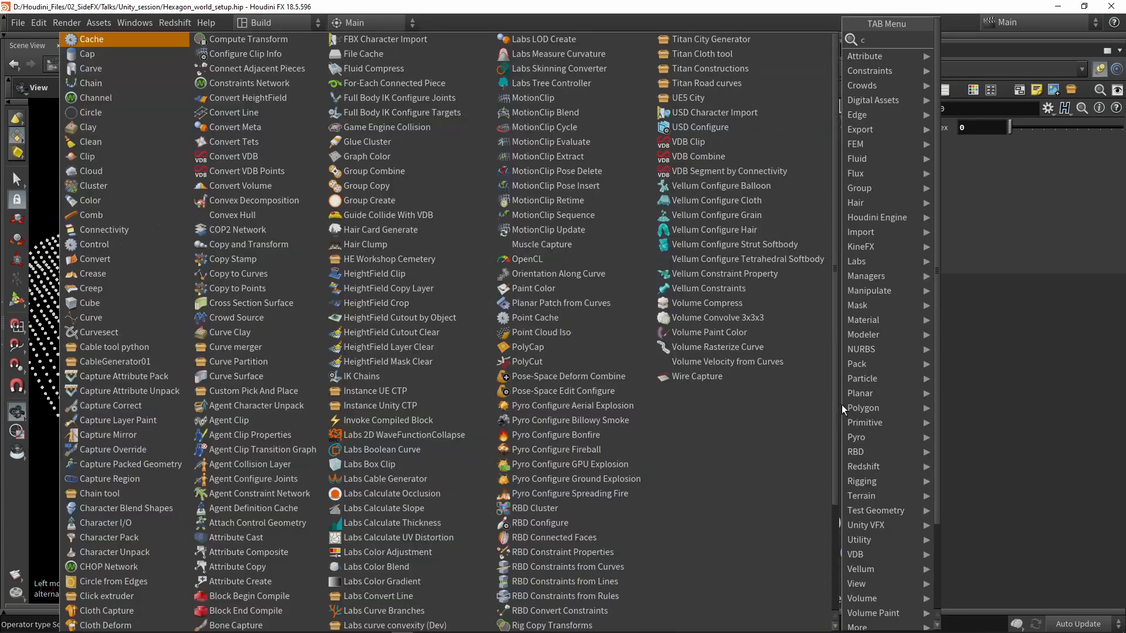
{"action": "type", "text": "r ran"}
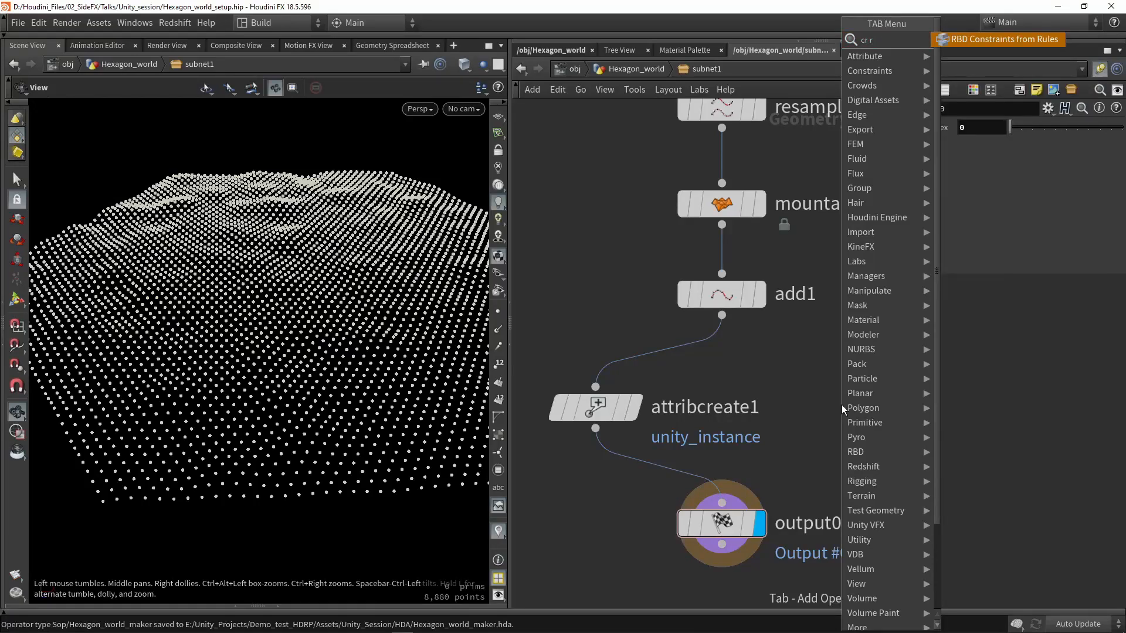
{"action": "key", "text": "BackSpace"}
{"action": "key", "text": "BackSpace"}
{"action": "key", "text": "BackSpace"}
{"action": "key", "text": "BackSpace"}
{"action": "type", "text": "ran"}
{"action": "key", "text": "Return"}
{"action": "left_click", "coordinate": [842, 404]}
{"action": "left_click_drag", "start_coordinate": [721, 315], "coordinate": [841, 387]}
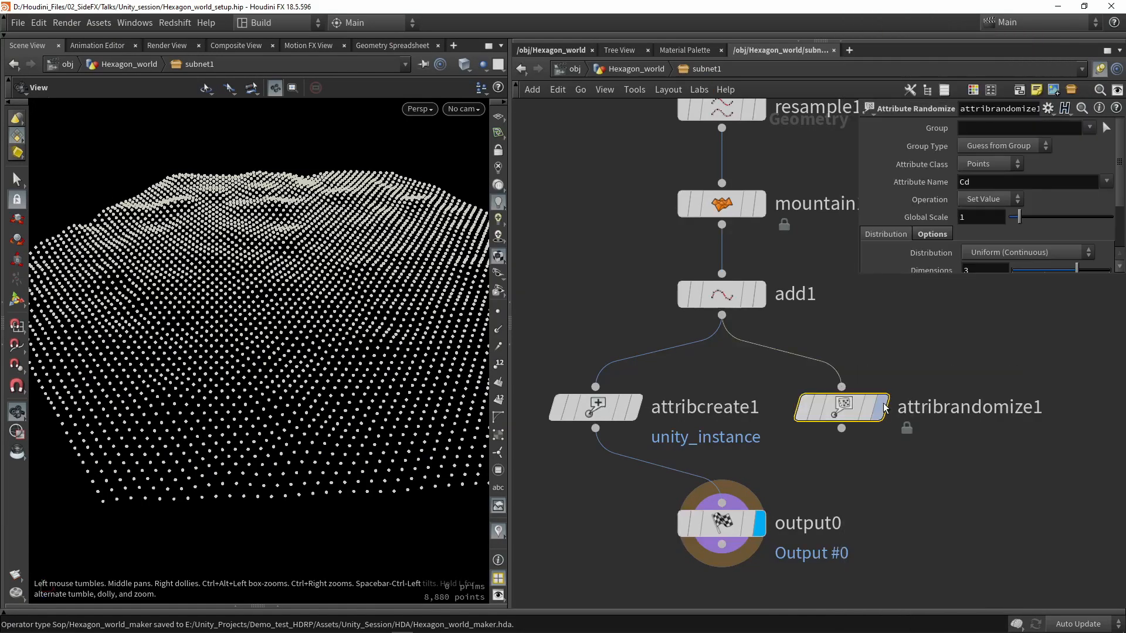
{"action": "left_click", "coordinate": [883, 407]}
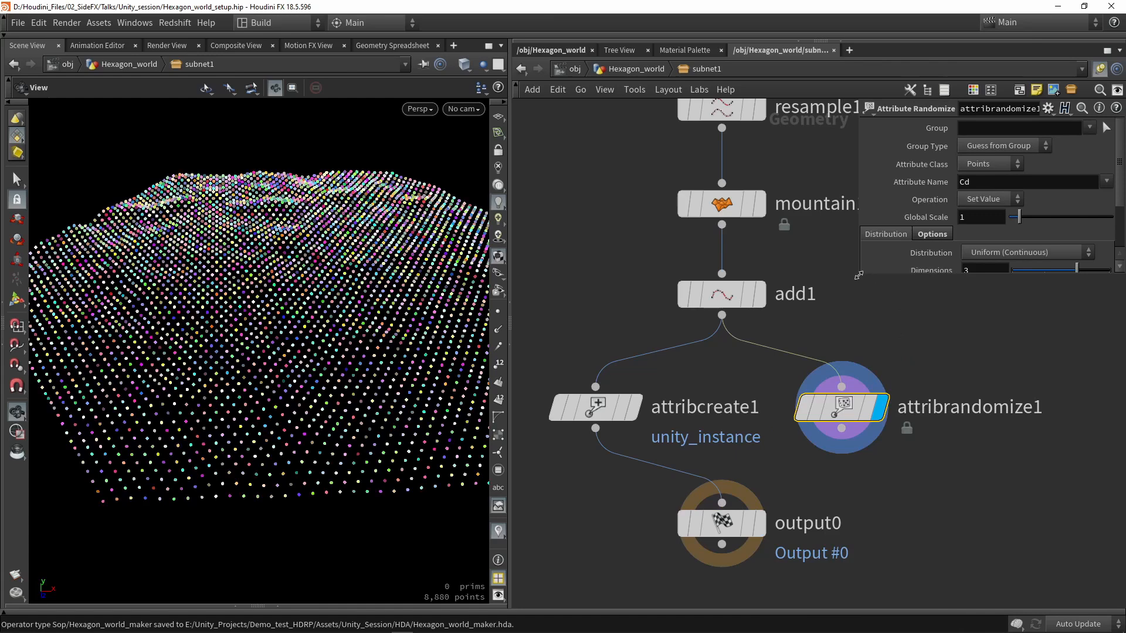
{"action": "left_click_drag", "start_coordinate": [269, 381], "coordinate": [267, 315]}
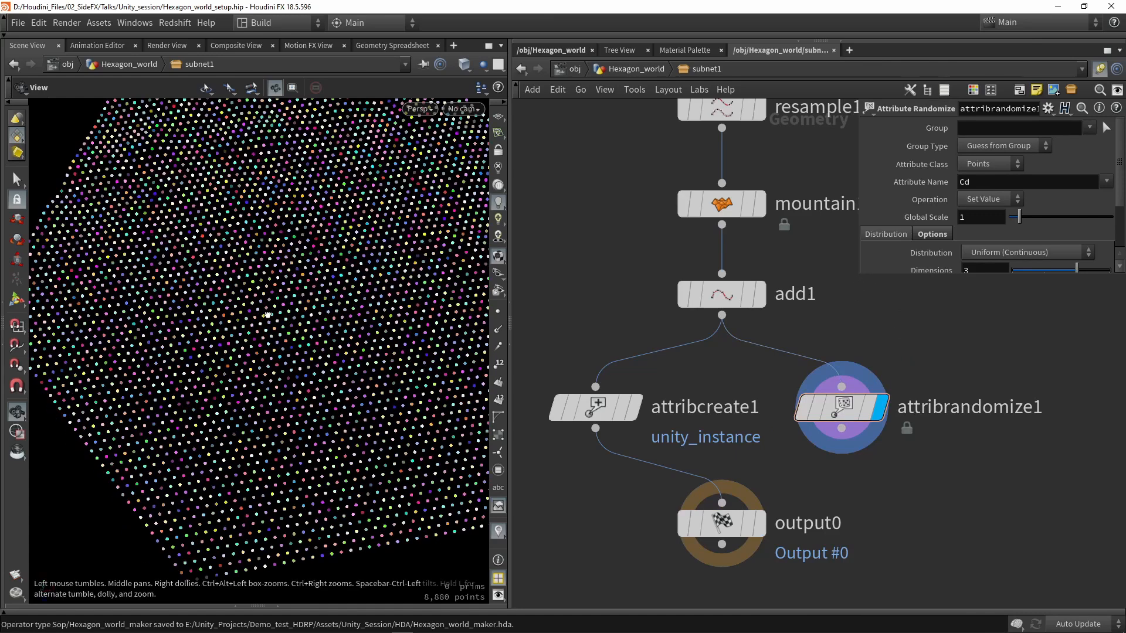
{"action": "right_click_drag", "start_coordinate": [268, 315], "coordinate": [269, 336]}
{"action": "left_click_drag", "start_coordinate": [269, 337], "coordinate": [301, 323]}
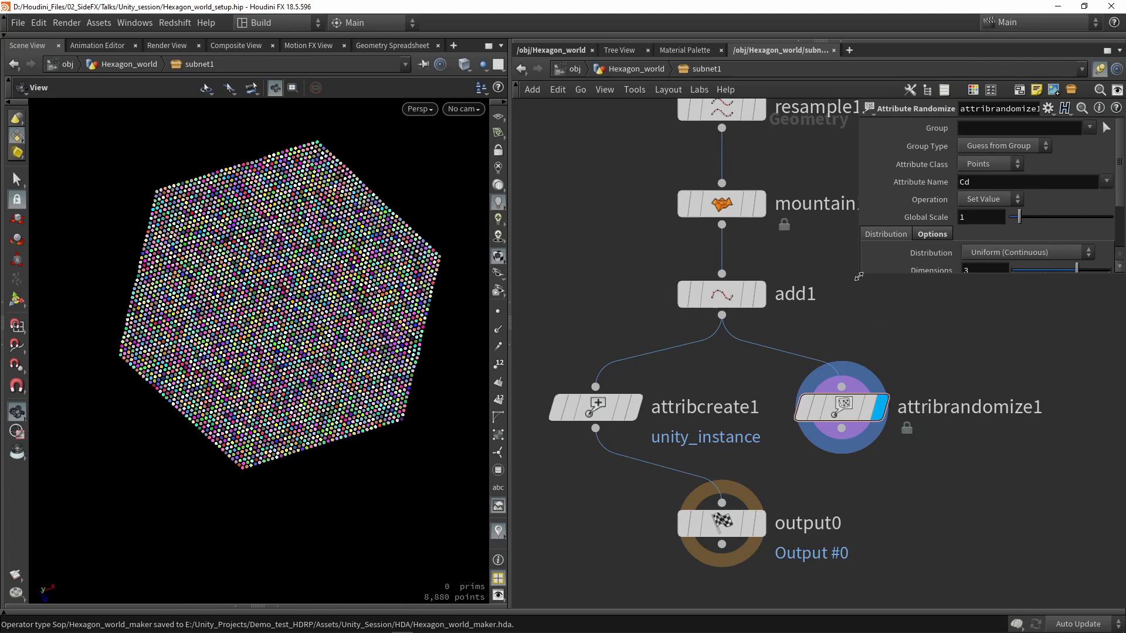
- Set the Attribute Randomize distribution to Custom Discrete with String values and widen its parameter area for long text
{"action": "left_click_drag", "start_coordinate": [860, 273], "coordinate": [800, 364]}
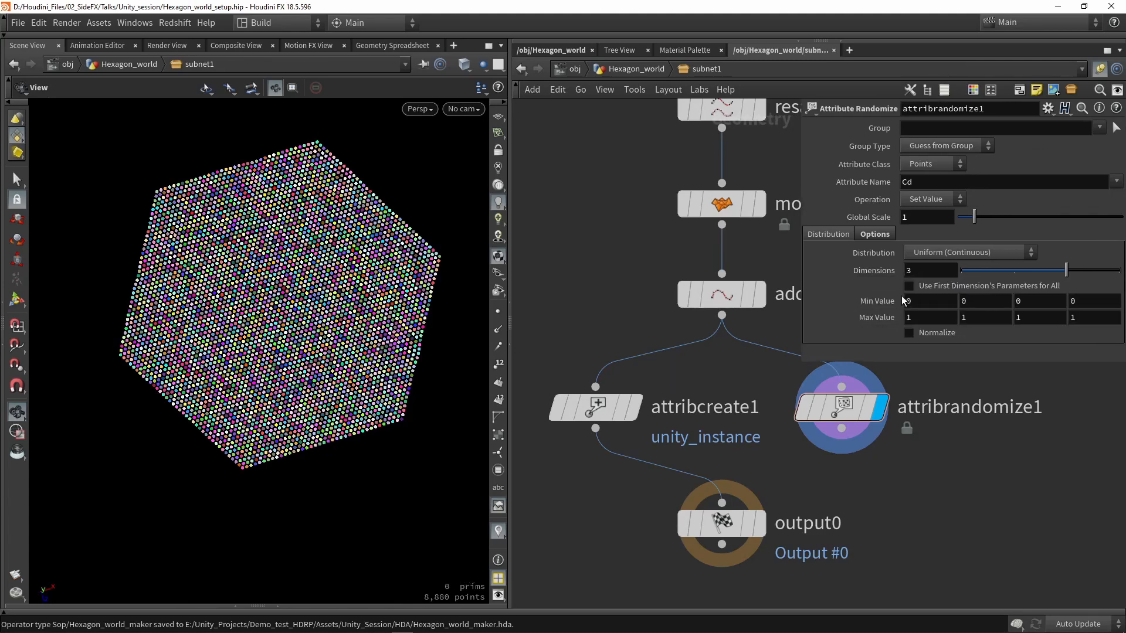
{"action": "left_click", "coordinate": [925, 252]}
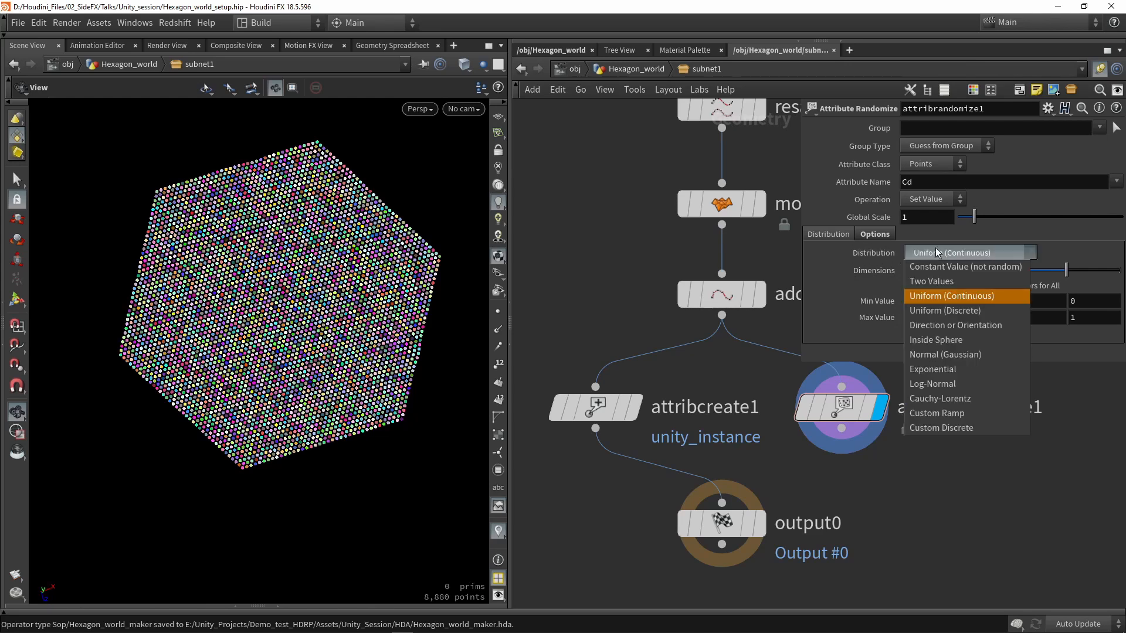
{"action": "left_click", "coordinate": [938, 428]}
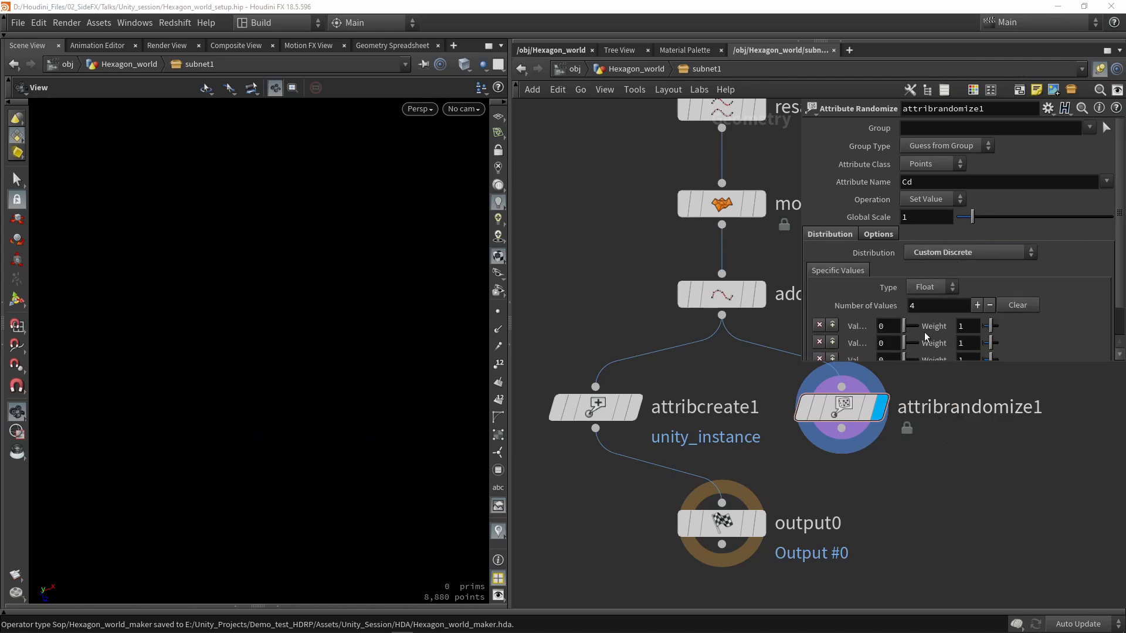
{"action": "scroll", "coordinate": [925, 322], "scroll_direction": "down", "scroll_amount": 2}
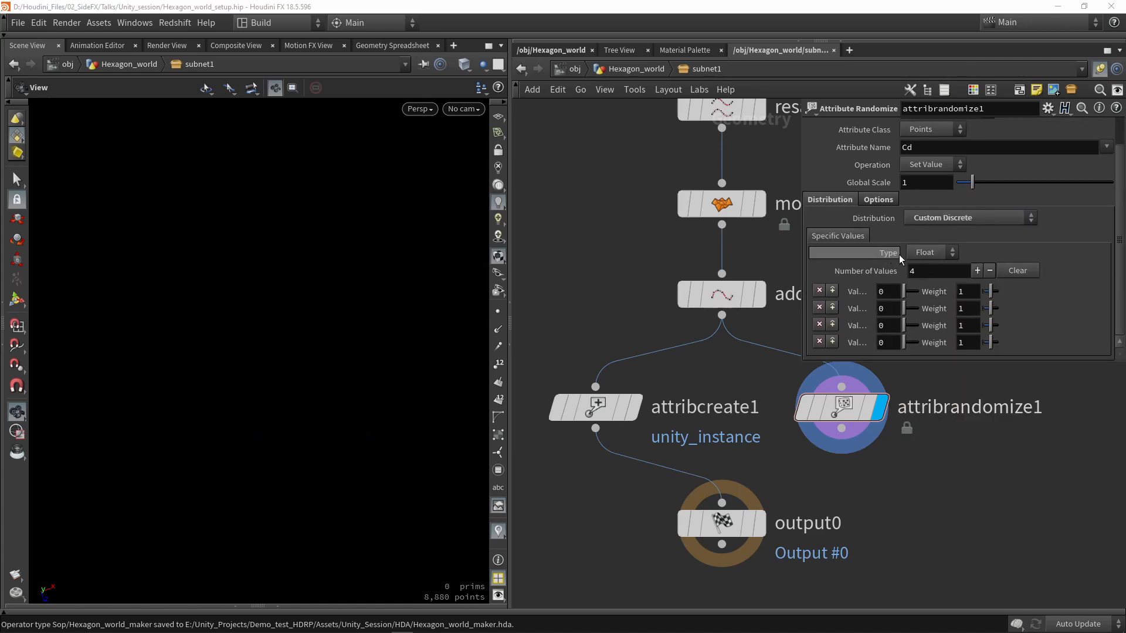
{"action": "left_click", "coordinate": [922, 256]}
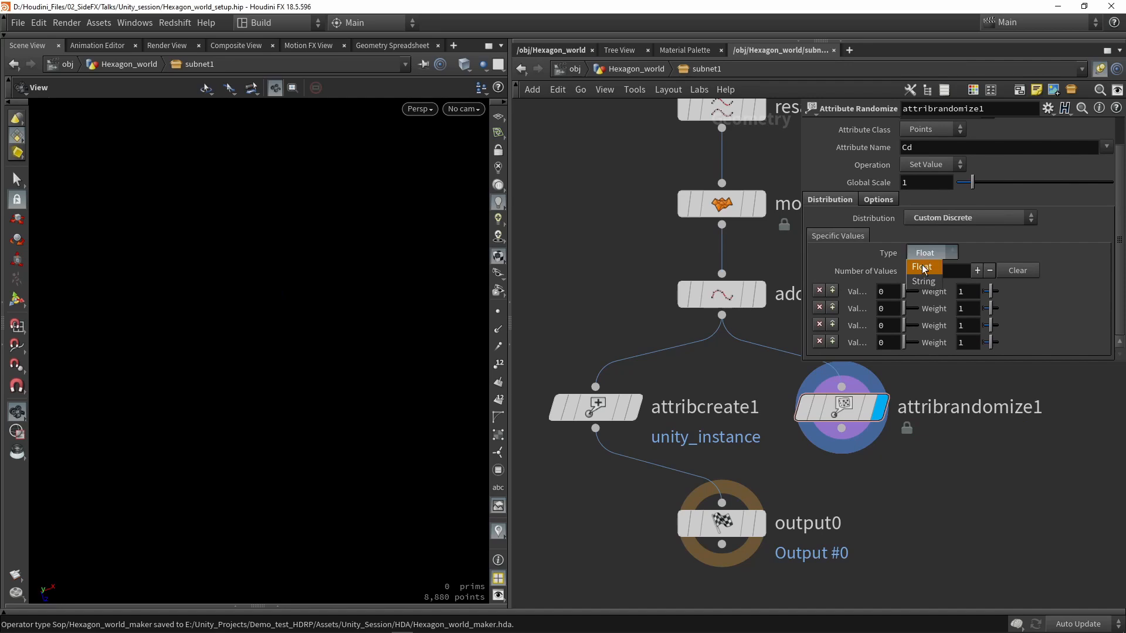
{"action": "left_click", "coordinate": [924, 278]}
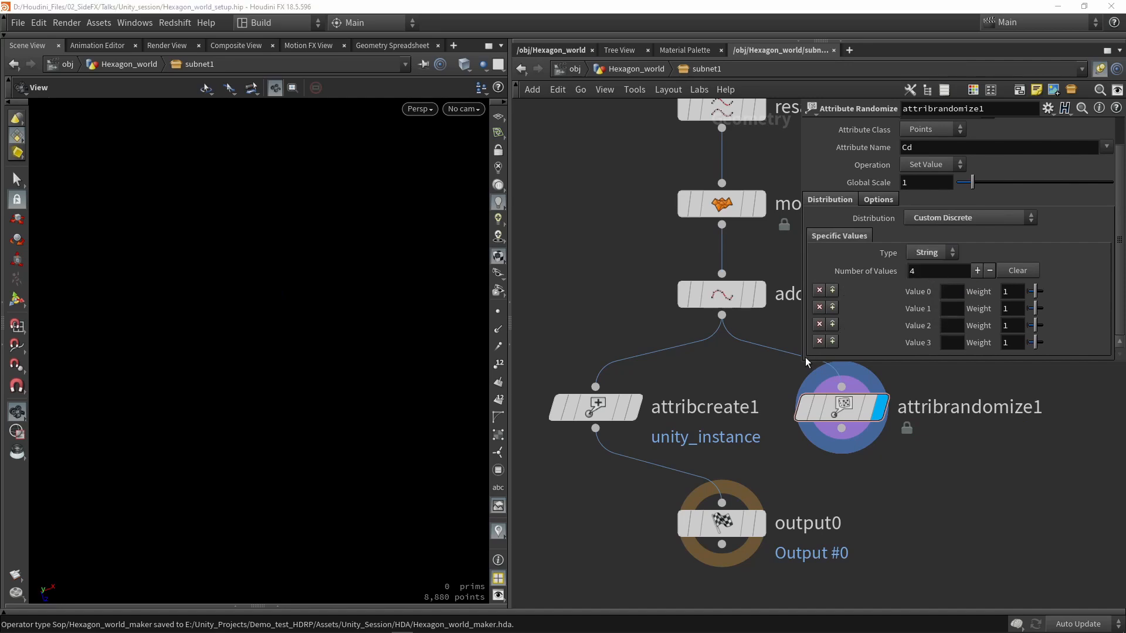
{"action": "left_click_drag", "start_coordinate": [803, 356], "coordinate": [568, 360]}
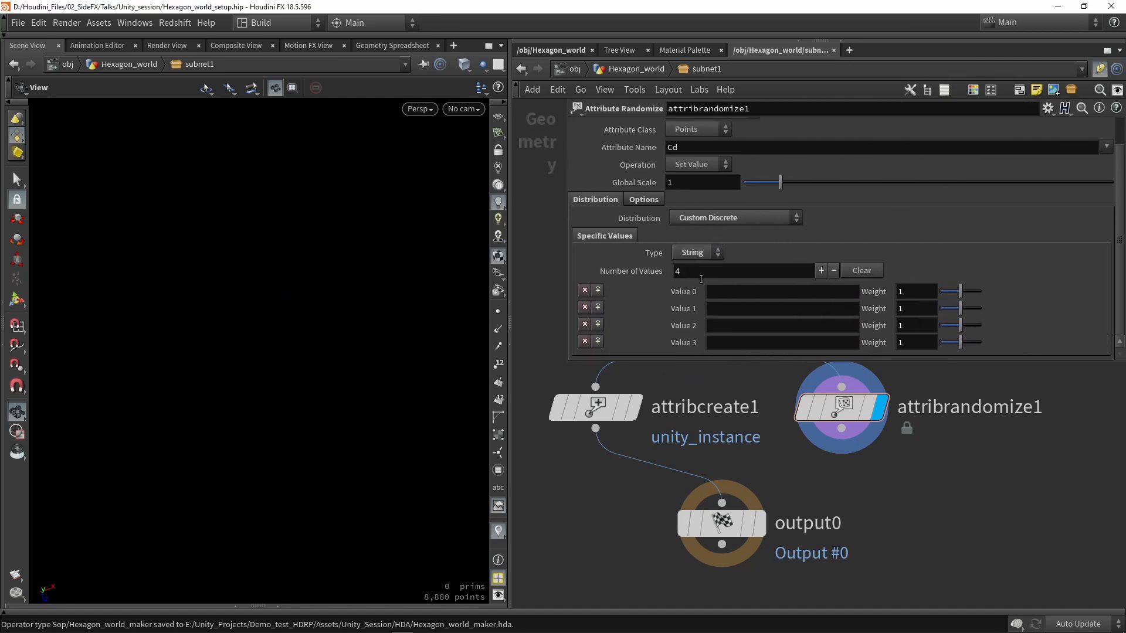
- Reduce the number of discrete values to 2 and paste Assets/Unity_Session/Prefabs/Tree_Hexagon.prefab as Value 0
{"action": "left_click", "coordinate": [721, 311]}
{"action": "left_click", "coordinate": [721, 326]}
{"action": "left_click", "coordinate": [721, 346]}
{"action": "left_click", "coordinate": [832, 271]}
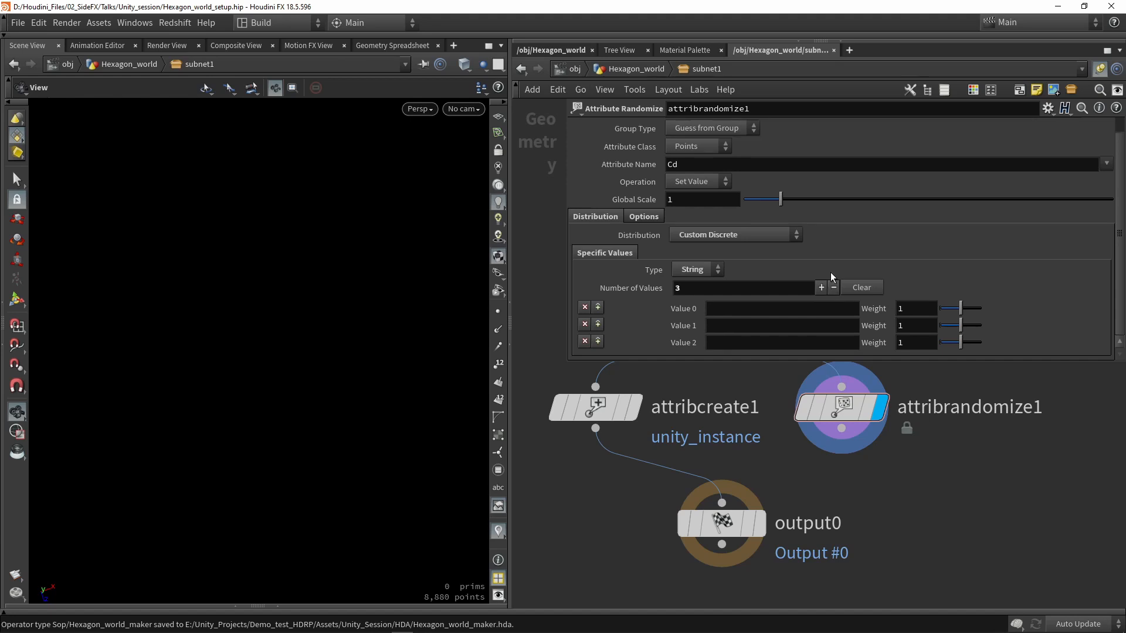
{"action": "left_click", "coordinate": [832, 287]}
{"action": "left_click", "coordinate": [714, 326]}
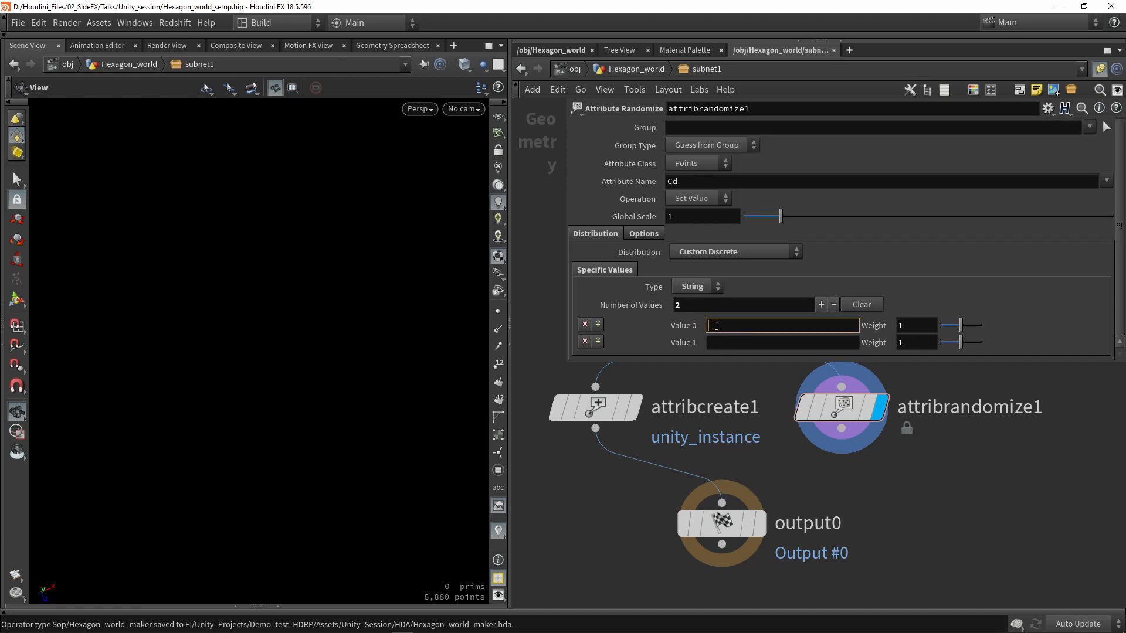
{"action": "key", "text": "ctrl+v"}
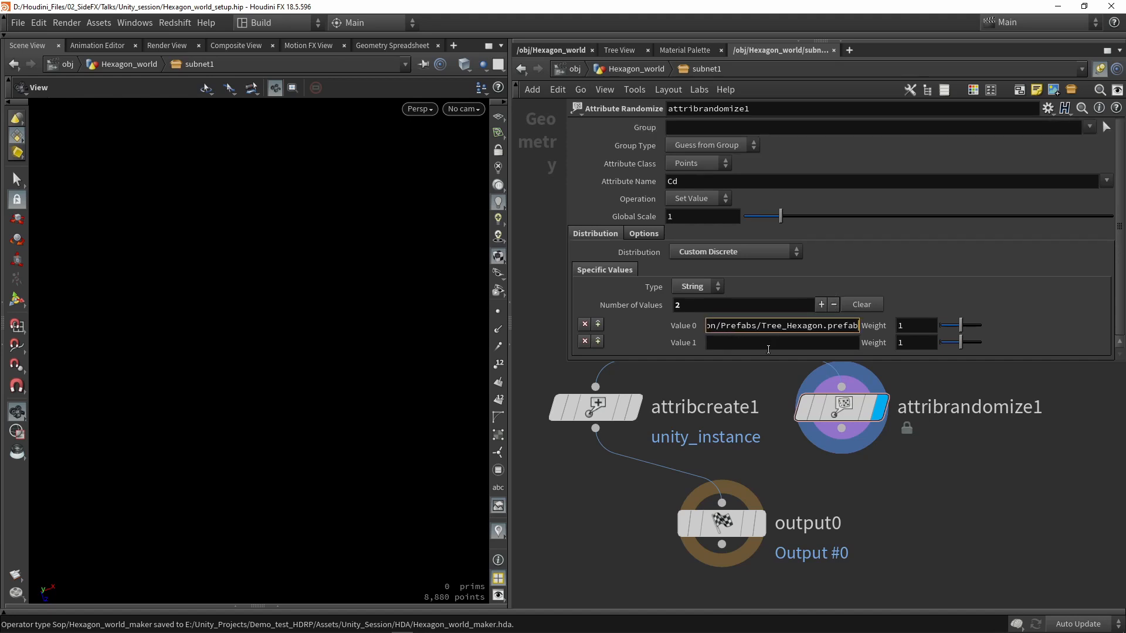
{"action": "double_click", "coordinate": [778, 326]}
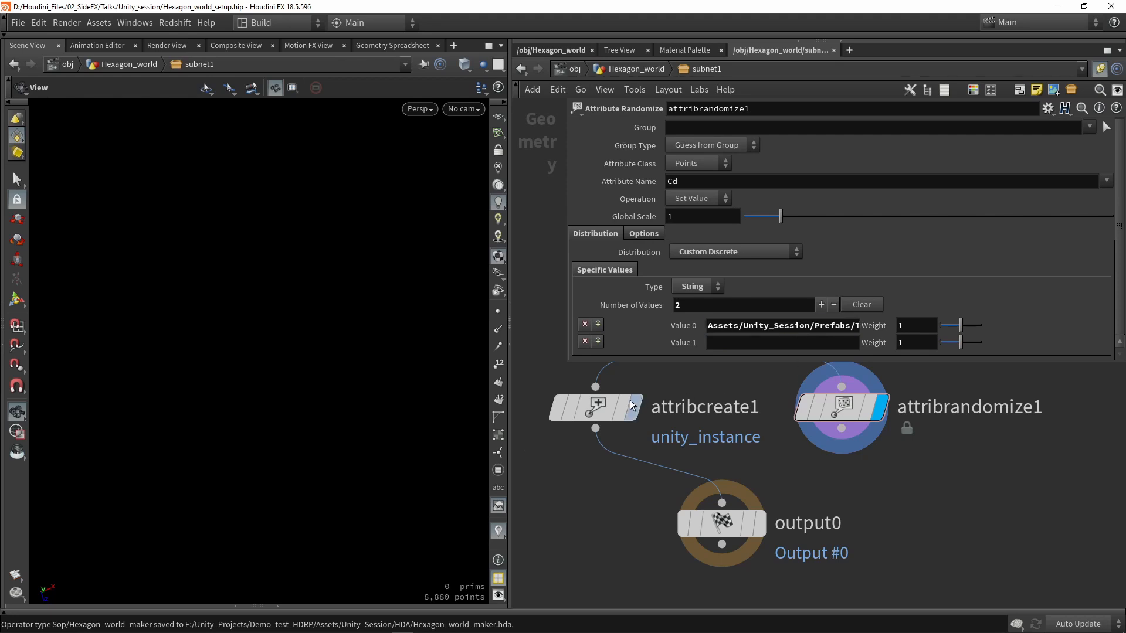
- Copy the path Assets/Unity_Session/Prefabs/Base_Hexagon.prefab from attribcreate1 into Value 1 of attribrandomize1
{"action": "left_click", "coordinate": [597, 410]}
{"action": "left_click", "coordinate": [782, 302]}
{"action": "key", "text": "ctrl+a"}
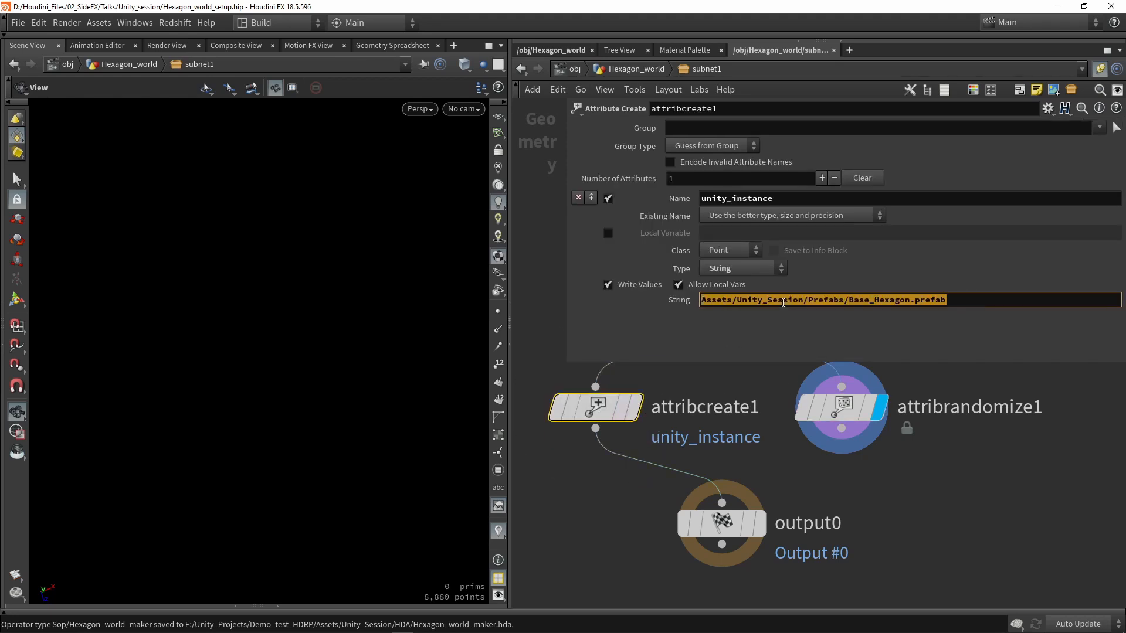
{"action": "key", "text": "ctrl+c"}
{"action": "left_click", "coordinate": [840, 406]}
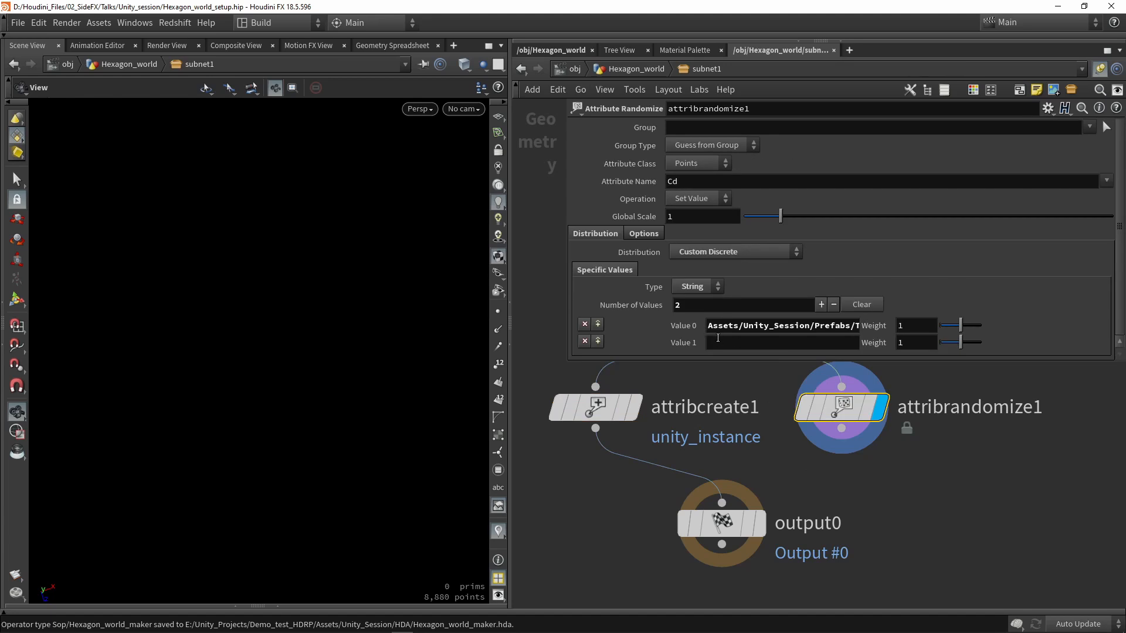
{"action": "left_click", "coordinate": [779, 343]}
{"action": "key", "text": "ctrl+v"}
{"action": "left_click", "coordinate": [767, 409]}
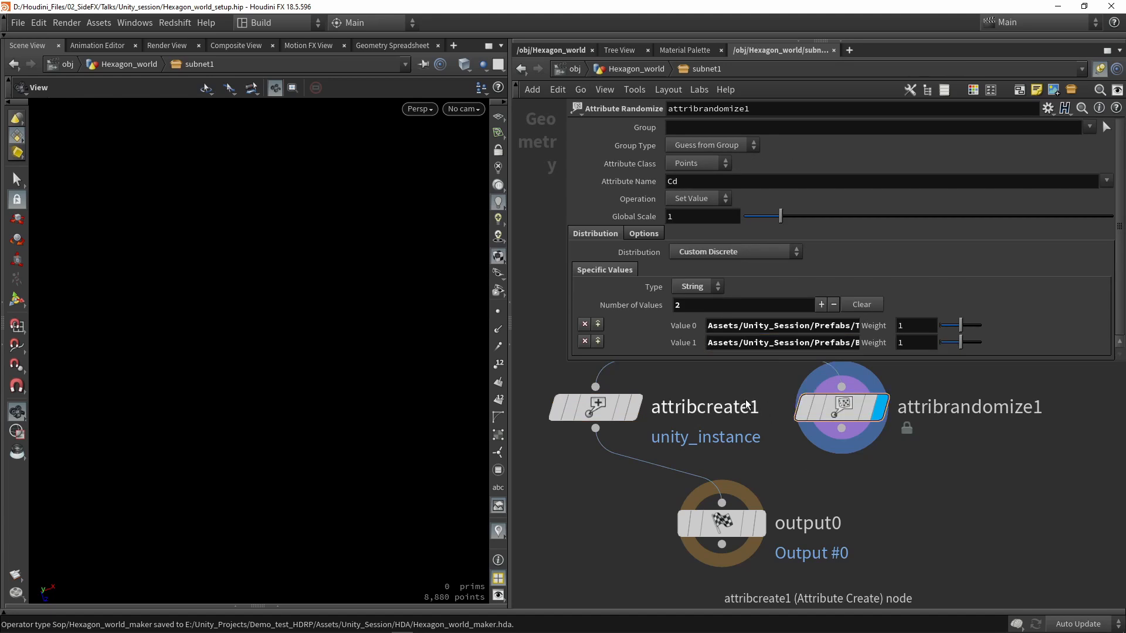
- Copy the attribute name unity_instance from attribcreate1 into attribrandomize1, and place output0 below attribrandomize1 as its connected output
{"action": "left_click", "coordinate": [599, 406]}
{"action": "left_click_drag", "start_coordinate": [773, 198], "coordinate": [689, 199]}
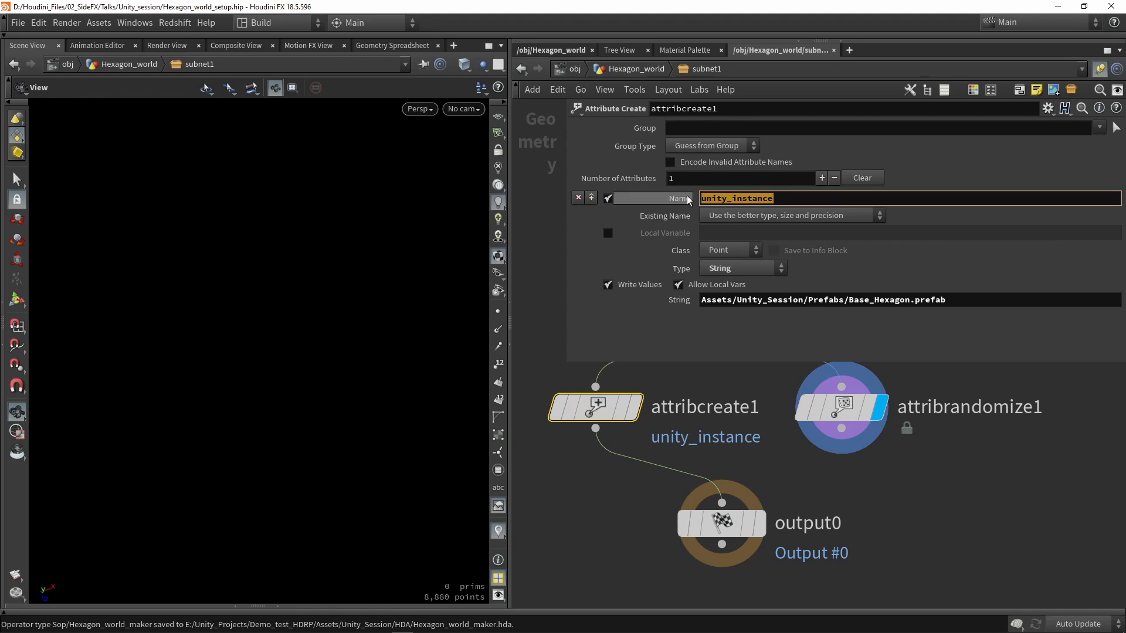
{"action": "left_click", "coordinate": [843, 410]}
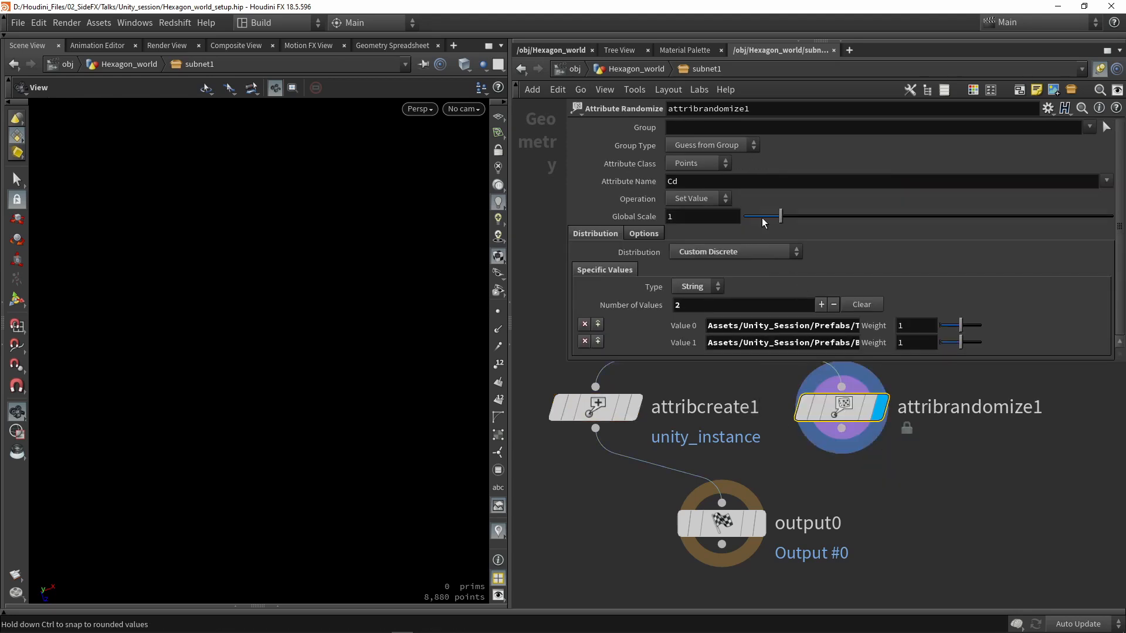
{"action": "double_click", "coordinate": [679, 181]}
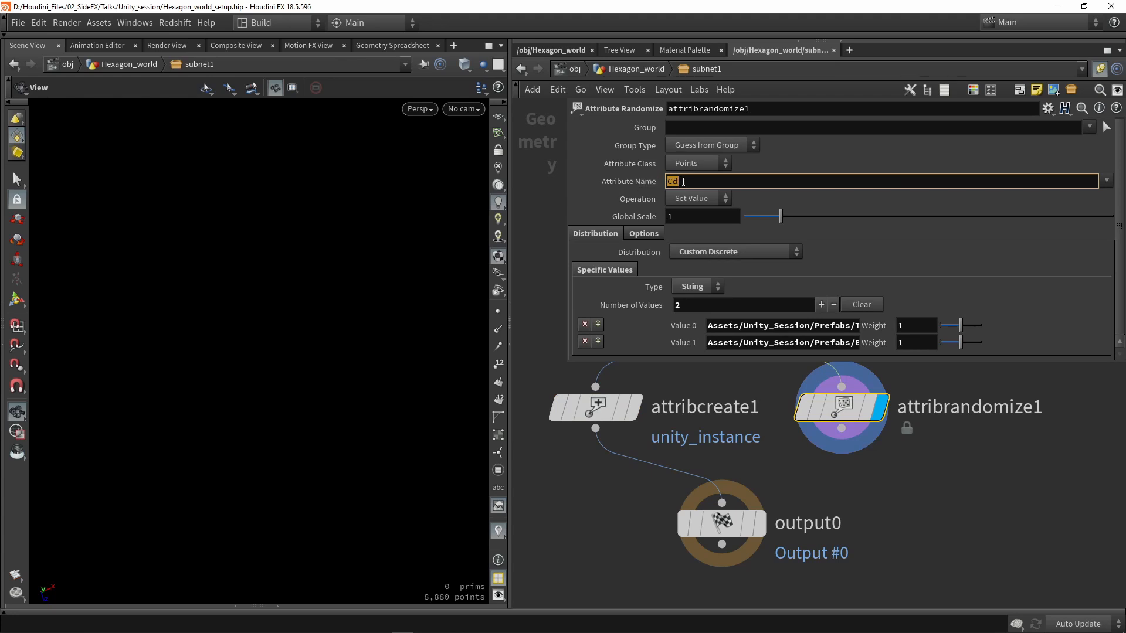
{"action": "key", "text": "ctrl+v"}
{"action": "key", "text": "Return"}
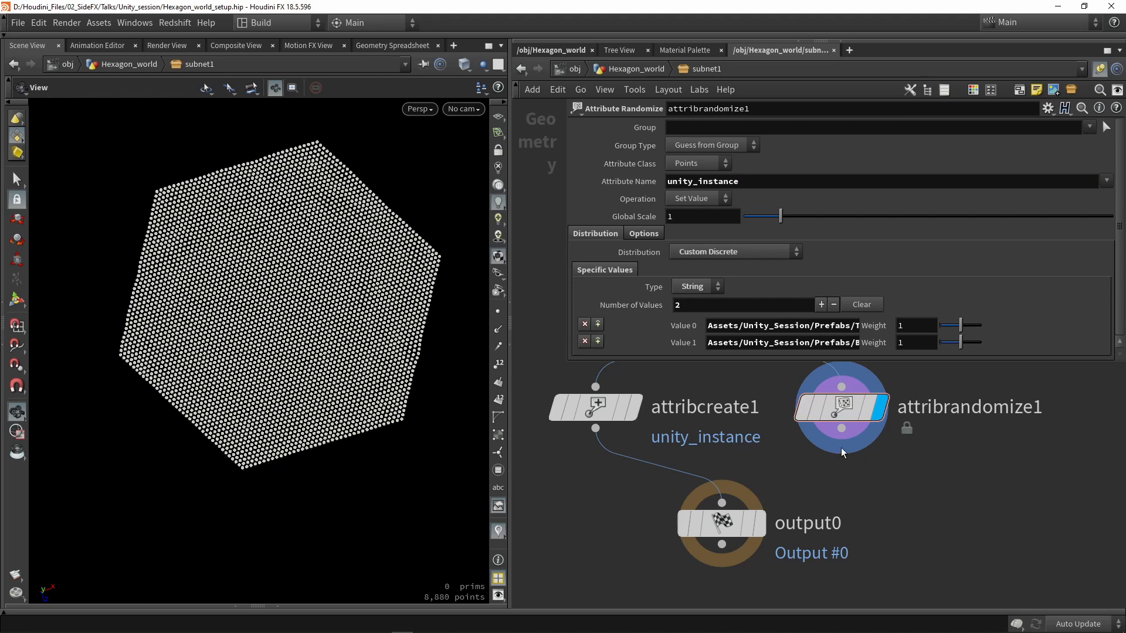
{"action": "left_click_drag", "start_coordinate": [840, 448], "coordinate": [861, 516]}
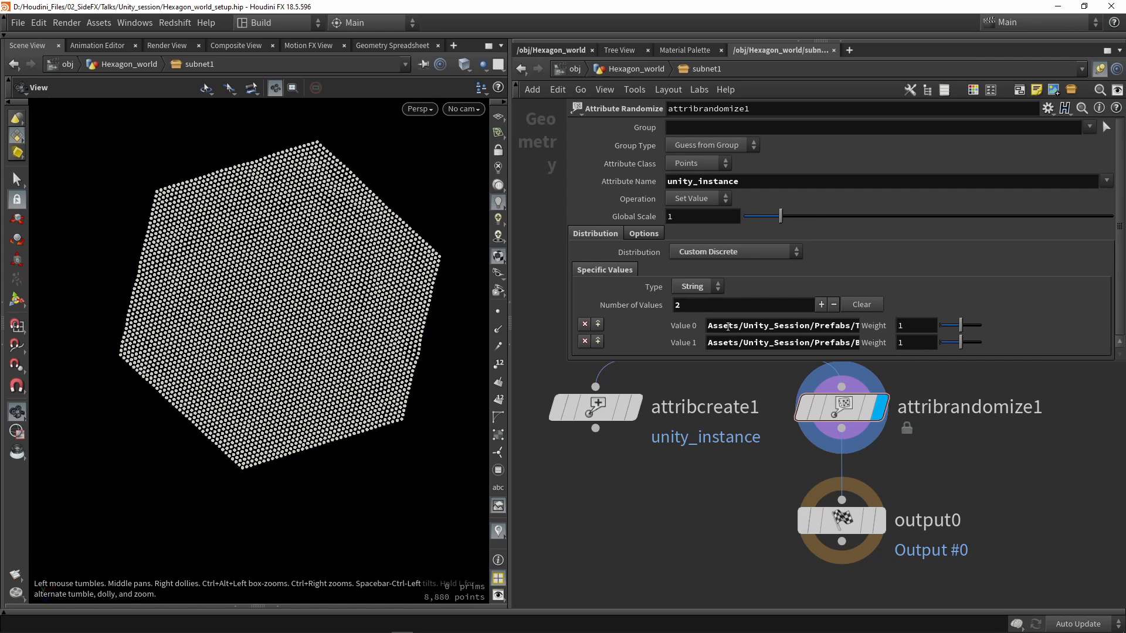
- Set the weight of the Tree_Hexagon value to 0.1 and the weight of the Base_Hexagon value to 2
{"action": "left_click", "coordinate": [778, 326]}
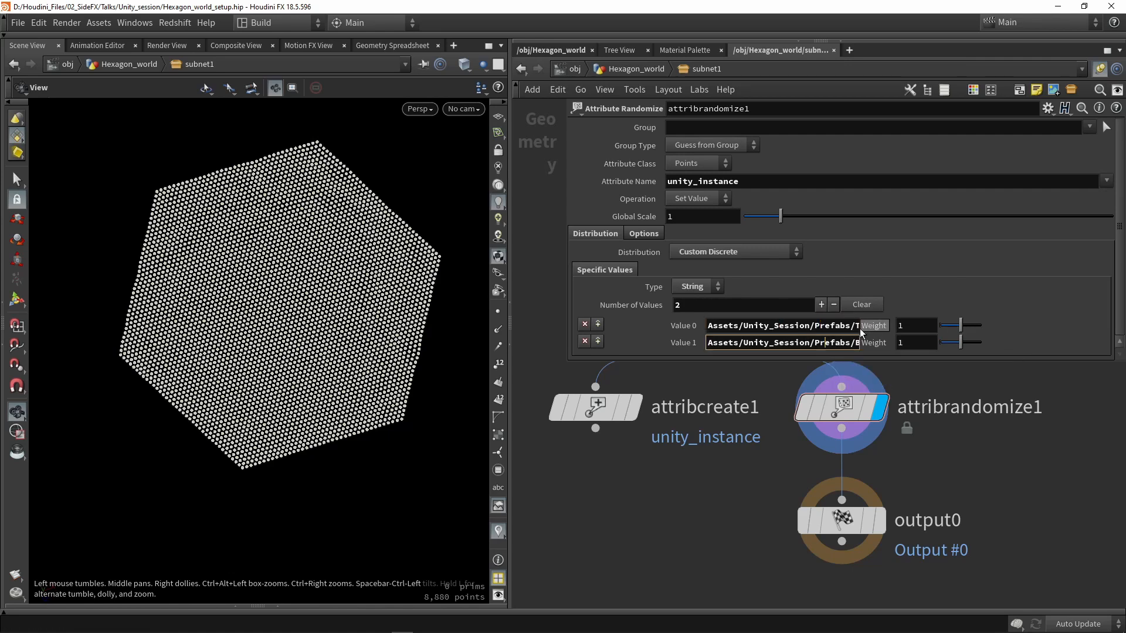
{"action": "left_click", "coordinate": [914, 326]}
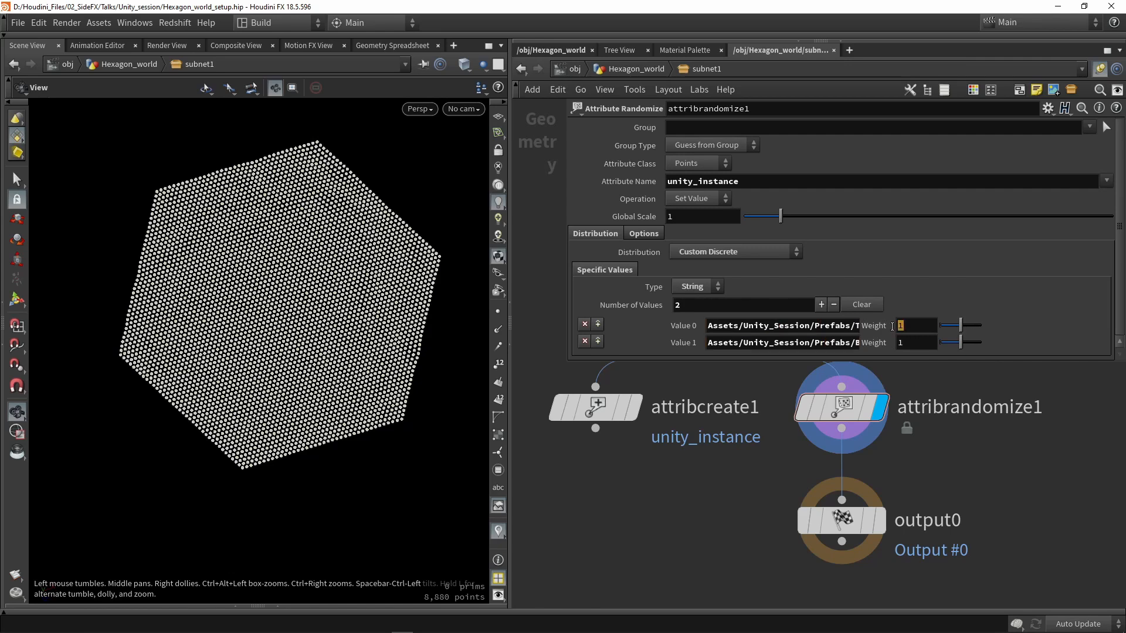
{"action": "type", "text": "0."}
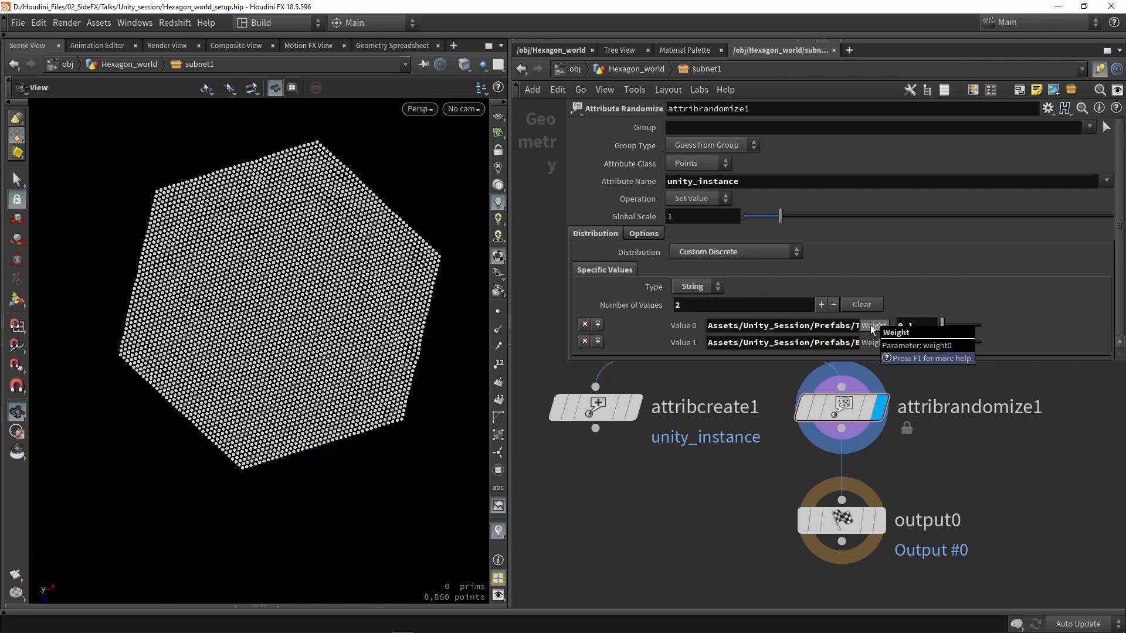
{"action": "type", "text": "1"}
{"action": "key", "text": "Return"}
{"action": "left_click_drag", "start_coordinate": [960, 342], "coordinate": [1048, 335]}
{"action": "double_click", "coordinate": [1025, 408]}
{"action": "left_click", "coordinate": [1000, 453]}
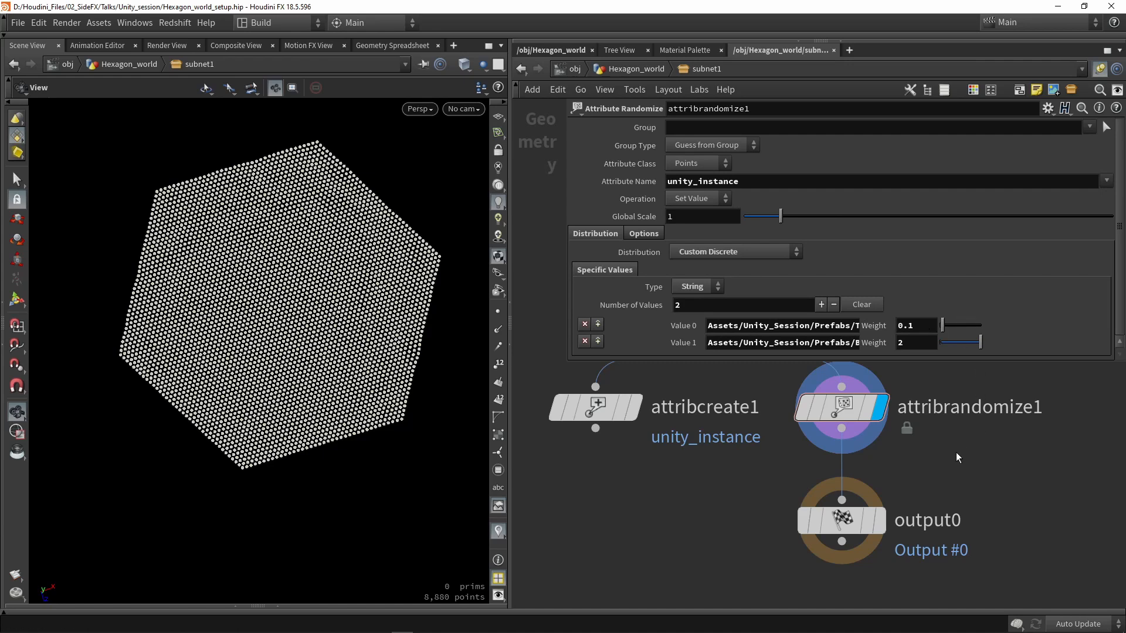
- Save the Hexagon_world_maker digital asset, switch to Unity and rebuild the Hexagon_world_maker object
{"action": "left_click", "coordinate": [842, 520]}
{"action": "left_click", "coordinate": [98, 22]}
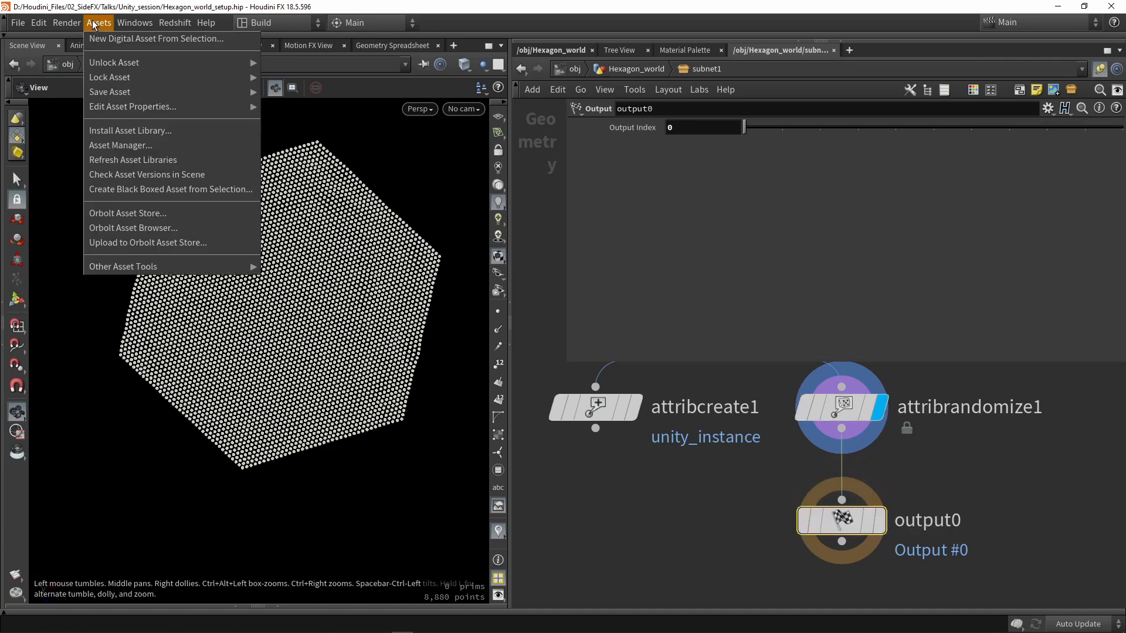
{"action": "mouse_move", "coordinate": [158, 106]}
{"action": "mouse_move", "coordinate": [242, 94]}
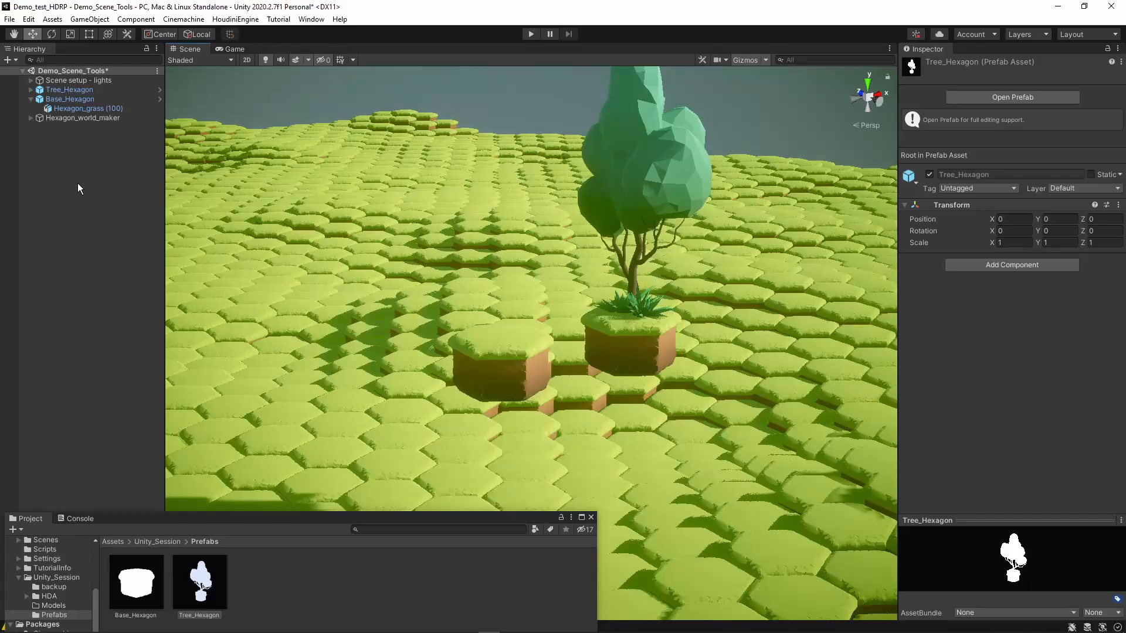
{"action": "left_click", "coordinate": [72, 117]}
{"action": "left_click", "coordinate": [927, 211]}
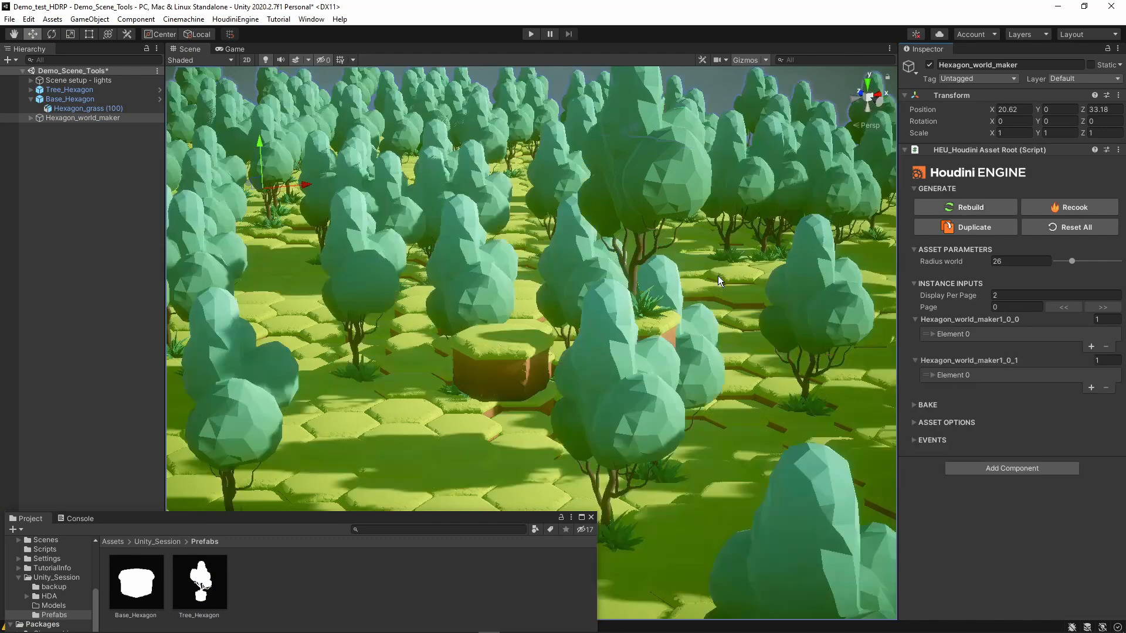
- Examine the distribution of tree and base tiles across the rebuilt hexagon world from several viewpoints
{"action": "right_click_drag", "start_coordinate": [733, 321], "coordinate": [630, 240]}
{"action": "key", "text": "s"}
{"action": "key", "text": "q"}
{"action": "key", "text": "e"}
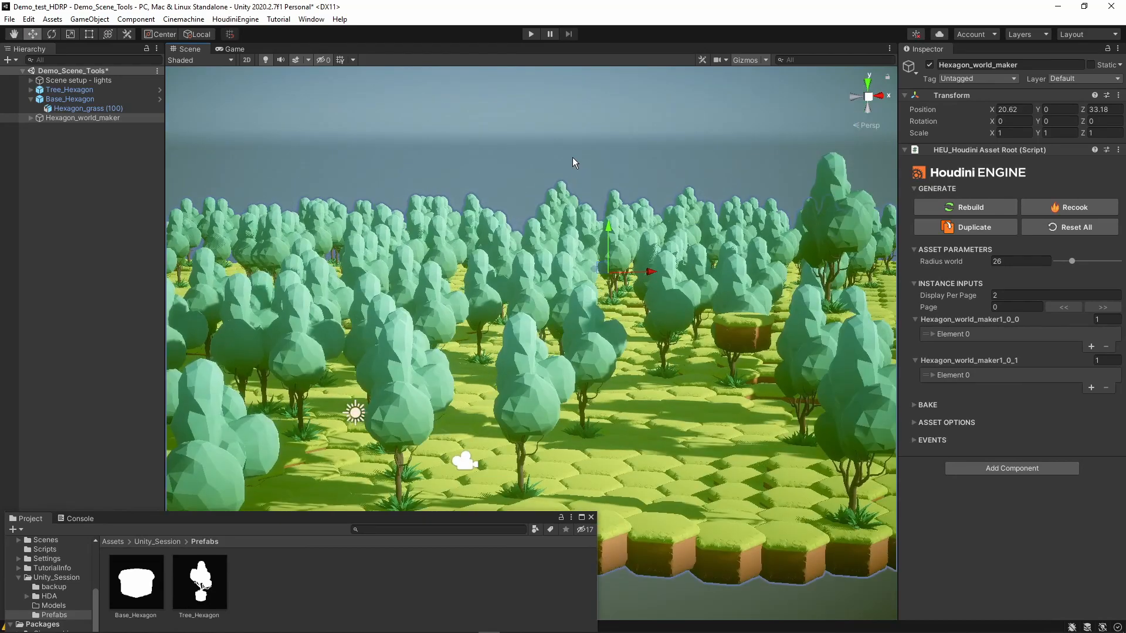
{"action": "left_click", "coordinate": [572, 157]}
{"action": "right_click_drag", "start_coordinate": [572, 158], "coordinate": [706, 279]}
{"action": "key", "text": "w"}
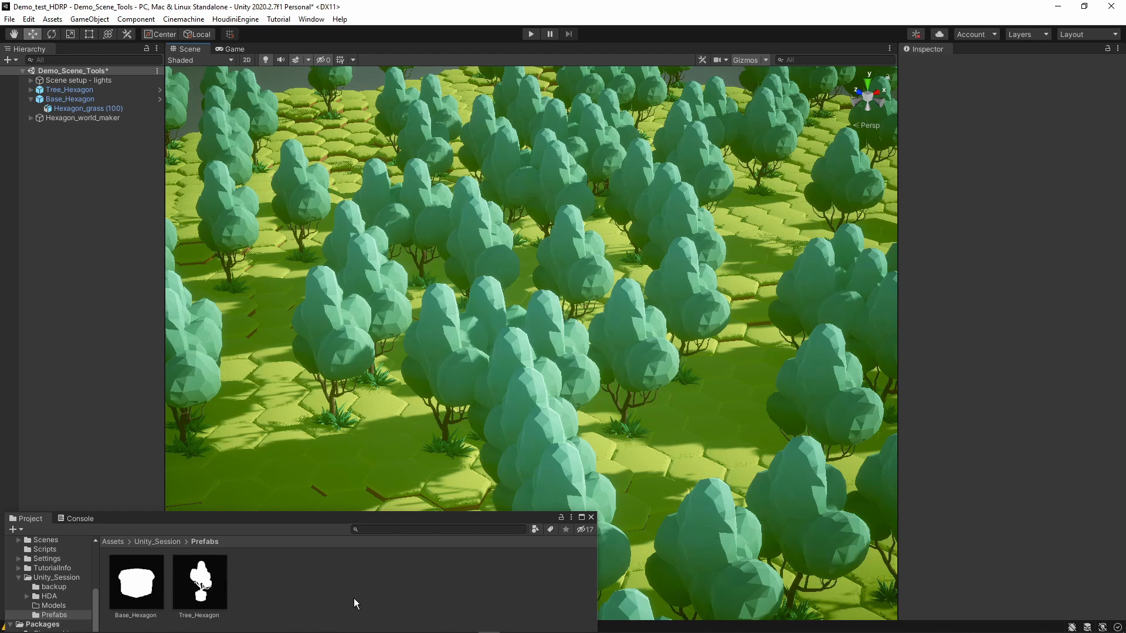
{"action": "left_click_drag", "start_coordinate": [730, 344], "coordinate": [709, 306], "text": "alt"}
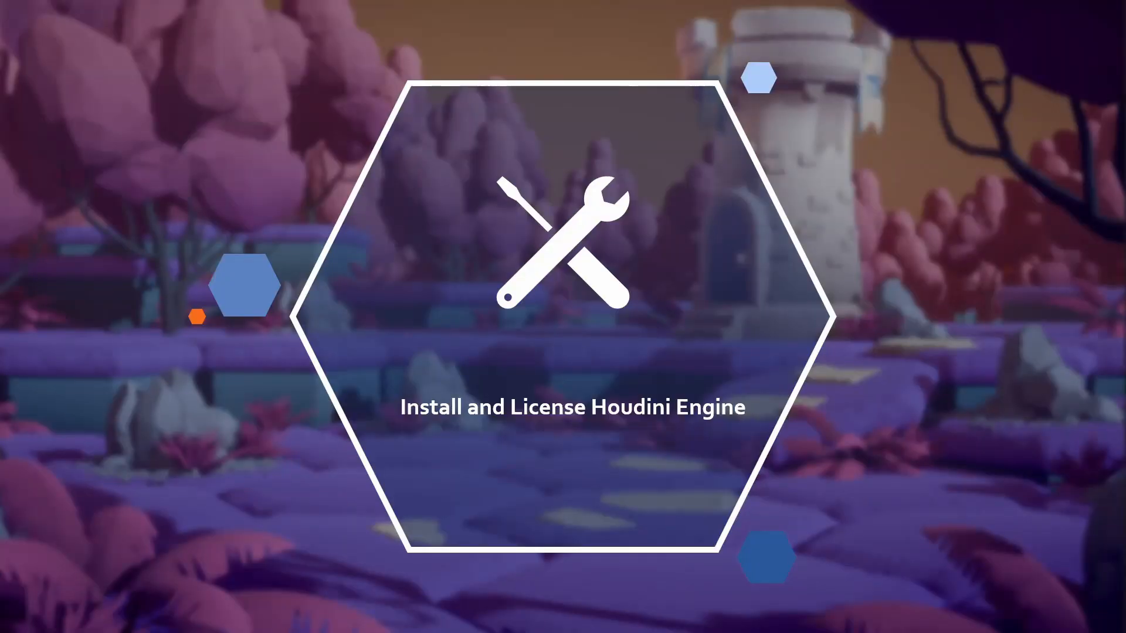